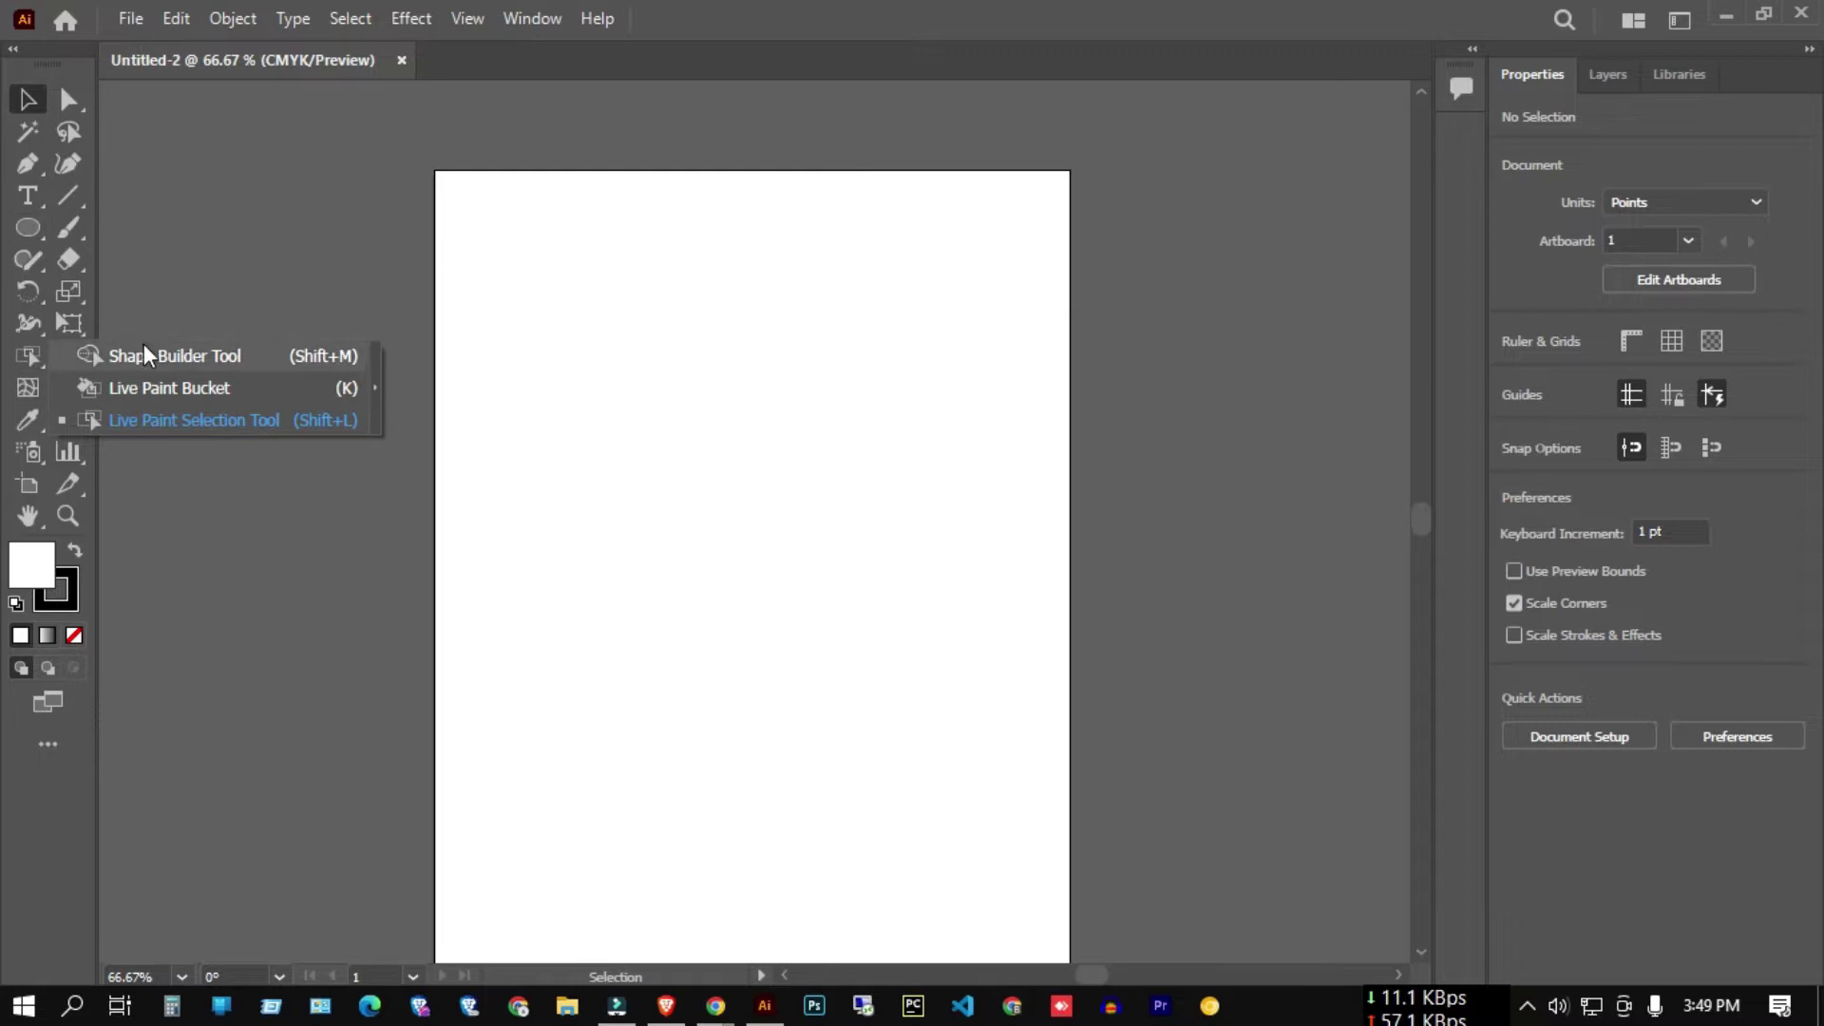
- Switch from the Ellipse tool group to the Rectangle Tool (M)
right_click(31, 220)
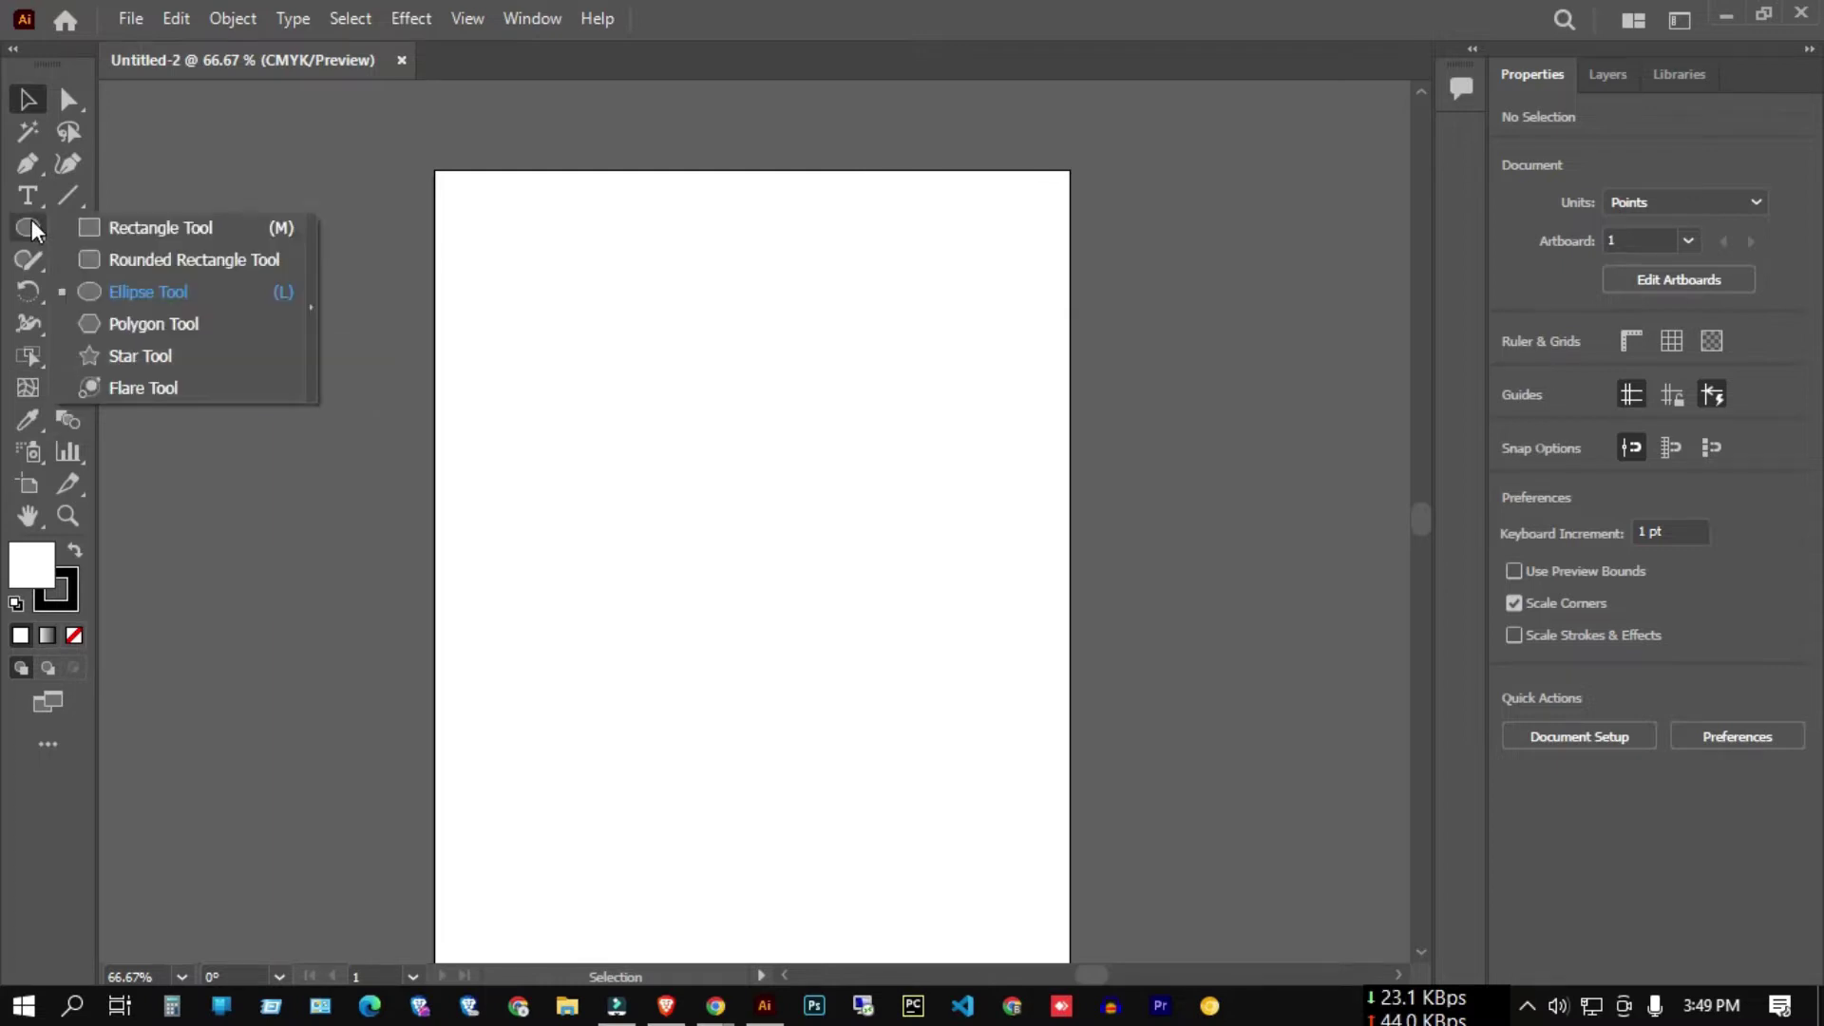
left_click(135, 232)
- Draw a tall rectangle on the left of the page and set its fill to None
left_click_drag(528, 382, 623, 661)
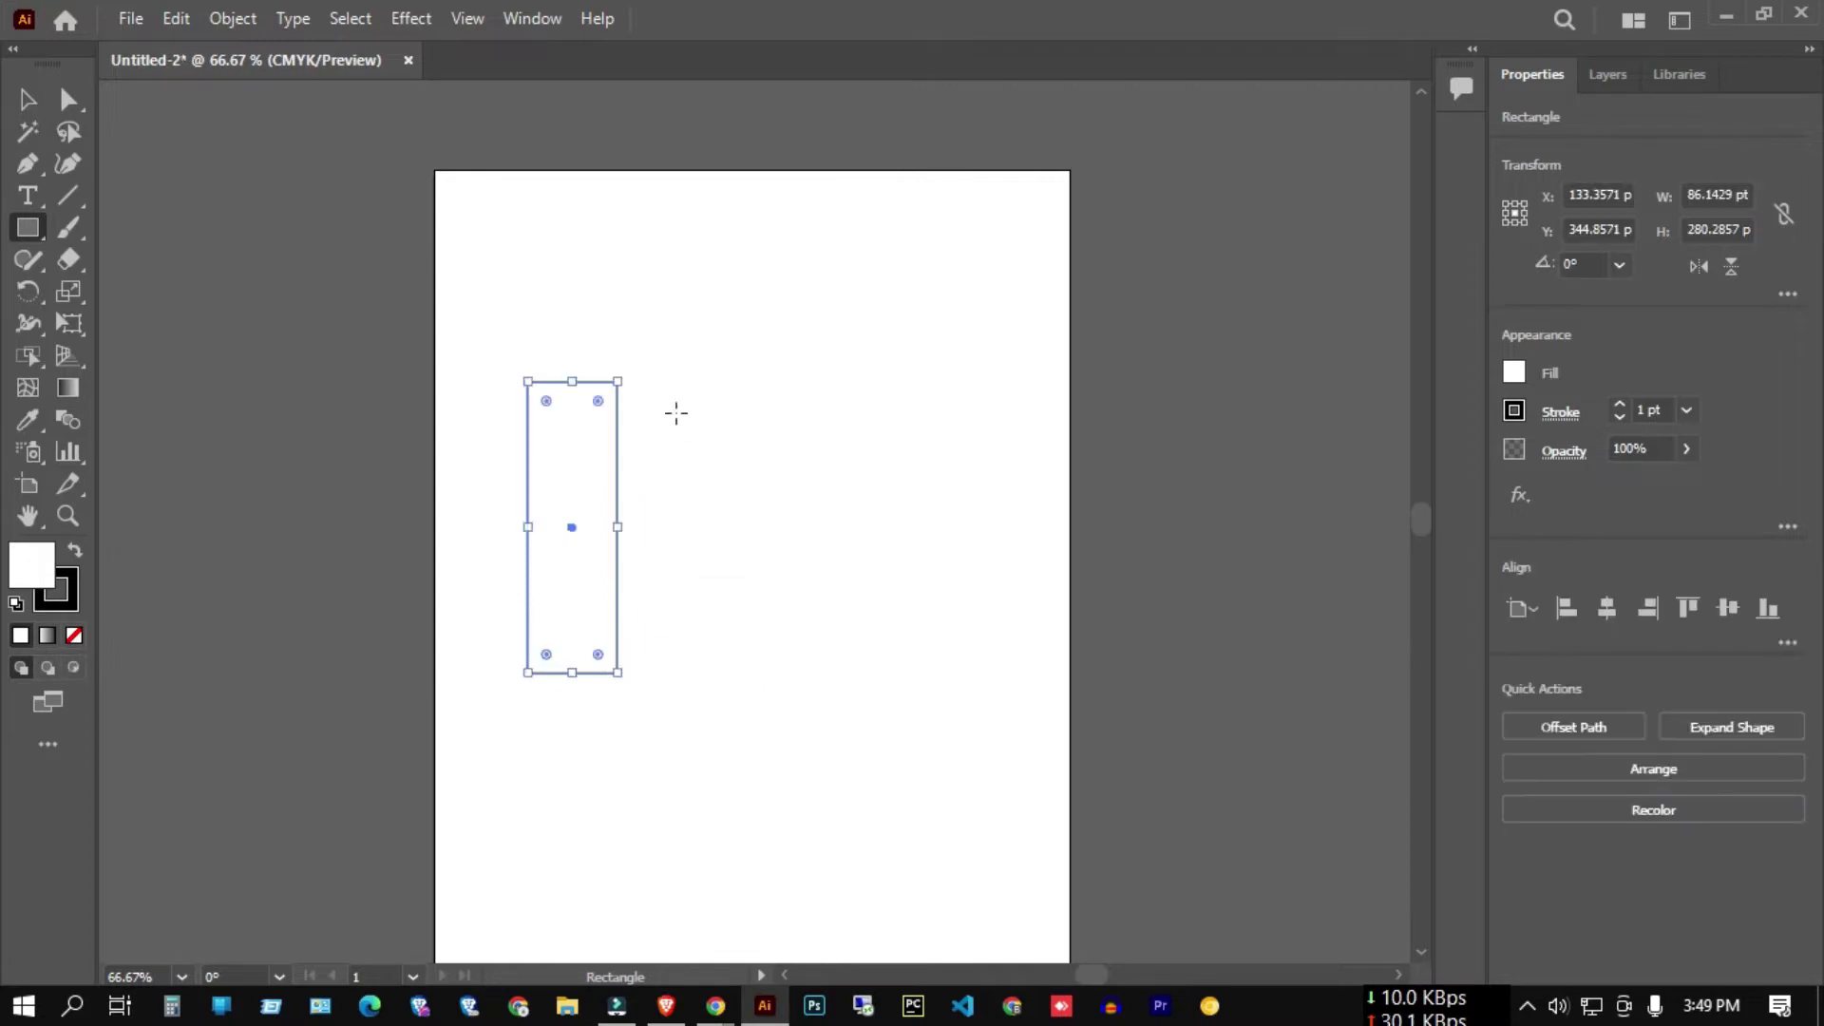
left_click(1512, 373)
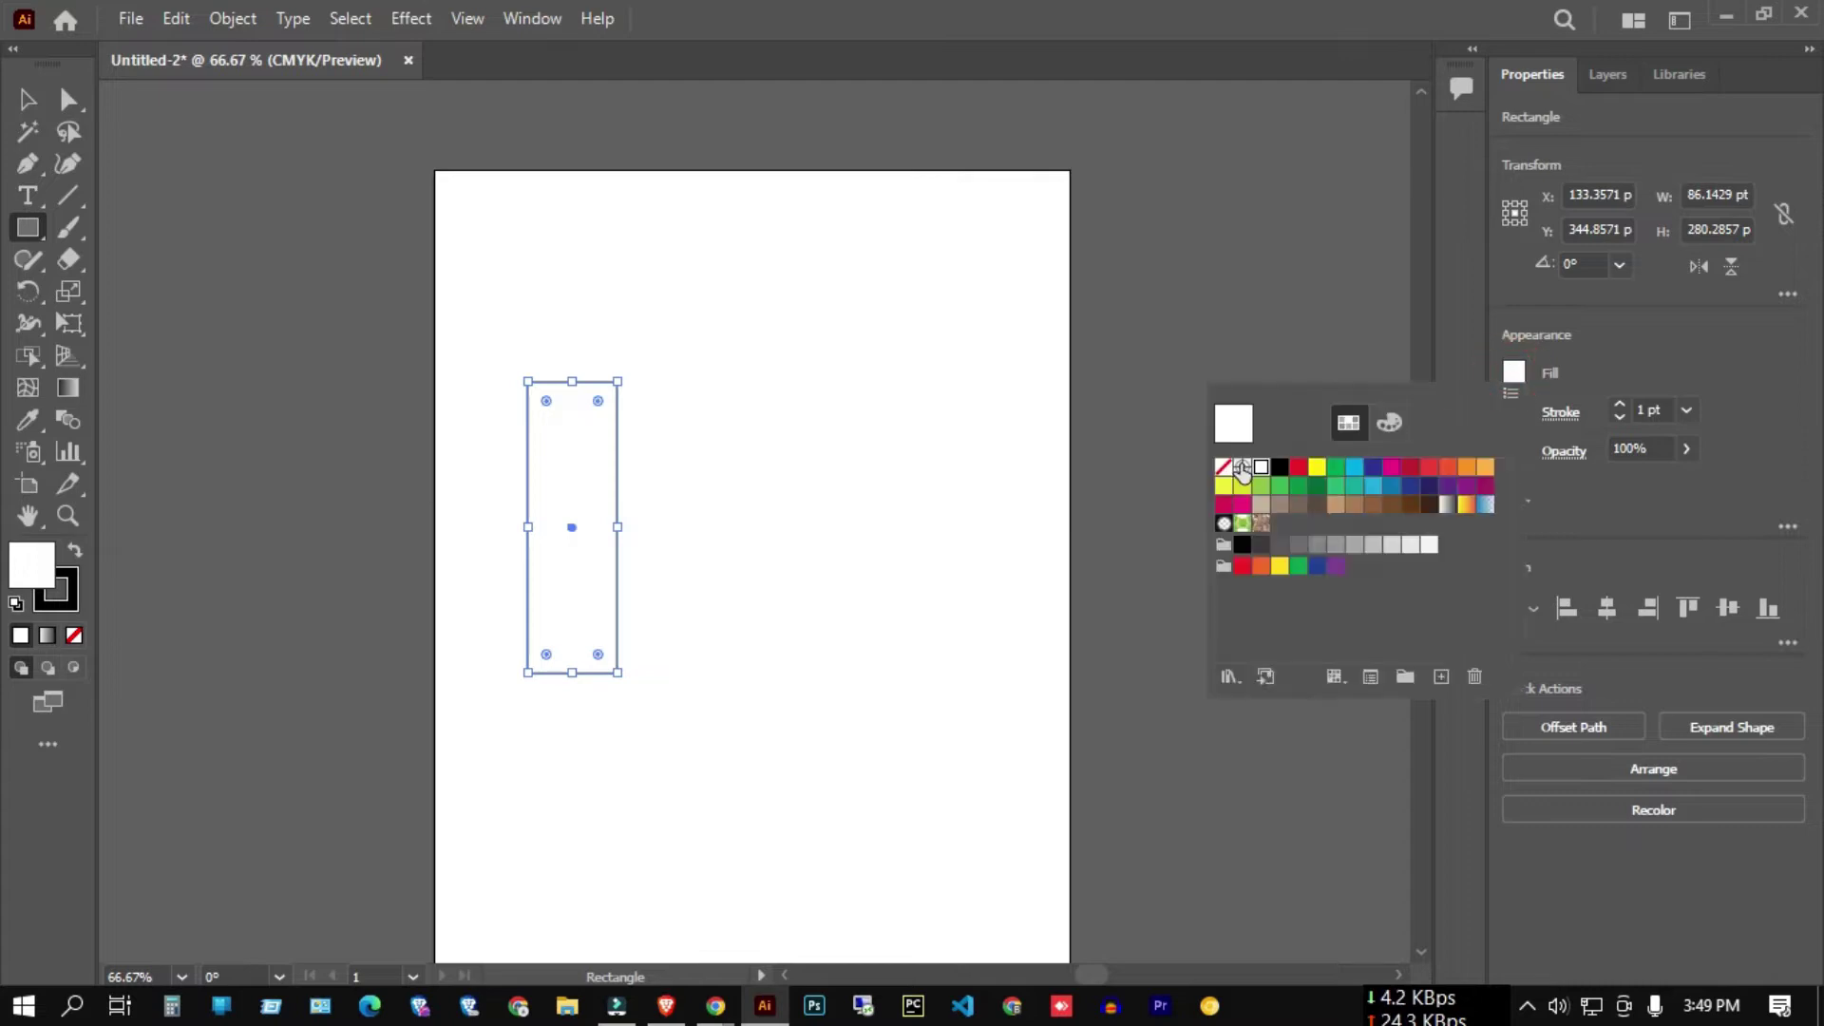
left_click(1298, 466)
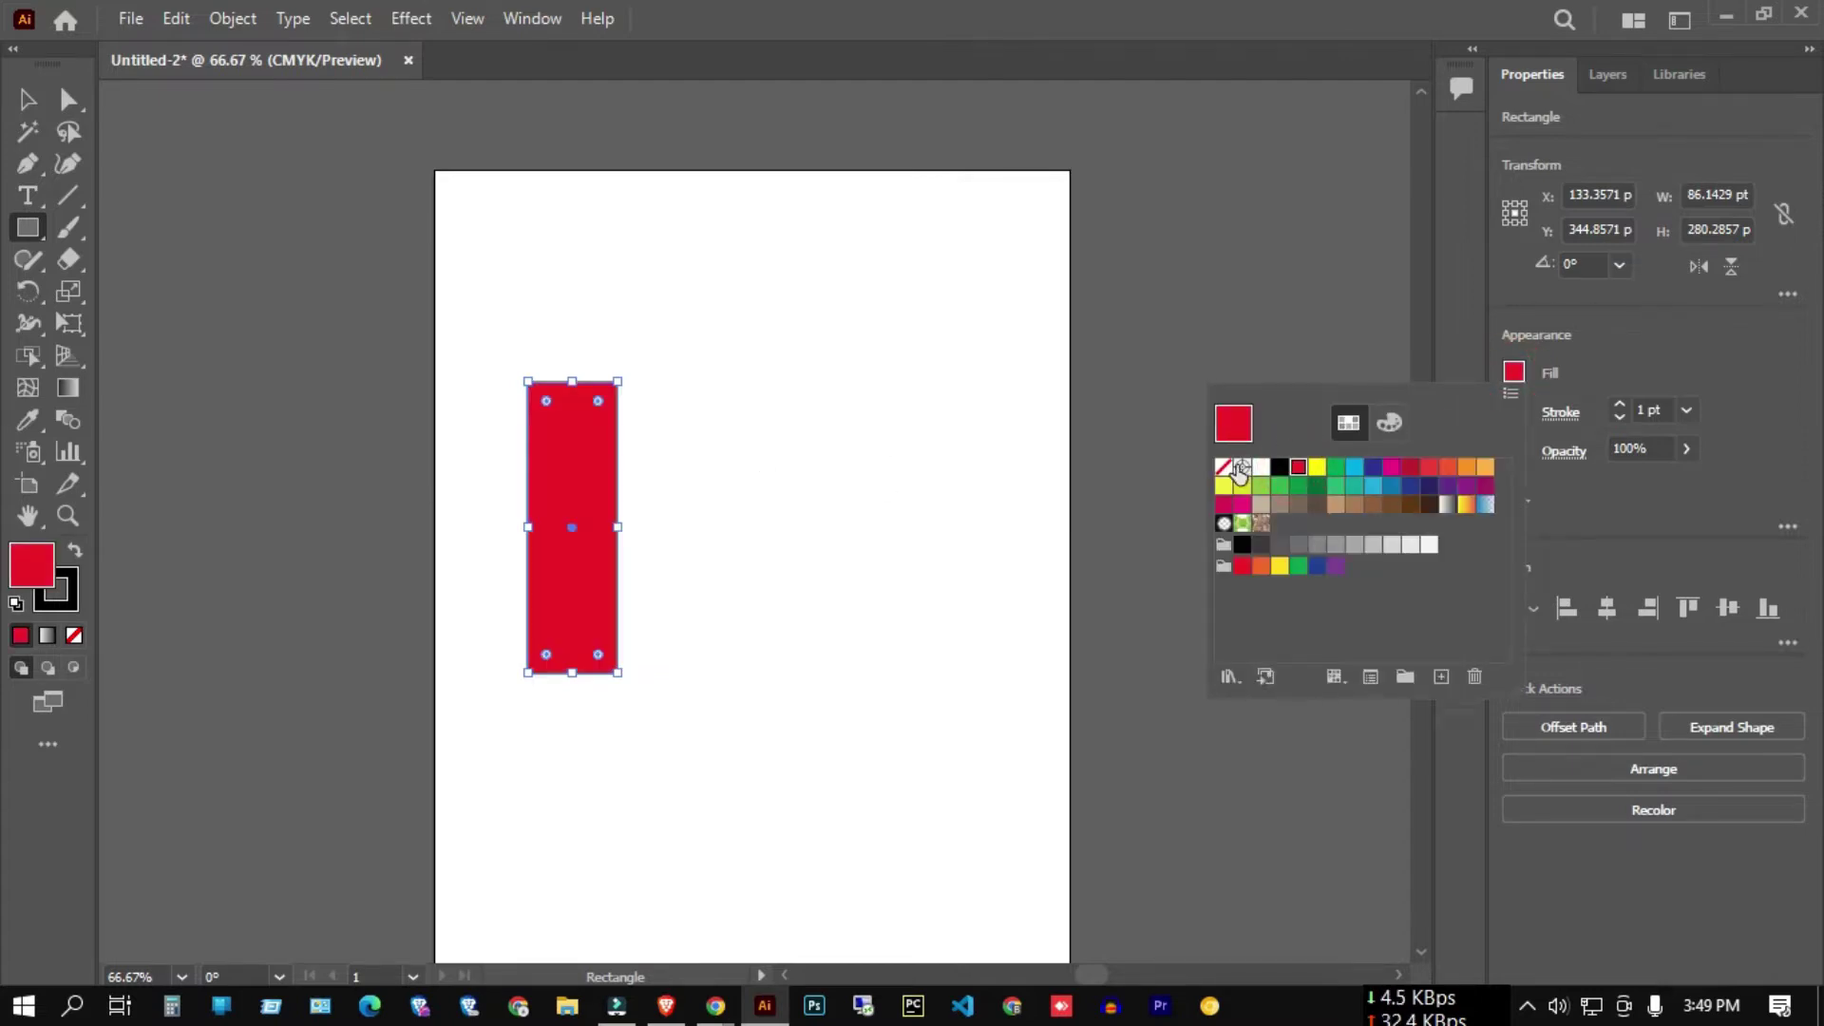
left_click(1224, 466)
- Raise the rectangle's stroke weight to 4 pt, then deselect it
left_click(1616, 401)
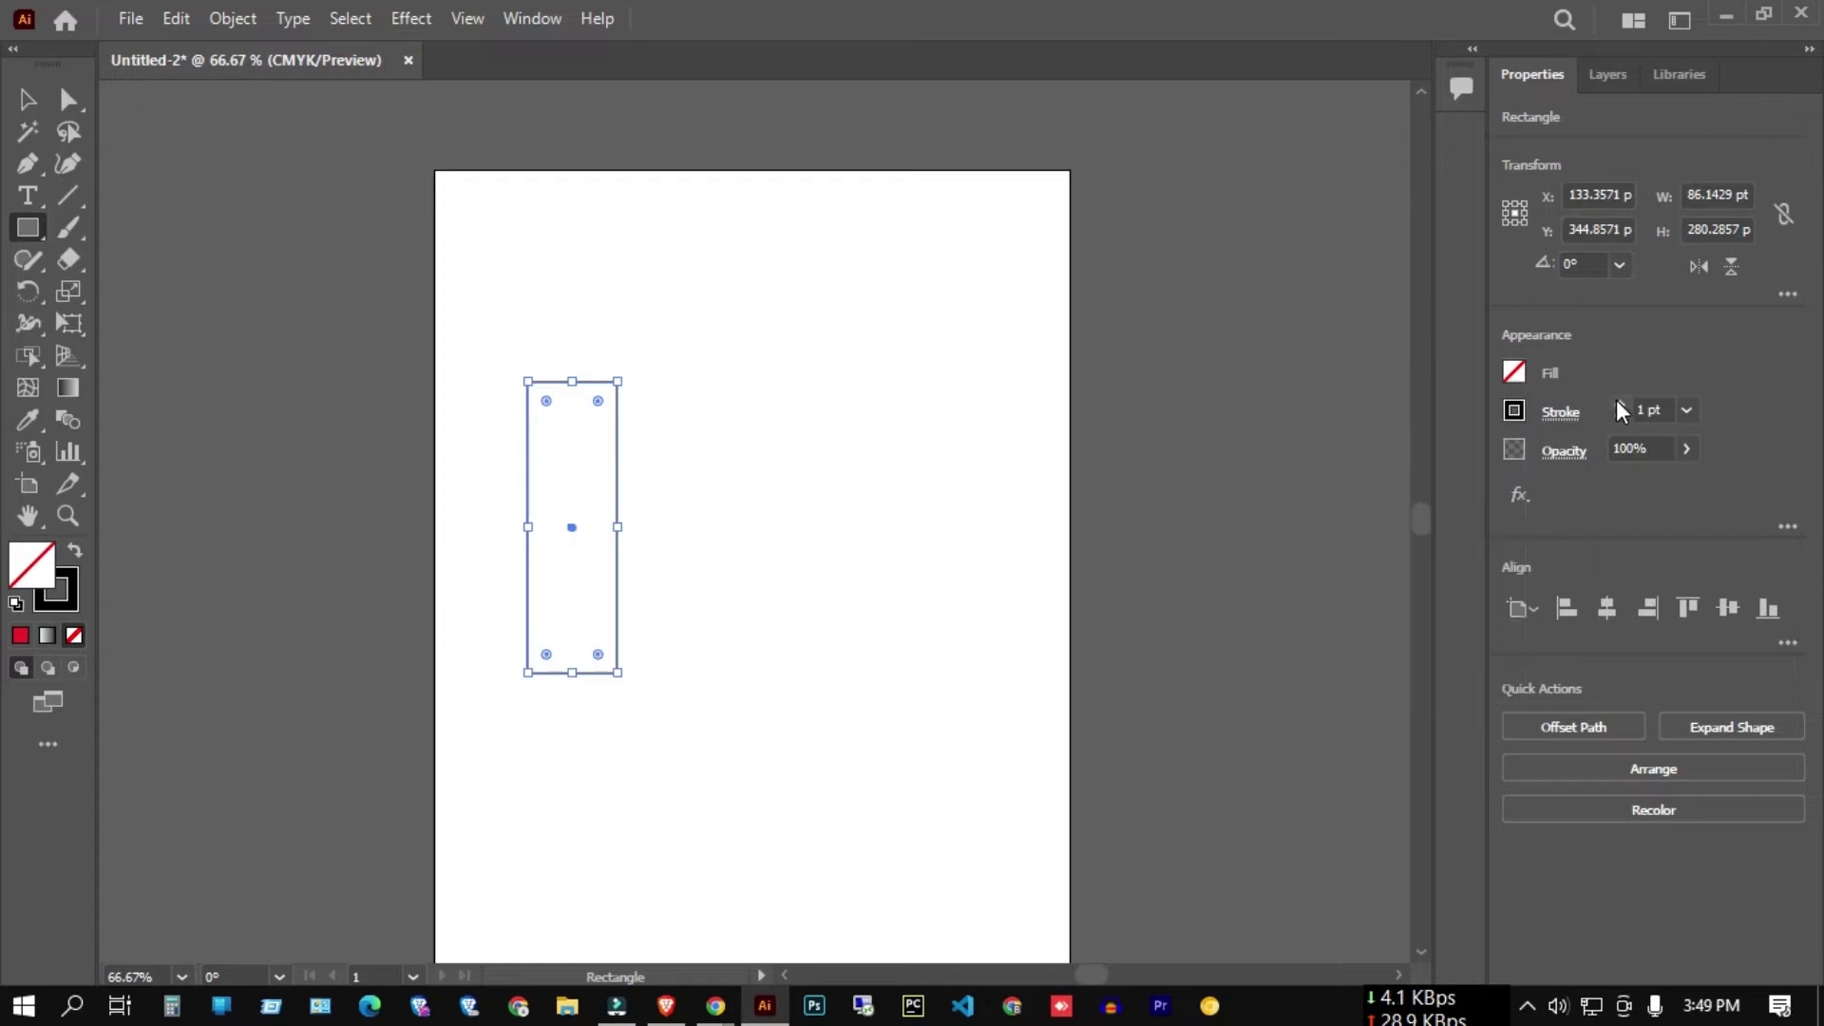
left_click(1616, 401)
left_click(1616, 401)
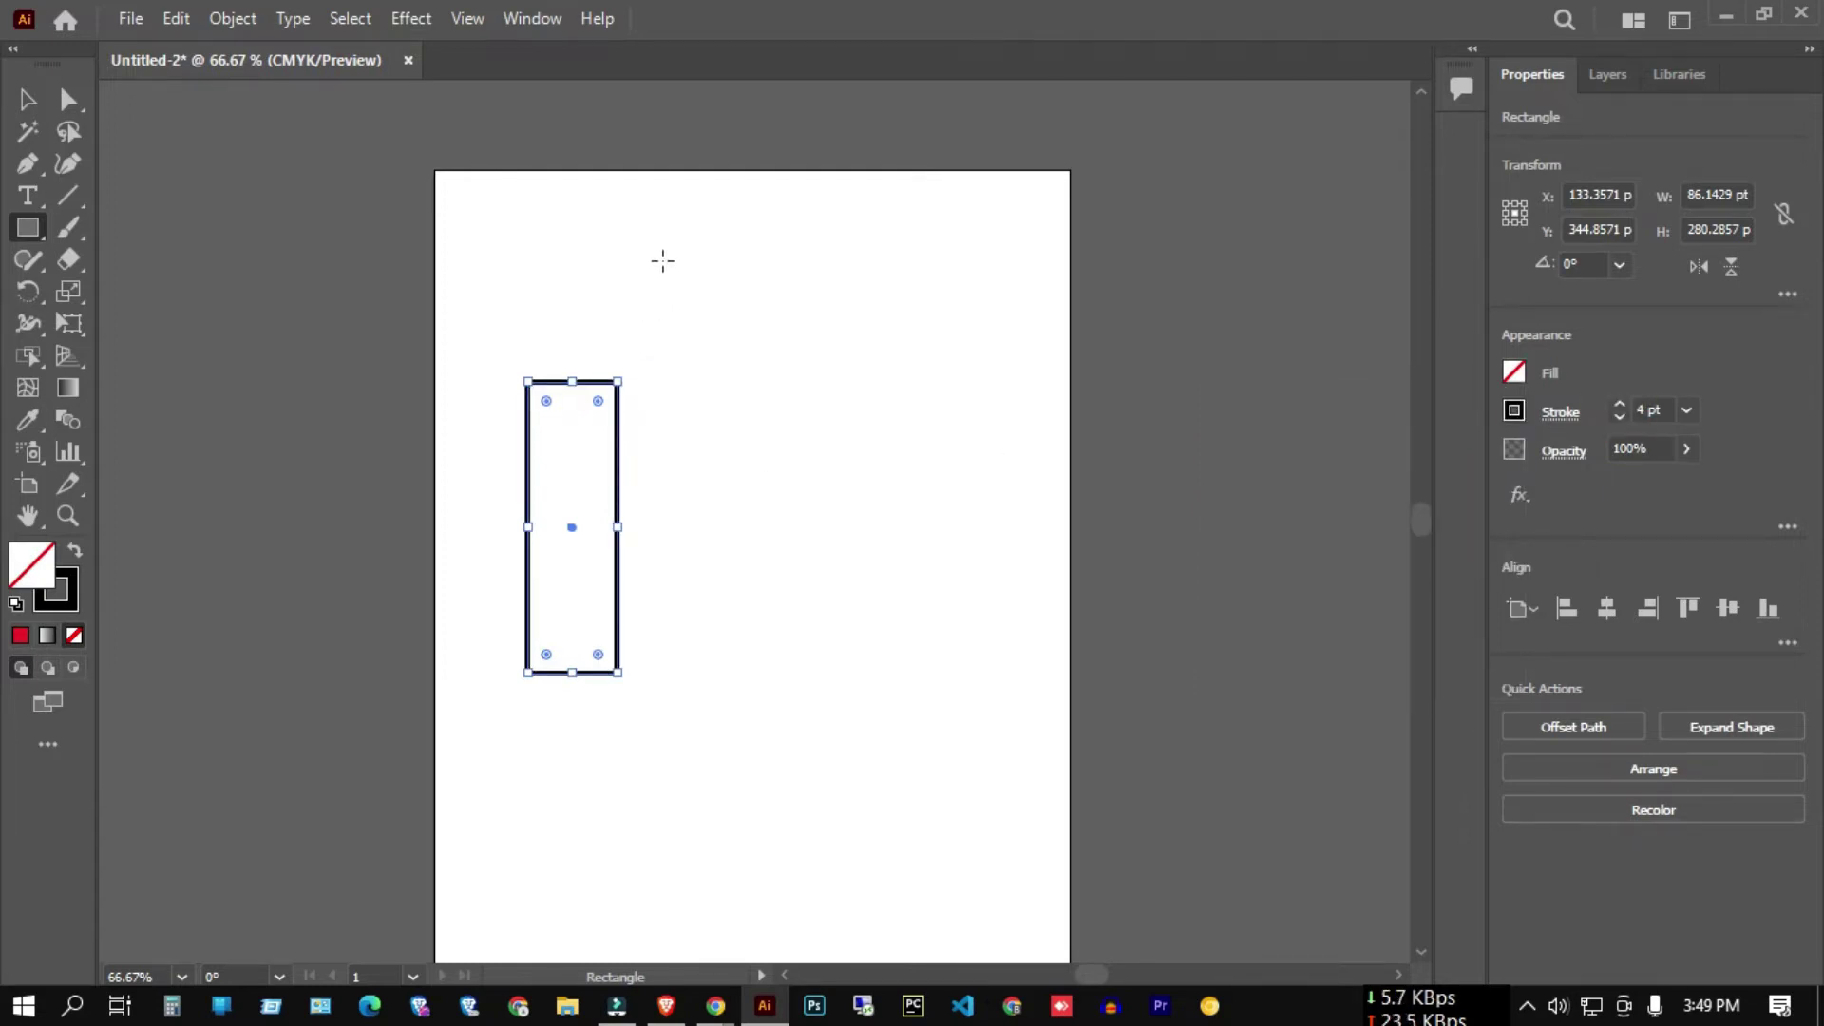
left_click(27, 98)
left_click(202, 281)
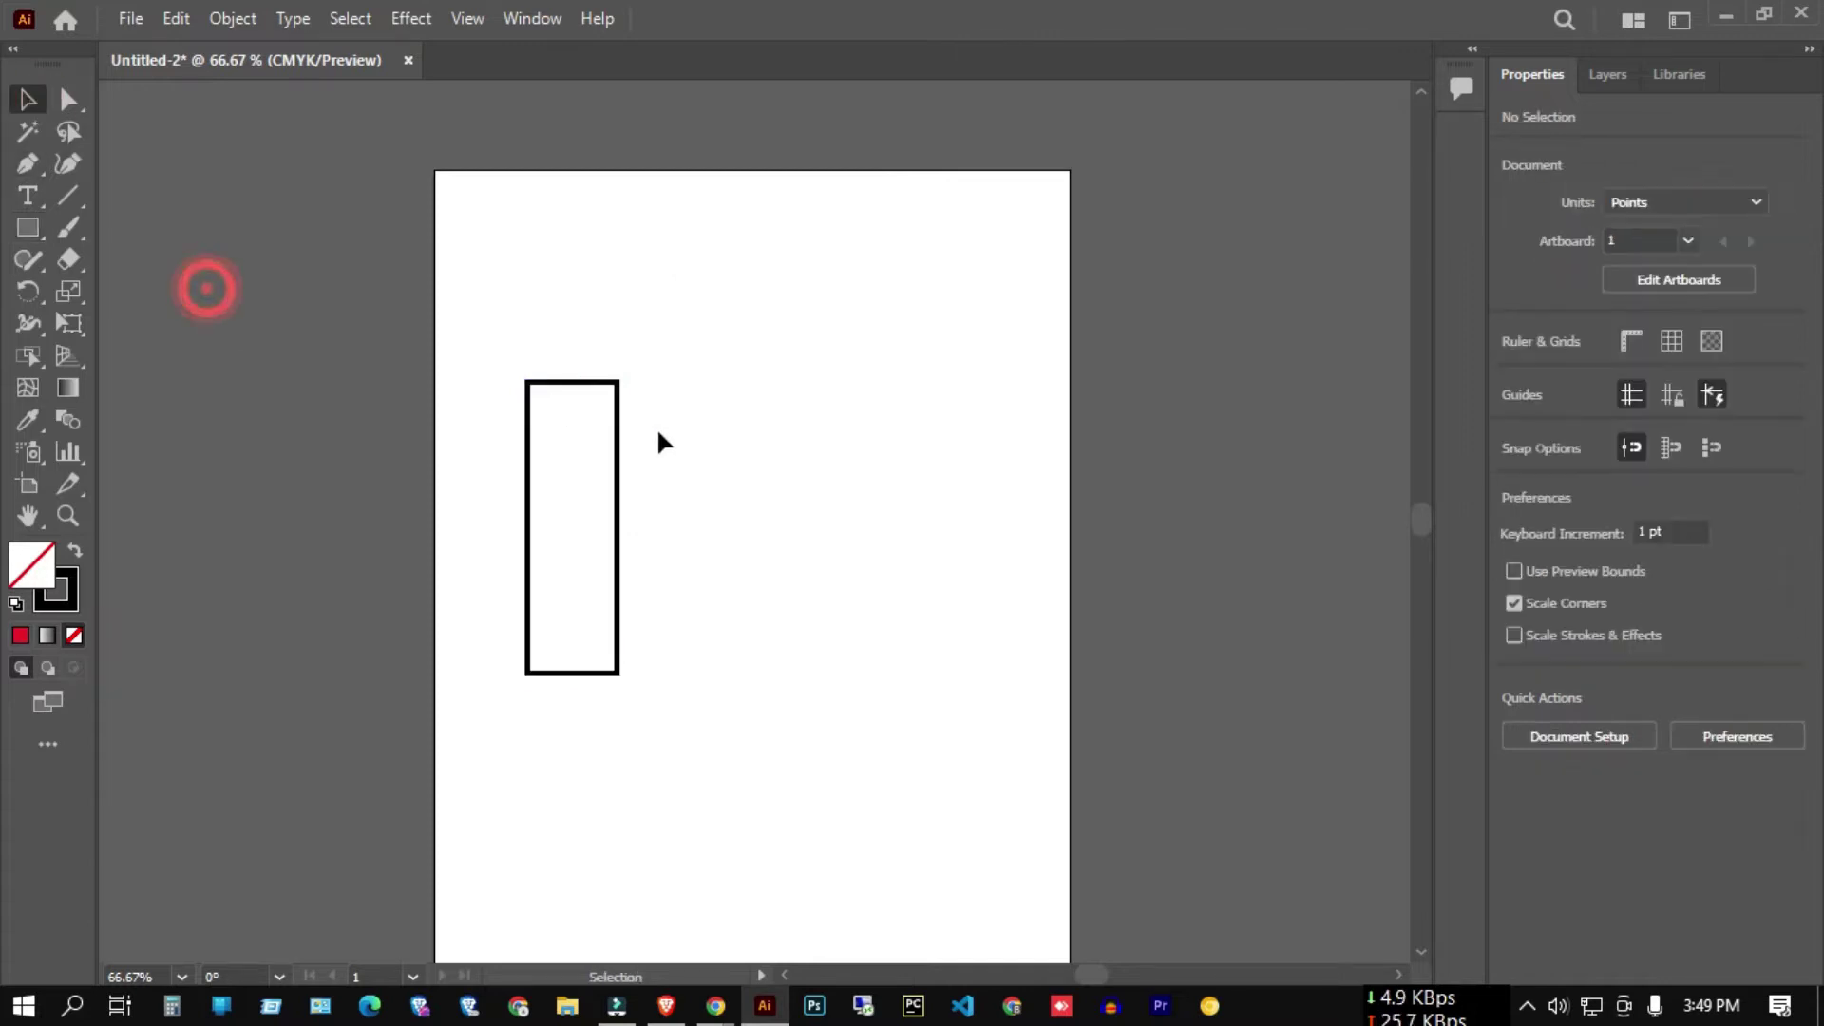
- Alt-drag a copy of the rectangle to its right and stretch it taller
mouse_move(620, 461)
left_mouse_down()
mouse_move(714, 460)
mouse_move(676, 210)
left_mouse_up()
scroll(652, 358, "up", 2)
scroll(676, 214, "down", 4)
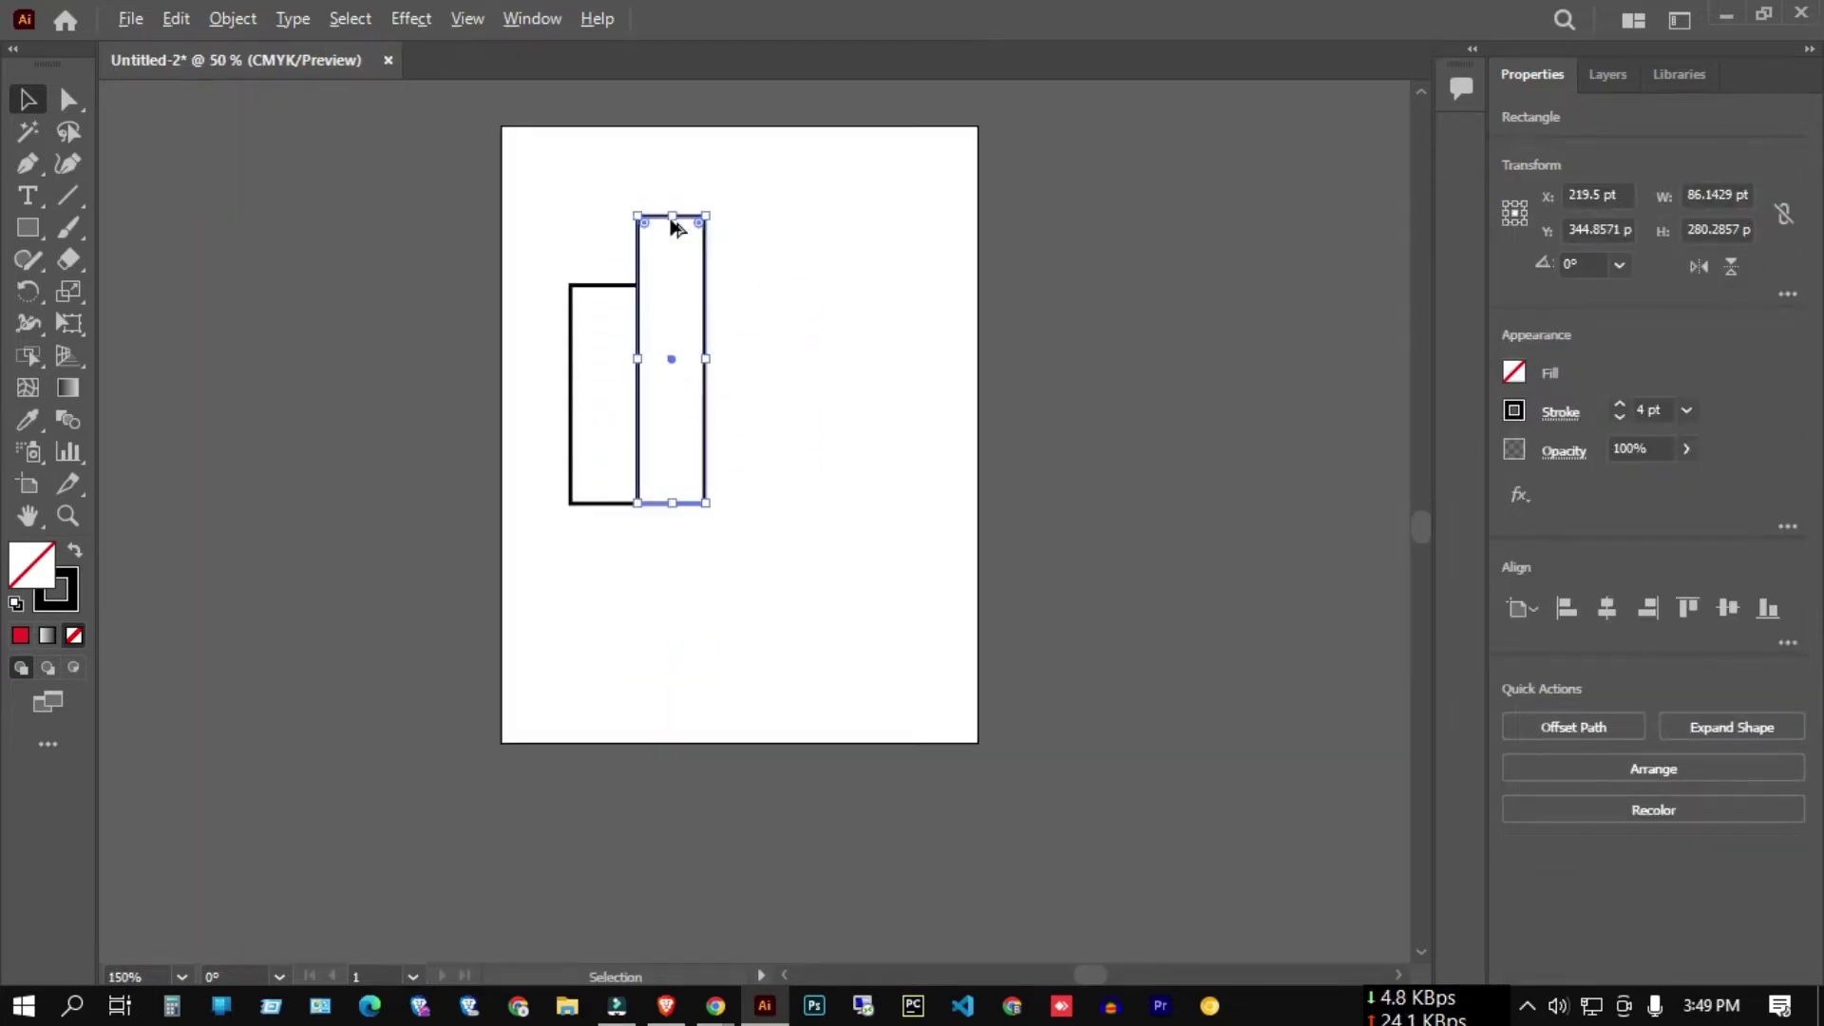
left_click(851, 251)
scroll(722, 306, "up", 2)
scroll(692, 306, "up", 2)
left_click(698, 355)
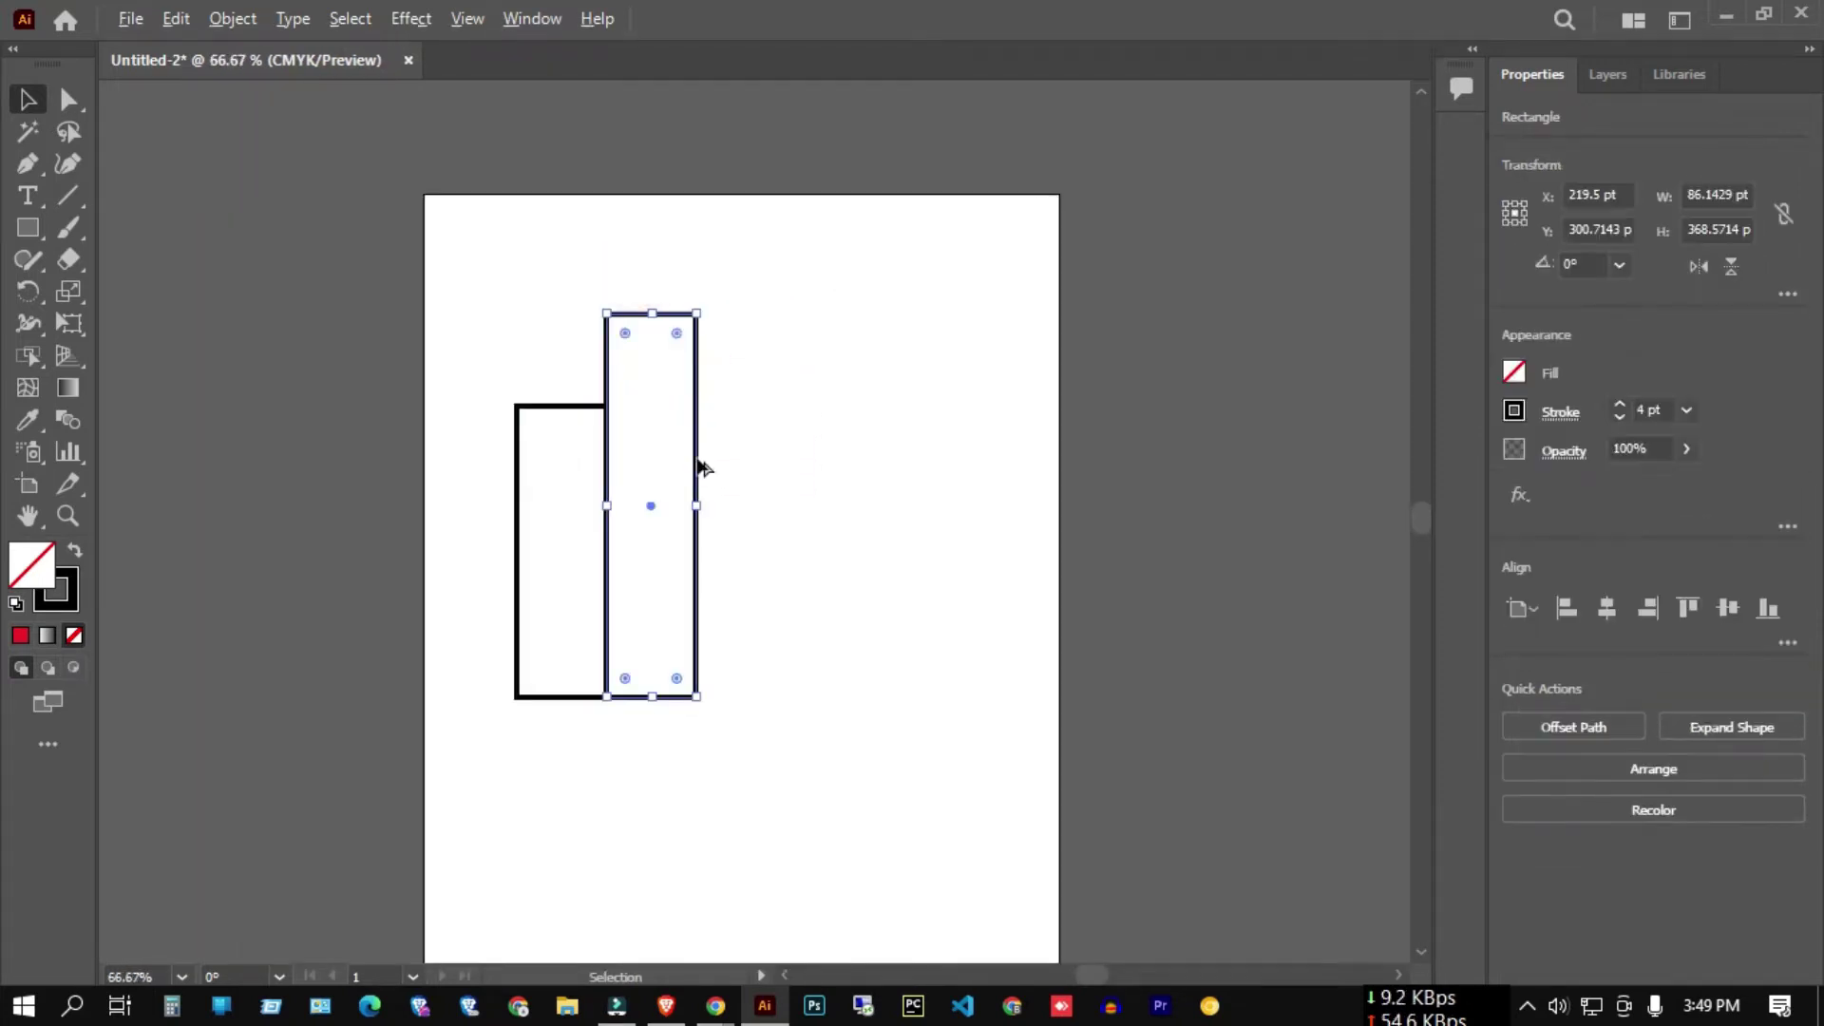
scroll(700, 644, "up", 1)
- Add a third bar, taller than the second, then start widening the artboard leftward
left_click_drag(703, 604, 829, 605)
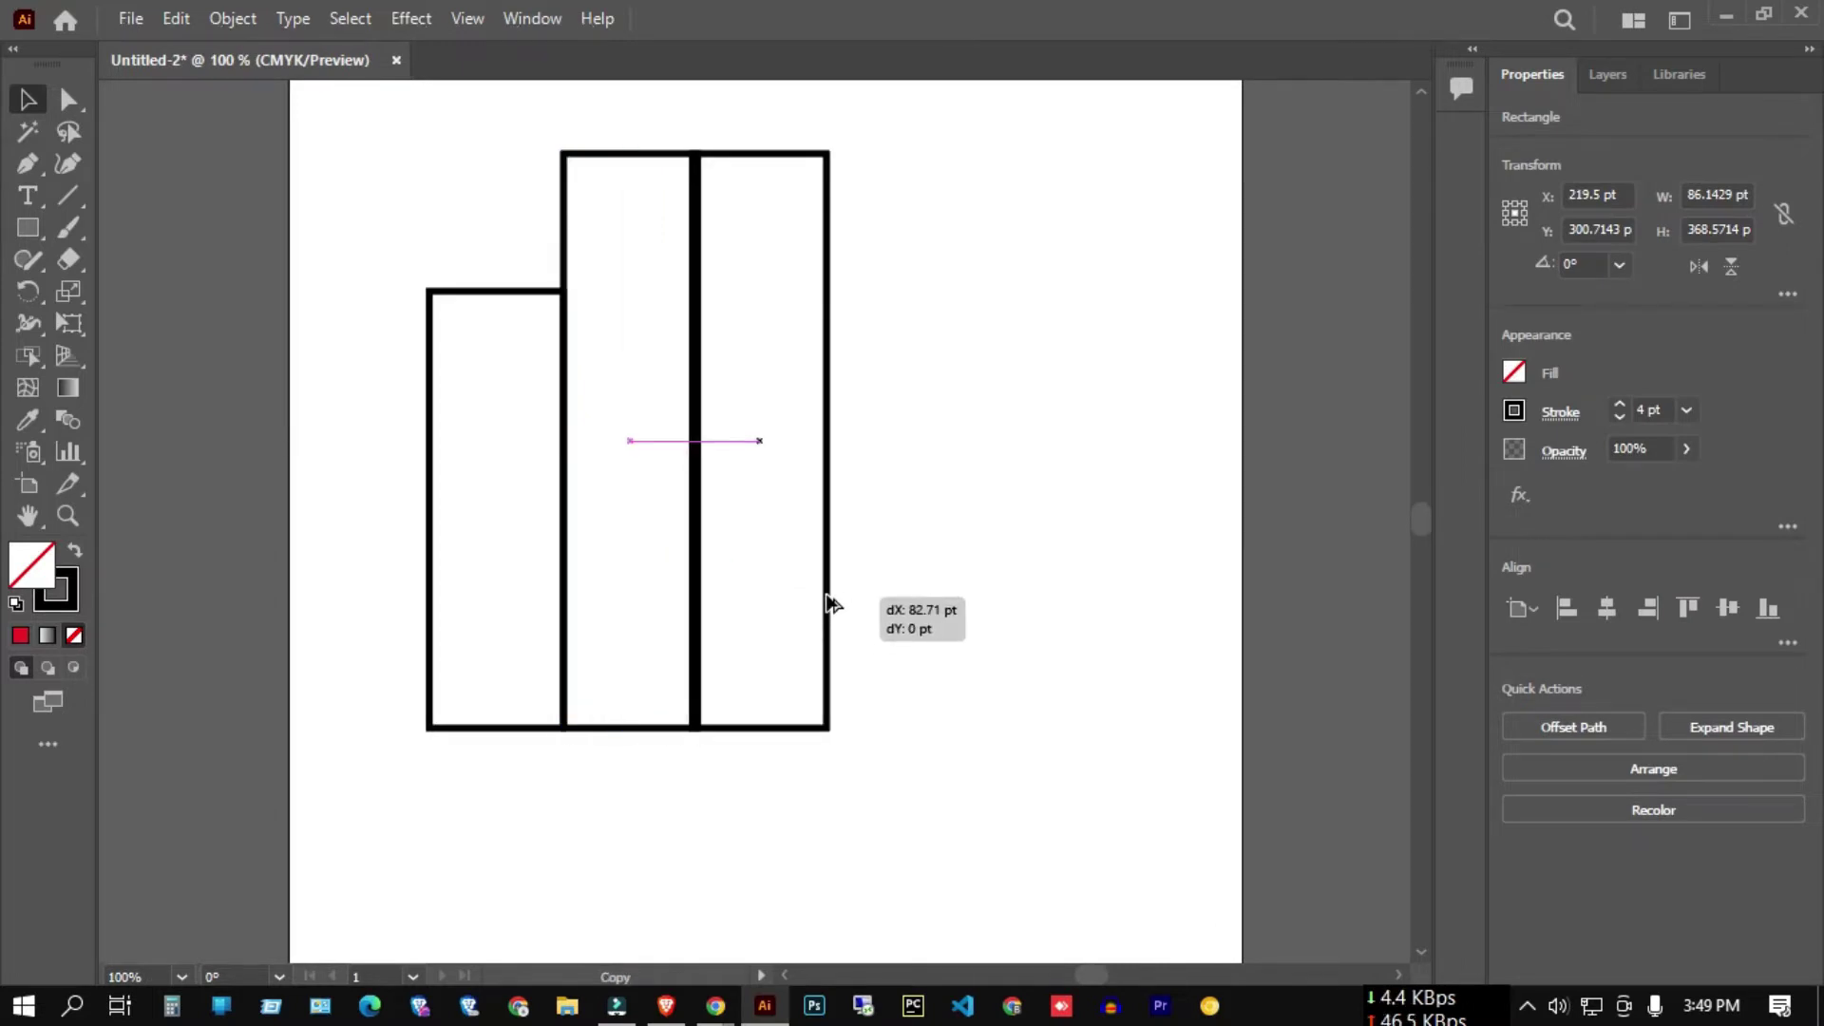
left_click_drag(829, 605, 834, 605)
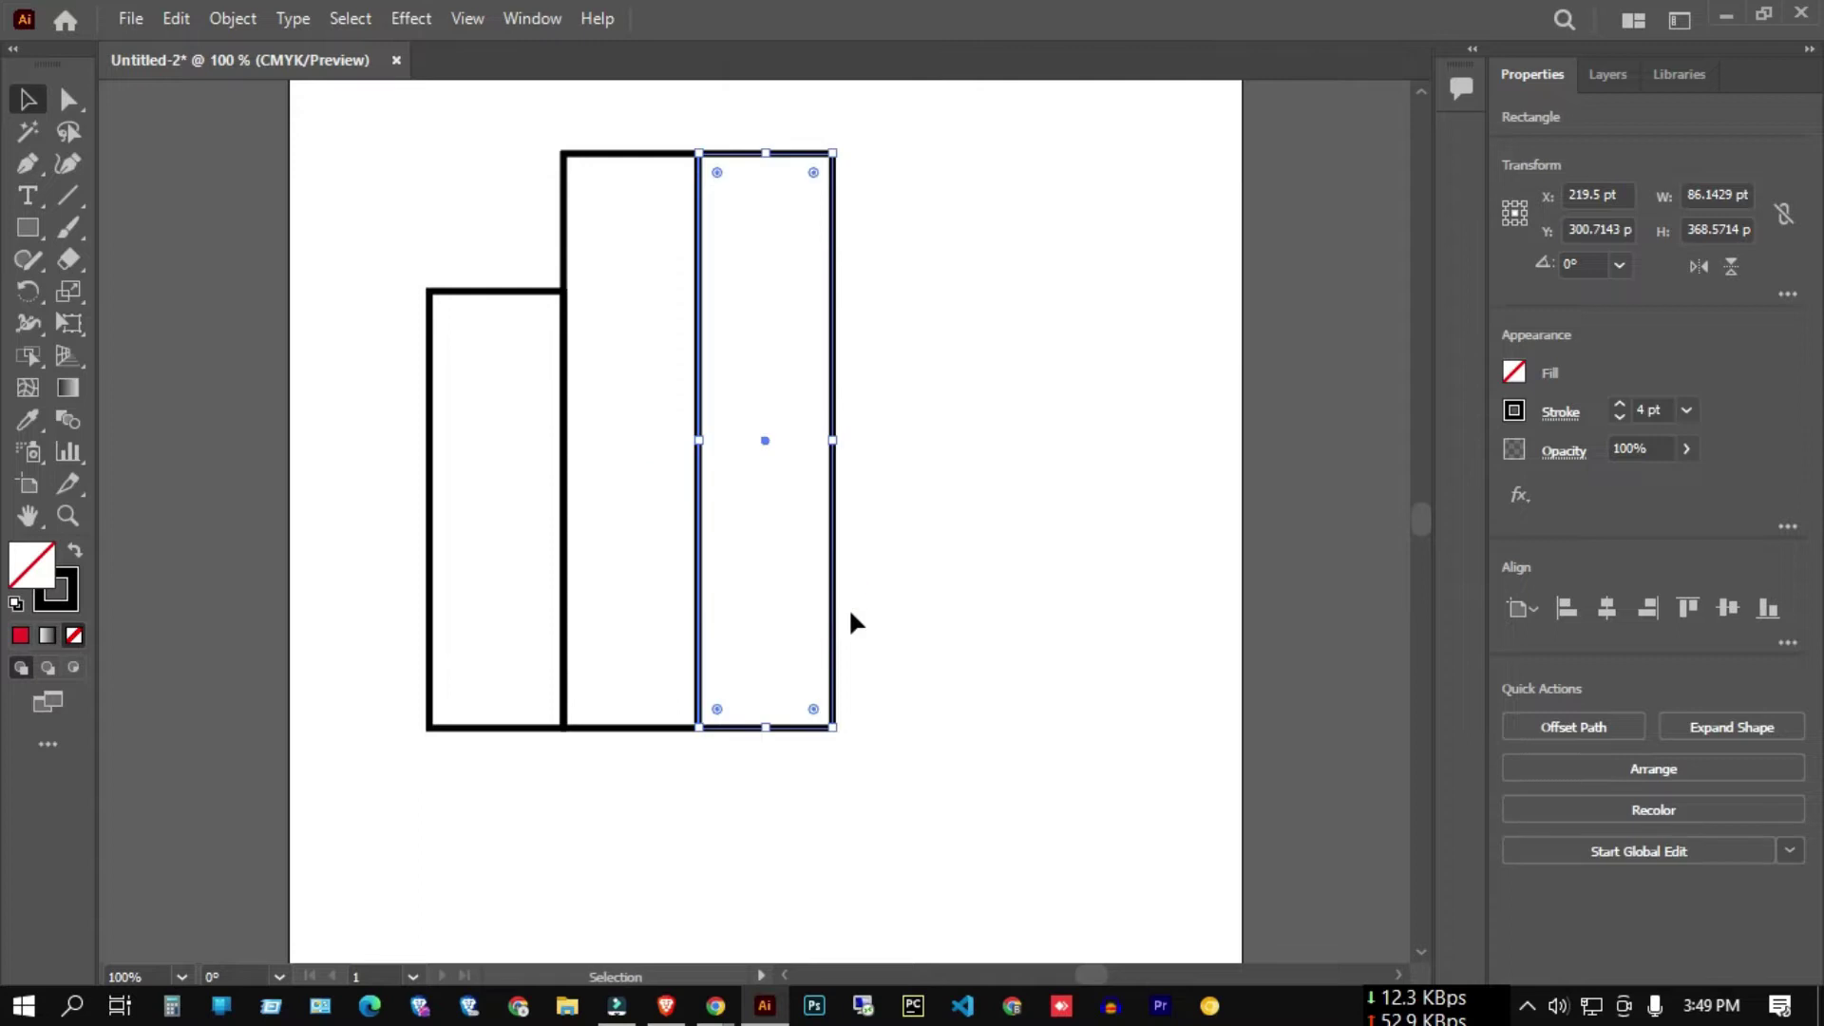
scroll(851, 622, "up", 3)
left_click_drag(766, 312, 768, 180)
scroll(933, 294, "down", 2)
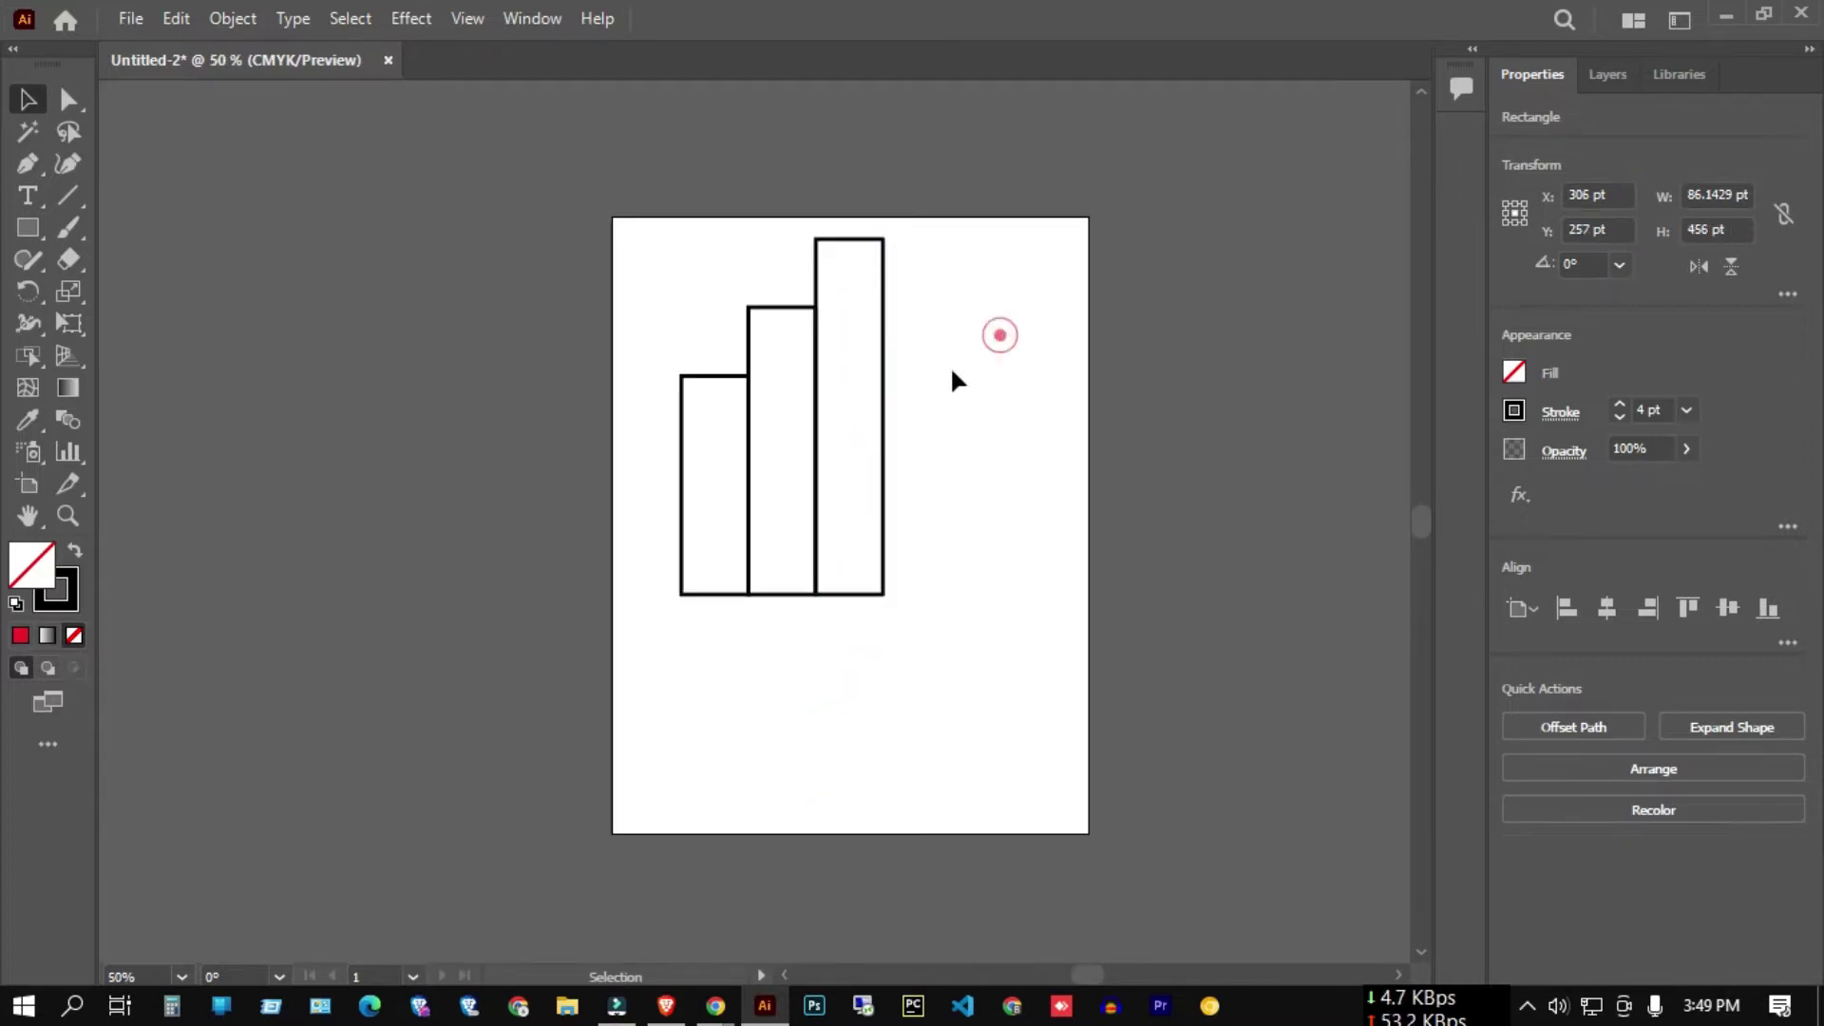
left_click(28, 484)
left_click_drag(611, 524, 263, 525)
- Extend the artboard to the right, then move the three bars left and down
left_click_drag(1088, 524, 1284, 524)
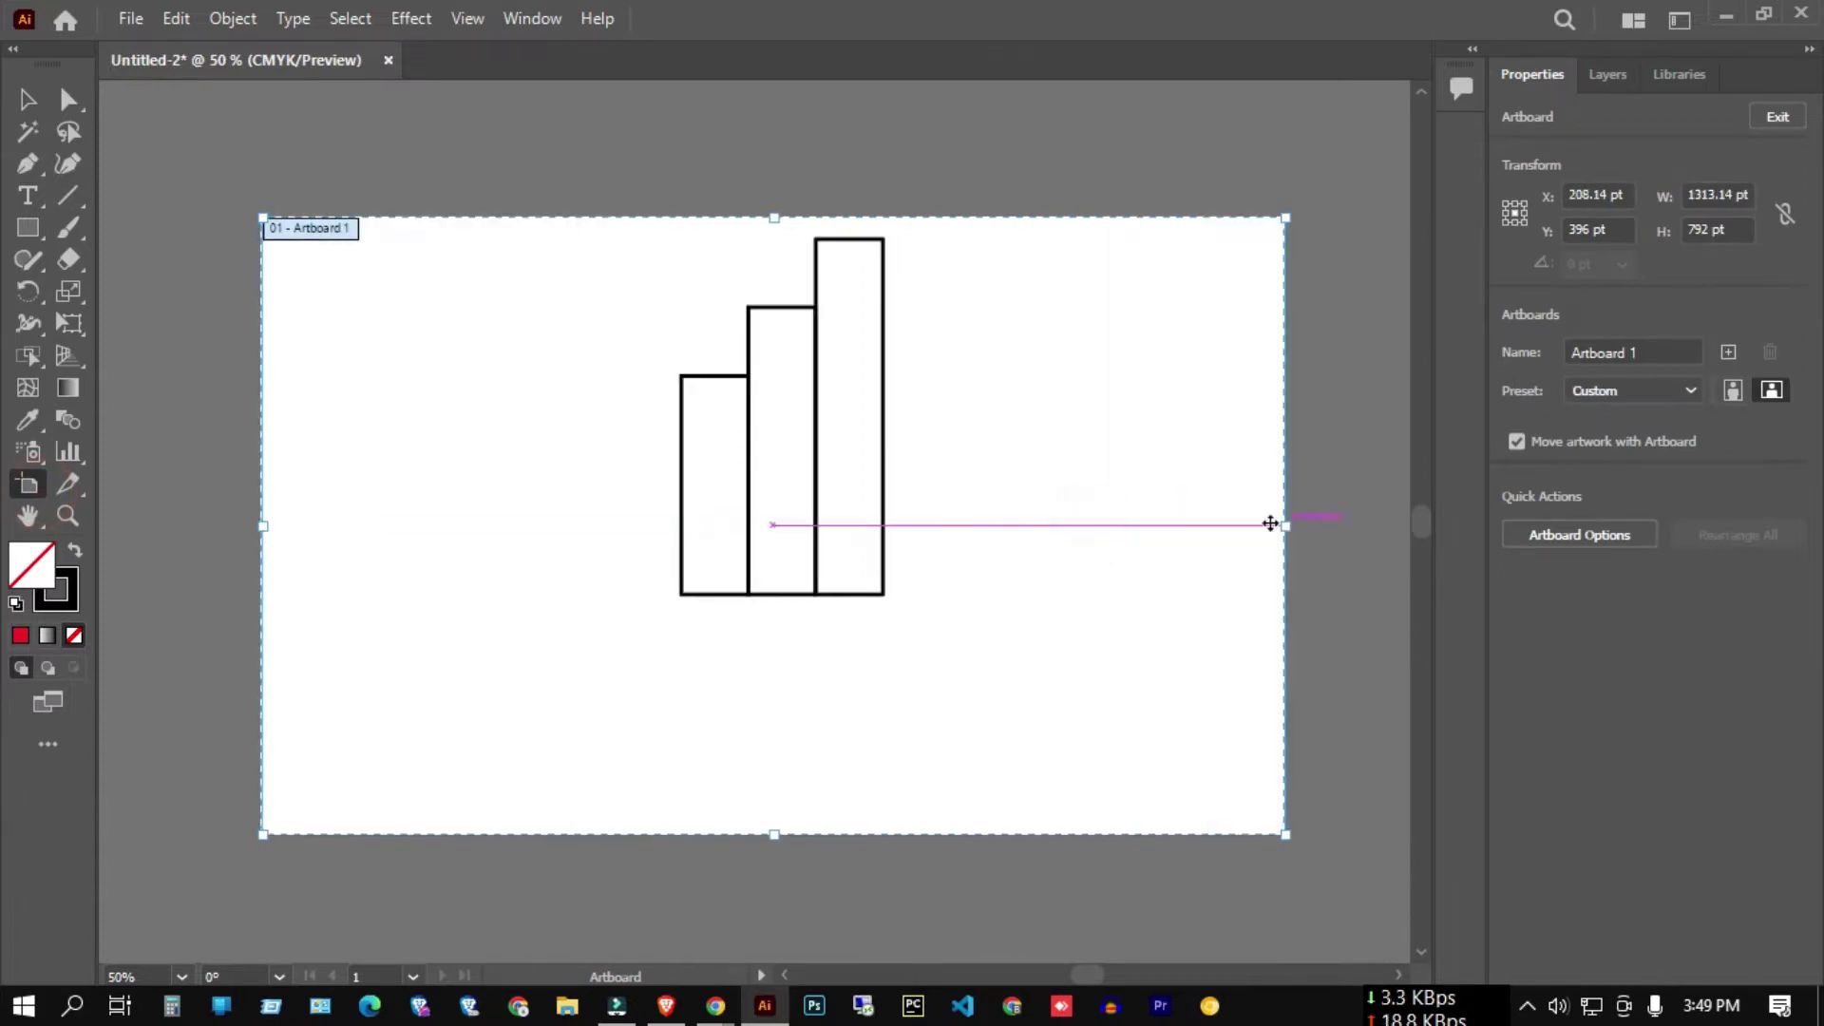
left_click(27, 99)
left_click(533, 134)
left_click_drag(533, 320, 1052, 611)
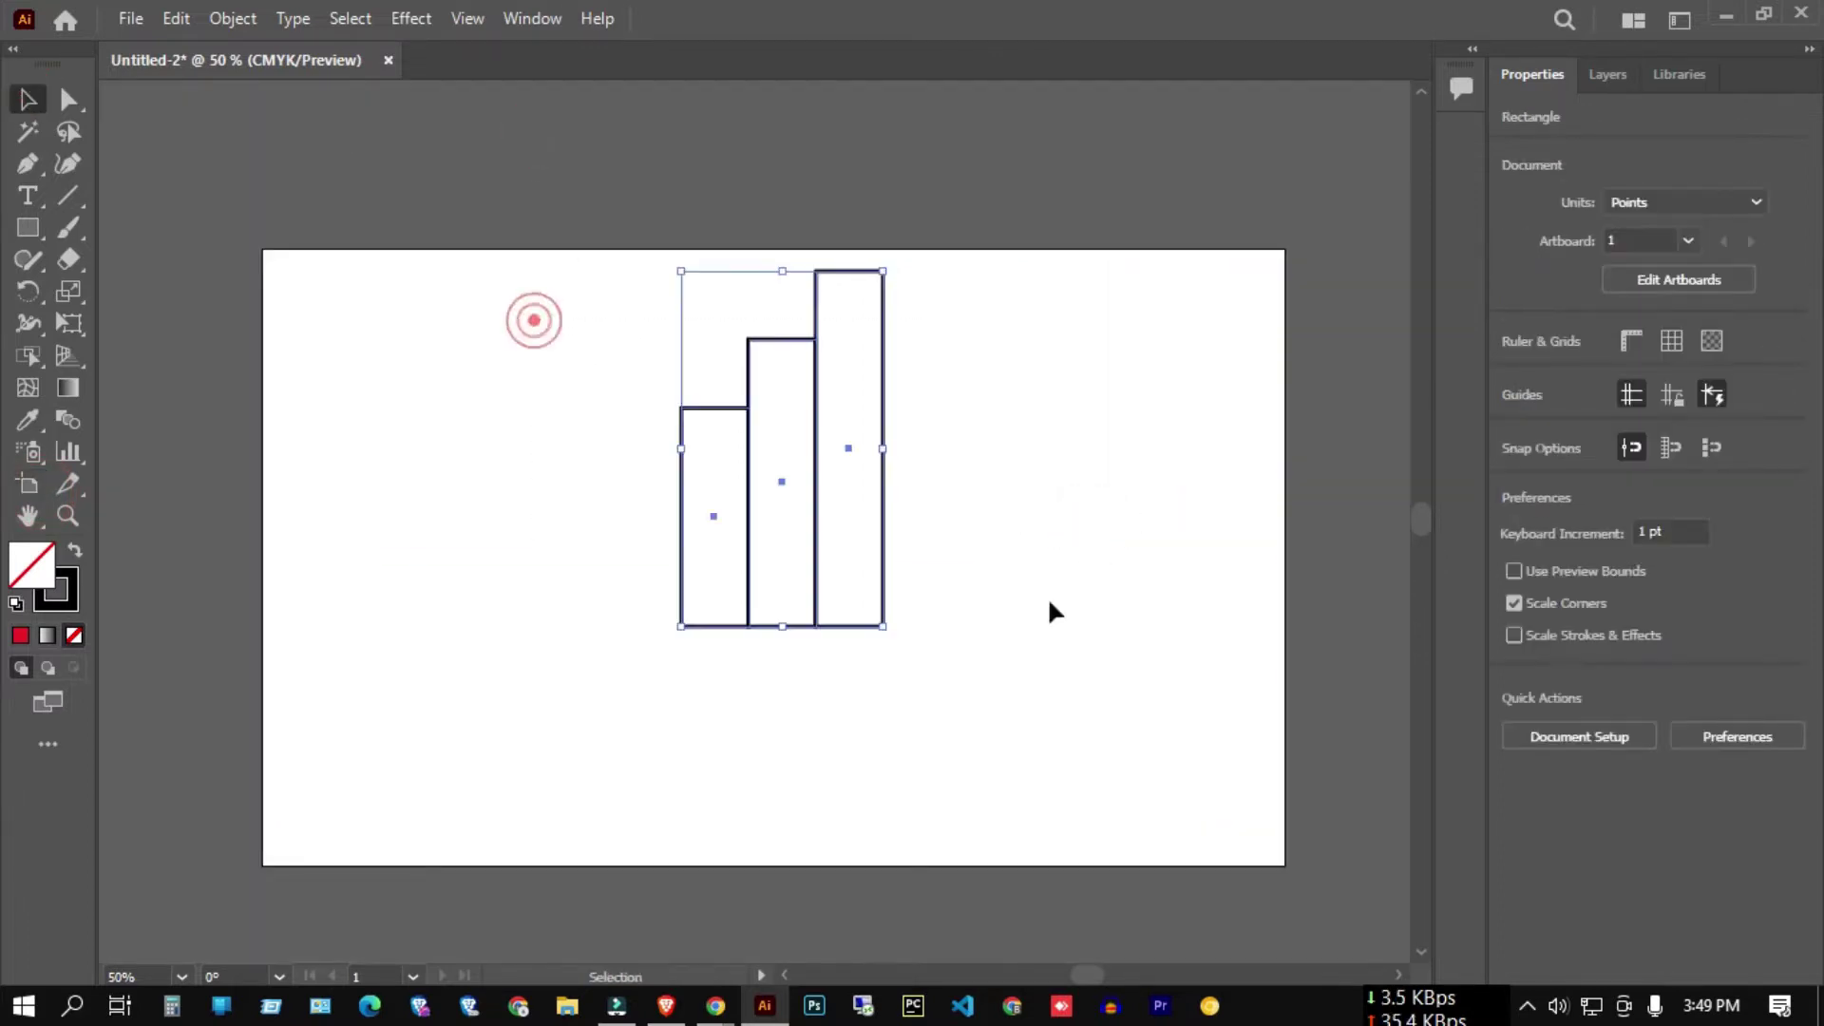
left_click_drag(817, 454, 463, 636)
left_click(821, 494)
- Copy the tallest bar to its right as a fourth bar and stretch it taller
left_click(528, 611)
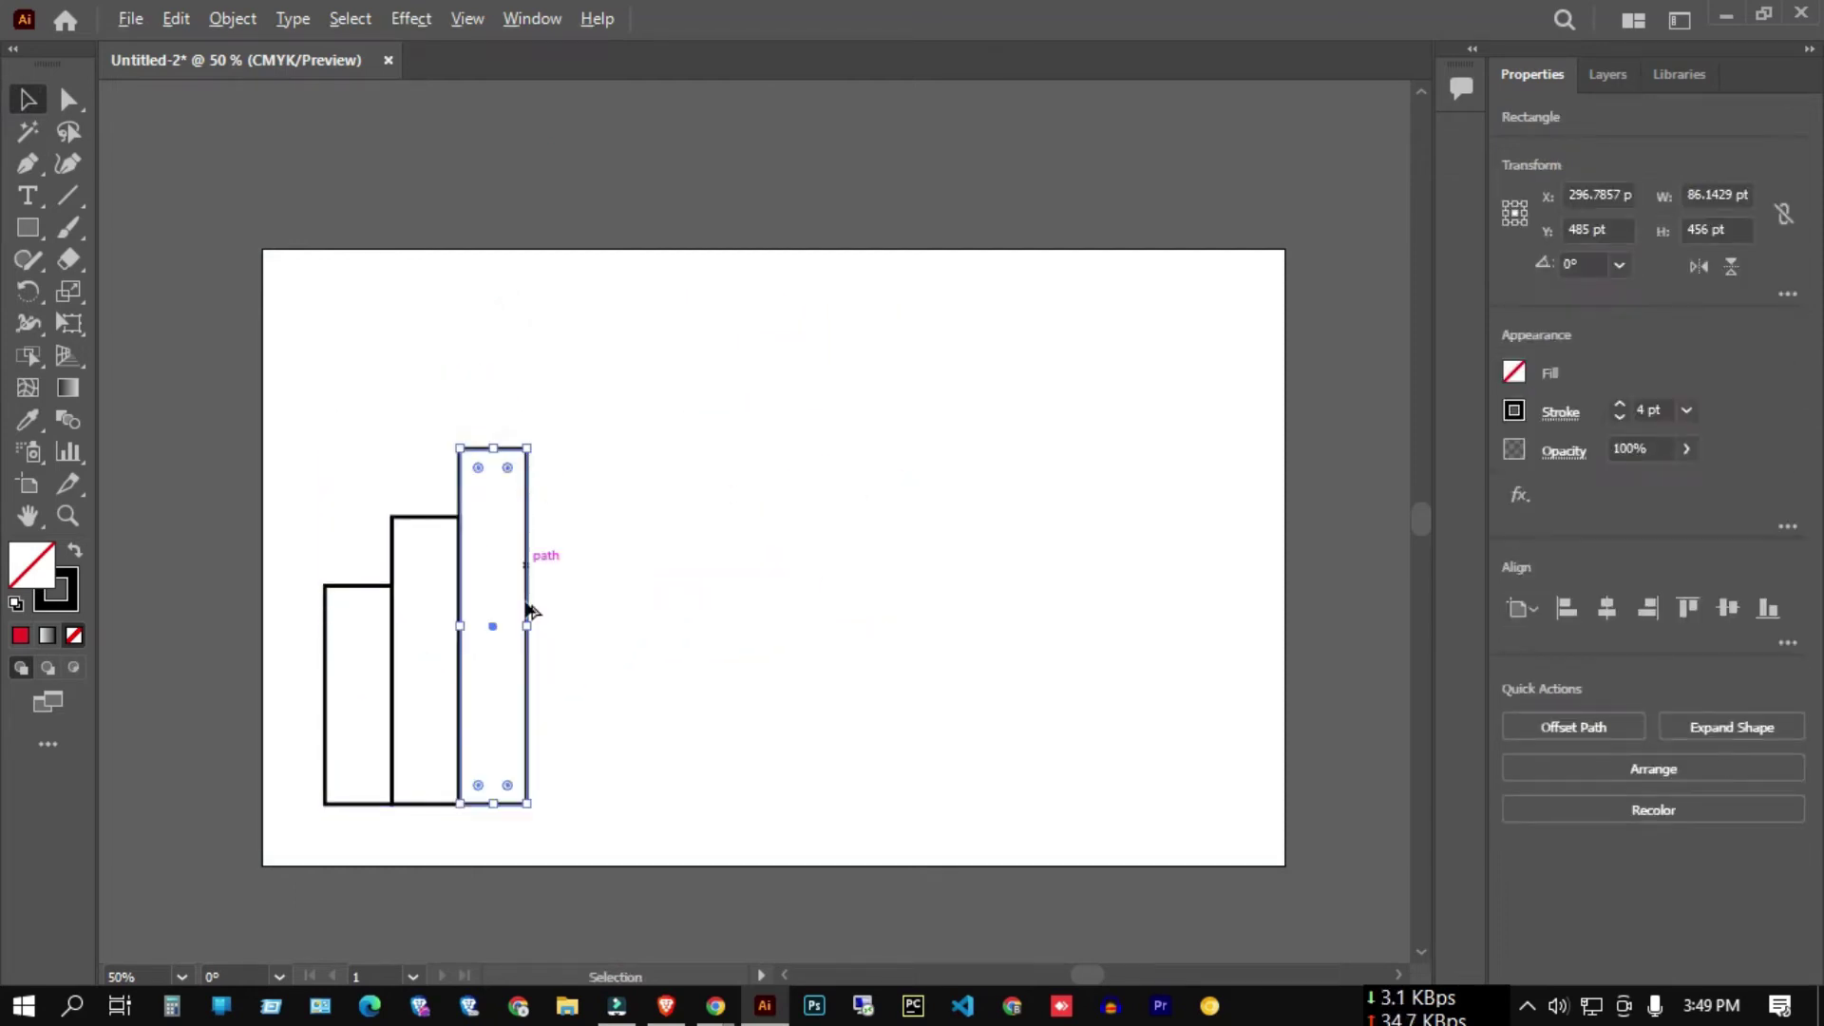
scroll(517, 632, "up", 1, "alt")
left_click_drag(481, 612, 571, 608)
scroll(561, 879, "up", 2, "alt")
scroll(496, 785, "up", 2, "alt")
scroll(628, 772, "down", 2, "alt")
scroll(631, 777, "down", 2, "alt")
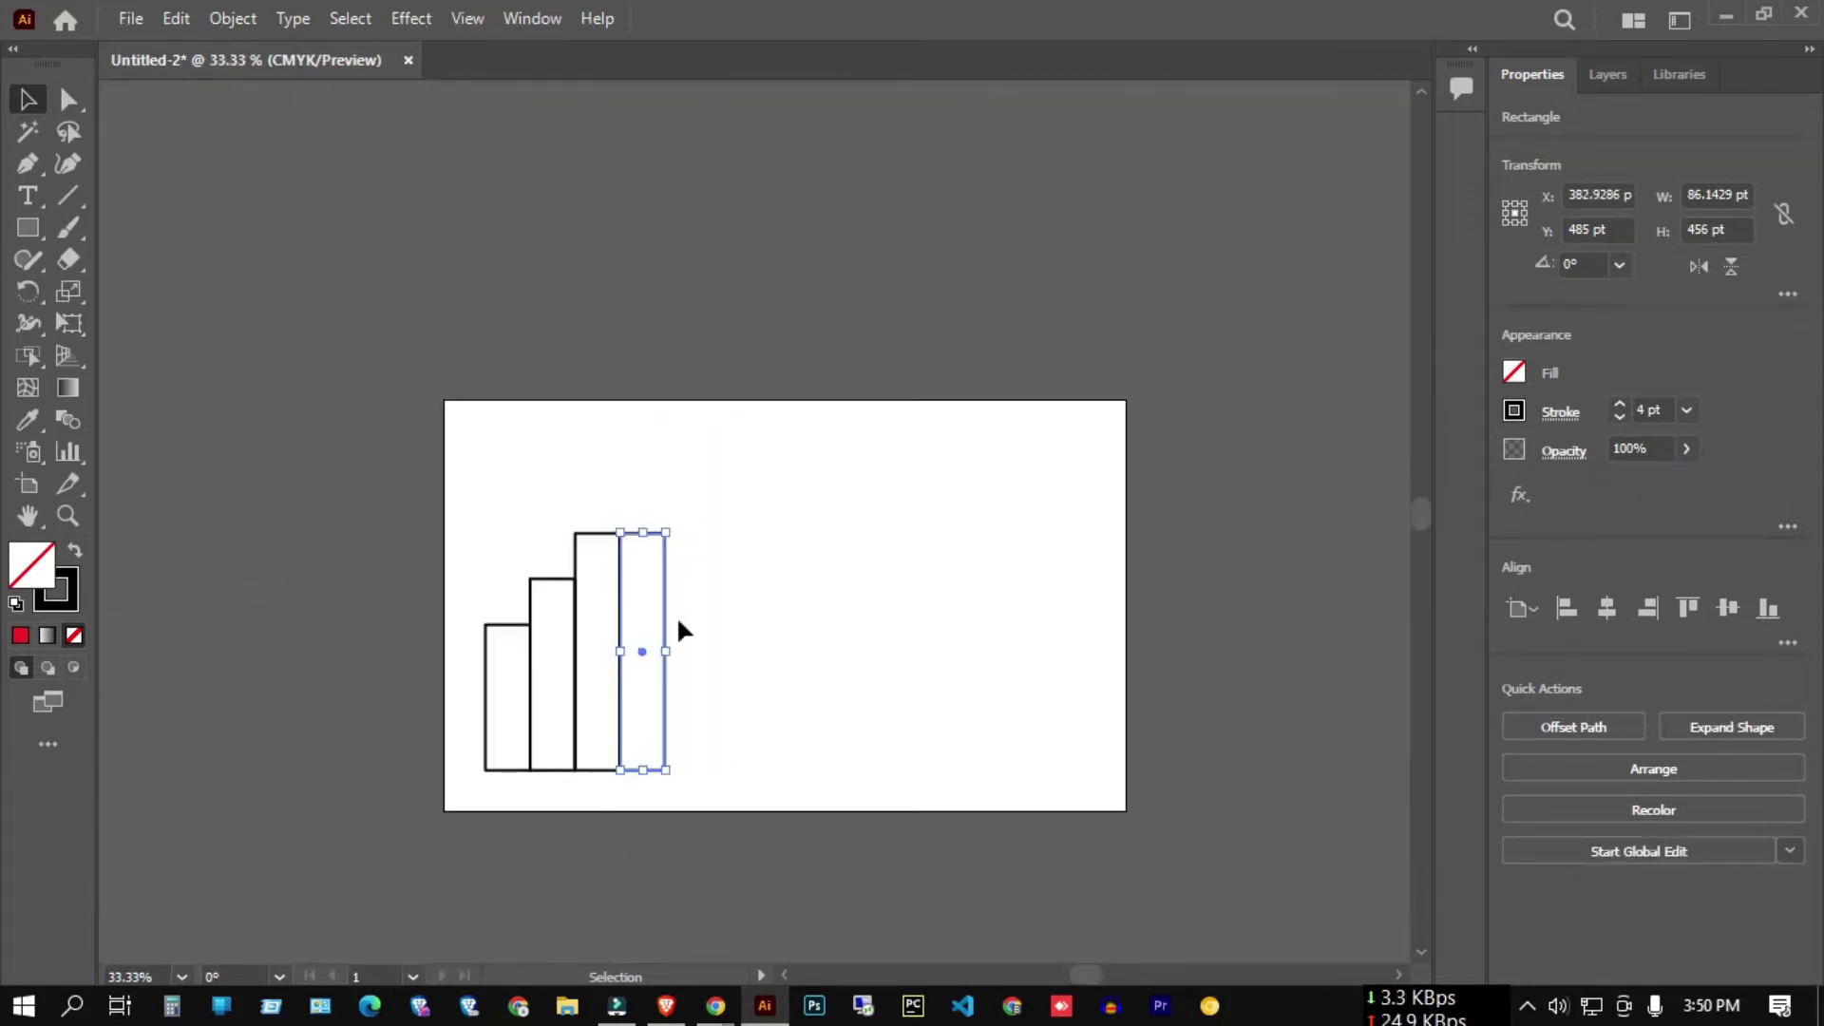
scroll(677, 613, "up", 2, "alt")
left_click_drag(655, 522, 659, 386)
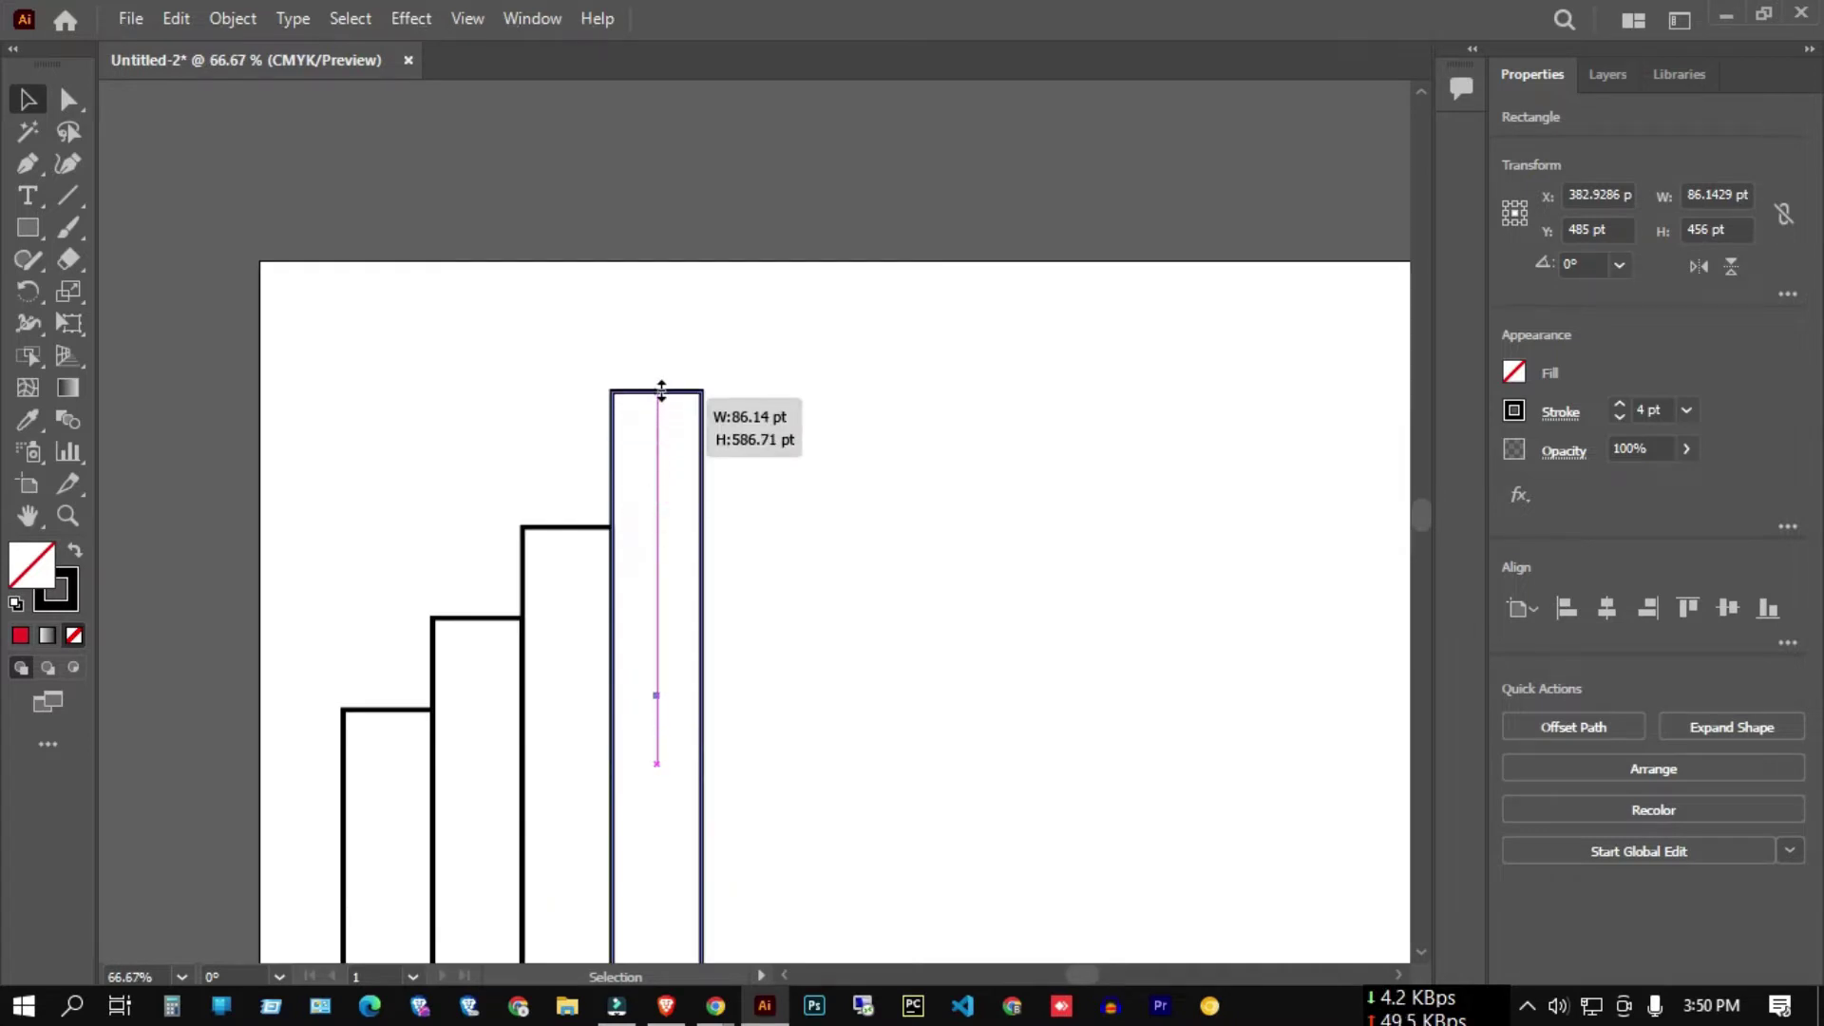
left_click(888, 464)
- Add a fifth bar to the right and stretch it taller than the fourth
scroll(836, 435, "down", 2, "alt")
scroll(835, 435, "up", 1, "alt")
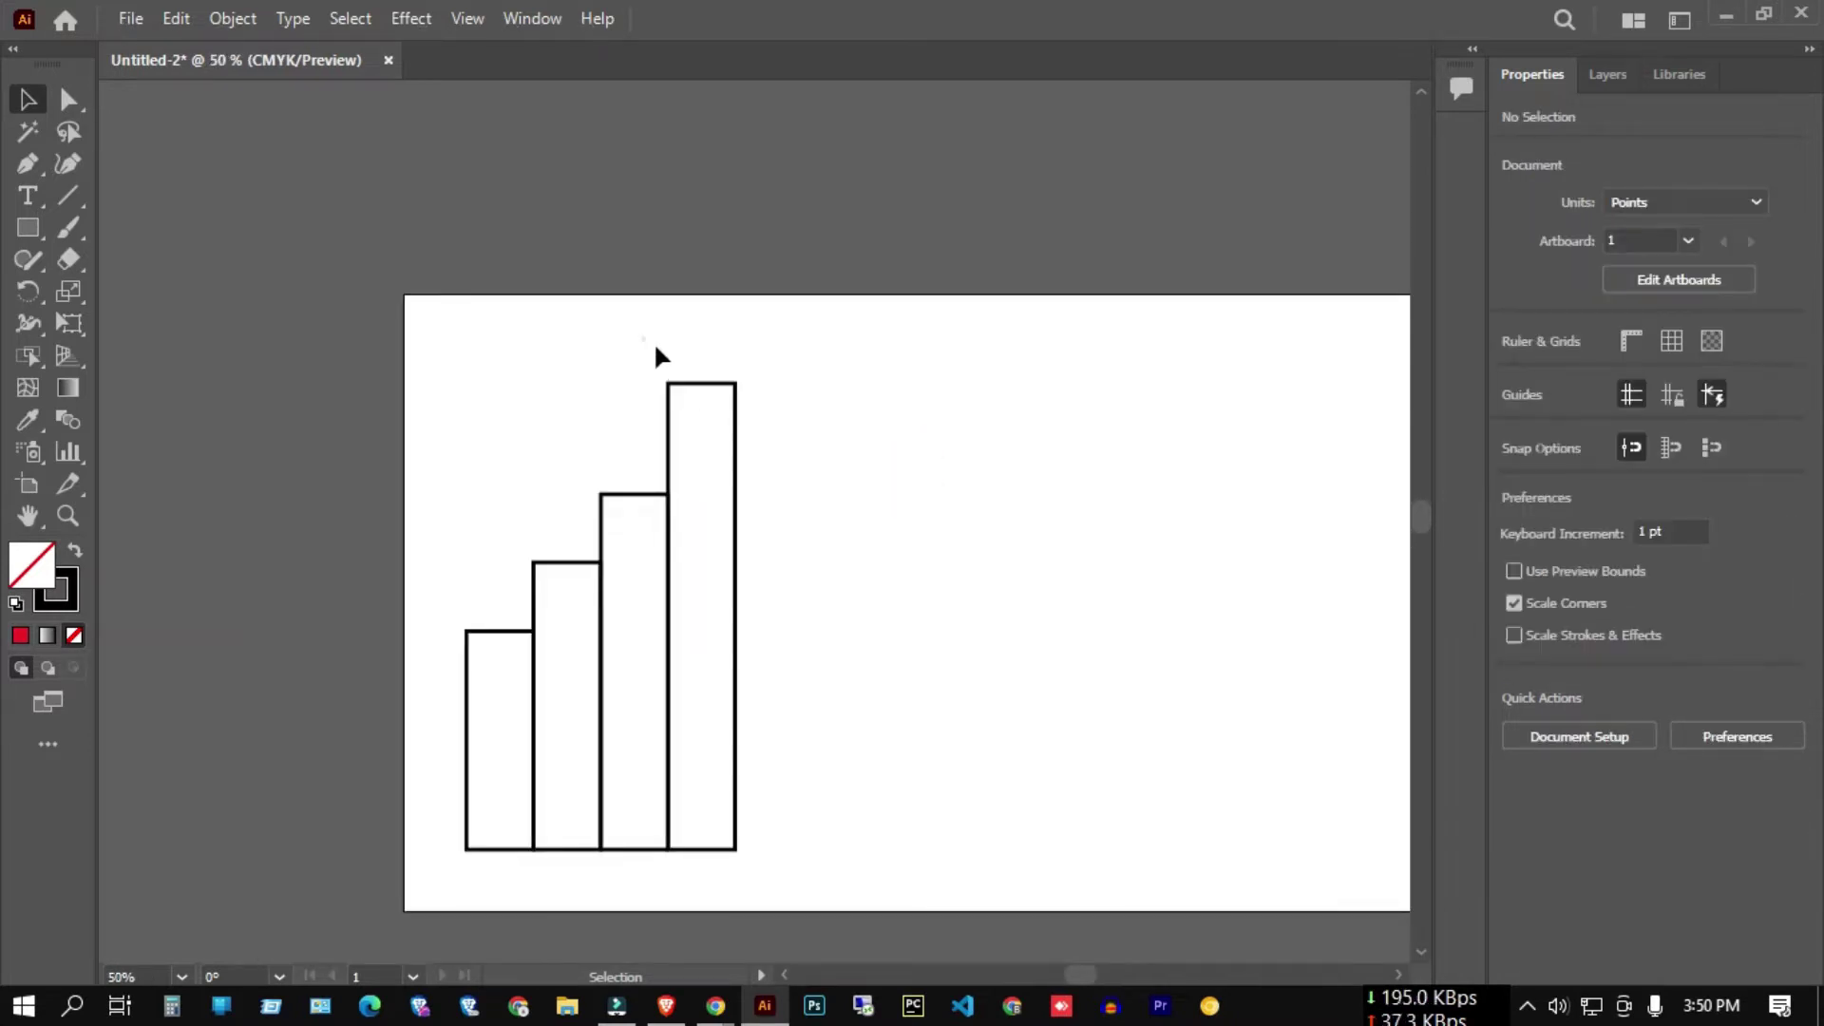
left_click(707, 397)
left_click_drag(698, 612, 762, 616)
scroll(737, 865, "up", 5, "alt")
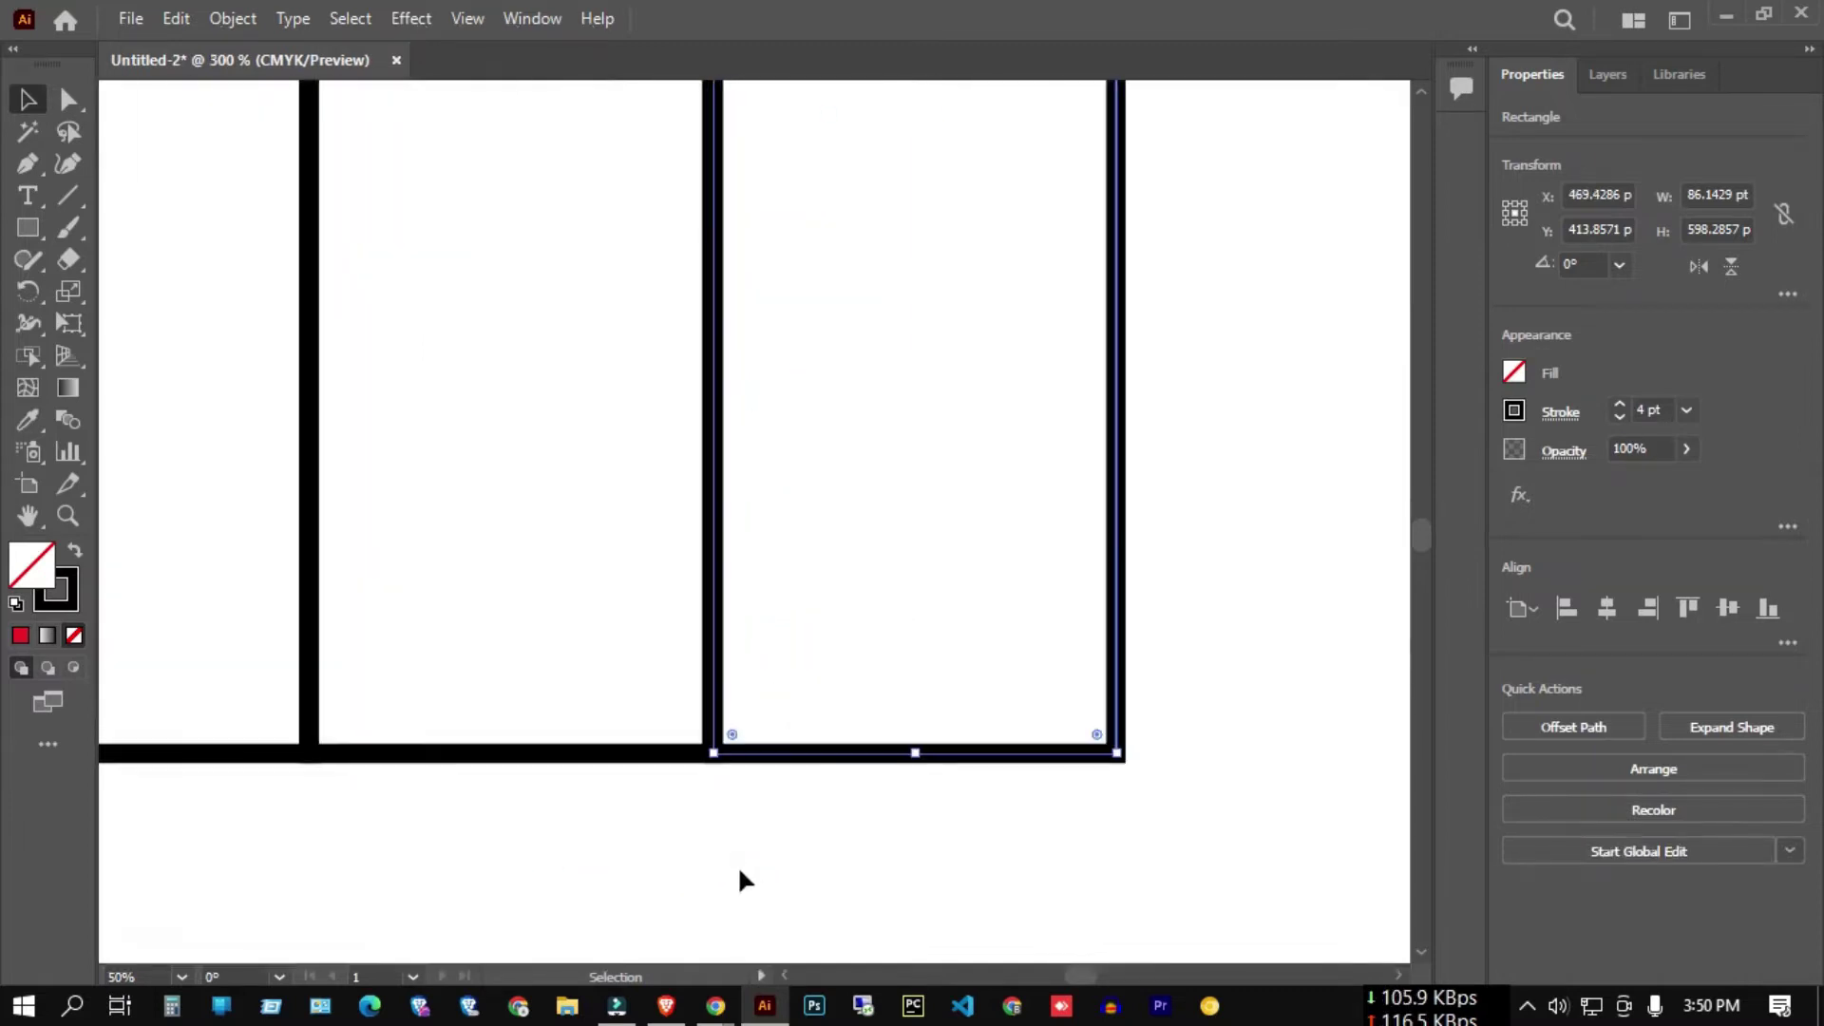
left_click(746, 818)
scroll(655, 660, "down", 5, "alt")
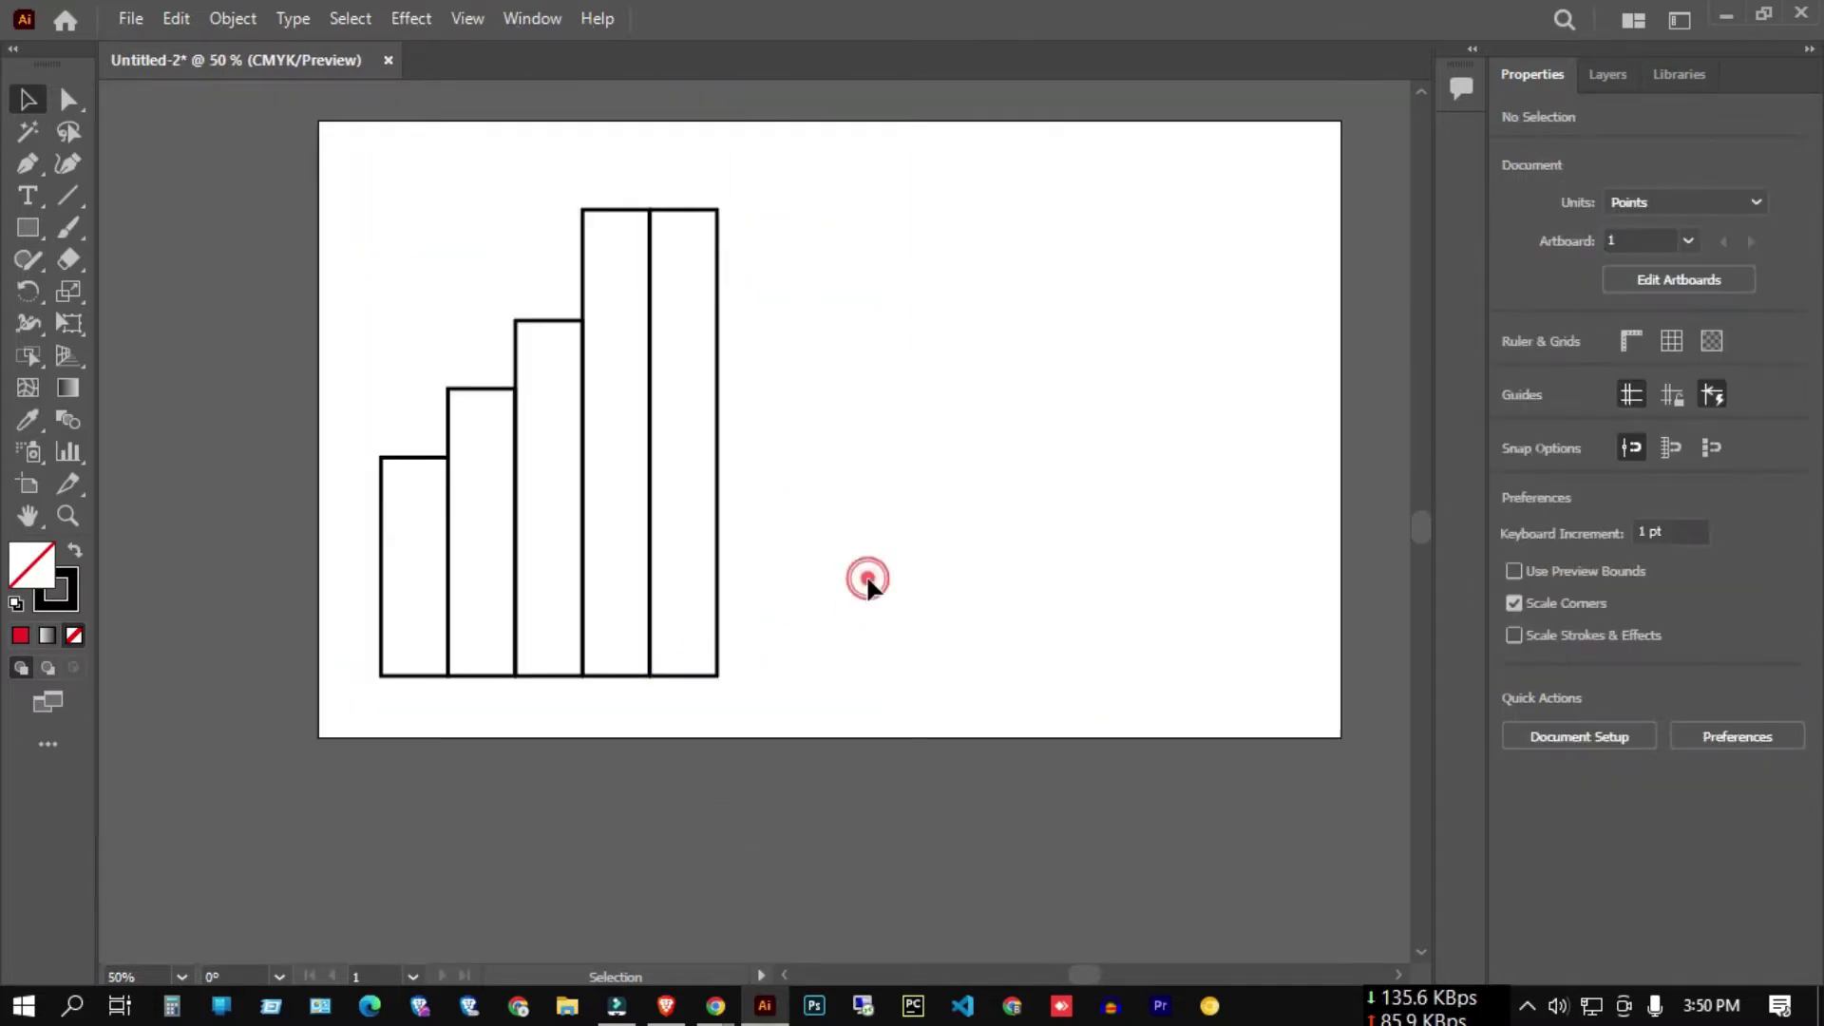
scroll(719, 221, "up", 2)
left_click(683, 305)
left_click_drag(683, 305, 685, 236)
left_click(835, 333)
- Select all five bars and move them to the right
left_click_drag(144, 260, 835, 677)
left_click_drag(686, 502, 863, 530)
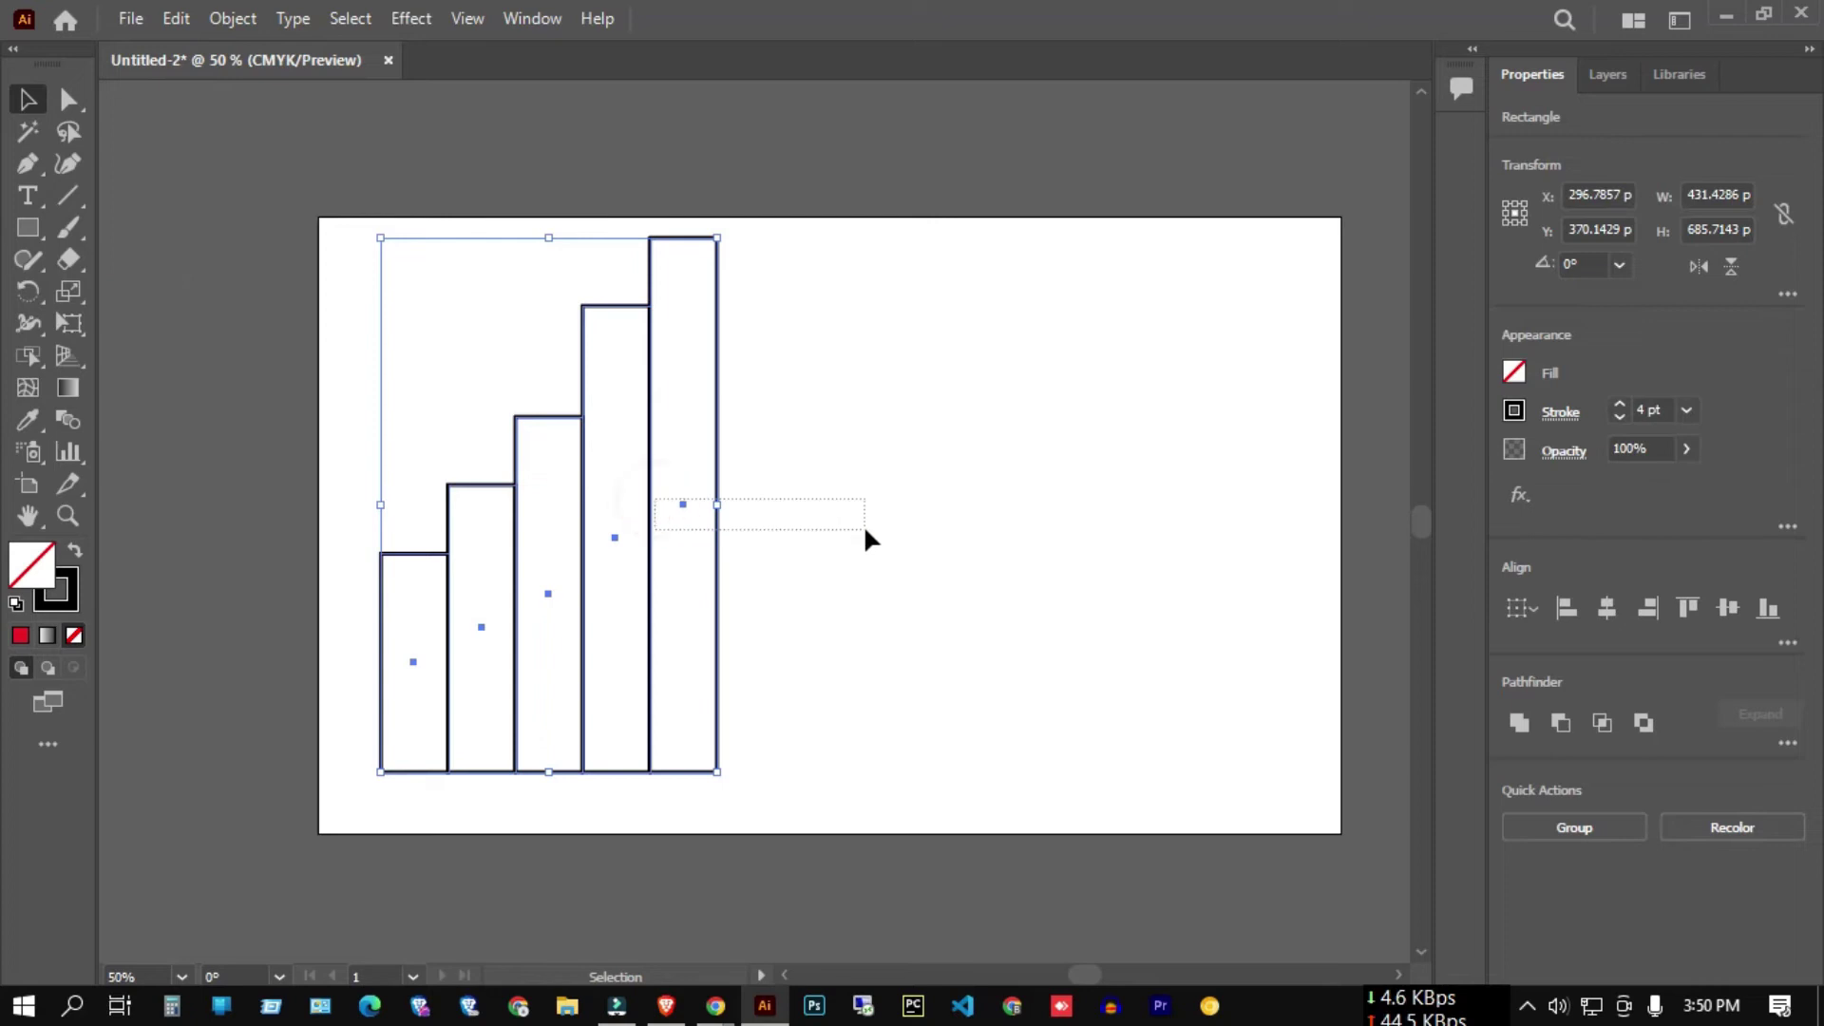
left_click_drag(258, 391, 727, 616)
mouse_move(652, 570)
left_mouse_down()
mouse_move(864, 593)
mouse_move(867, 611)
left_mouse_up()
- Clear the selection, then marquee-select all five bars together
left_click(1078, 568)
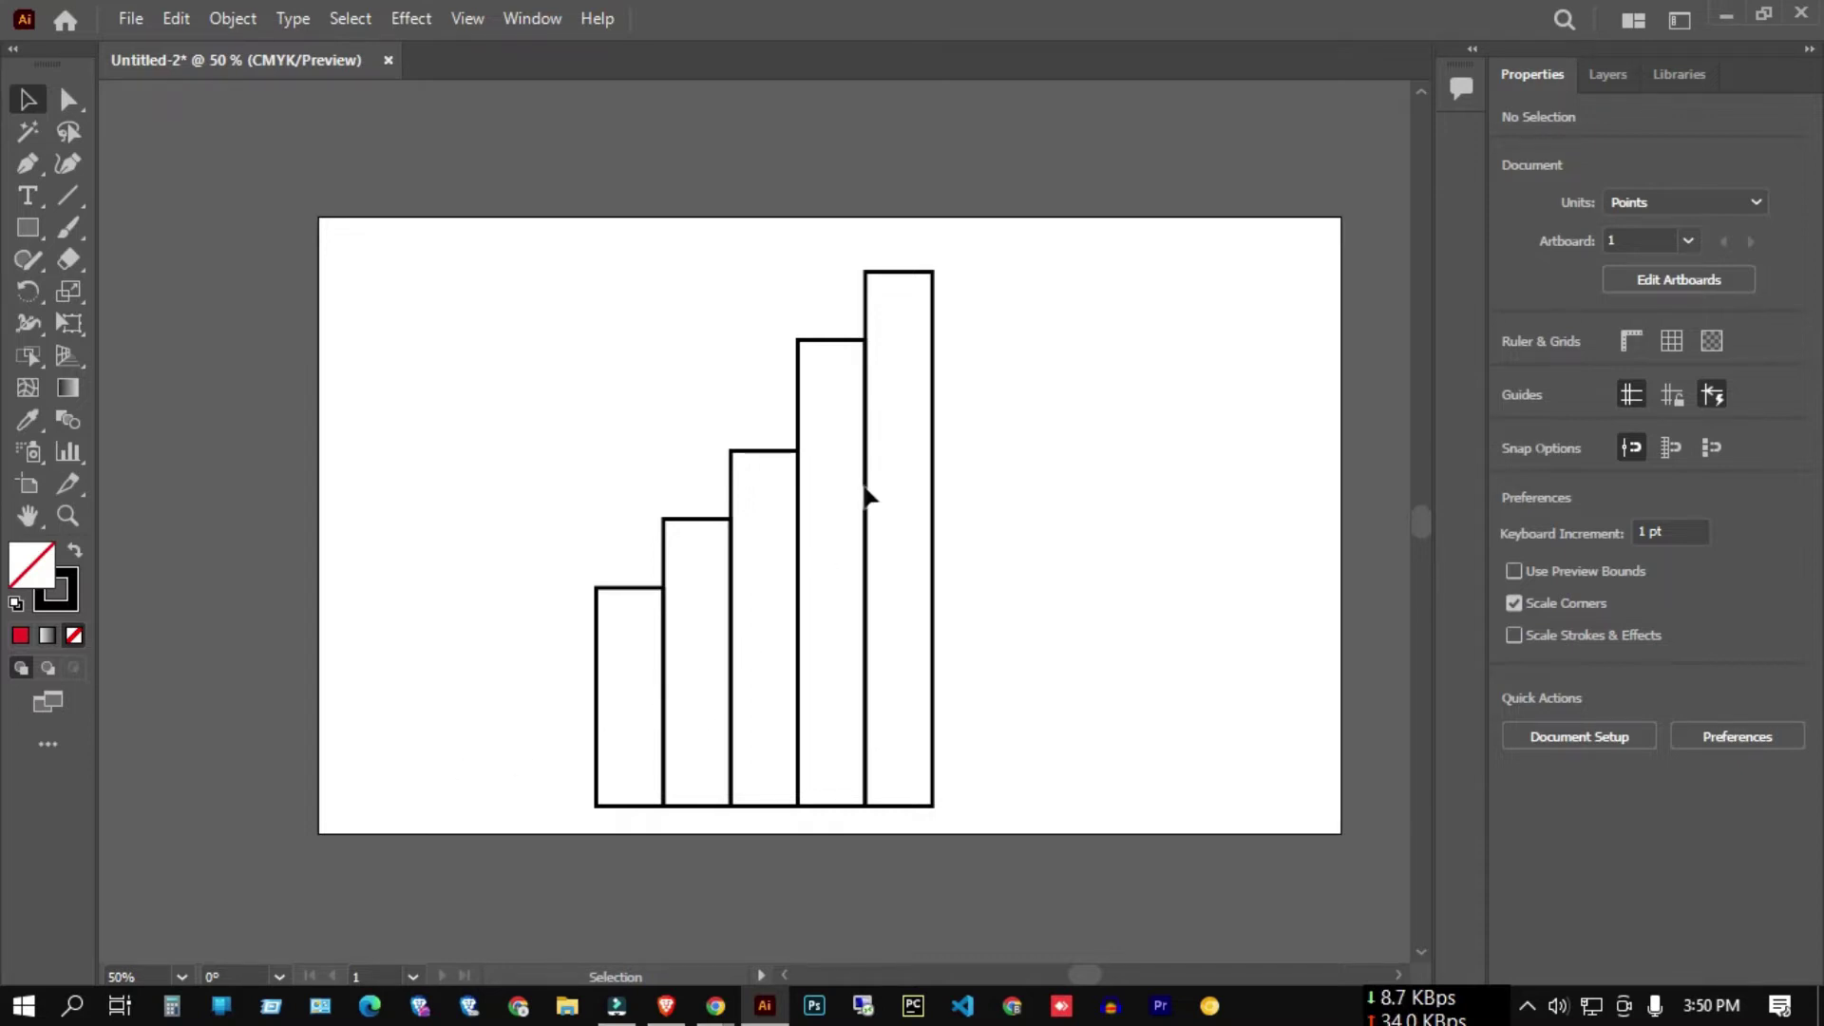
left_click_drag(914, 450, 608, 722)
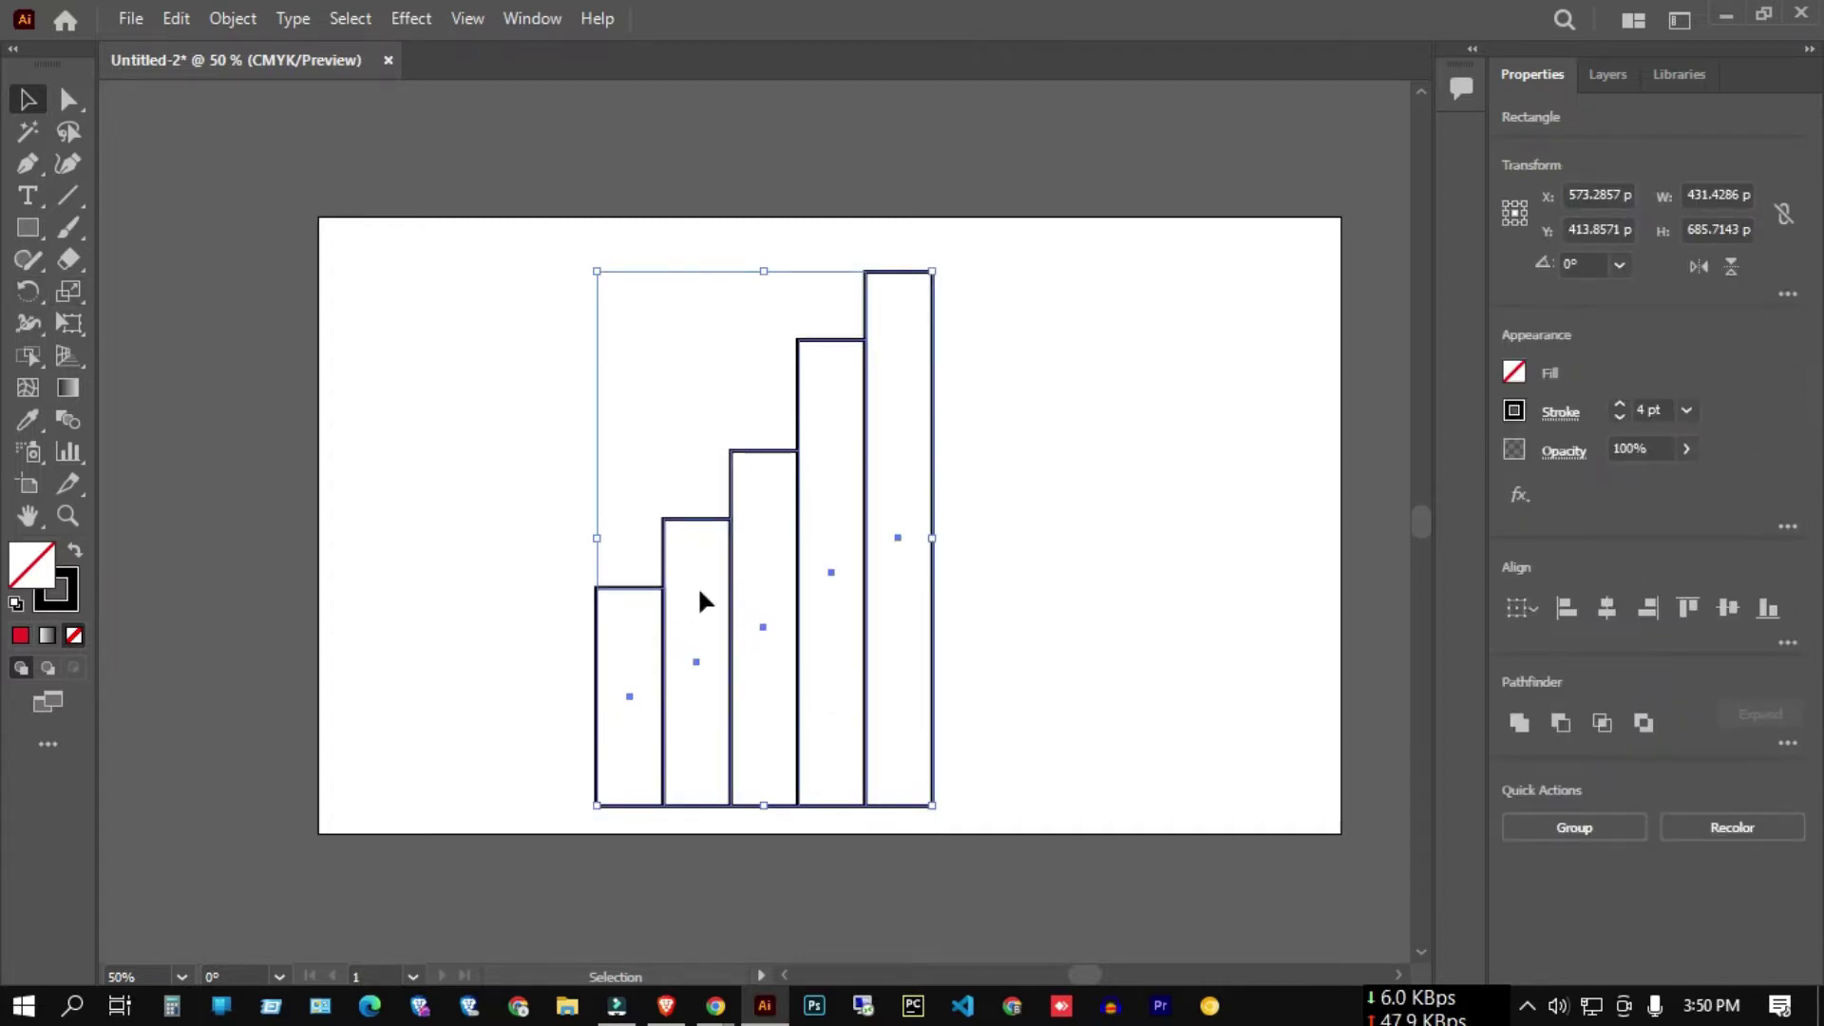
key("plus")
scroll(665, 606, "up", 4)
key("c")
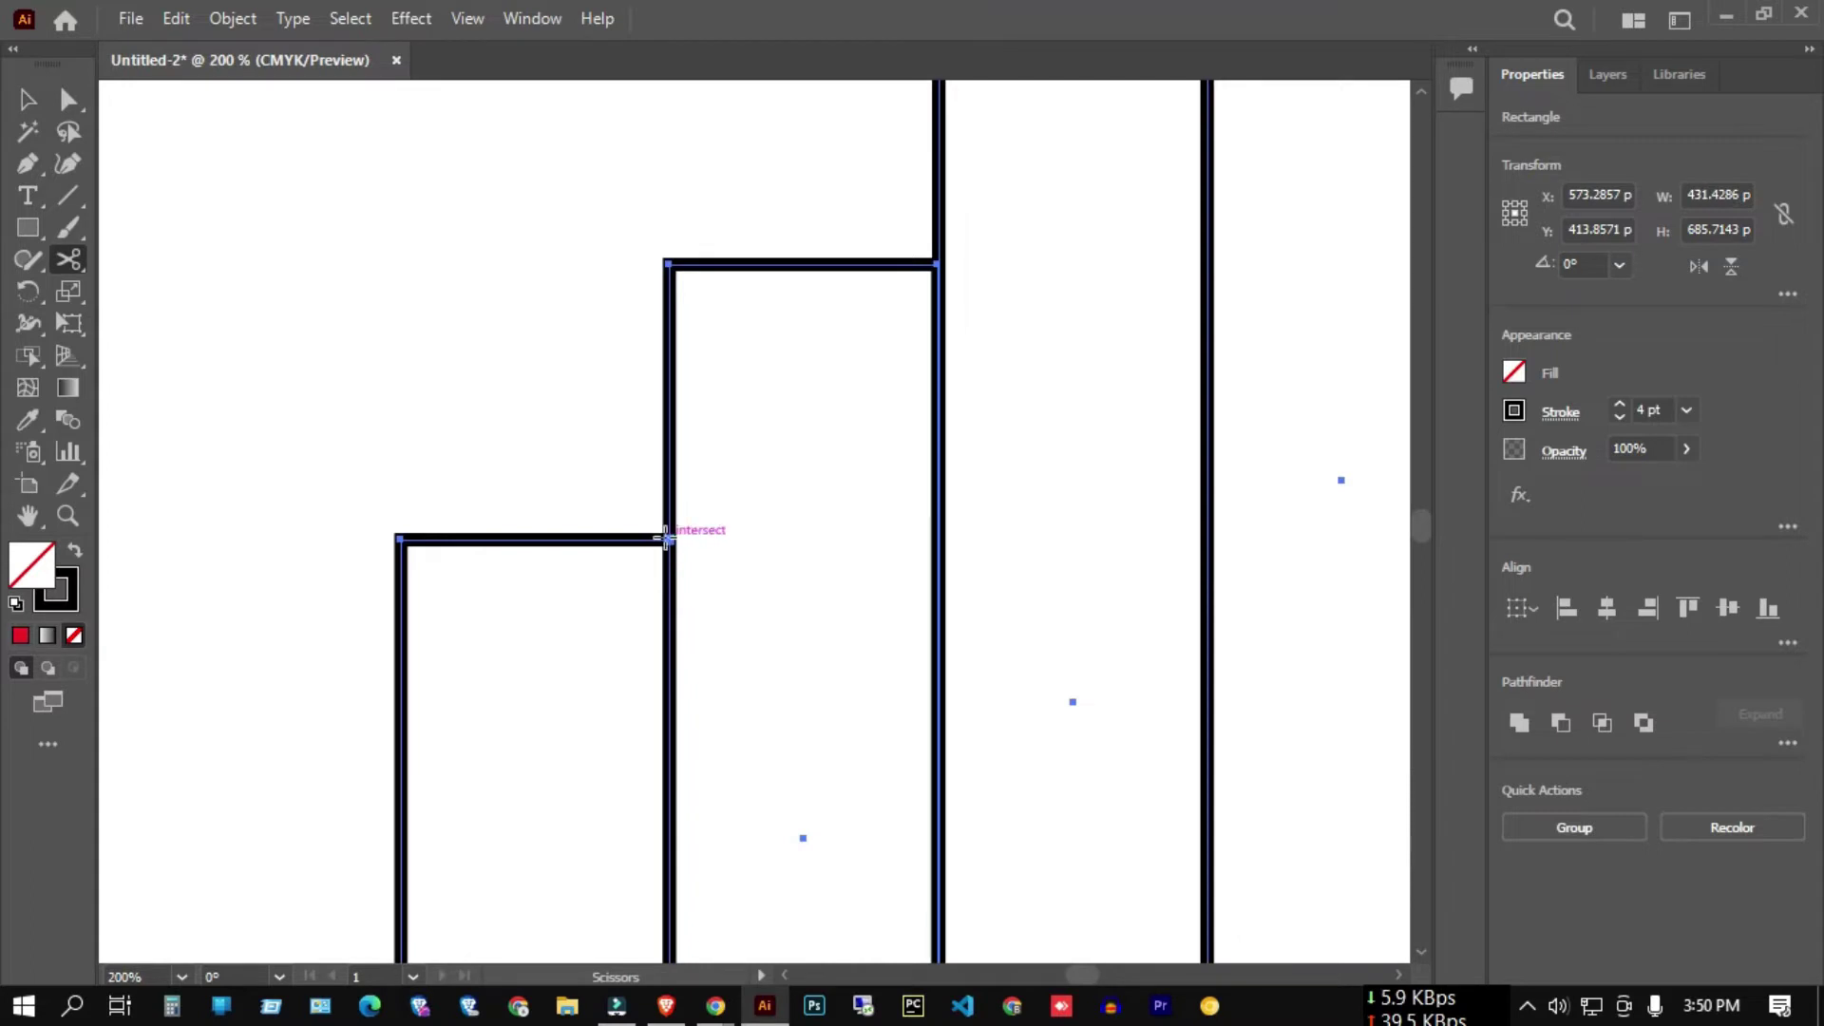
scroll(665, 538, "down", 2)
scroll(669, 570, "down", 2)
scroll(651, 873, "down", 2)
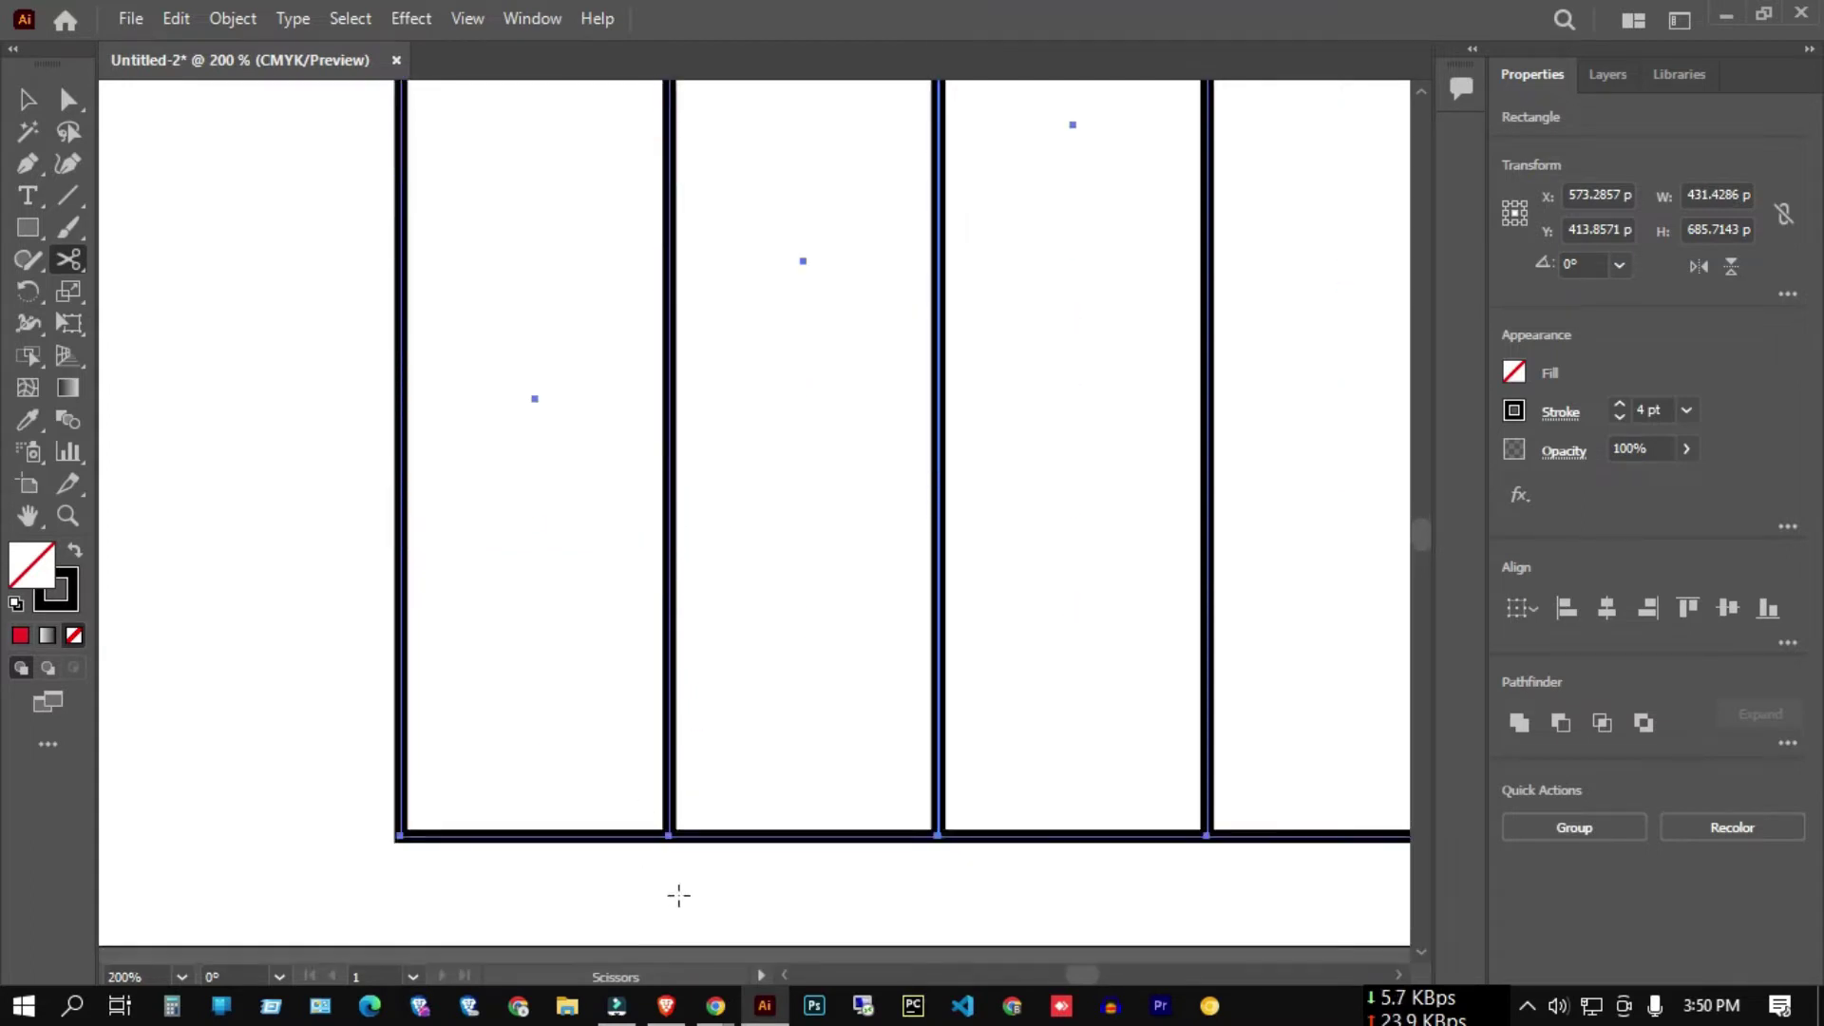
scroll(662, 599, "down", 4)
left_click(28, 99)
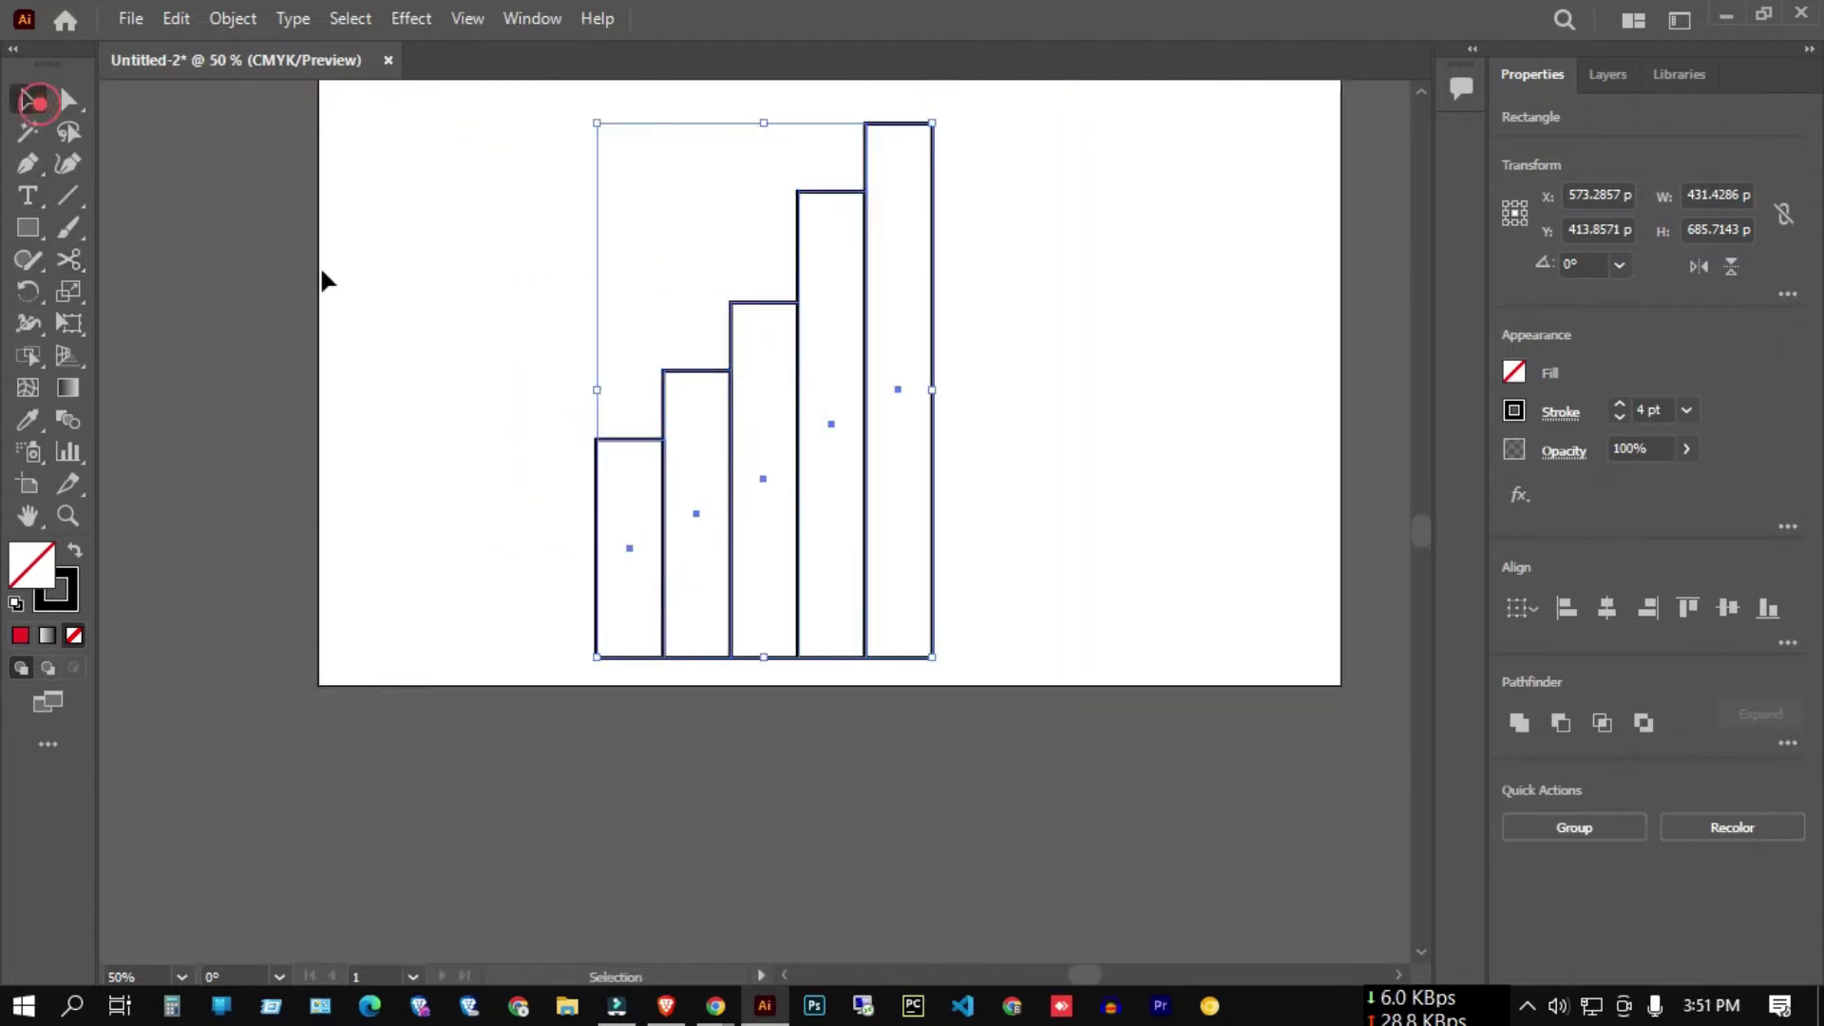
left_click(380, 287)
left_click_drag(326, 203, 1111, 589)
scroll(1116, 593, "up", 1)
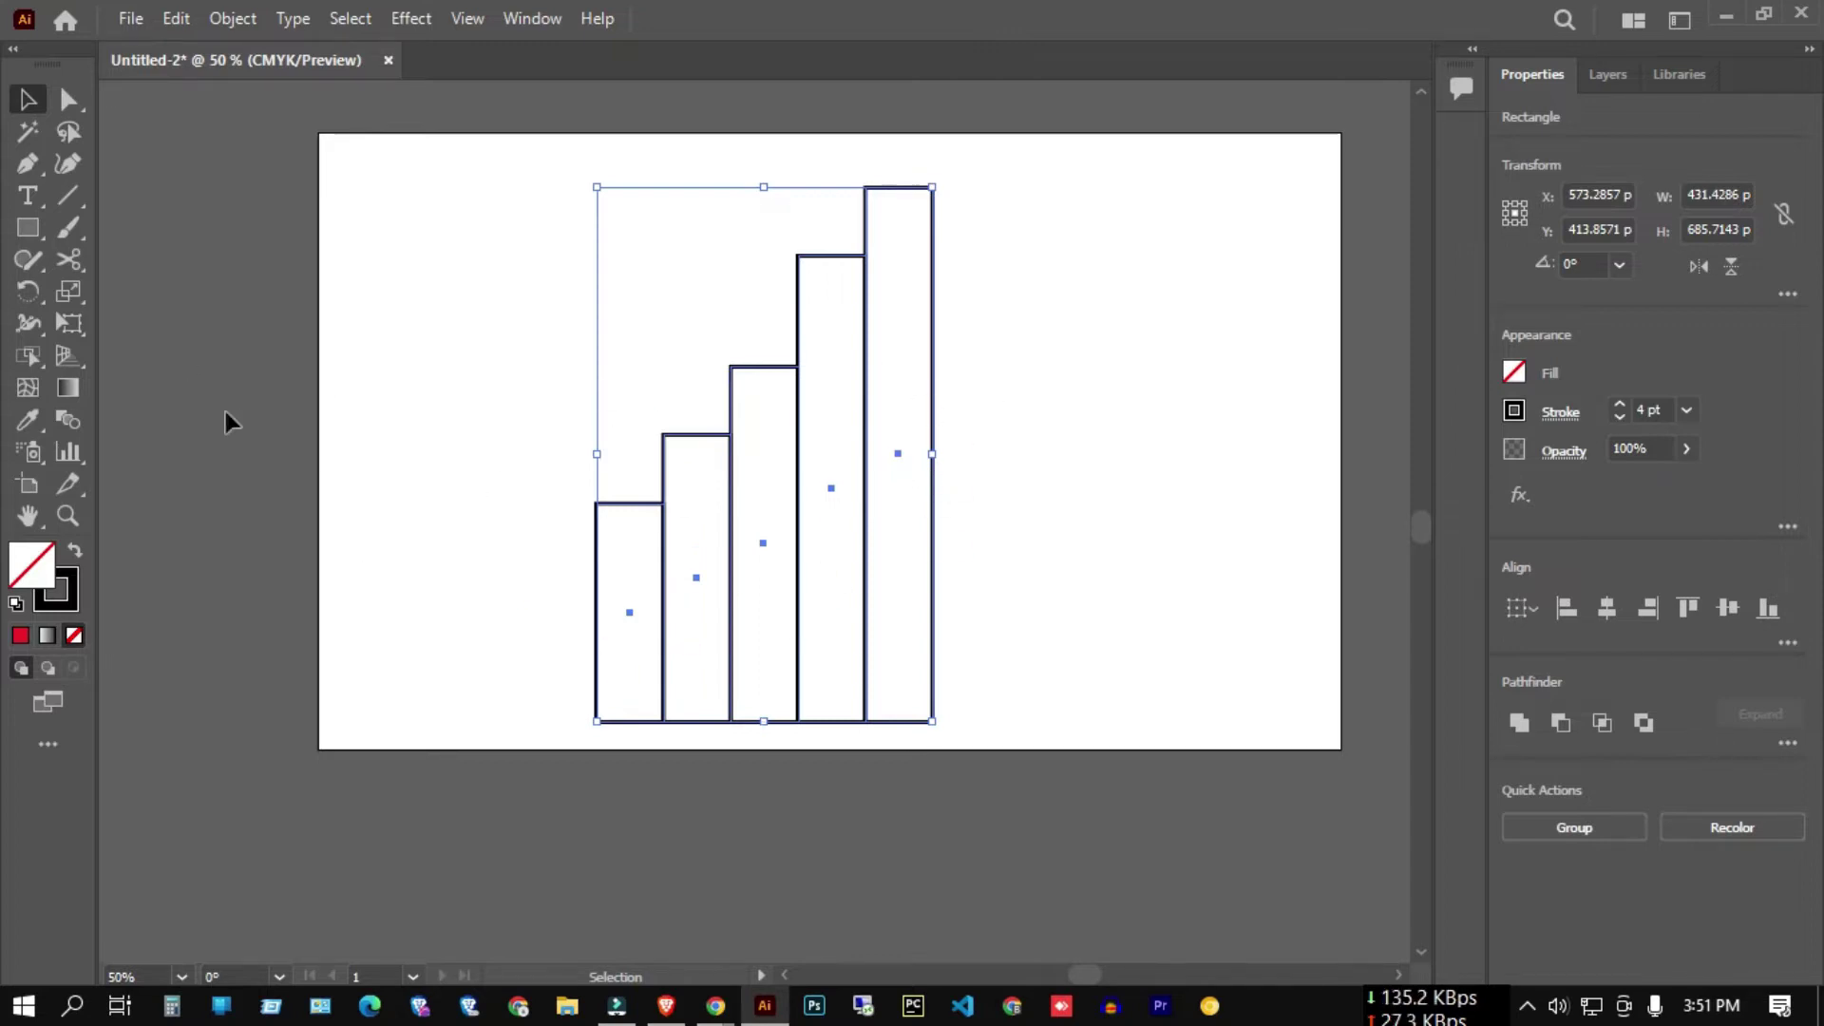
- Find the Shape Builder tool, then select all five bars
left_click(23, 323)
left_click(28, 355)
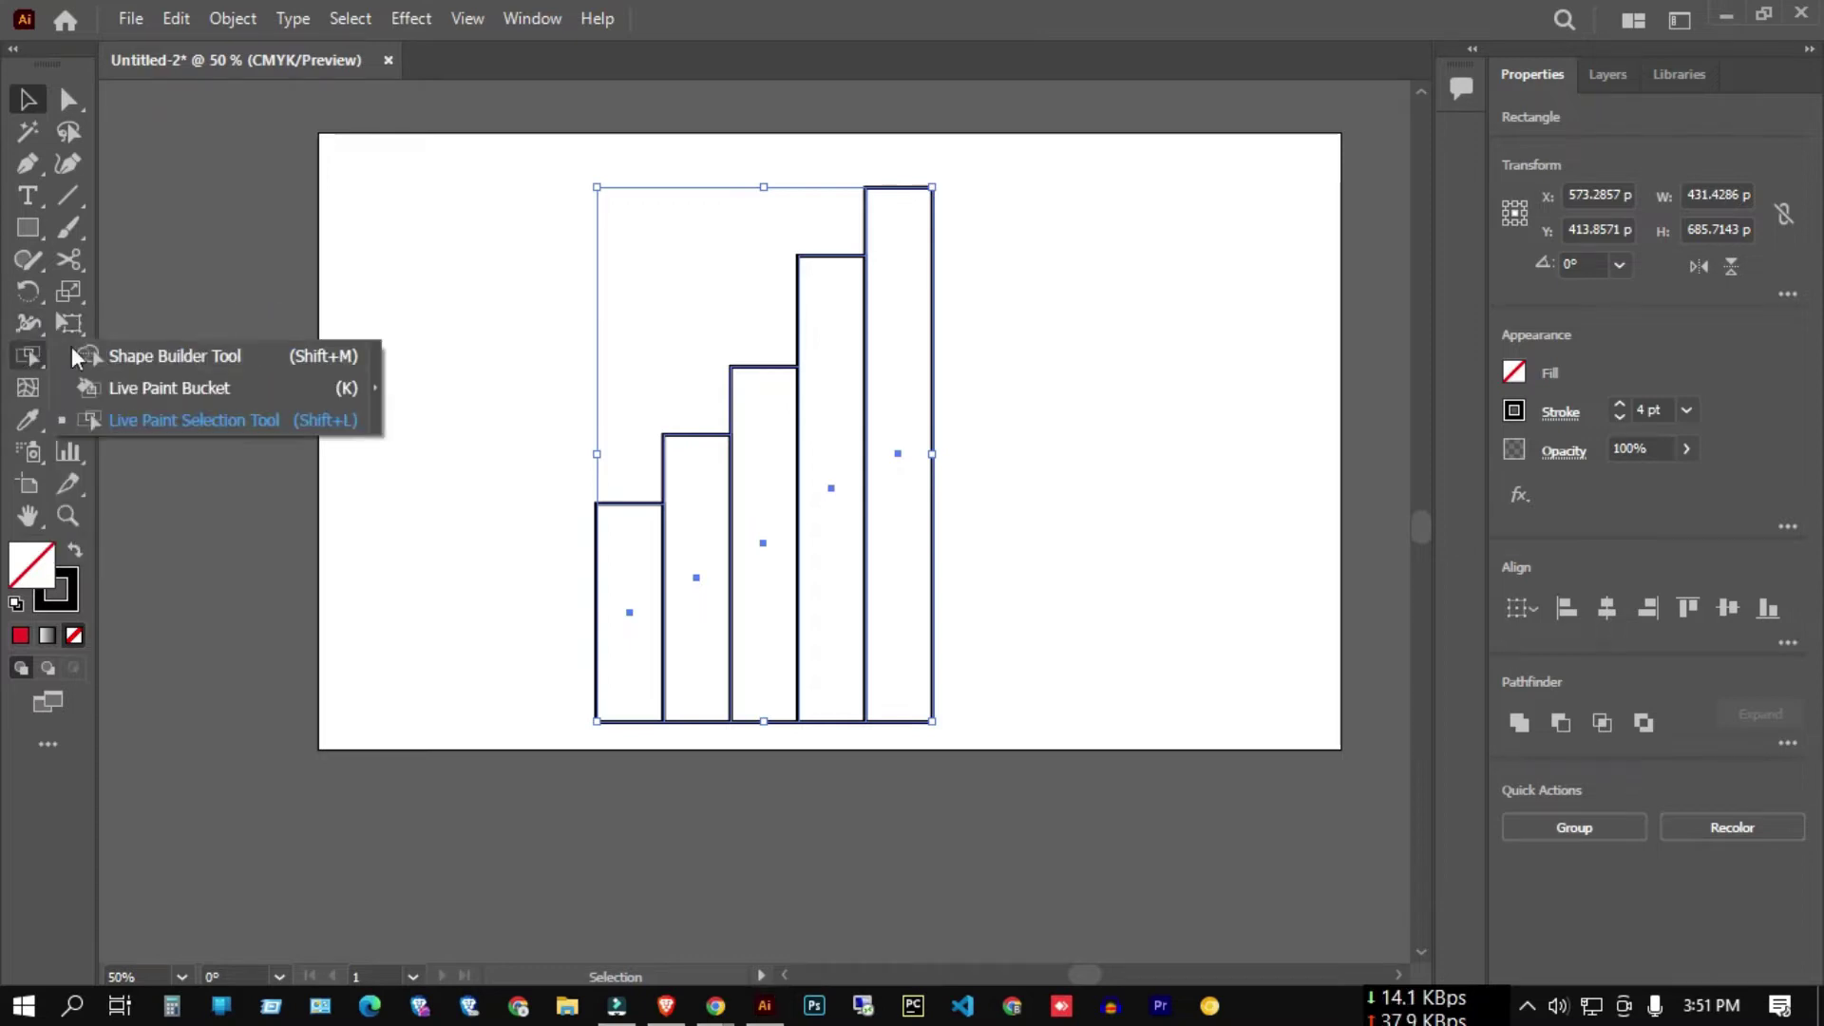
left_click(207, 356)
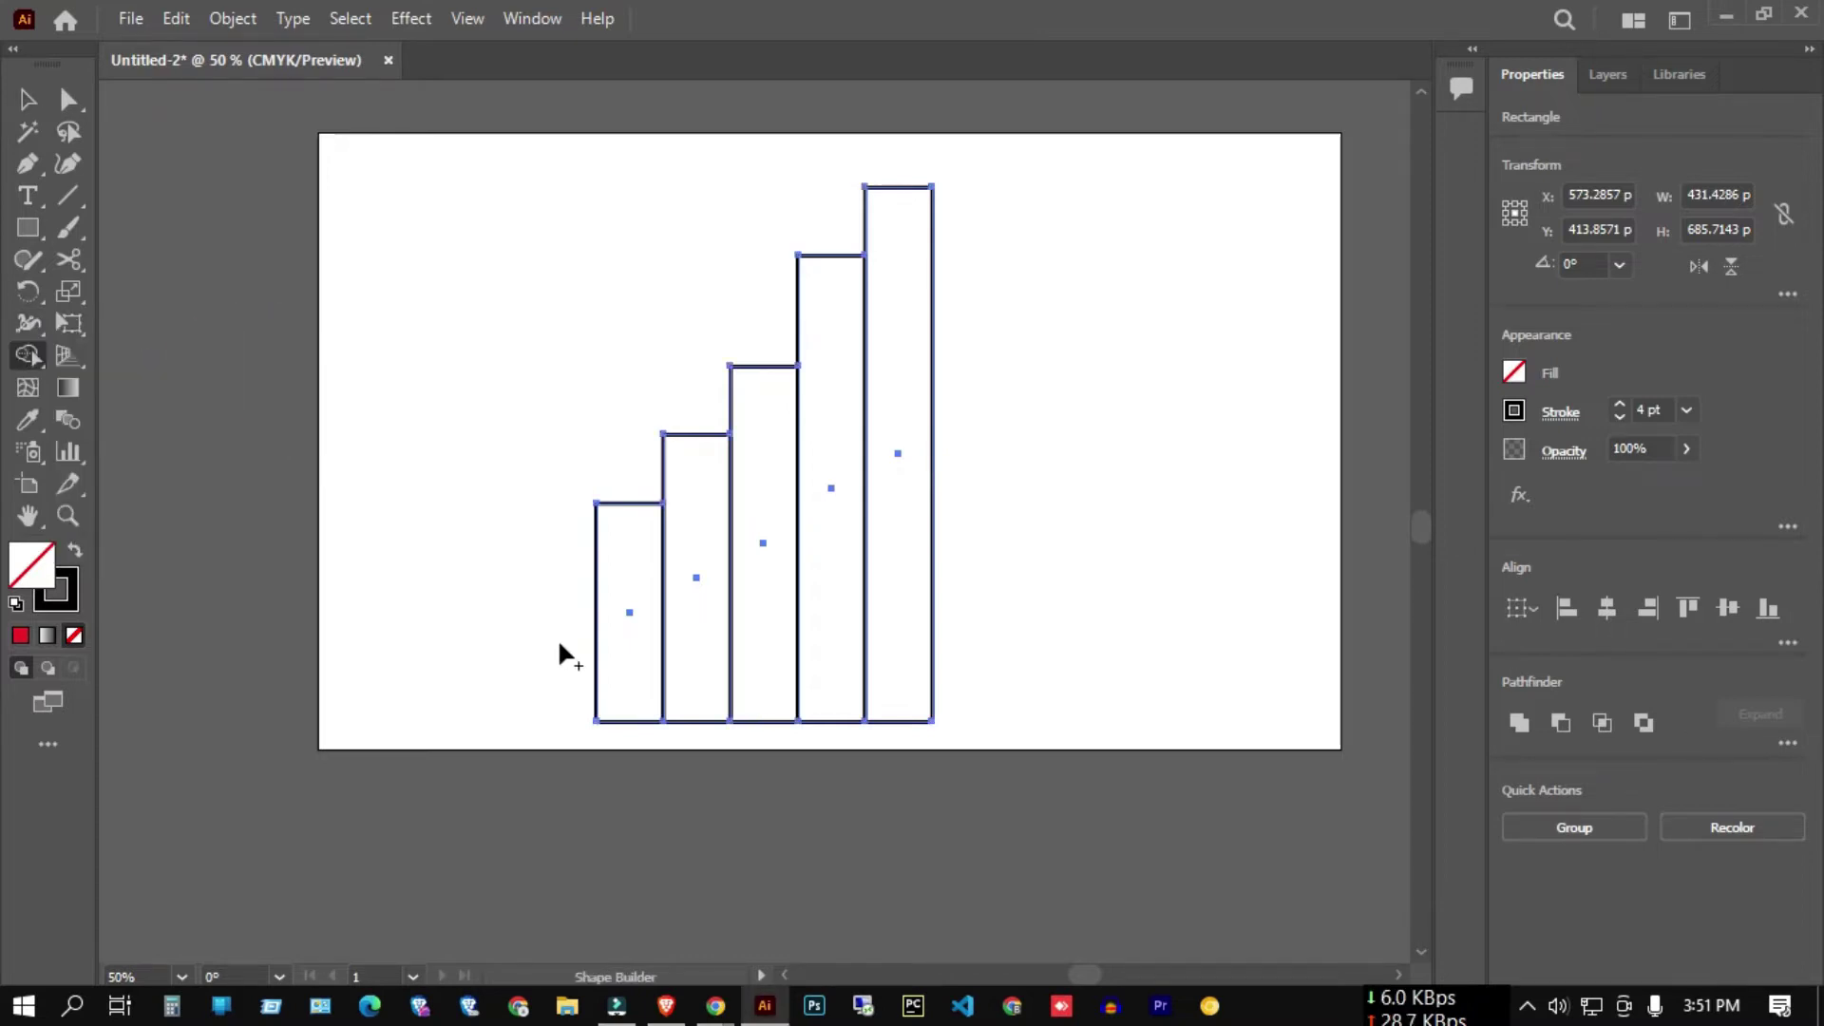
left_click(28, 99)
left_click_drag(403, 158, 1131, 761)
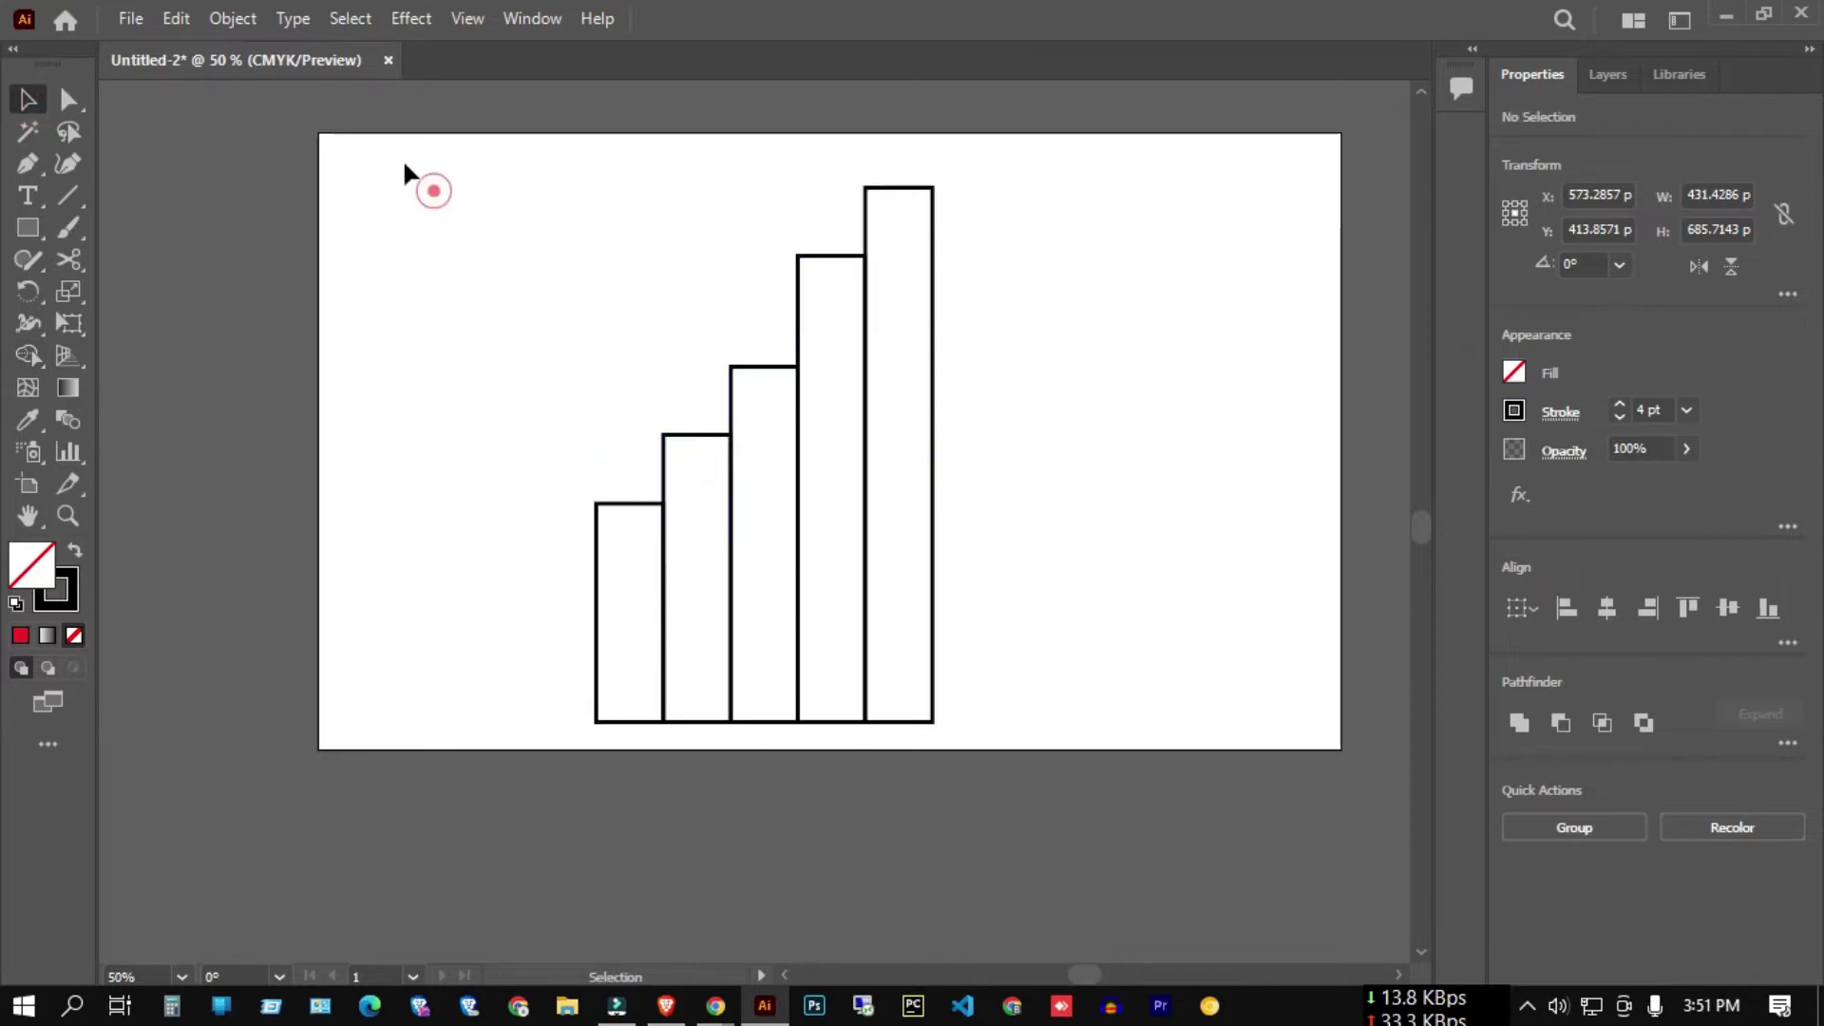
- Sweep the Shape Builder across the three left bars to merge them
left_click(32, 355)
left_click(146, 355)
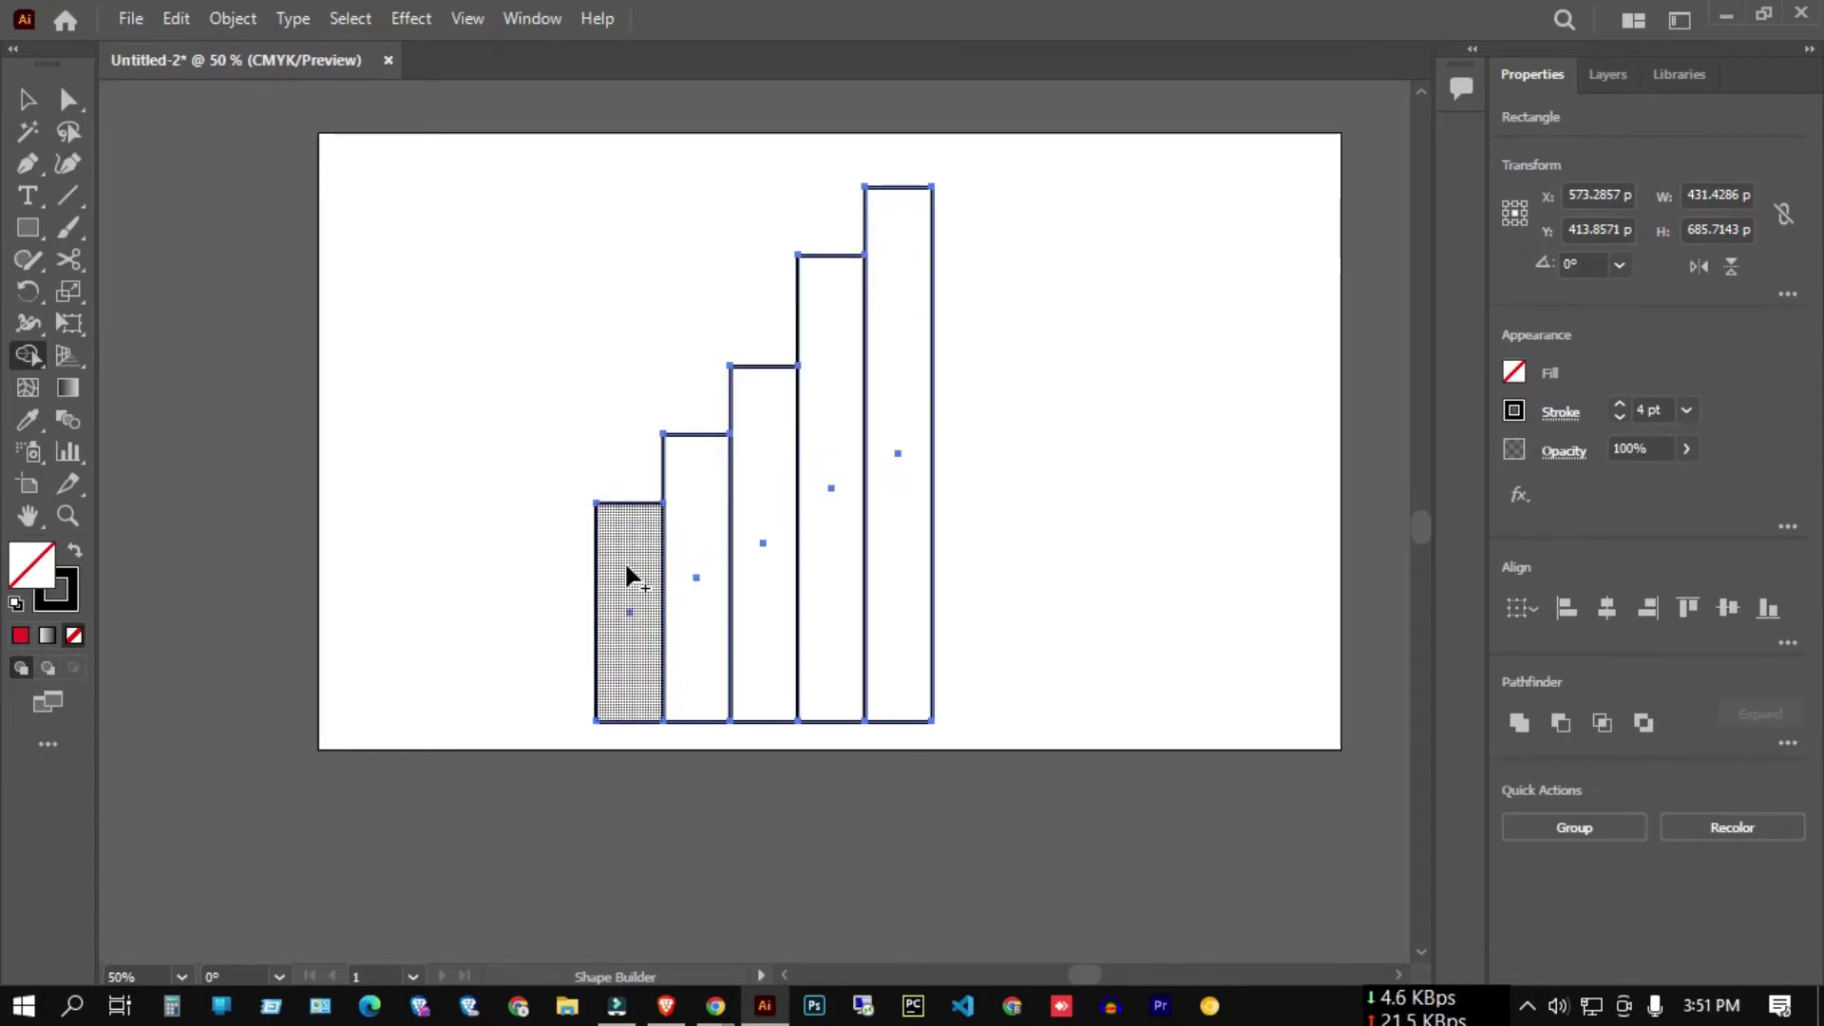
mouse_move(626, 568)
left_mouse_down()
mouse_move(771, 523)
mouse_move(846, 460)
mouse_move(897, 338)
left_mouse_up()
left_click_drag(680, 594, 883, 513)
- Return to the Selection tool and select the merged stepped path
left_click(686, 577)
key("v")
left_click(408, 339)
left_click(919, 578)
left_click(505, 379)
left_click(802, 562)
scroll(801, 562, "up", 2)
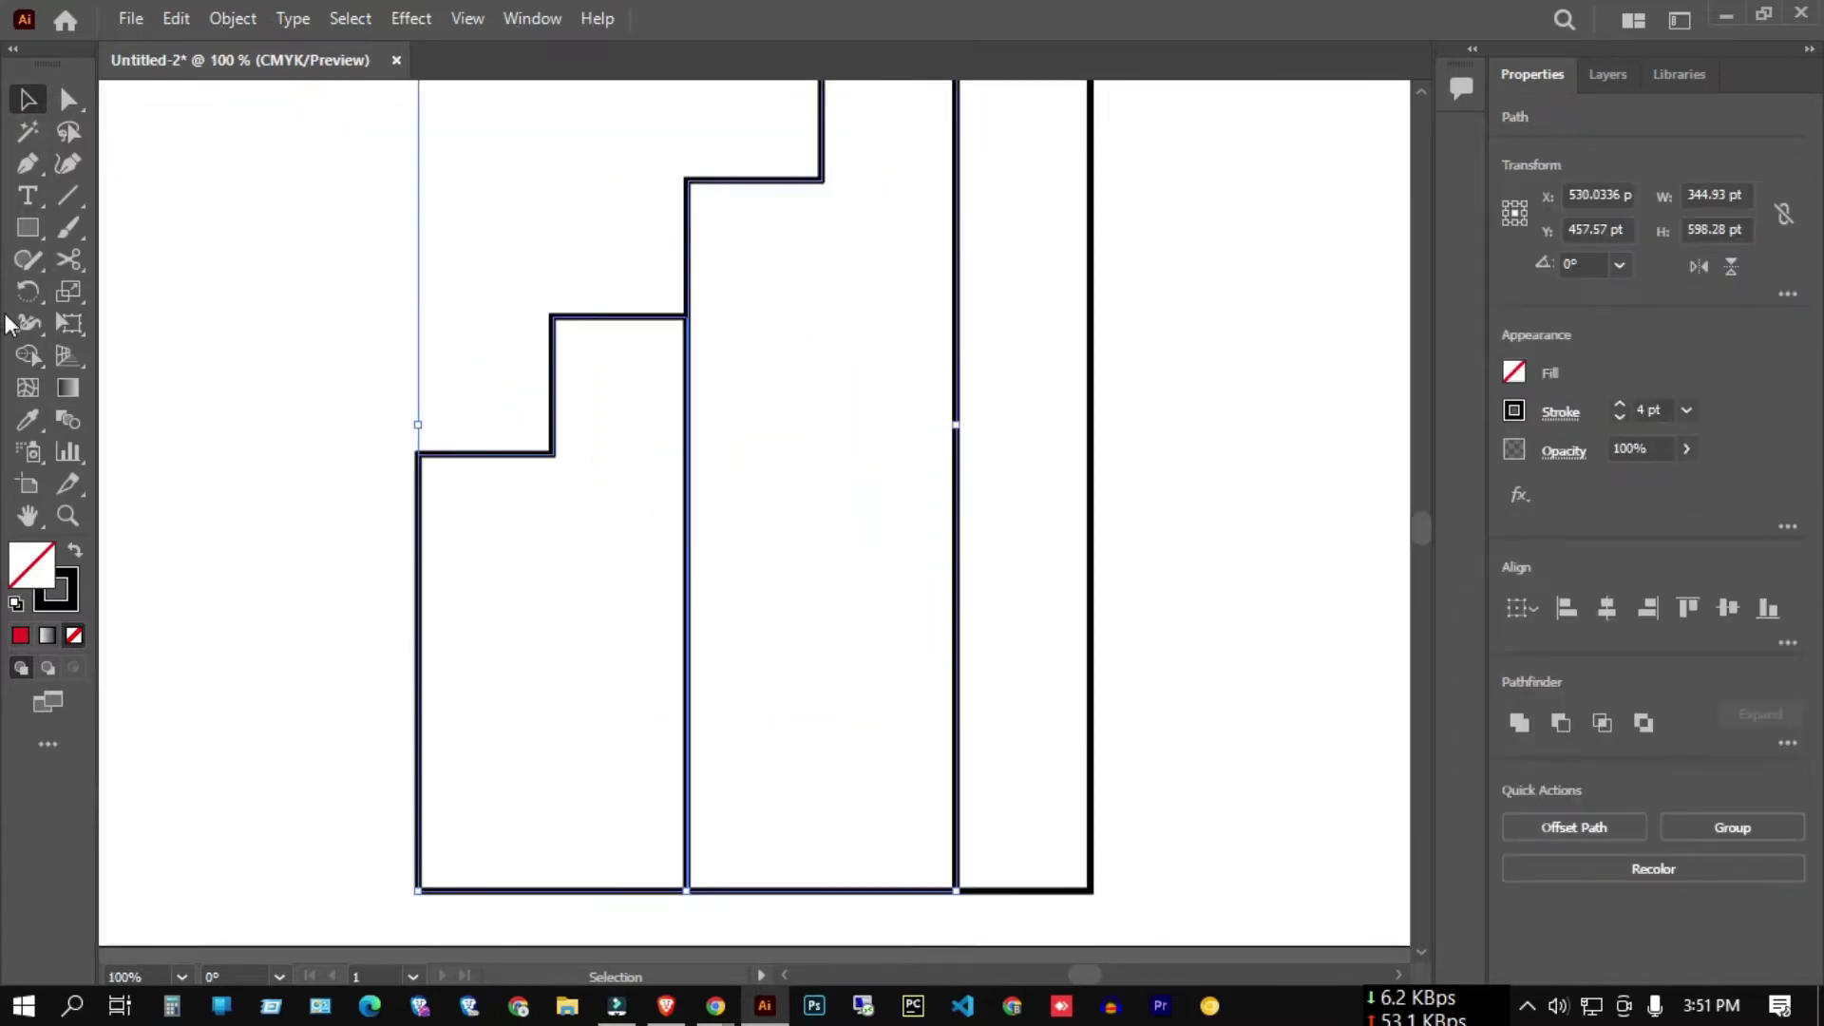
- Merge the two left regions together, then select the whole staircase including the tall bar
left_click_drag(28, 355, 157, 359)
left_click_drag(576, 576, 826, 616)
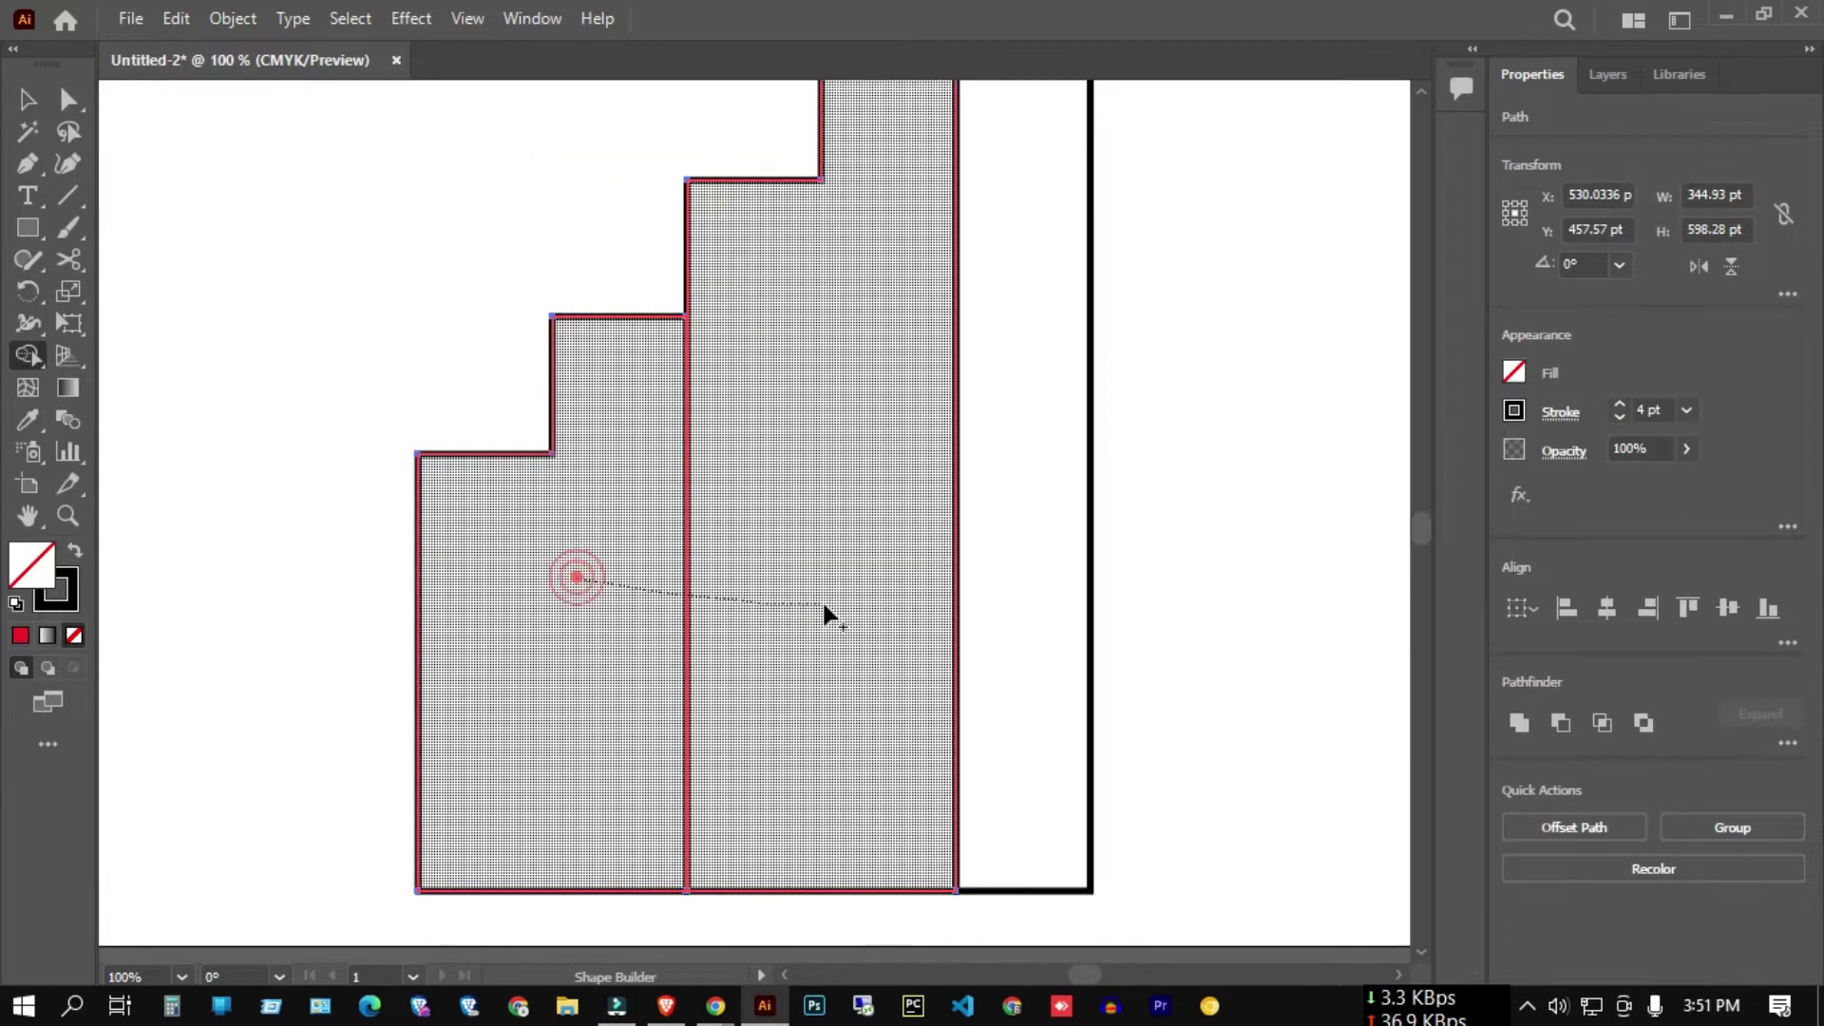
scroll(740, 604, "down", 1)
left_click(31, 95)
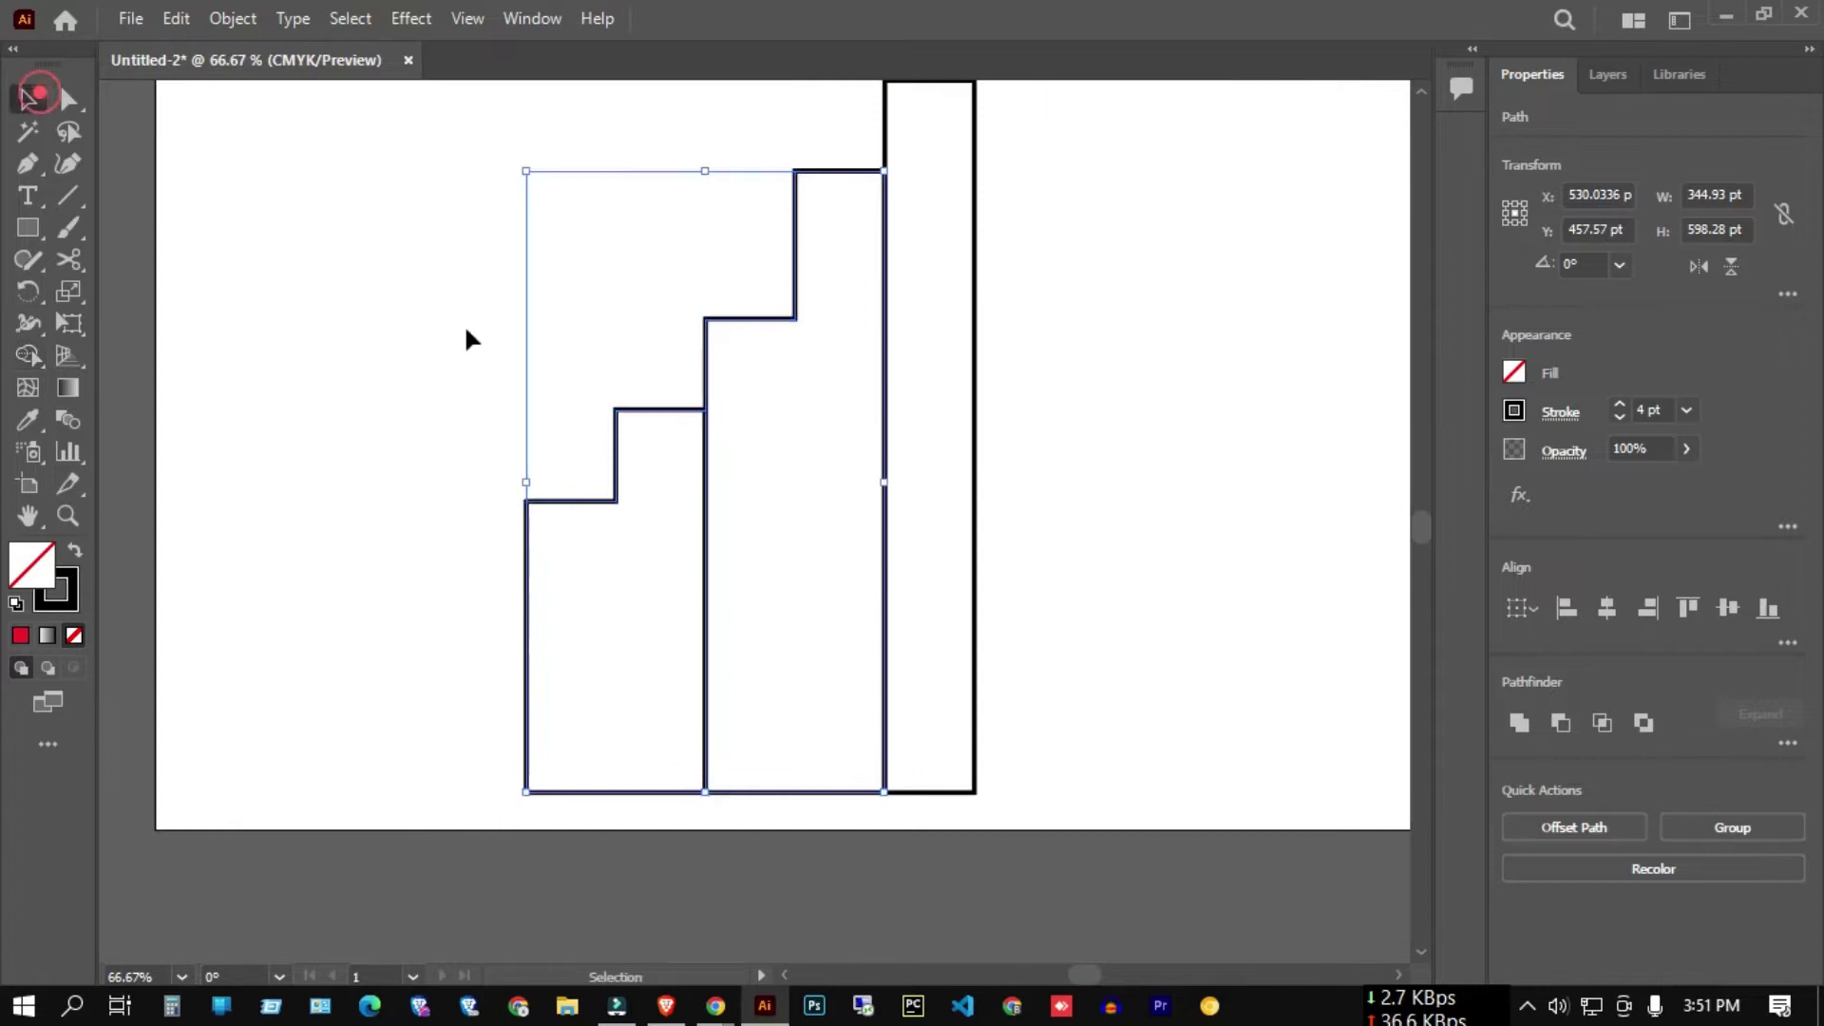
scroll(465, 339, "down", 3)
left_click_drag(375, 244, 692, 447)
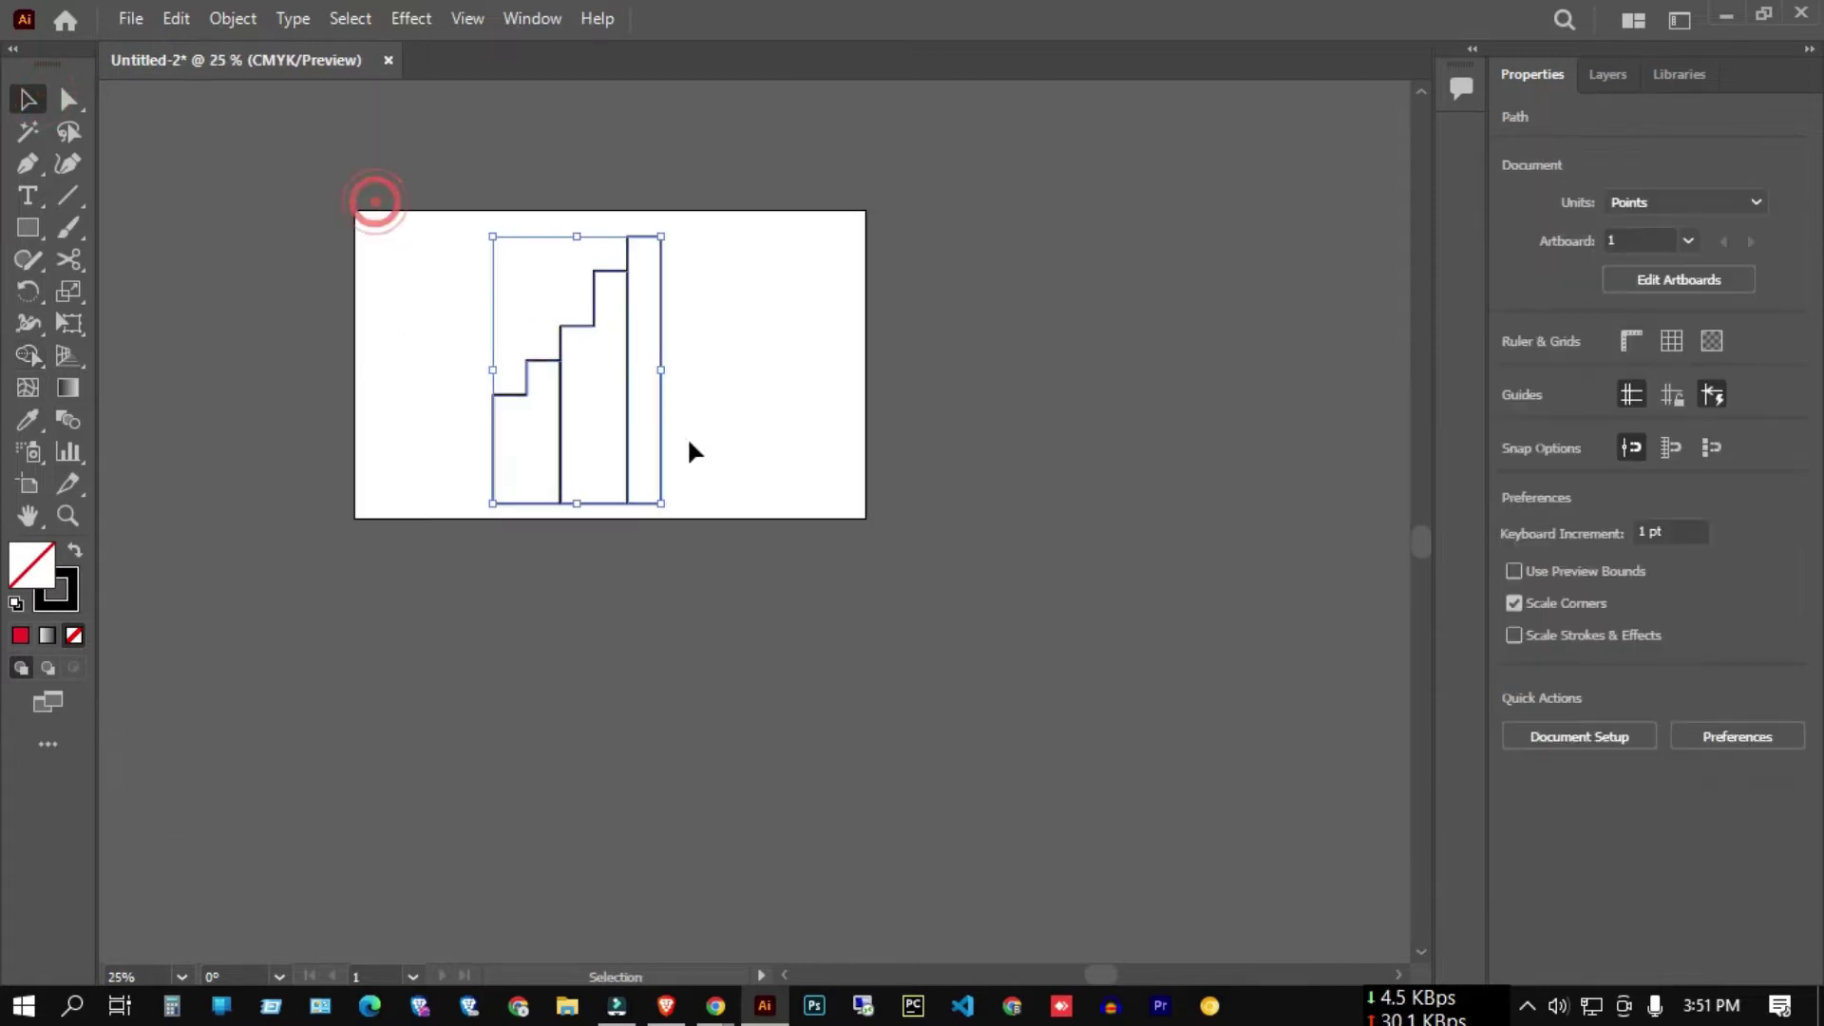
- Expand the staircase outlines into shapes via Object > Expand with Fill and Stroke
left_click(234, 19)
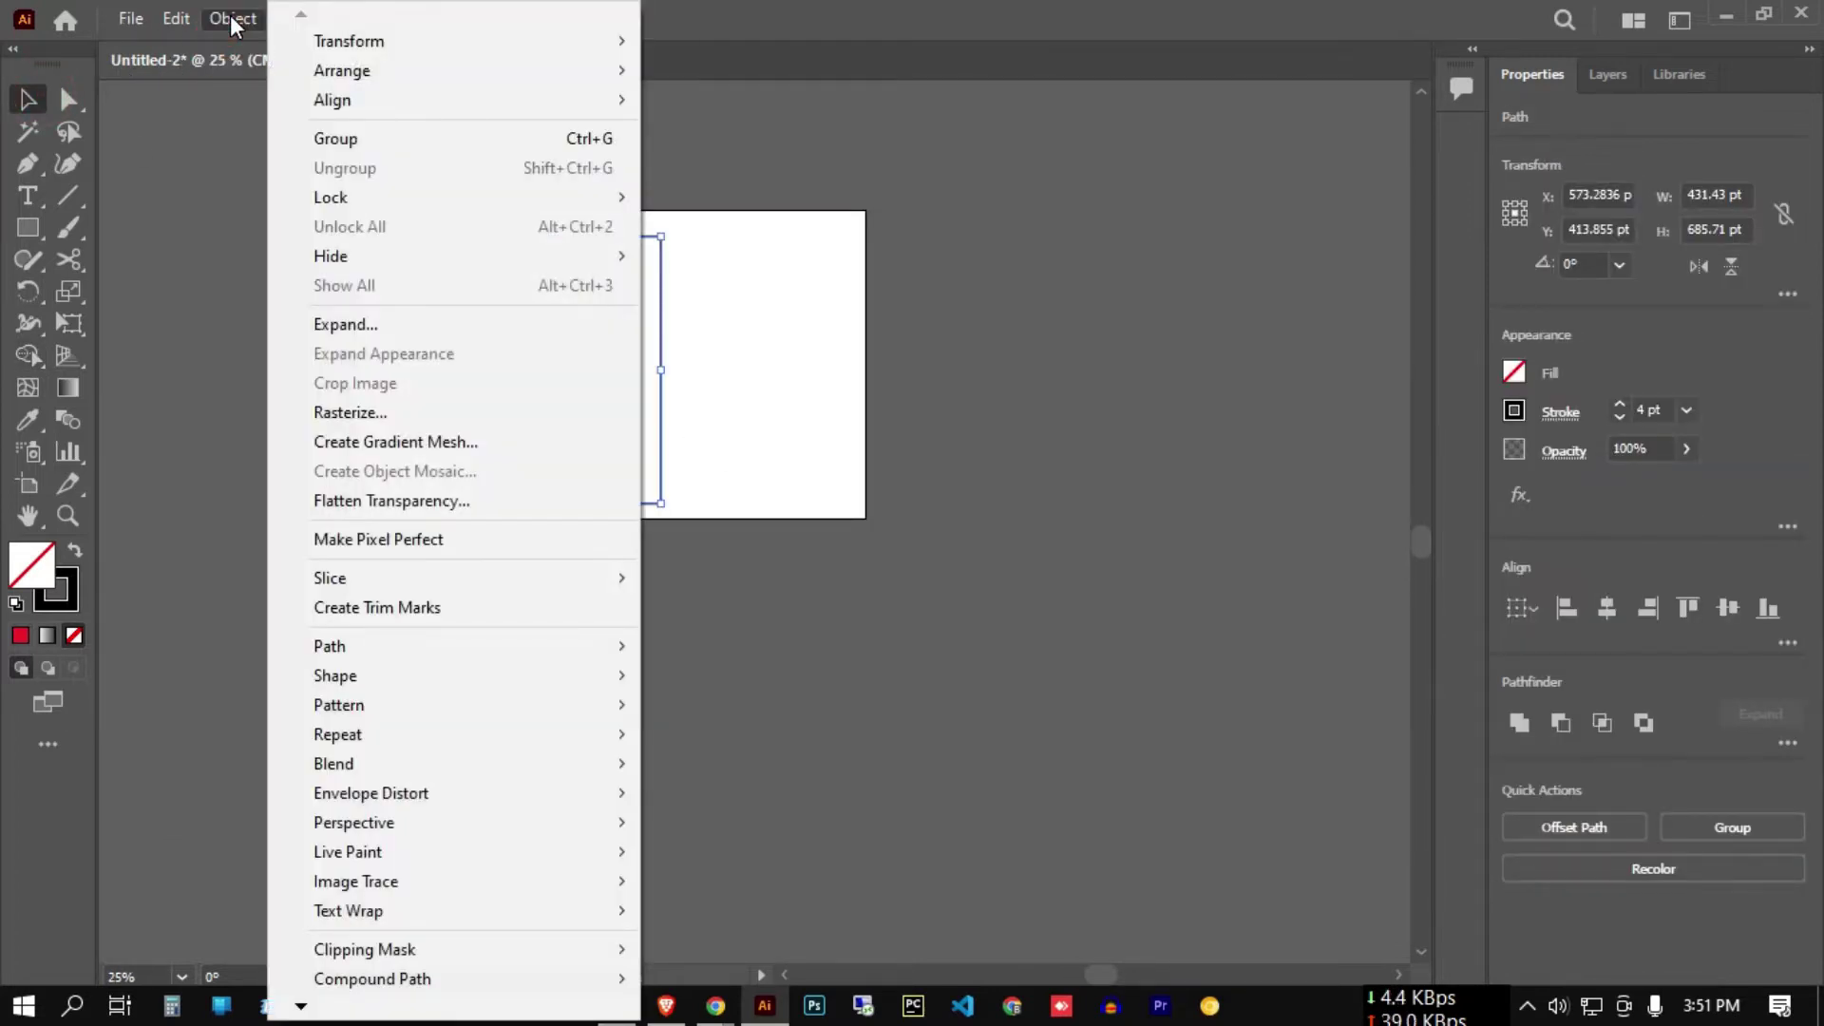
left_click(366, 324)
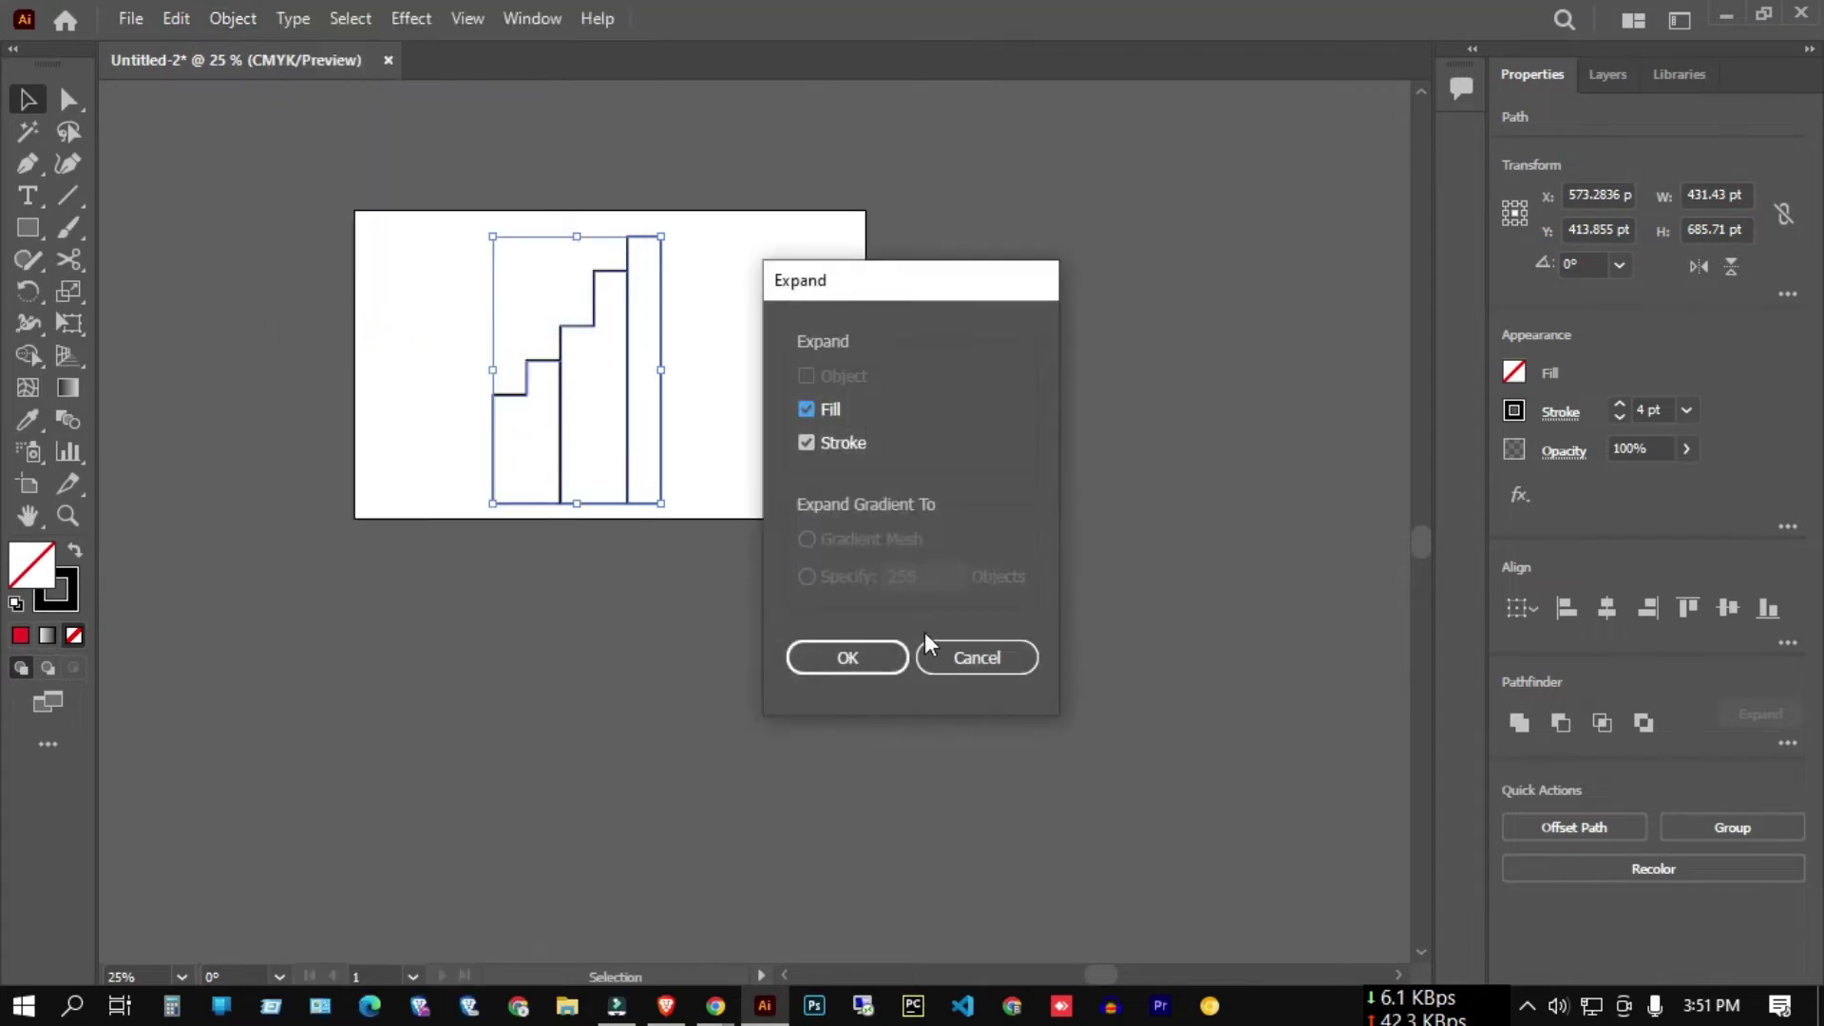
left_click(847, 657)
left_click(764, 476)
- Sweep the Shape Builder across all staircase pieces to merge them into one solid shape
scroll(598, 385, "up", 2)
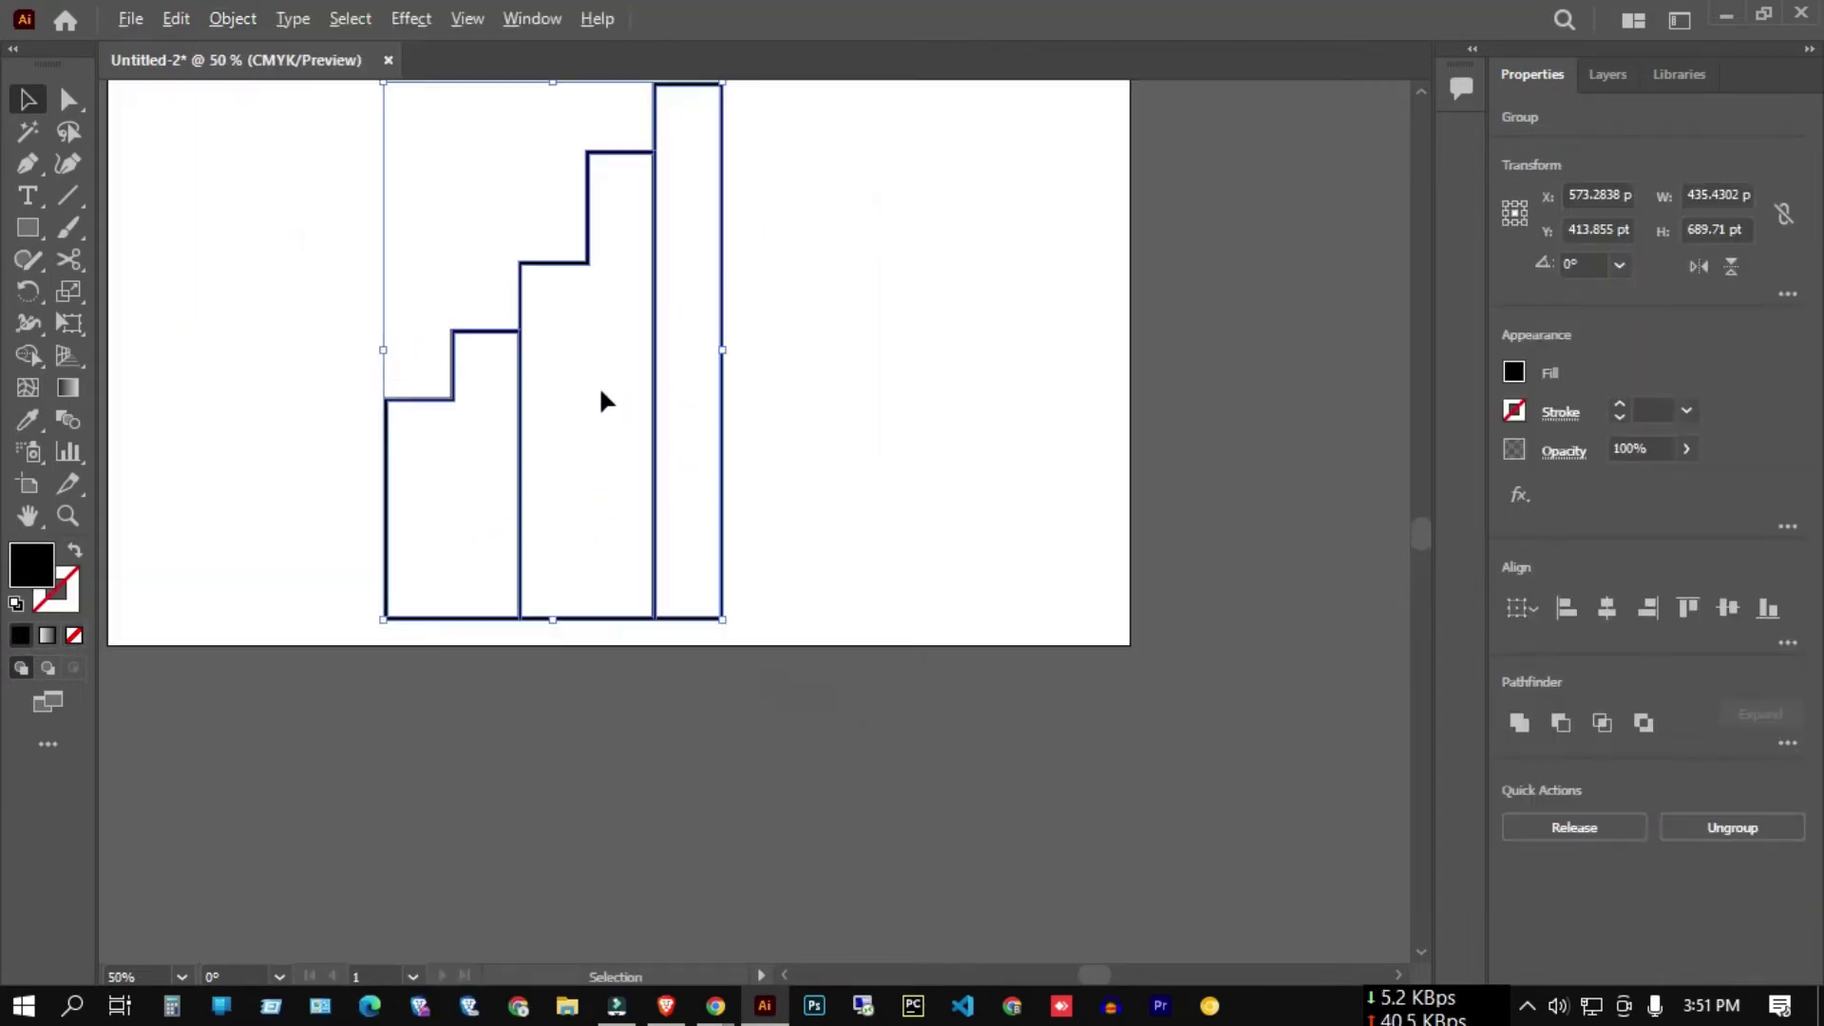
left_click(28, 356)
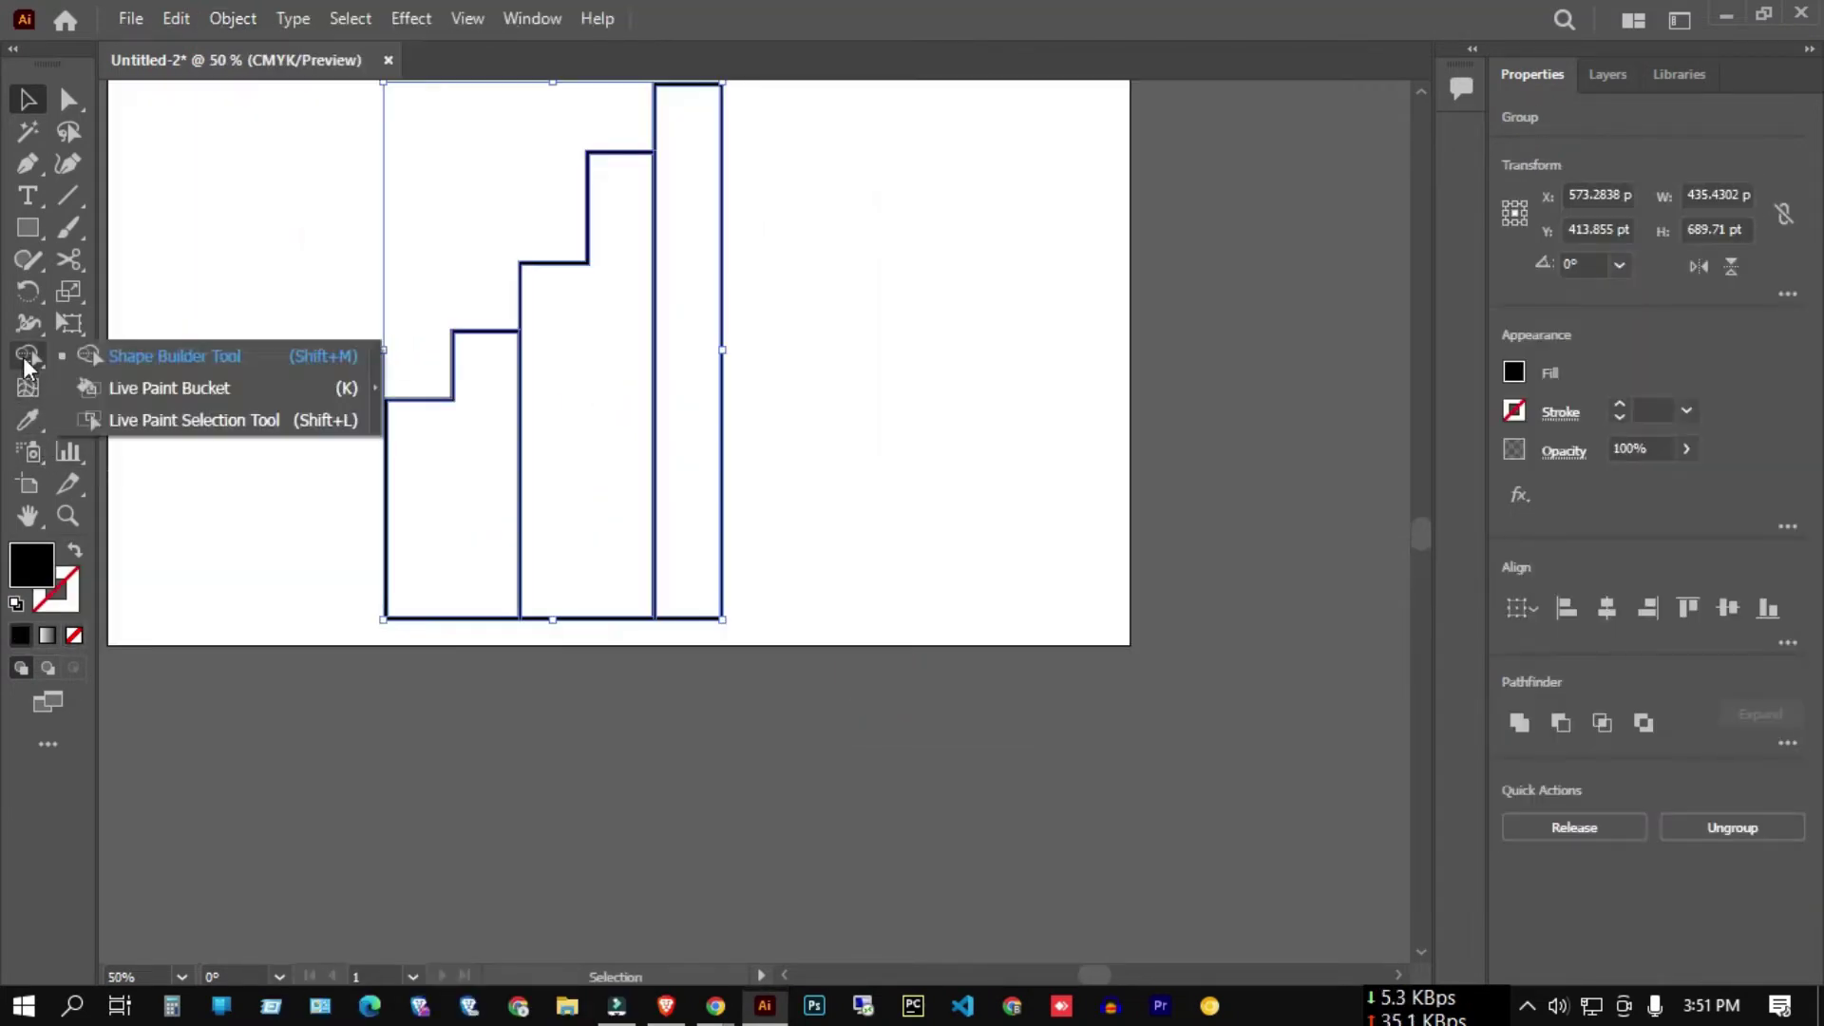
left_click(159, 357)
left_click_drag(480, 472, 679, 480)
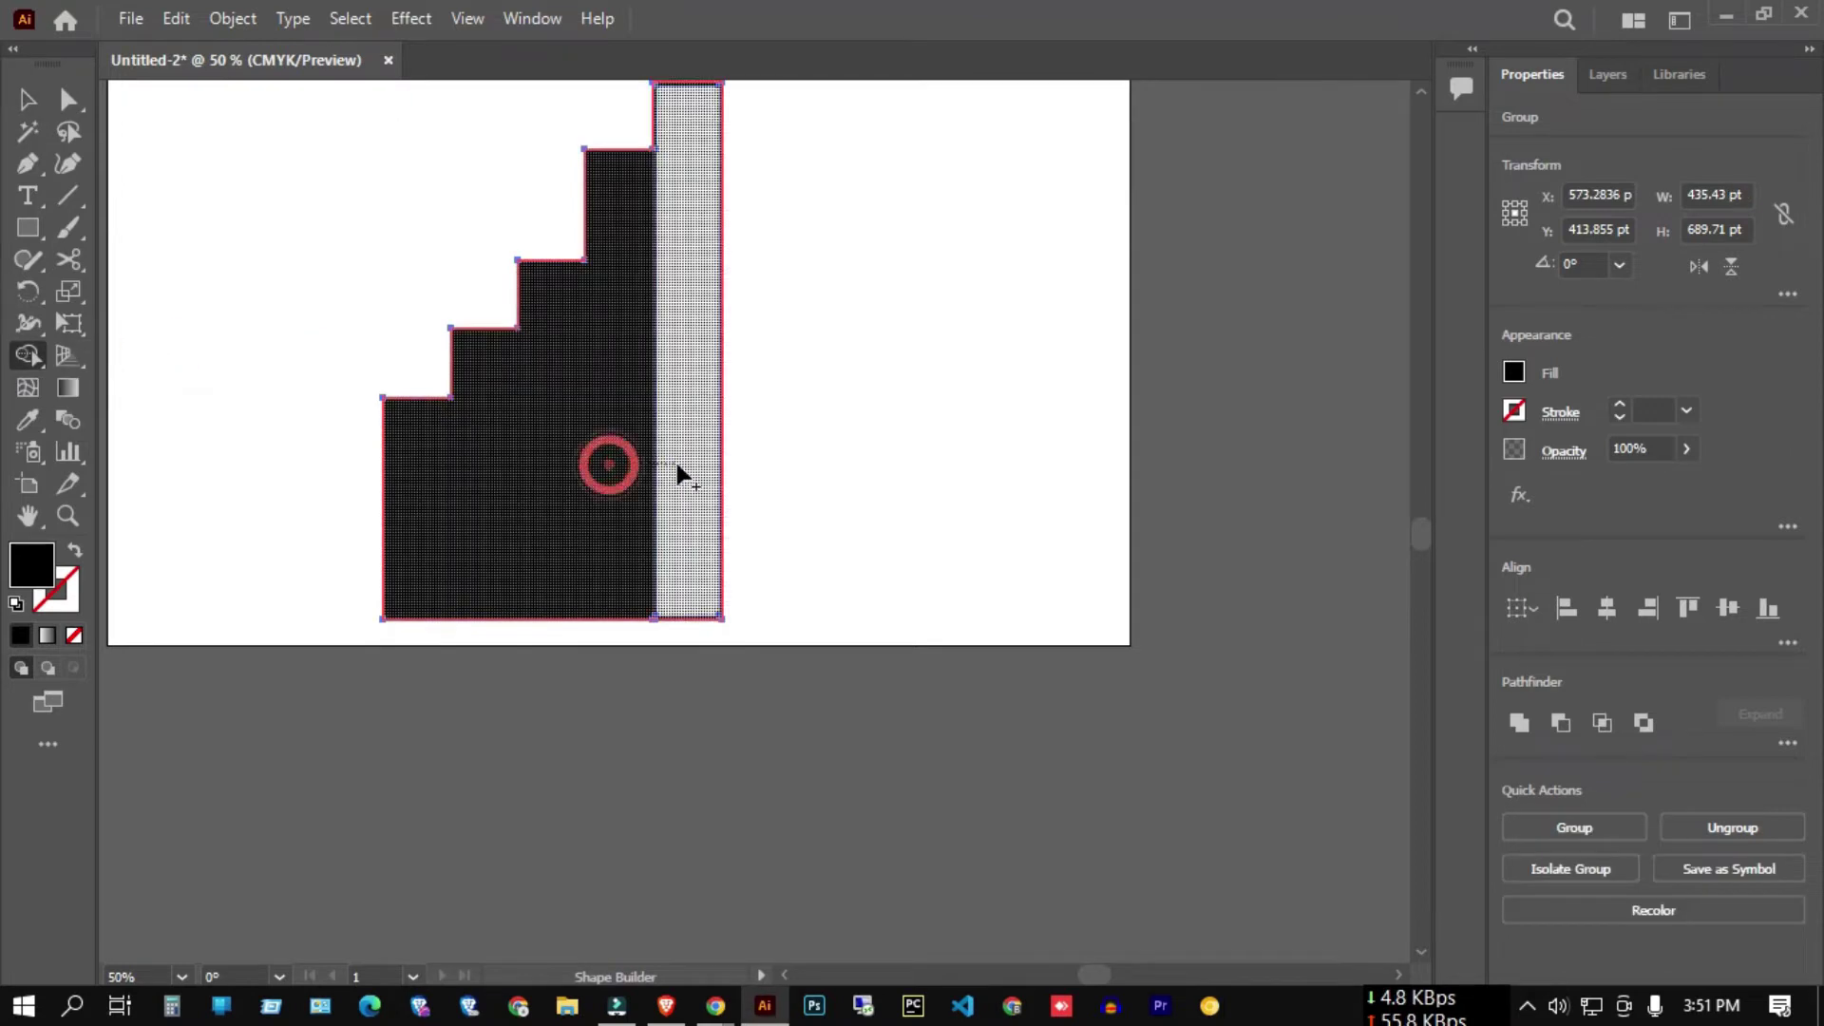
scroll(677, 489, "up", 2)
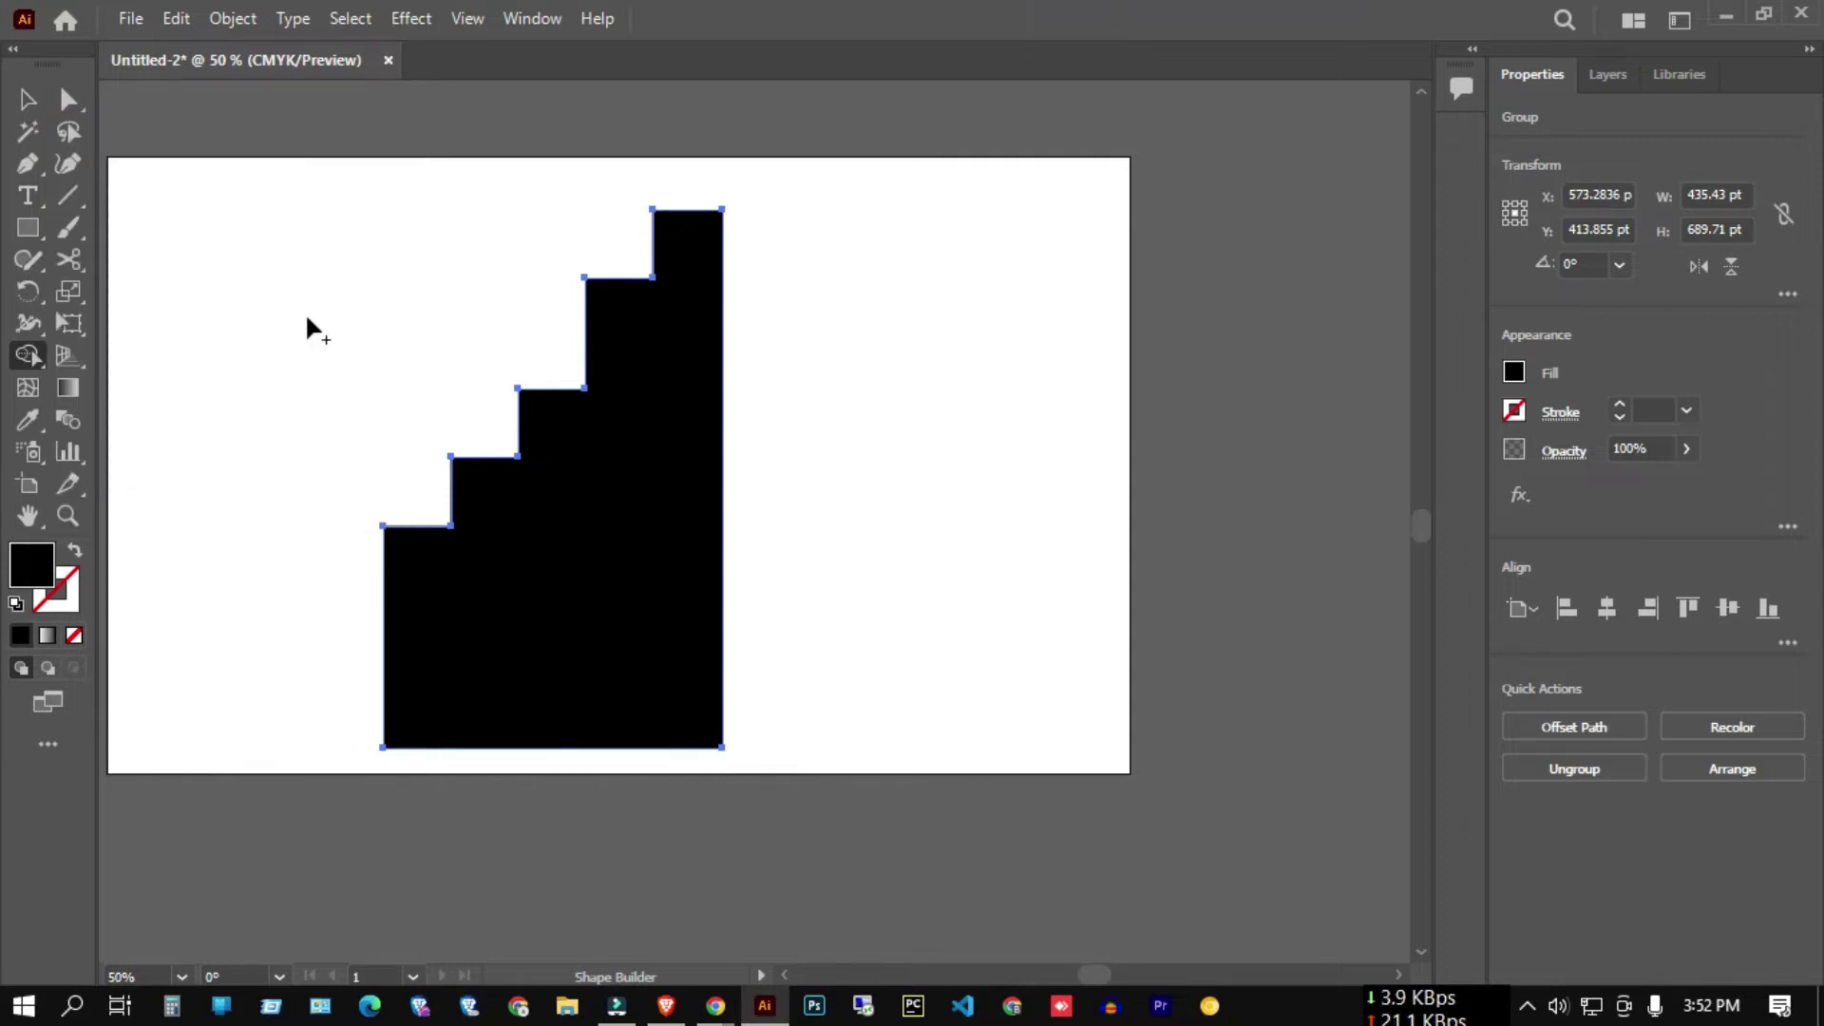
left_click(233, 19)
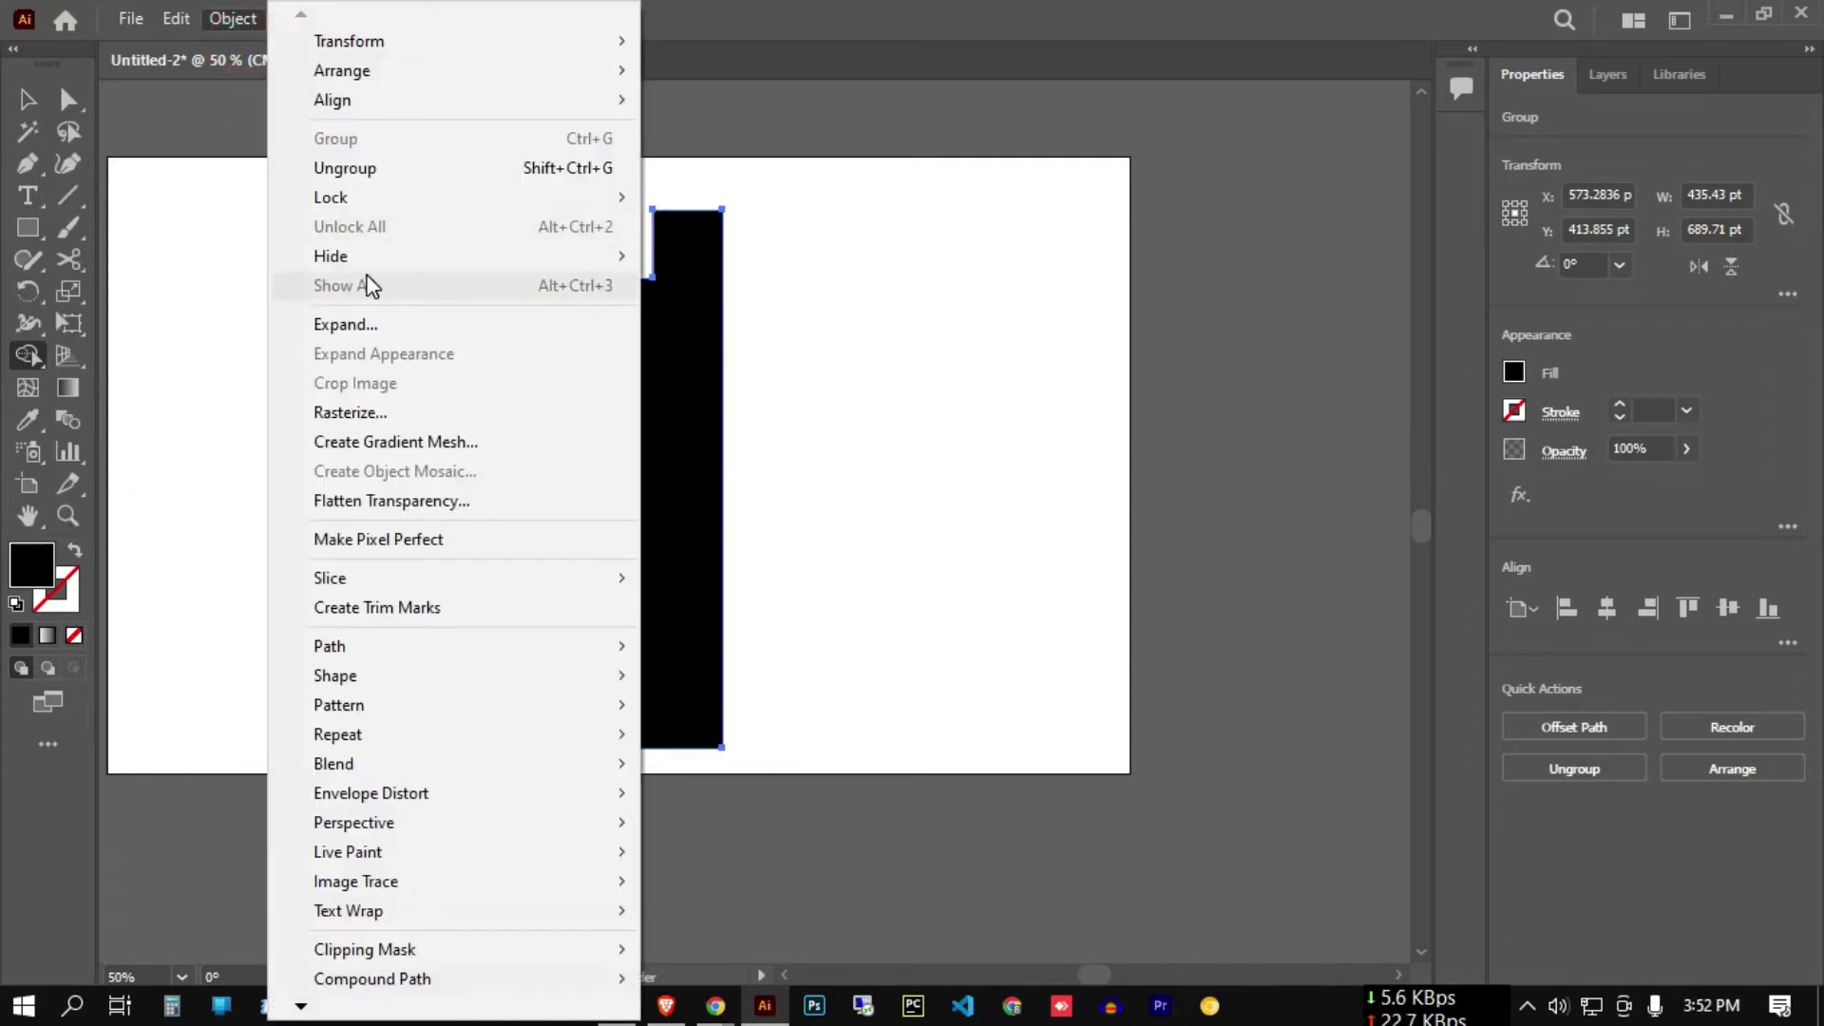
left_click(410, 314)
- Give the stair shape an orange fill after trying red and dark blue swatches
key("v")
left_click_drag(195, 157, 777, 591)
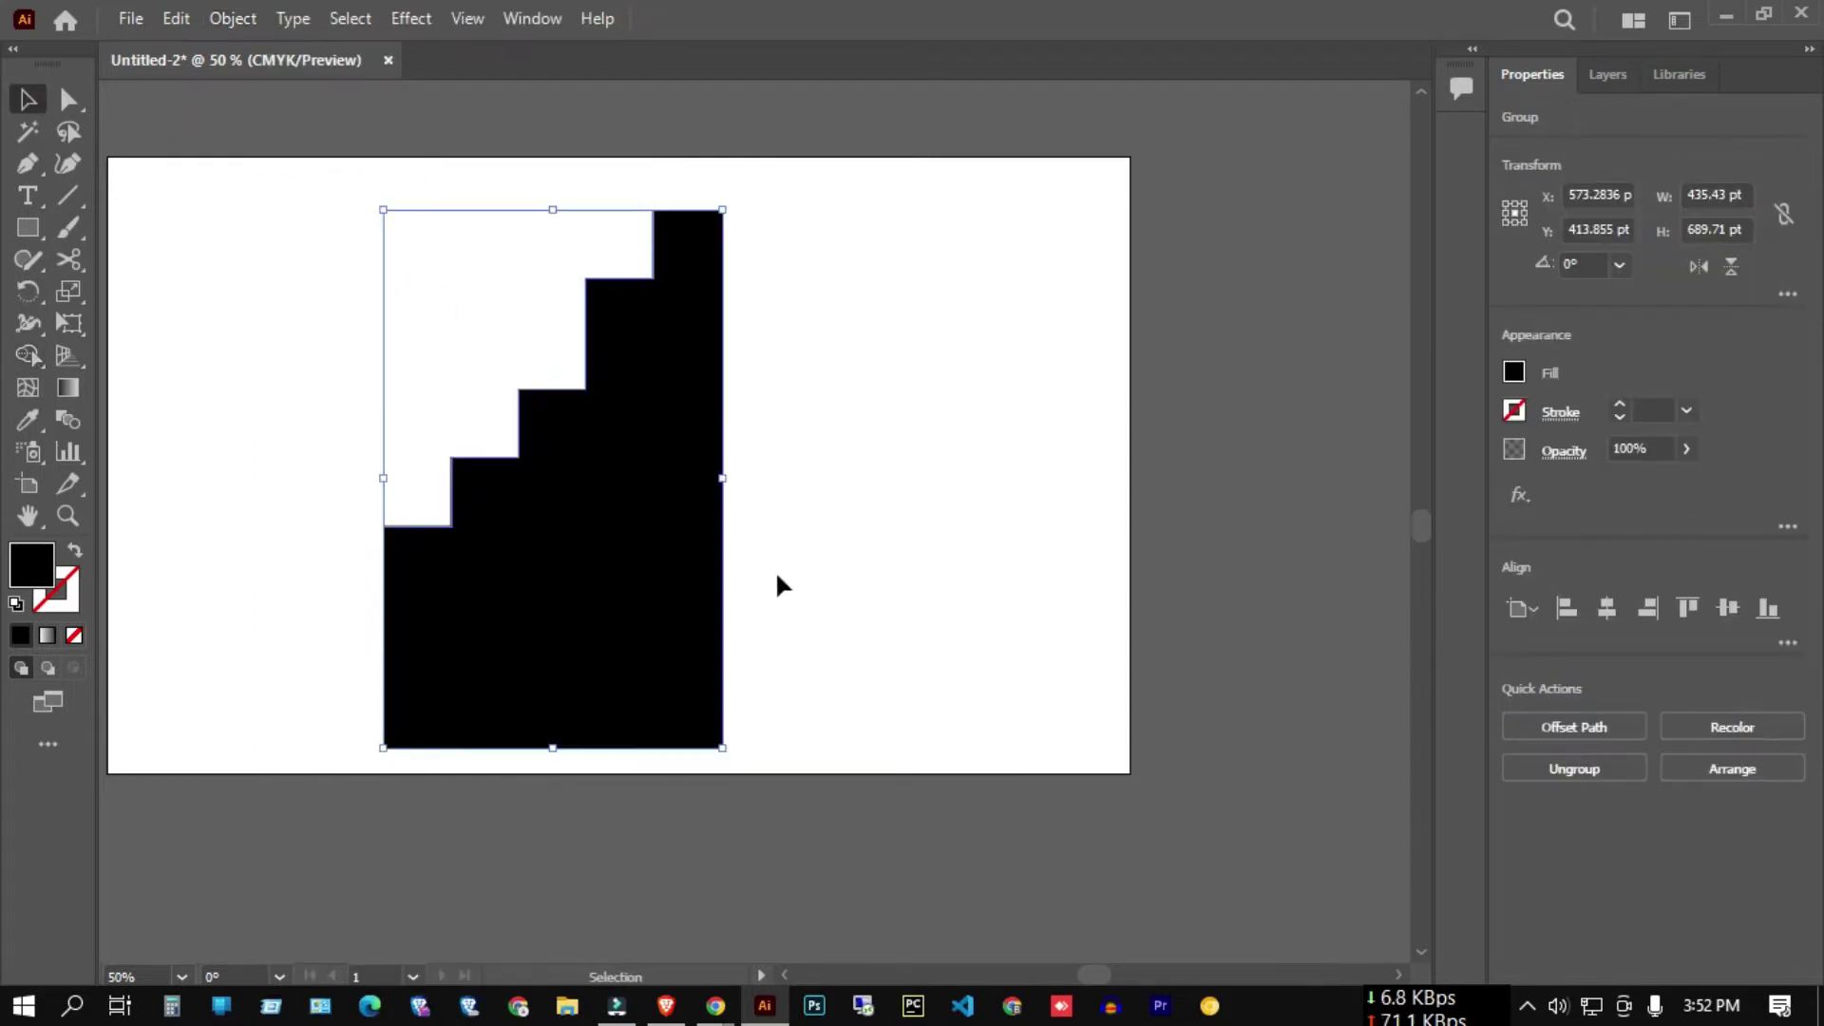
left_click(1509, 372)
left_click(1298, 467)
left_click(1355, 466)
left_click(1374, 466)
left_click(1428, 467)
left_click(1485, 467)
left_click(1012, 431)
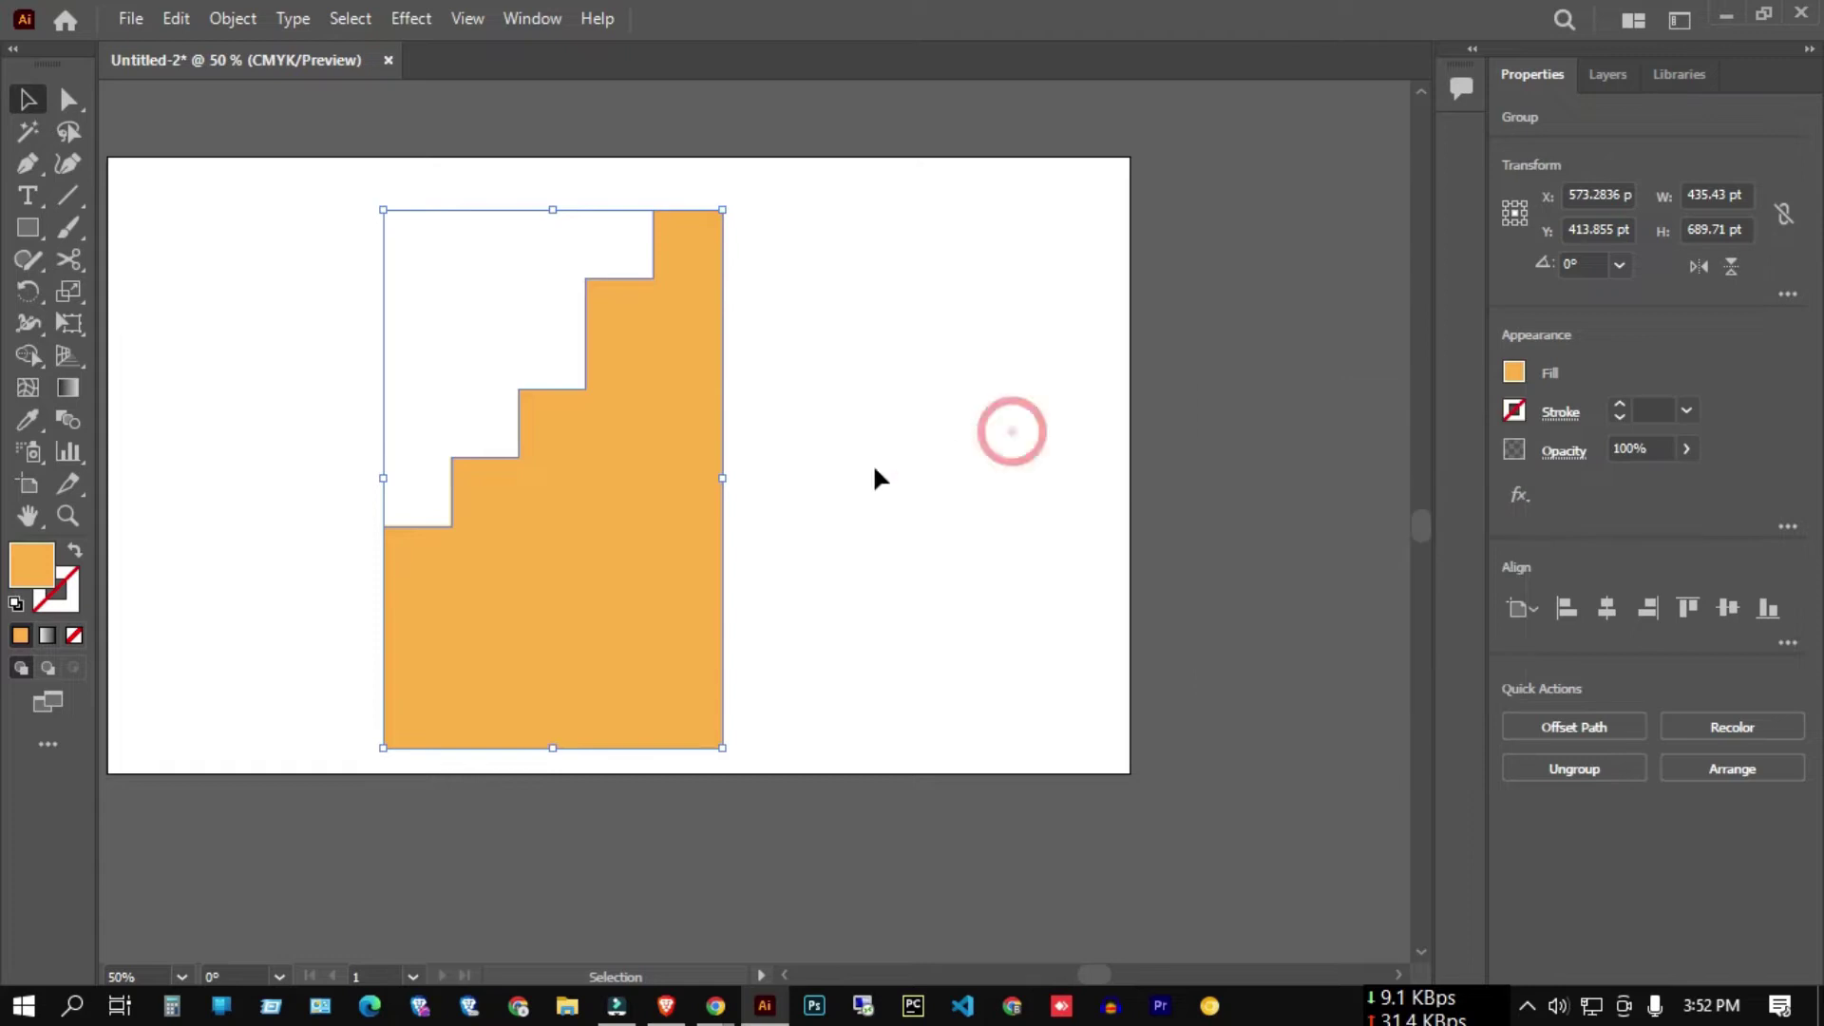
left_click(855, 480)
- Drag a copy of the stair shape beside the artboard
scroll(916, 533, "down", 1)
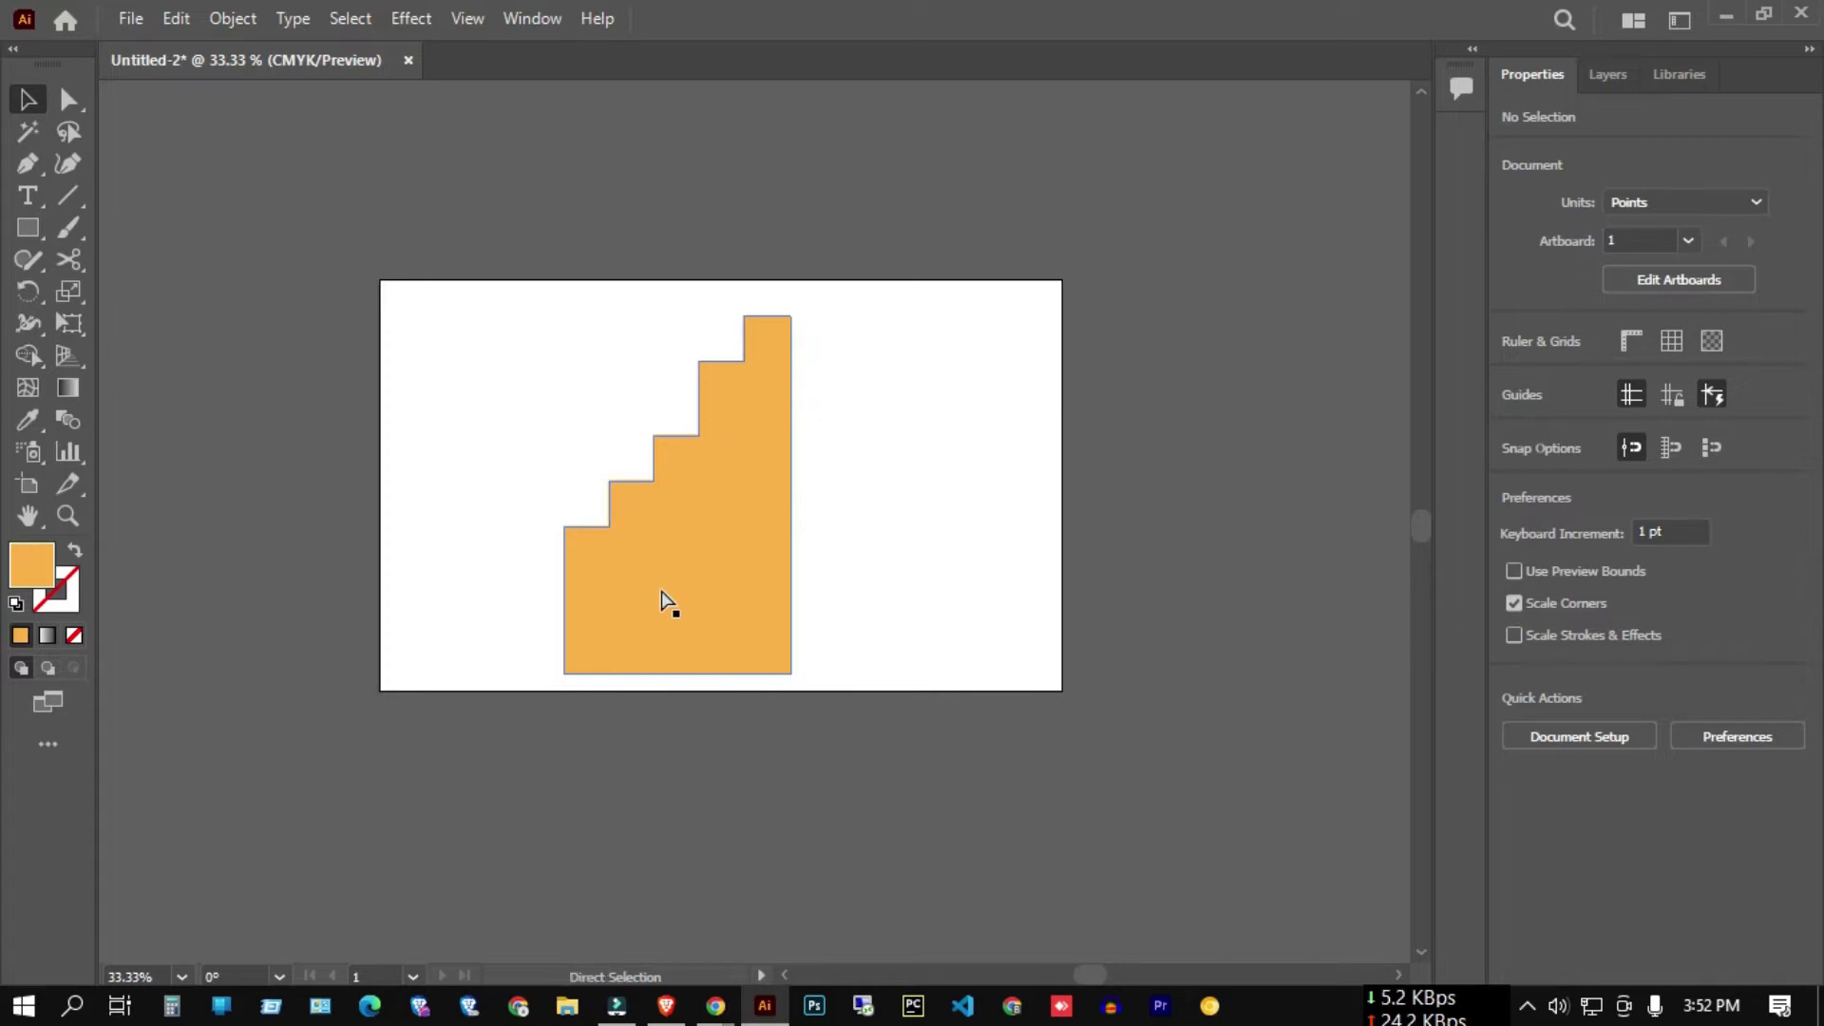
scroll(659, 577, "down", 3)
left_click_drag(660, 578, 921, 538)
scroll(921, 538, "up", 2)
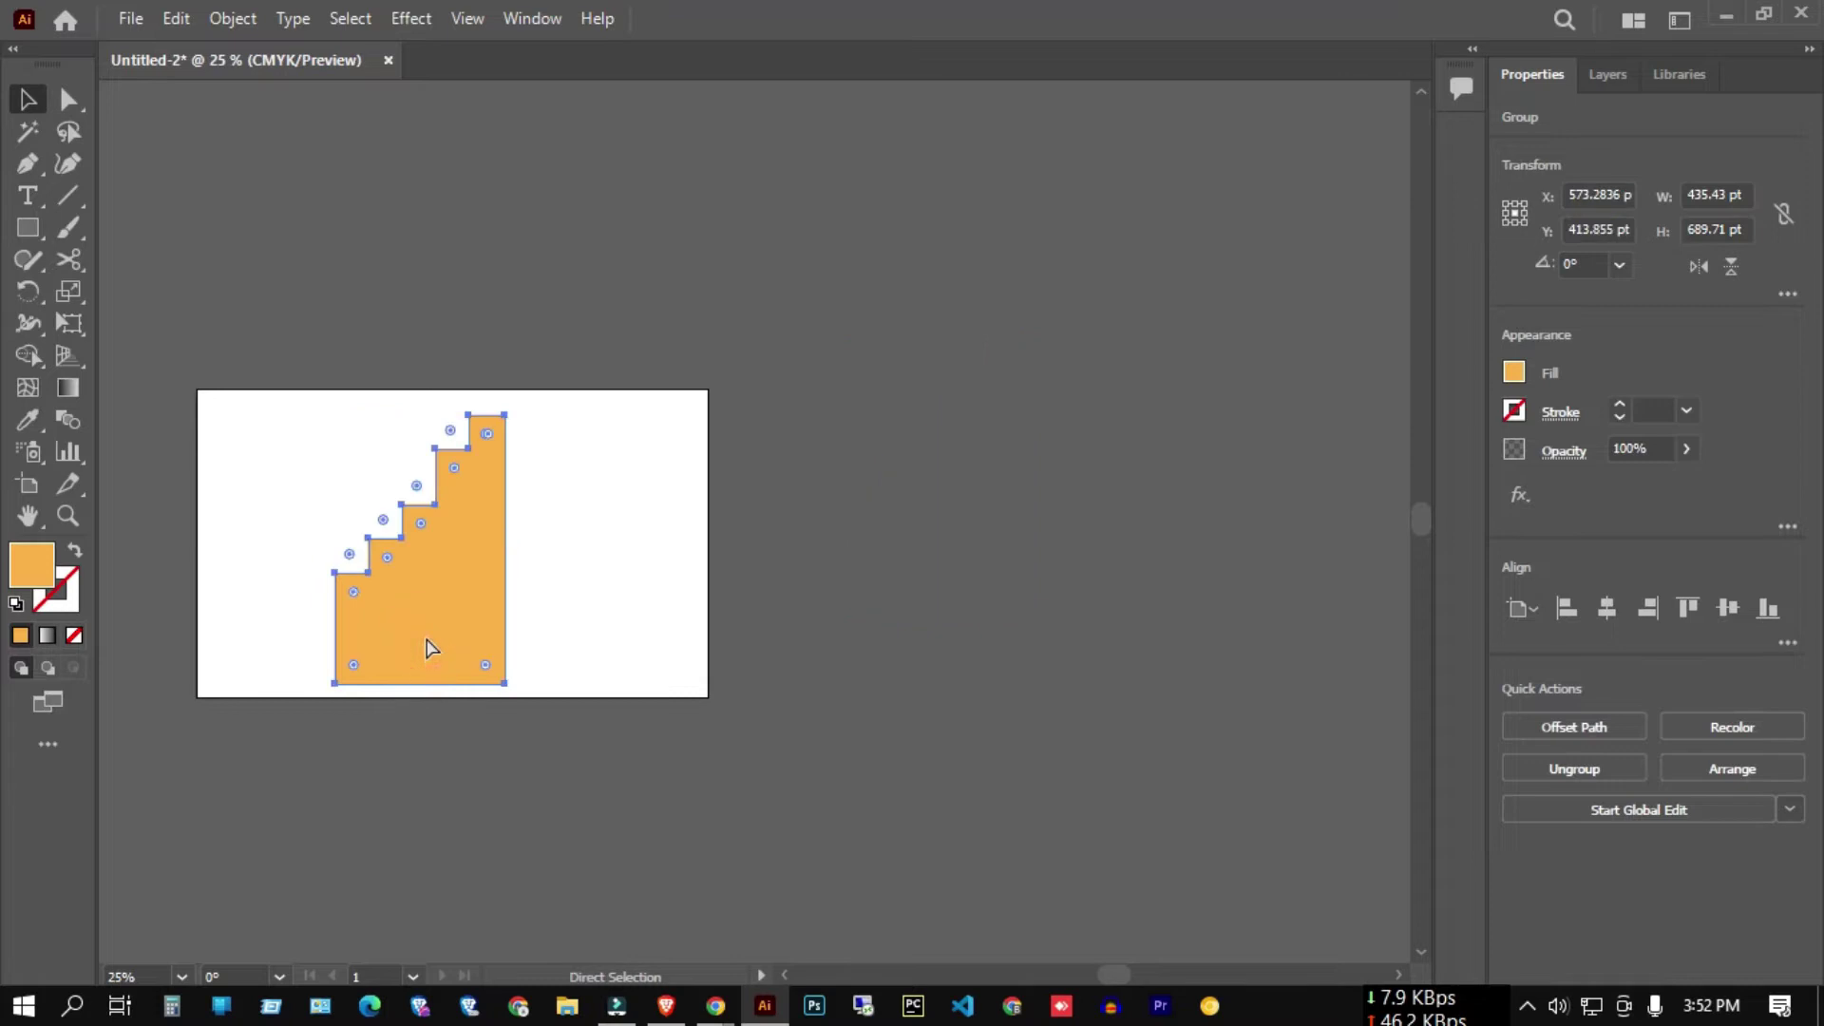
- Undo twice, stretch the right bar taller, and move all three bars down and right
key("ctrl+z")
key("ctrl+z")
key("ctrl+z")
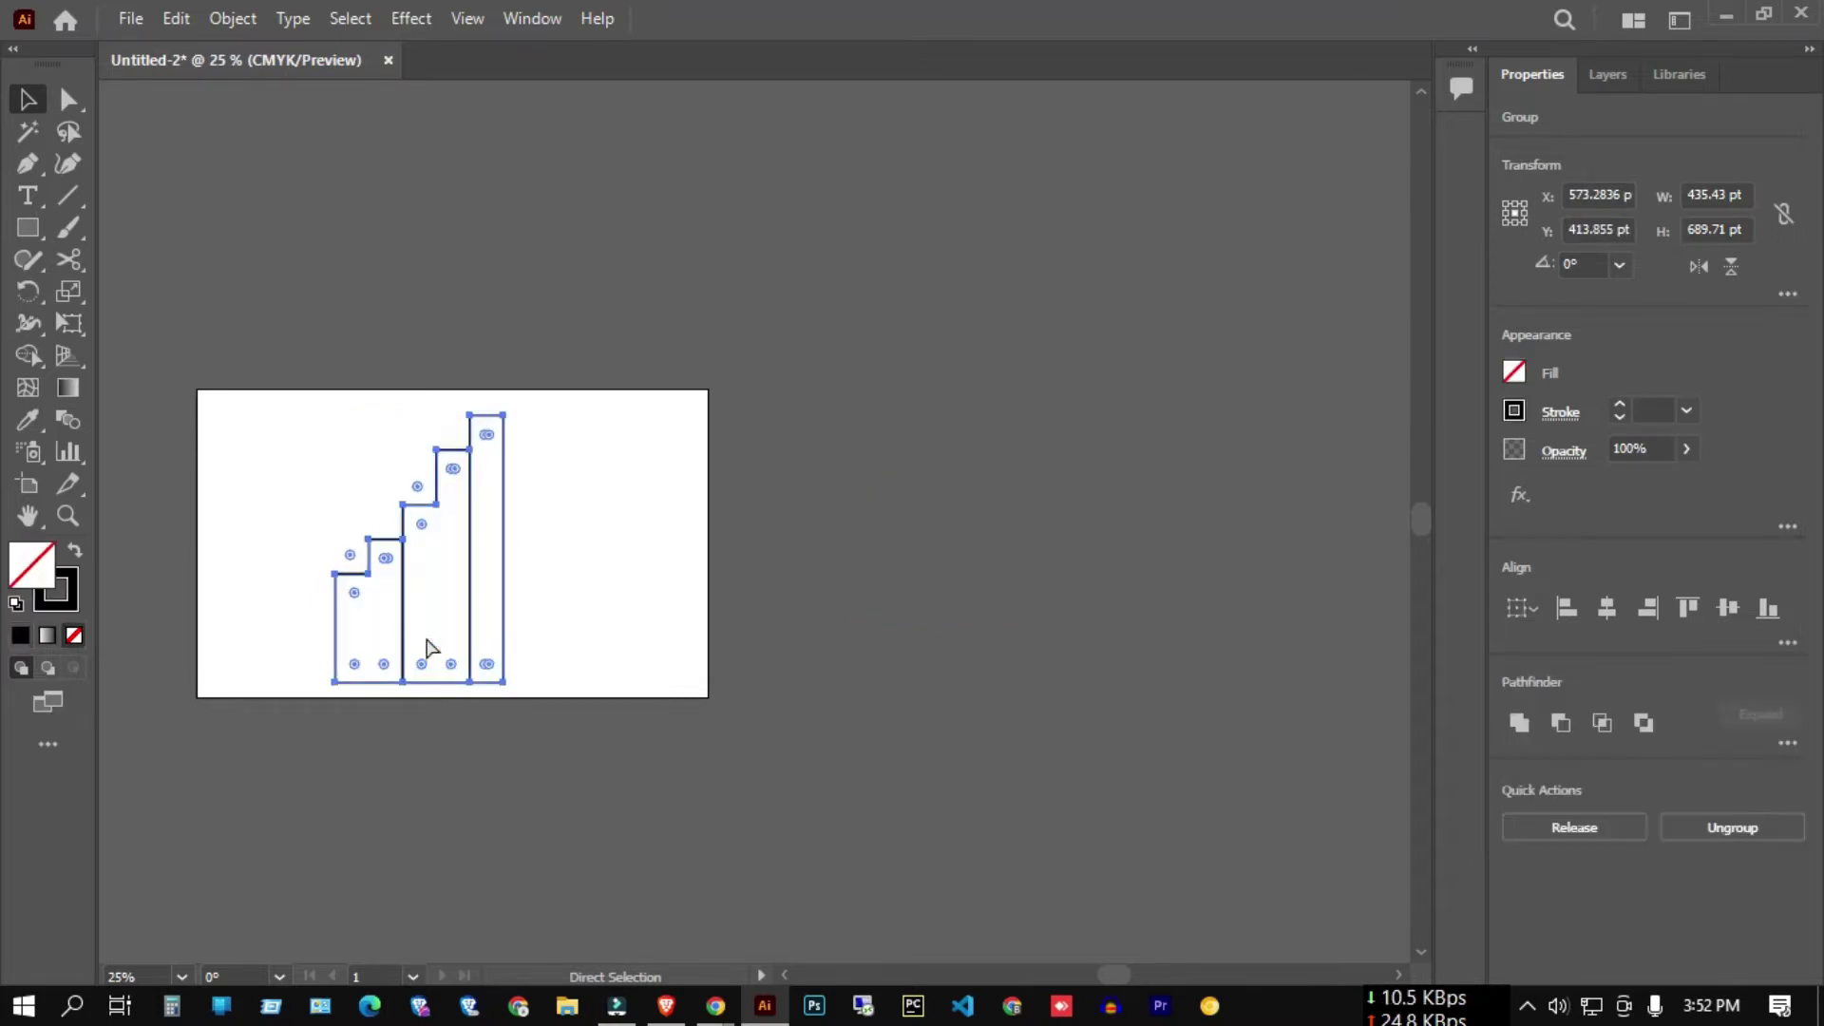
key("ctrl+z")
key("ctrl+z")
scroll(447, 555, "up", 2)
left_click_drag(293, 326, 602, 469)
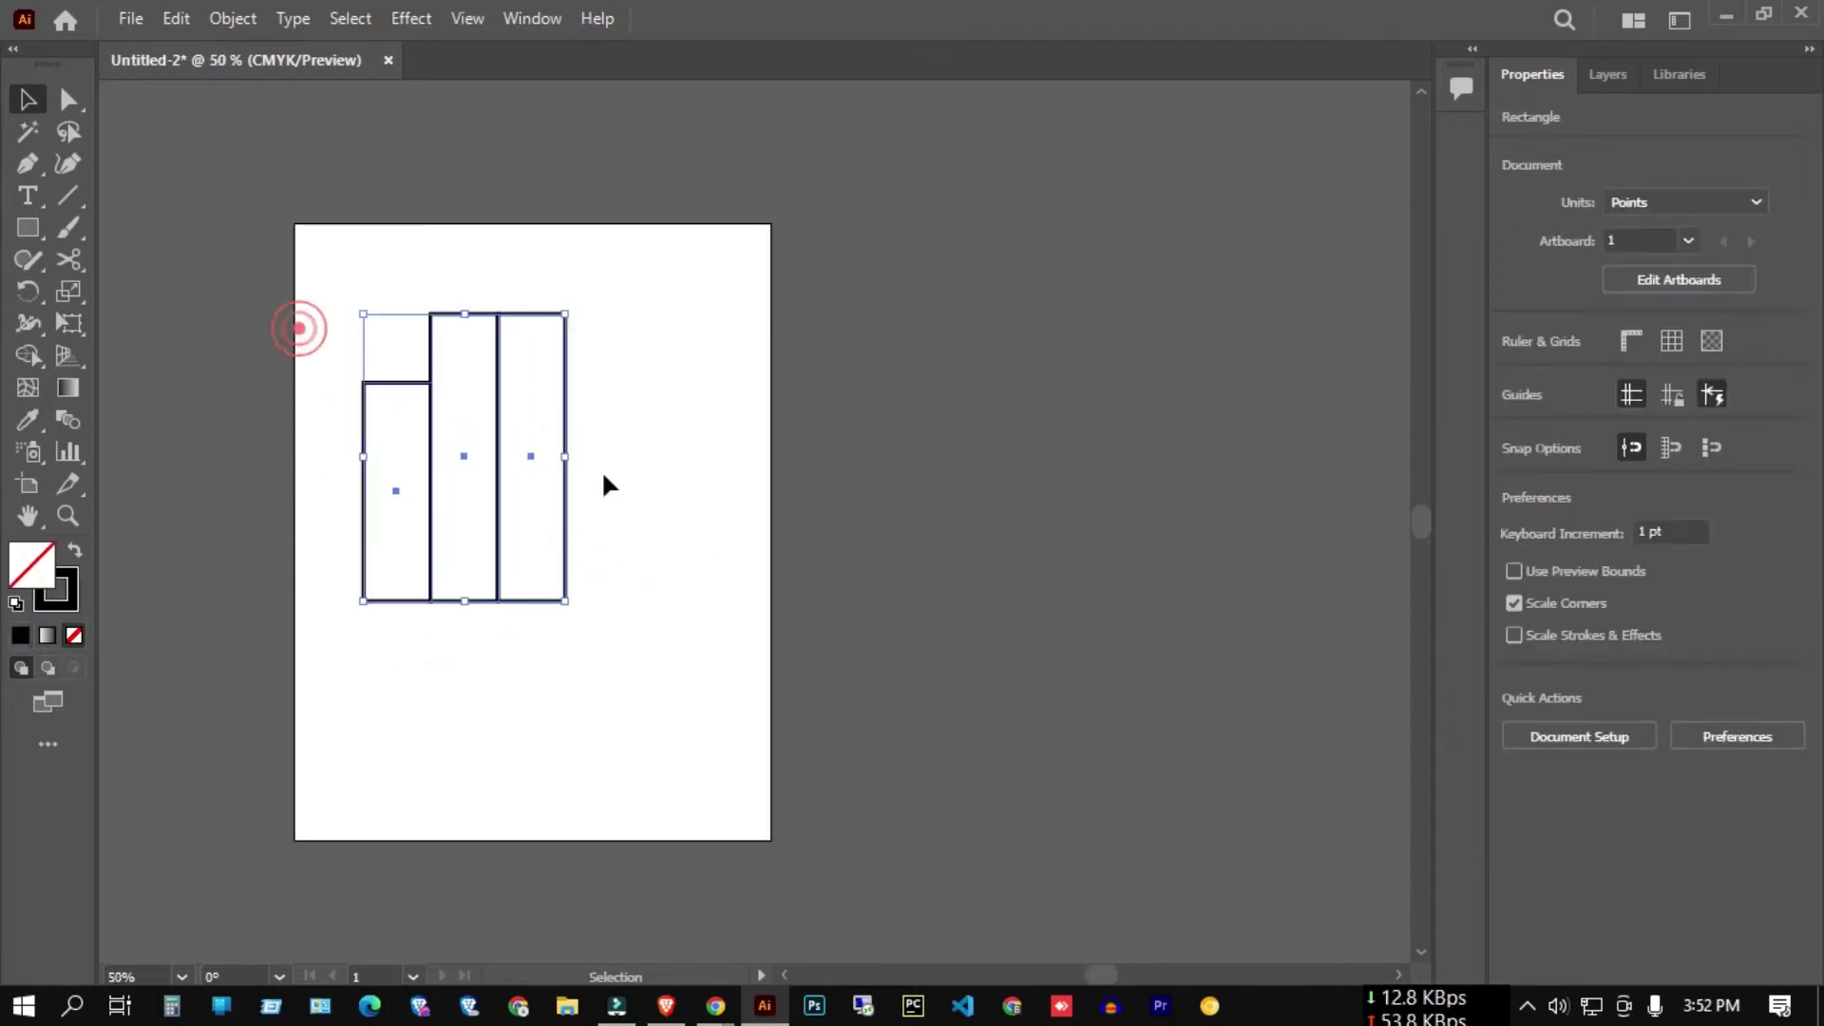
left_click(547, 302)
left_click_drag(532, 314, 538, 278)
mouse_move(265, 265)
left_mouse_down()
mouse_move(538, 424)
mouse_move(560, 538)
left_mouse_up()
left_click(733, 513)
- Widen the artboard to the left and right, then select all three bars
scroll(670, 552, "down", 2)
scroll(566, 575, "up", 2)
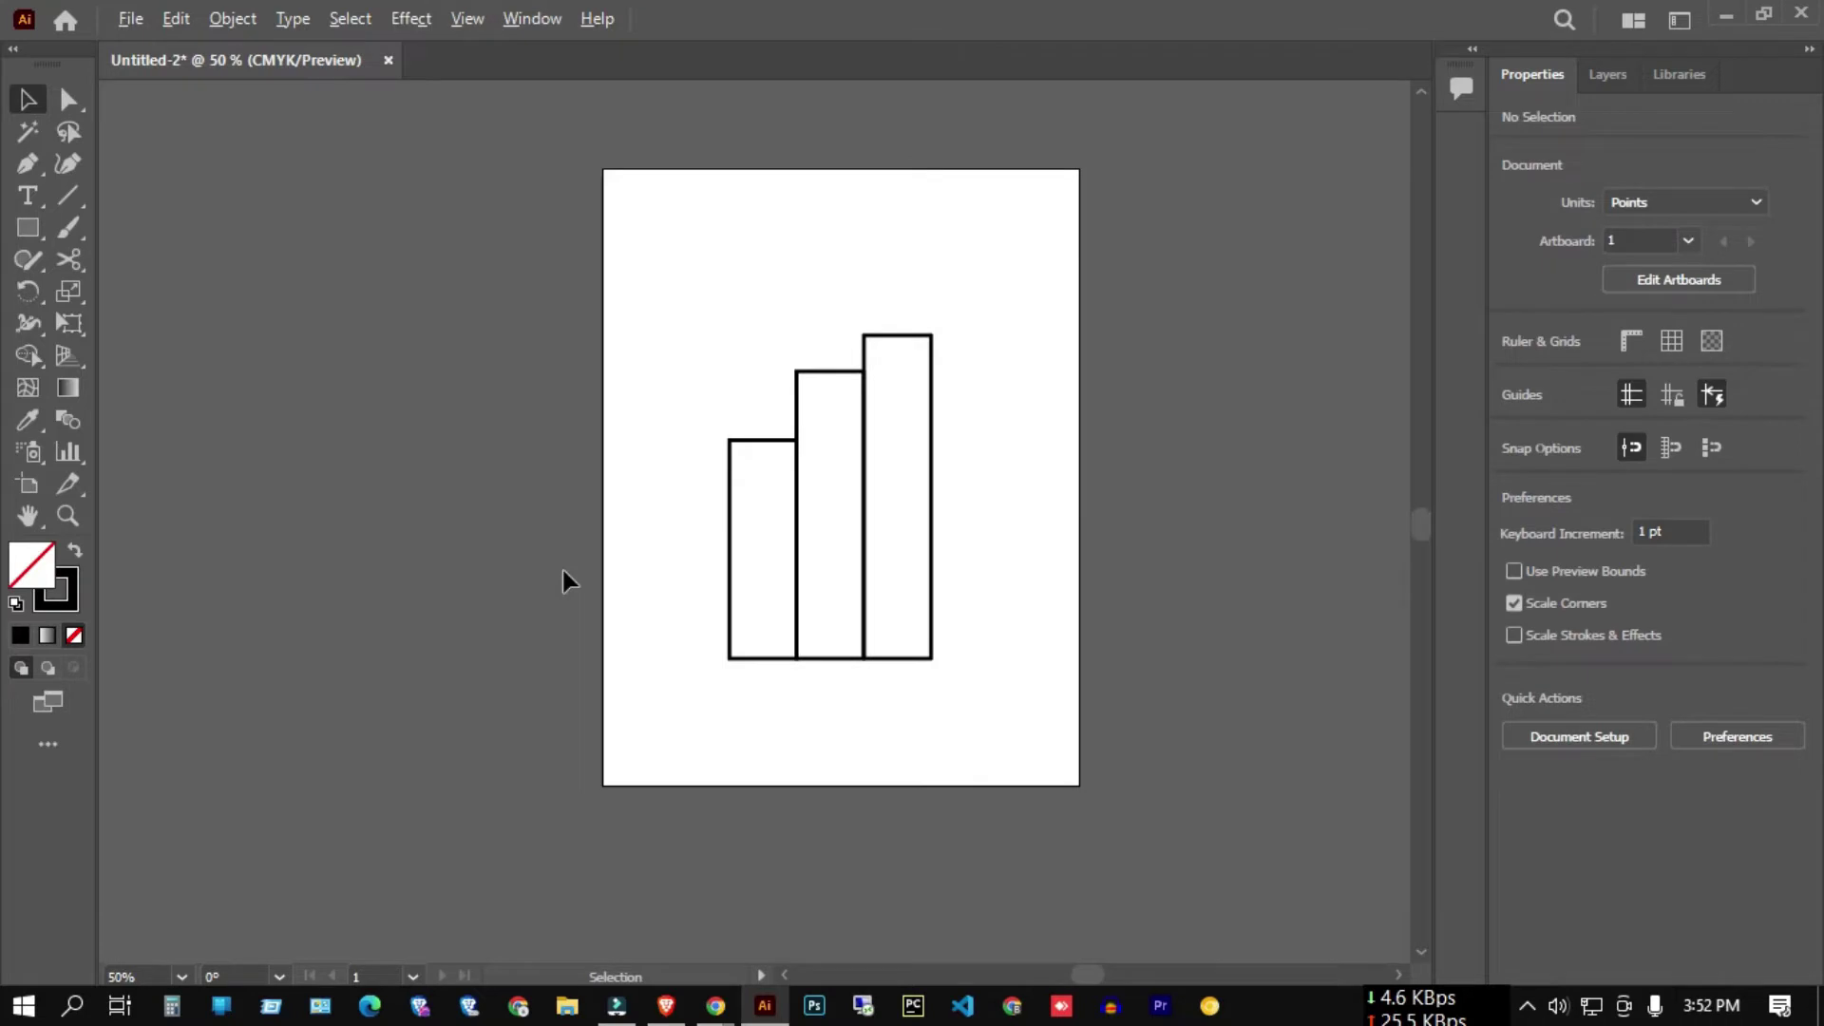
left_click(29, 486)
mouse_move(603, 478)
left_mouse_down()
mouse_move(305, 500)
mouse_move(281, 478)
left_mouse_up()
left_click_drag(1080, 477, 1255, 478)
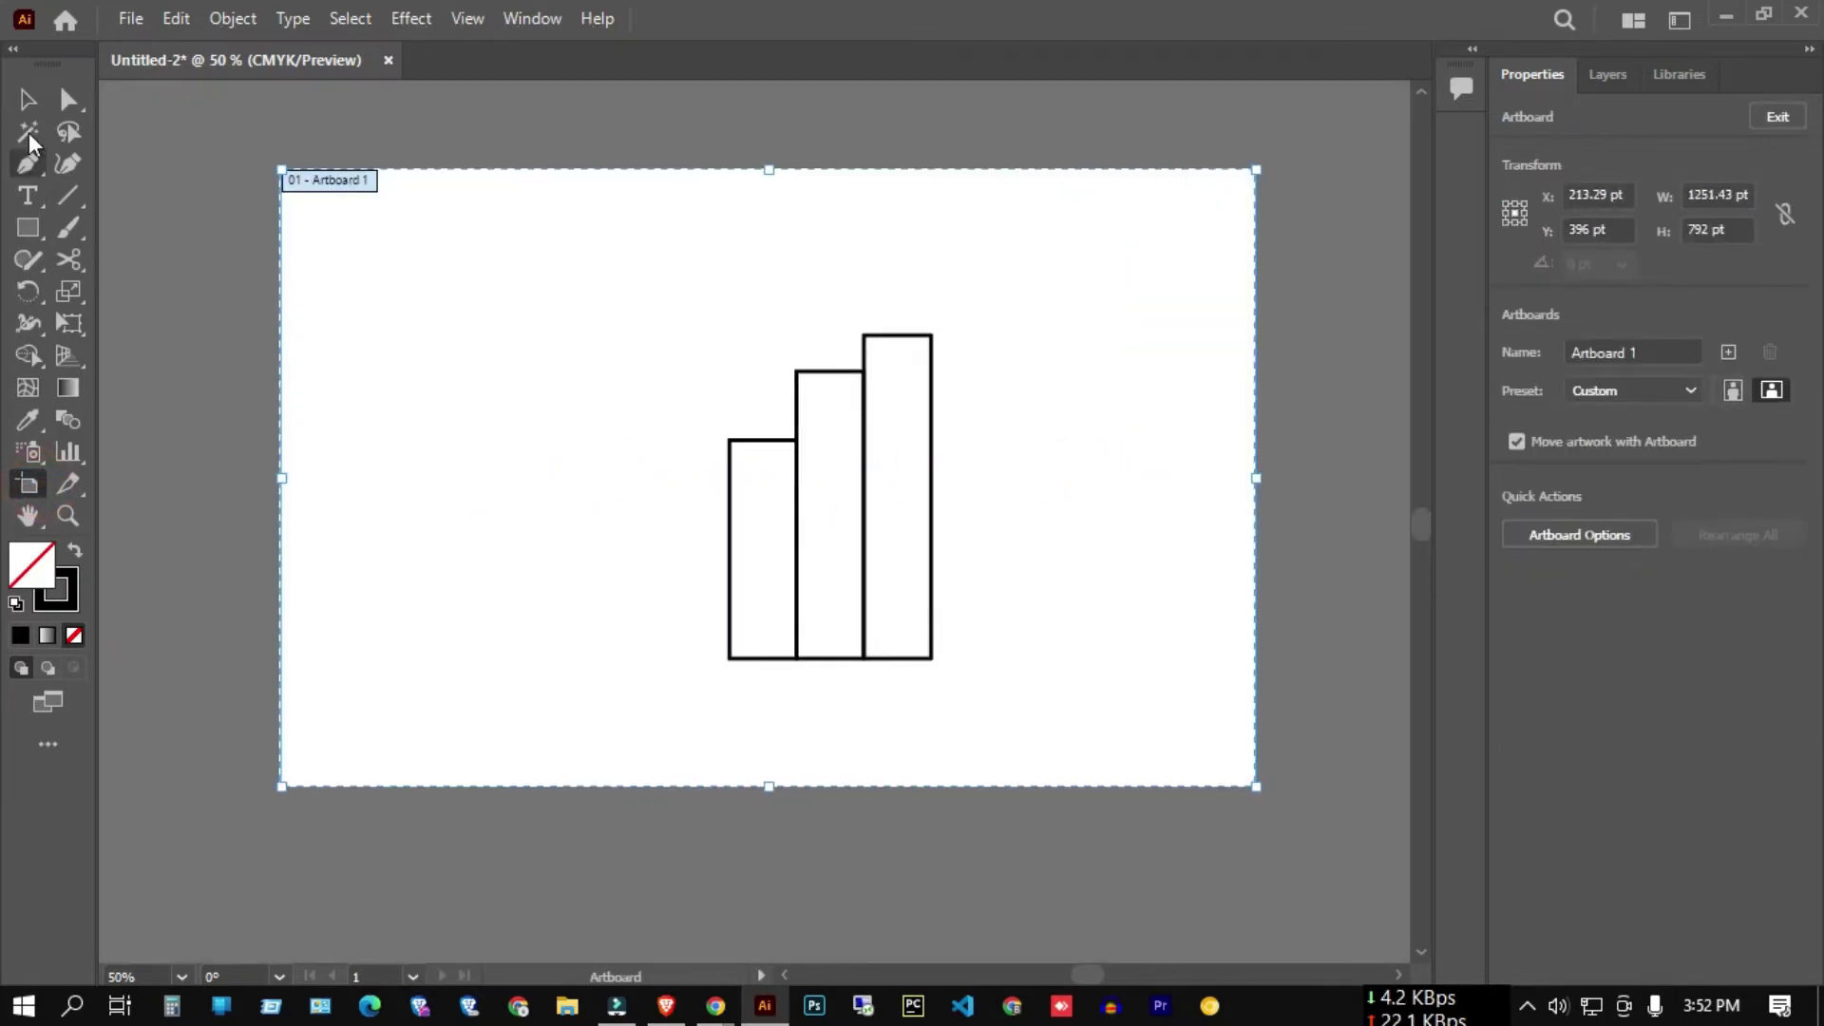
key("Escape")
left_click_drag(462, 211, 921, 649)
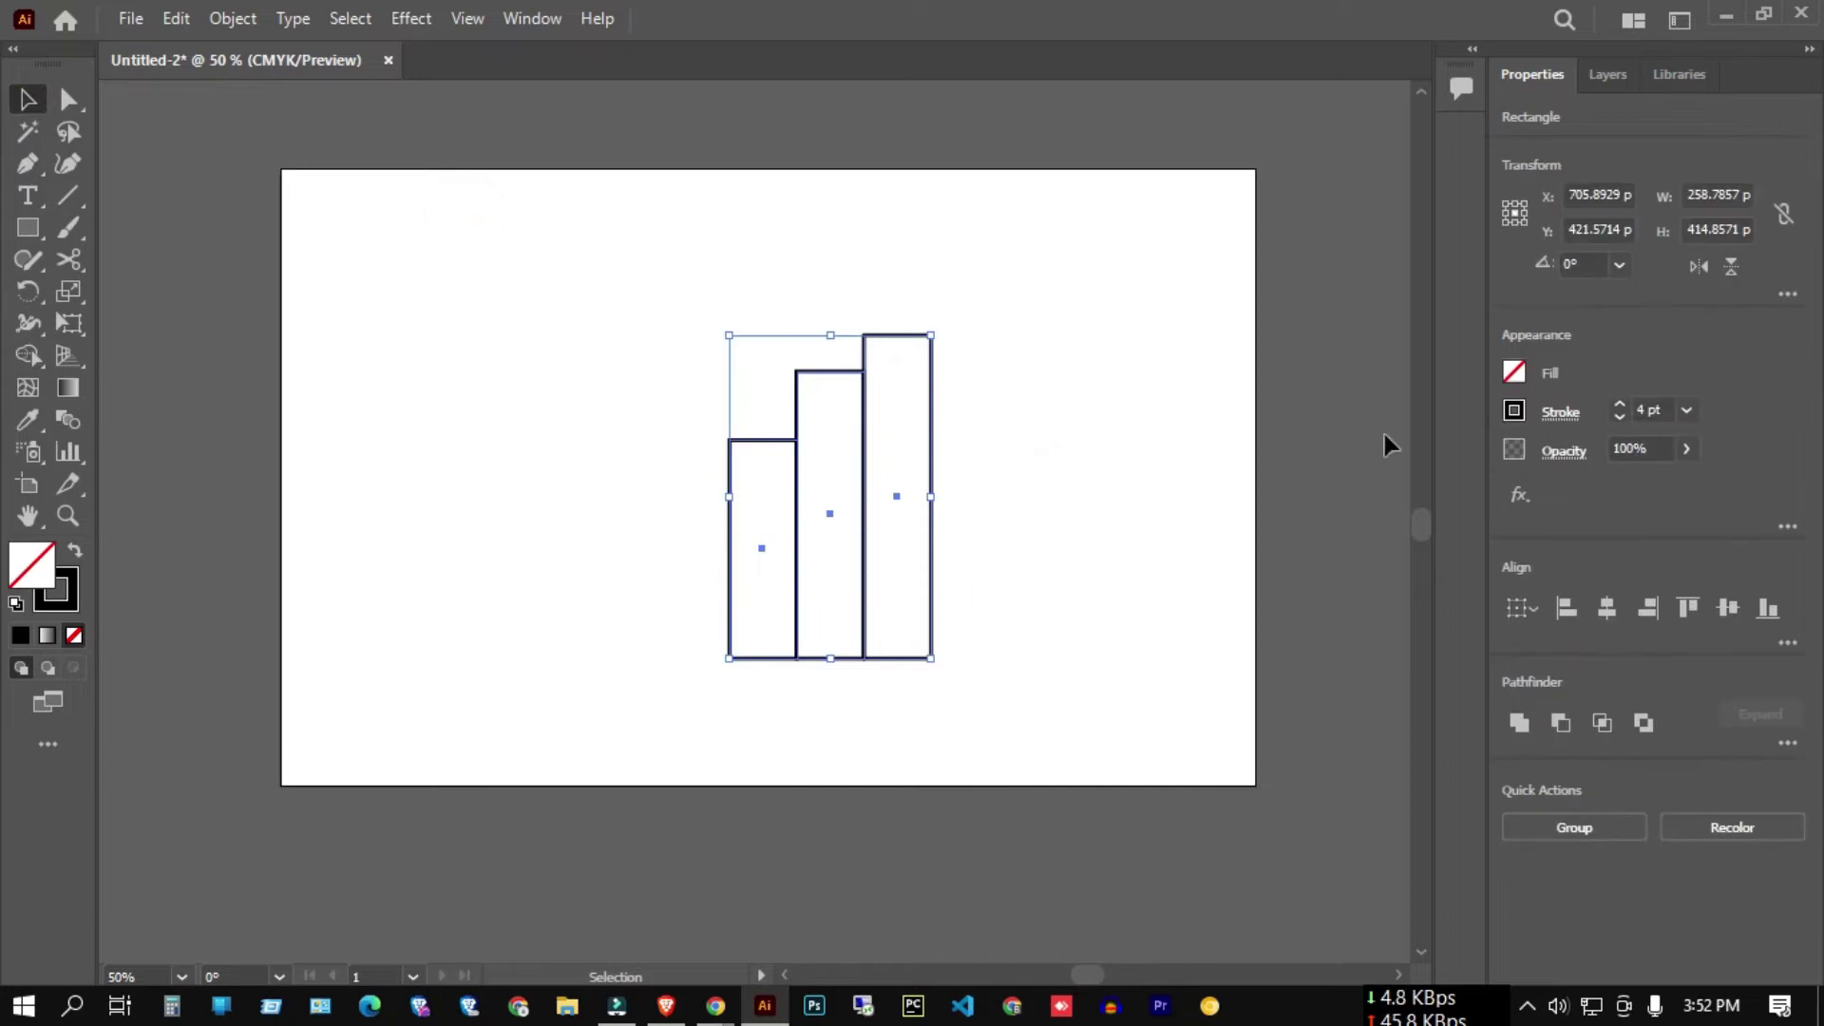
- Fill the three bars red and reselect them
left_click(1512, 372)
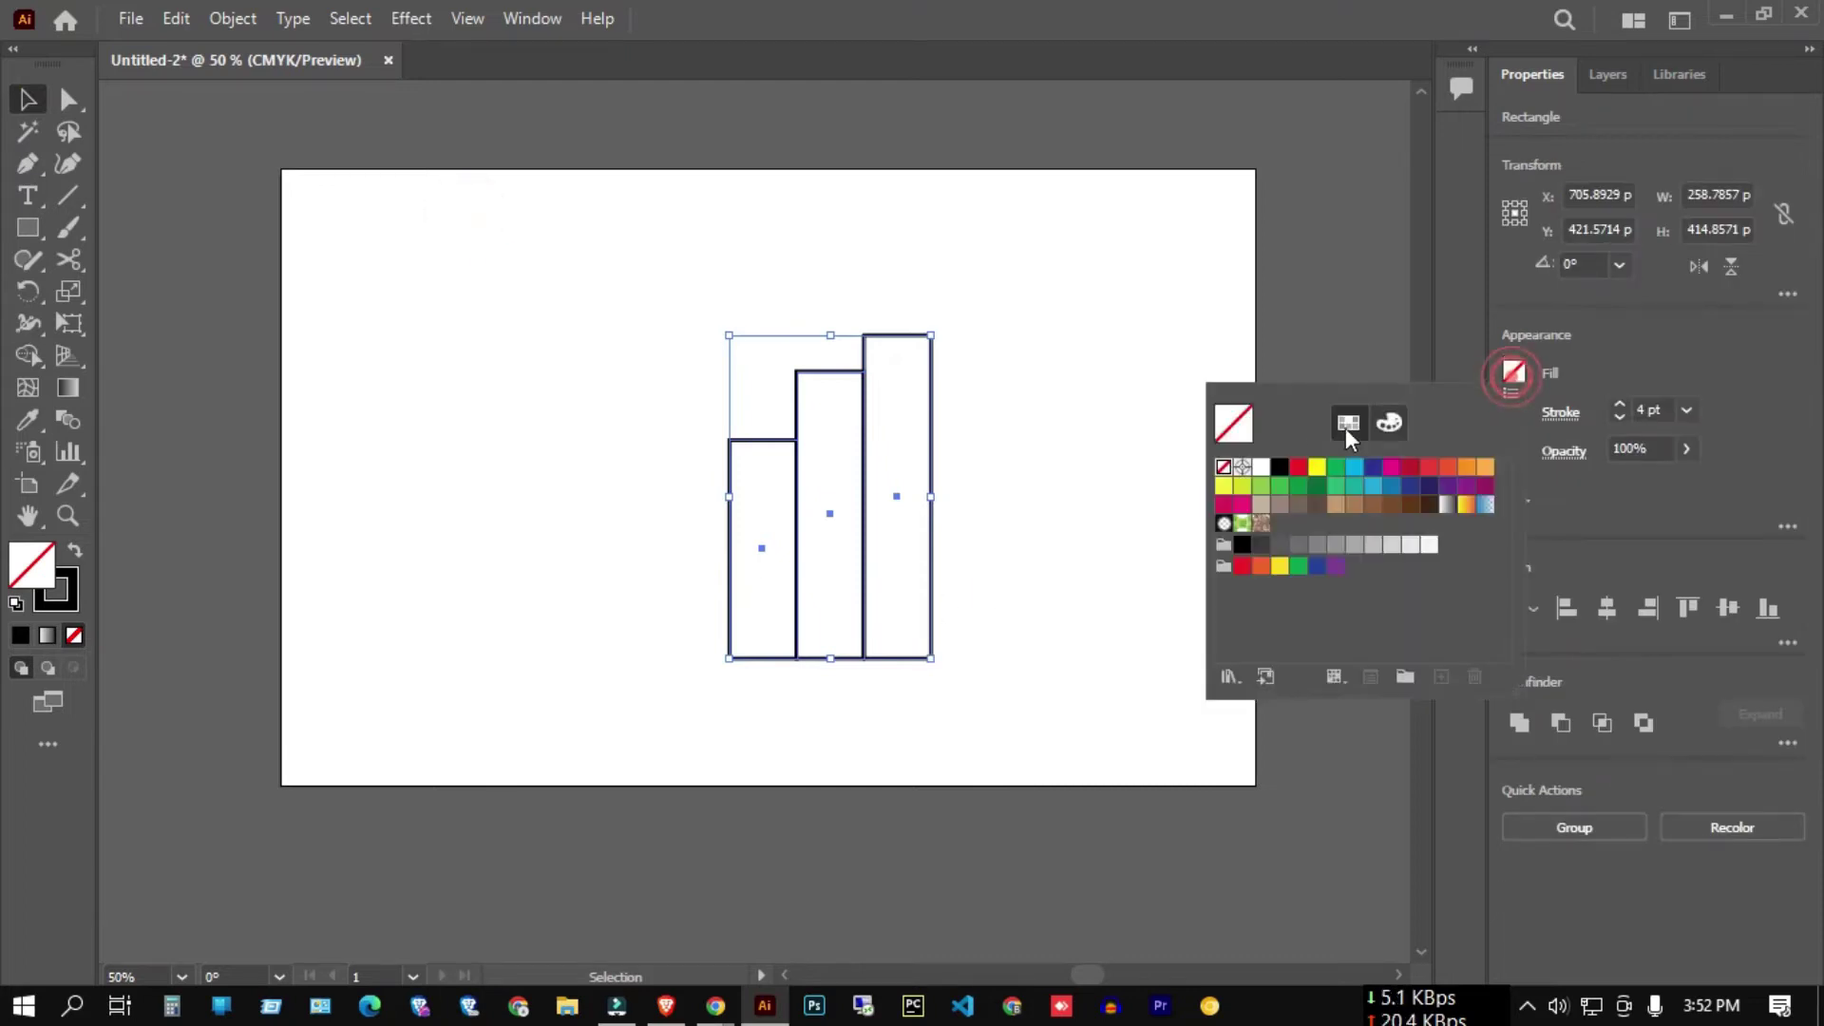
left_click(1280, 466)
left_click(1298, 467)
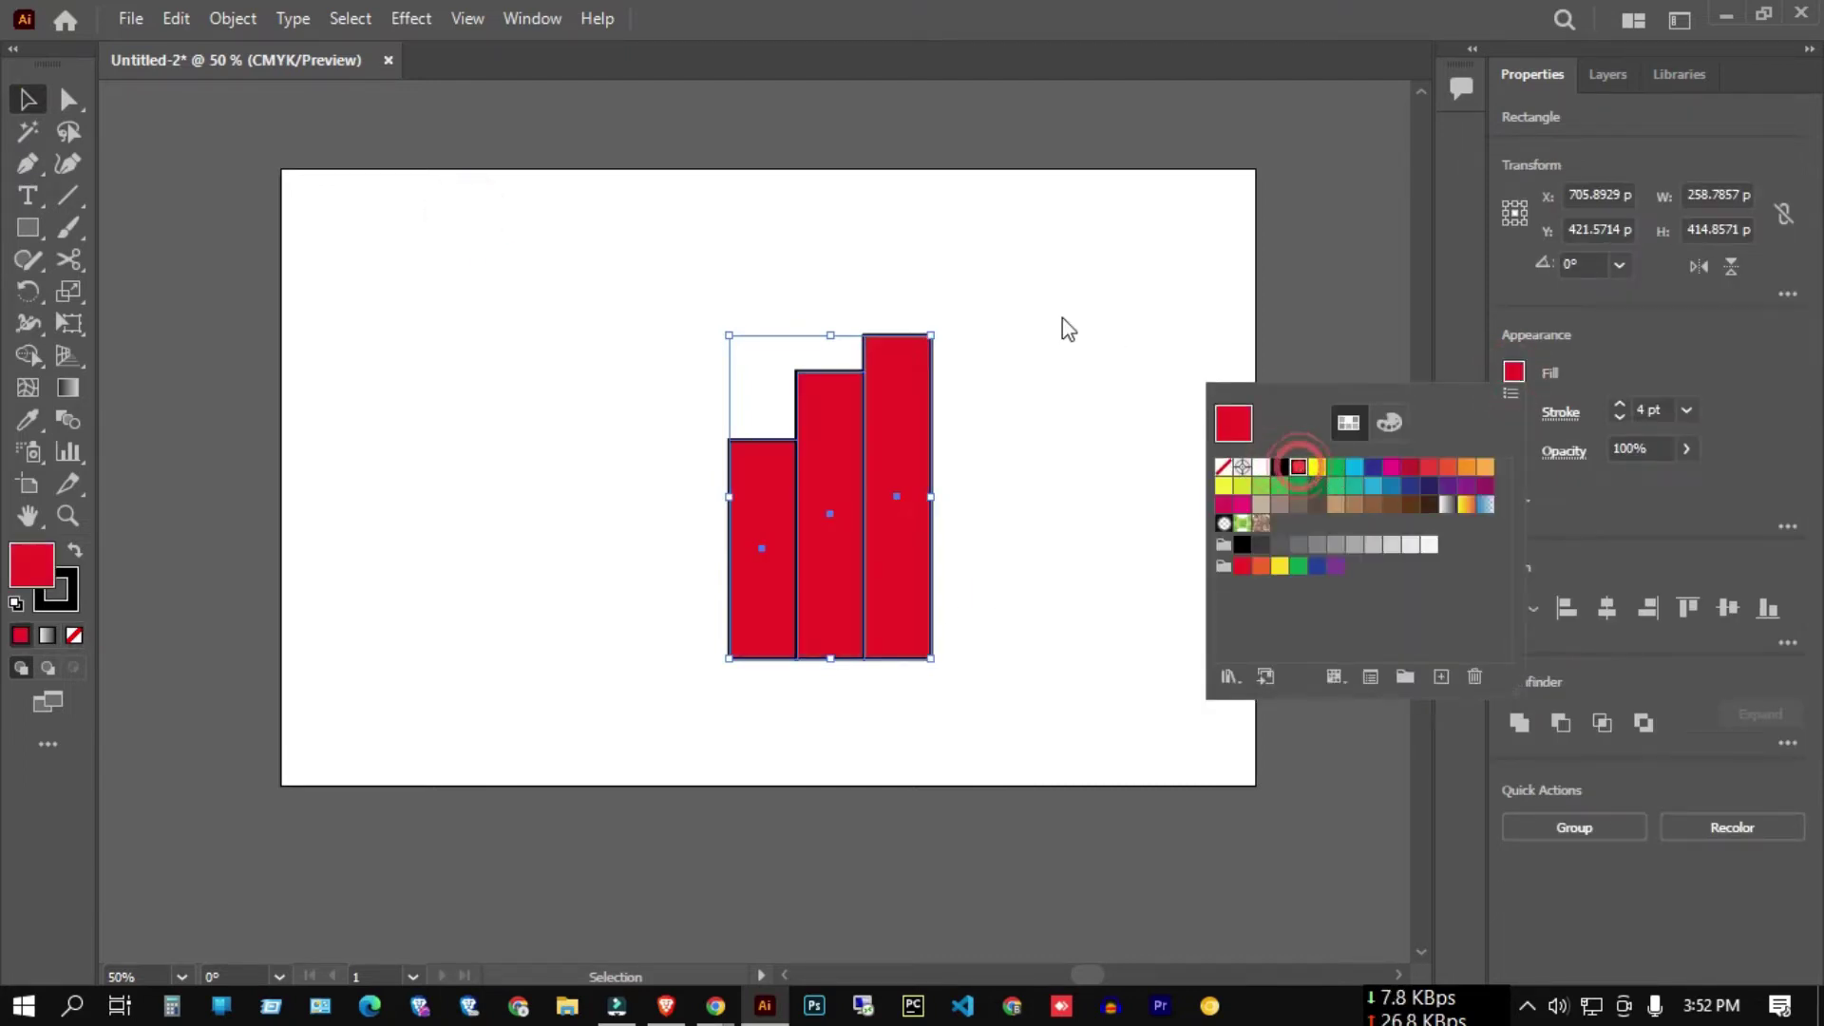
left_click(1059, 317)
left_click(1058, 317)
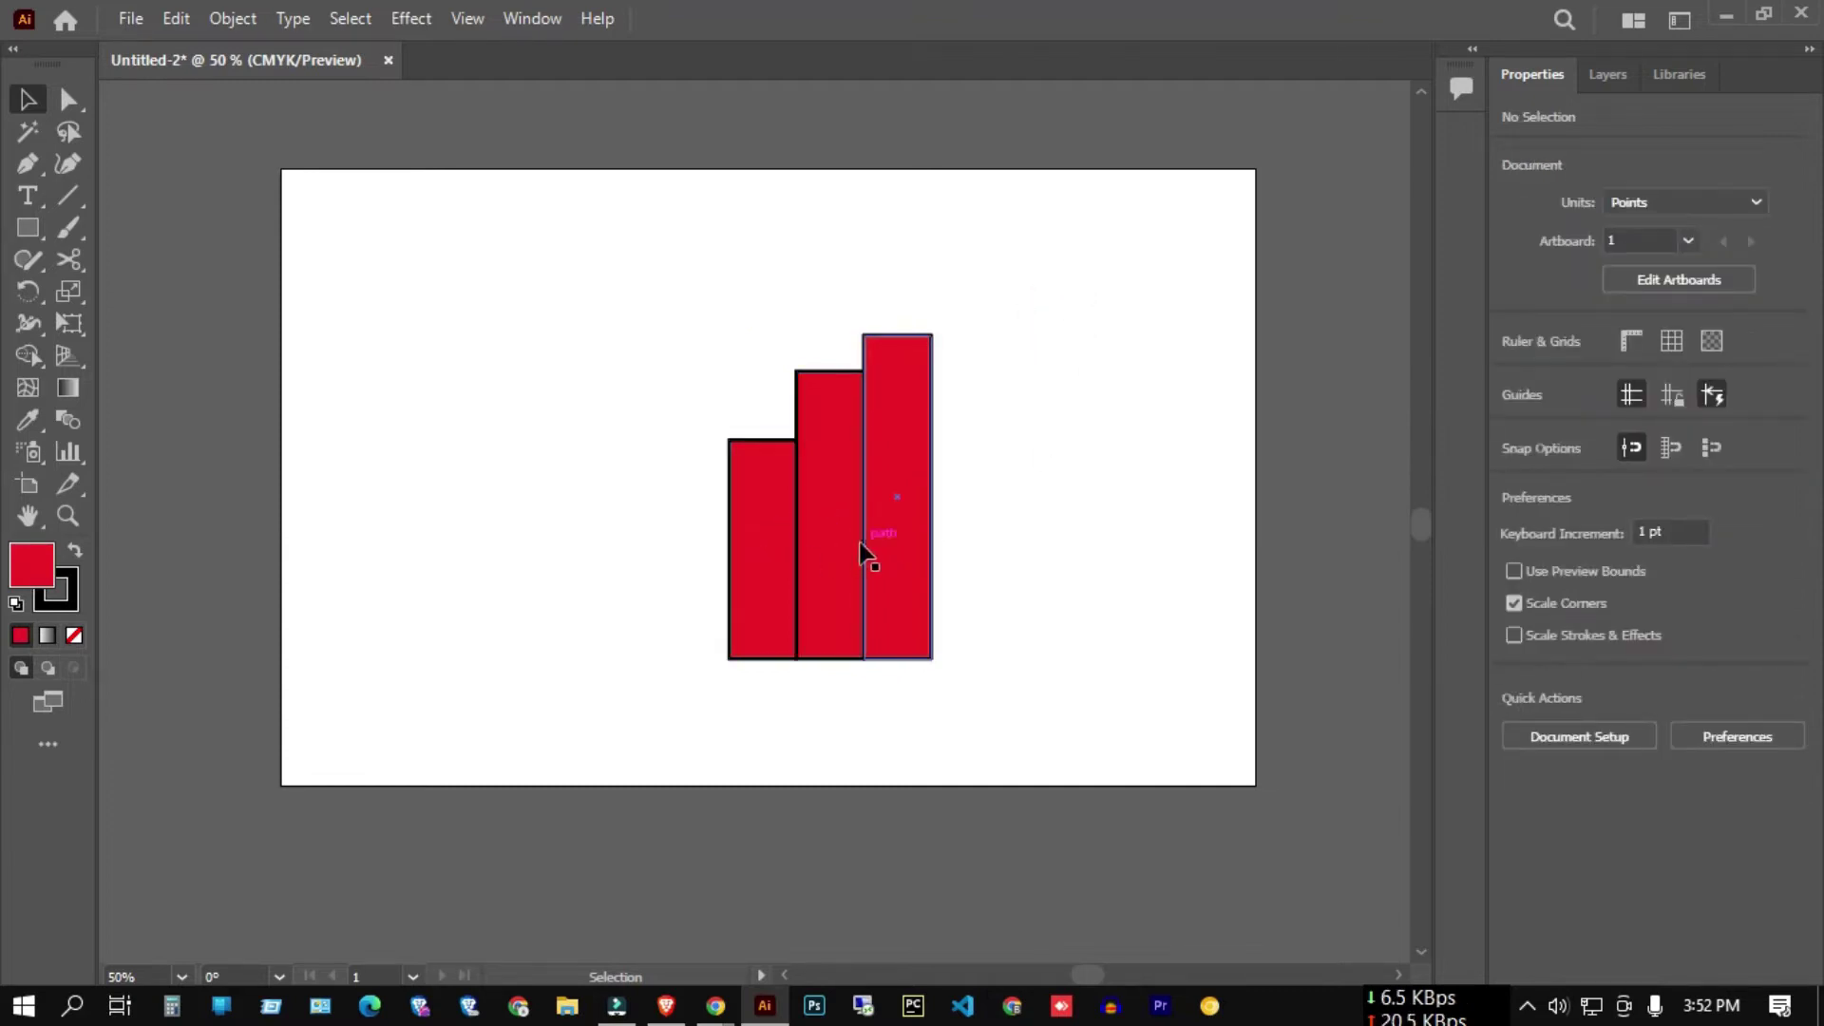
left_click_drag(566, 248, 1052, 653)
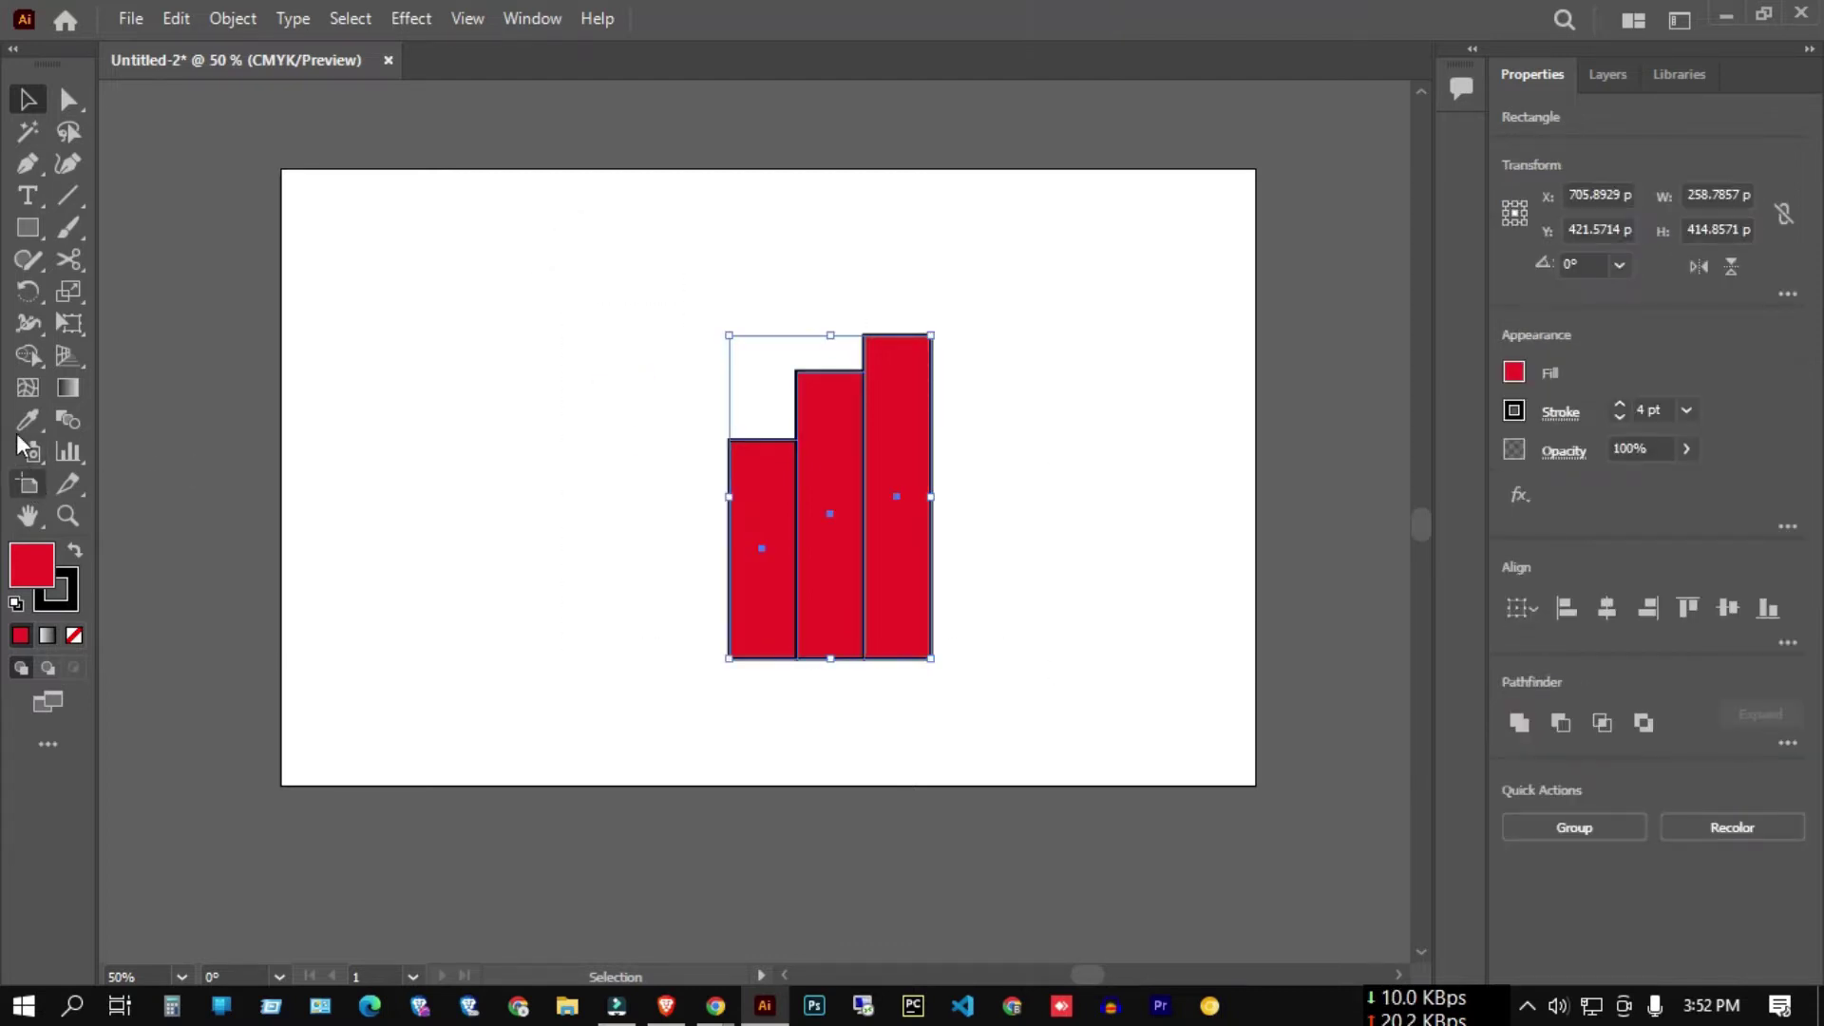
- Merge the left and middle bars with the Shape Builder, then select both red shapes
right_click(36, 357)
left_click(138, 357)
left_click_drag(760, 549, 835, 546)
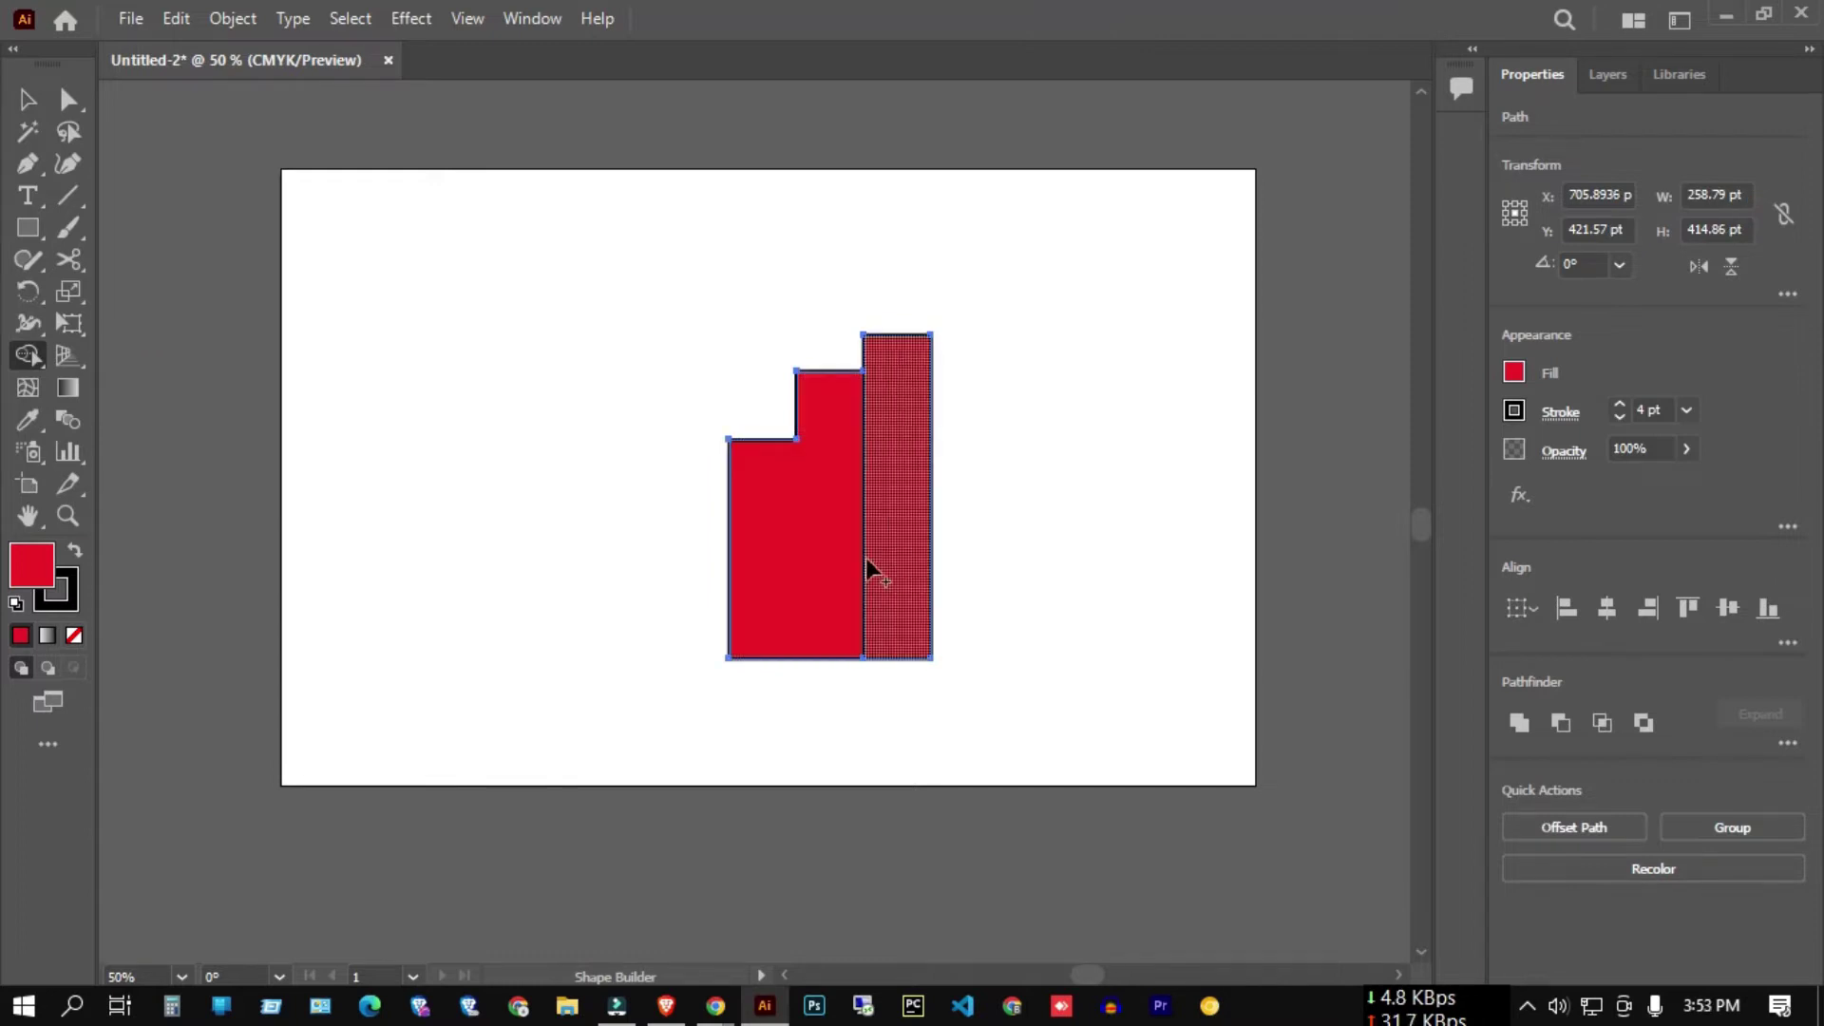
left_click(31, 105)
left_click(748, 377)
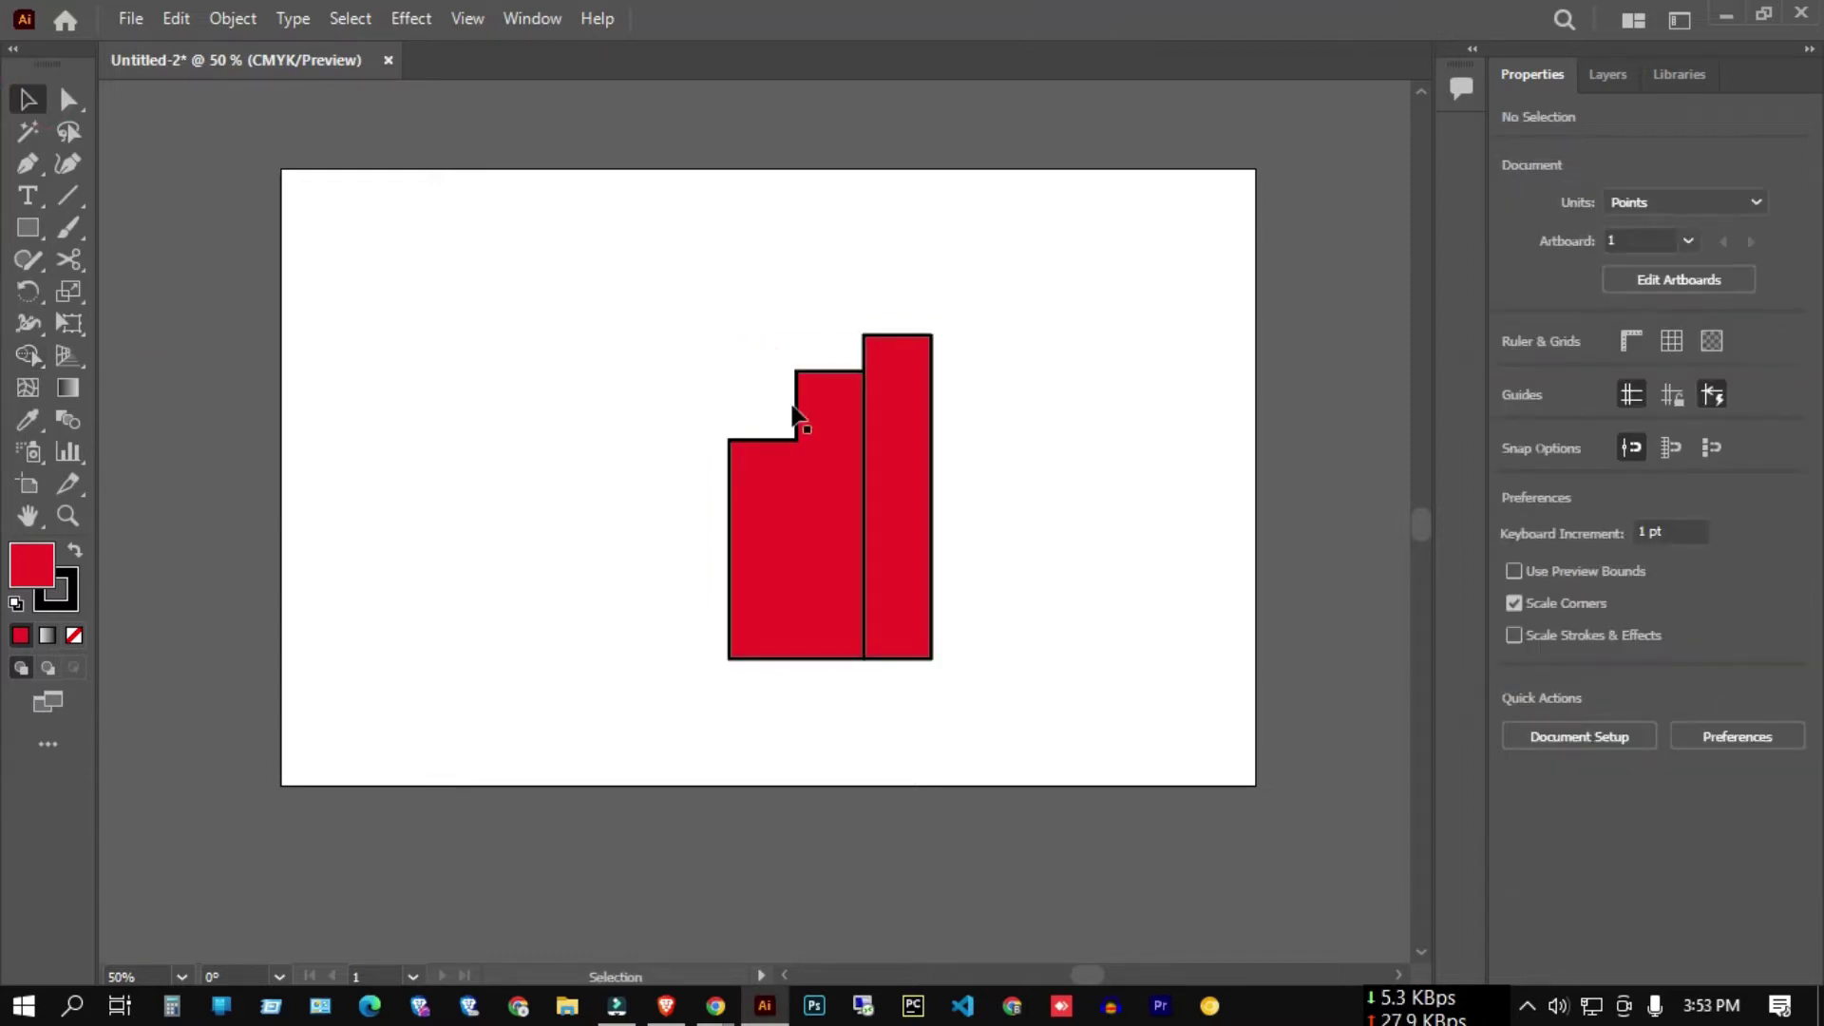
left_click_drag(499, 263, 1074, 720)
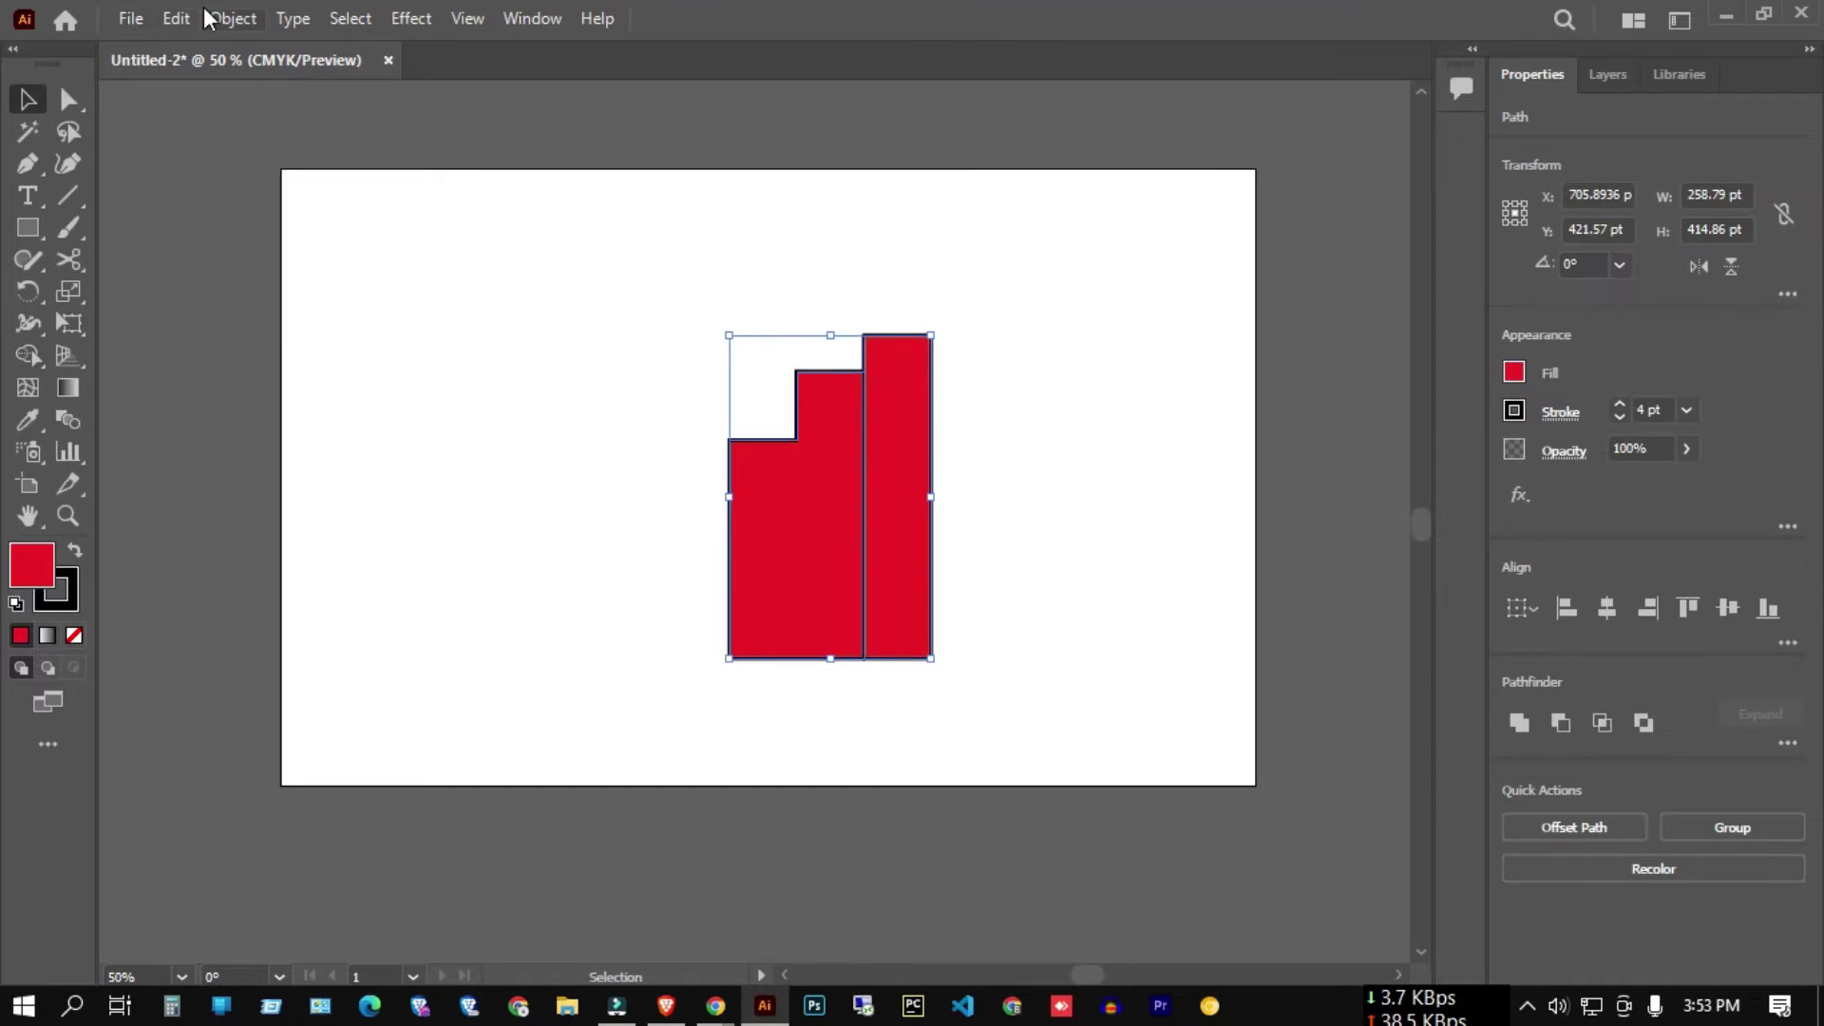
- Expand the red shapes and merge them into one stepped shape with the Shape Builder
left_click(233, 18)
left_click(371, 324)
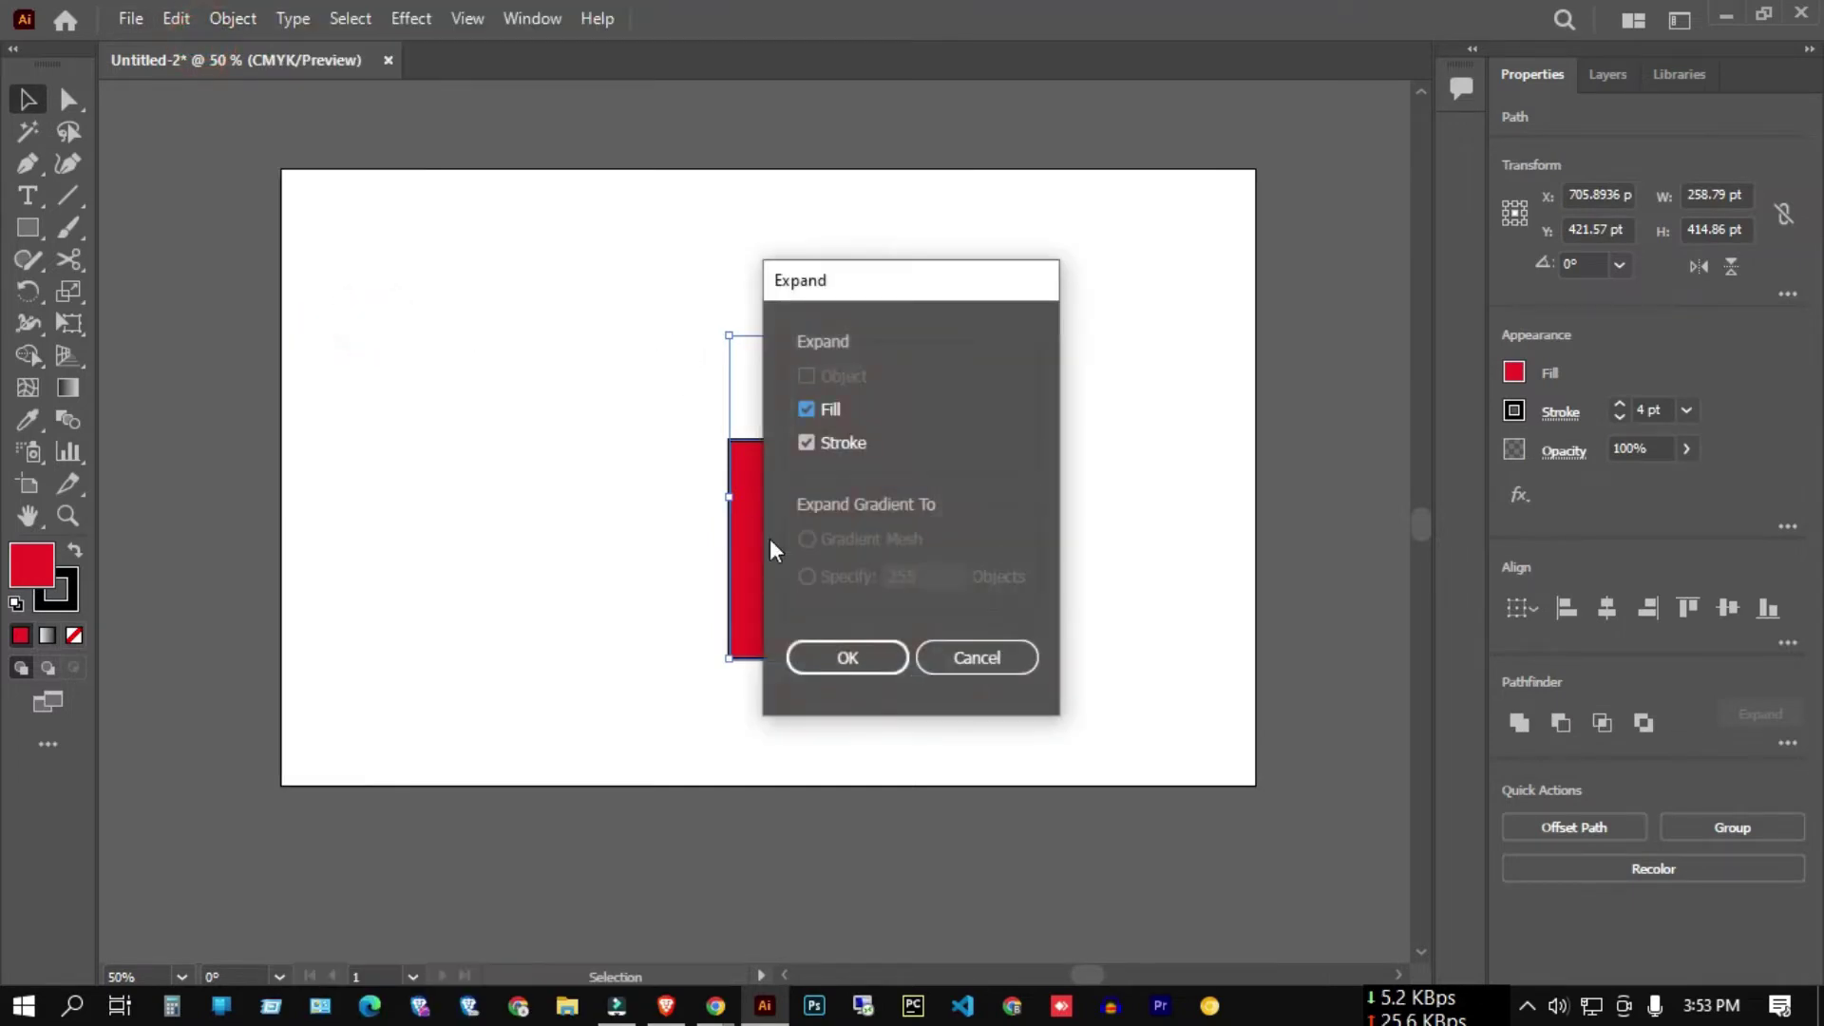
left_click(864, 650)
left_click_drag(551, 258, 1045, 712)
left_click(28, 355)
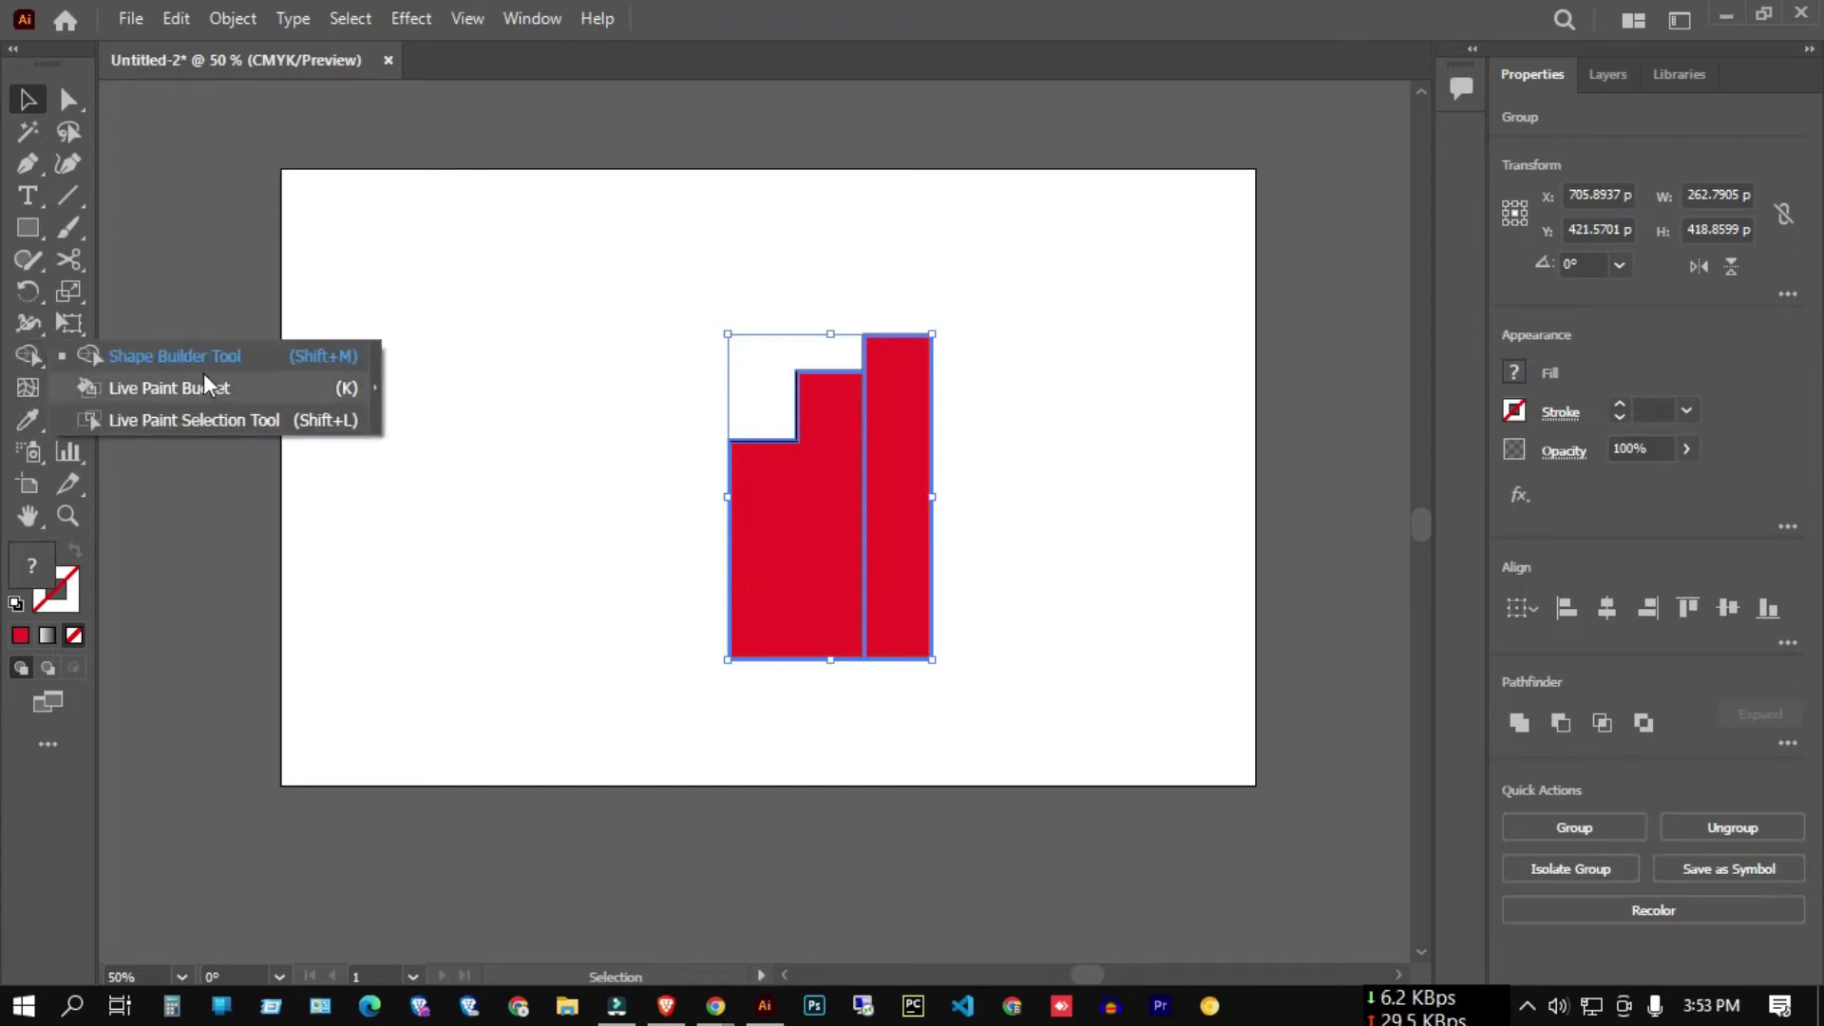
left_click(114, 354)
left_click_drag(788, 535, 898, 534)
- Select and clear away the red stepped shape
key("v")
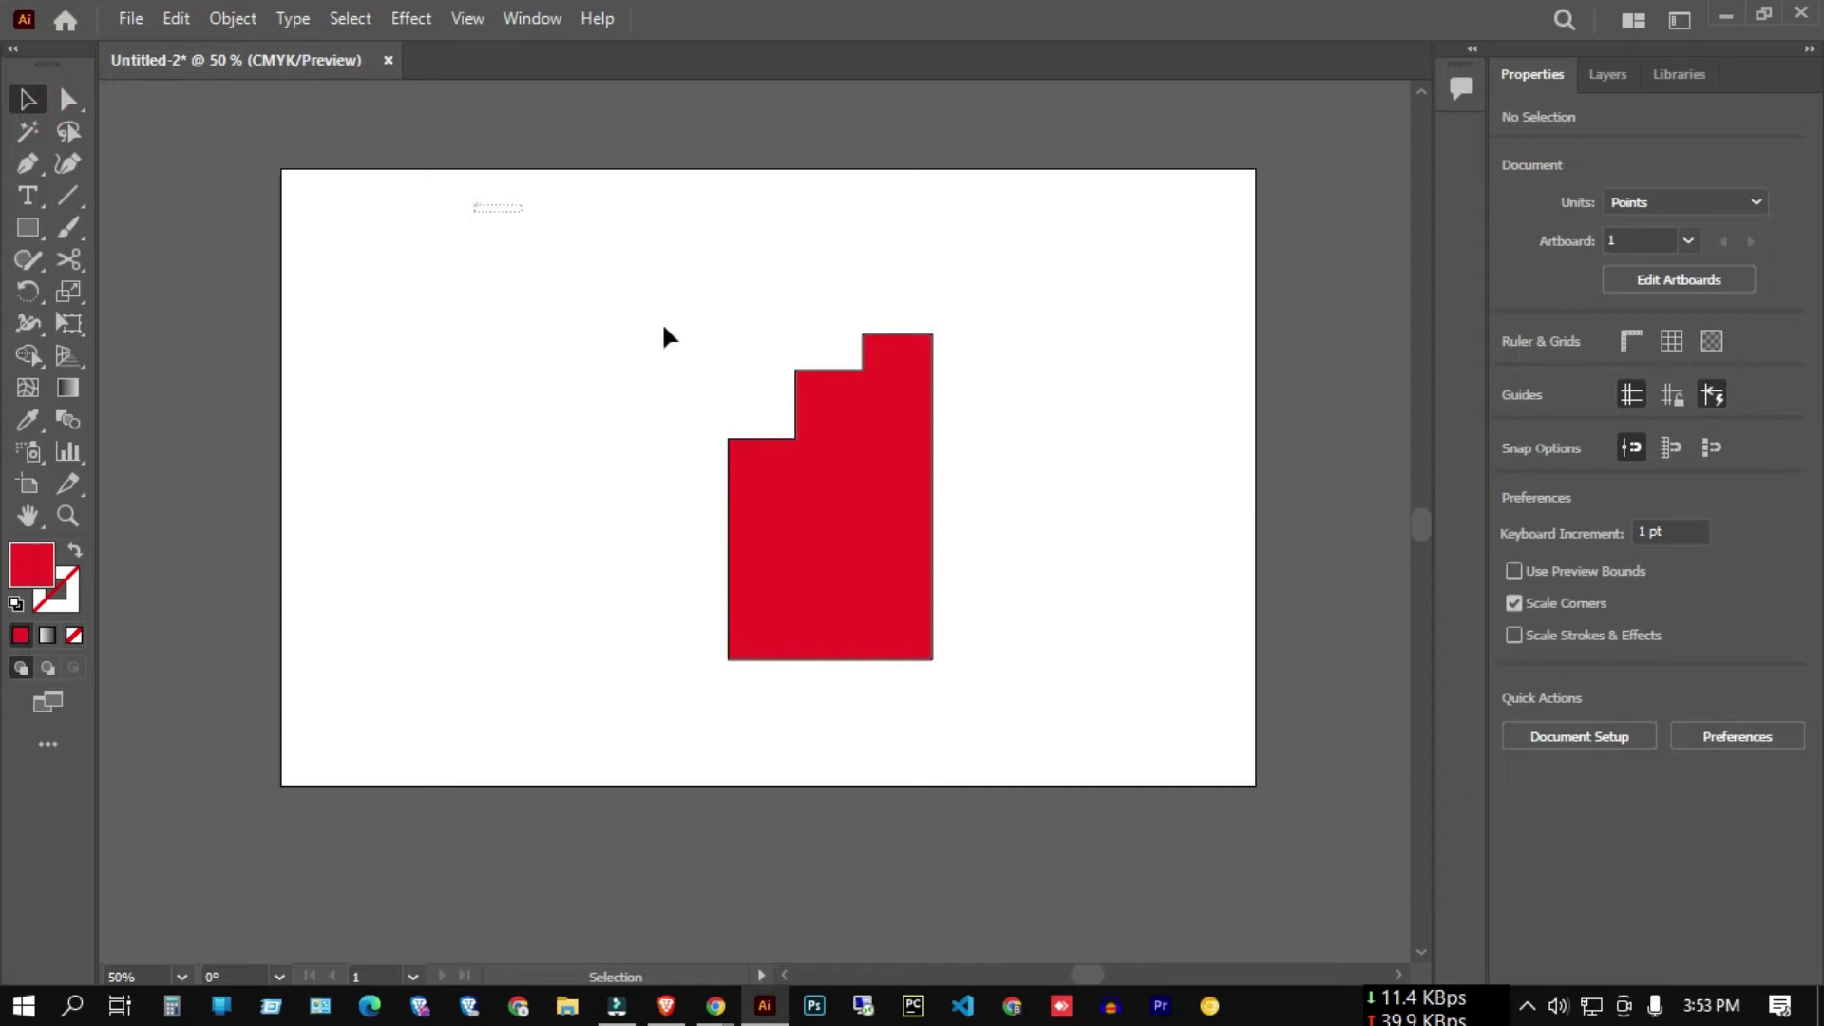
left_click_drag(503, 245, 1051, 670)
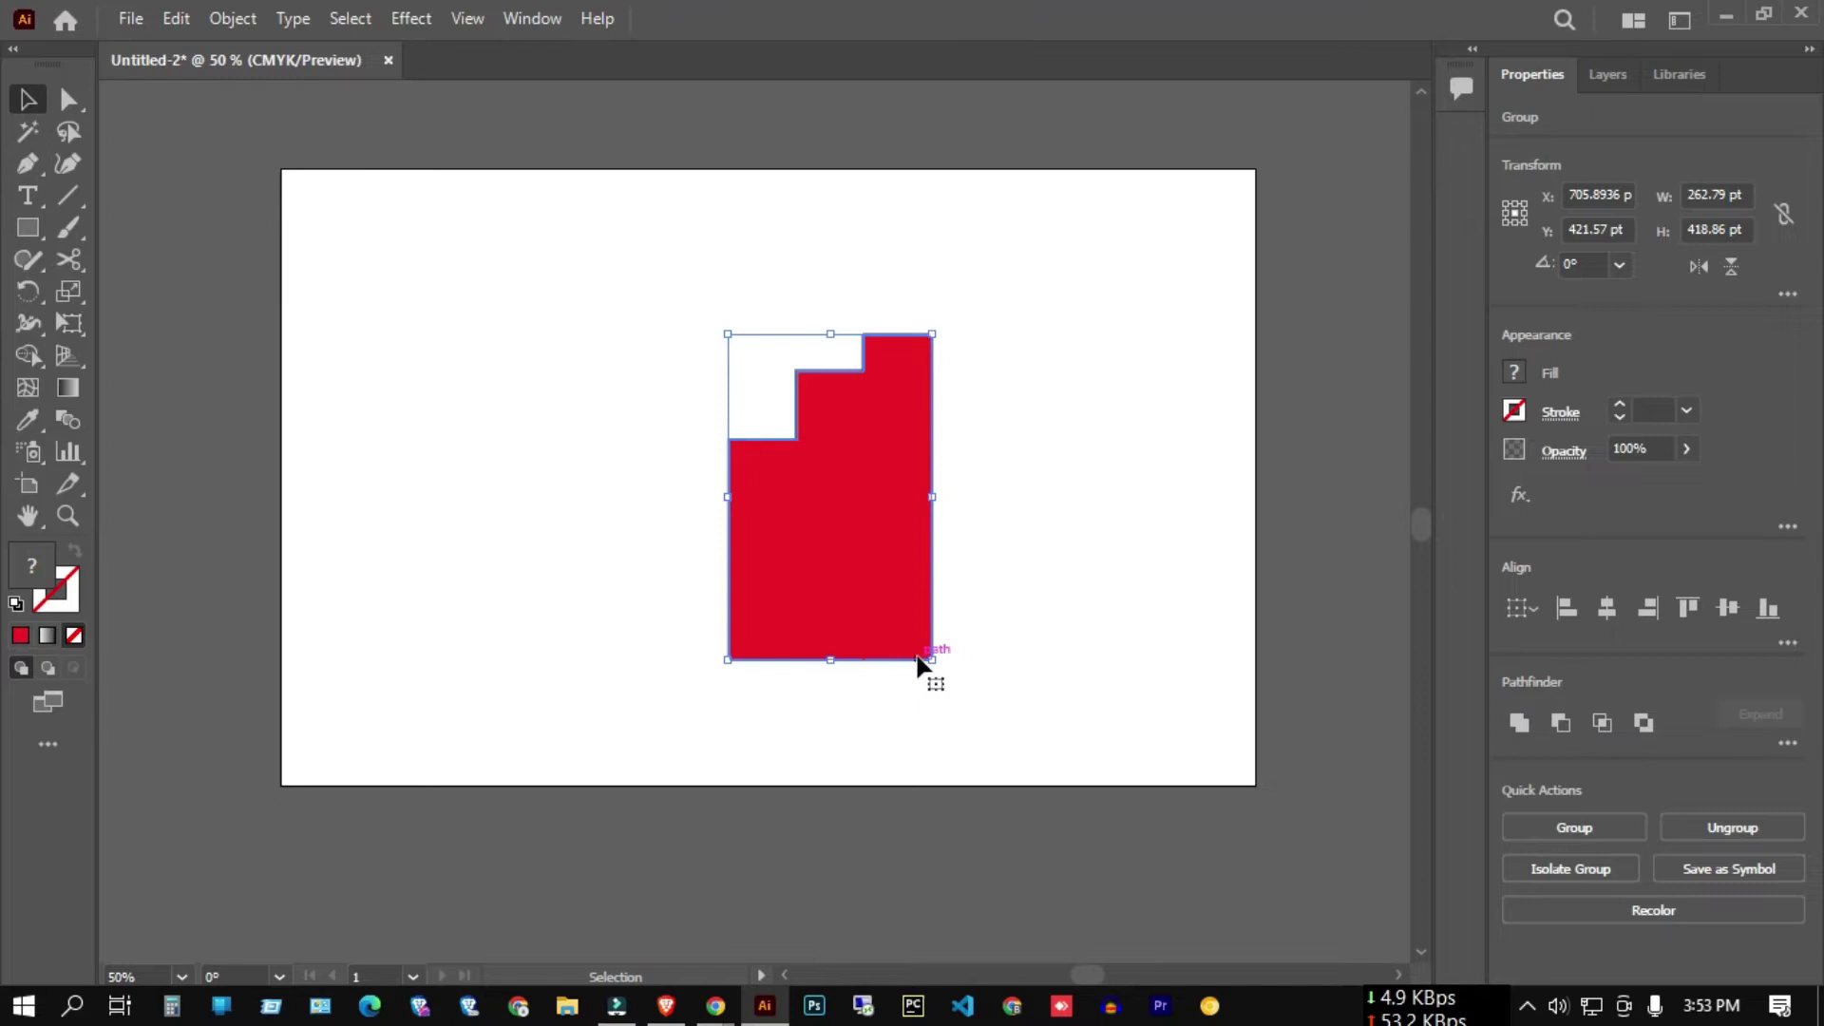
left_click(544, 510)
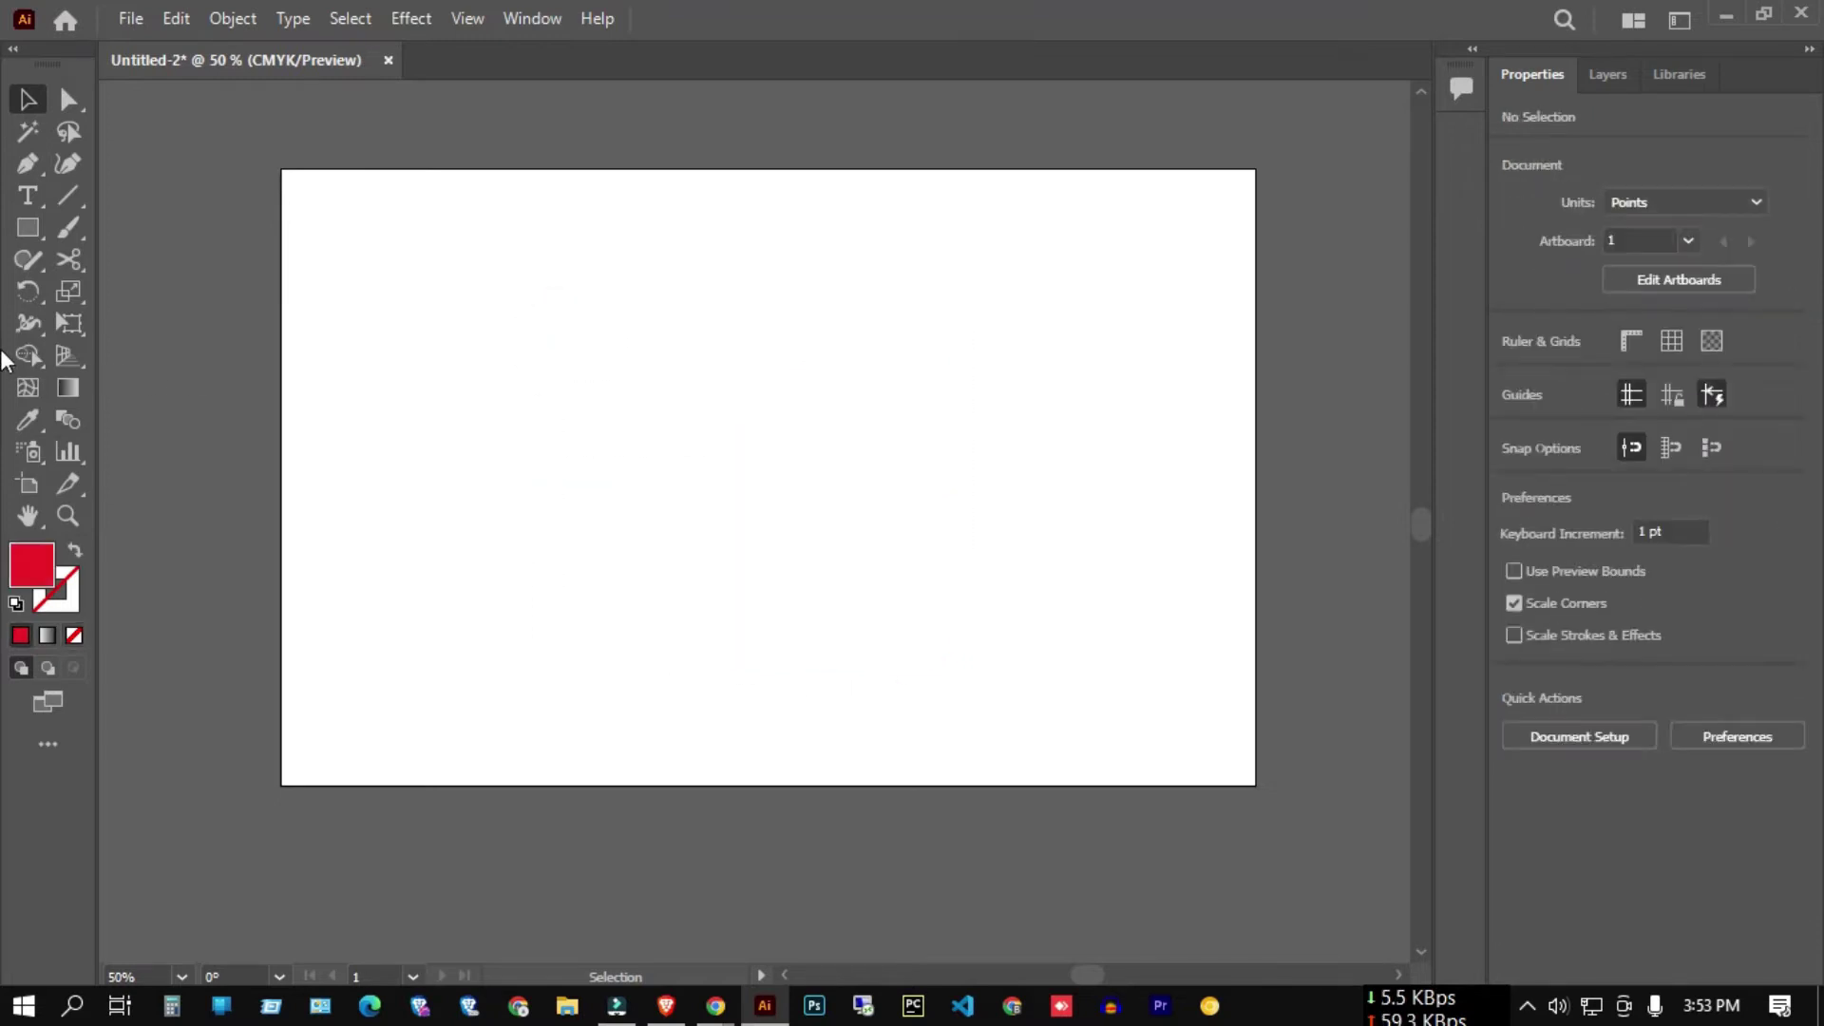
left_click(37, 352)
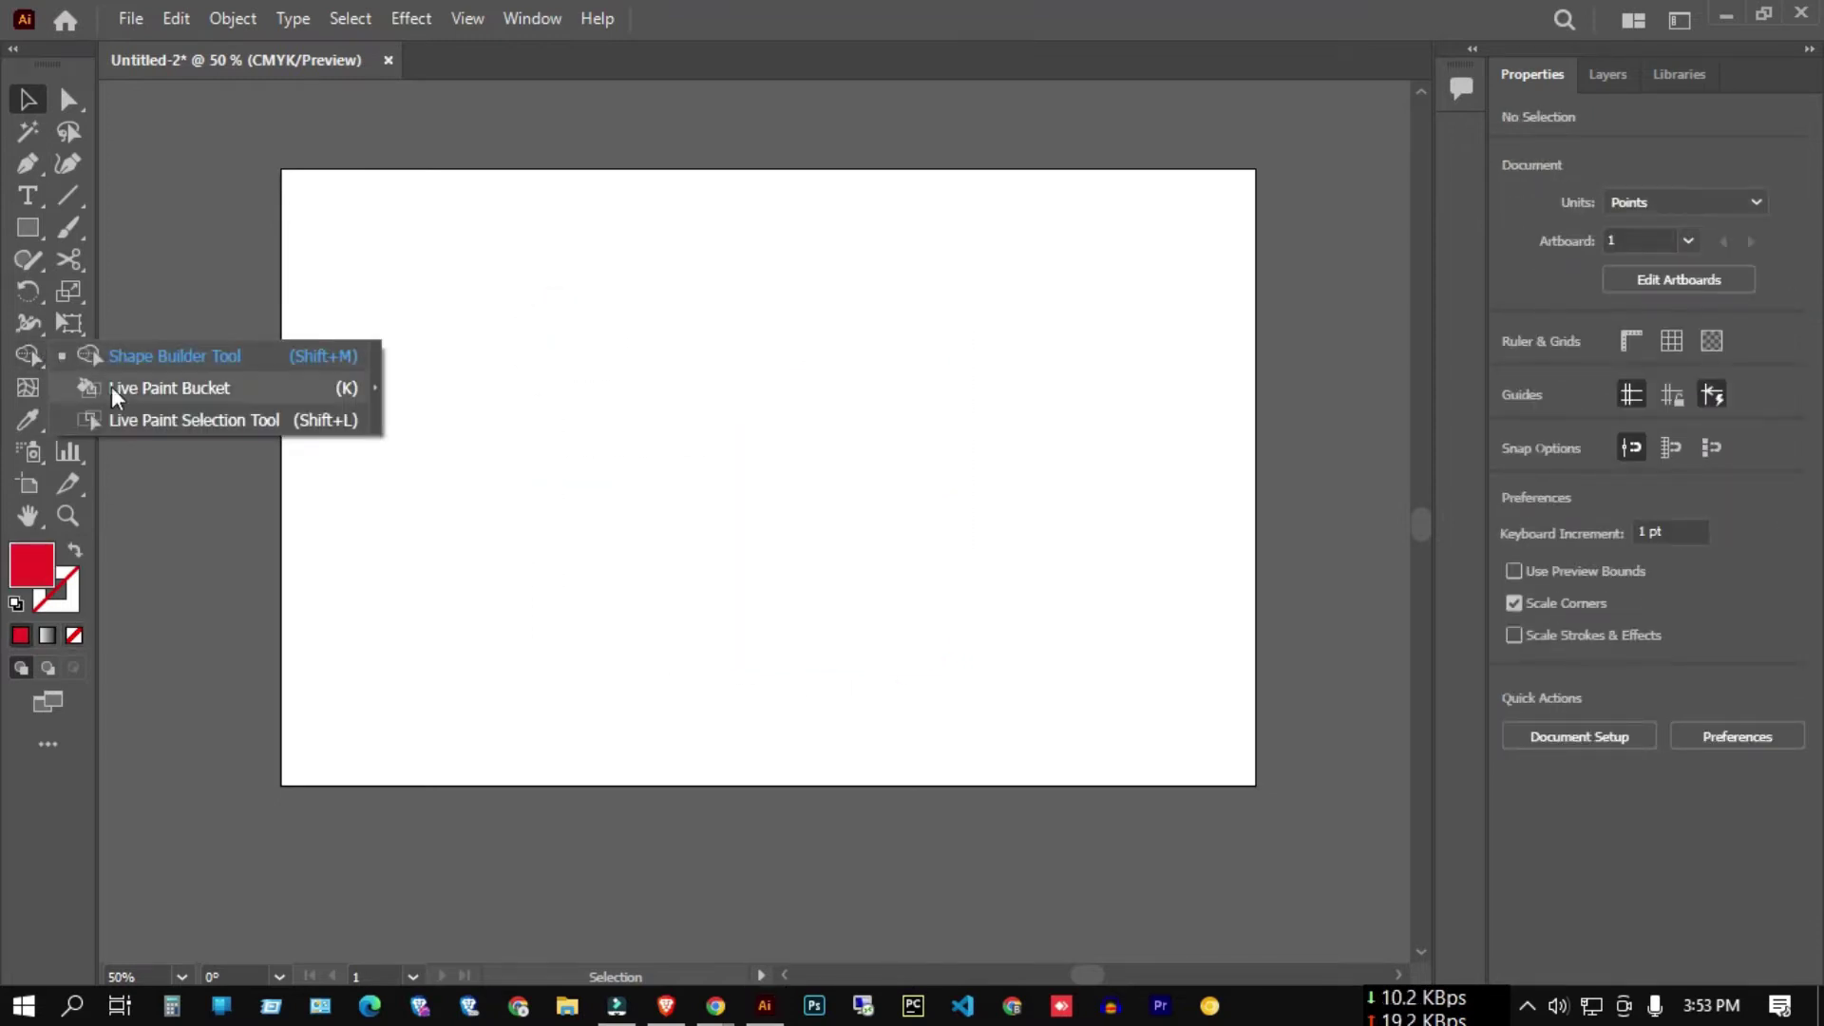
left_click(763, 406)
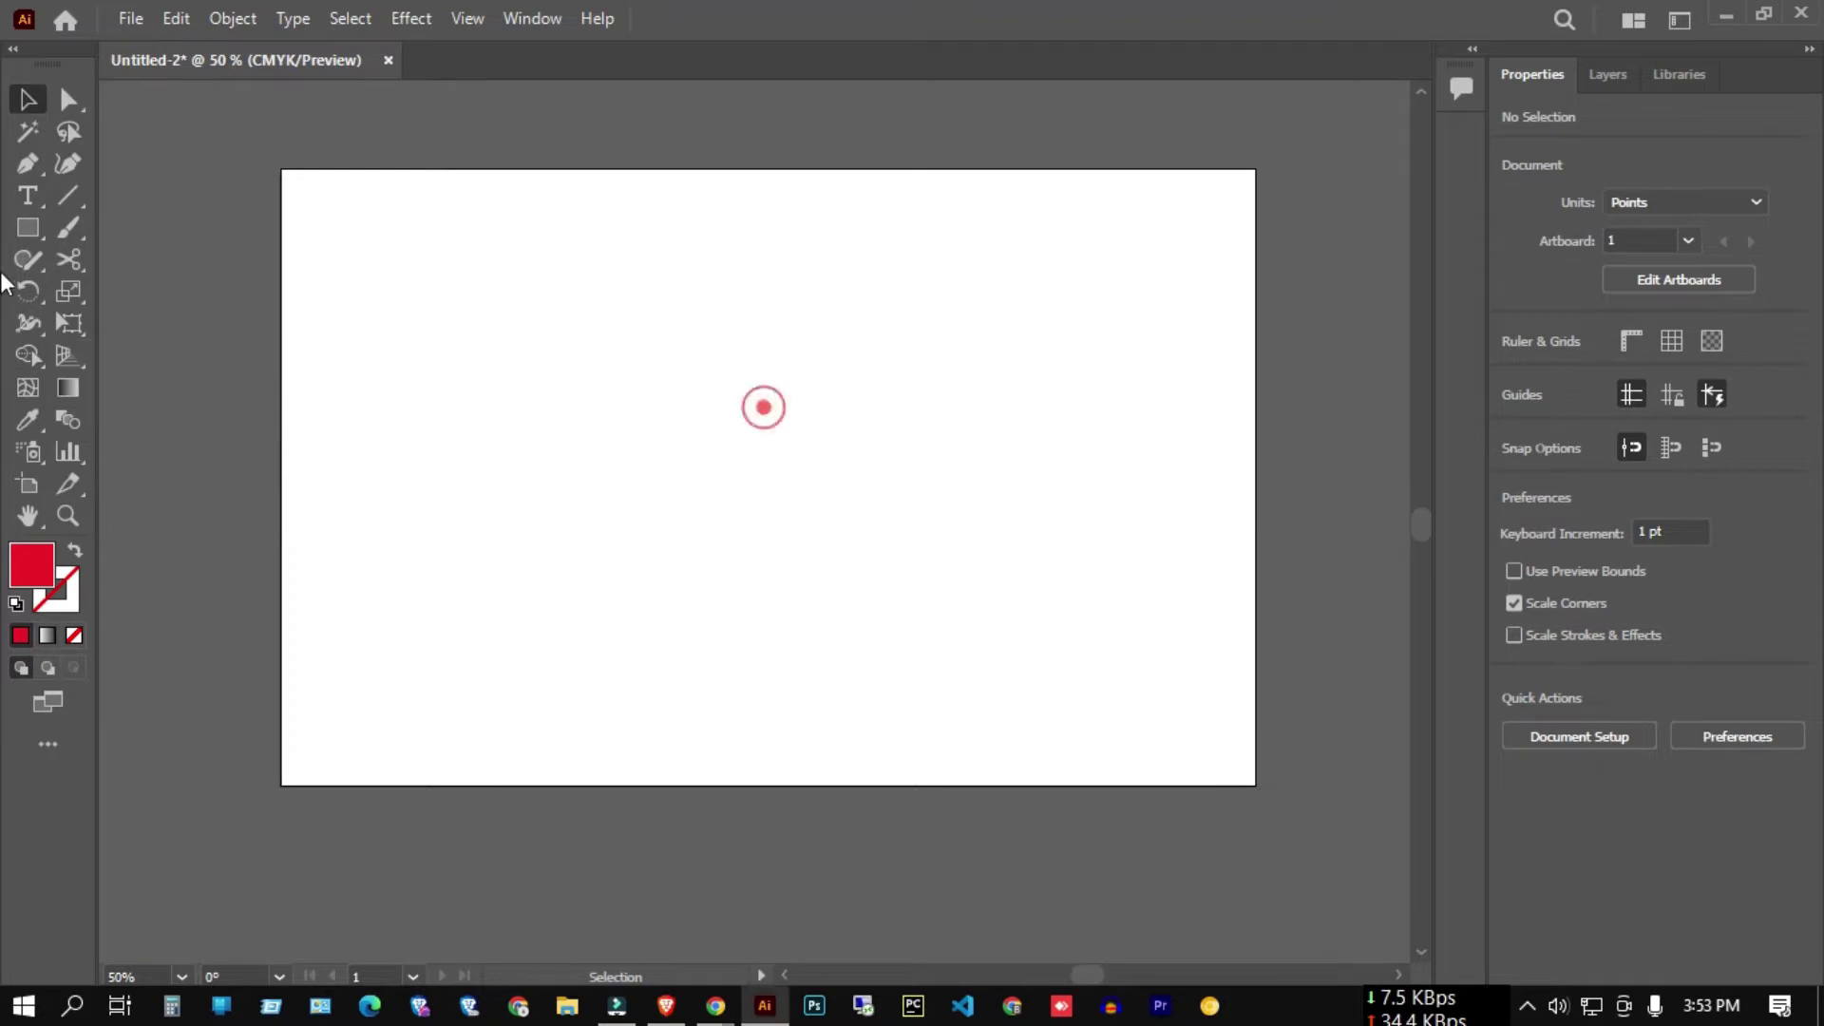
- Draw a solid red circle near the artboard centre with the Ellipse Tool
left_click(38, 224)
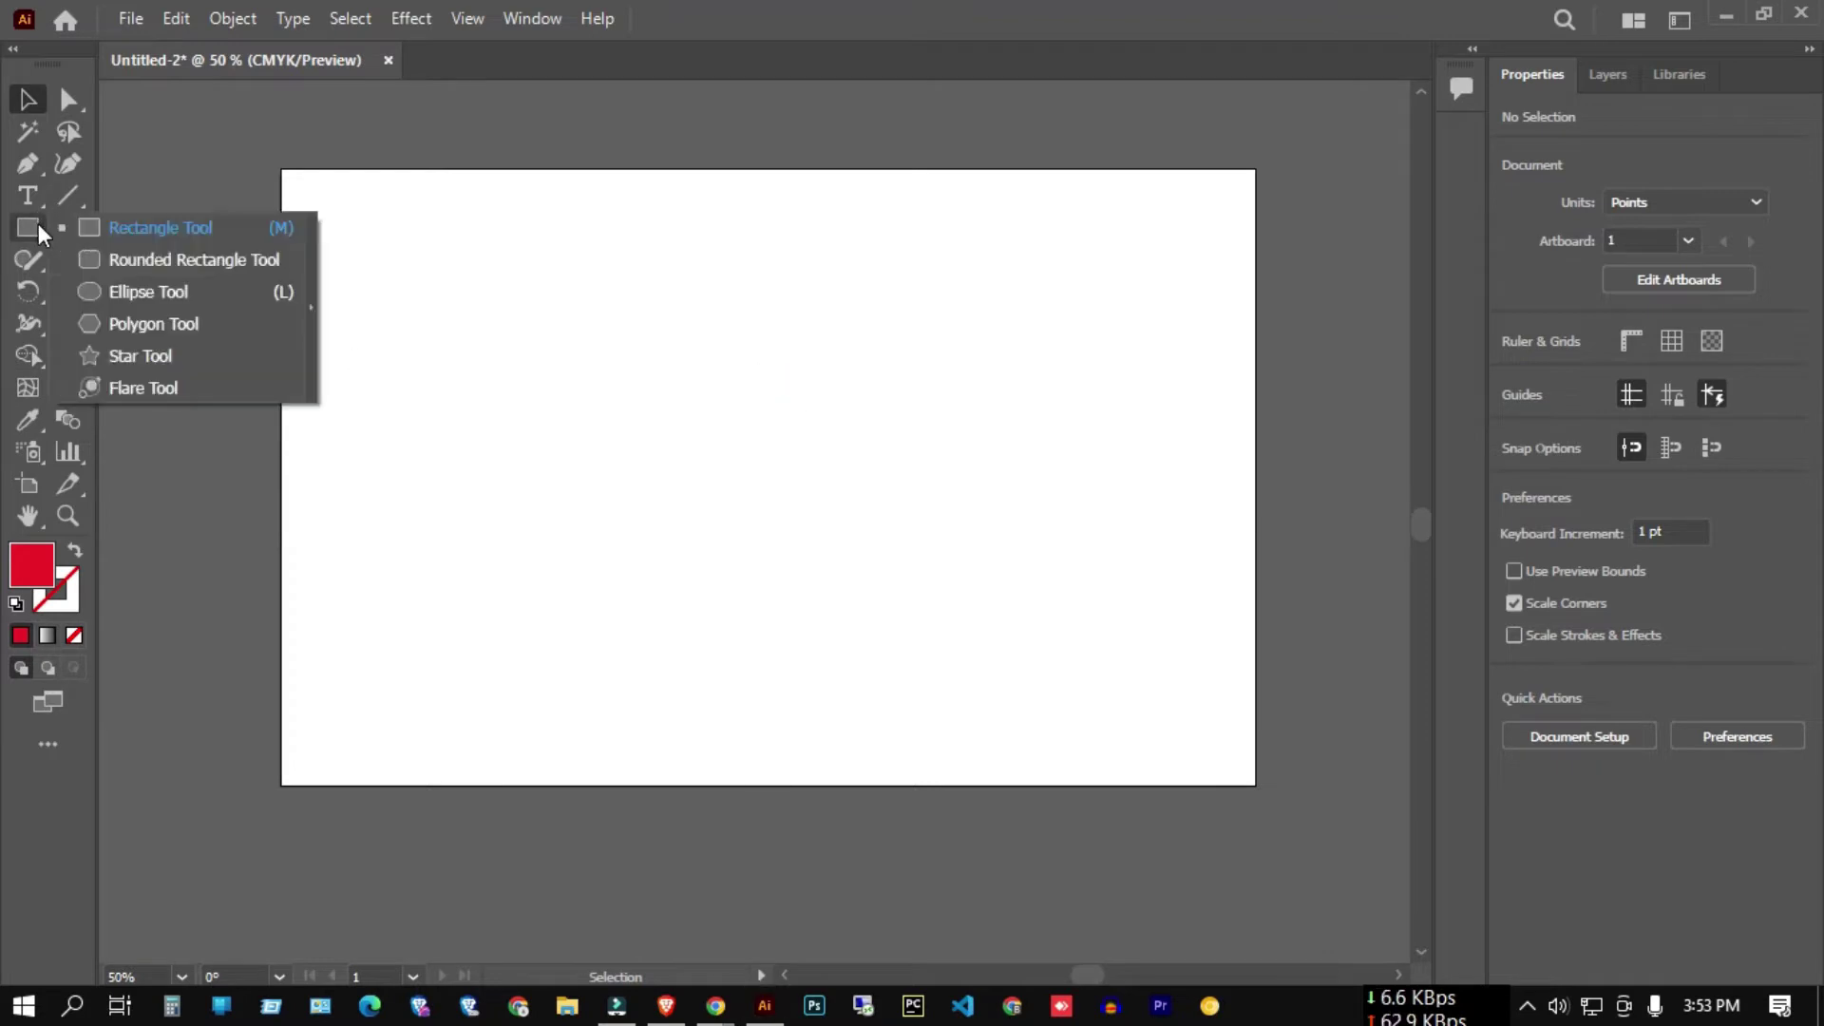
left_click(116, 291)
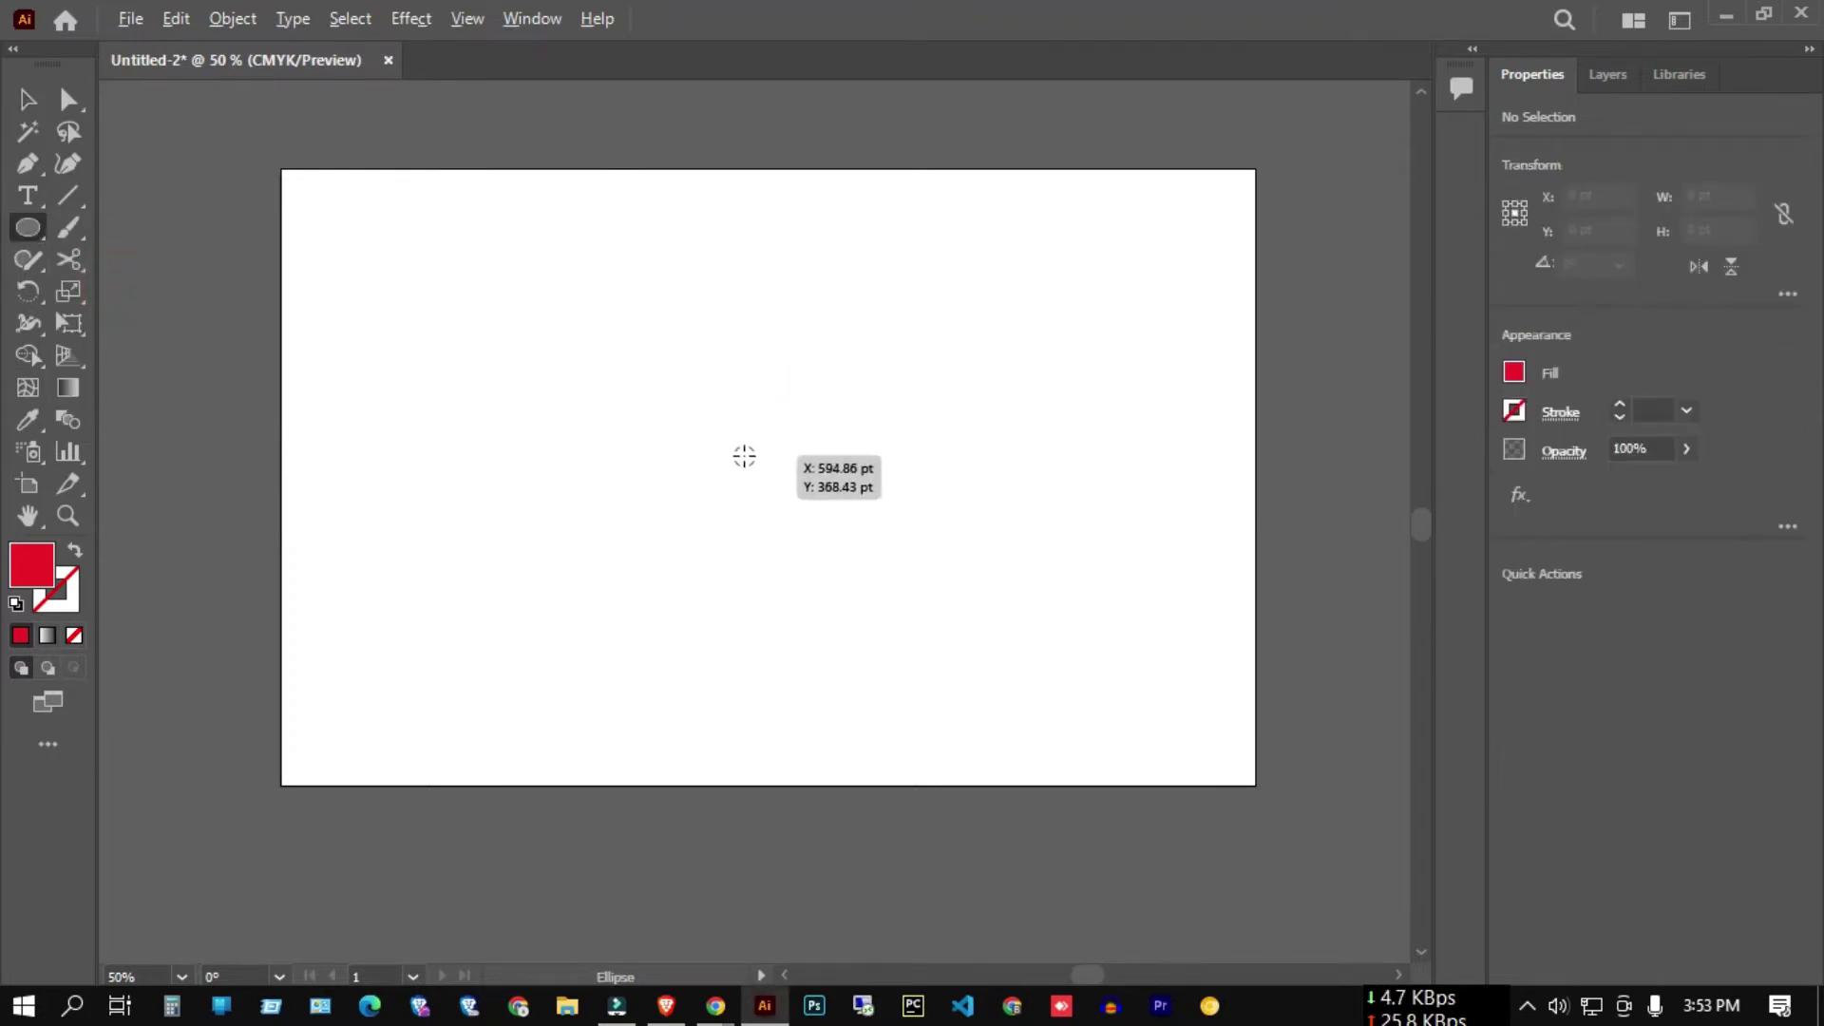
left_click_drag(762, 416, 868, 506)
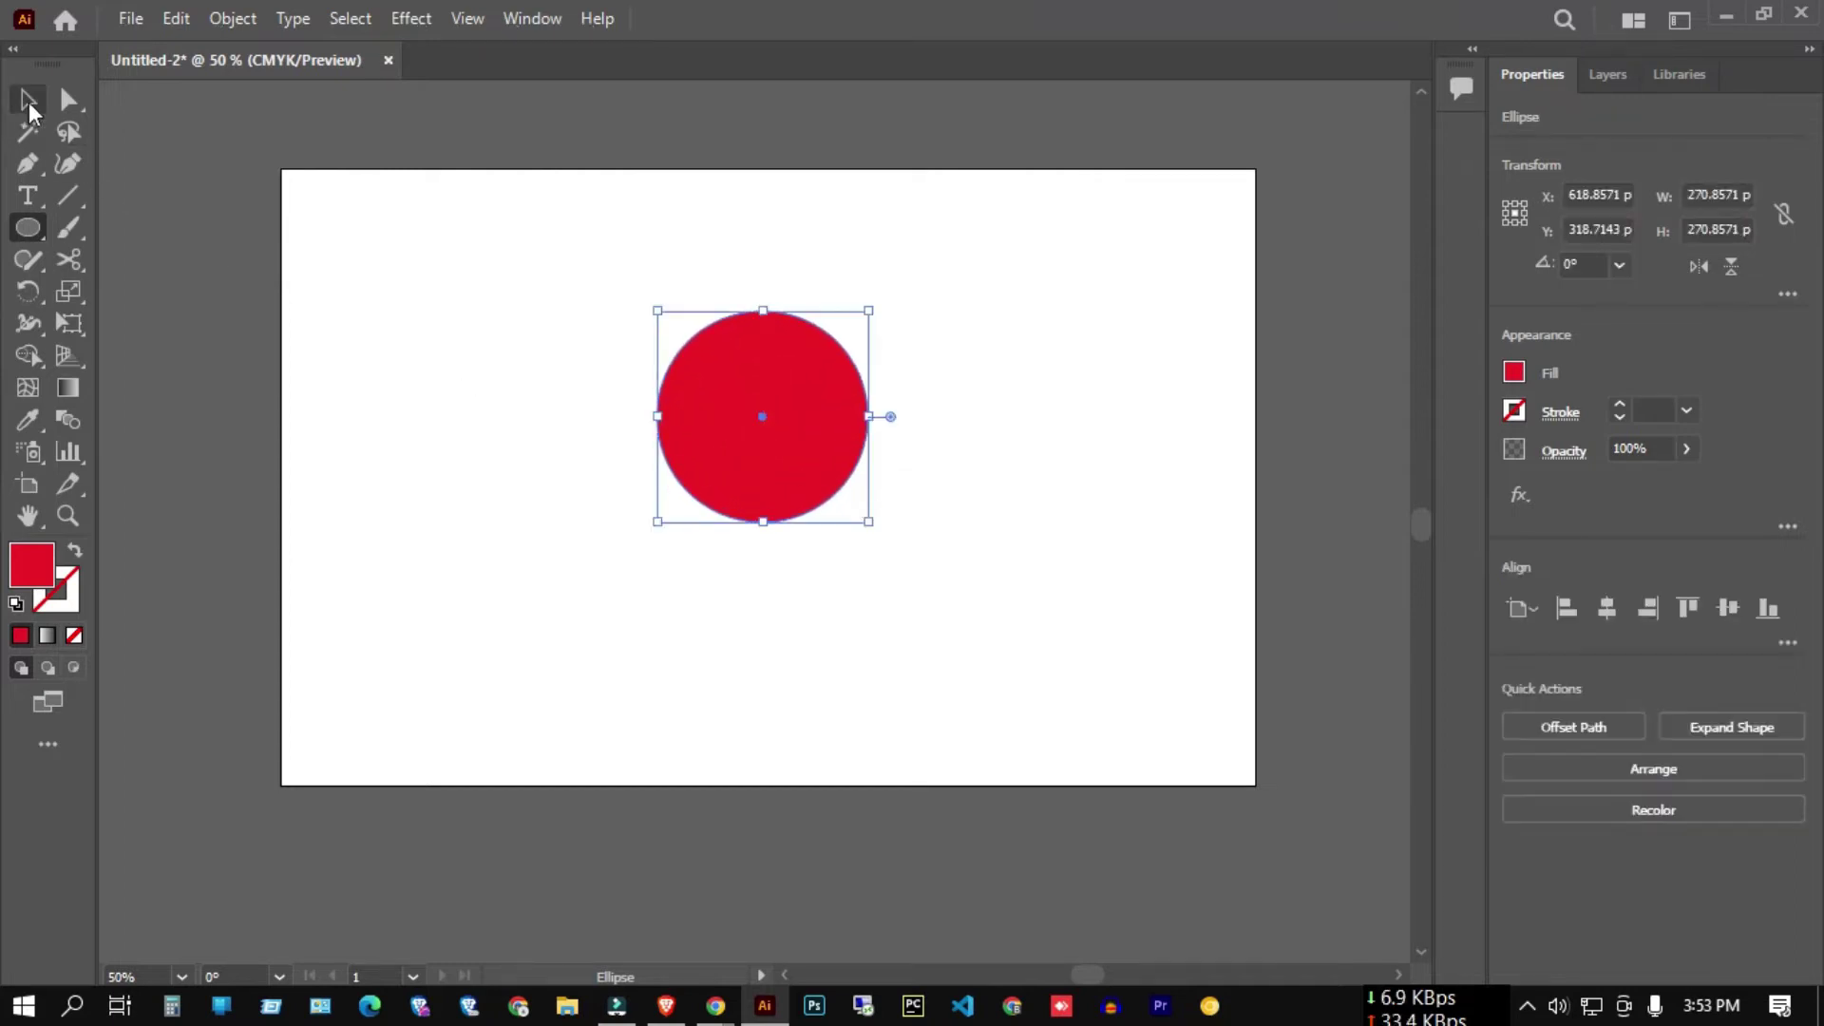
left_click(29, 103)
left_click(589, 277)
- Make the circle a black 3 pt outline with no fill
left_click_drag(521, 226, 833, 342)
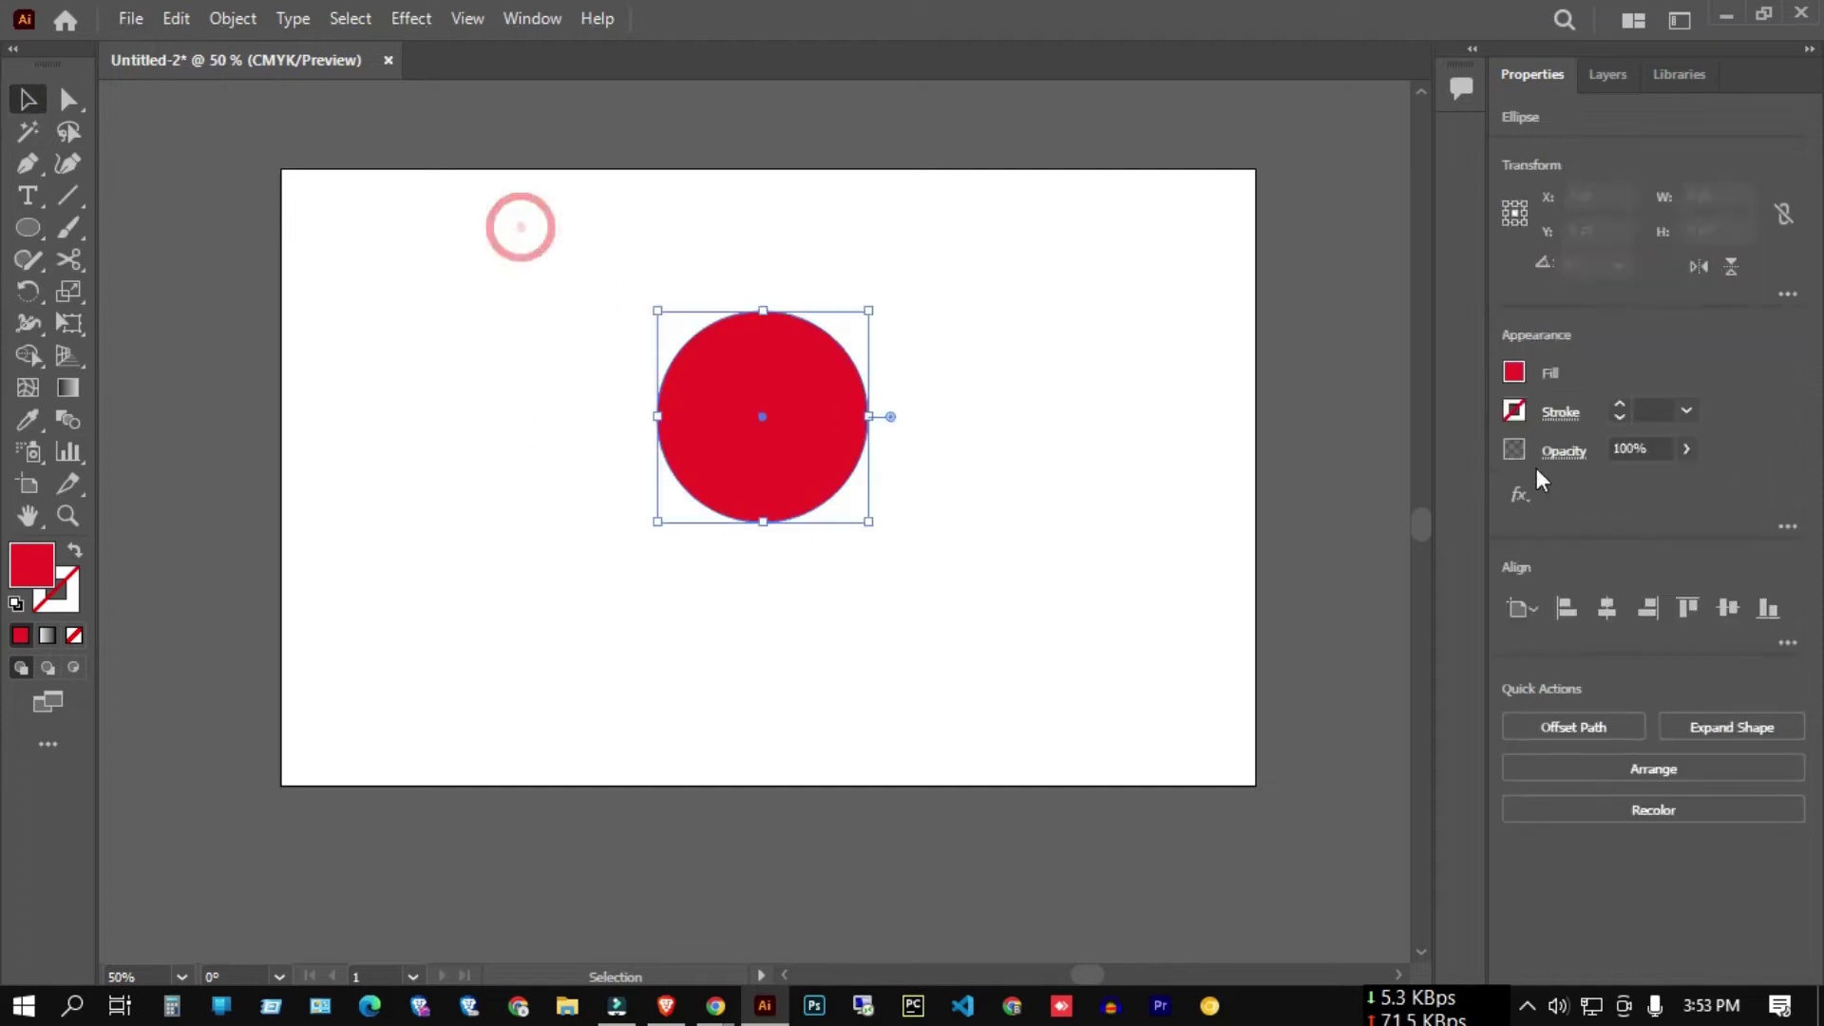
left_click(1513, 371)
left_click(1223, 467)
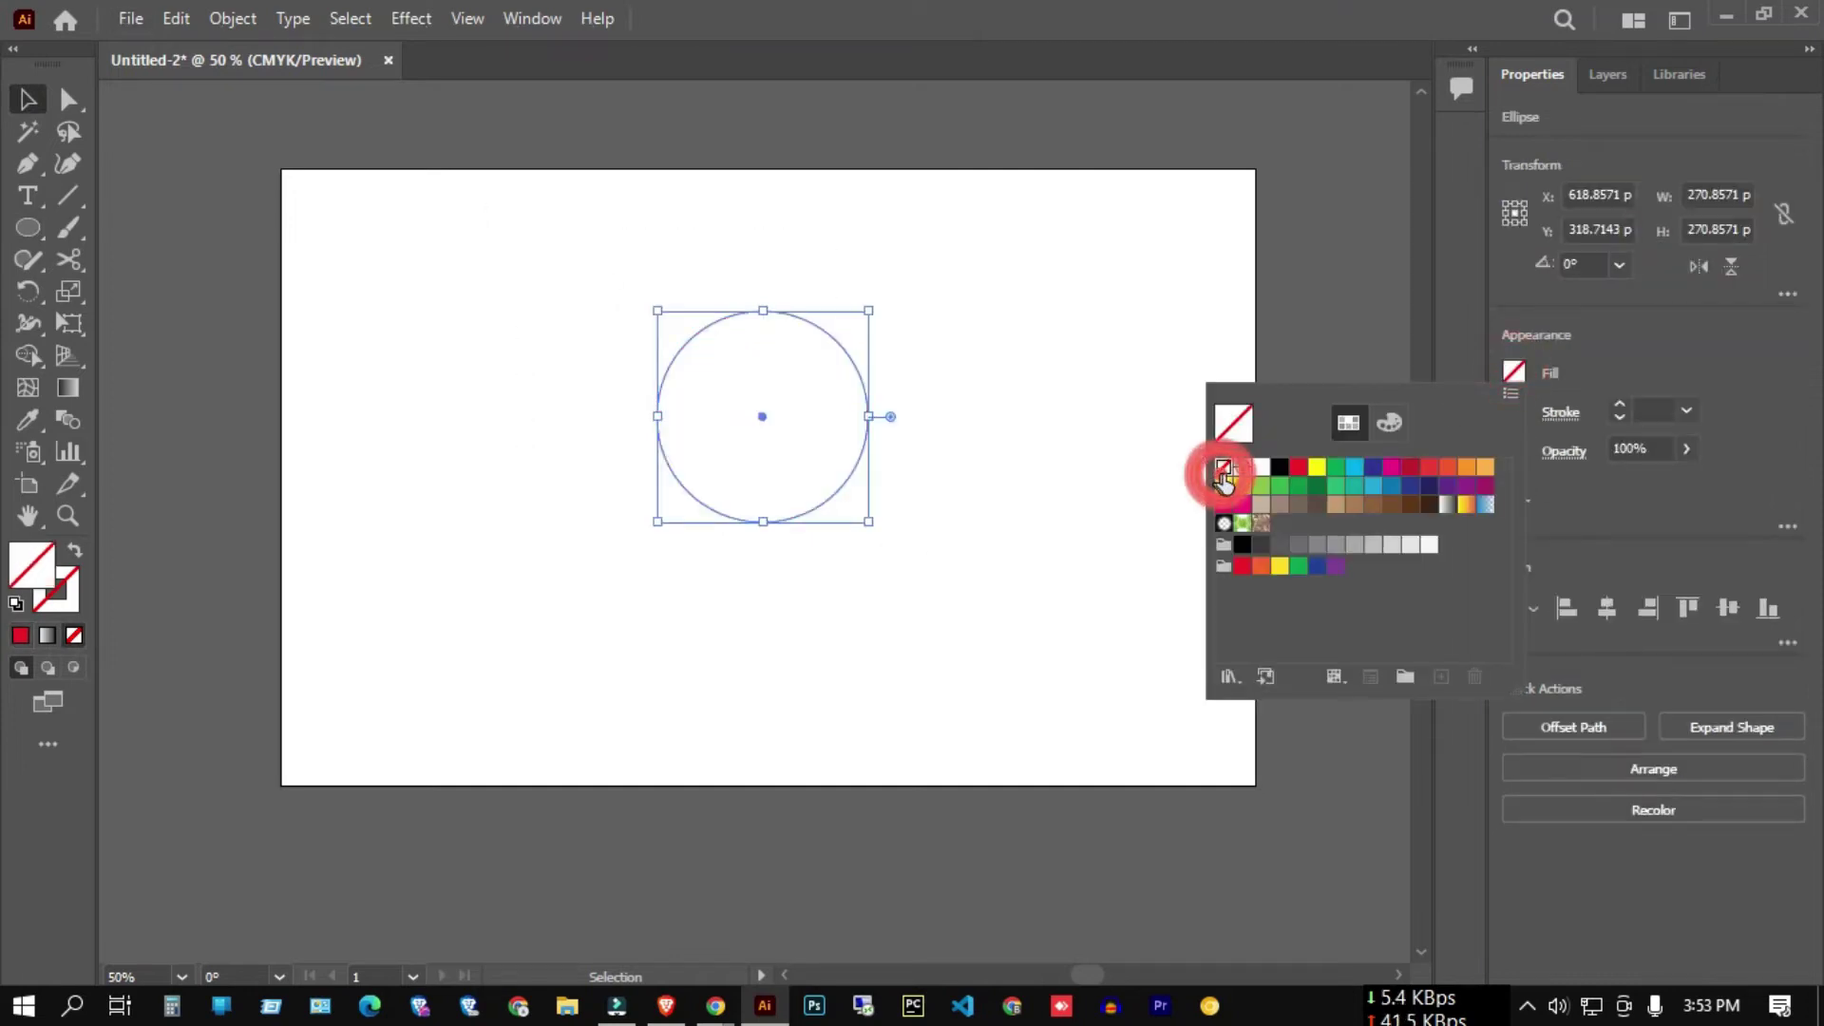
left_click(1651, 367)
left_click(1615, 405)
left_click(1614, 403)
left_click(1152, 406)
- Alt-drag copies of the circle into a cross-shaped cluster of five overlapping circles
mouse_move(460, 248)
left_mouse_down()
mouse_move(800, 459)
mouse_move(871, 416)
mouse_move(766, 513)
left_mouse_up()
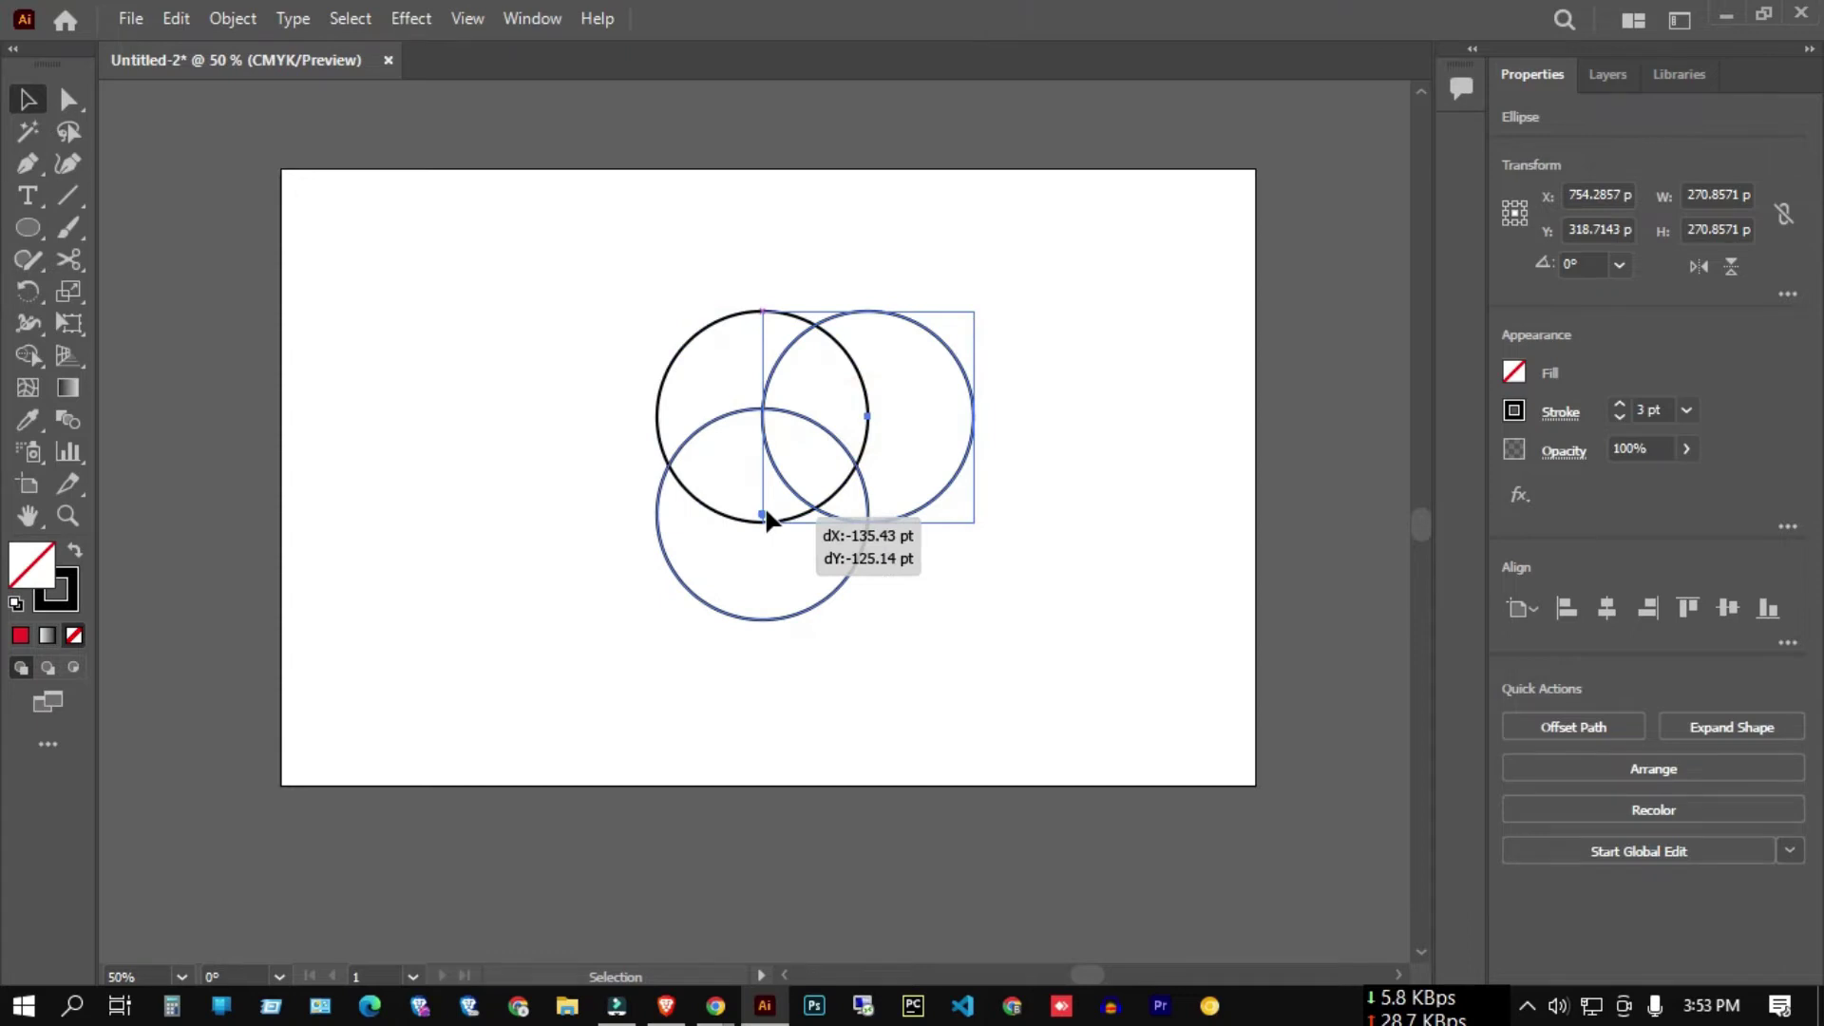
left_click_drag(765, 514, 683, 327)
left_click(505, 323)
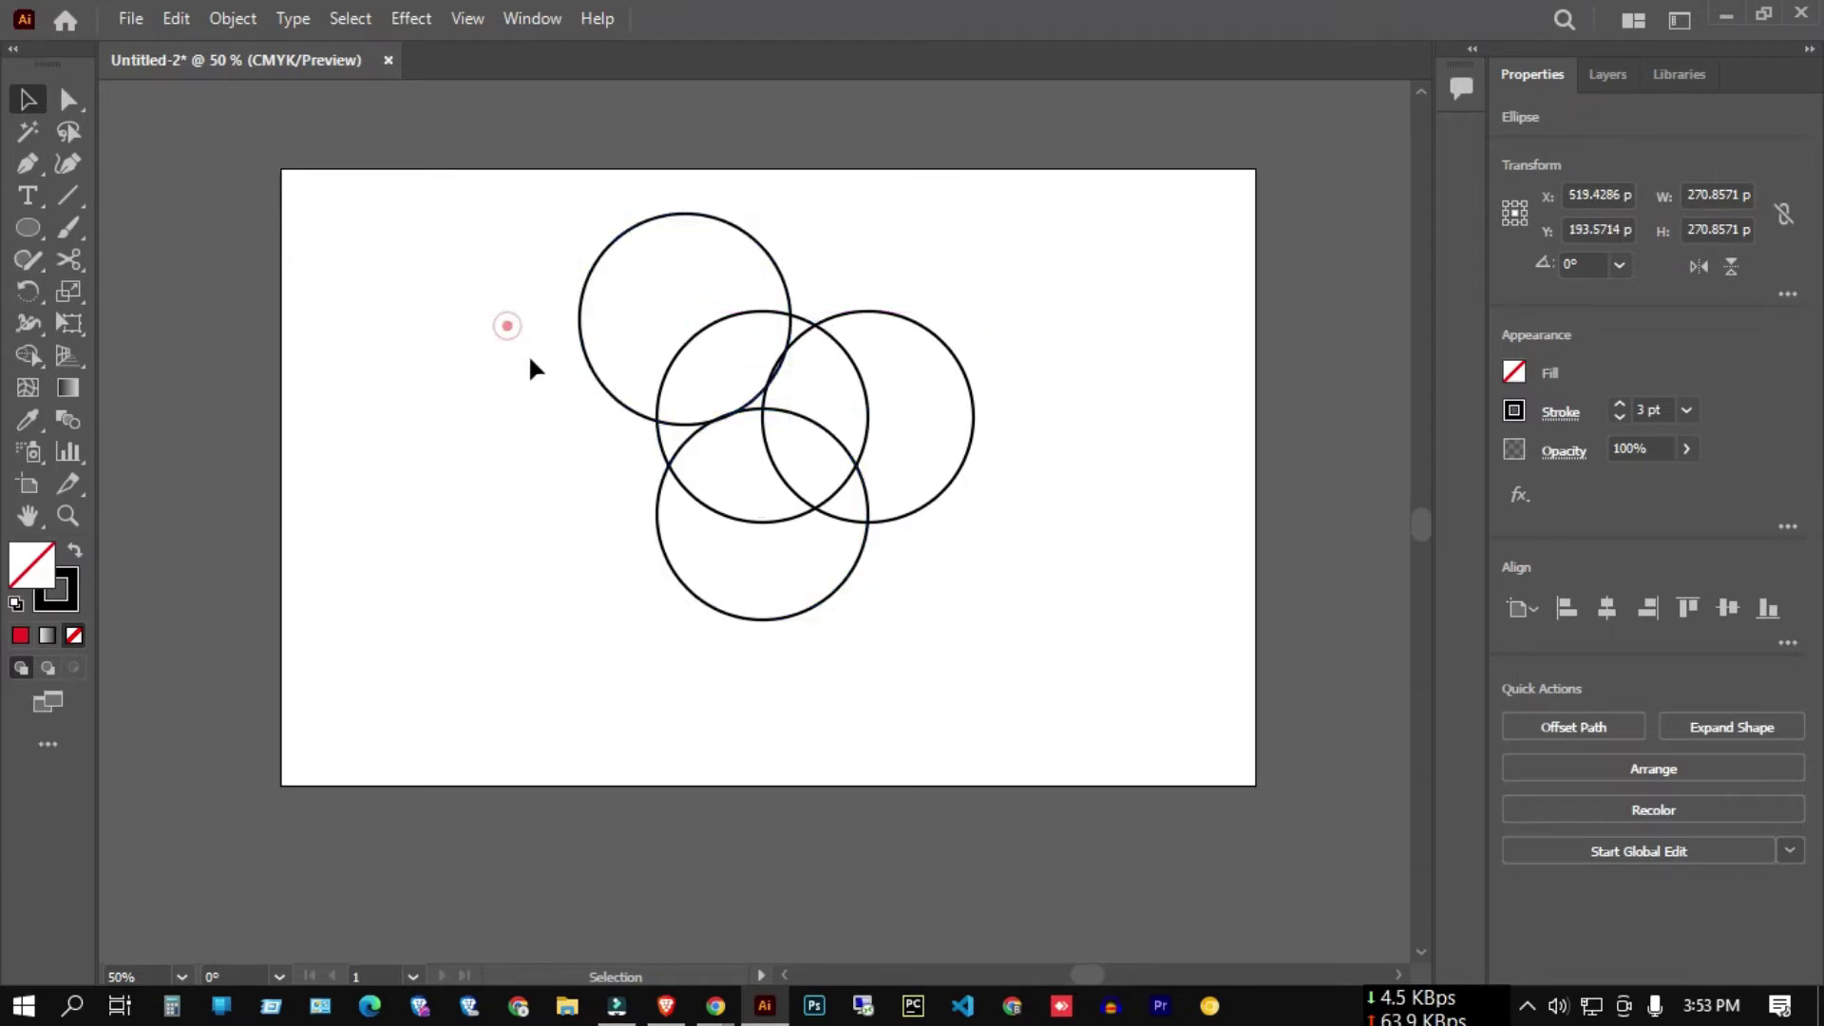
mouse_move(696, 423)
left_mouse_down()
mouse_move(653, 541)
mouse_move(670, 551)
left_mouse_up()
left_click(978, 557)
left_click_drag(777, 275, 858, 255)
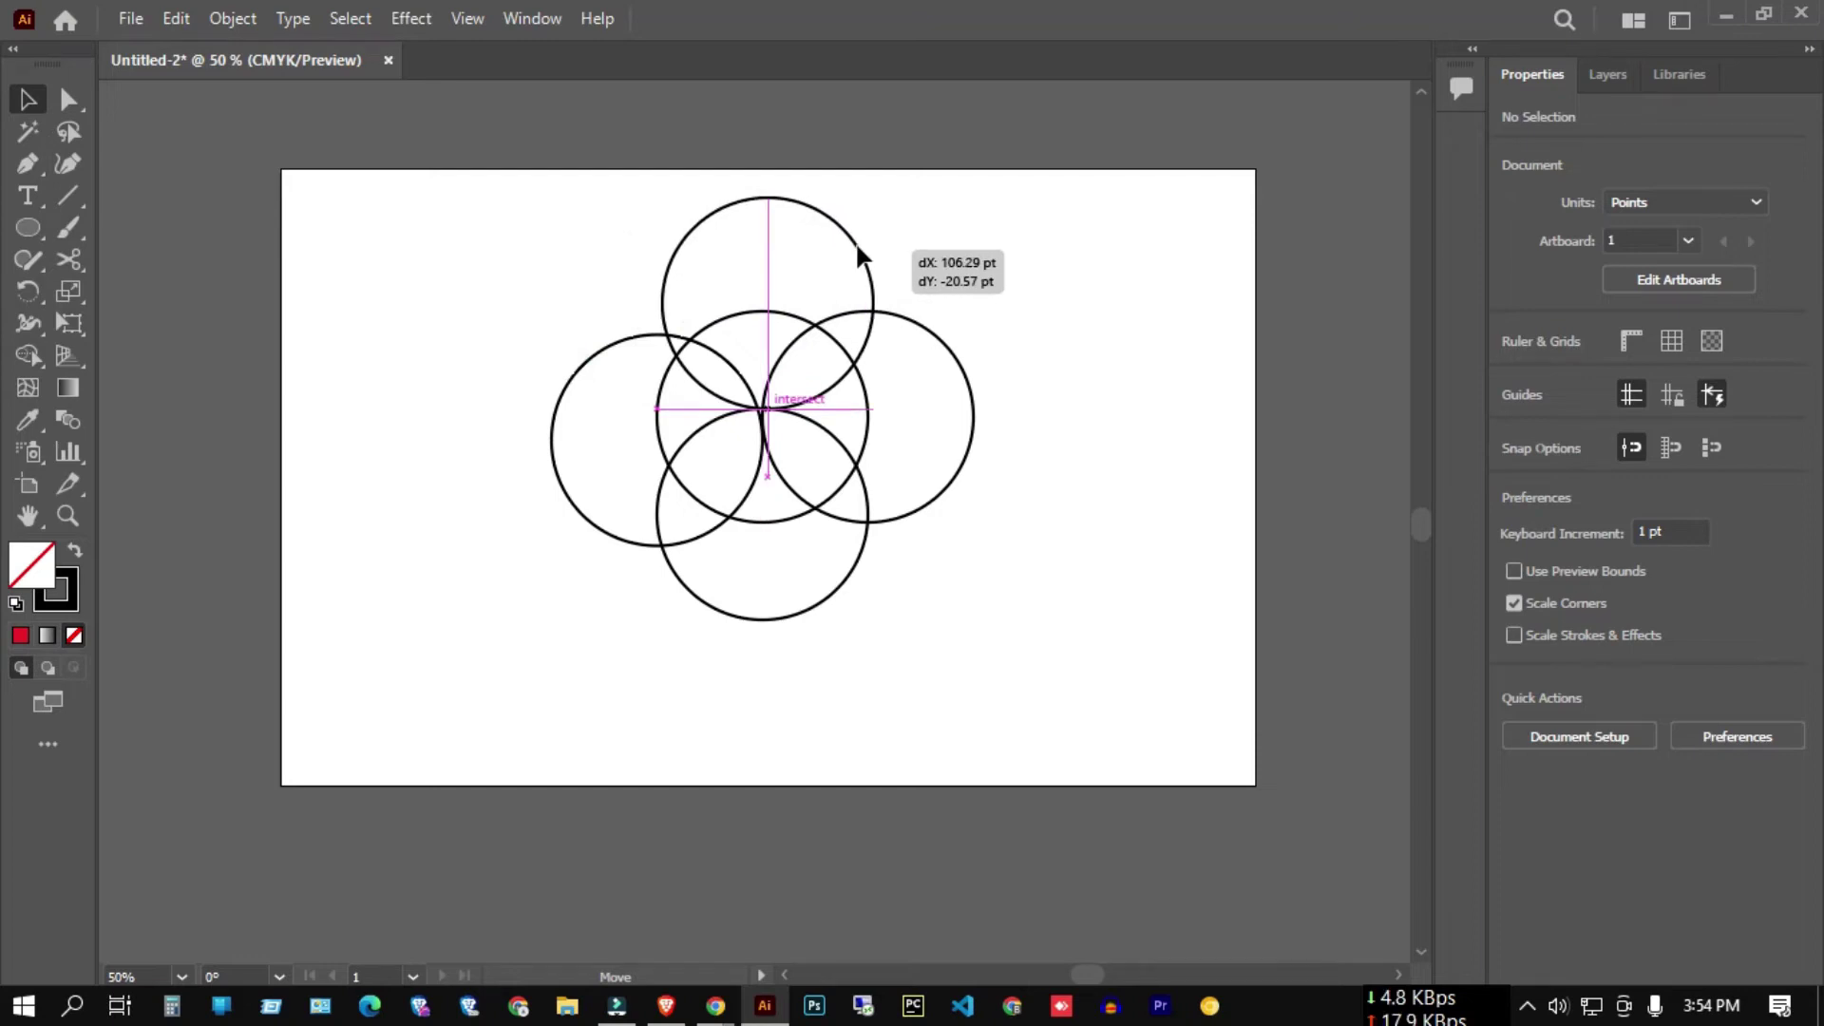
left_click_drag(858, 255, 858, 254)
left_click(1120, 276)
scroll(902, 523, "down", 1, "alt")
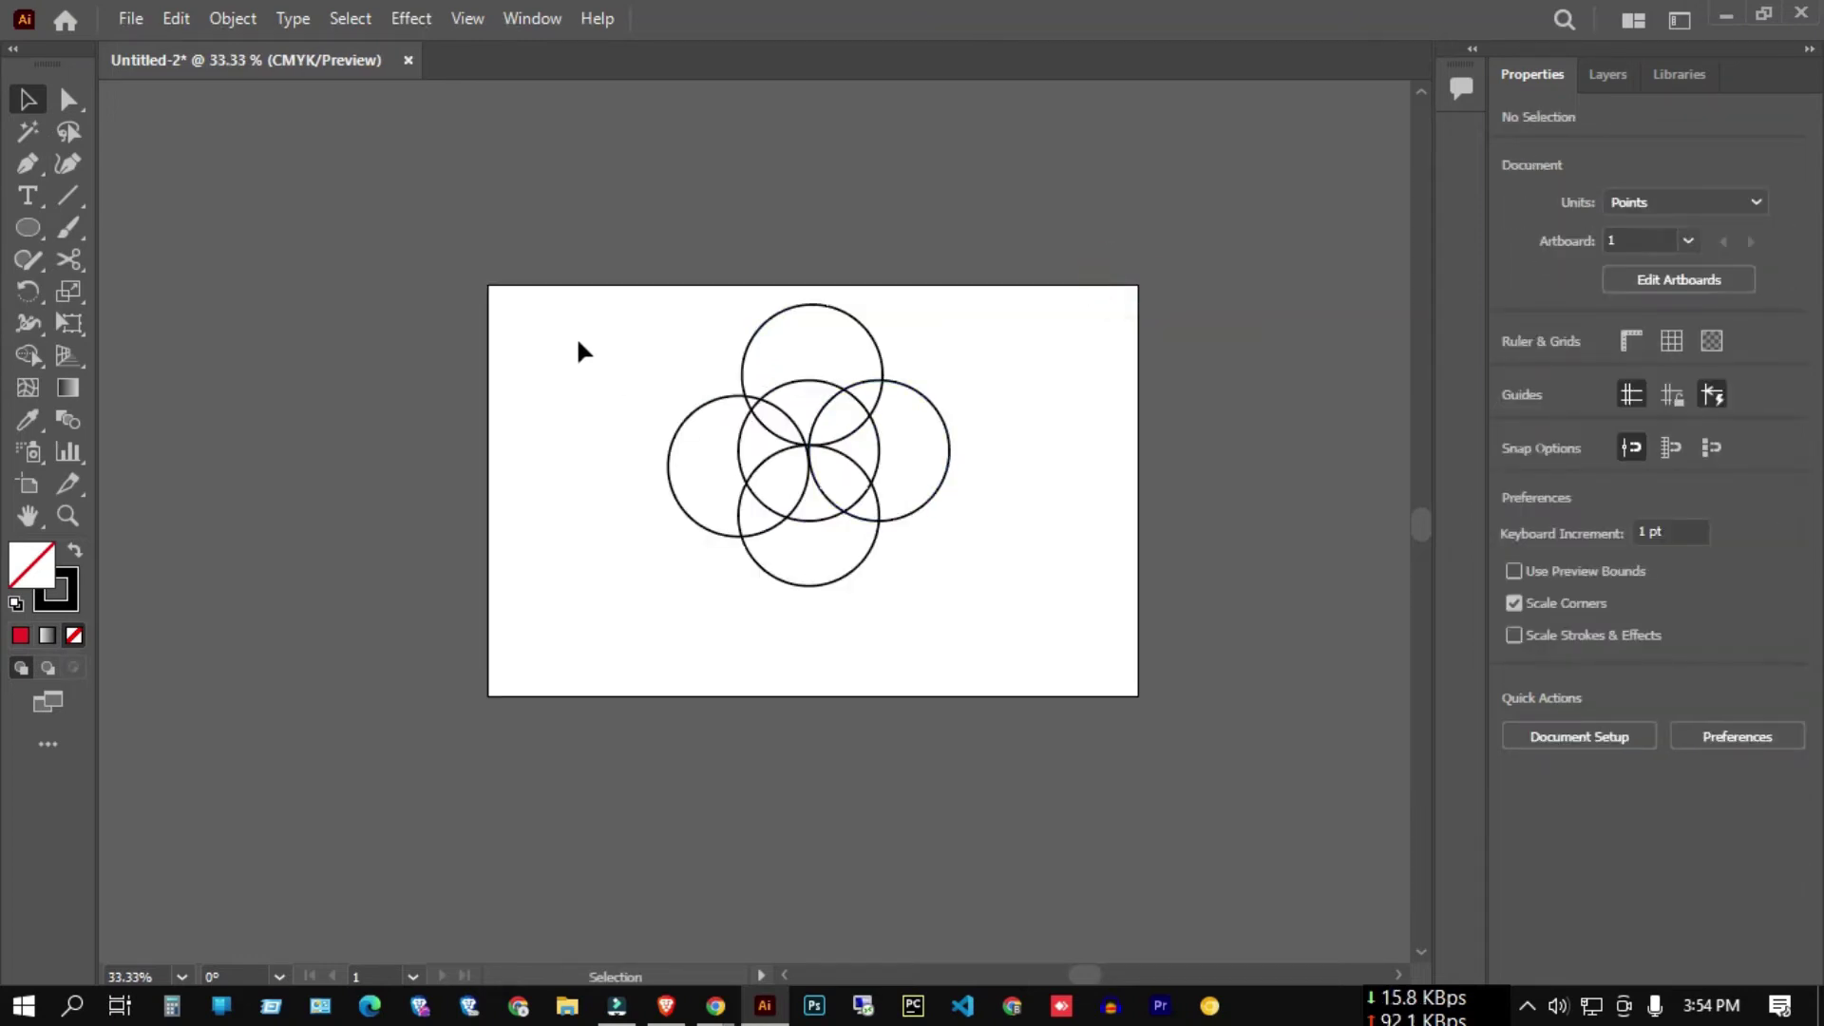
left_click_drag(562, 315, 1061, 593)
scroll(1057, 586, "up", 2, "alt")
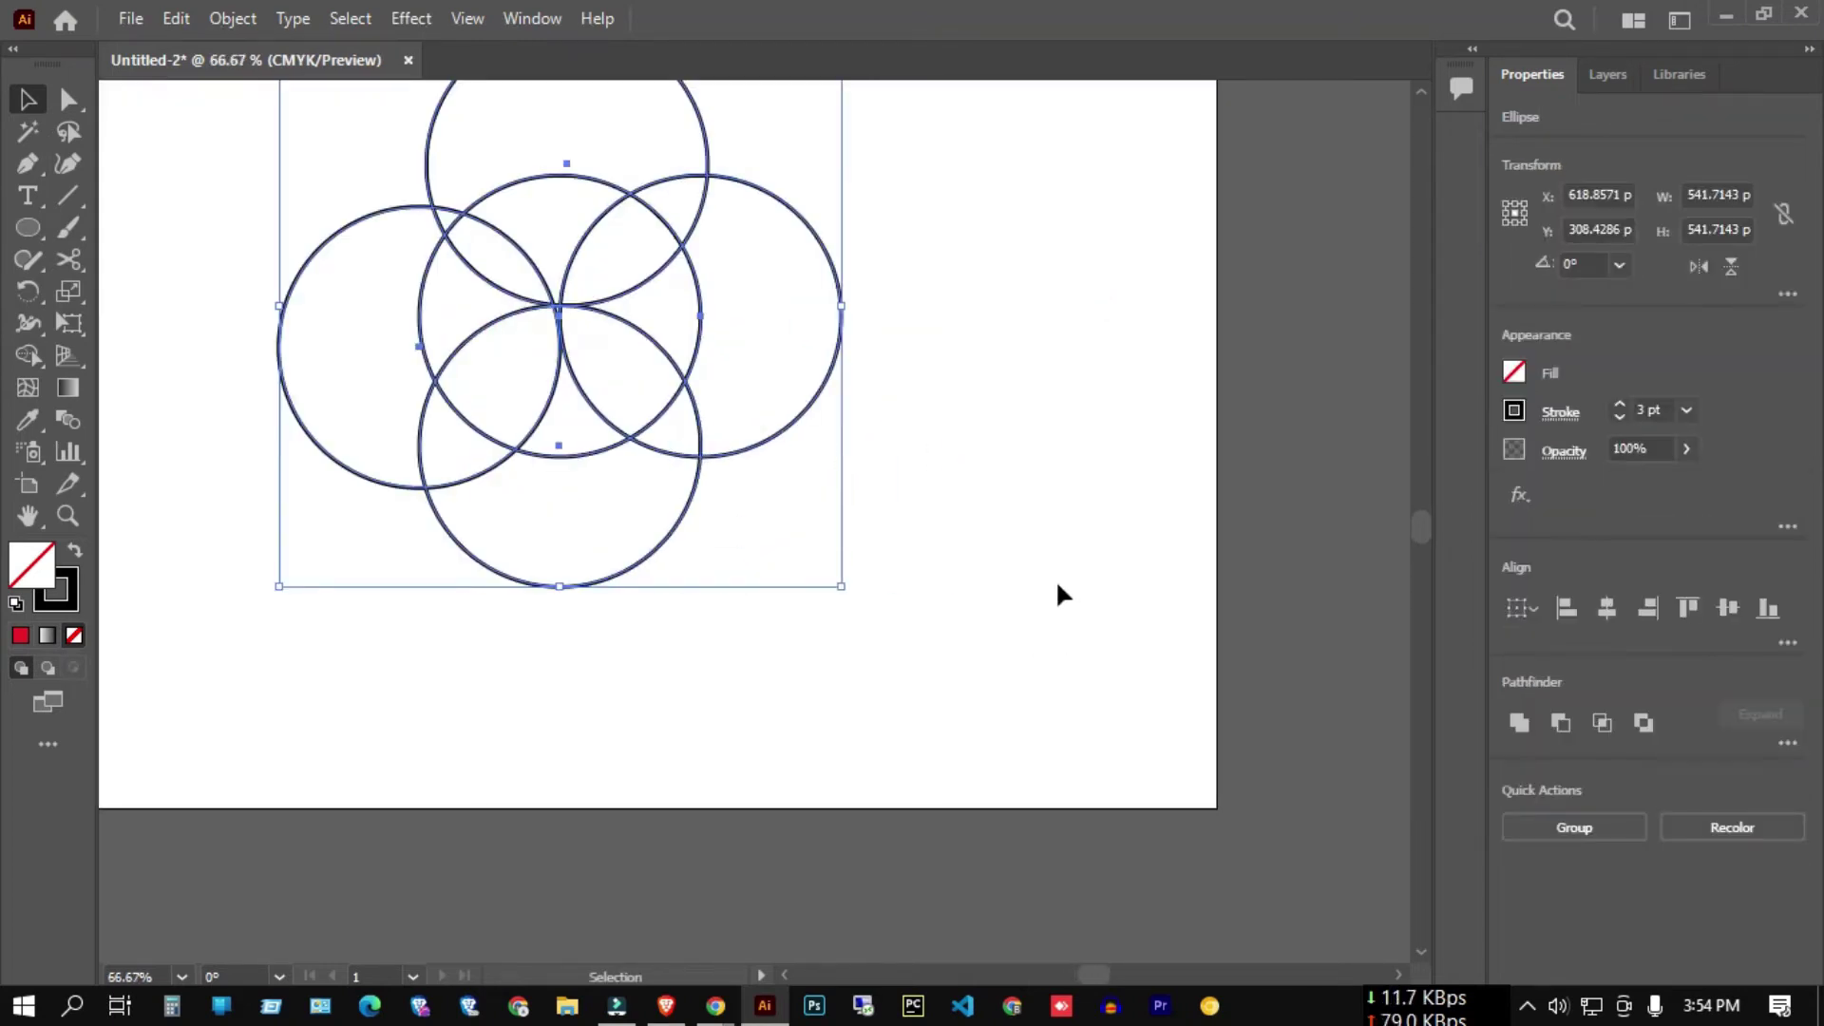
scroll(1018, 646, "up", 1)
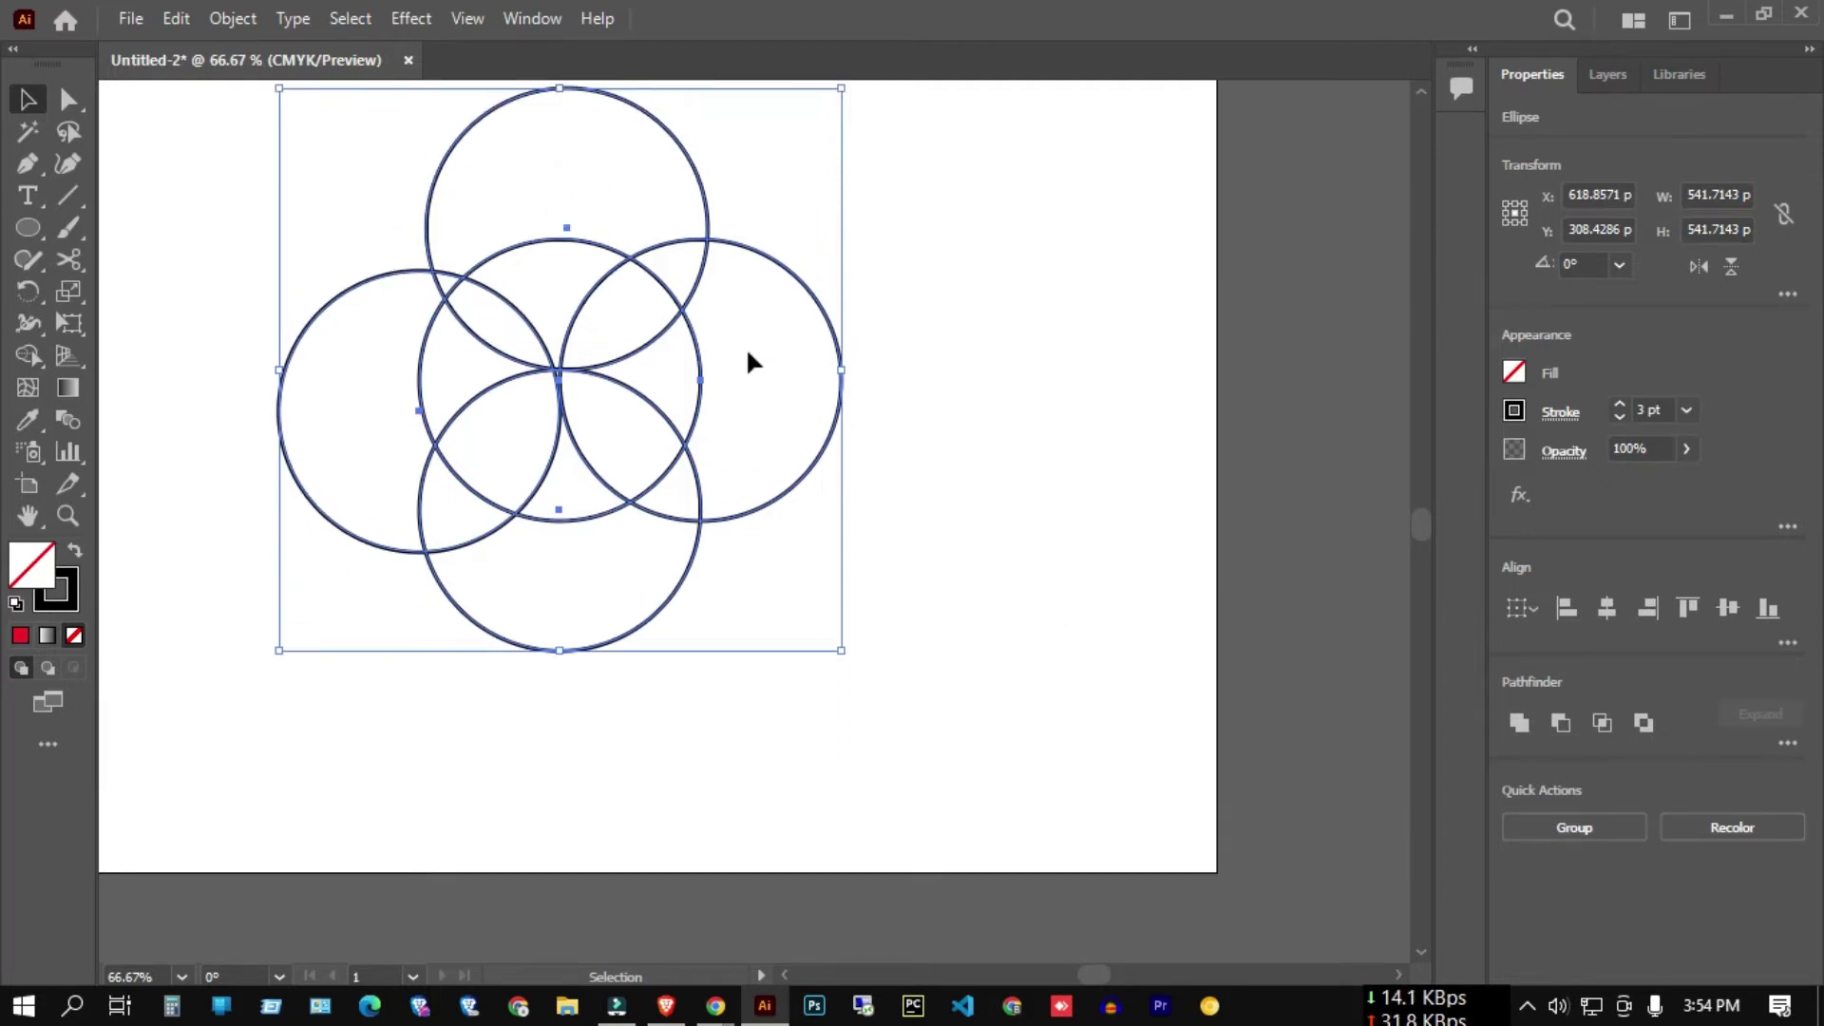
left_click(1006, 363)
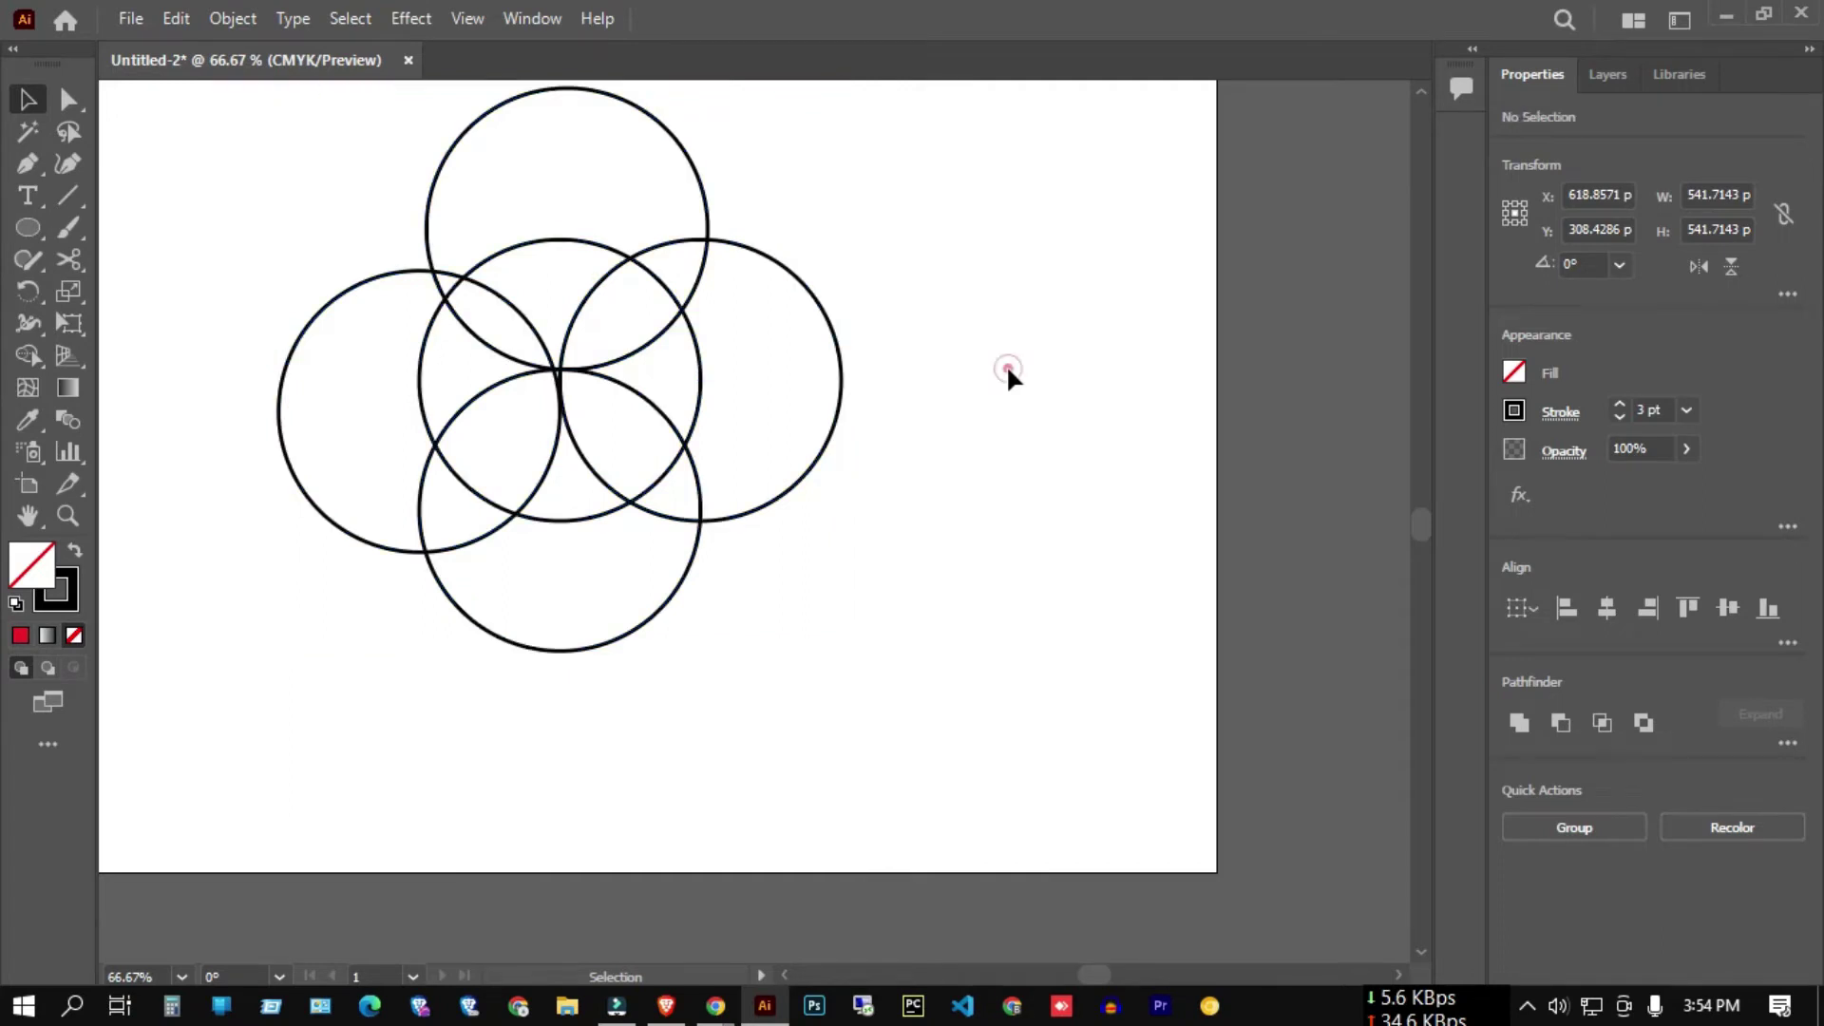
left_click_drag(370, 112, 651, 238)
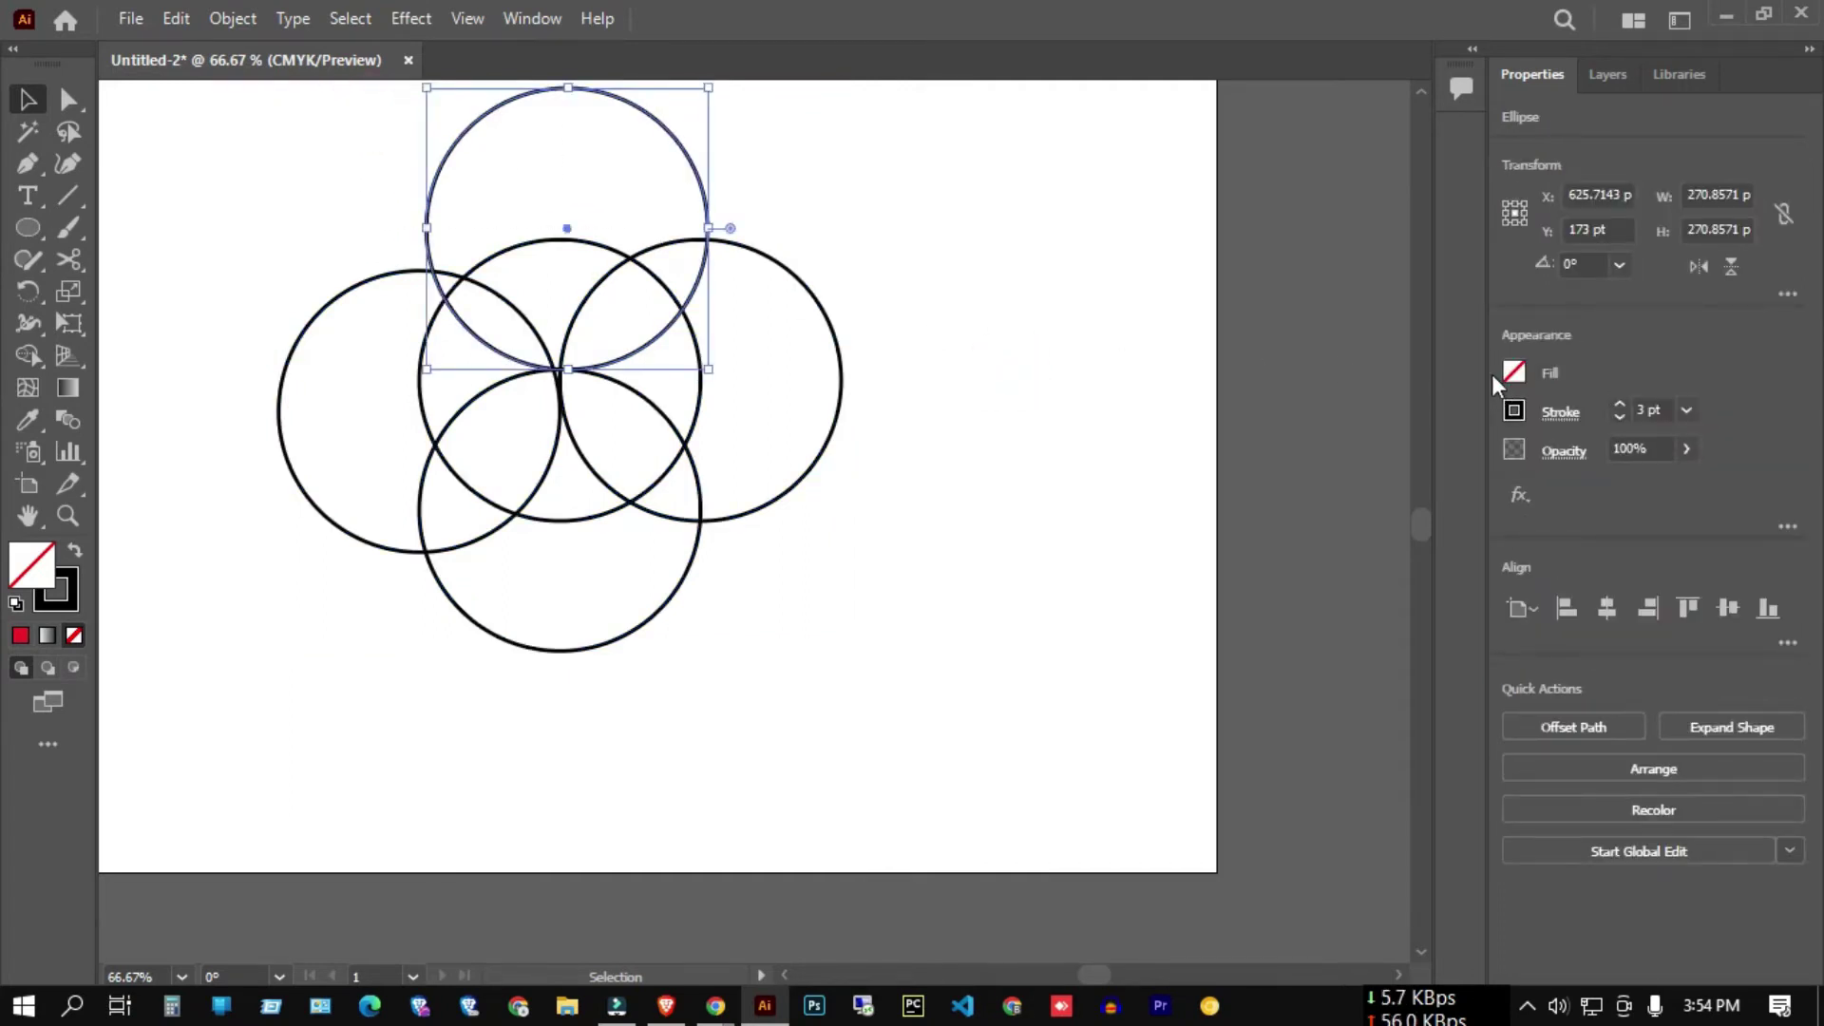
left_click(1510, 375)
left_click(1294, 470)
key("Escape")
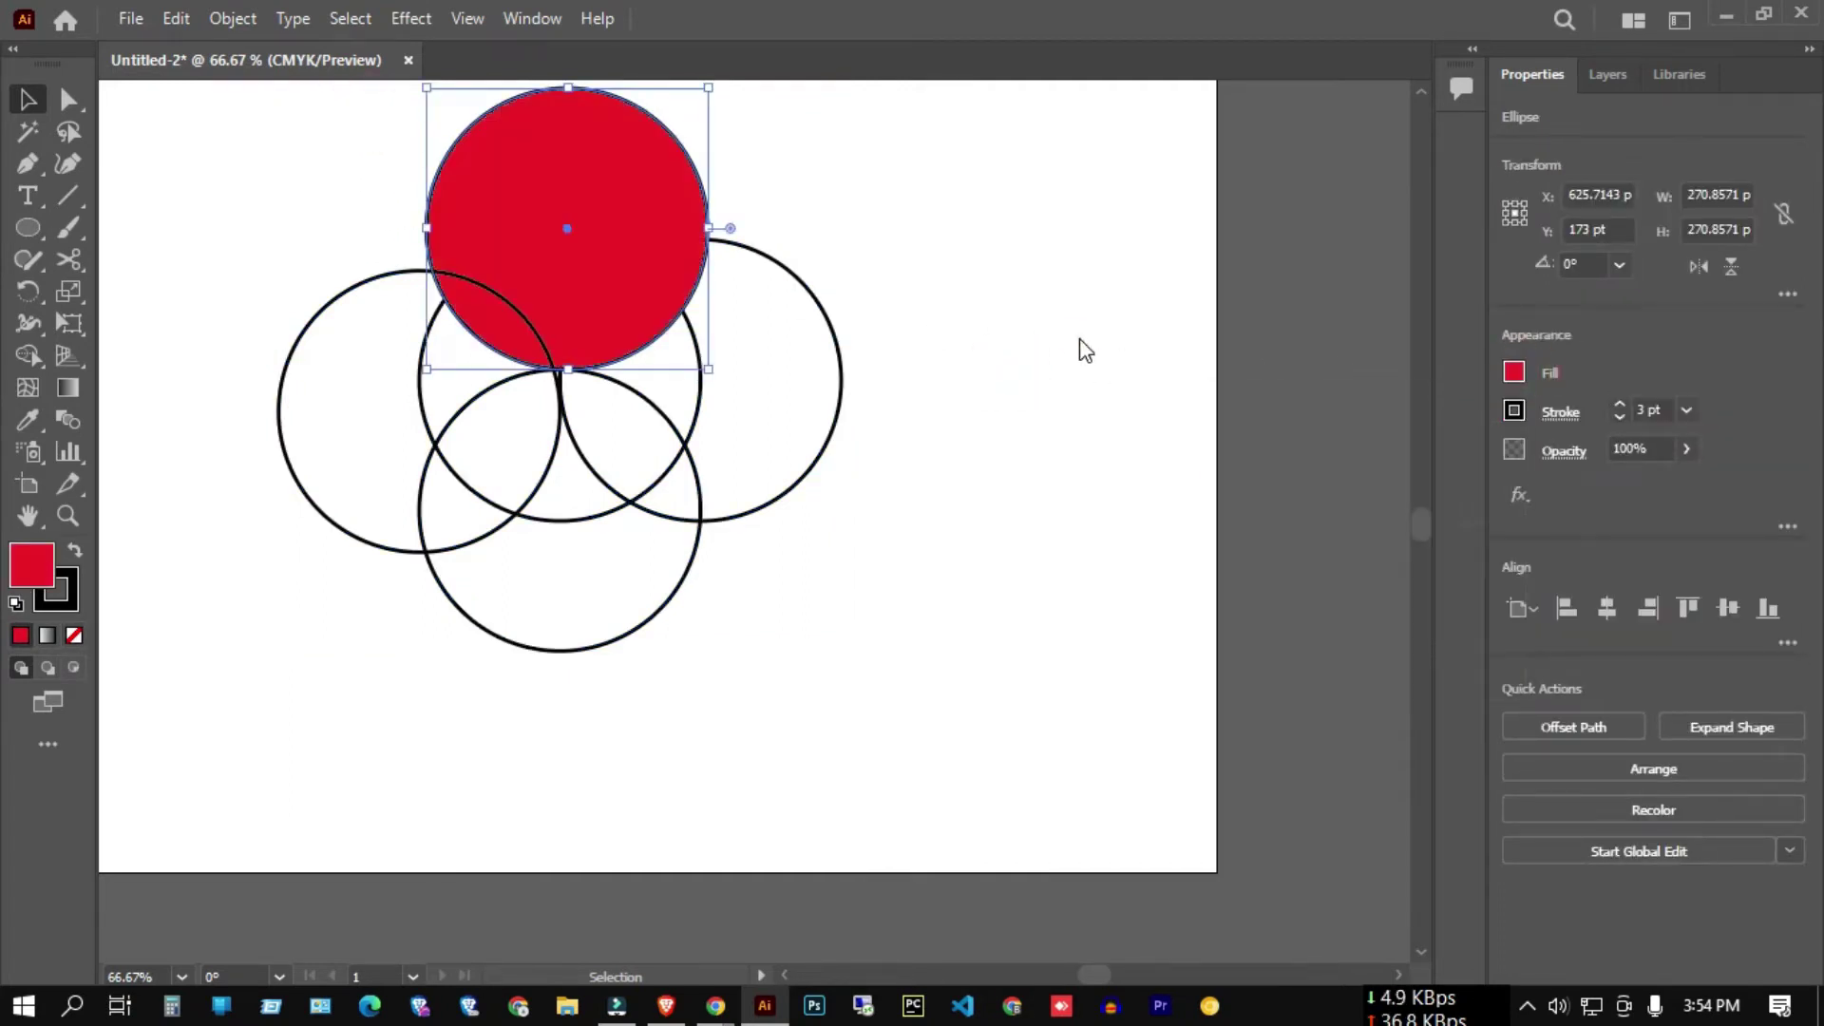
left_click(1072, 348)
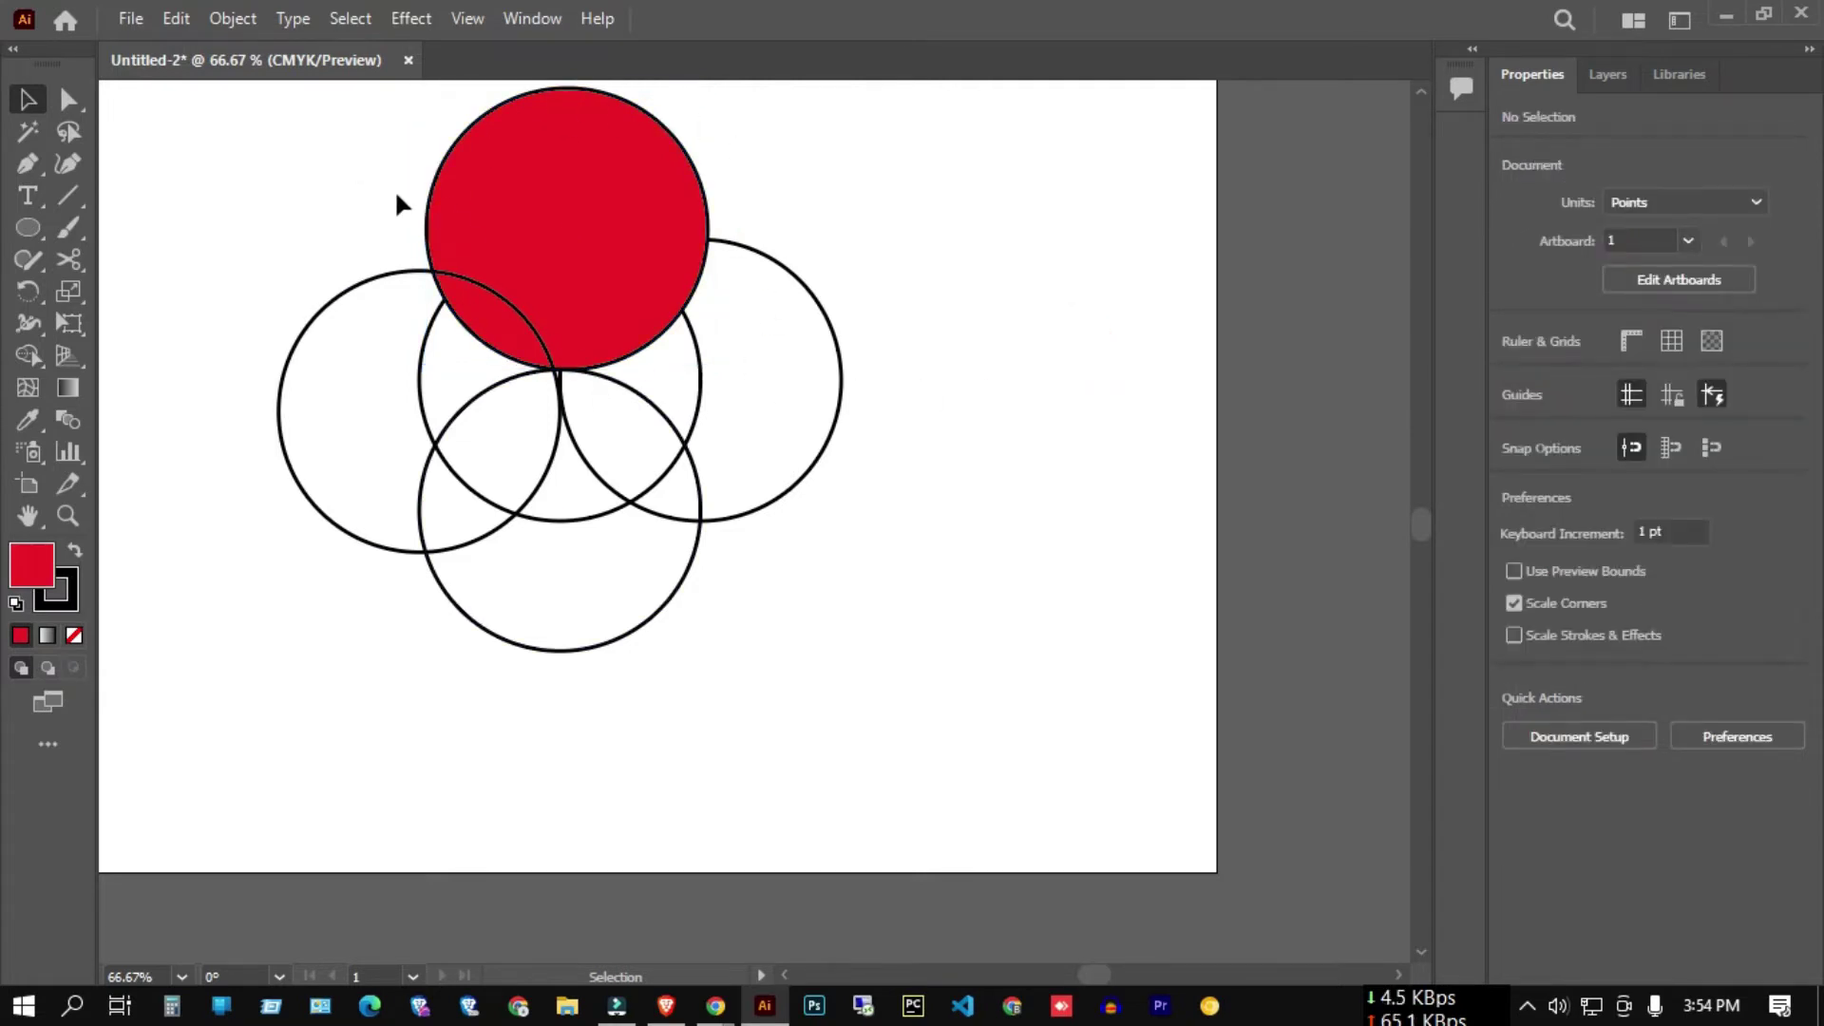
left_click(460, 212)
left_click(1513, 371)
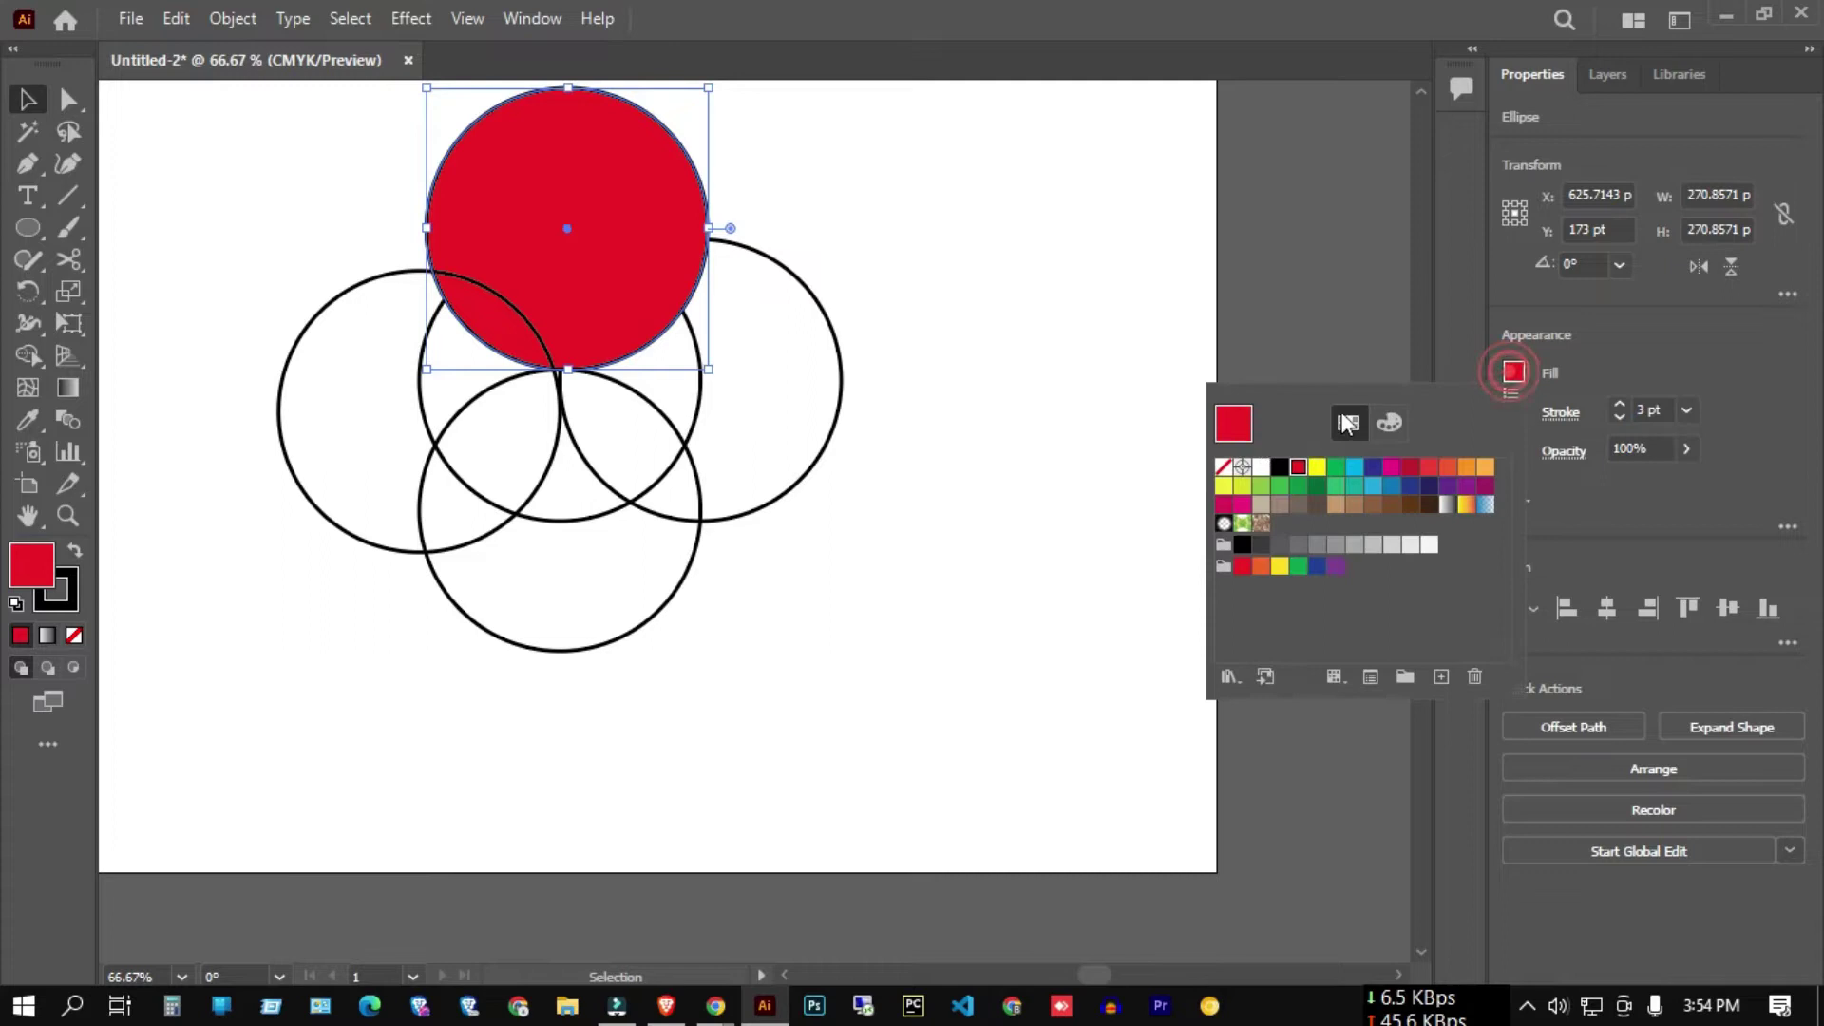
left_click(1223, 466)
left_click(1119, 326)
left_click(390, 175)
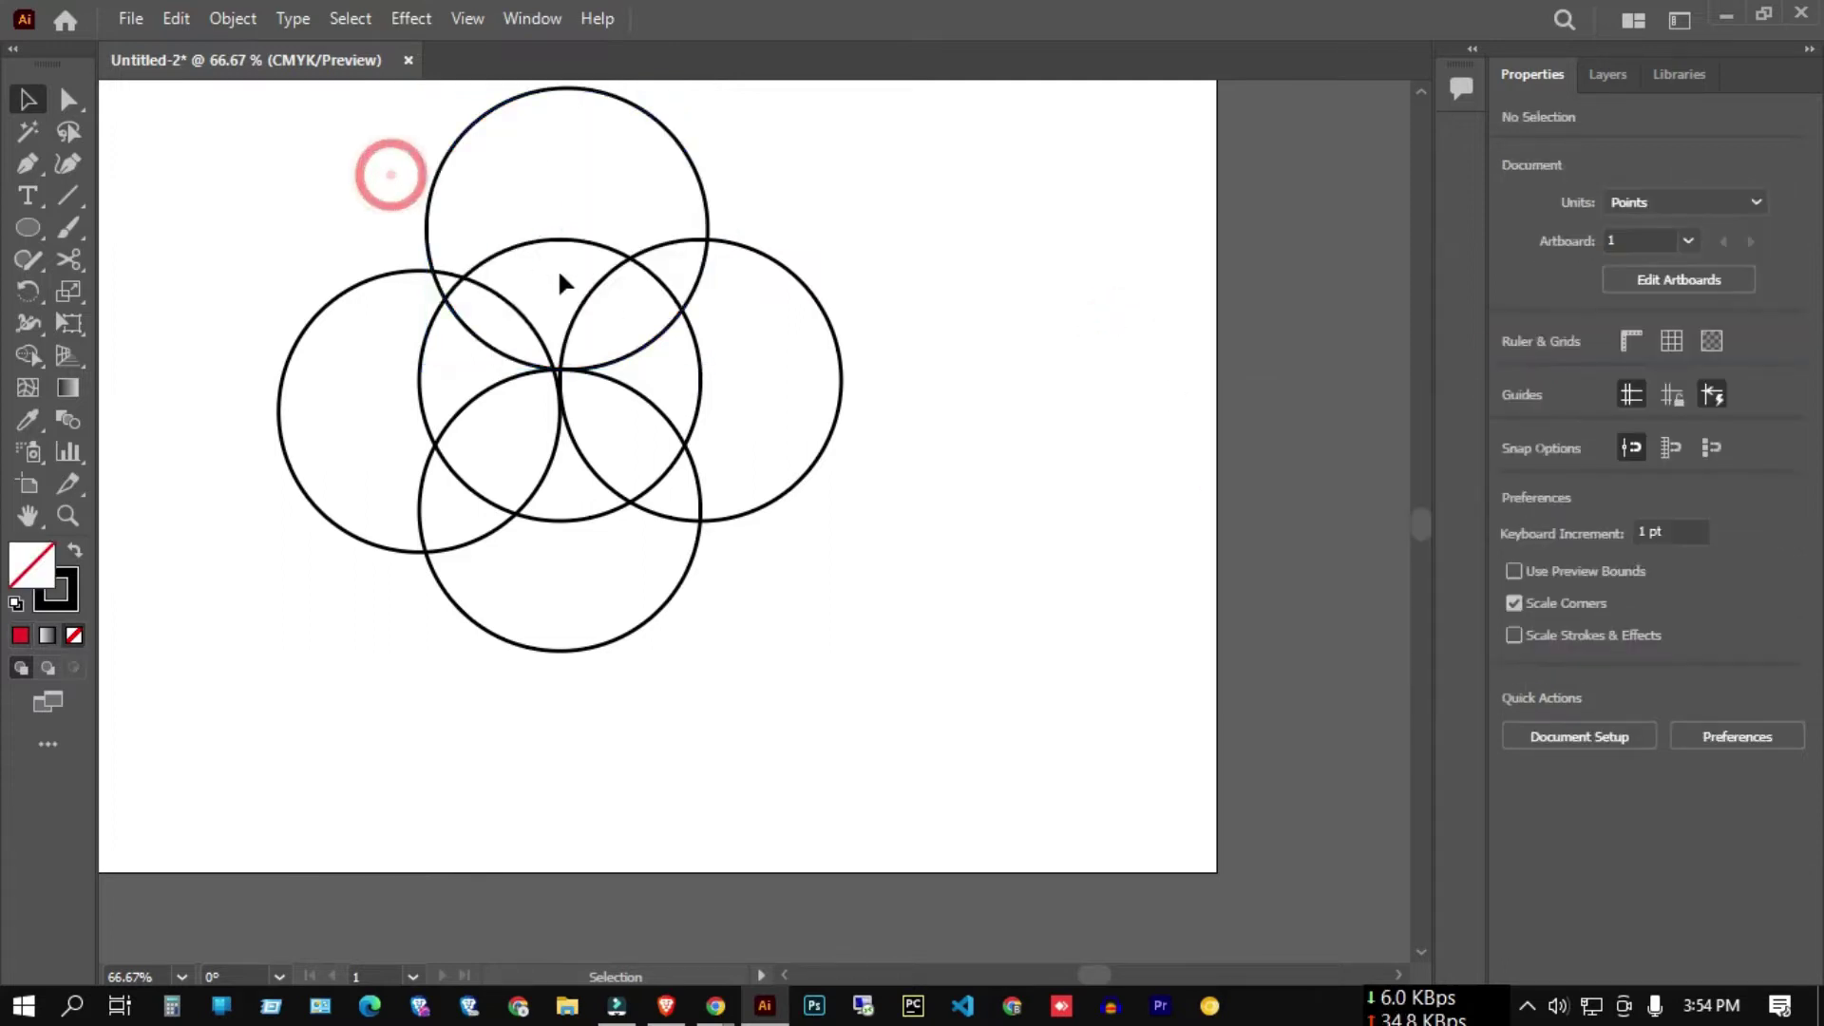
scroll(560, 282, "up", 2)
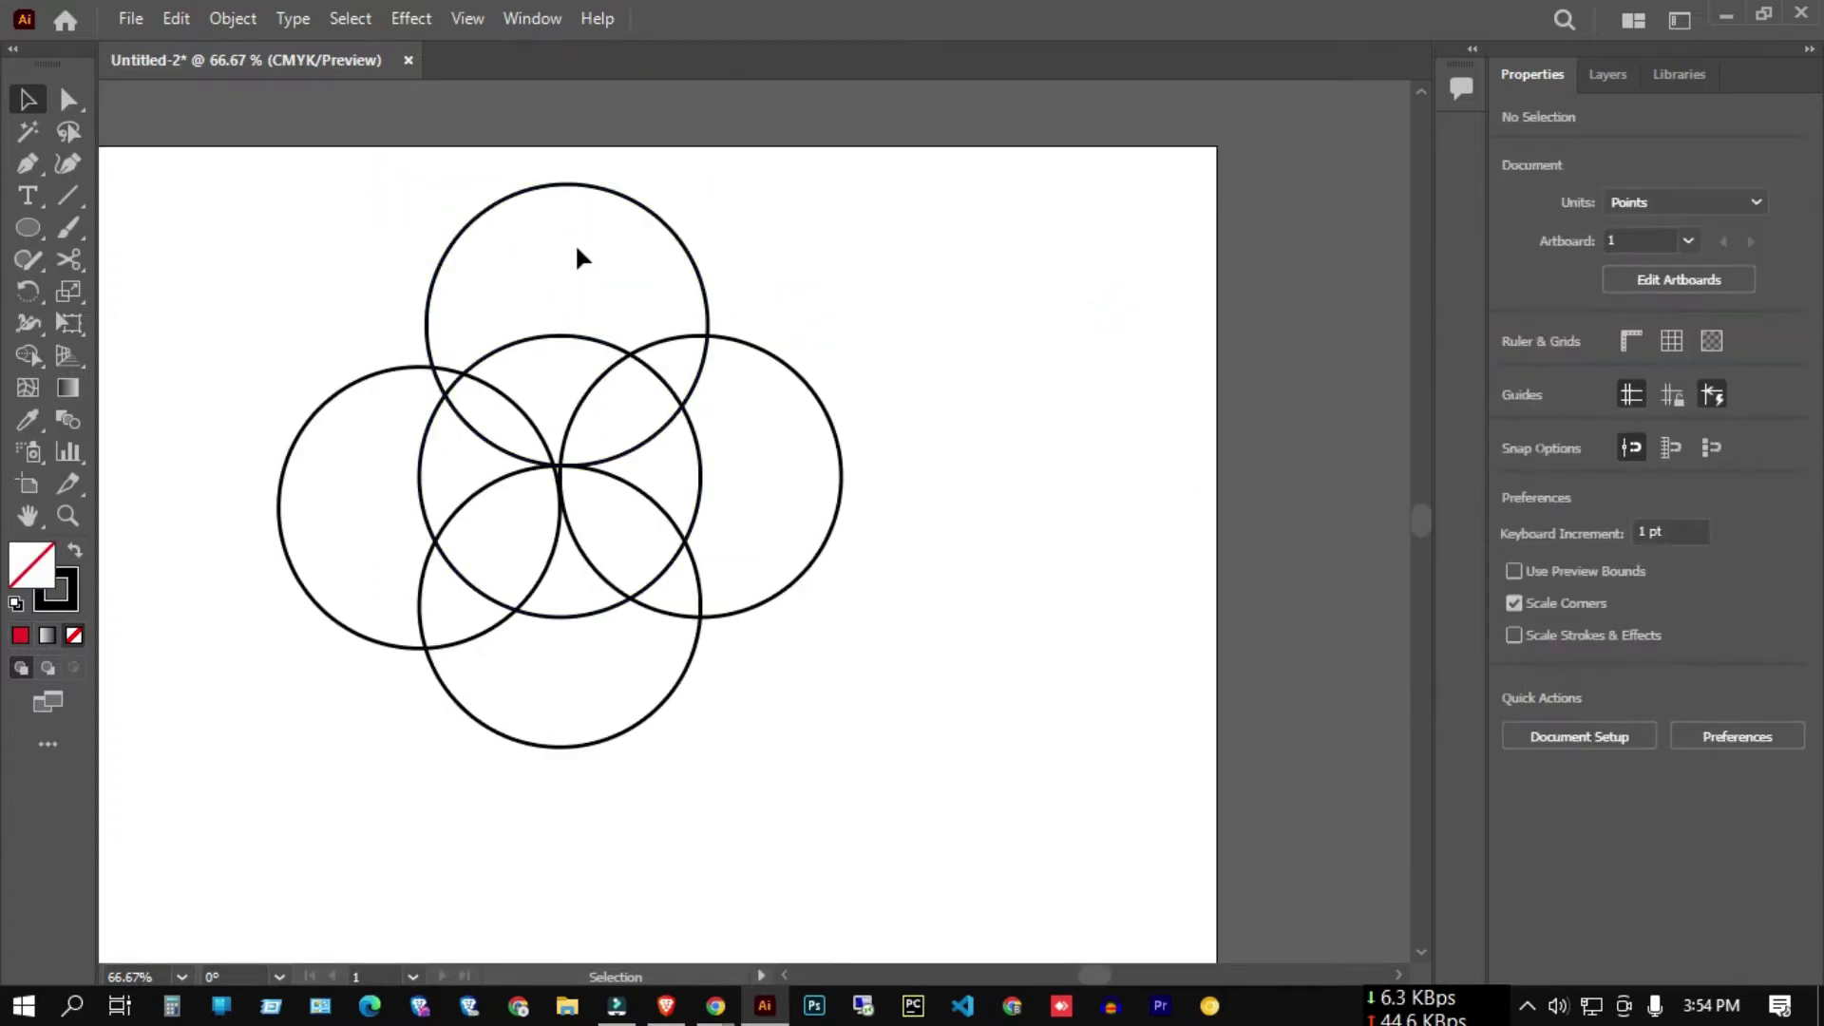
- Select all the circles and switch to the Shape Builder tool
left_click(19, 357)
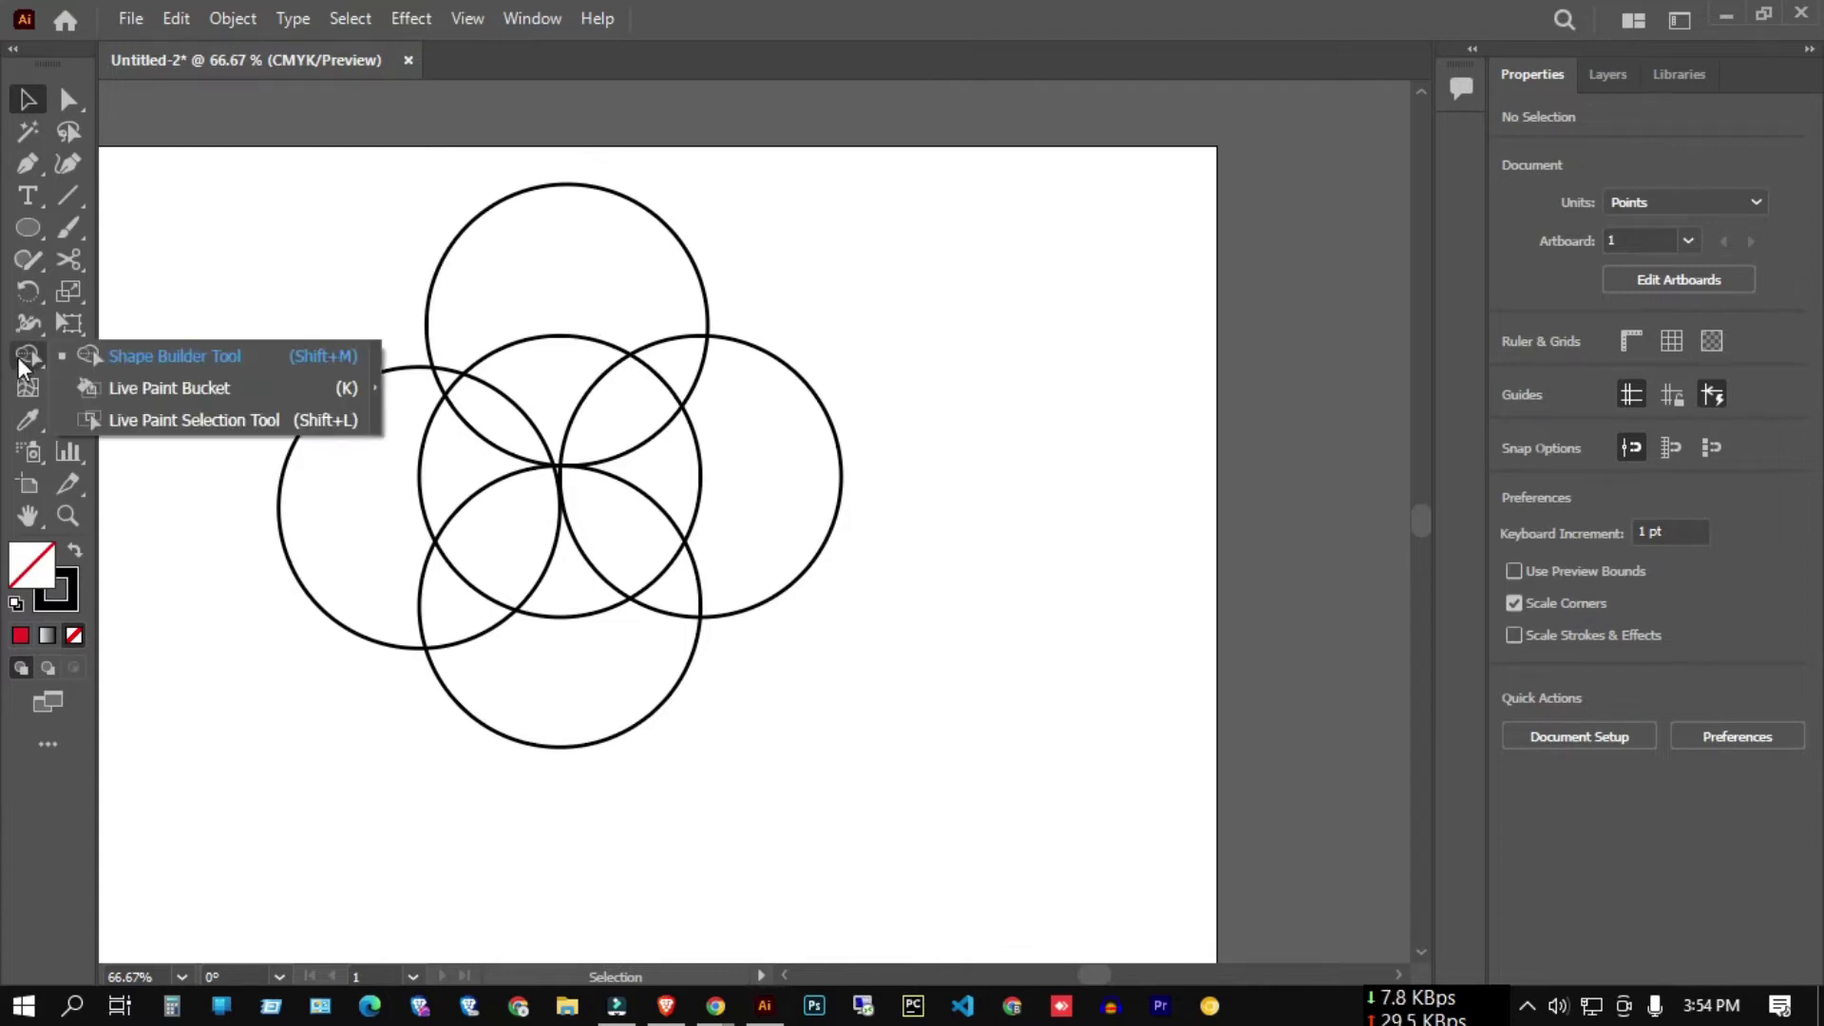
left_click(163, 356)
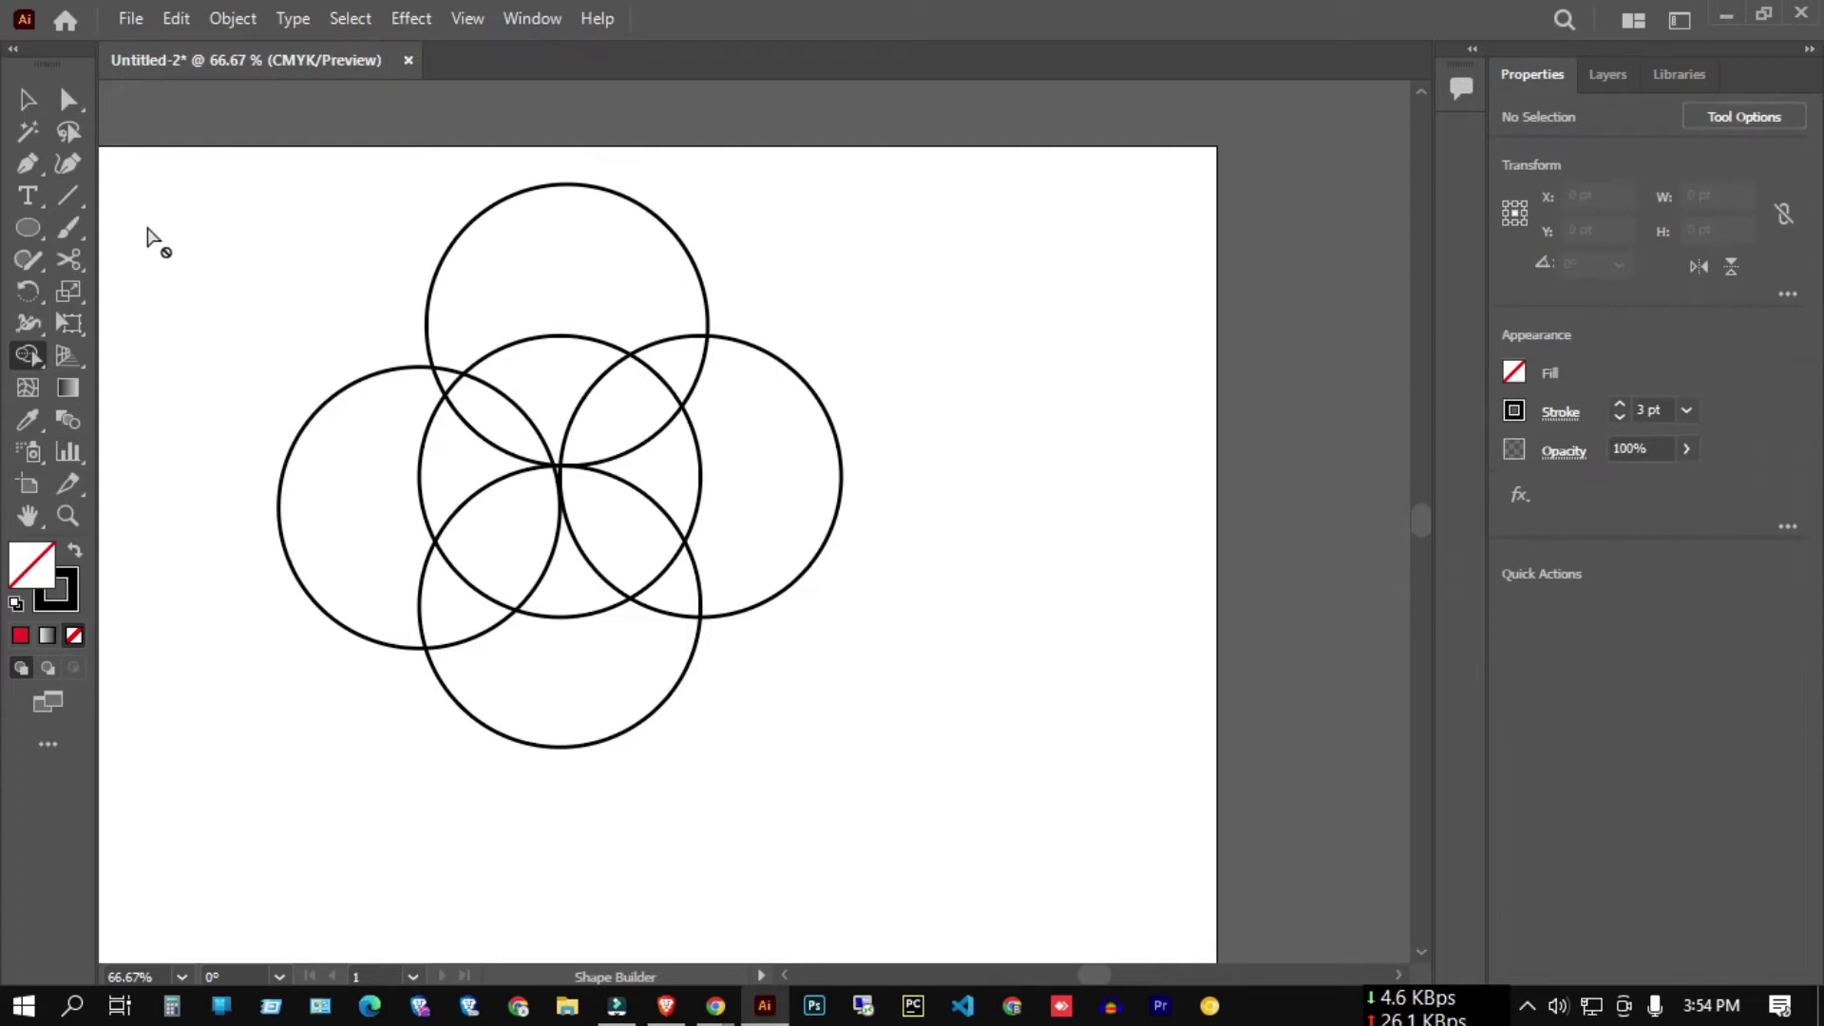
left_click(27, 99)
key("ctrl+a")
left_click(28, 356)
left_click(163, 358)
- Try a red fill on the top circle's outer region, undo it, and reselect all five circles
left_click(595, 278)
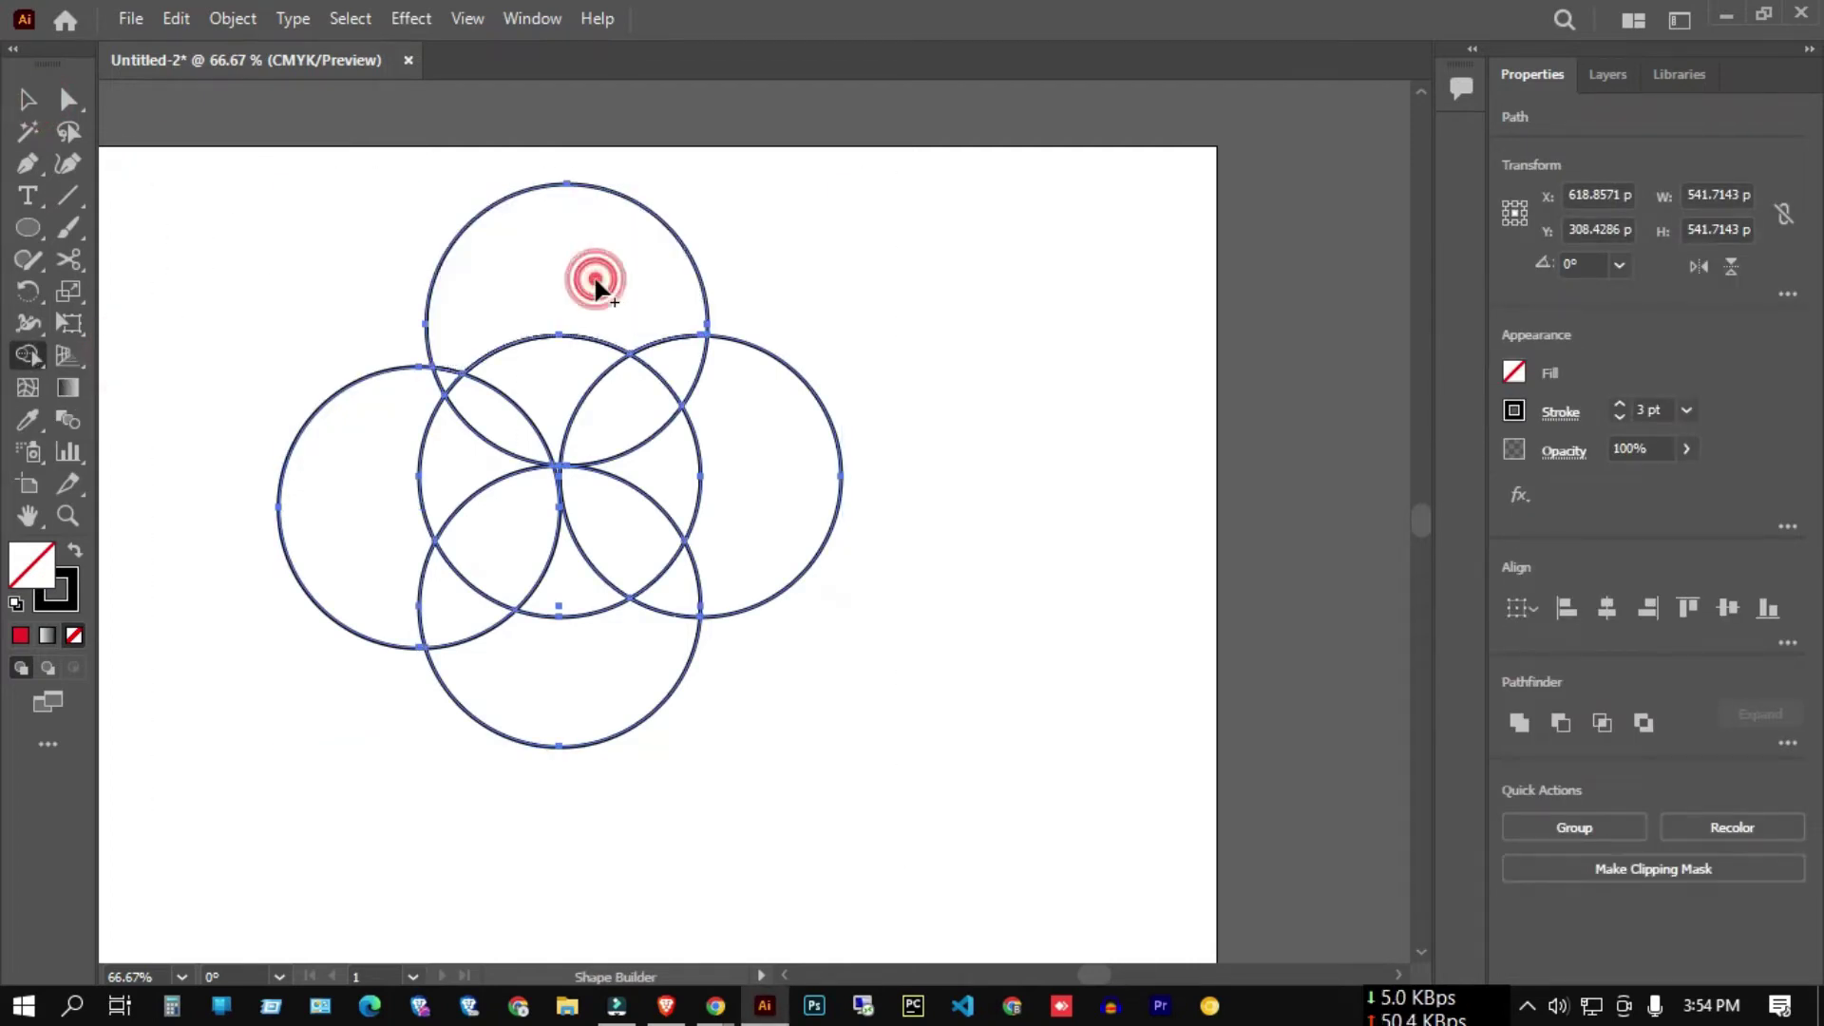
left_click(1513, 374)
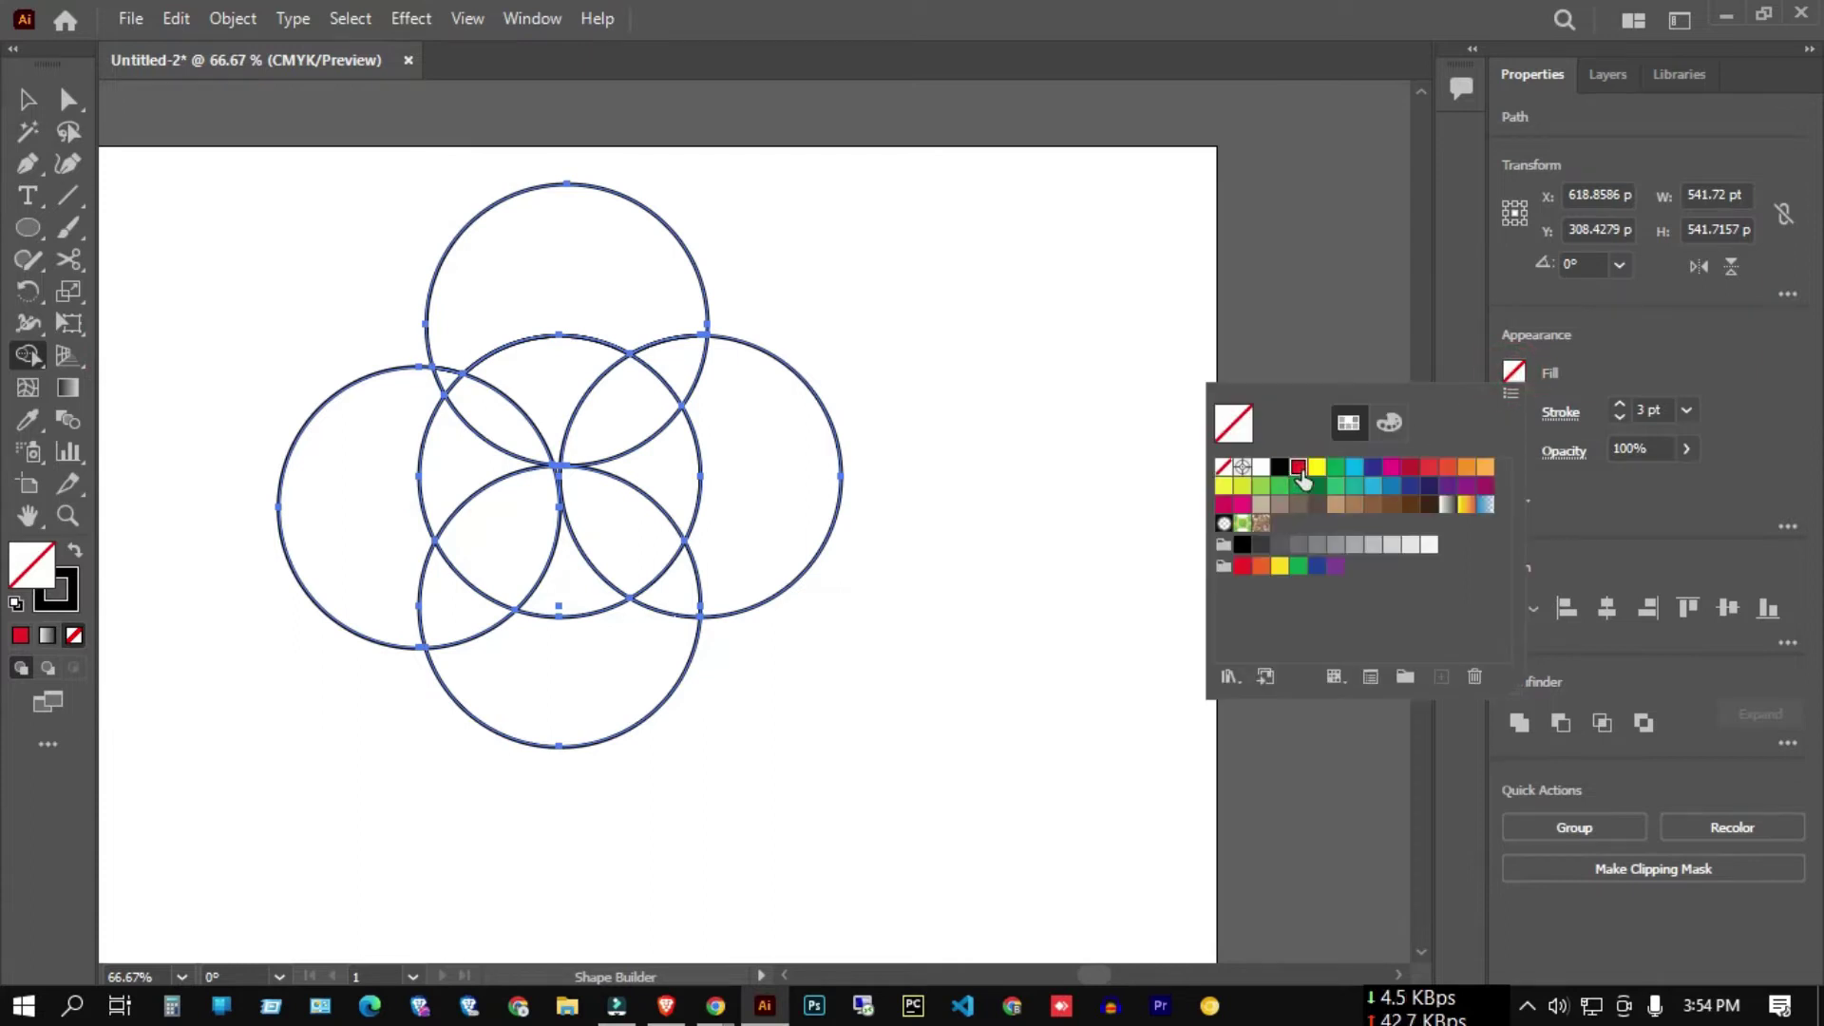
left_click(1299, 470)
left_click(275, 201)
left_click(538, 209)
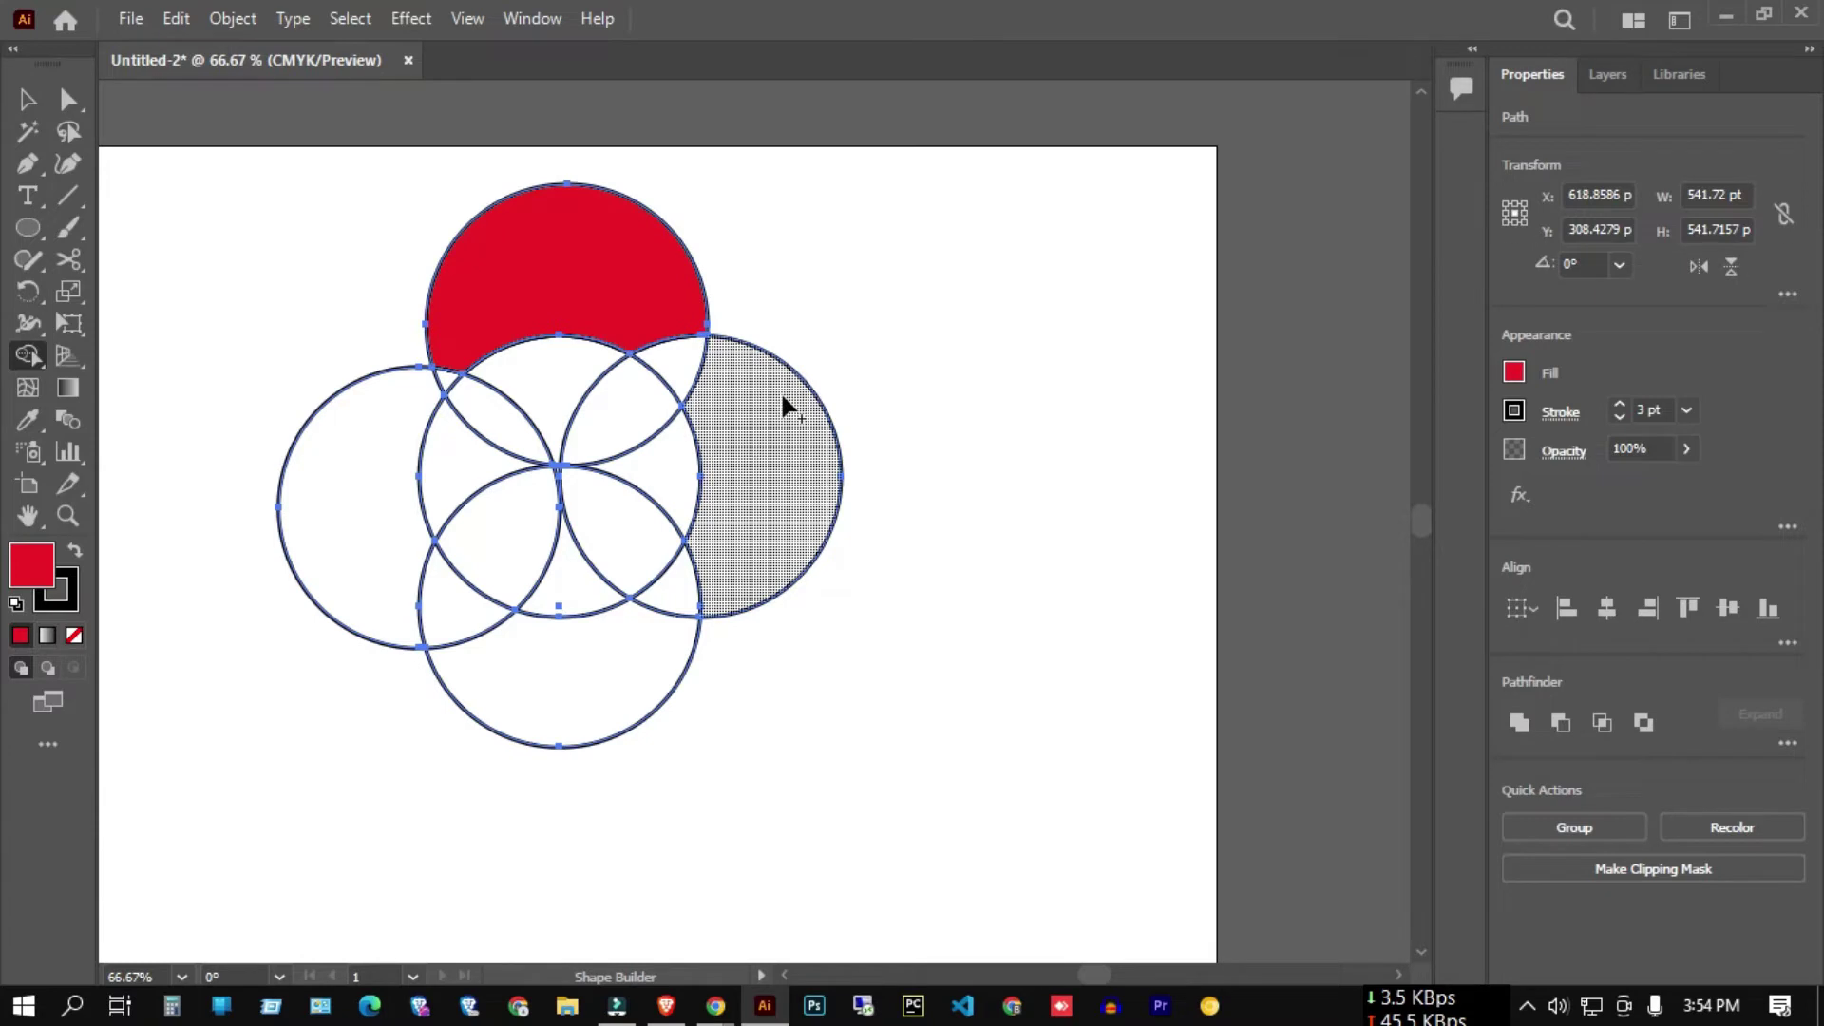
key("ctrl+z")
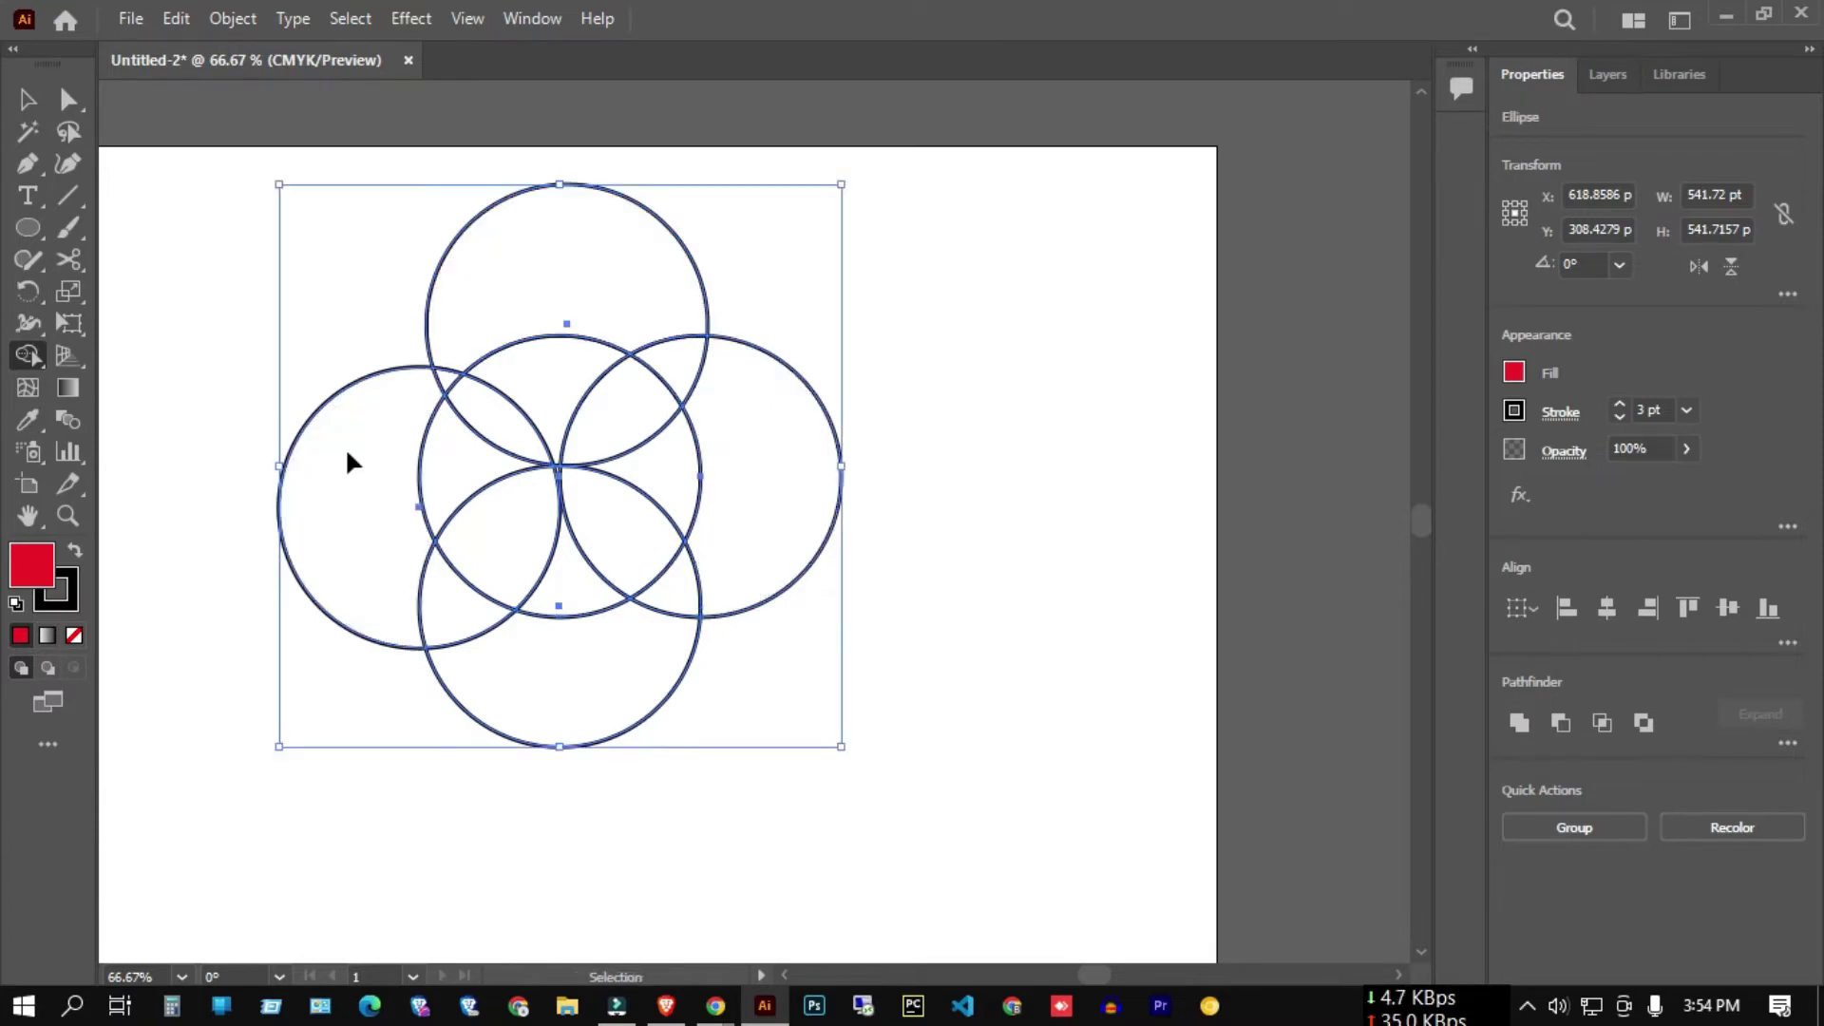
left_click(217, 293)
key("v")
left_click_drag(384, 281, 459, 637)
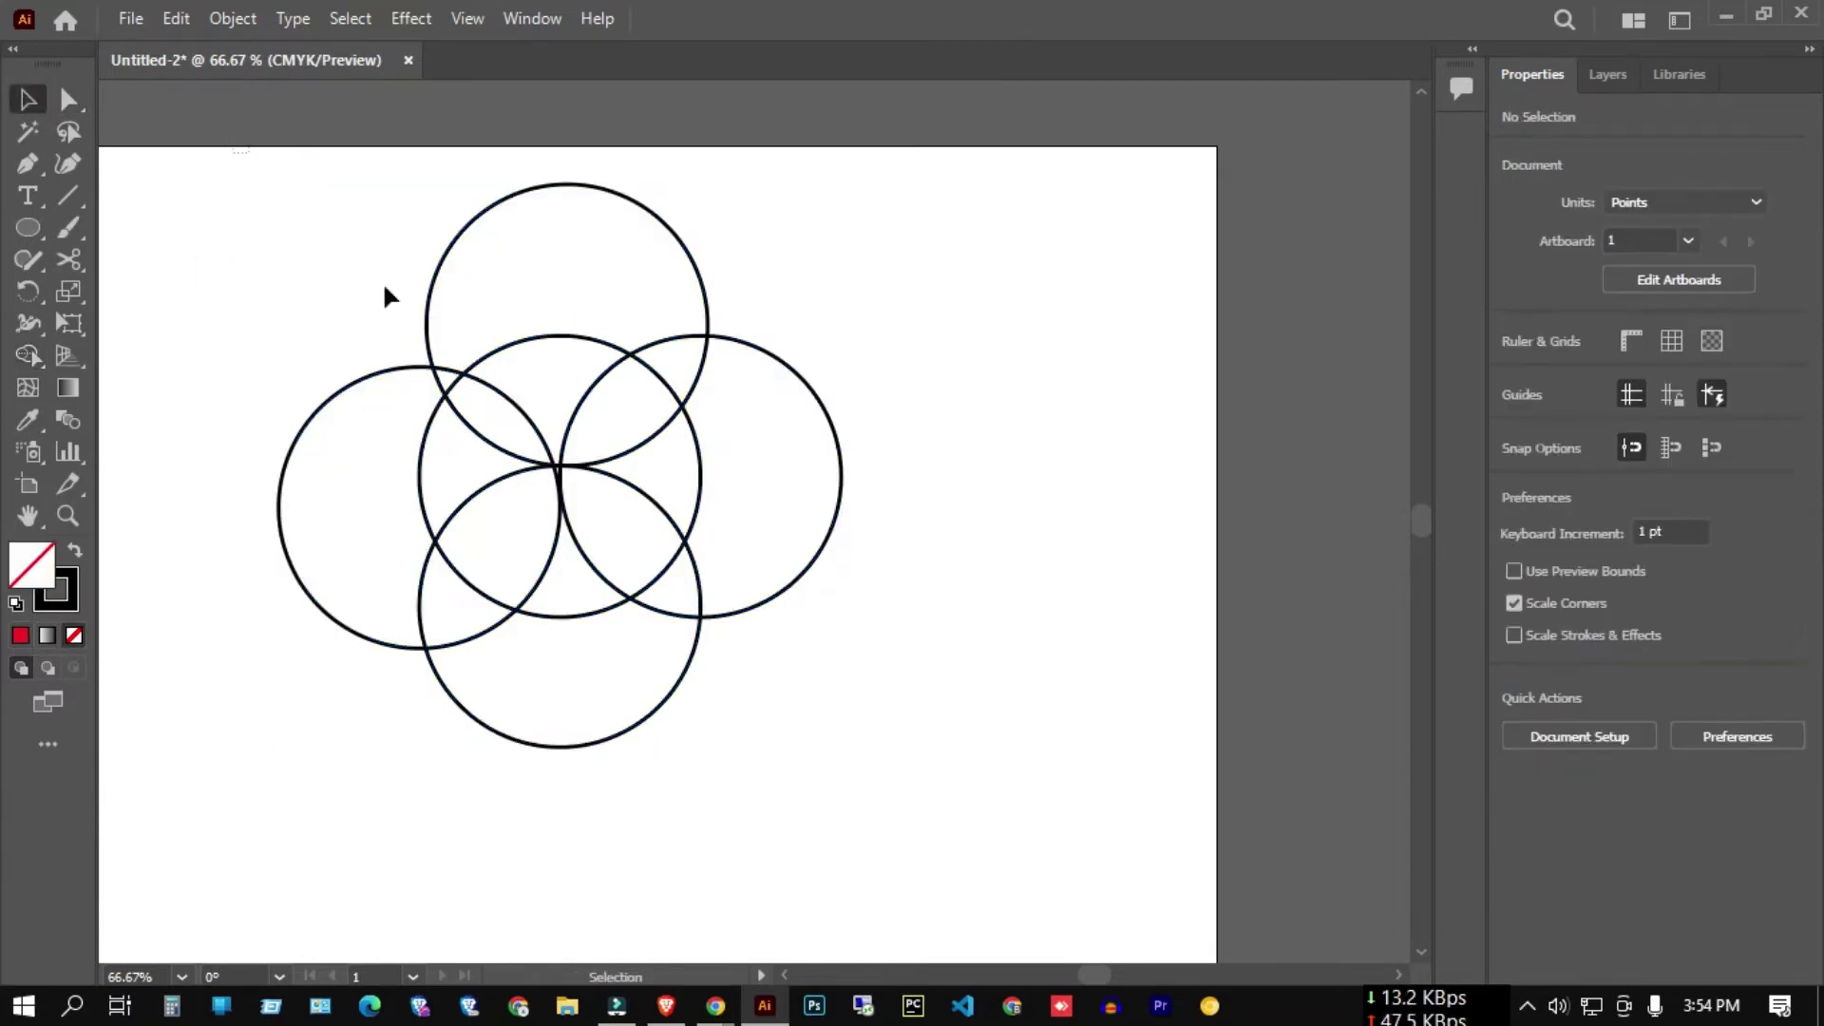
- Switch to the Live Paint Bucket with red as the fill colour
left_click(23, 357)
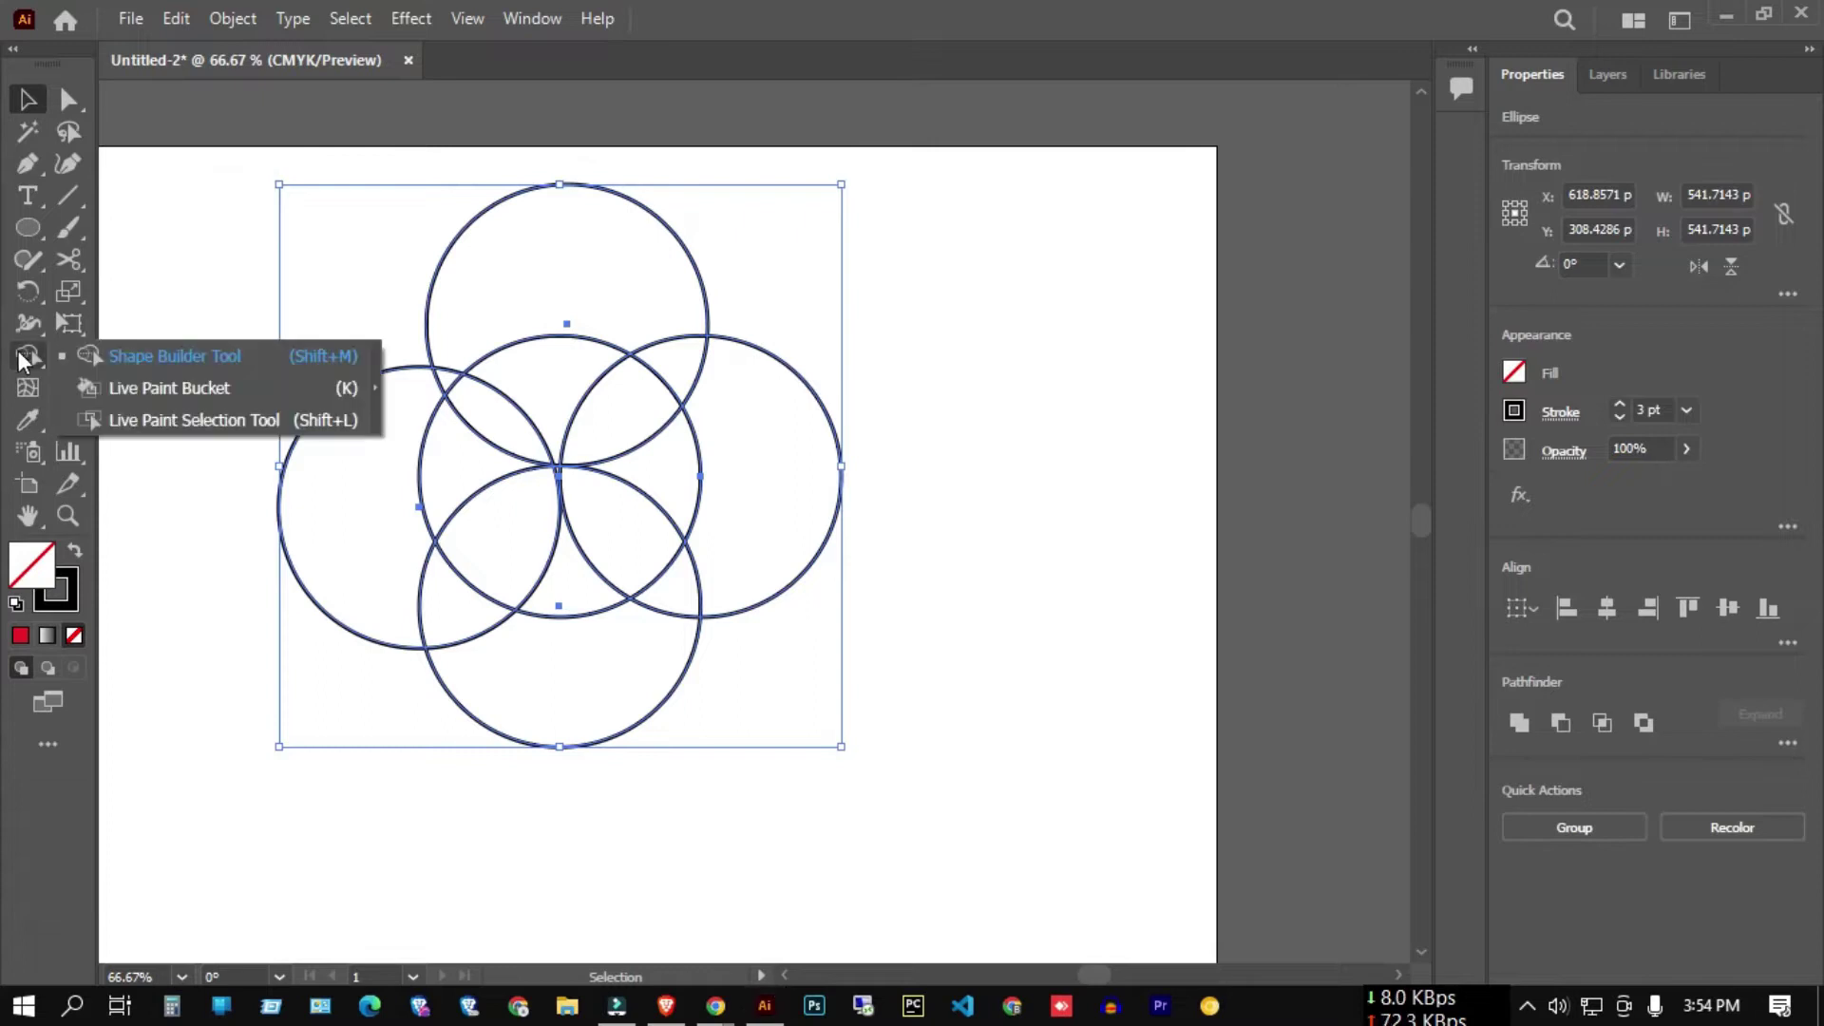
left_click(224, 379)
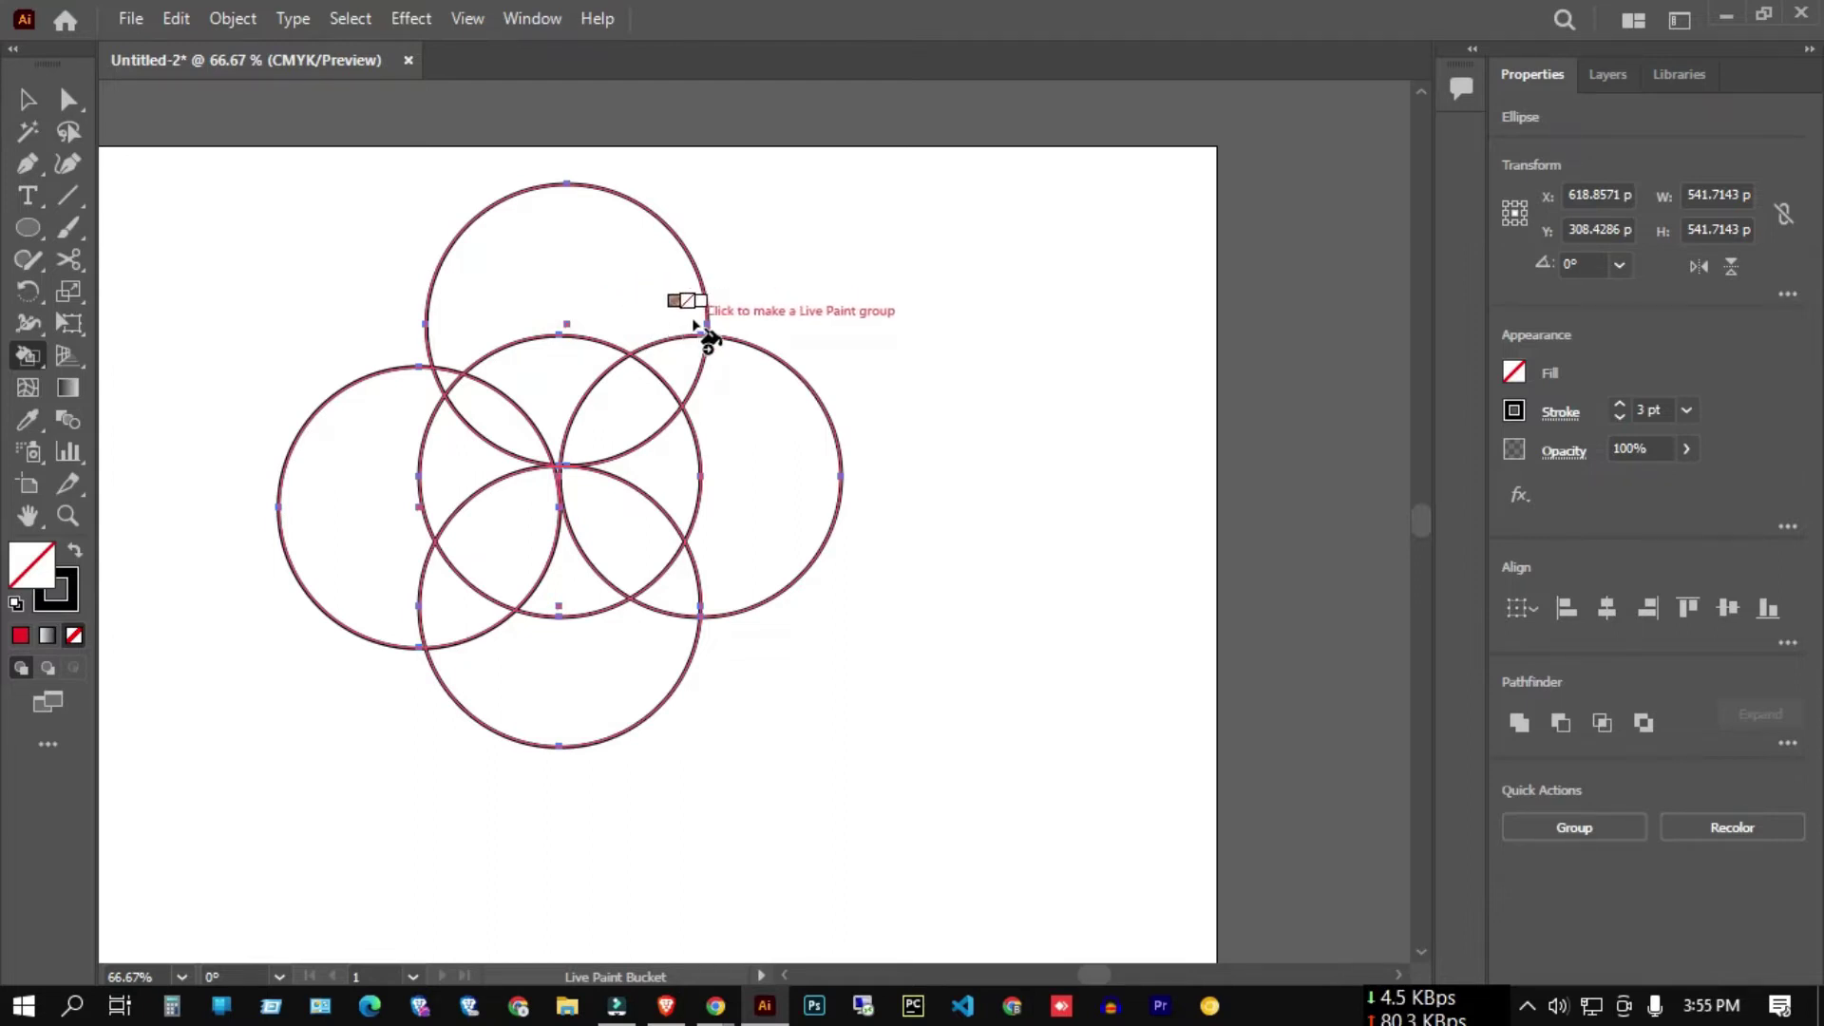
left_click(1513, 372)
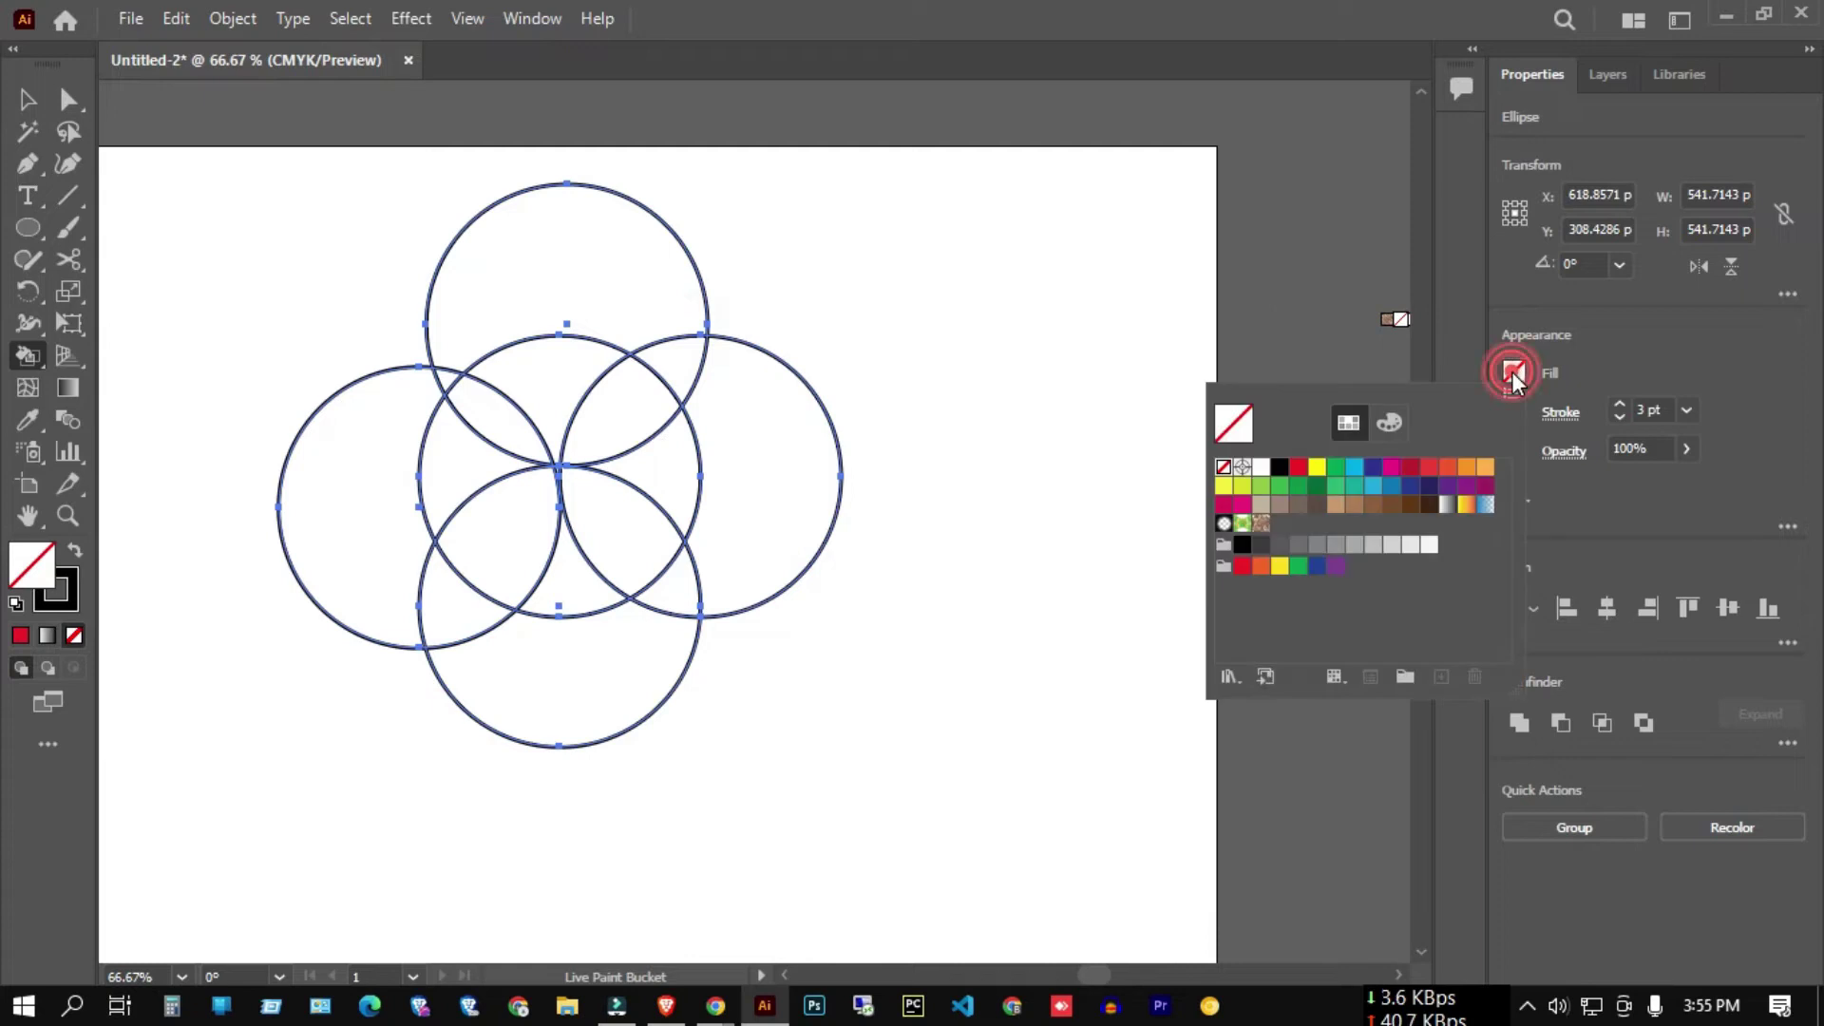
left_click(1299, 468)
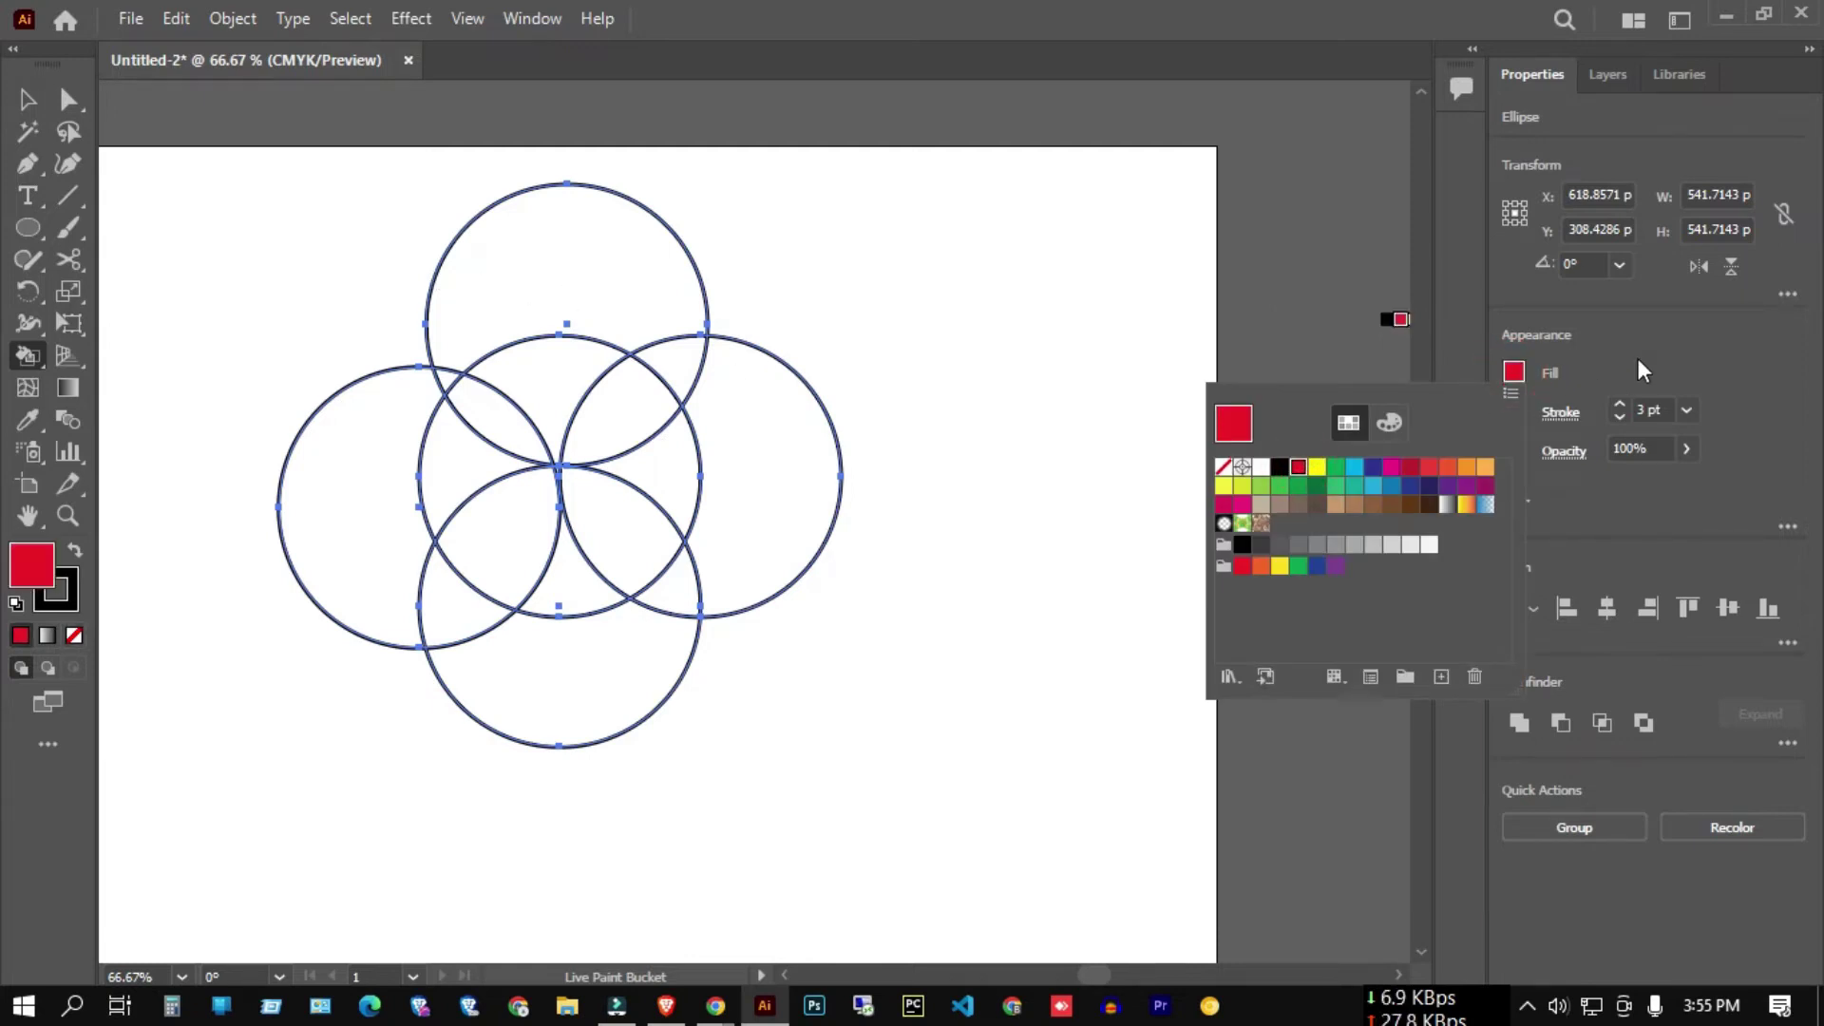
left_click(1672, 318)
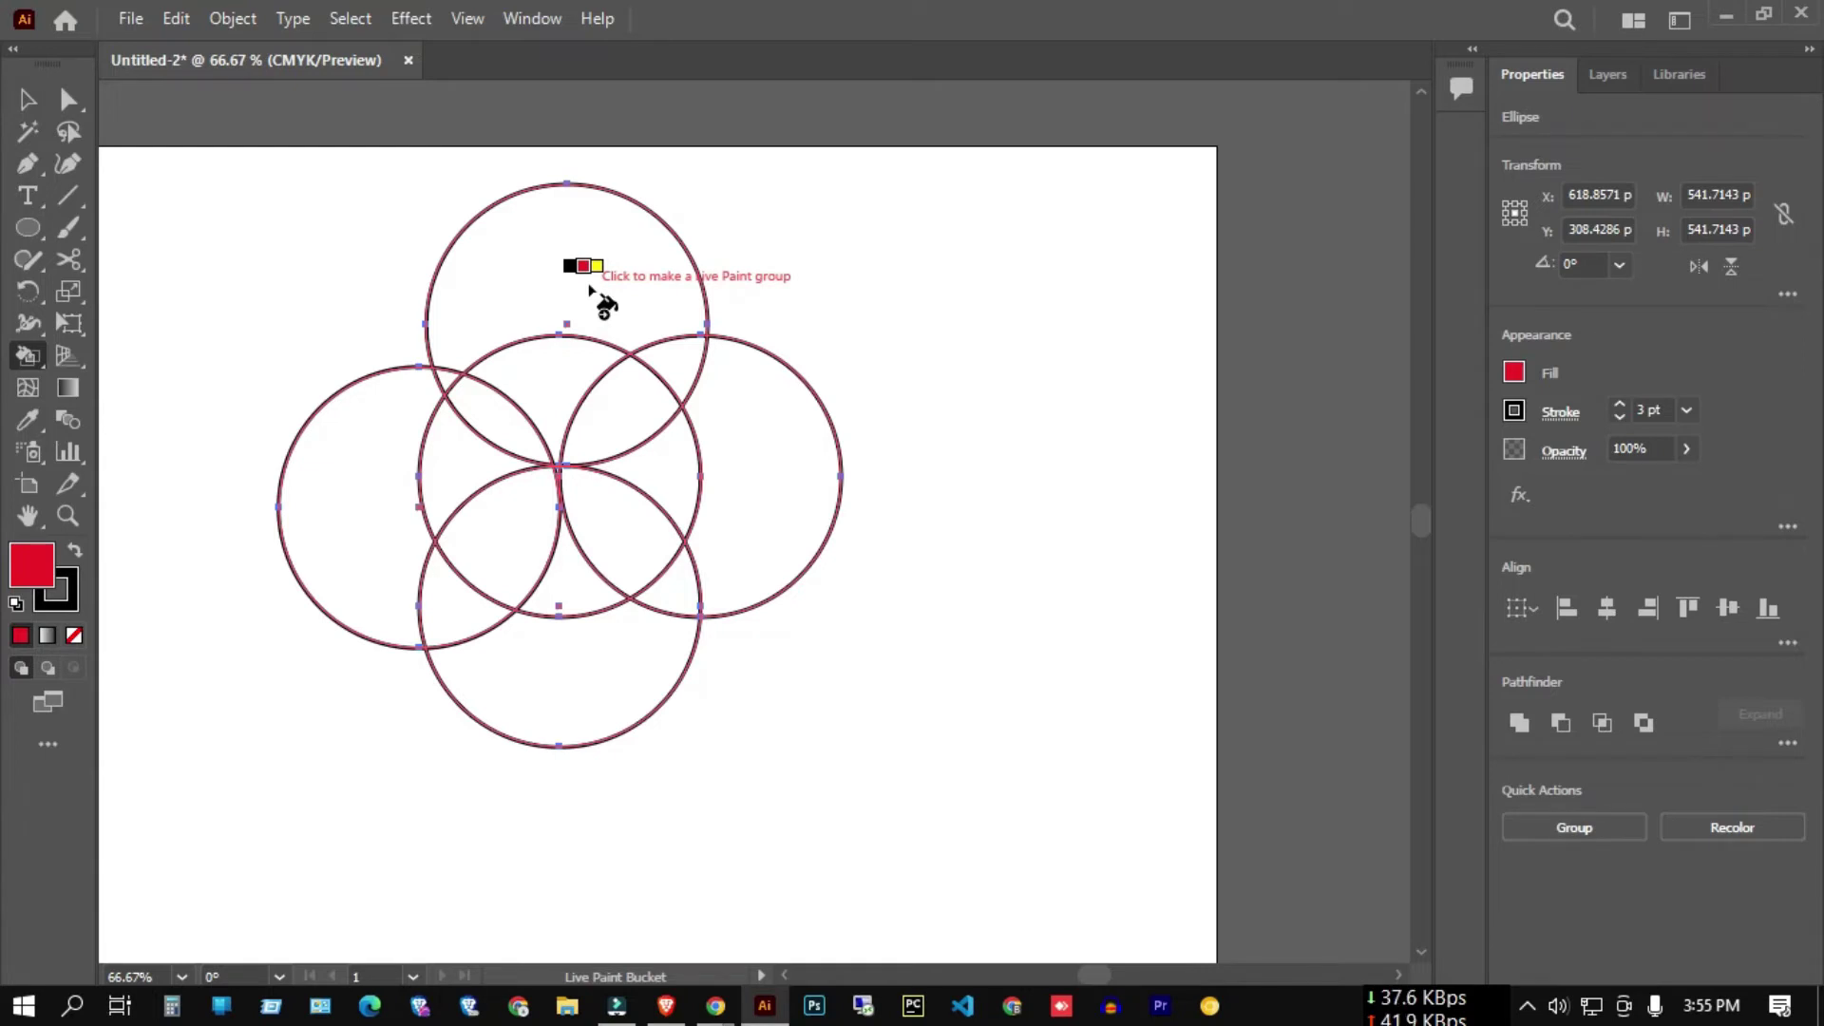
key("Right")
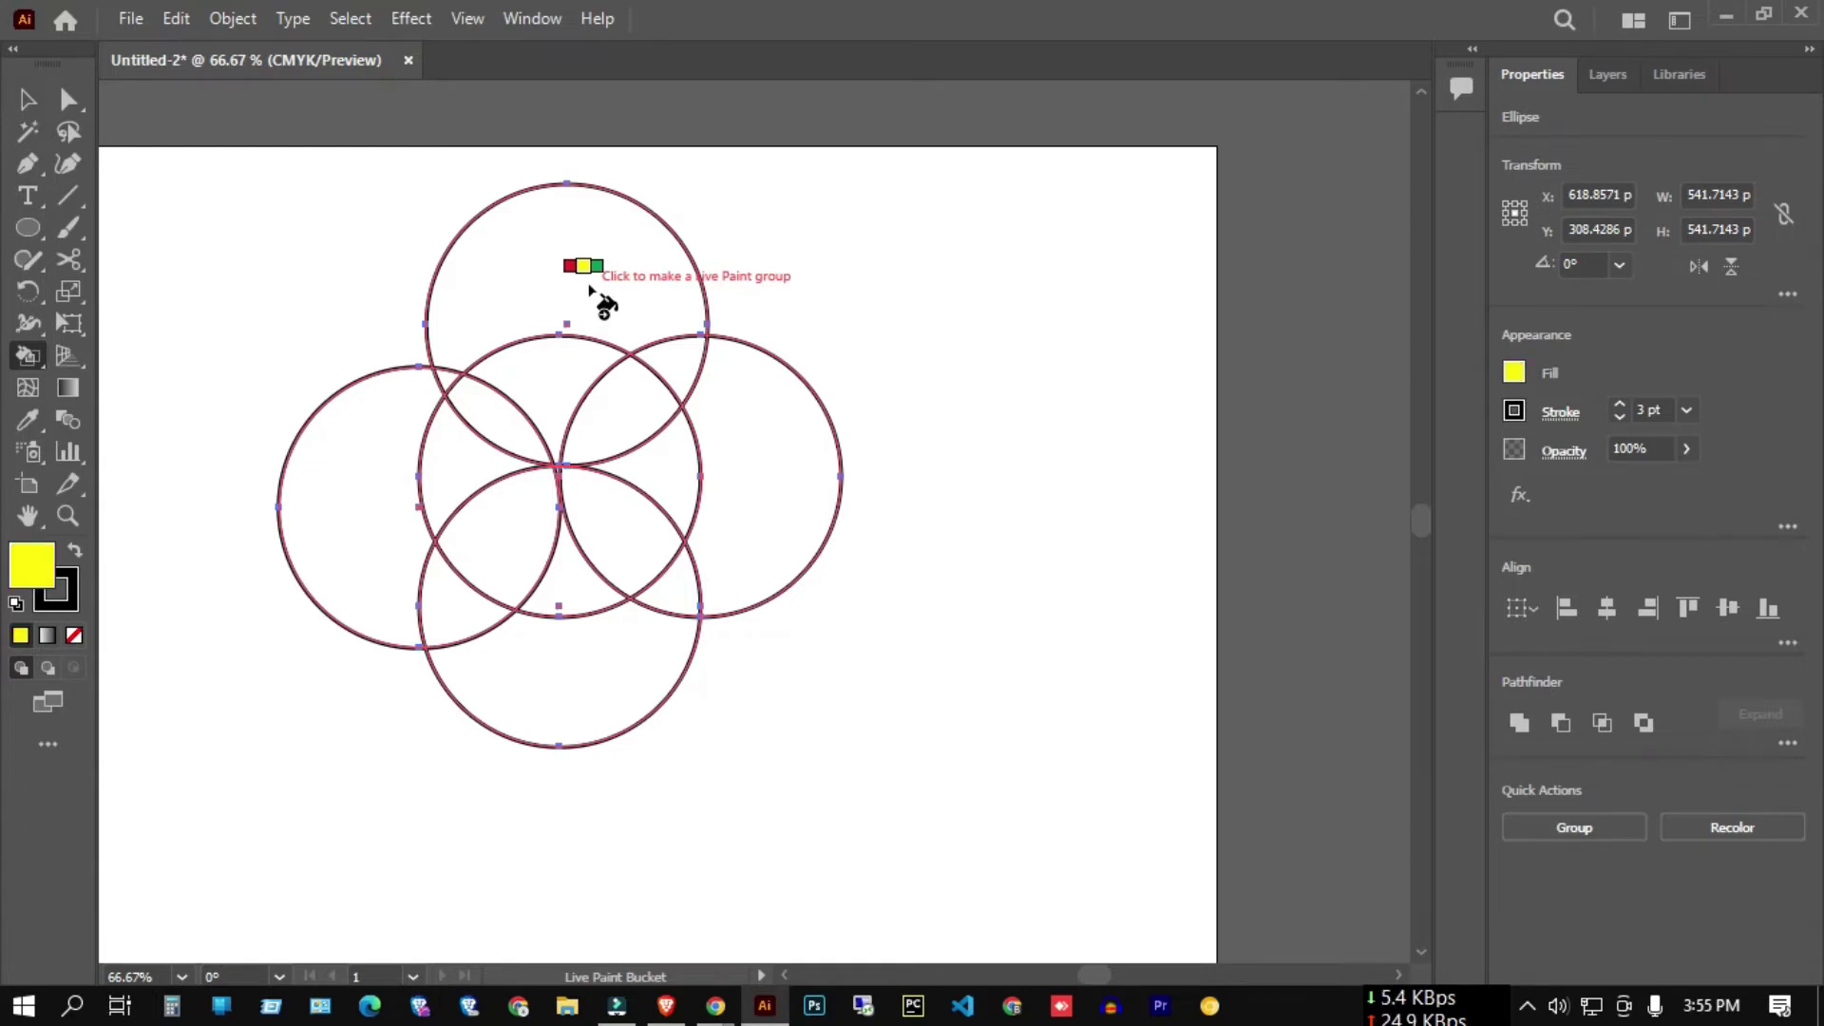
key("Left")
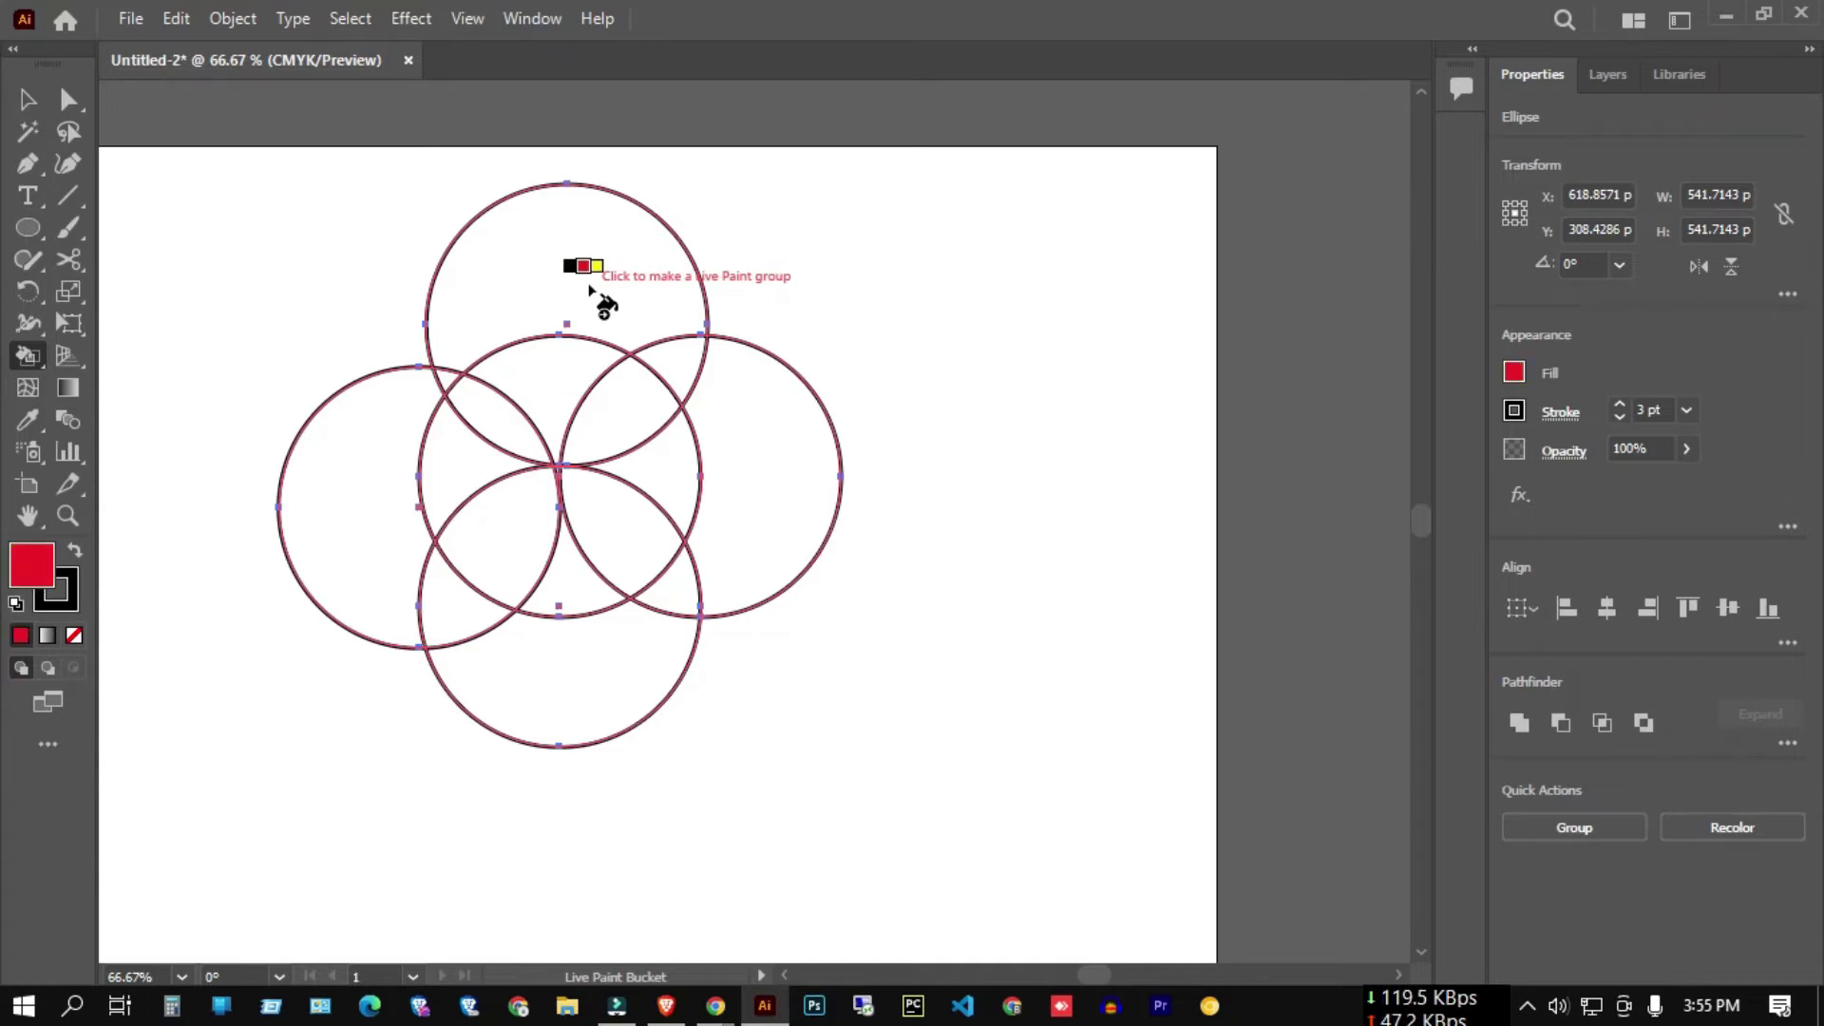
- Paint the top, right, bottom and left crescents red
left_click(549, 264)
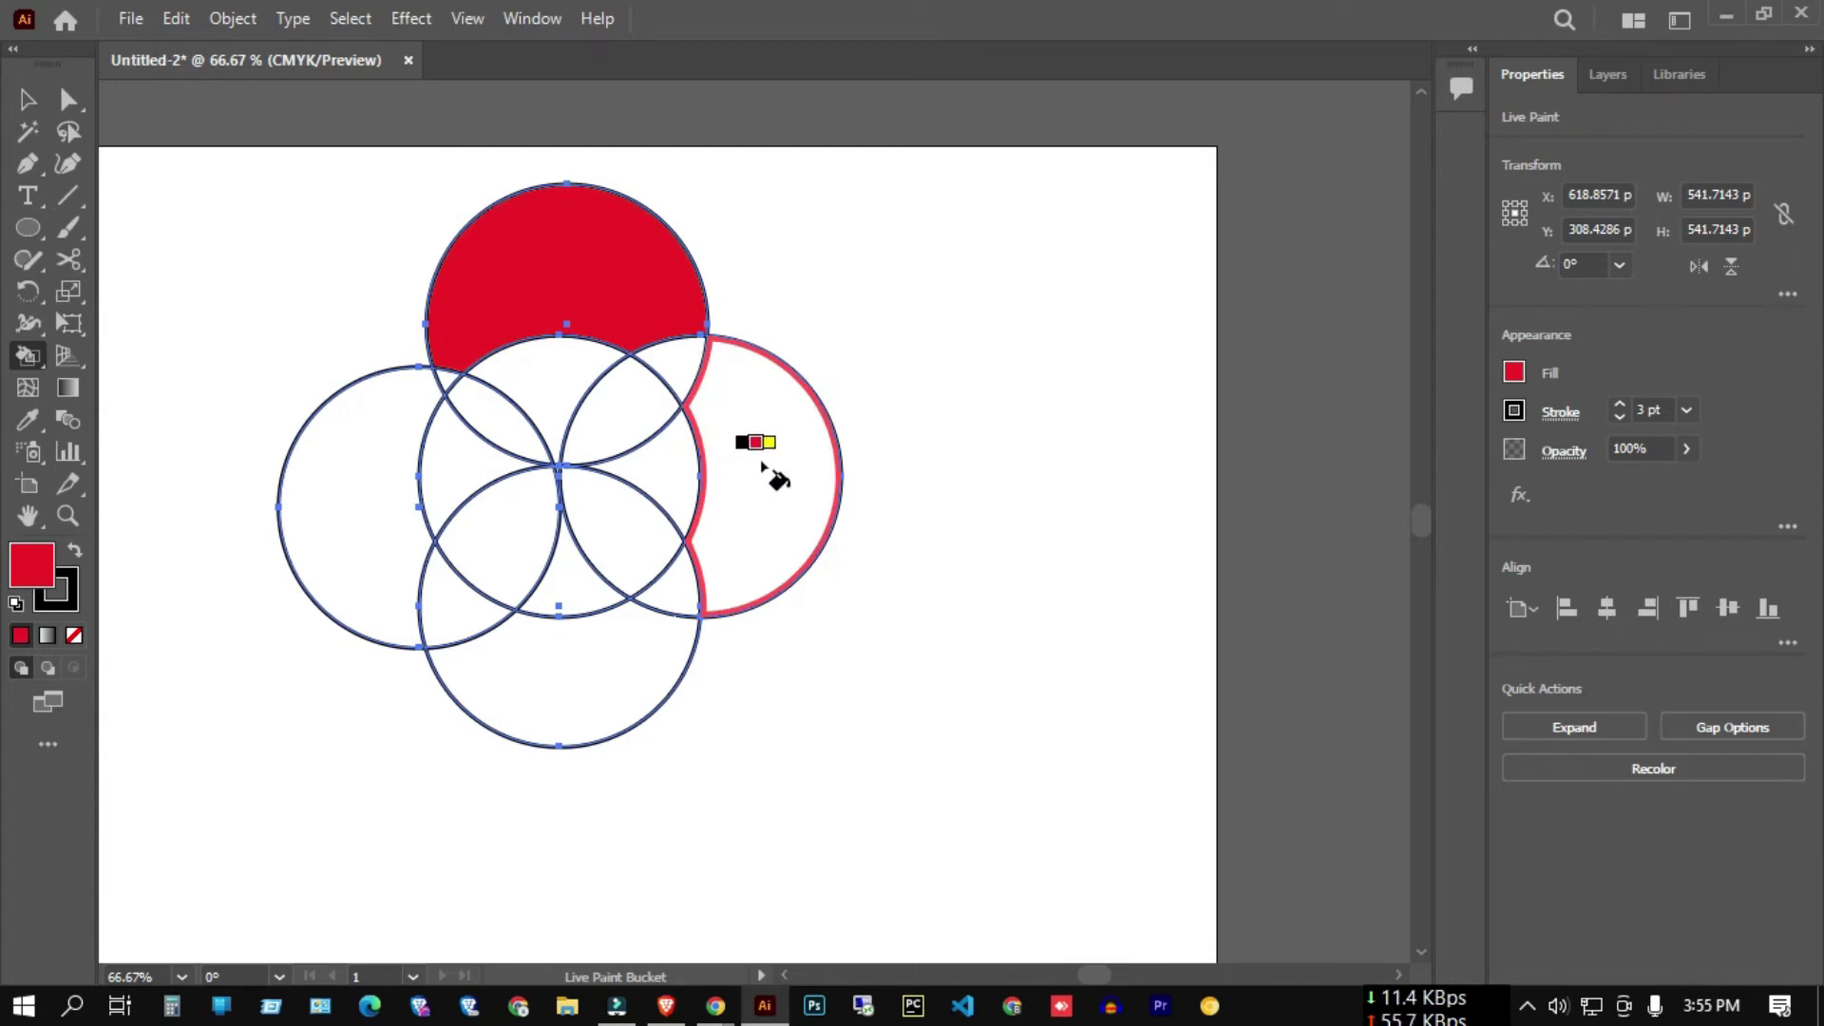
key("Right")
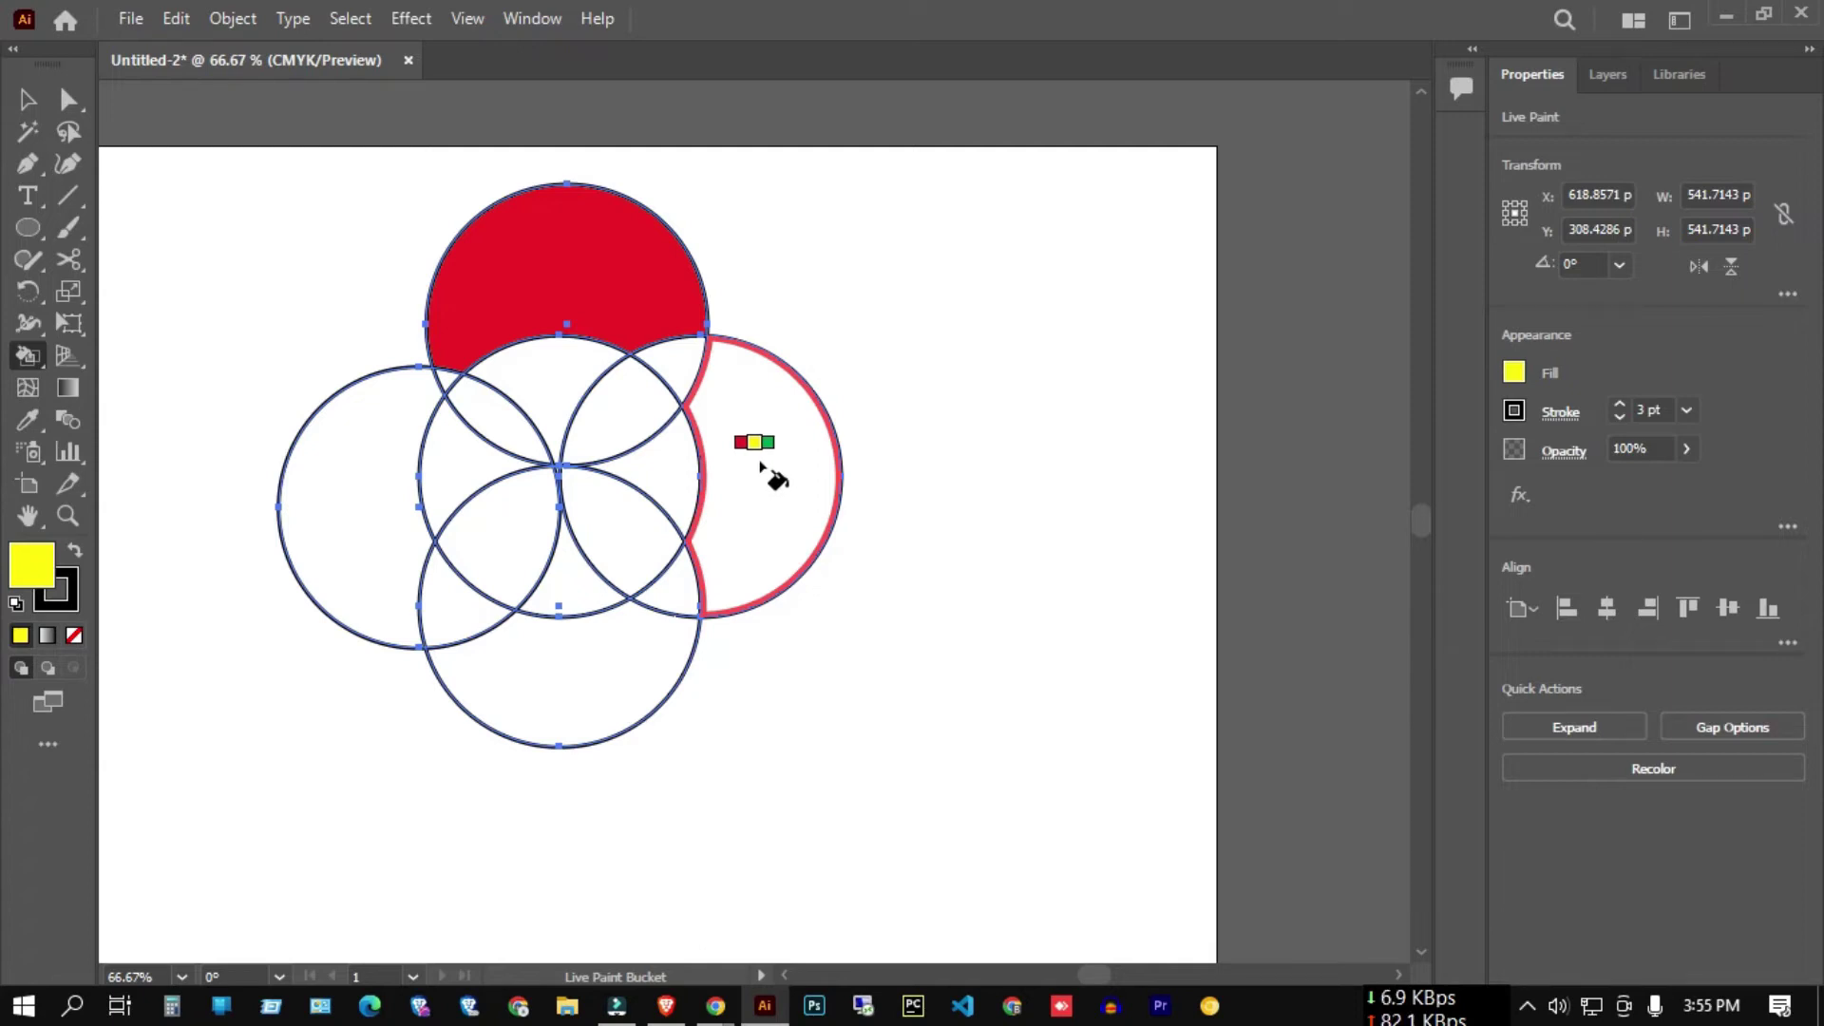
left_click(760, 466)
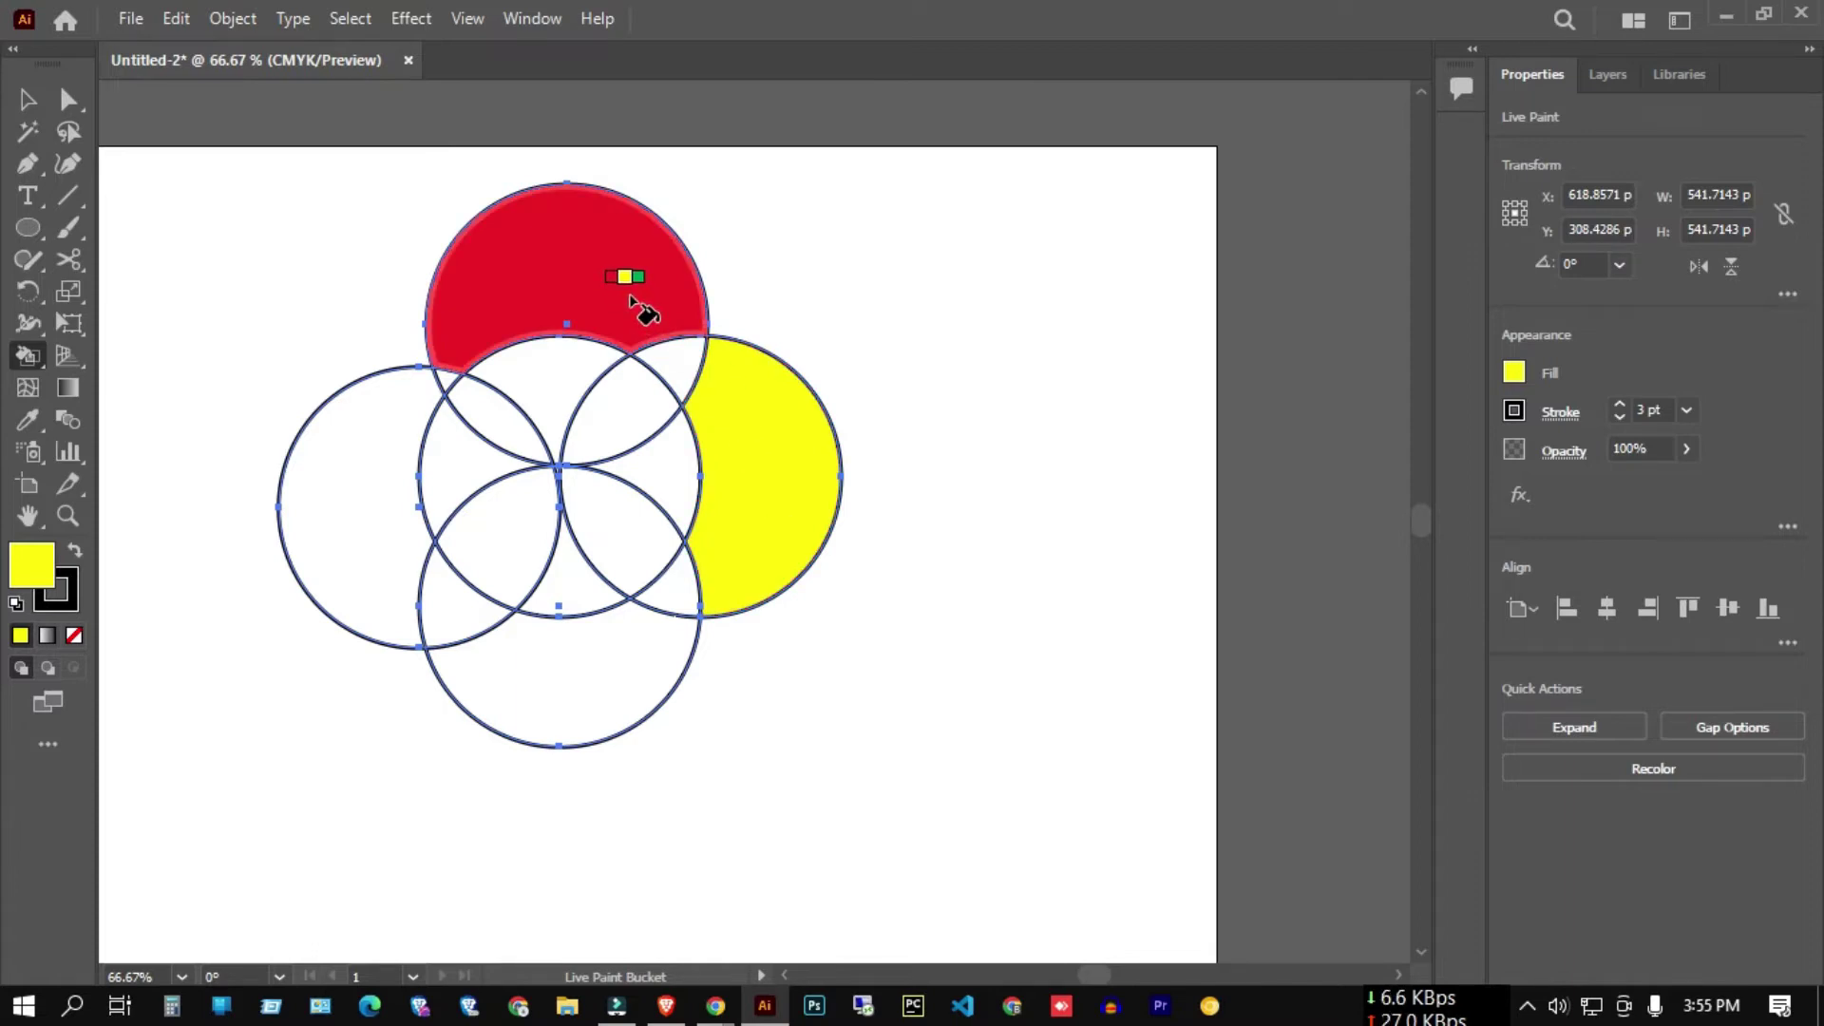
key("Left")
left_click(769, 463)
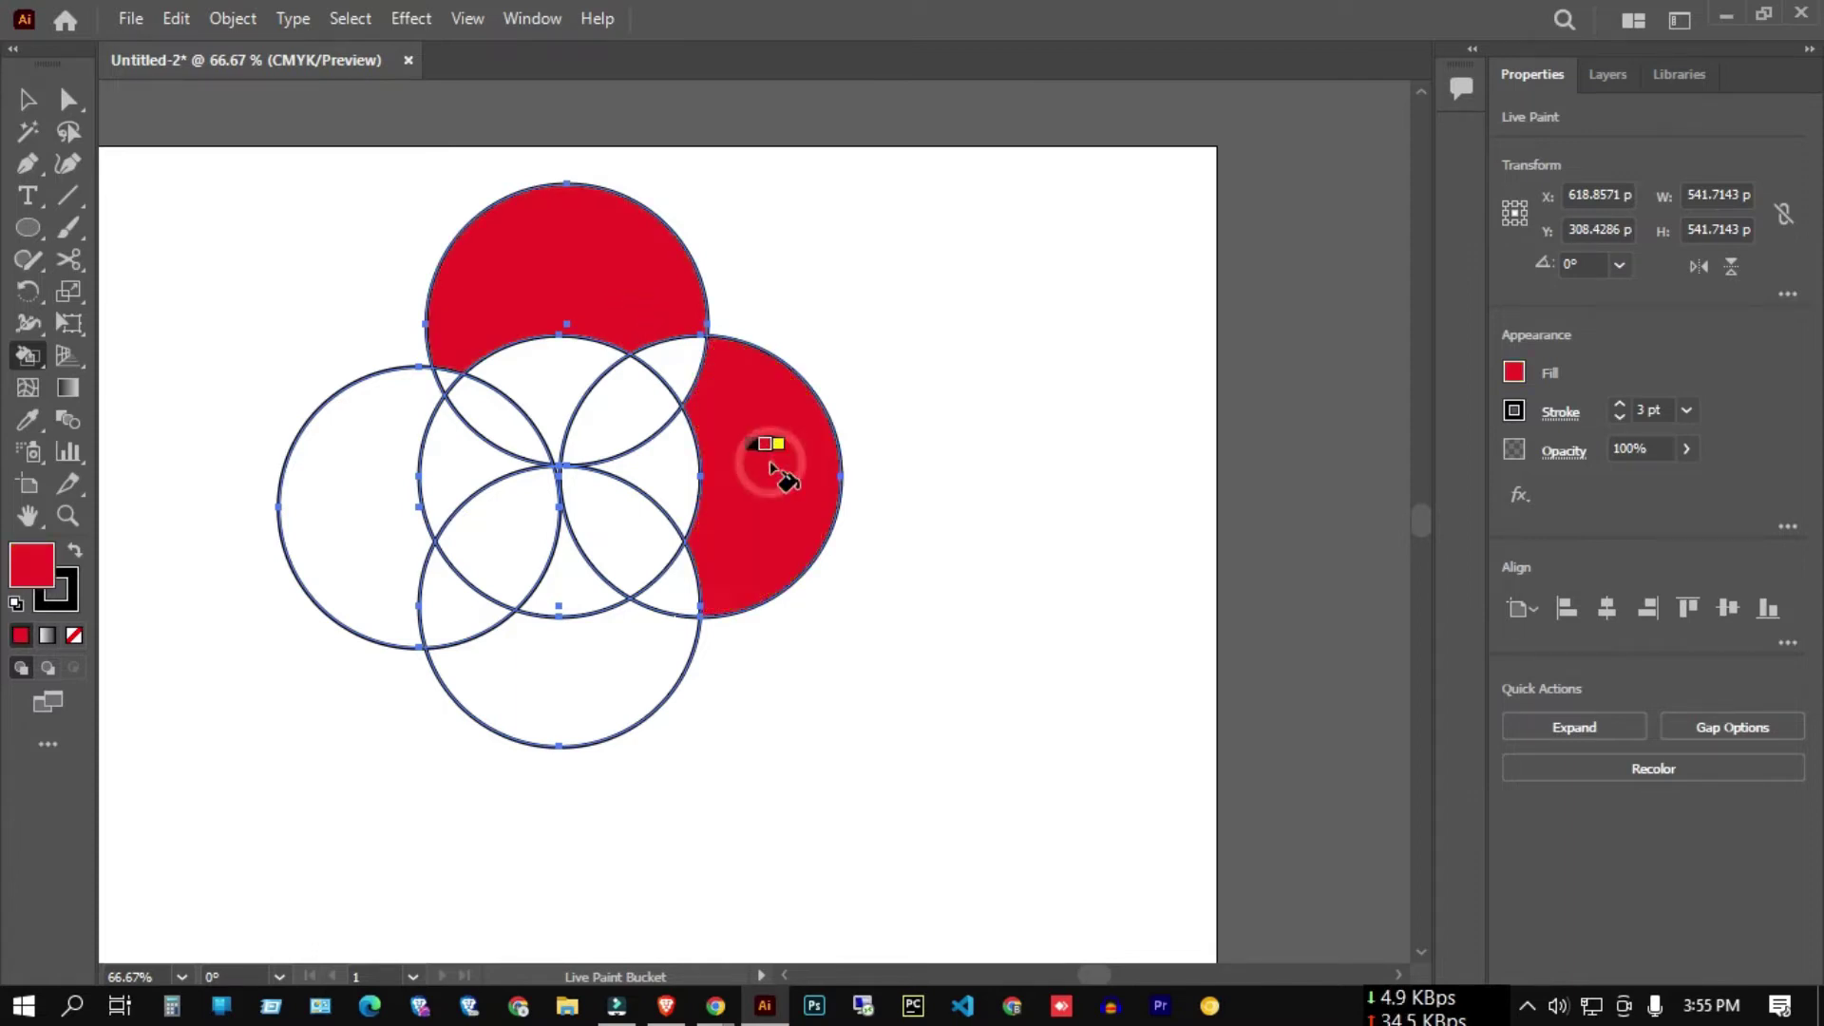
left_click(561, 670)
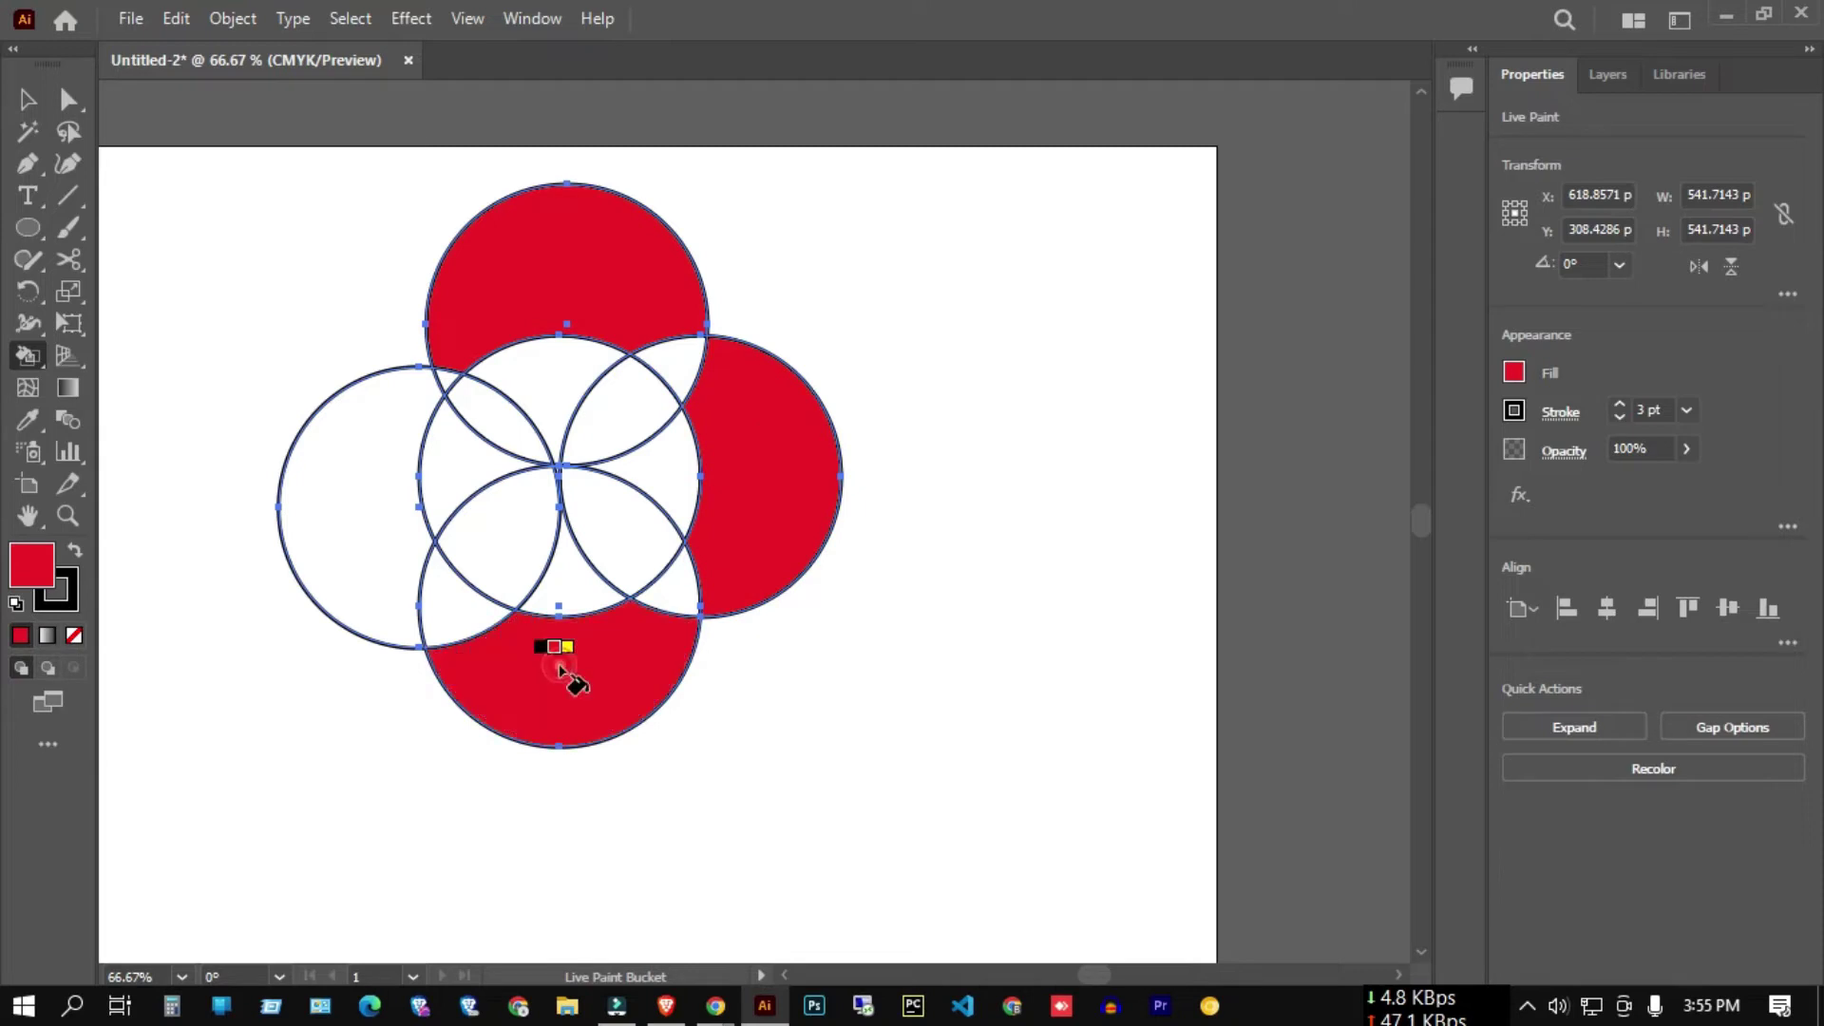
left_click(378, 519)
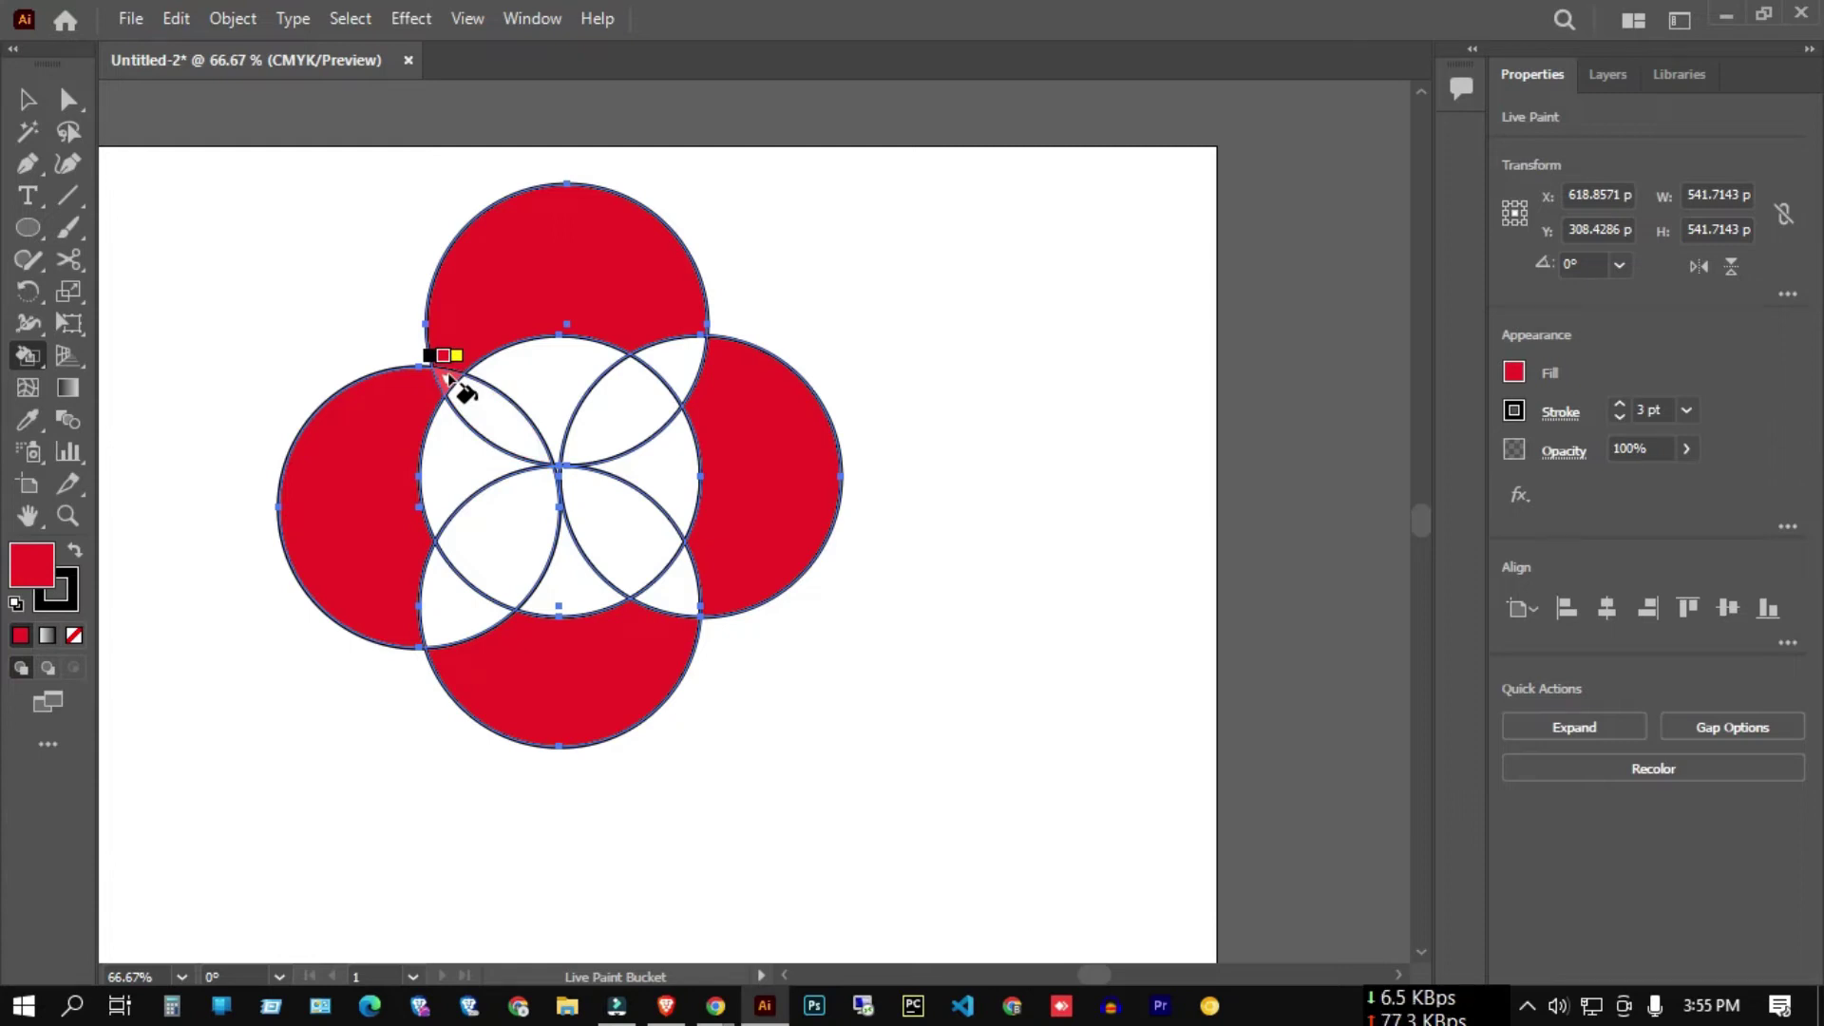
- Paint the four corner wedges between the crescents black
left_click(1514, 372)
left_click(1280, 468)
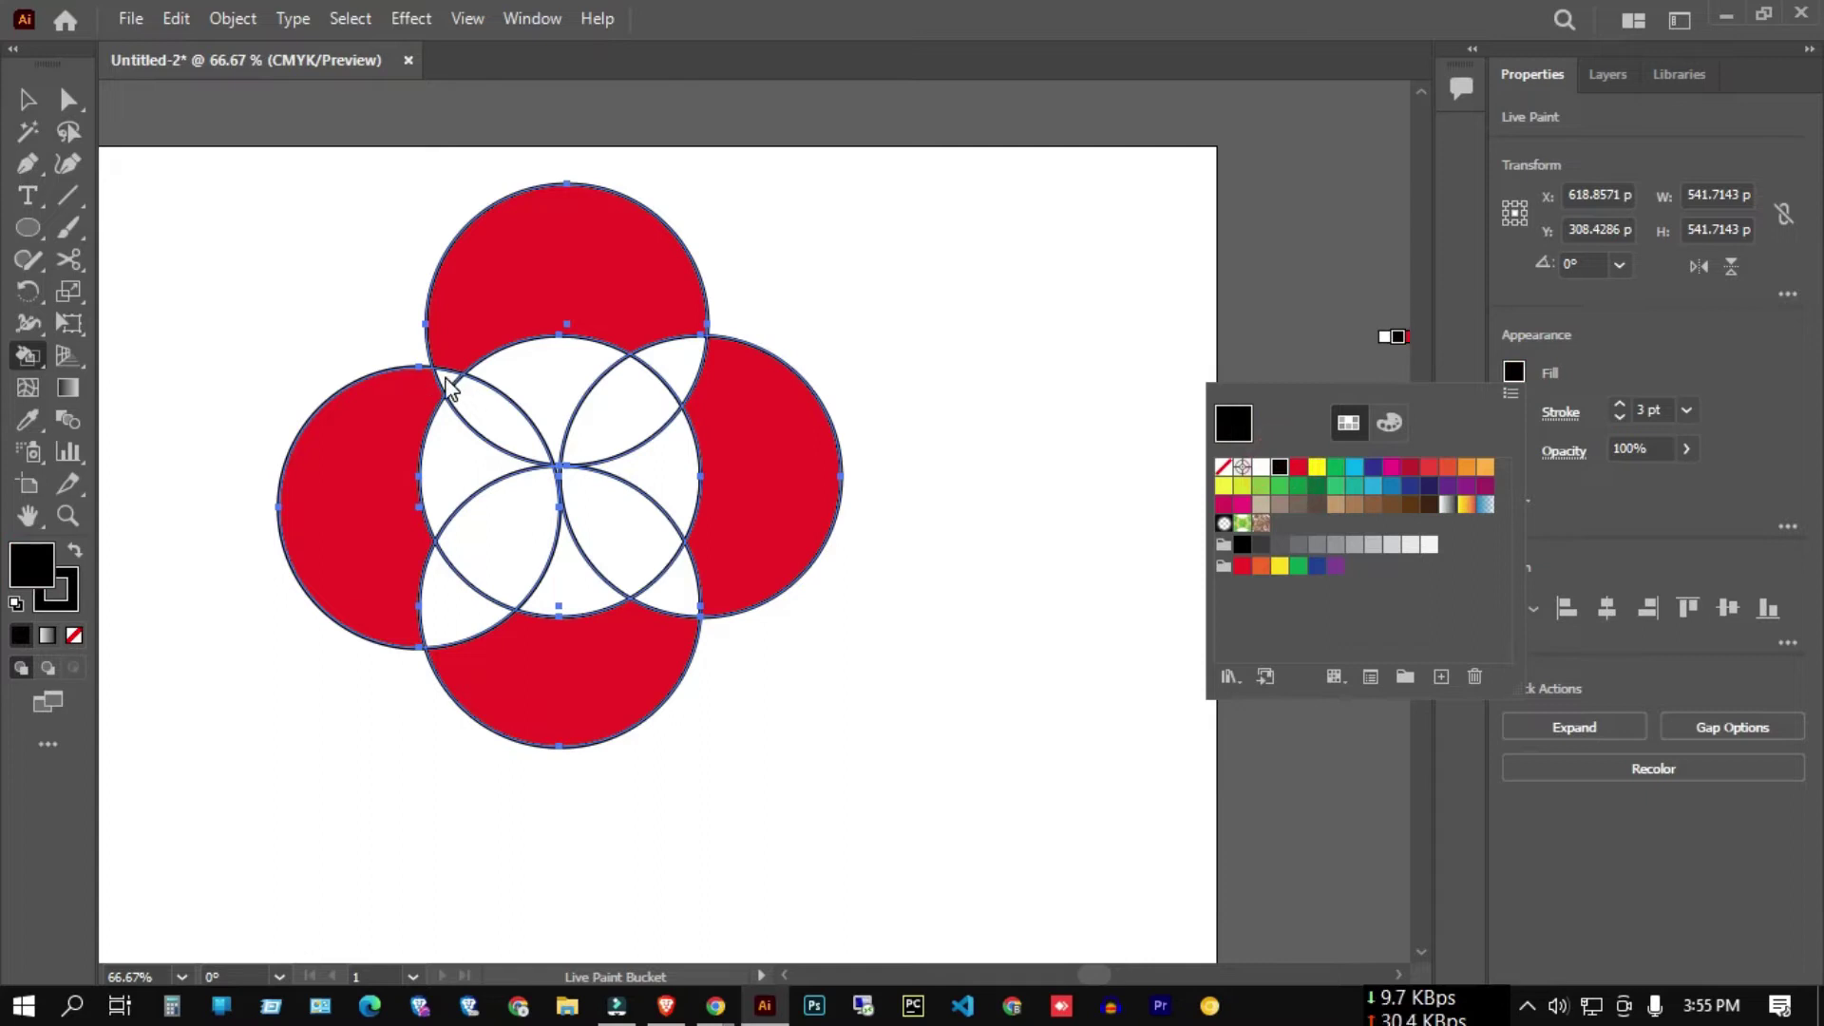
left_click(1642, 322)
left_click(443, 380)
left_click(672, 366)
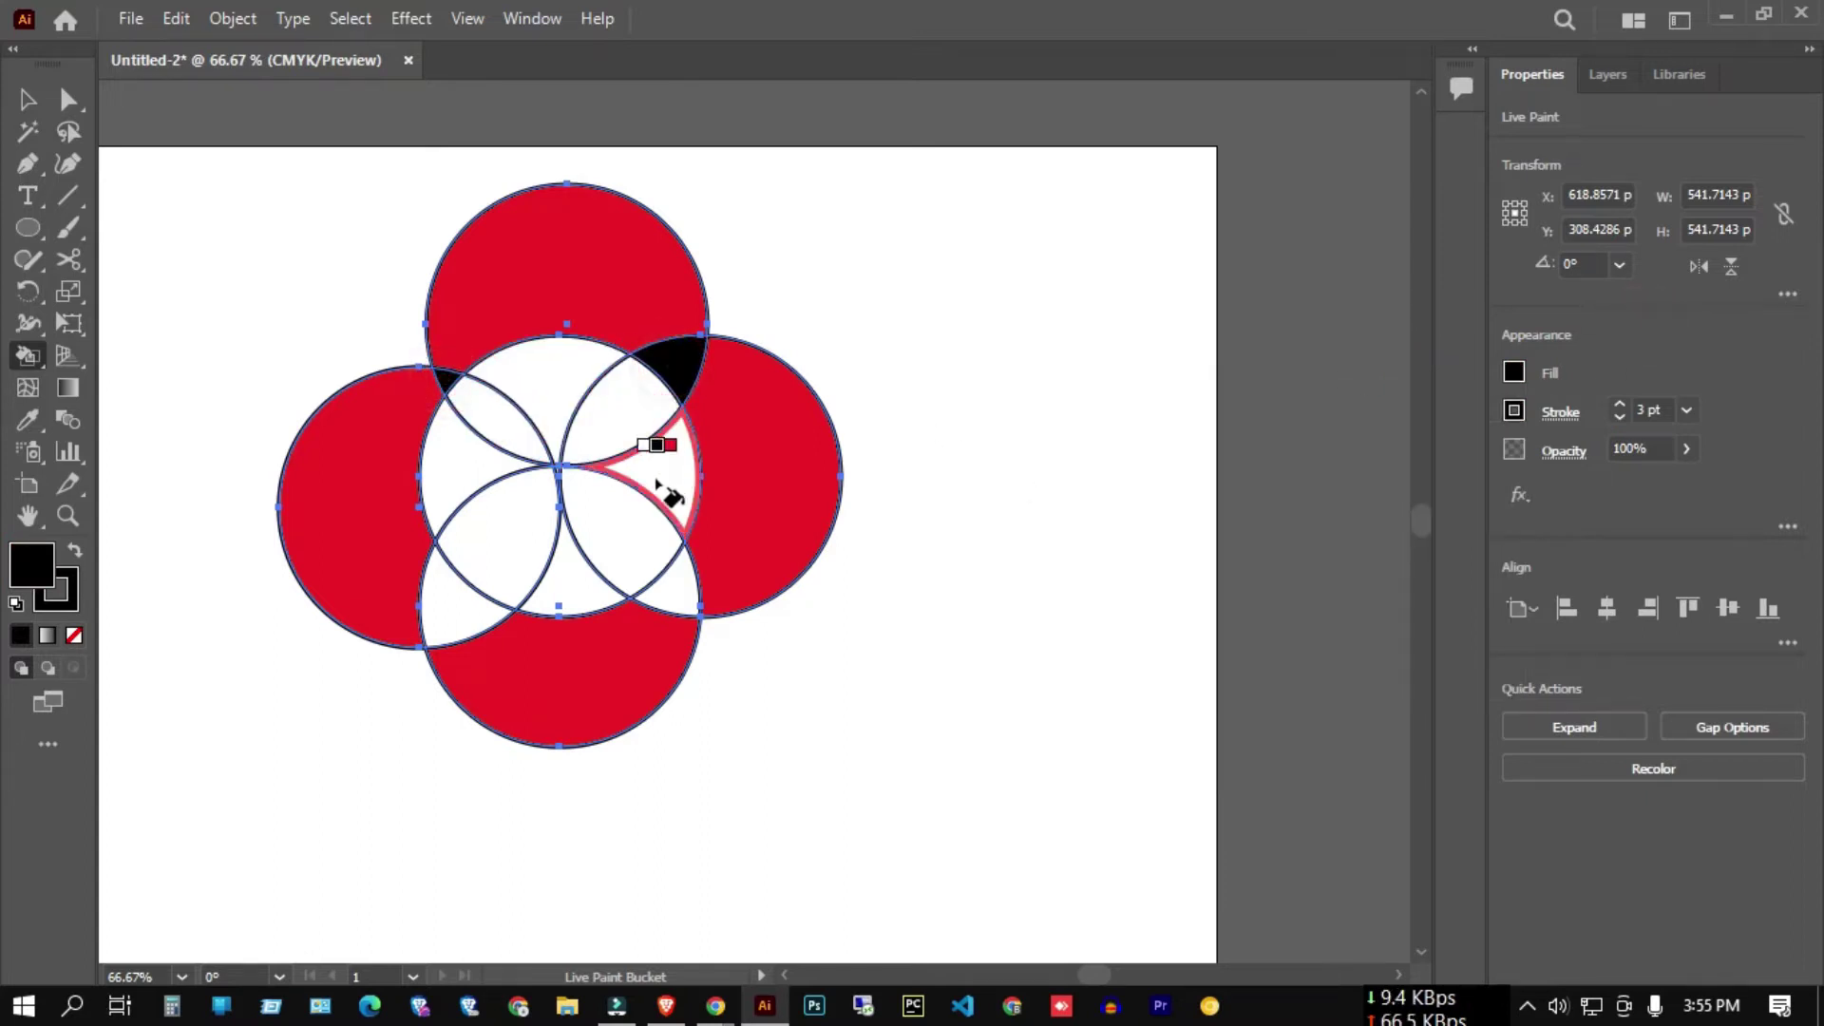
left_click(665, 581)
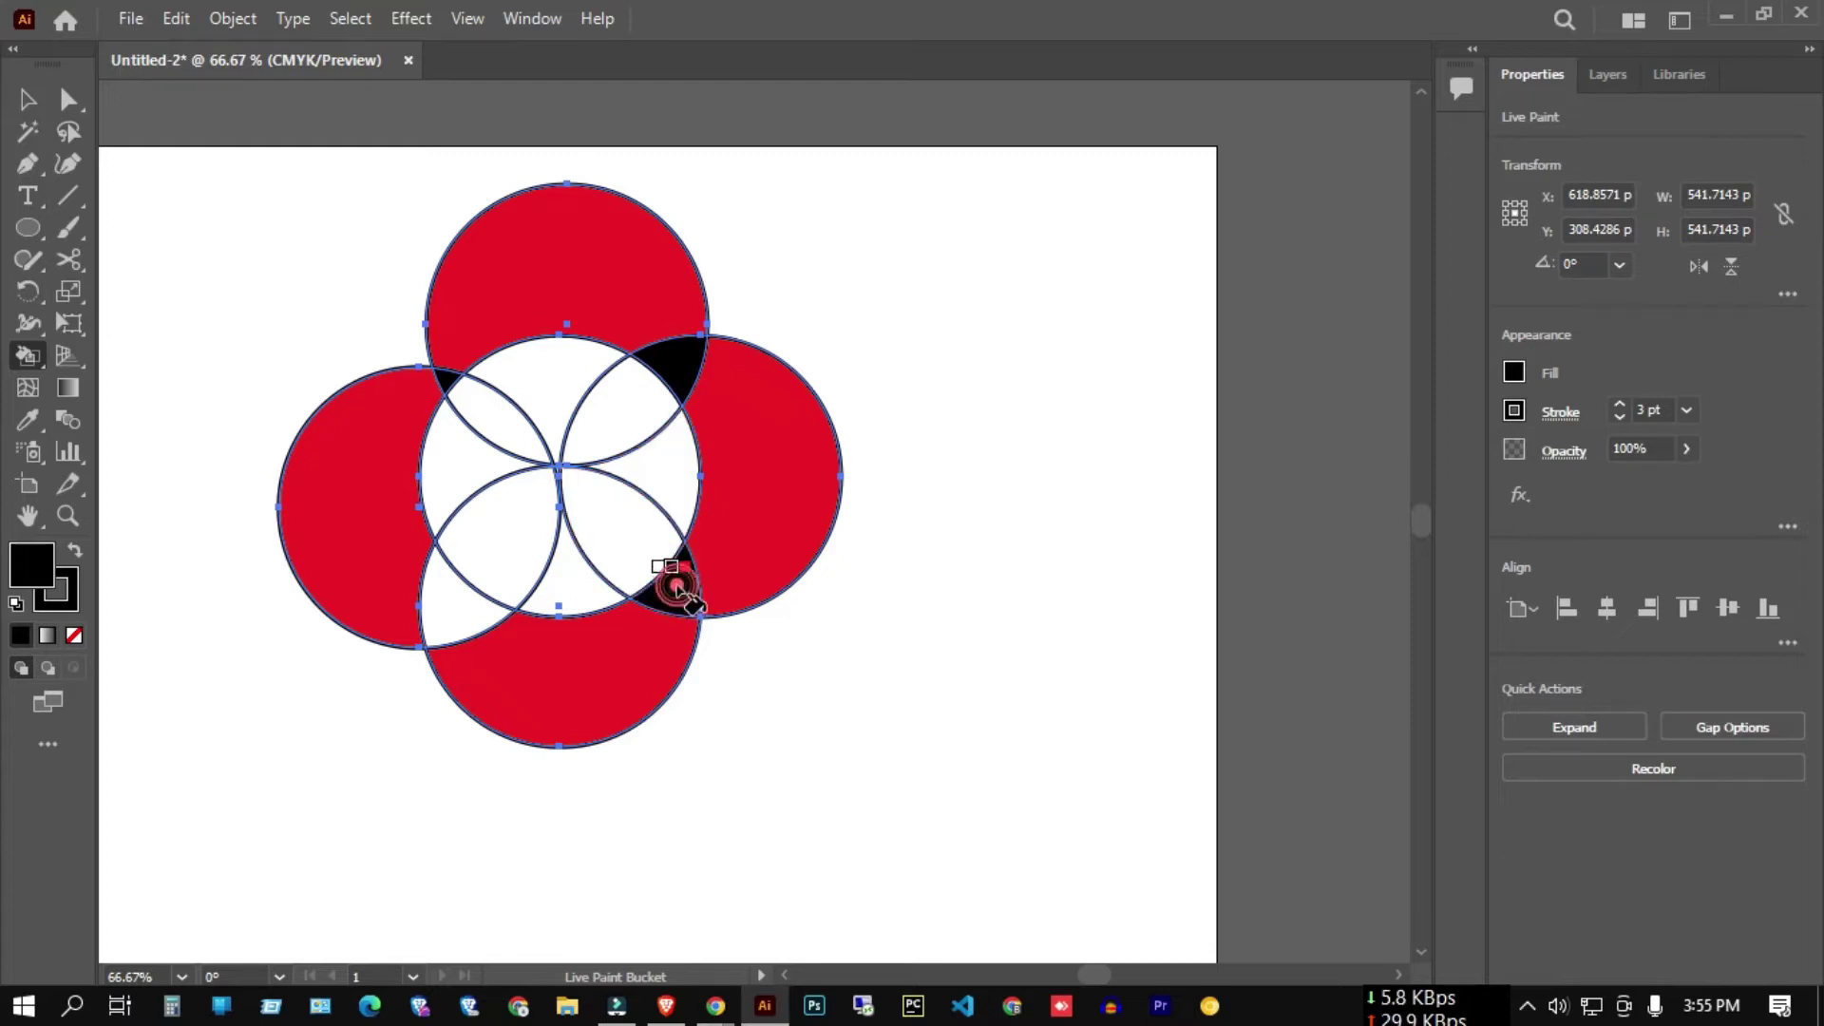
left_click(454, 600)
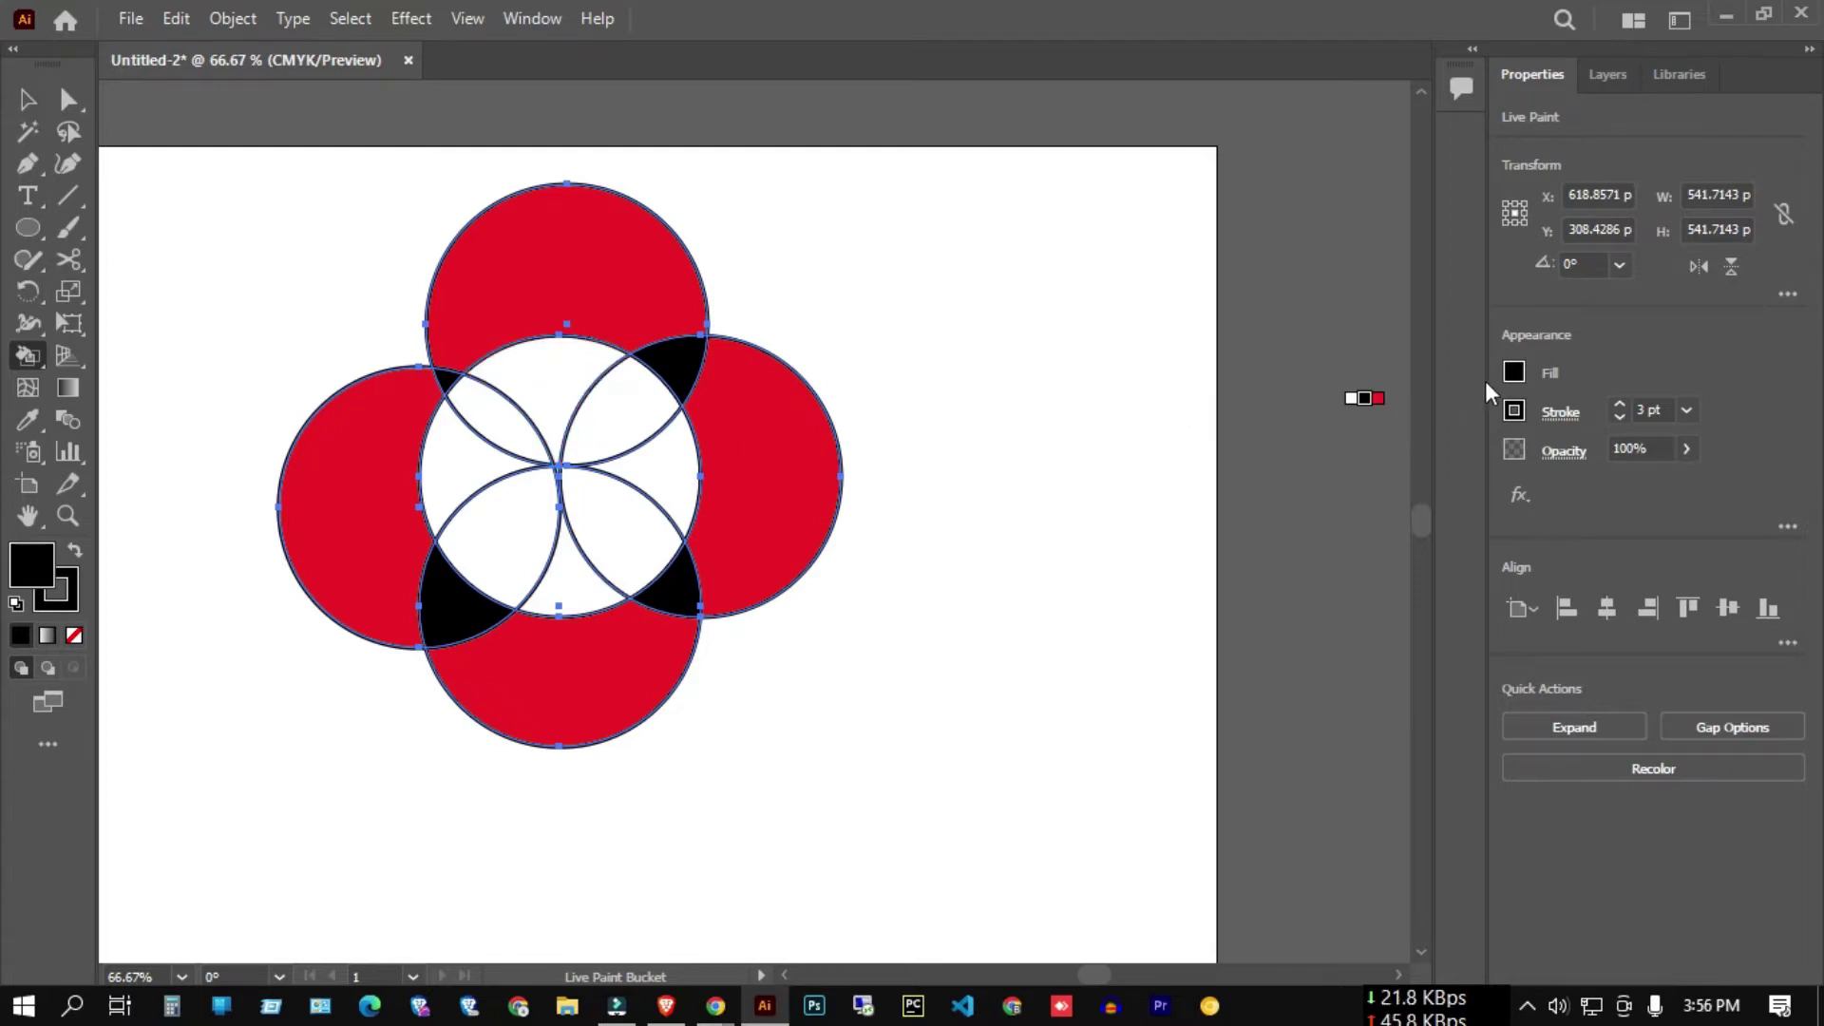
- Paint the four central petal lenses green
left_click(1514, 372)
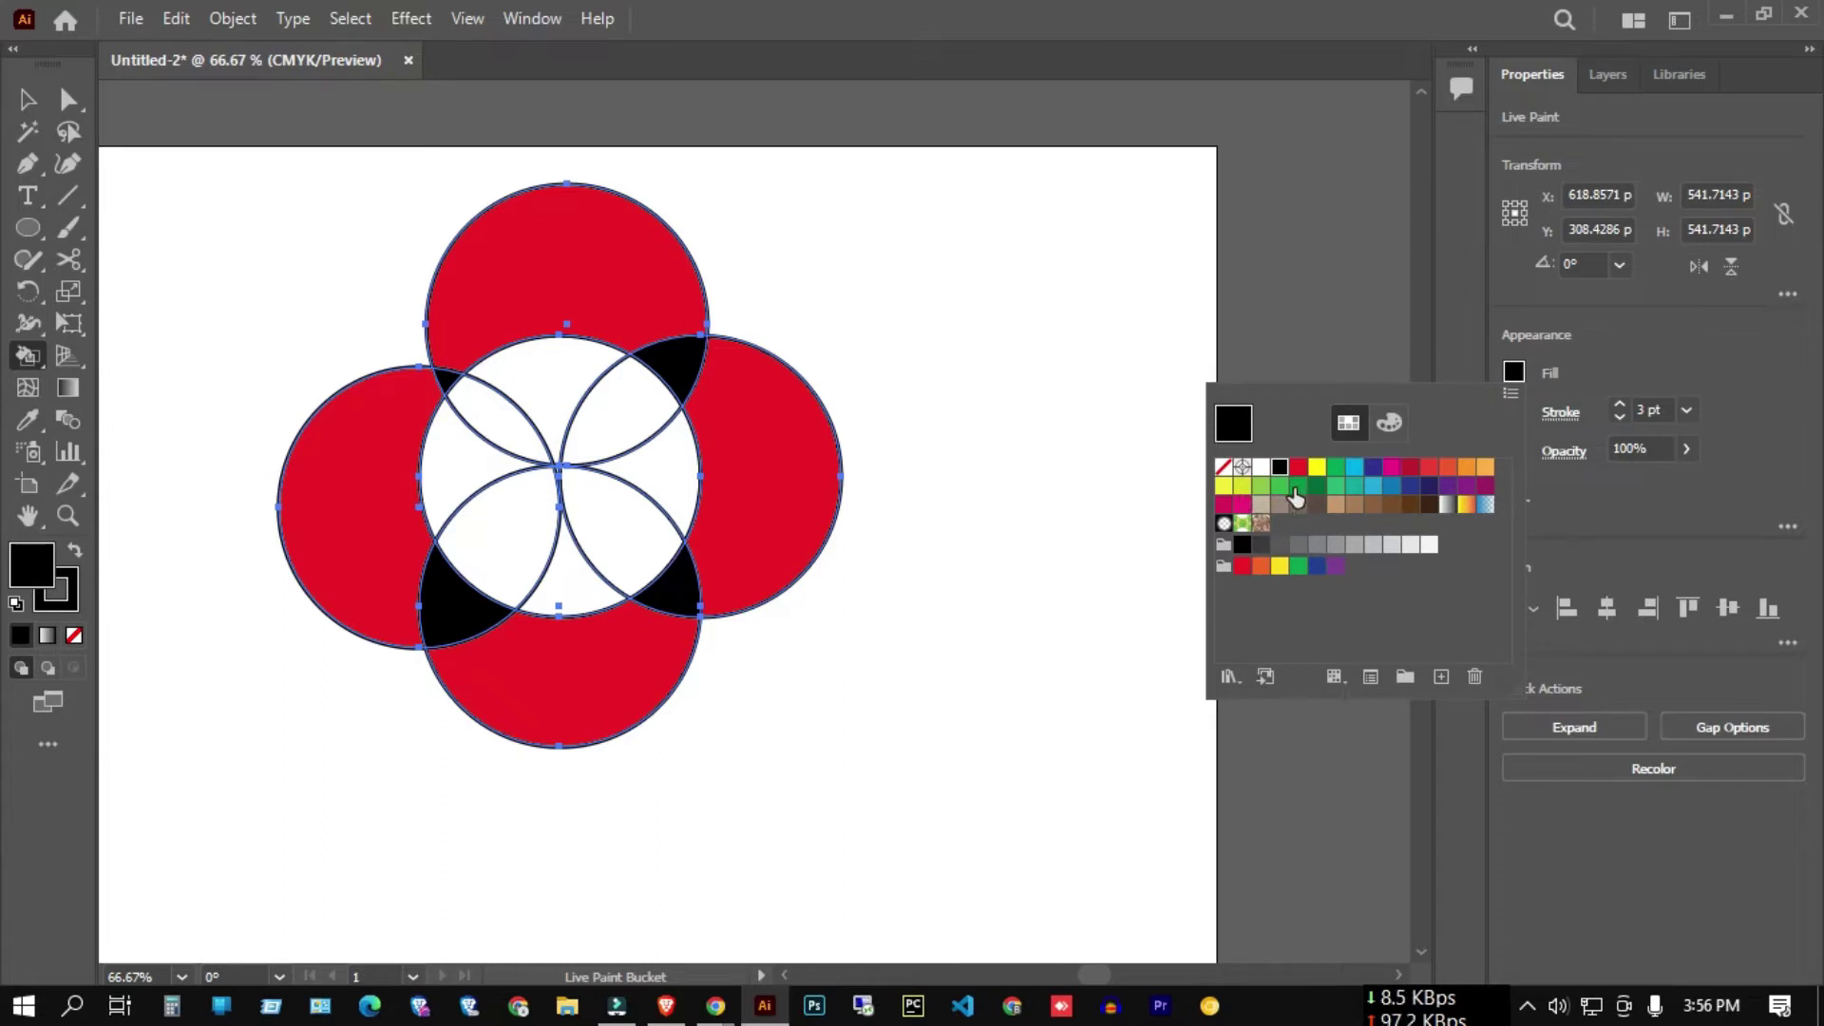
left_click(1298, 566)
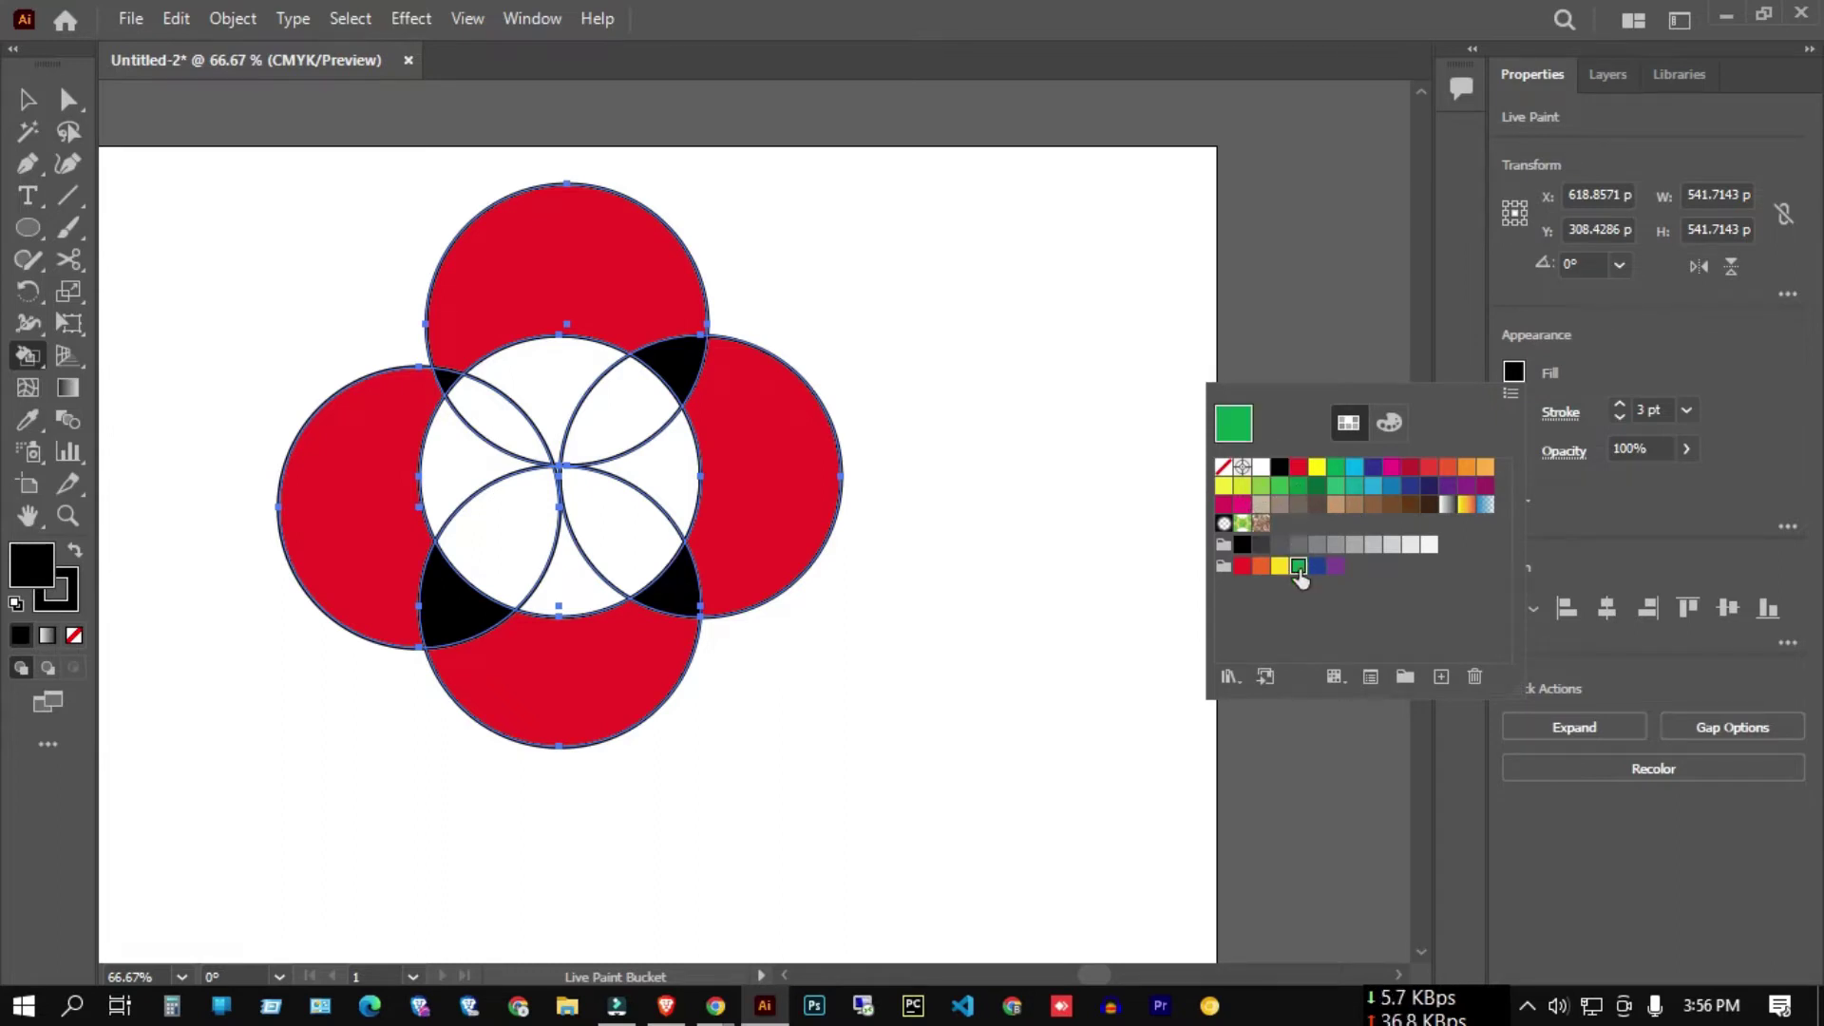
left_click(1609, 350)
left_click(613, 420)
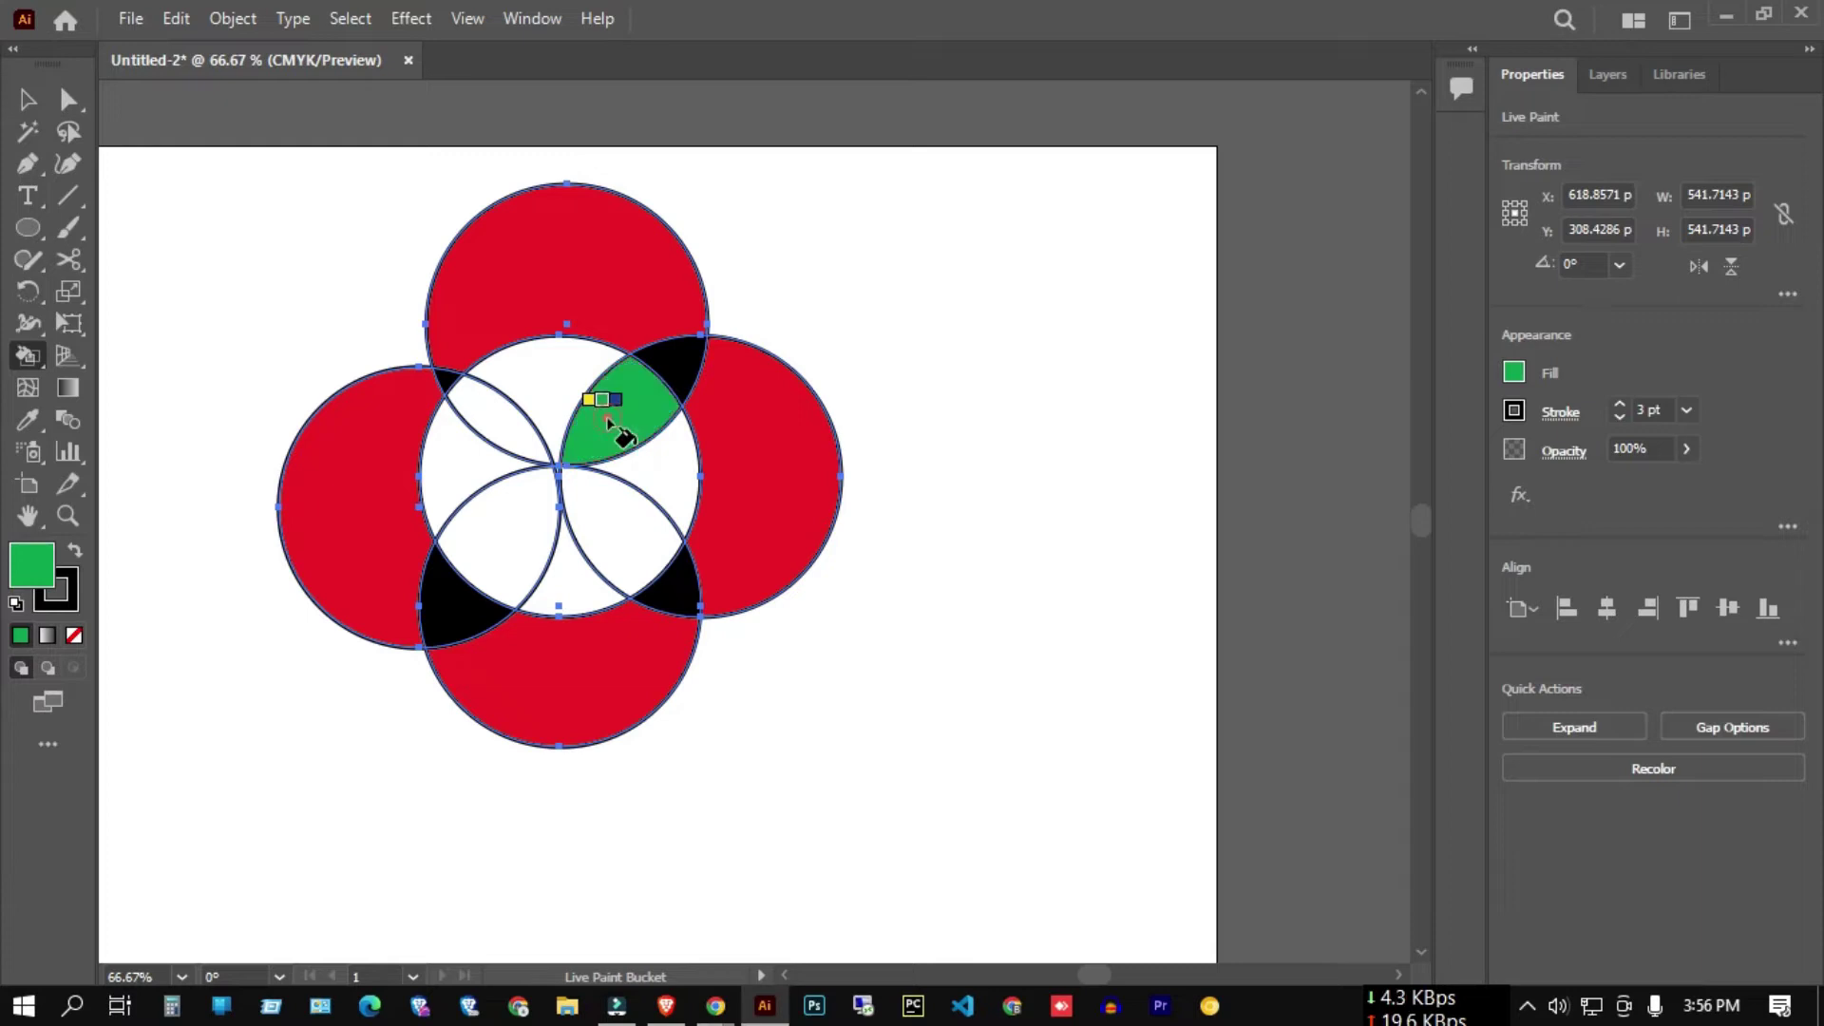
left_click(618, 542)
left_click(506, 536)
left_click(510, 435)
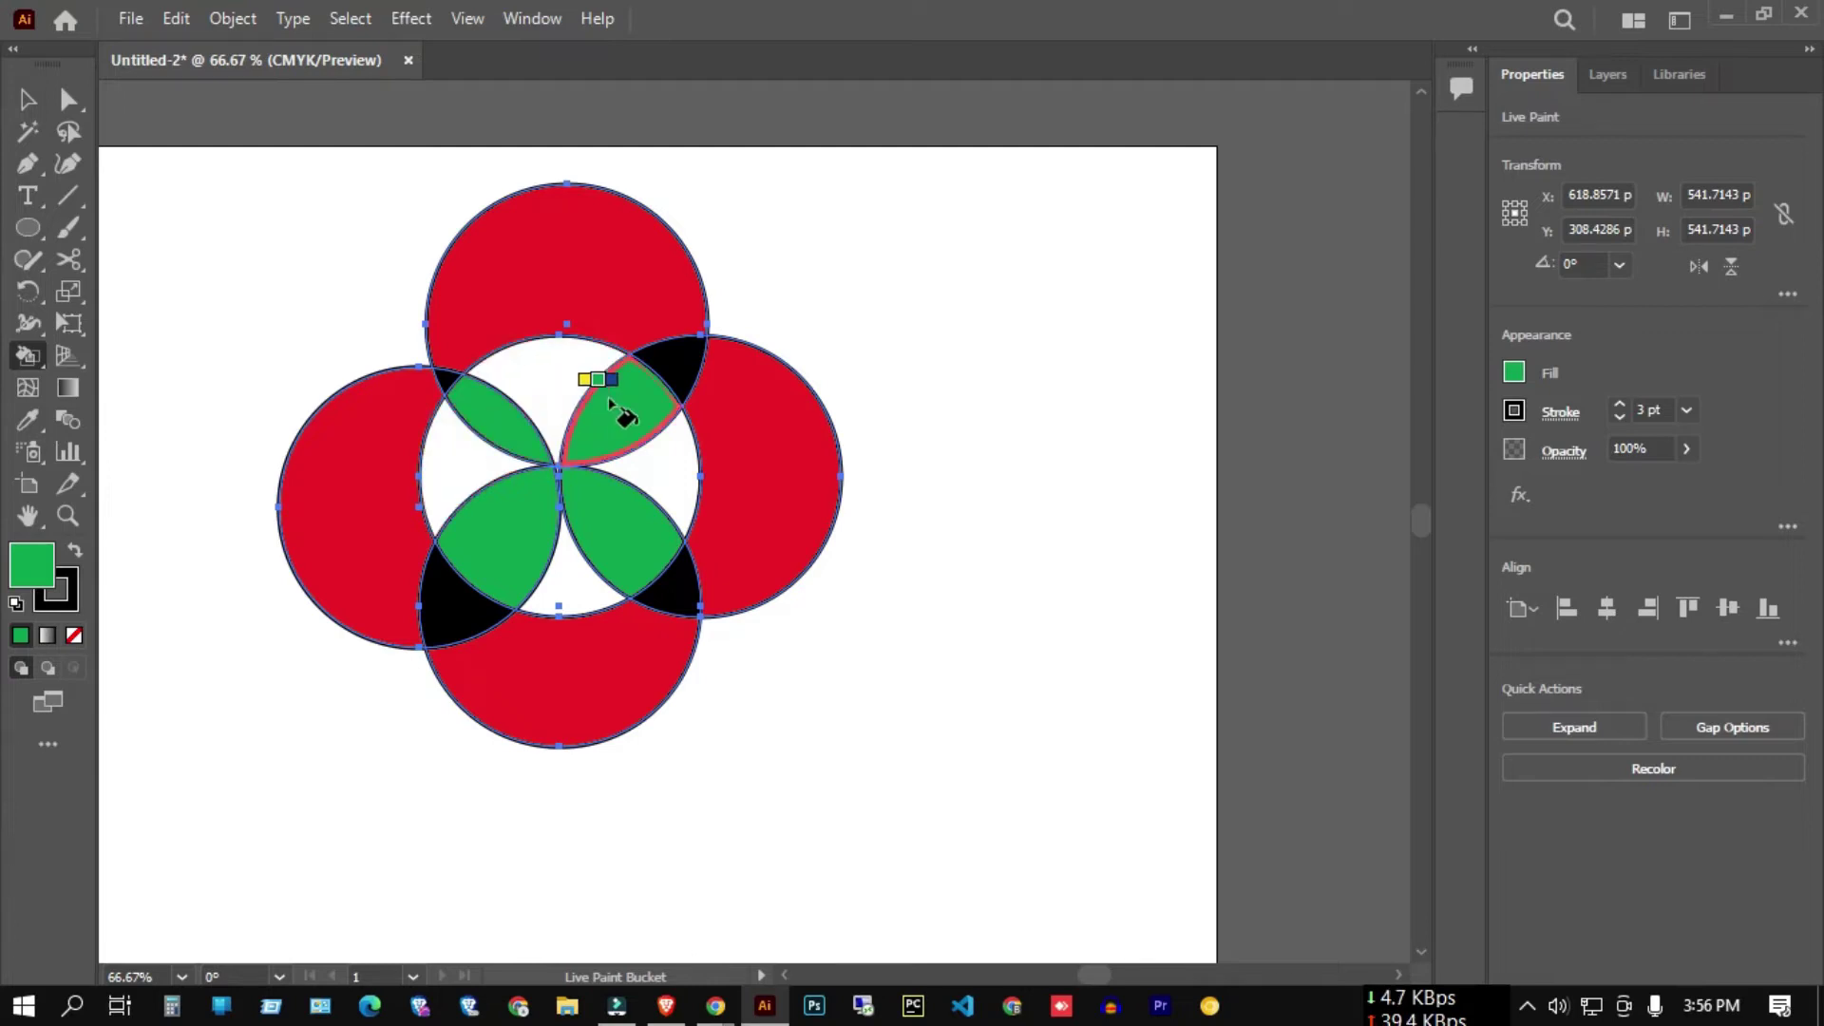
left_click(1517, 373)
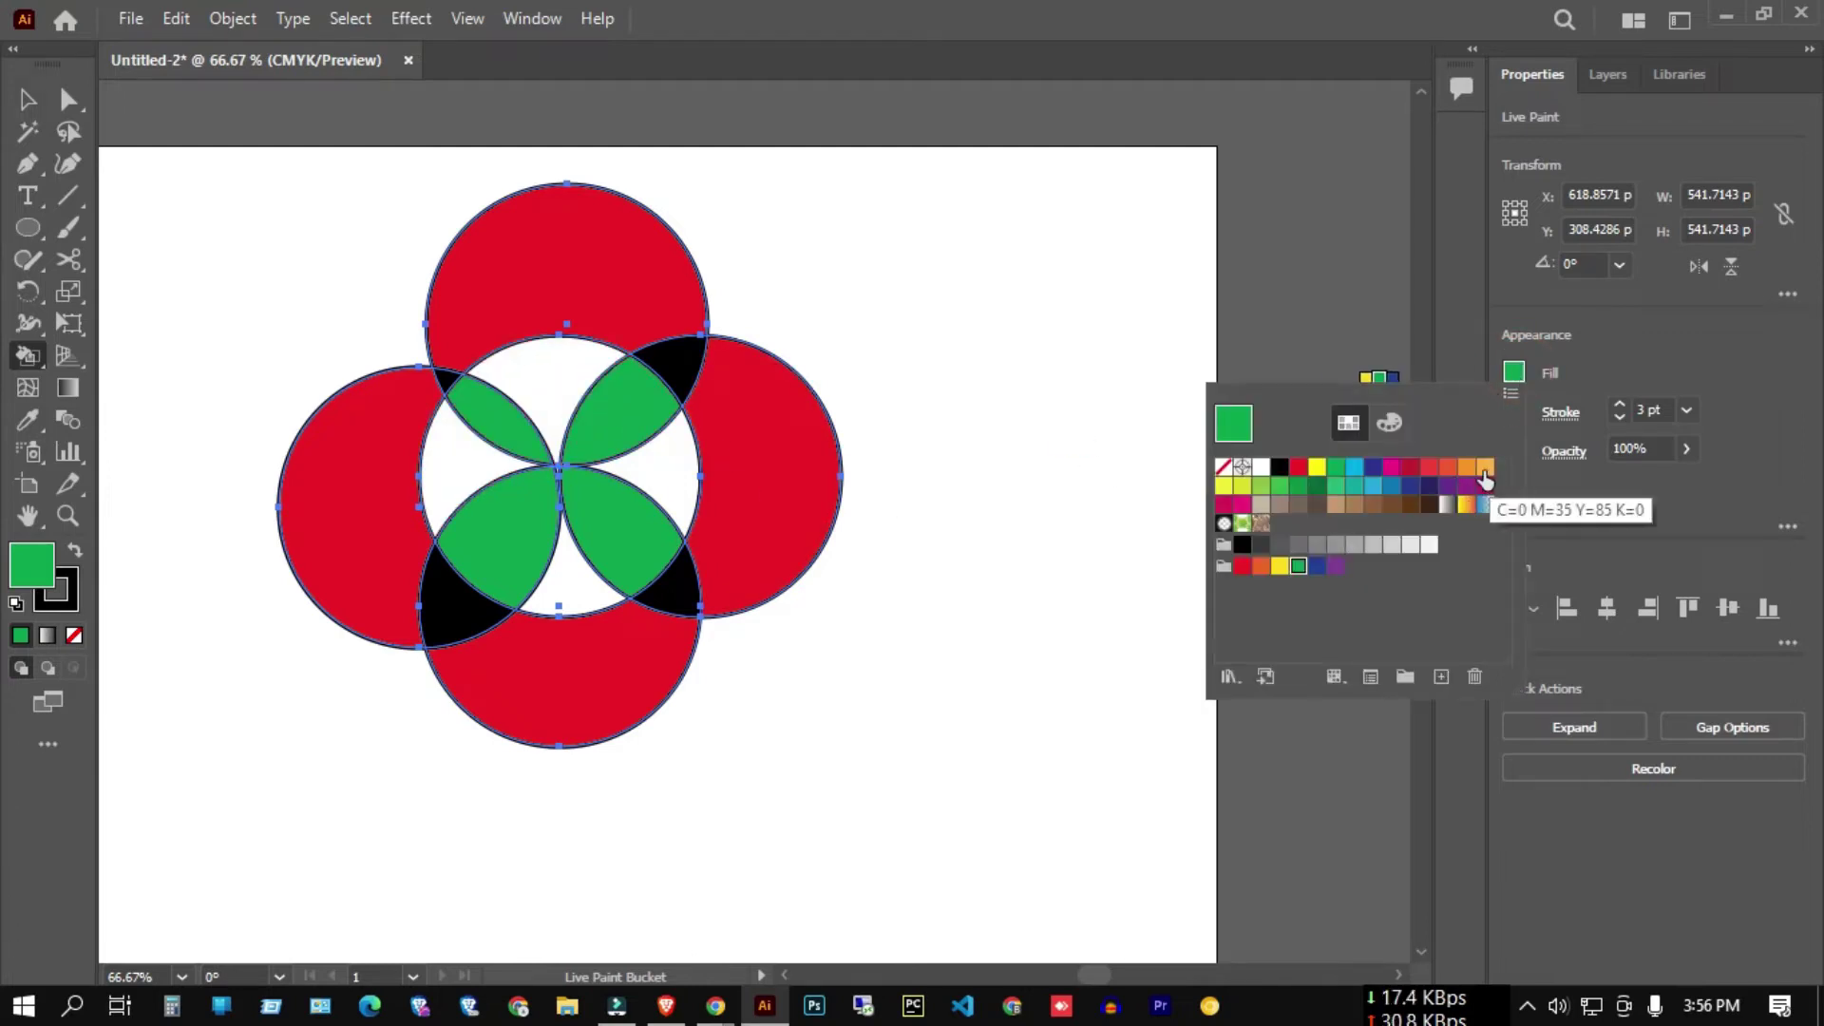
- Live Paint the top, left, right and bottom white gaps CMYK Blue, then deselect the artwork
left_click(1372, 467)
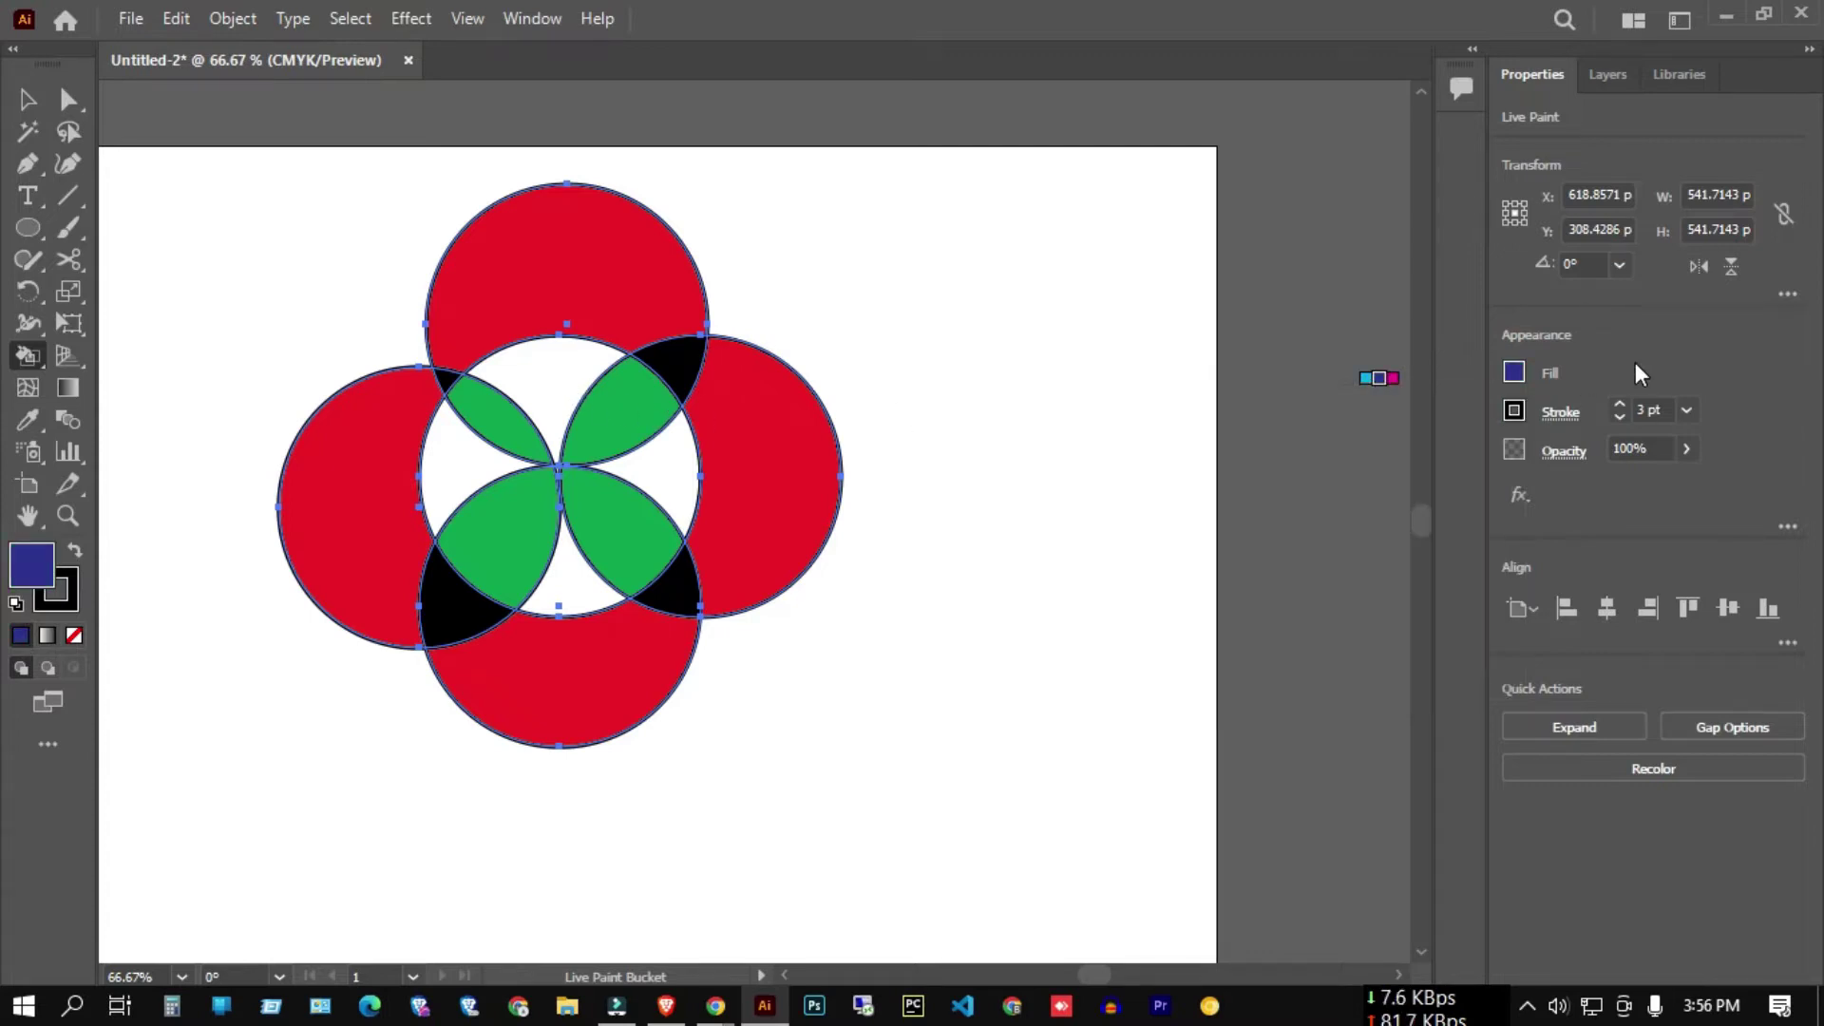
left_click(23, 356)
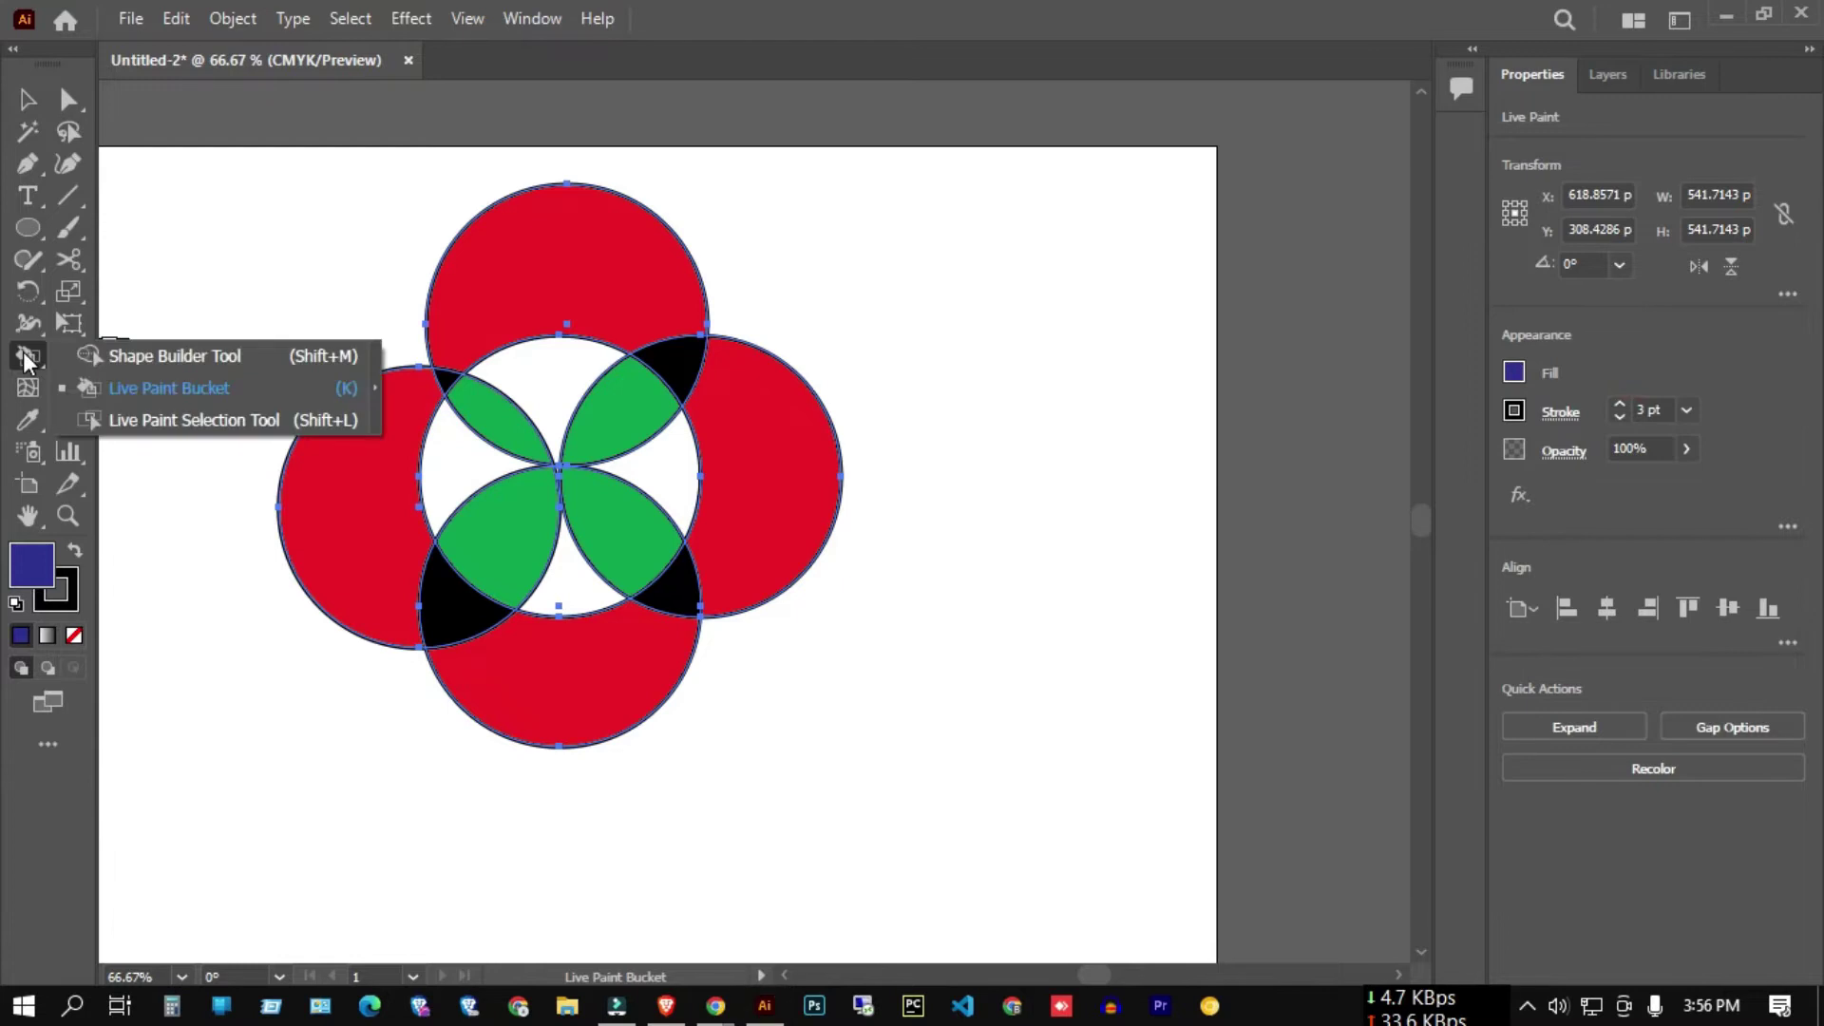
left_click(187, 389)
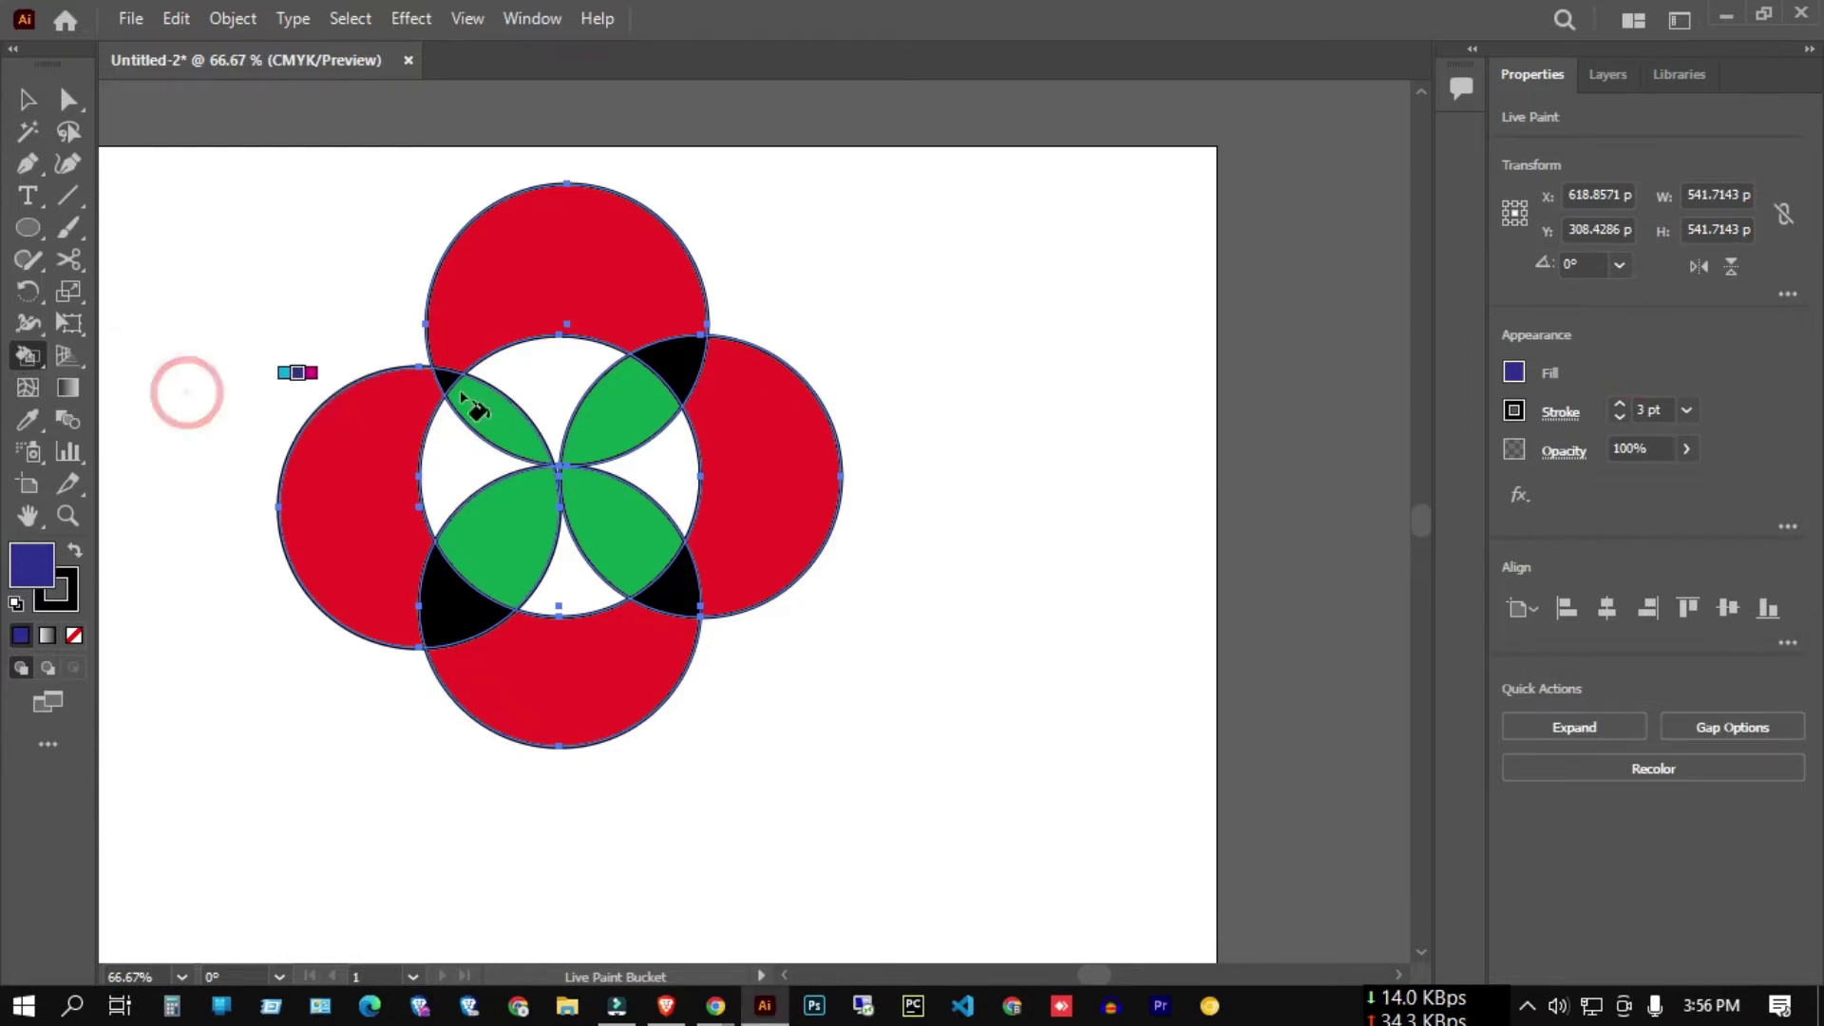
left_click(551, 381)
left_click(442, 451)
left_click(662, 472)
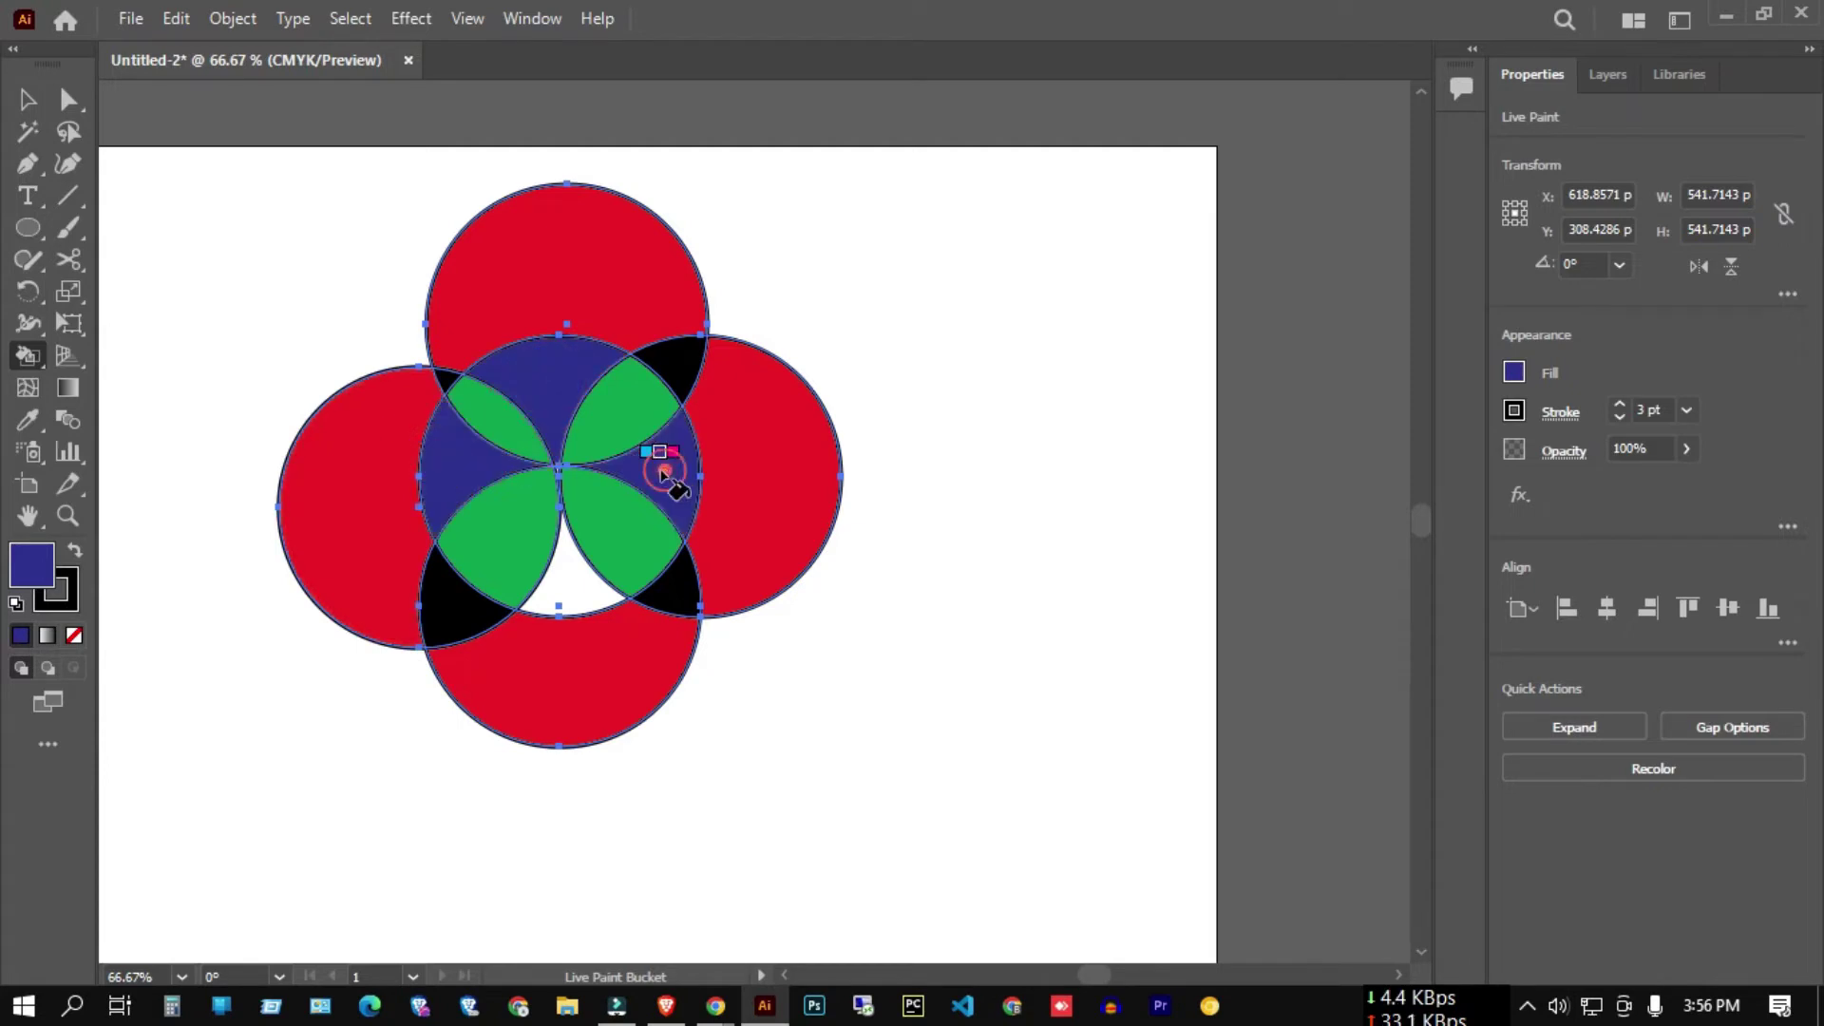
left_click(575, 584)
left_click(29, 98)
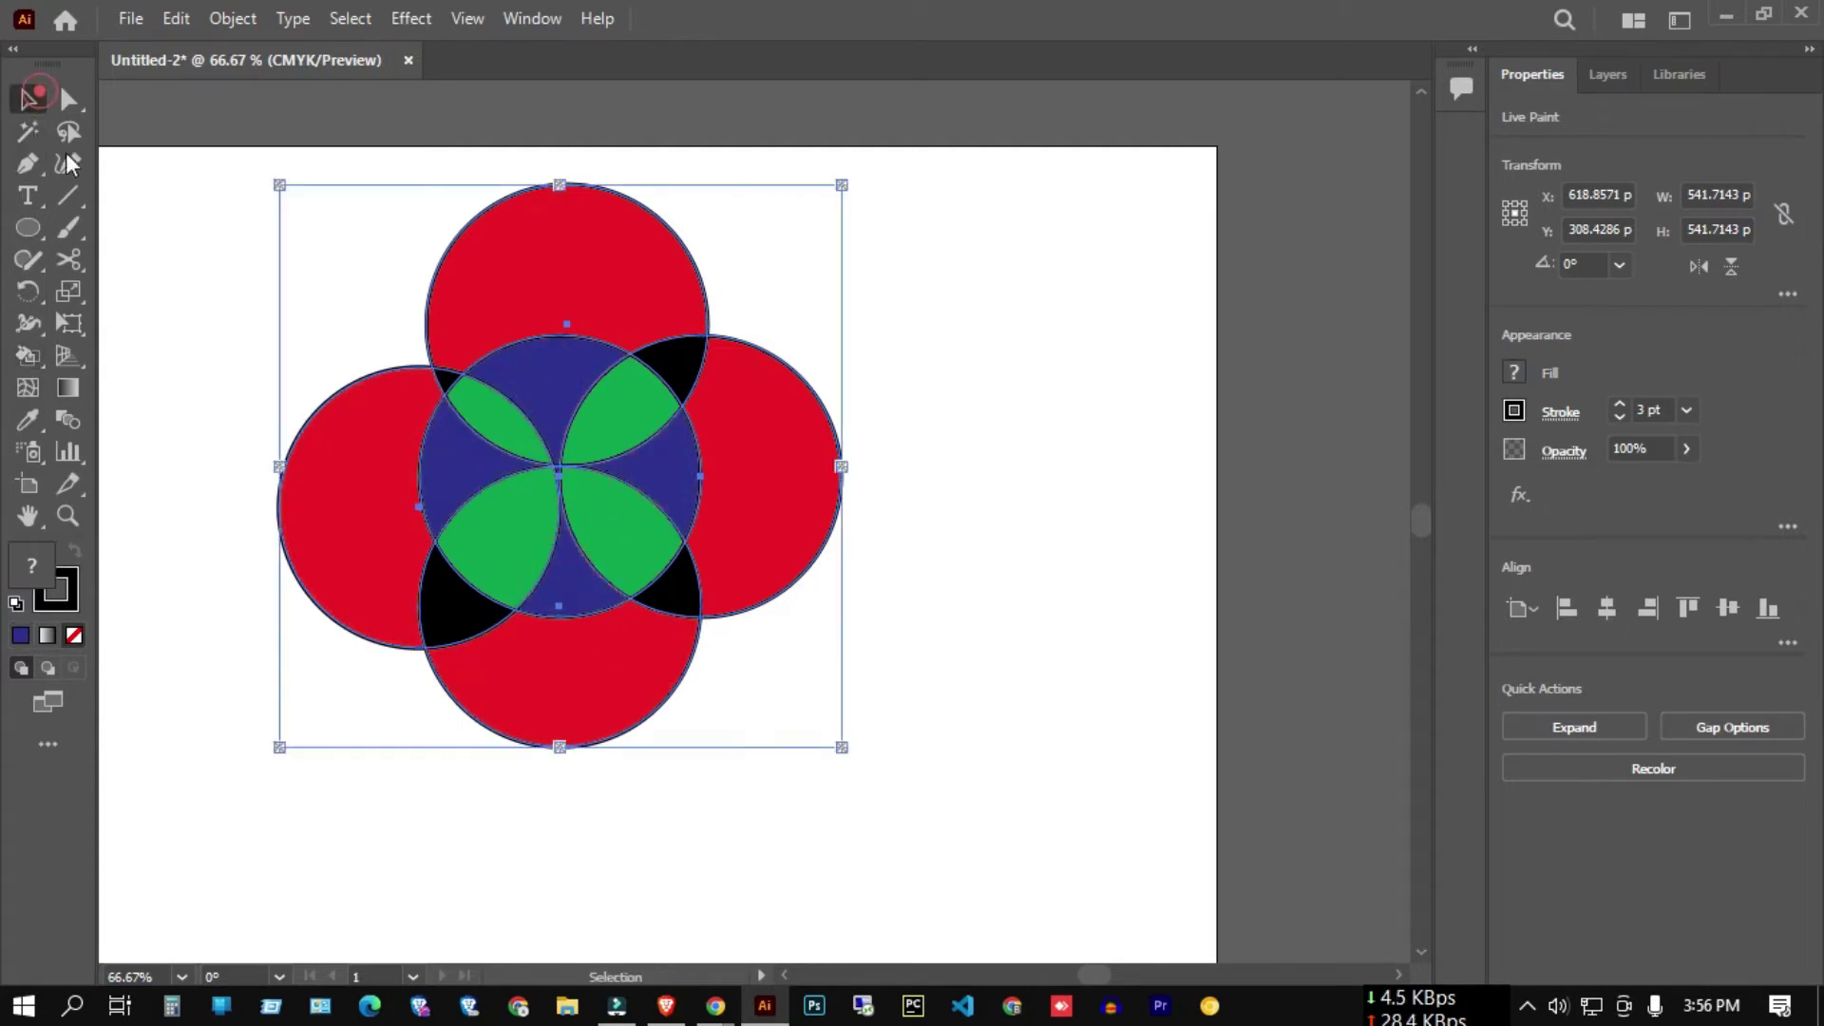
left_click(158, 200)
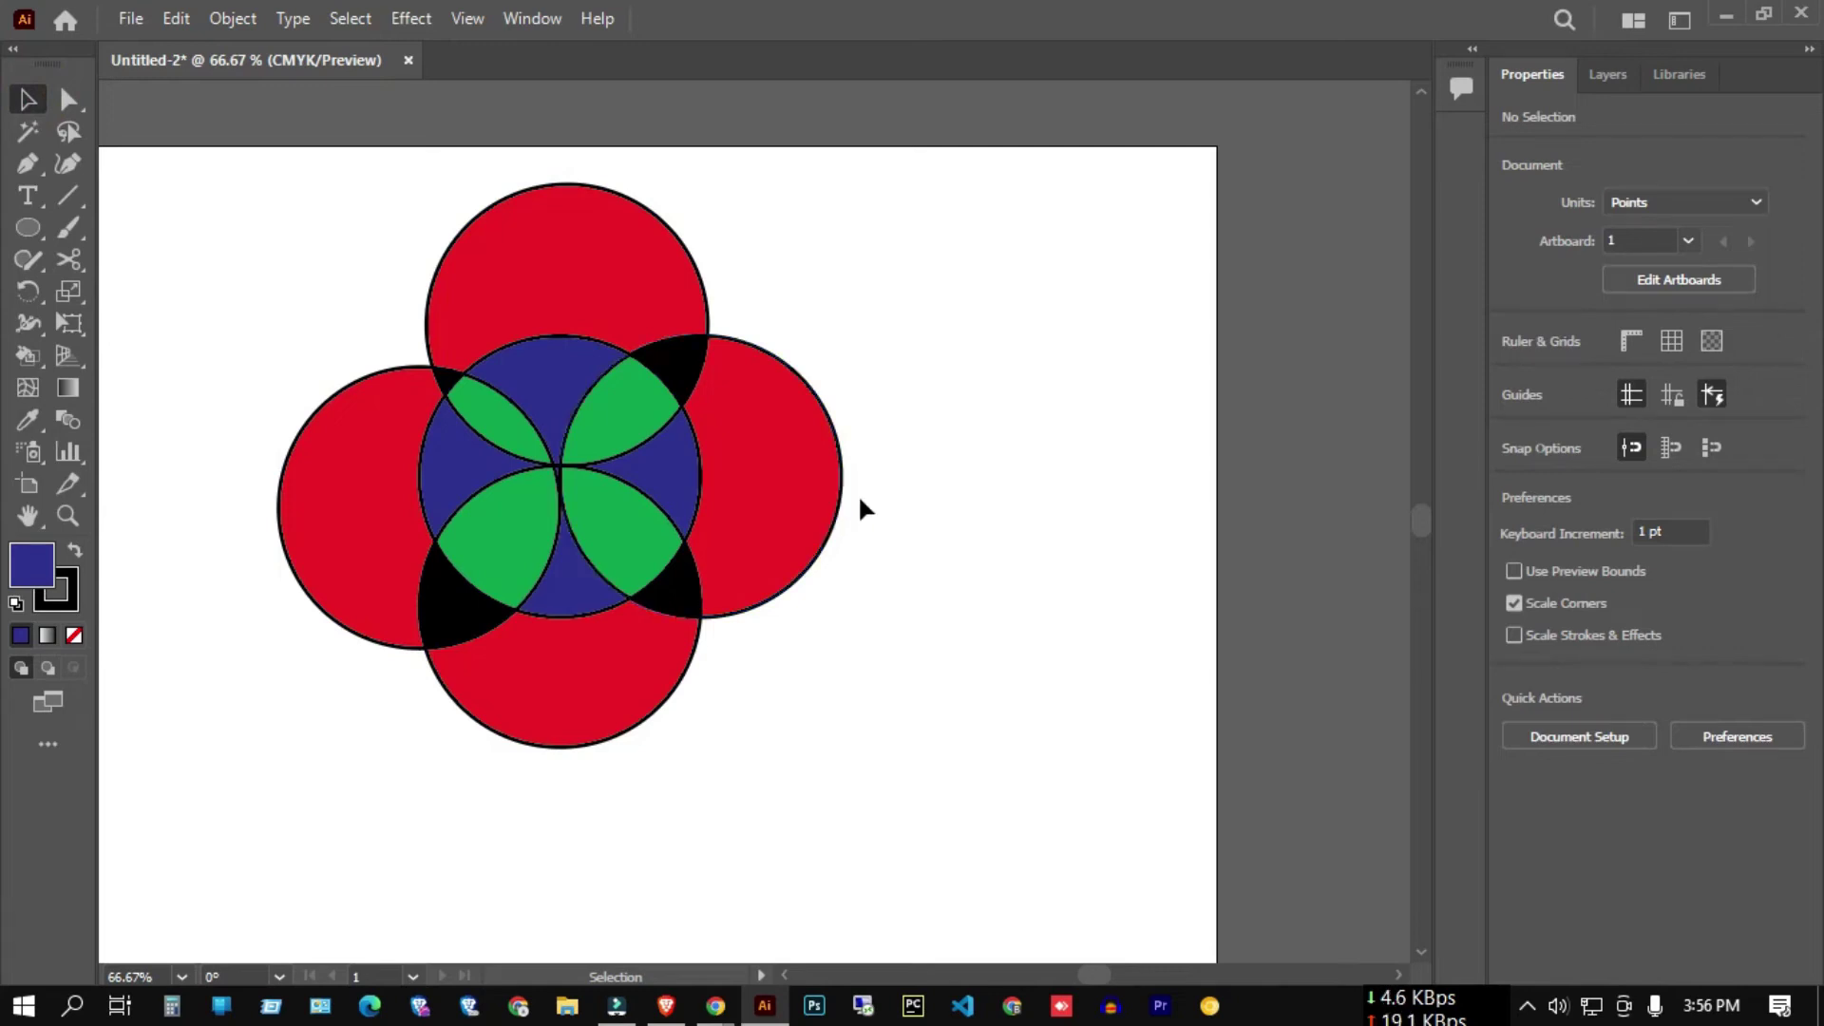
key("ctrl+minus")
key("ctrl+minus")
- Move the coloured design to the top-right and draw a new circle on the page's left
left_click(764, 466)
left_click_drag(765, 465, 1045, 399)
left_click(28, 228)
left_click(124, 294)
left_click_drag(636, 465, 749, 520)
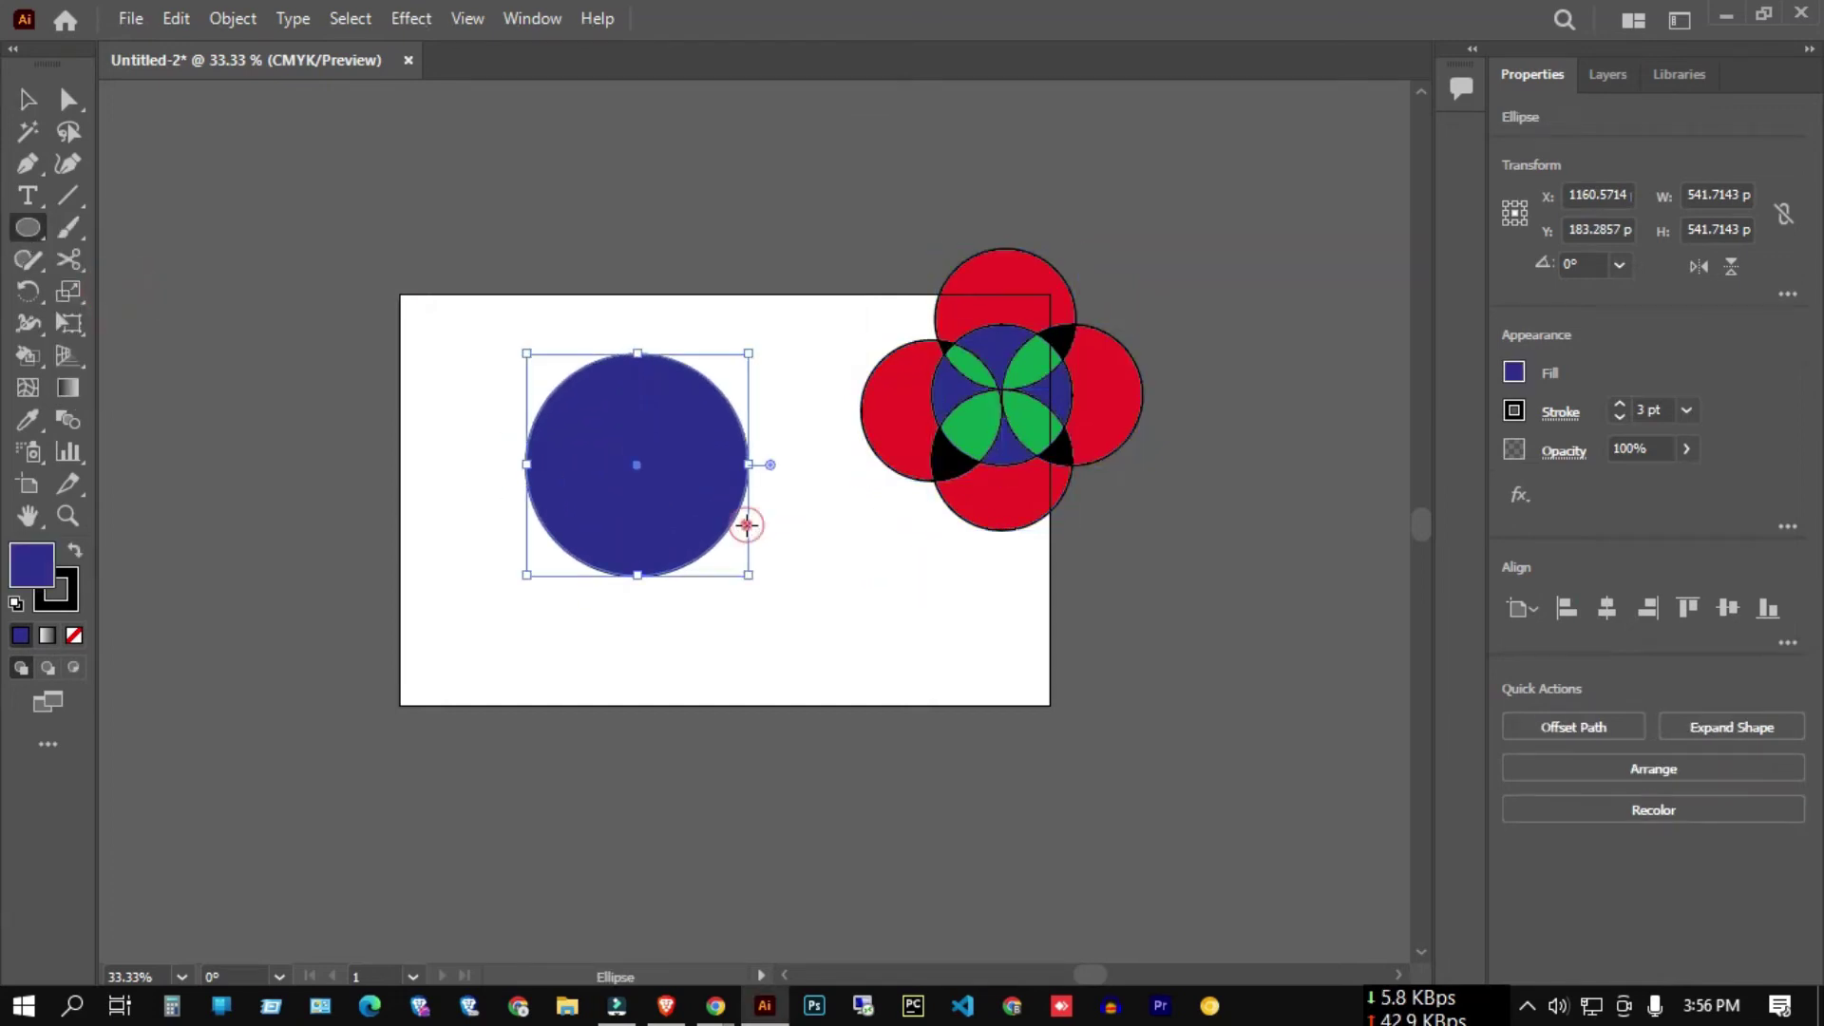
left_click(750, 521)
left_click(969, 546)
- Remove the new circle's fill and shrink it to about 348 pt across
left_click(1514, 372)
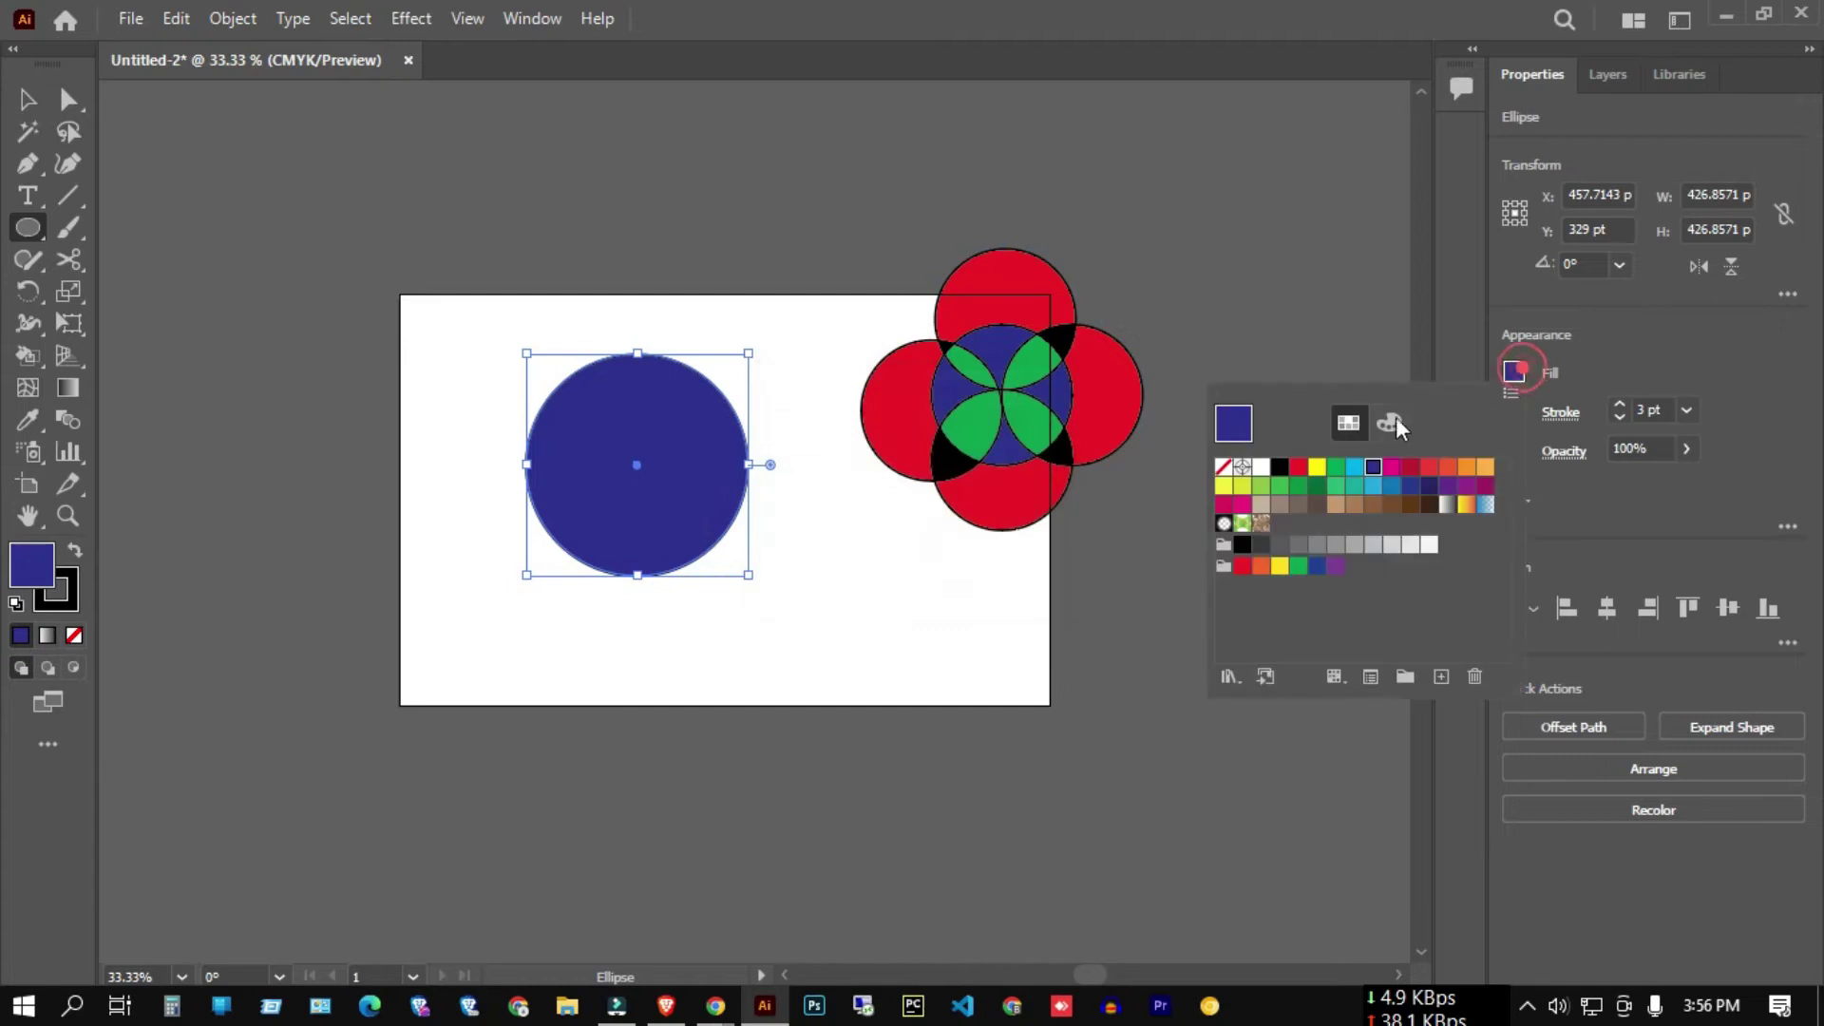
left_click(1223, 466)
left_click(31, 106)
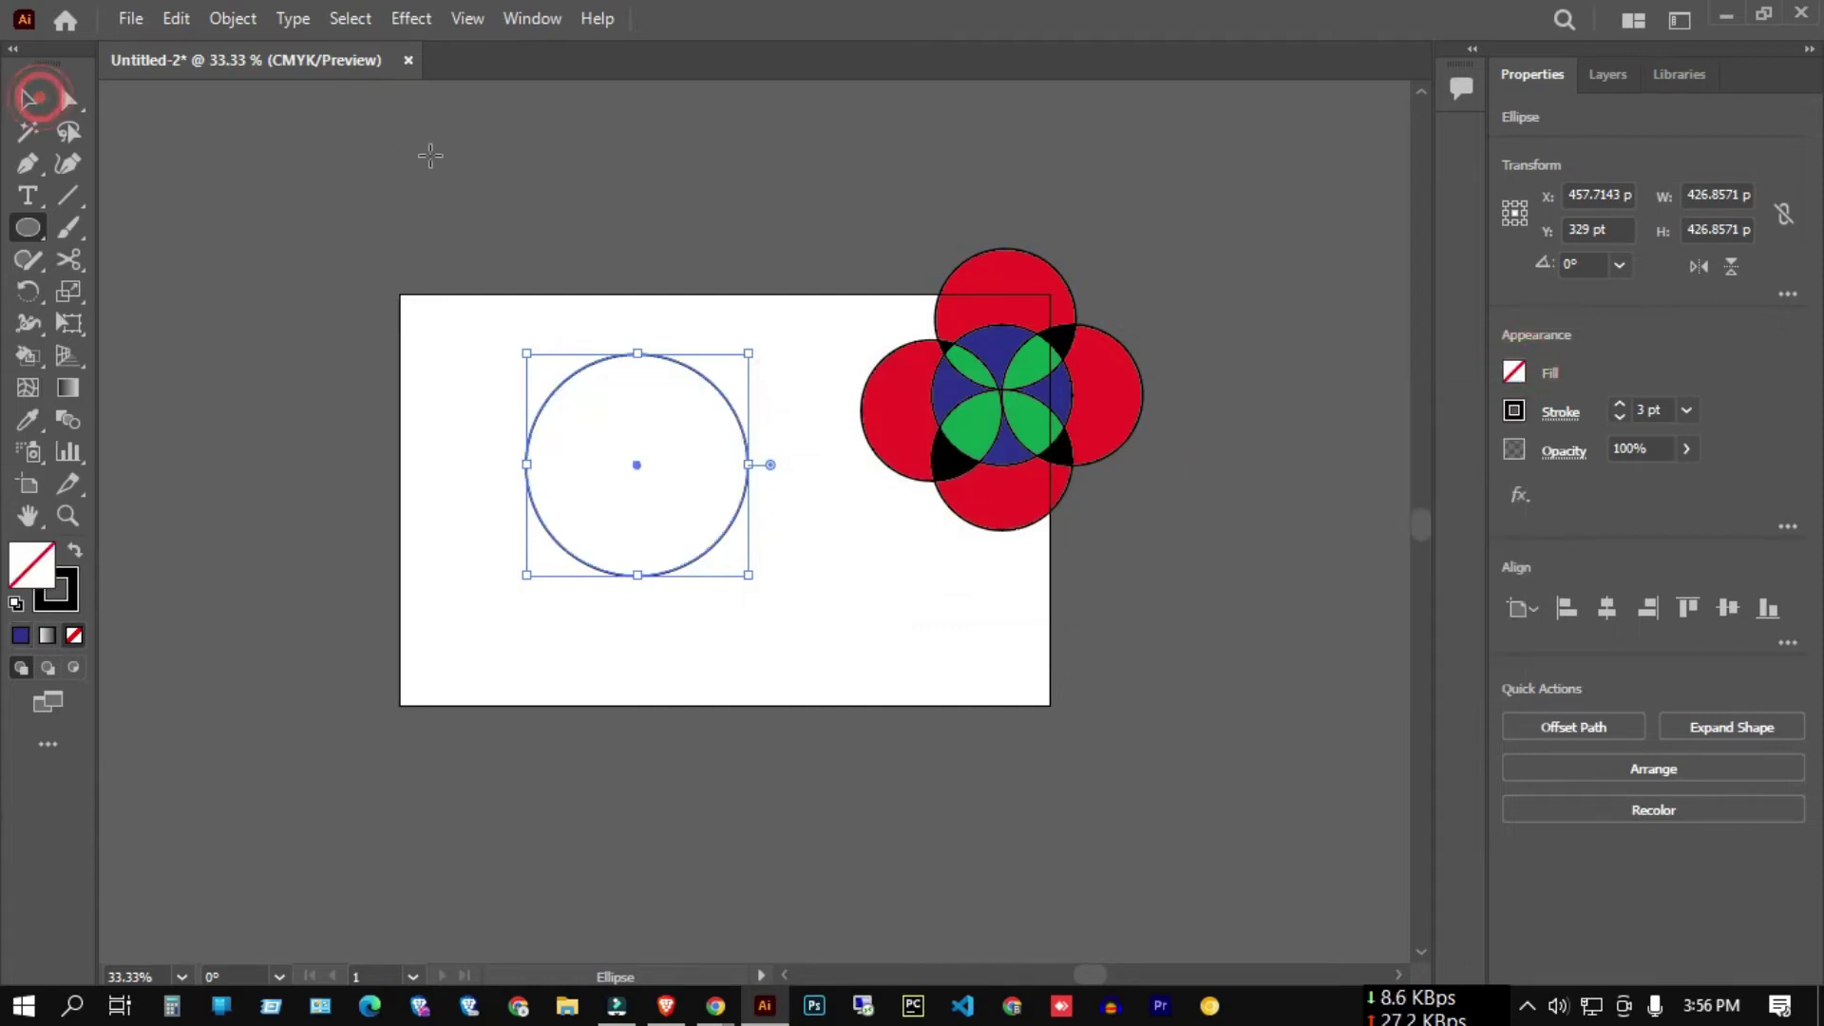
left_click(427, 155)
left_click(970, 545)
left_click(31, 106)
left_click(473, 214)
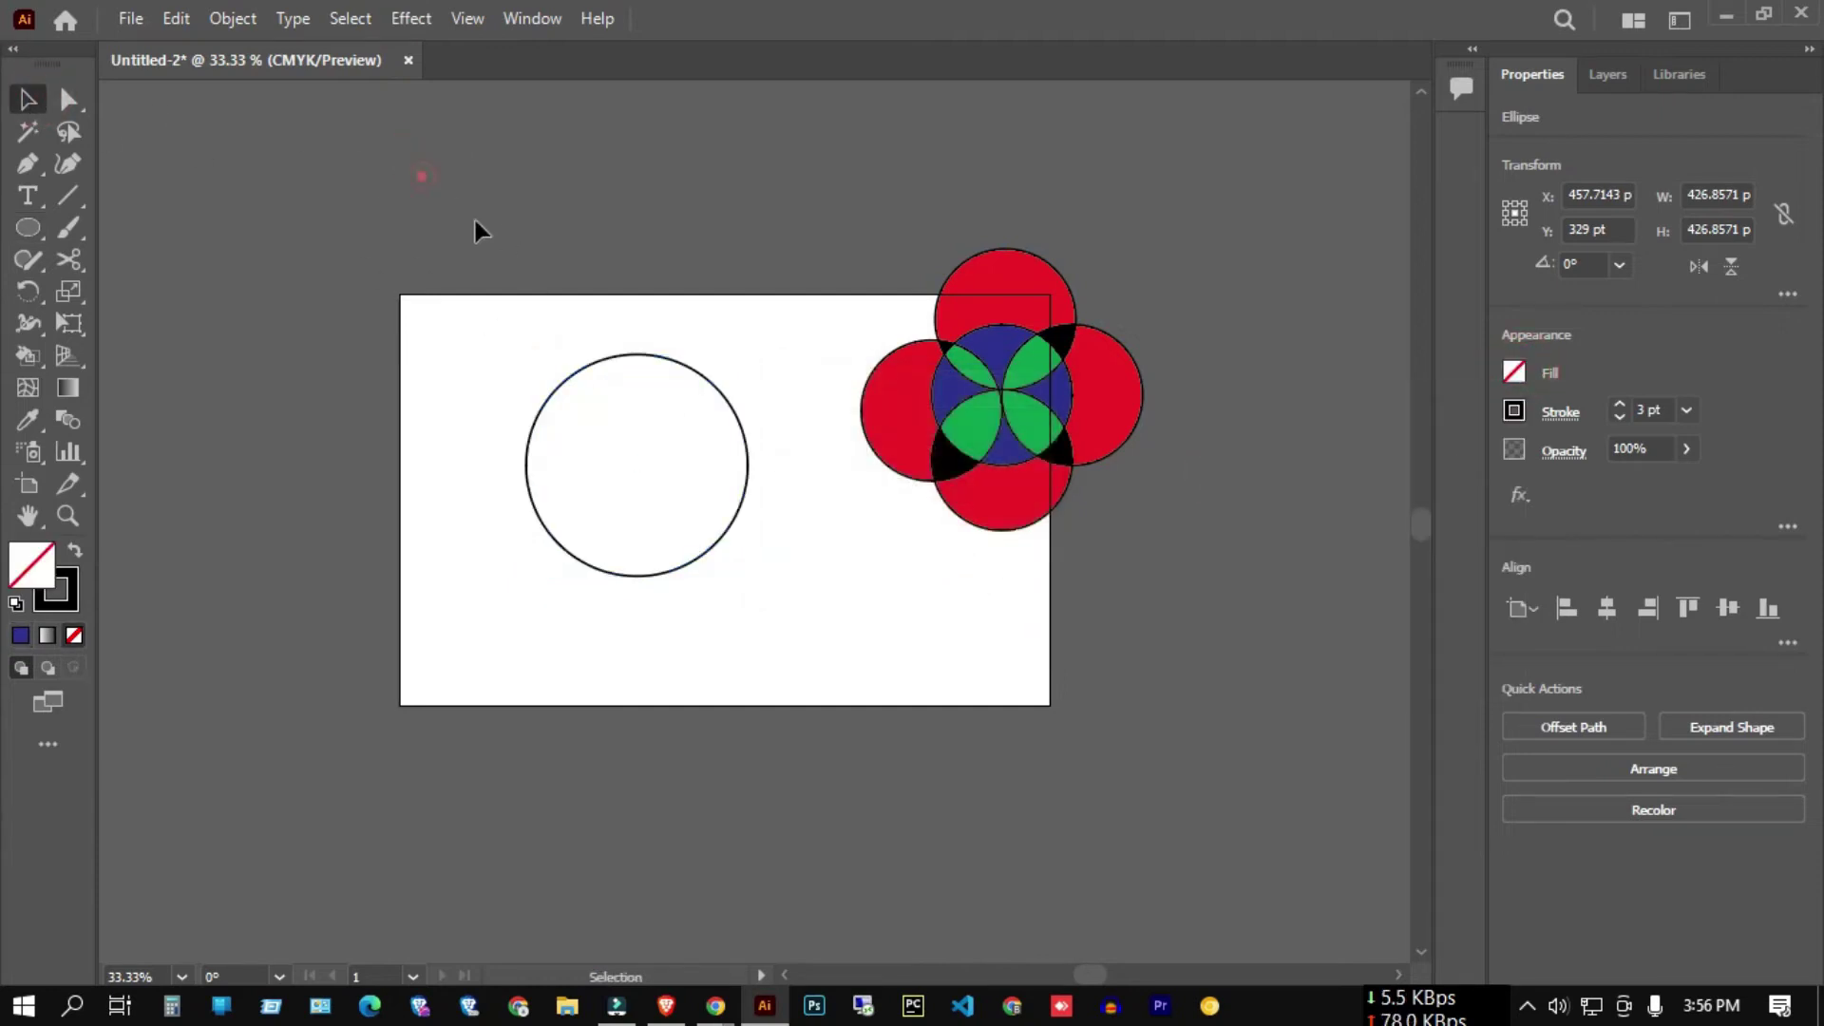
left_click(715, 543)
mouse_move(749, 575)
left_mouse_down()
mouse_move(728, 545)
mouse_move(765, 545)
mouse_move(639, 680)
mouse_move(534, 442)
left_mouse_up()
left_click(746, 559)
scroll(684, 521, "up", 2)
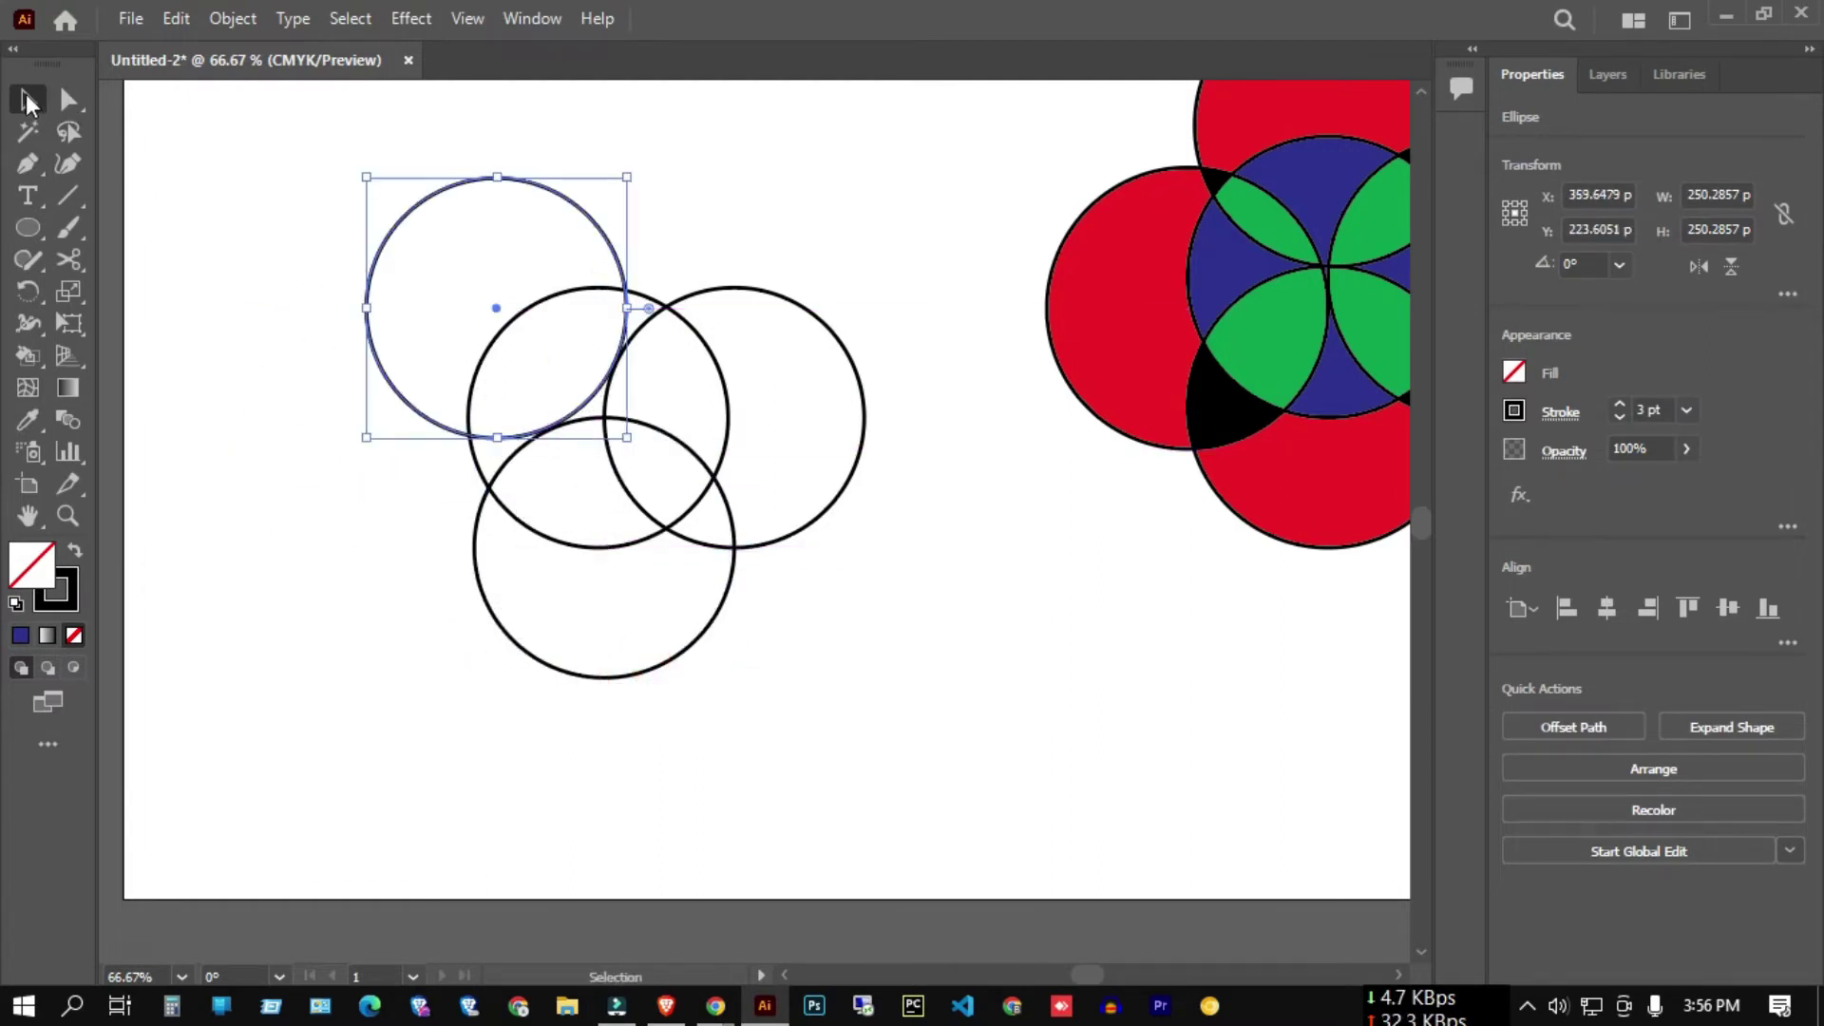
- Select all four circles and switch to the Live Paint Bucket
left_click(216, 196)
left_click_drag(216, 146, 825, 682)
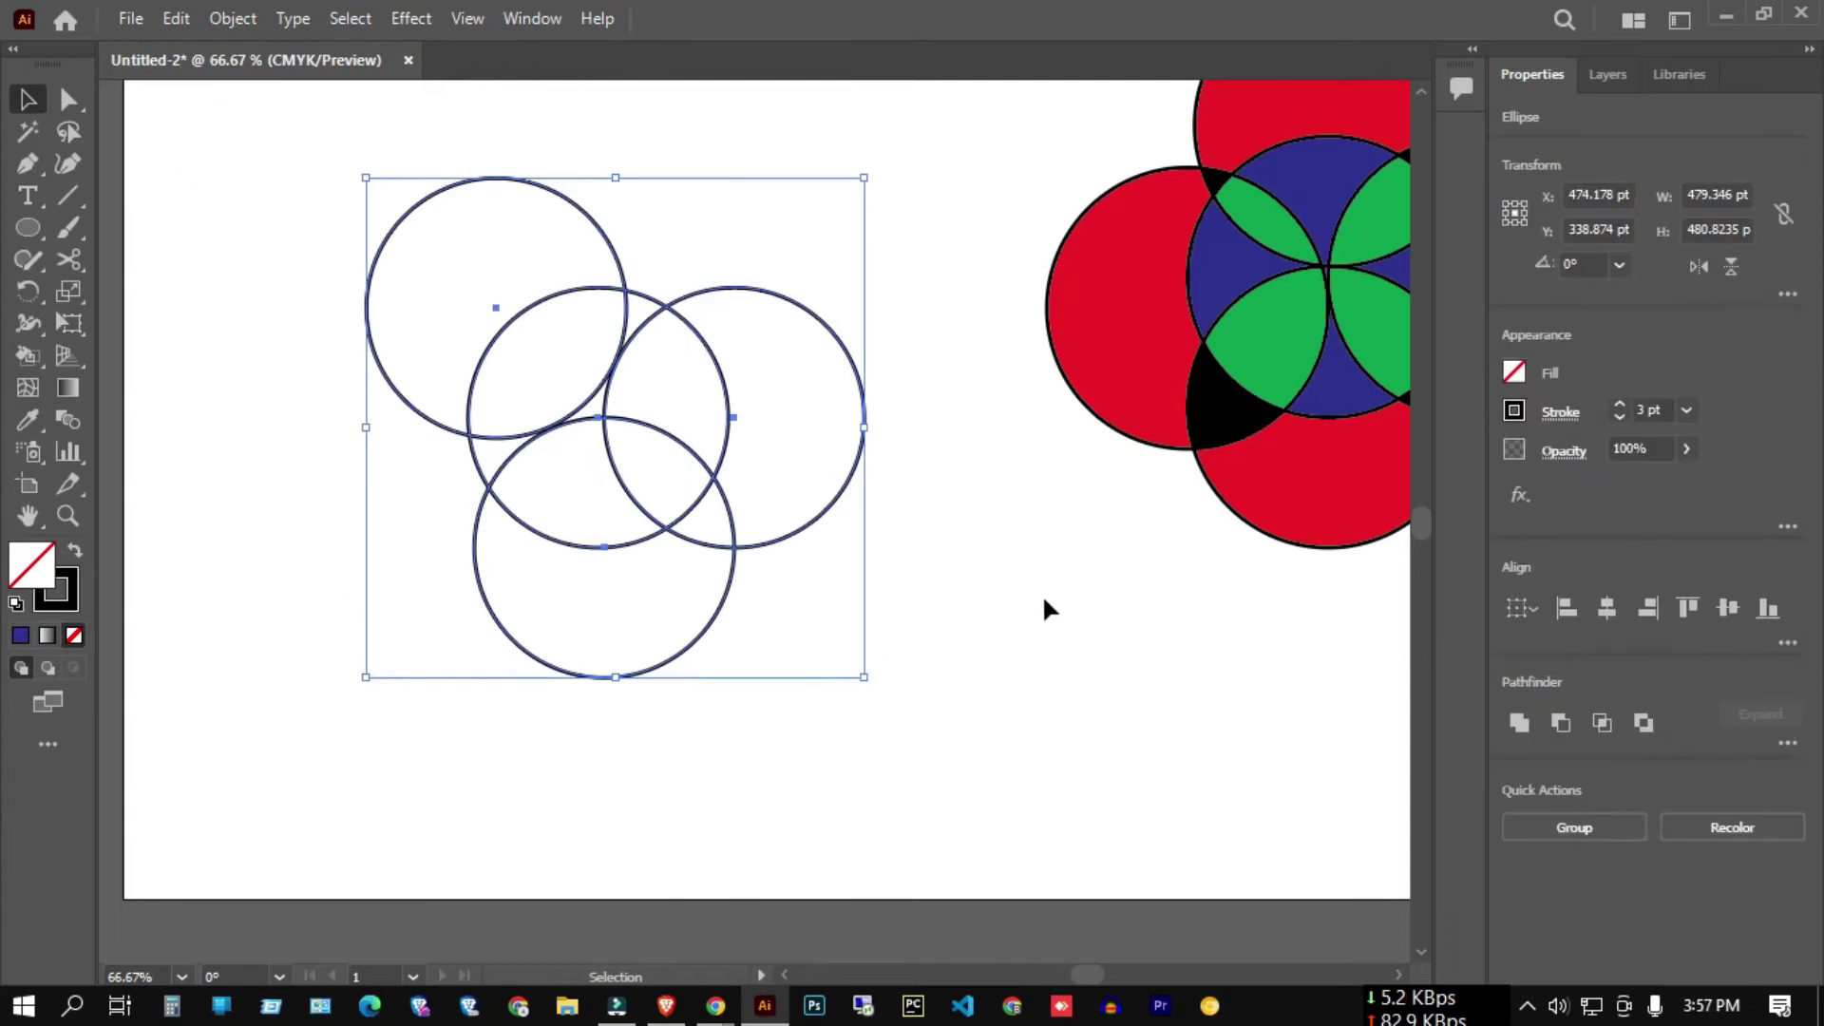
left_click(1513, 372)
left_click(896, 547)
left_click(966, 320)
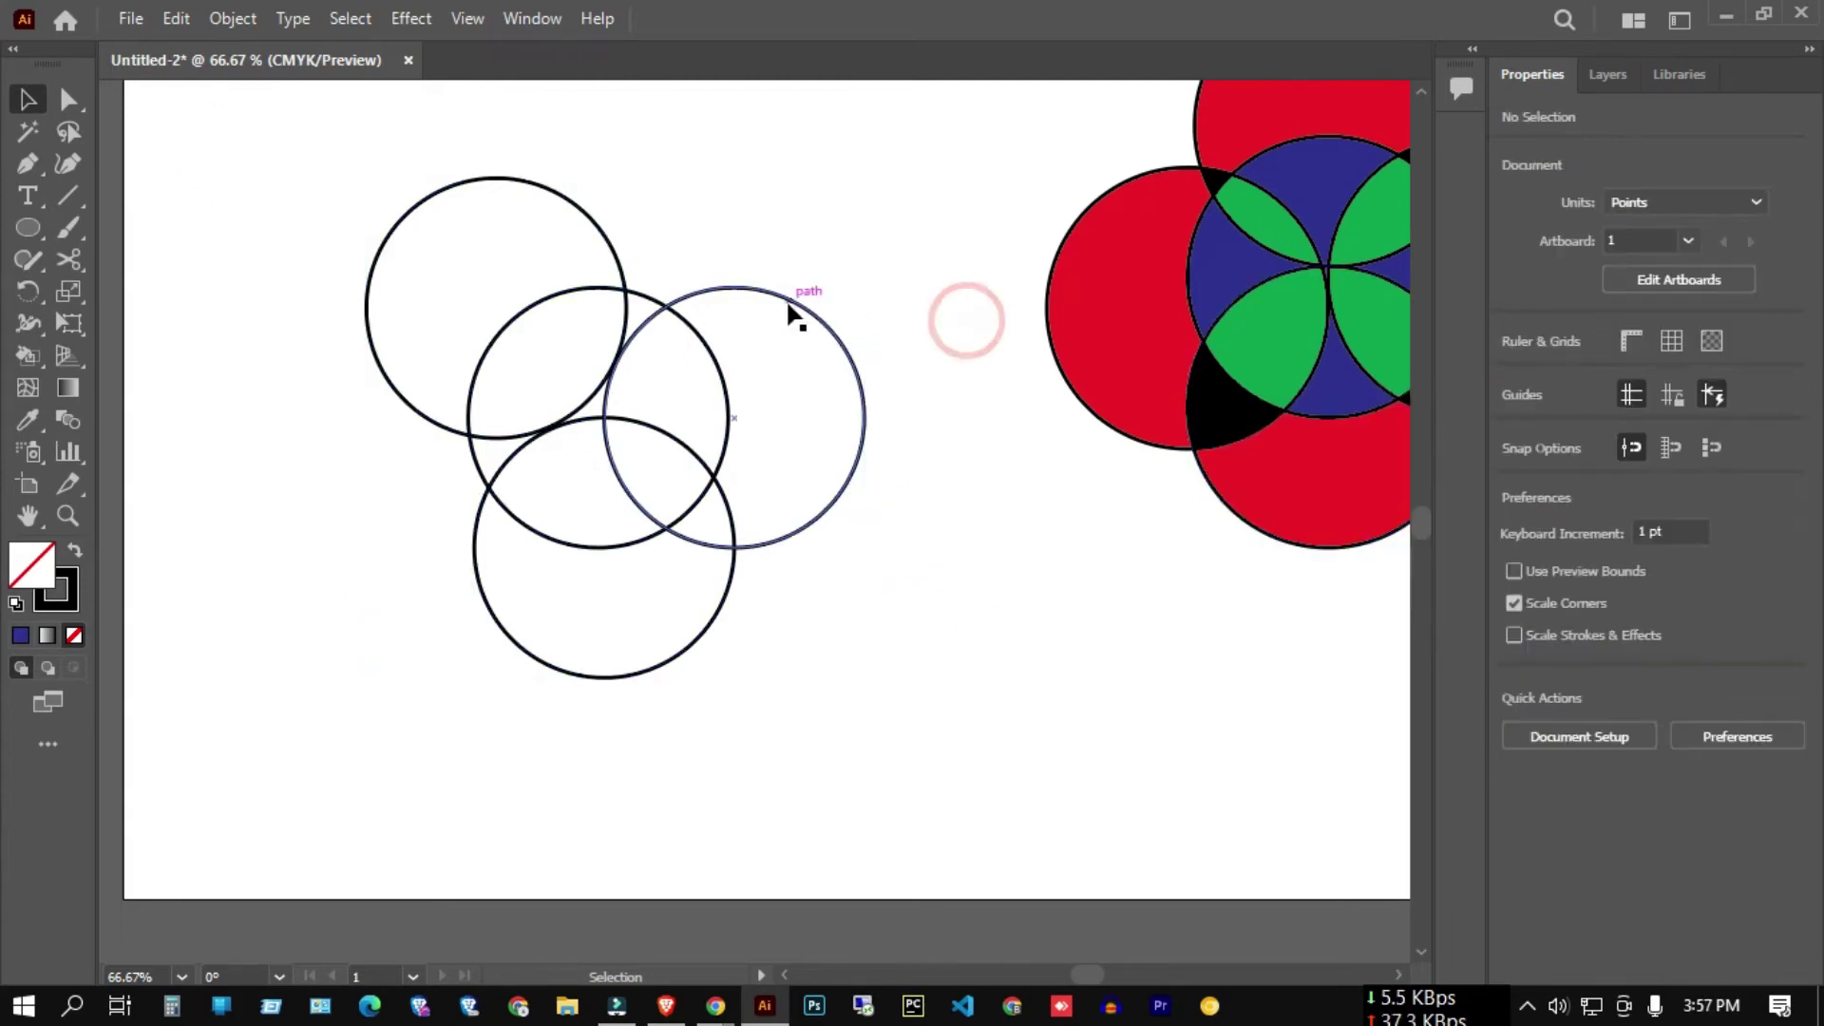
left_click(790, 313)
left_click(965, 589)
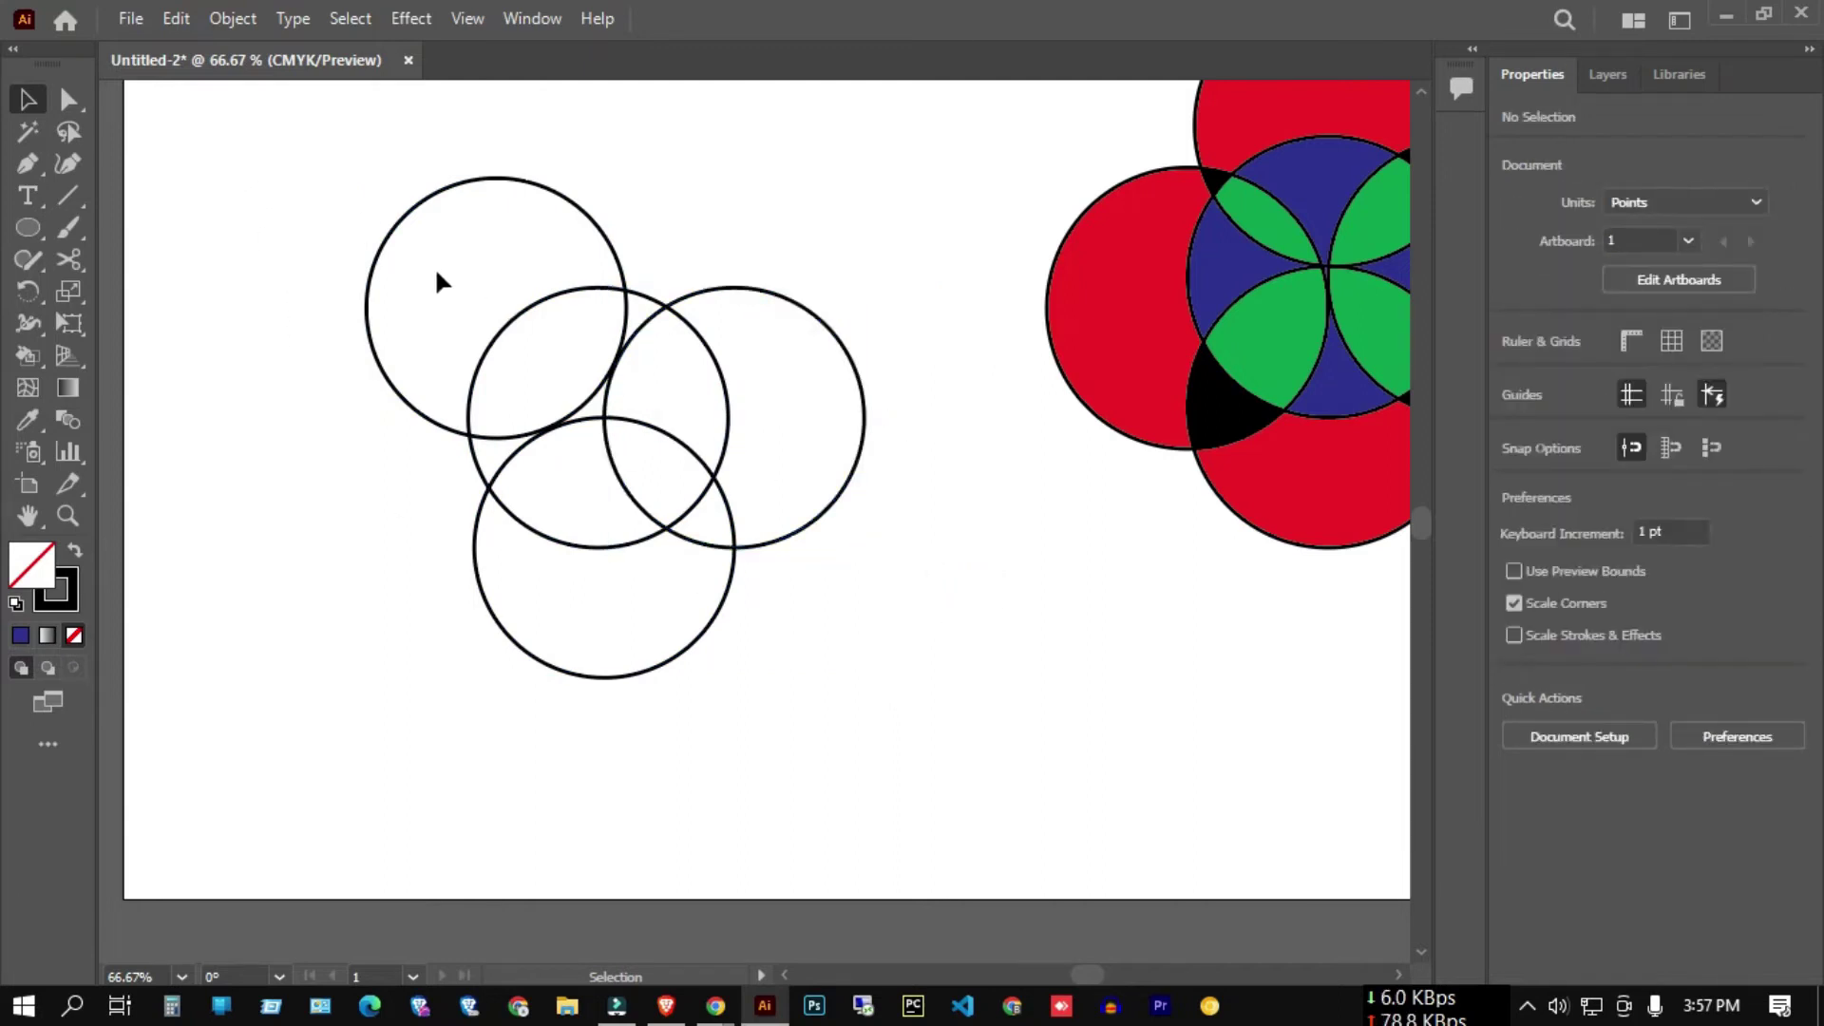
left_click_drag(276, 130, 878, 716)
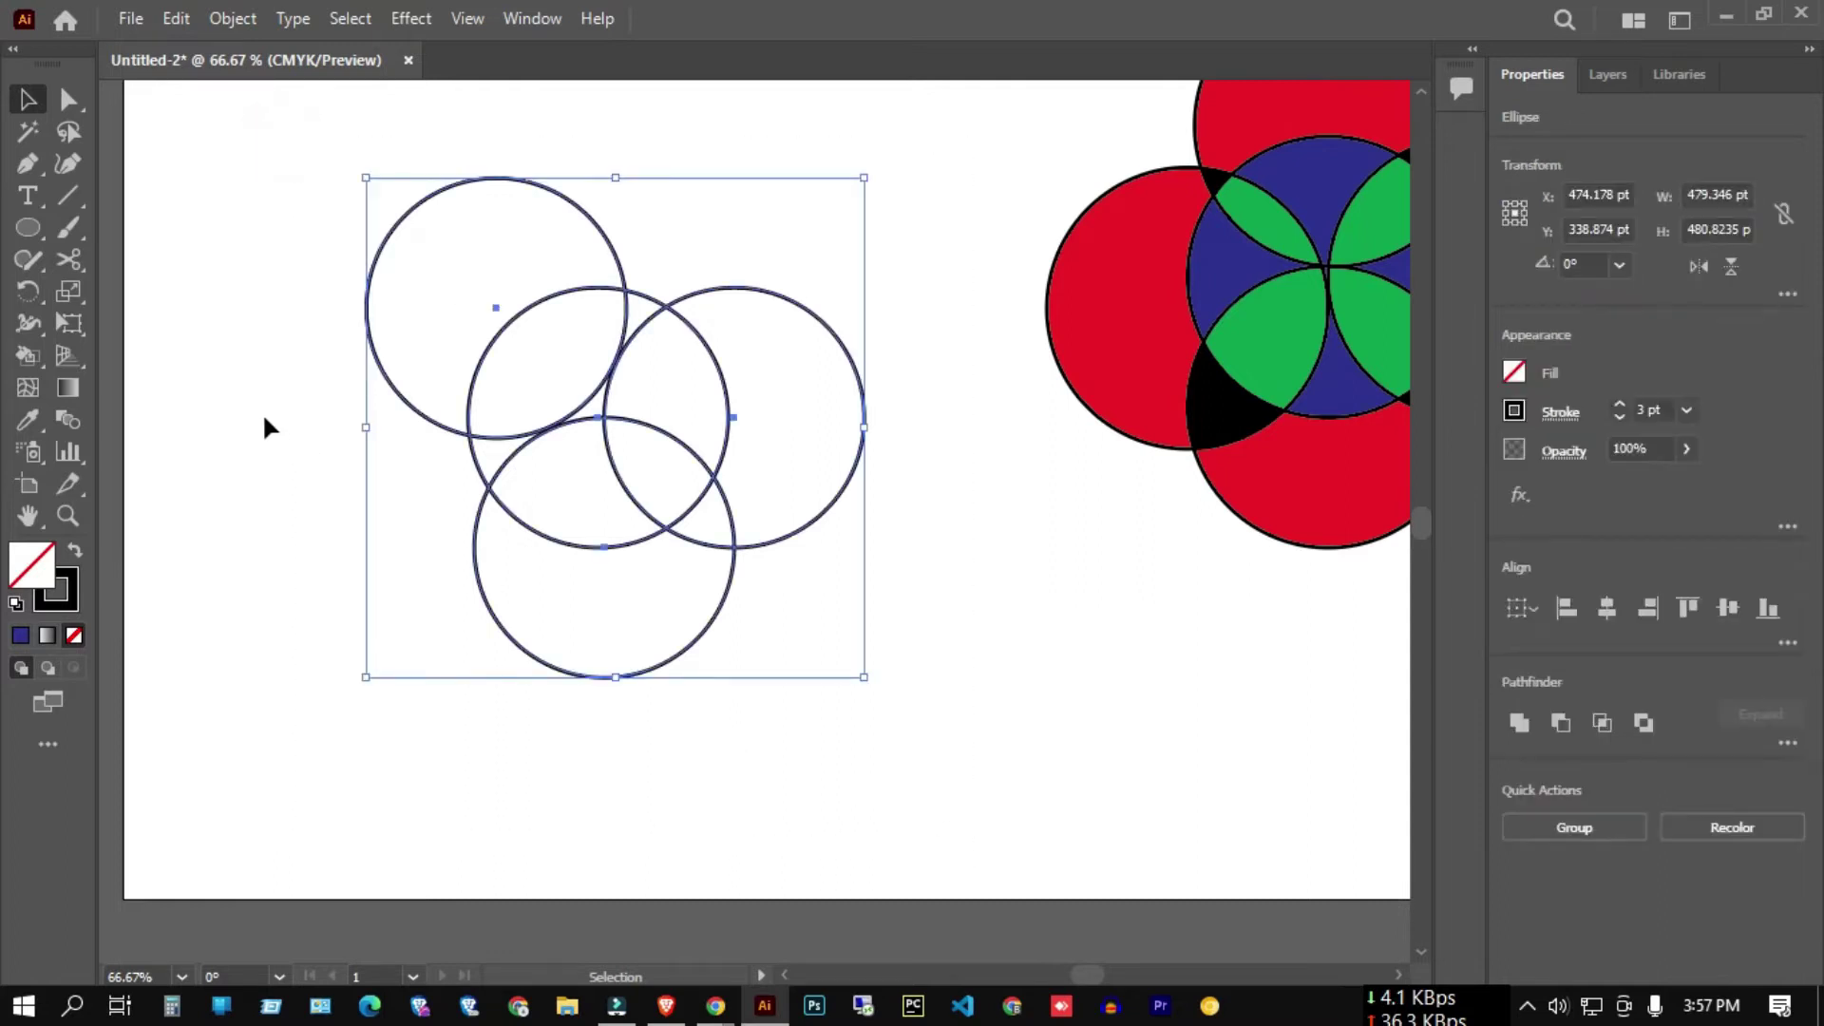
left_click(28, 323)
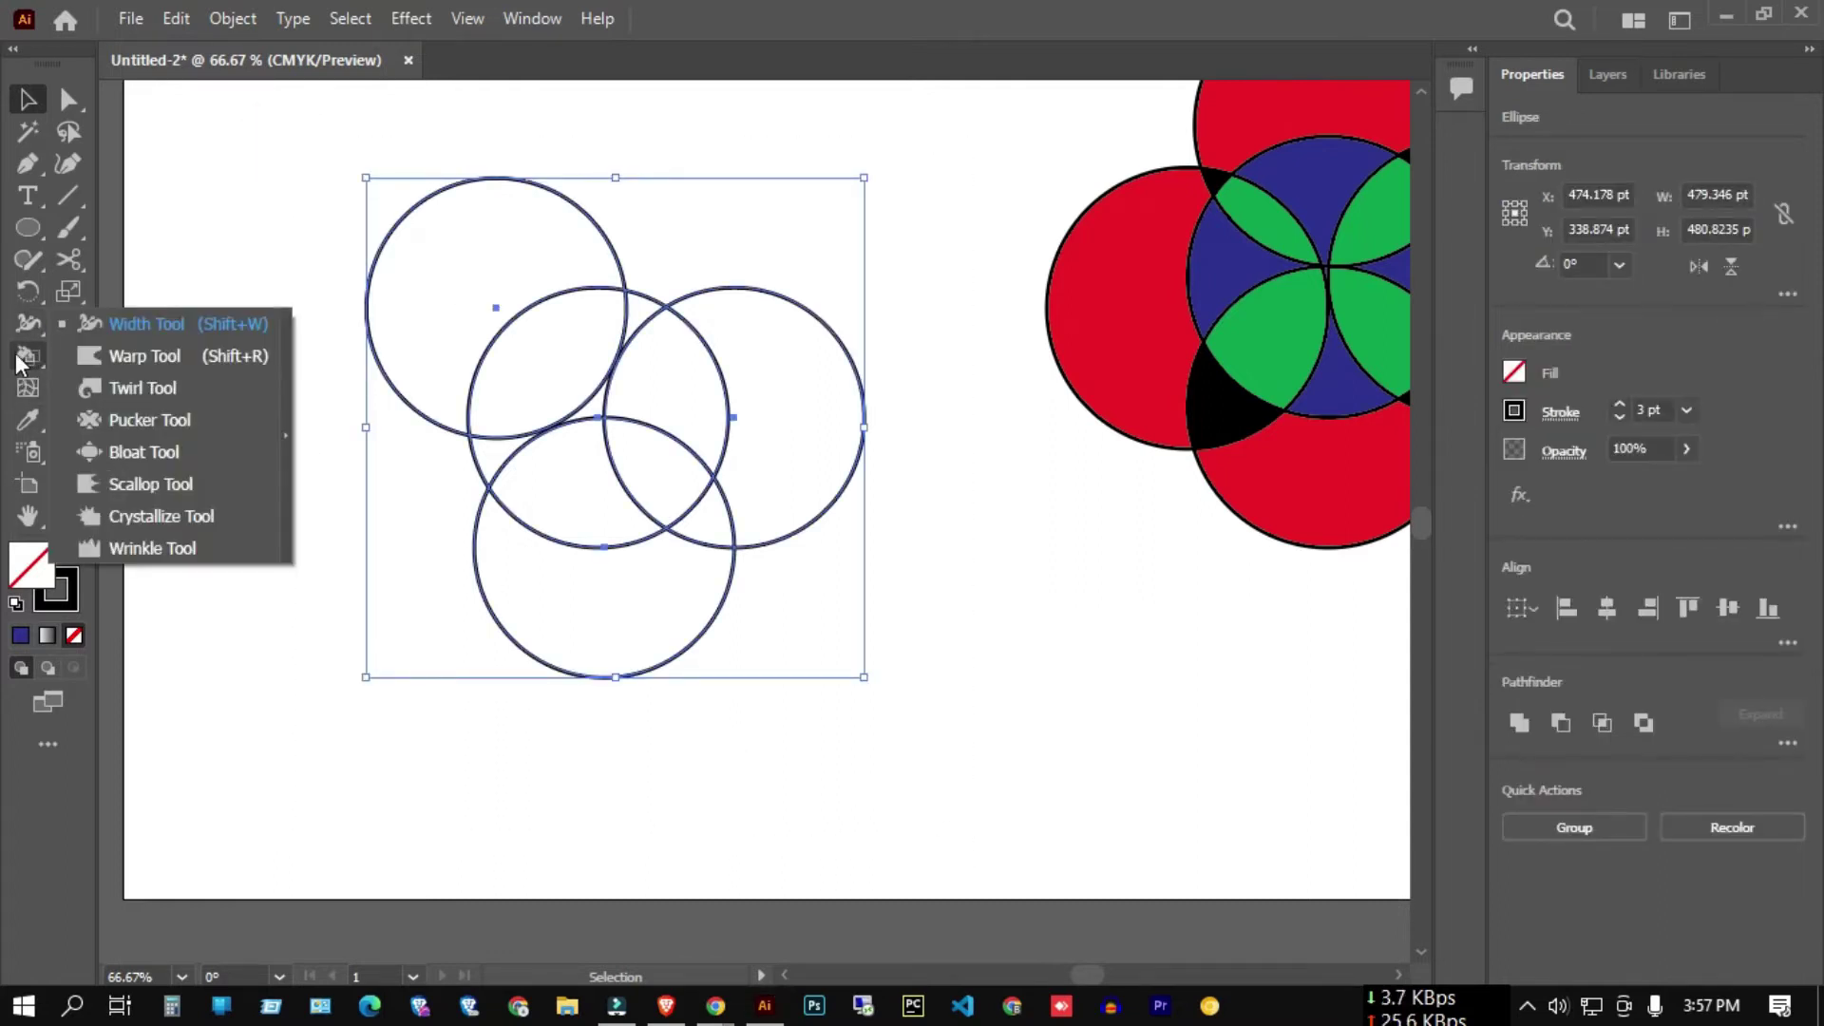
left_click(29, 356)
left_click(138, 391)
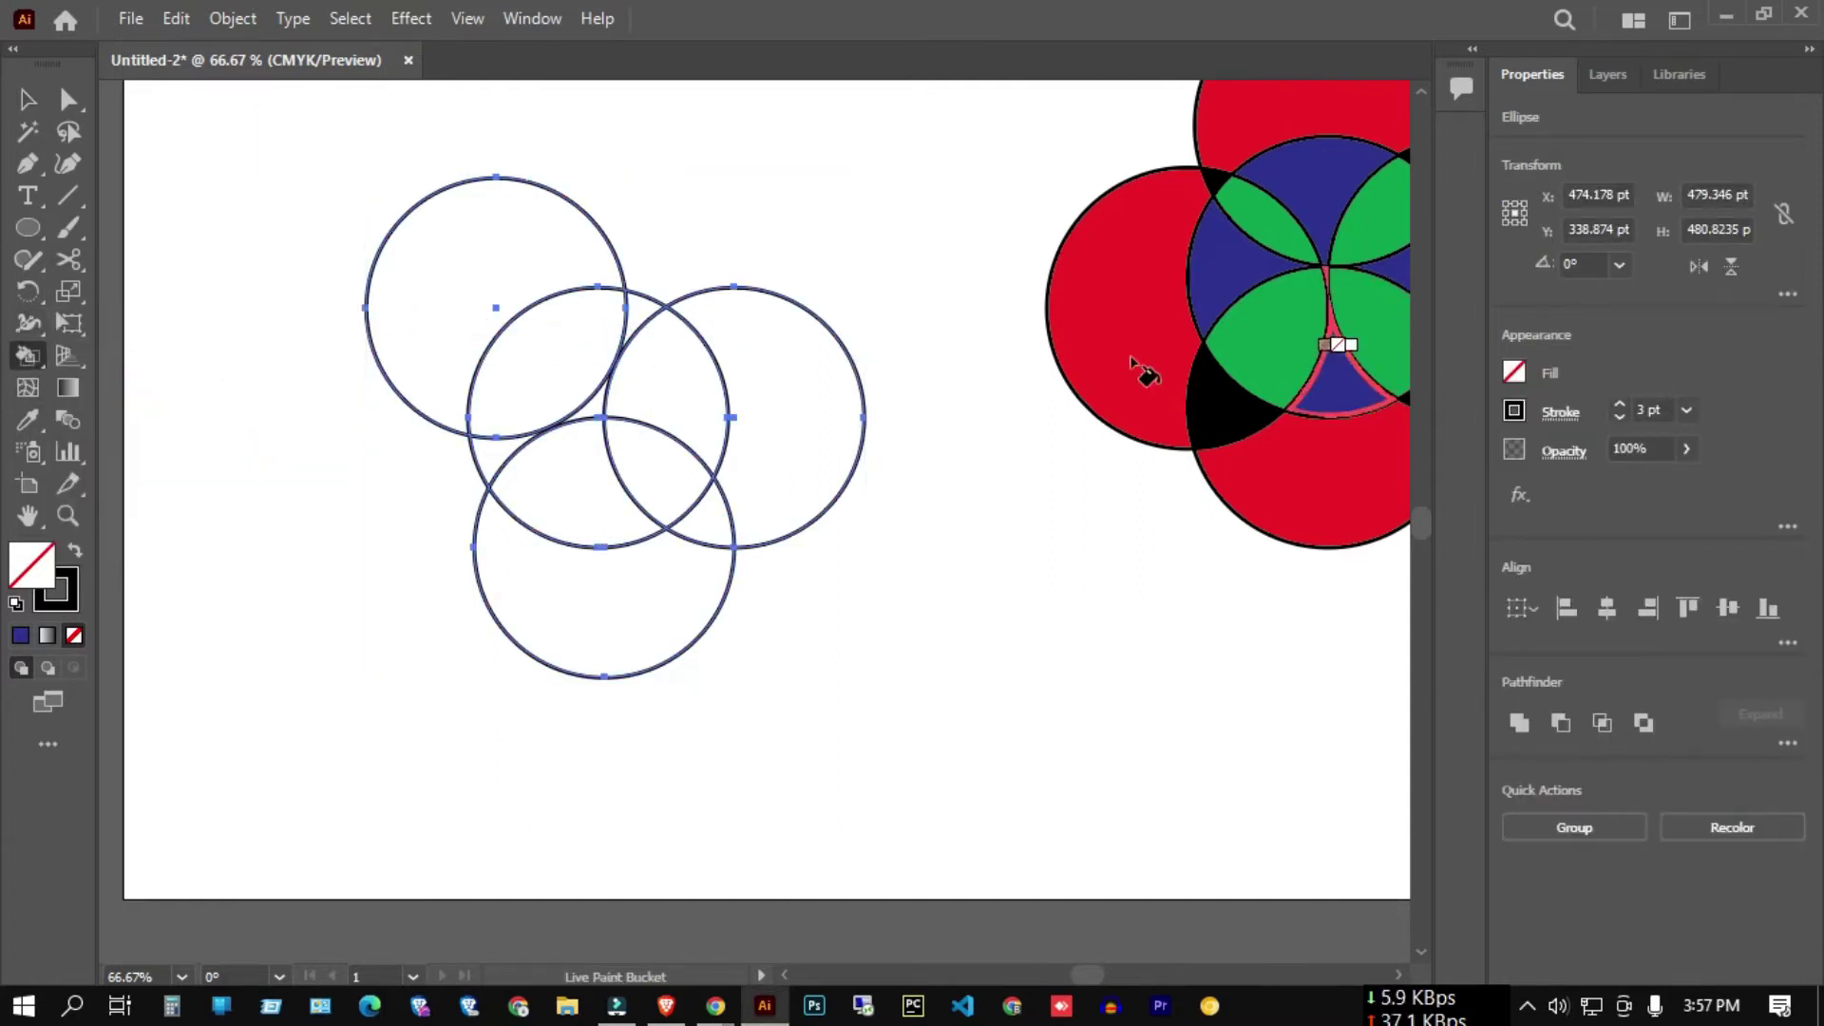
- Fill every region of the four-circle cluster green
left_click(1513, 375)
left_click(1335, 477)
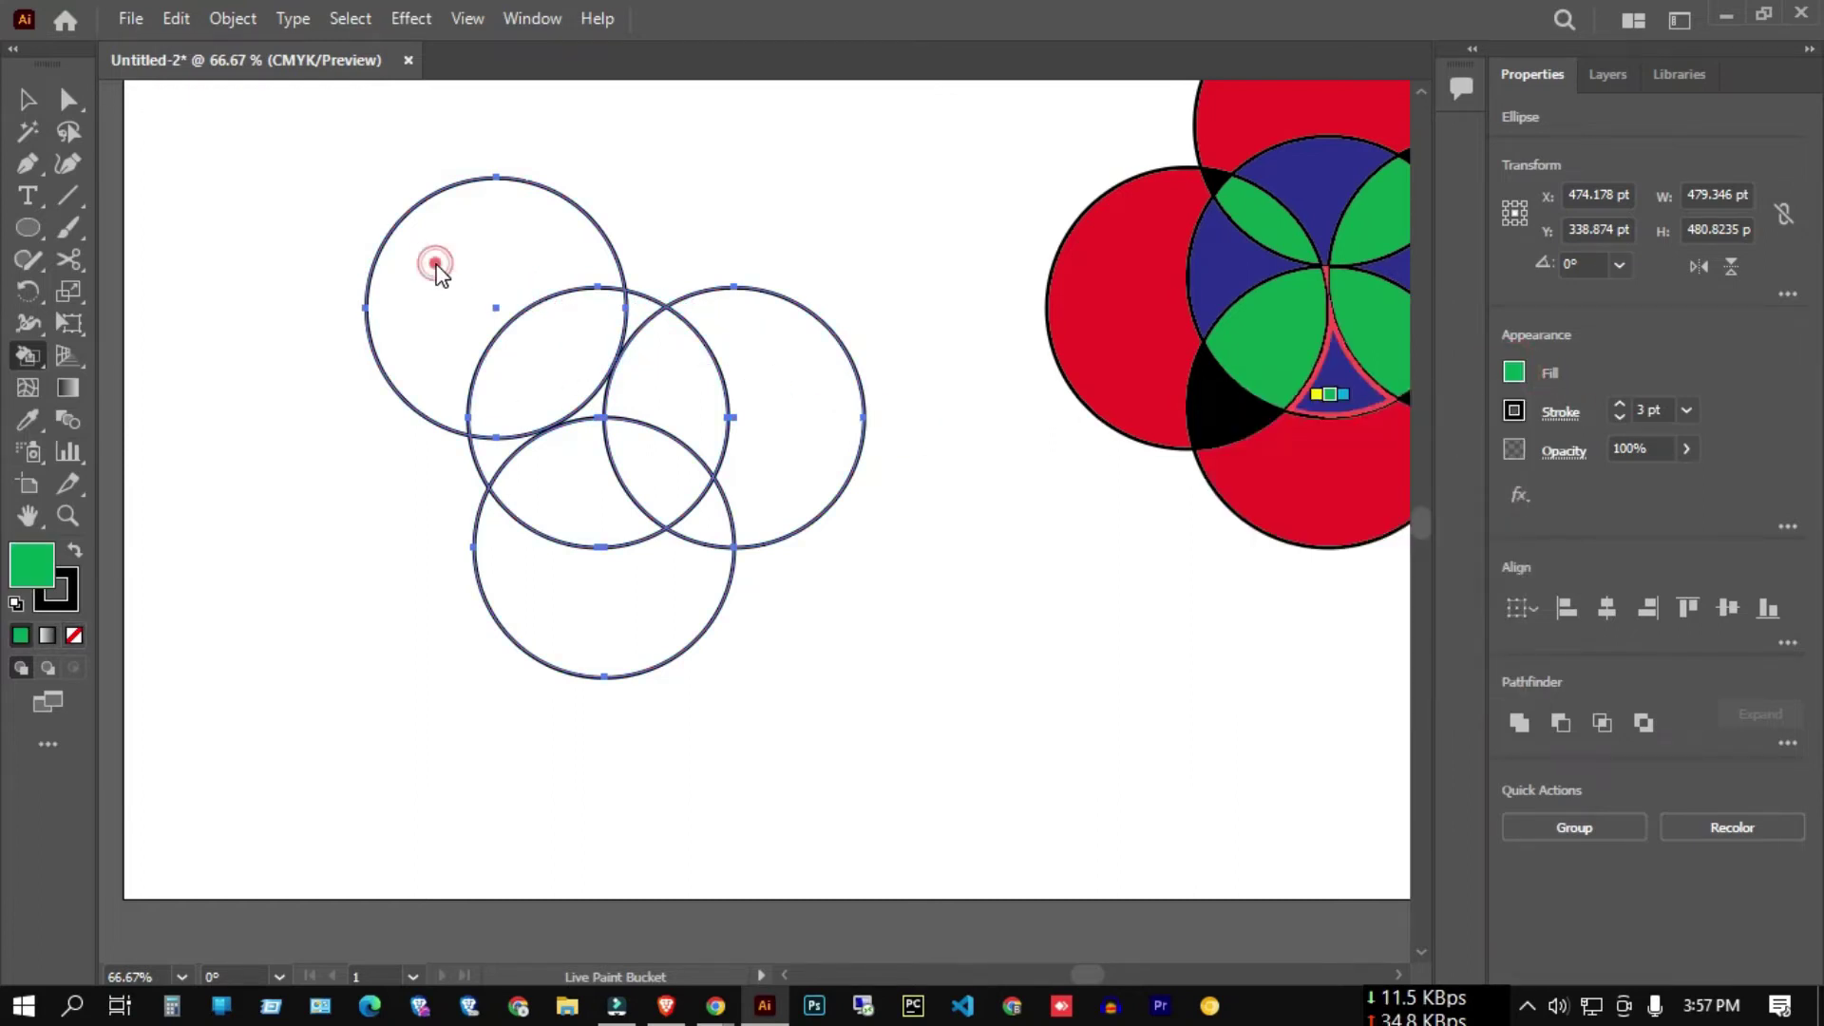
left_click(442, 277)
left_click(569, 358)
left_click(655, 363)
left_click(775, 371)
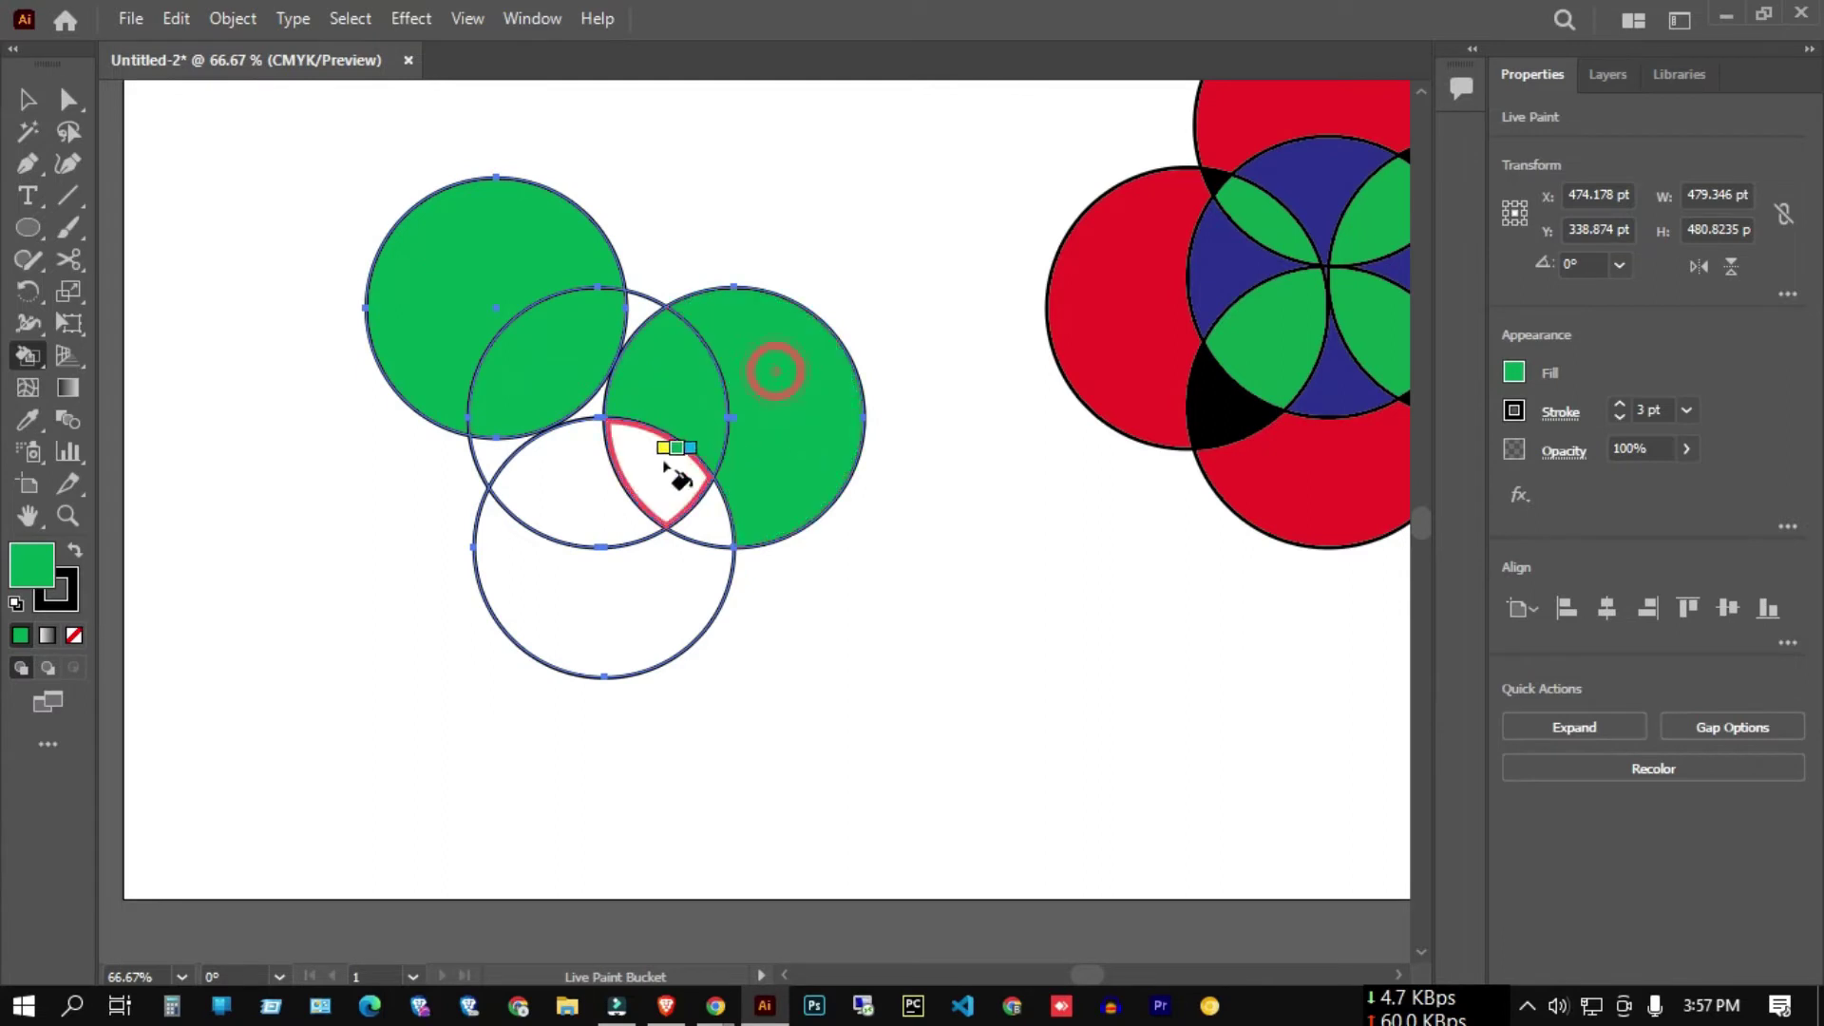
left_click(703, 520)
left_click(631, 602)
- Move the green cluster above the artboard and deselect it
left_click(28, 98)
mouse_move(264, 169)
left_mouse_down()
mouse_move(655, 531)
mouse_move(783, 380)
left_mouse_up()
key("ctrl+minus")
key("ctrl+minus")
key("ctrl+minus")
key("ctrl+plus")
key("ctrl+plus")
left_click(715, 469)
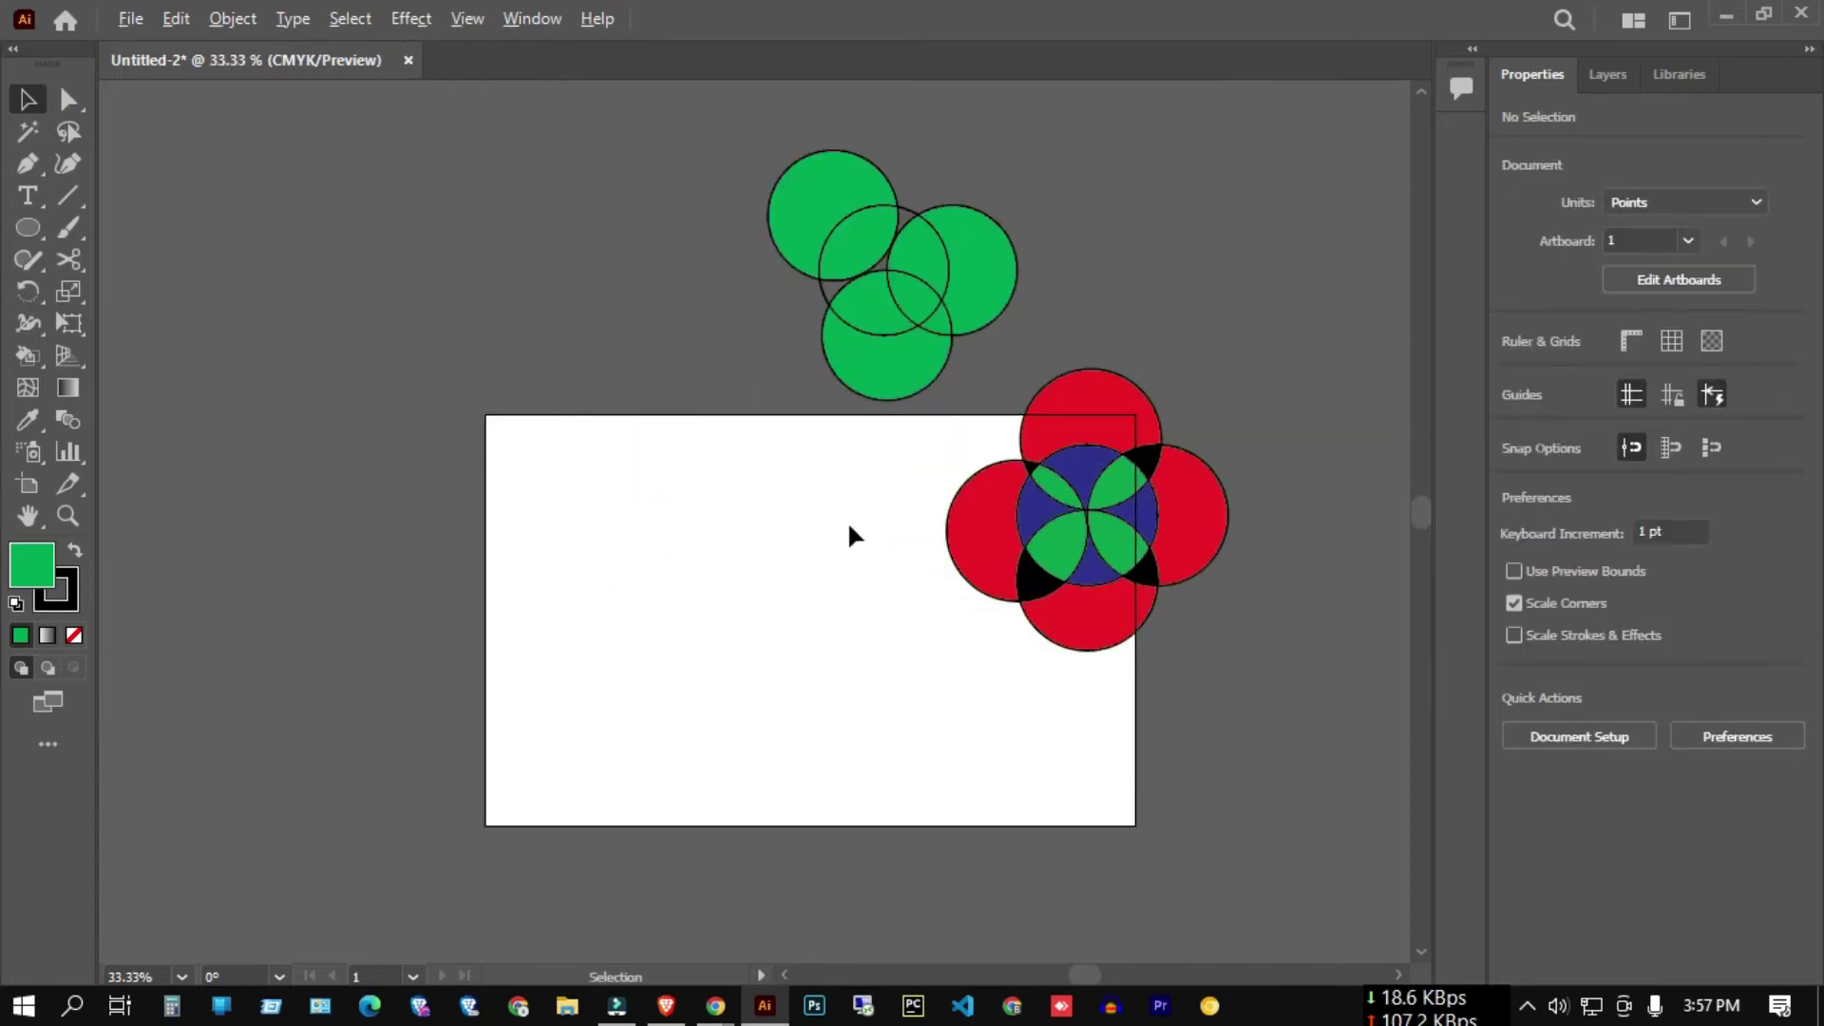
- Look through the reshaping, shape-building and shape tool flyouts, then switch to the browser
key("ctrl+plus")
left_click(26, 324)
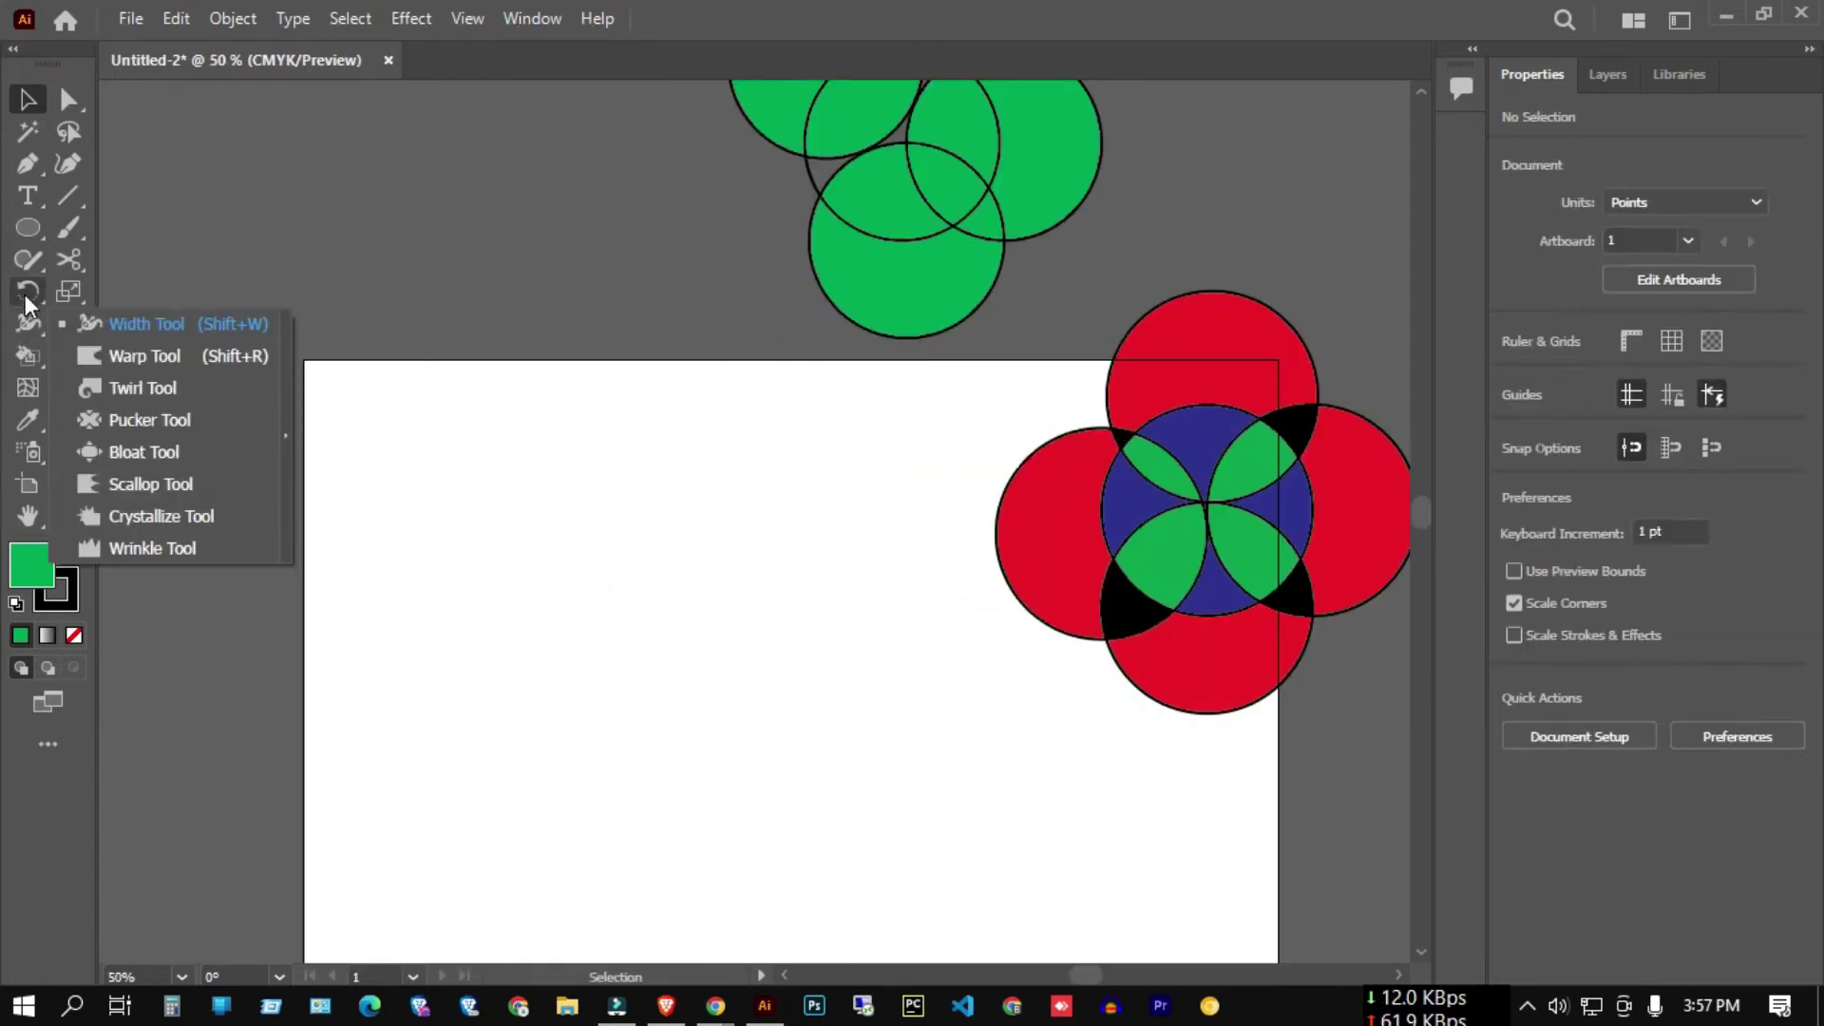
left_click(29, 353)
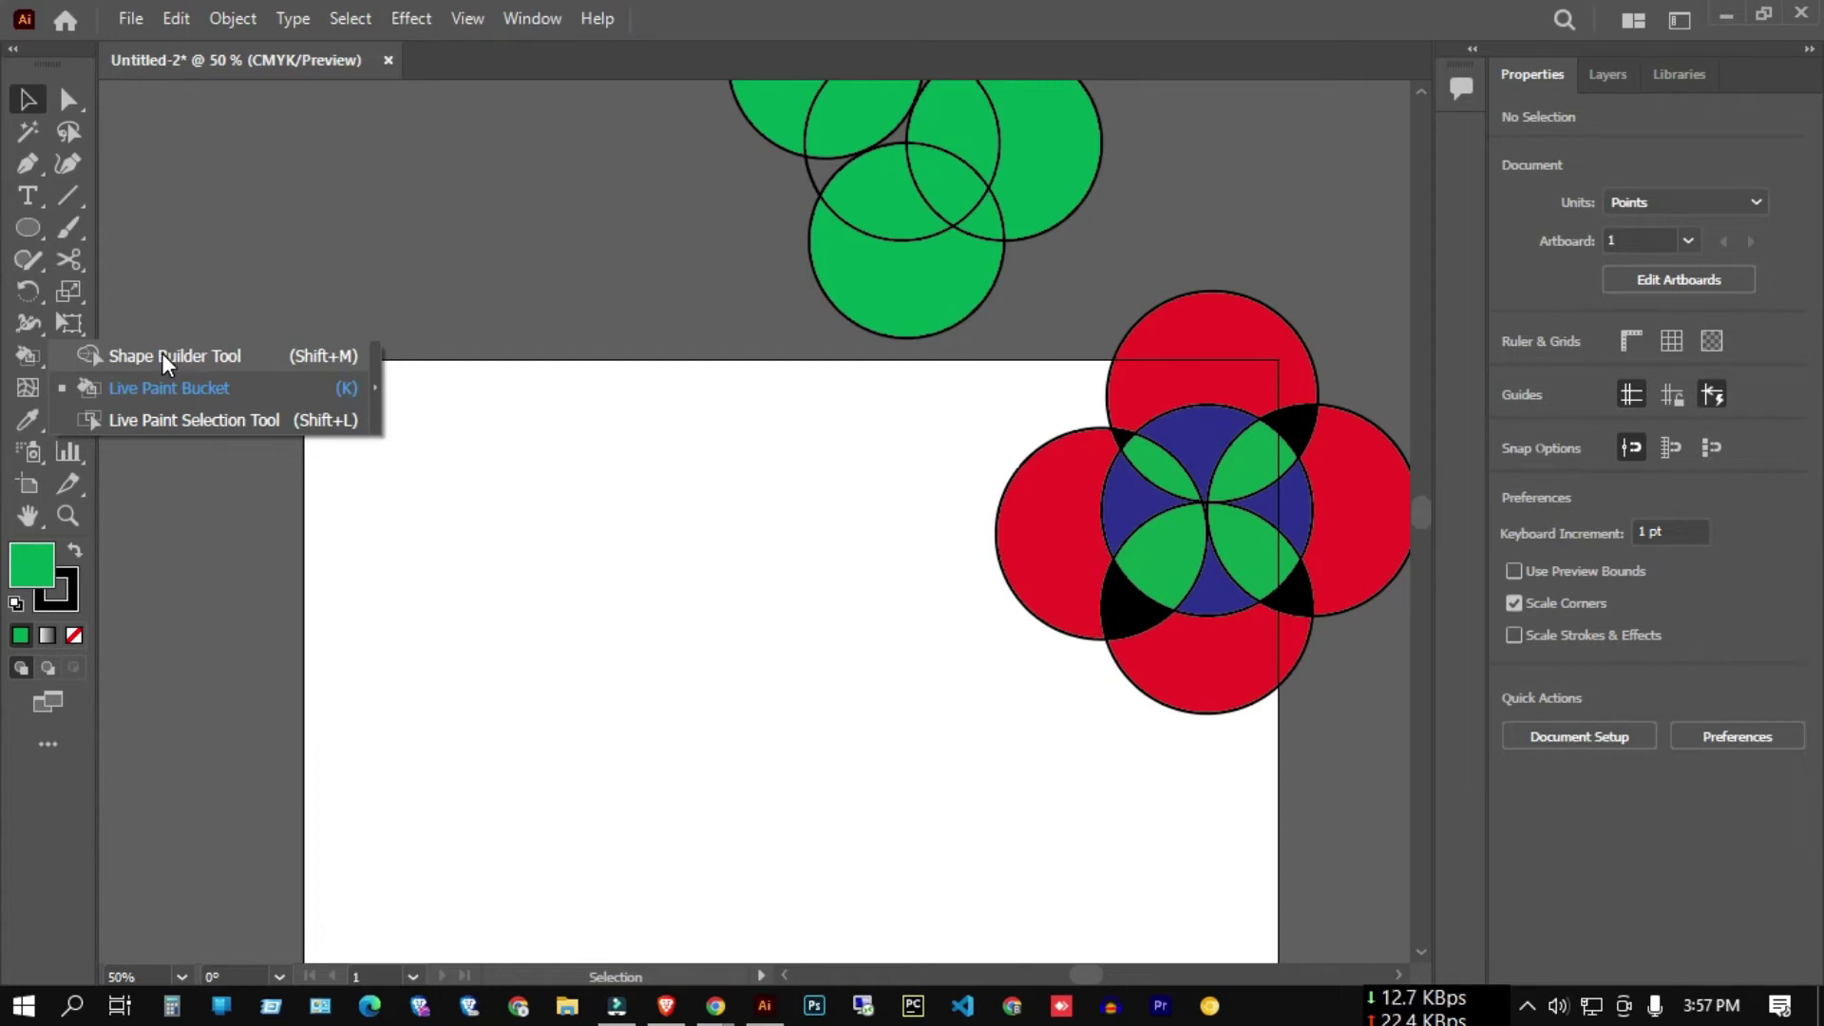
left_click(32, 237)
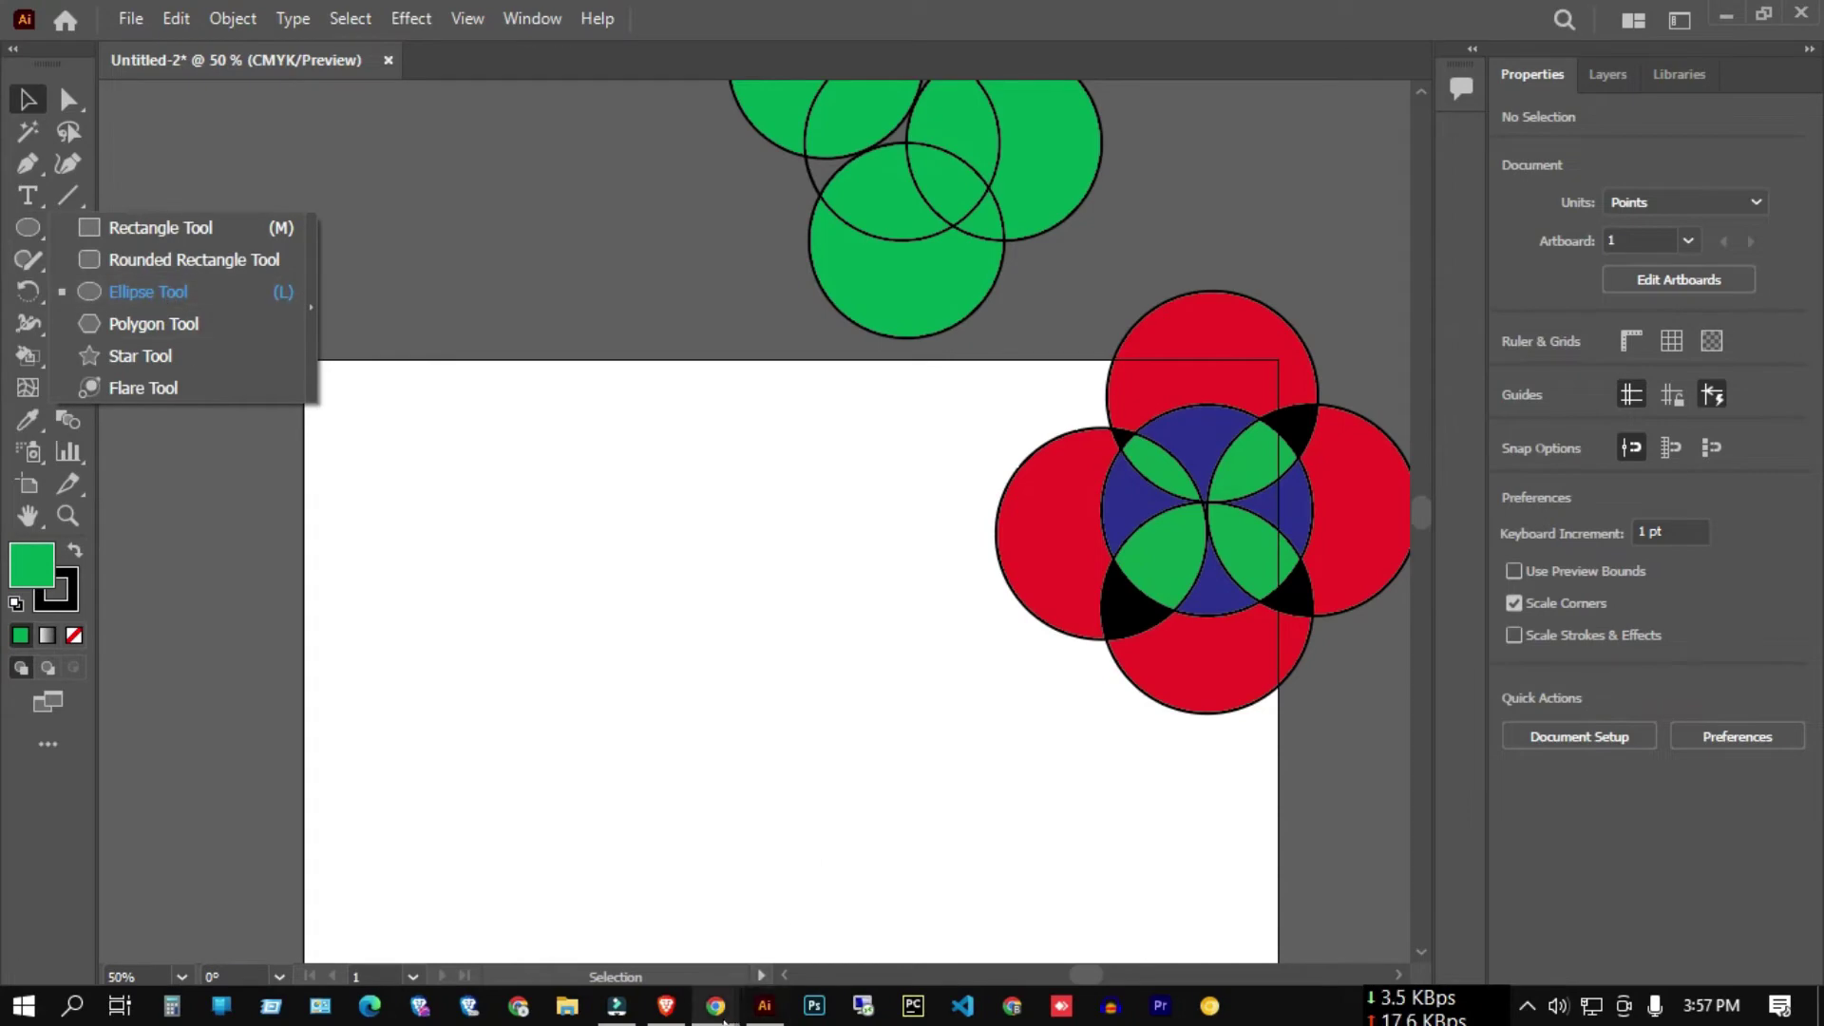
left_click(621, 943)
- Search Google Images for rubik's cube in a new Chrome tab, correcting the misspelled query
left_click(1494, 22)
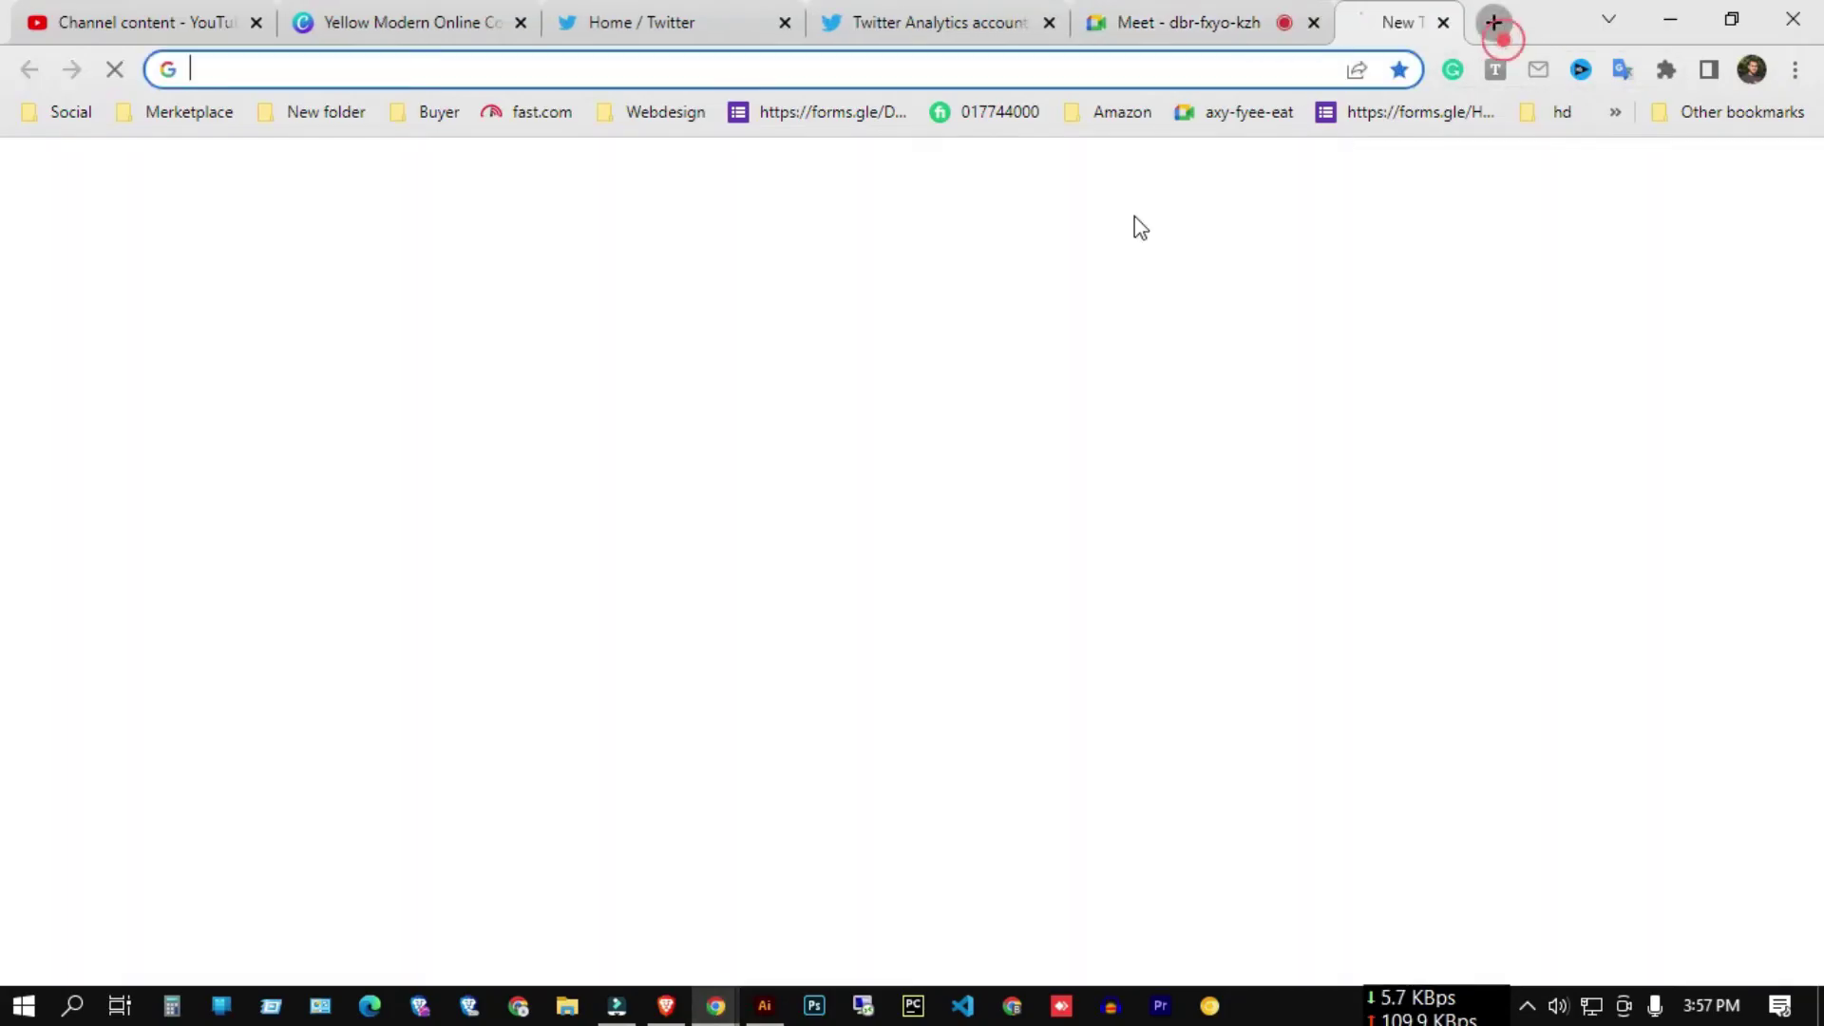
type("robies cu")
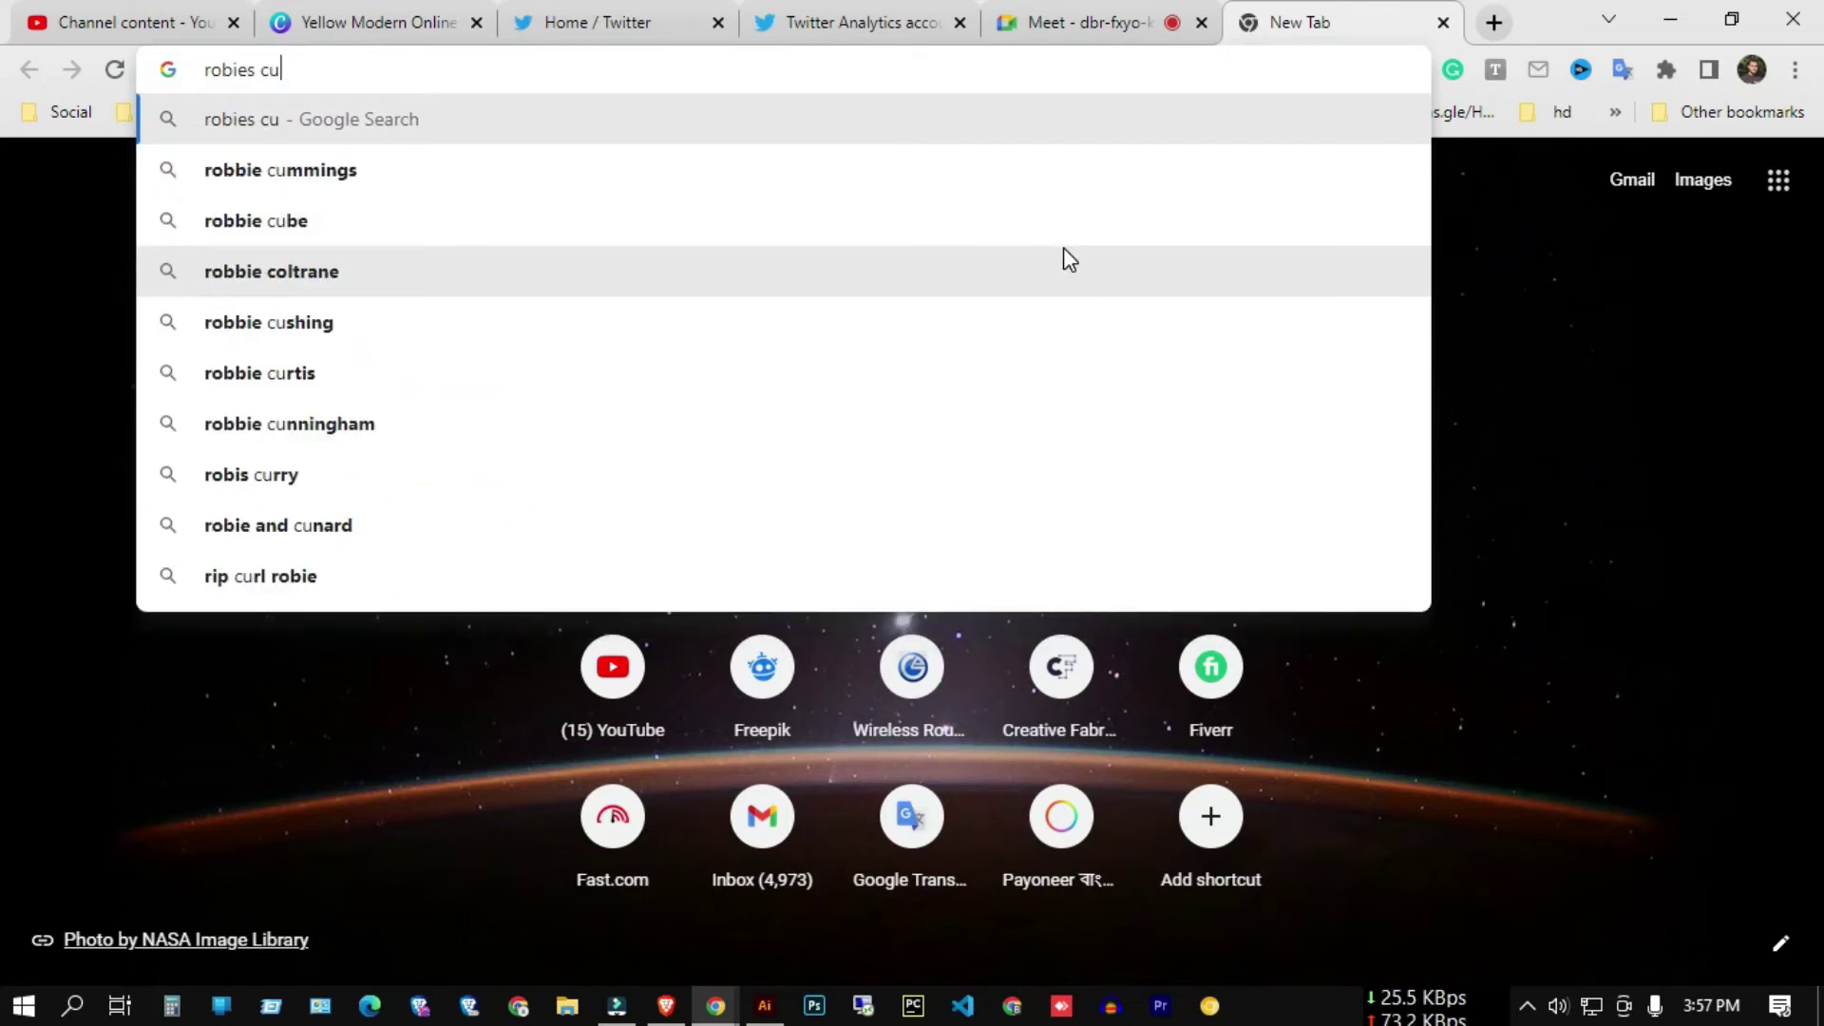
type("be")
key("Return")
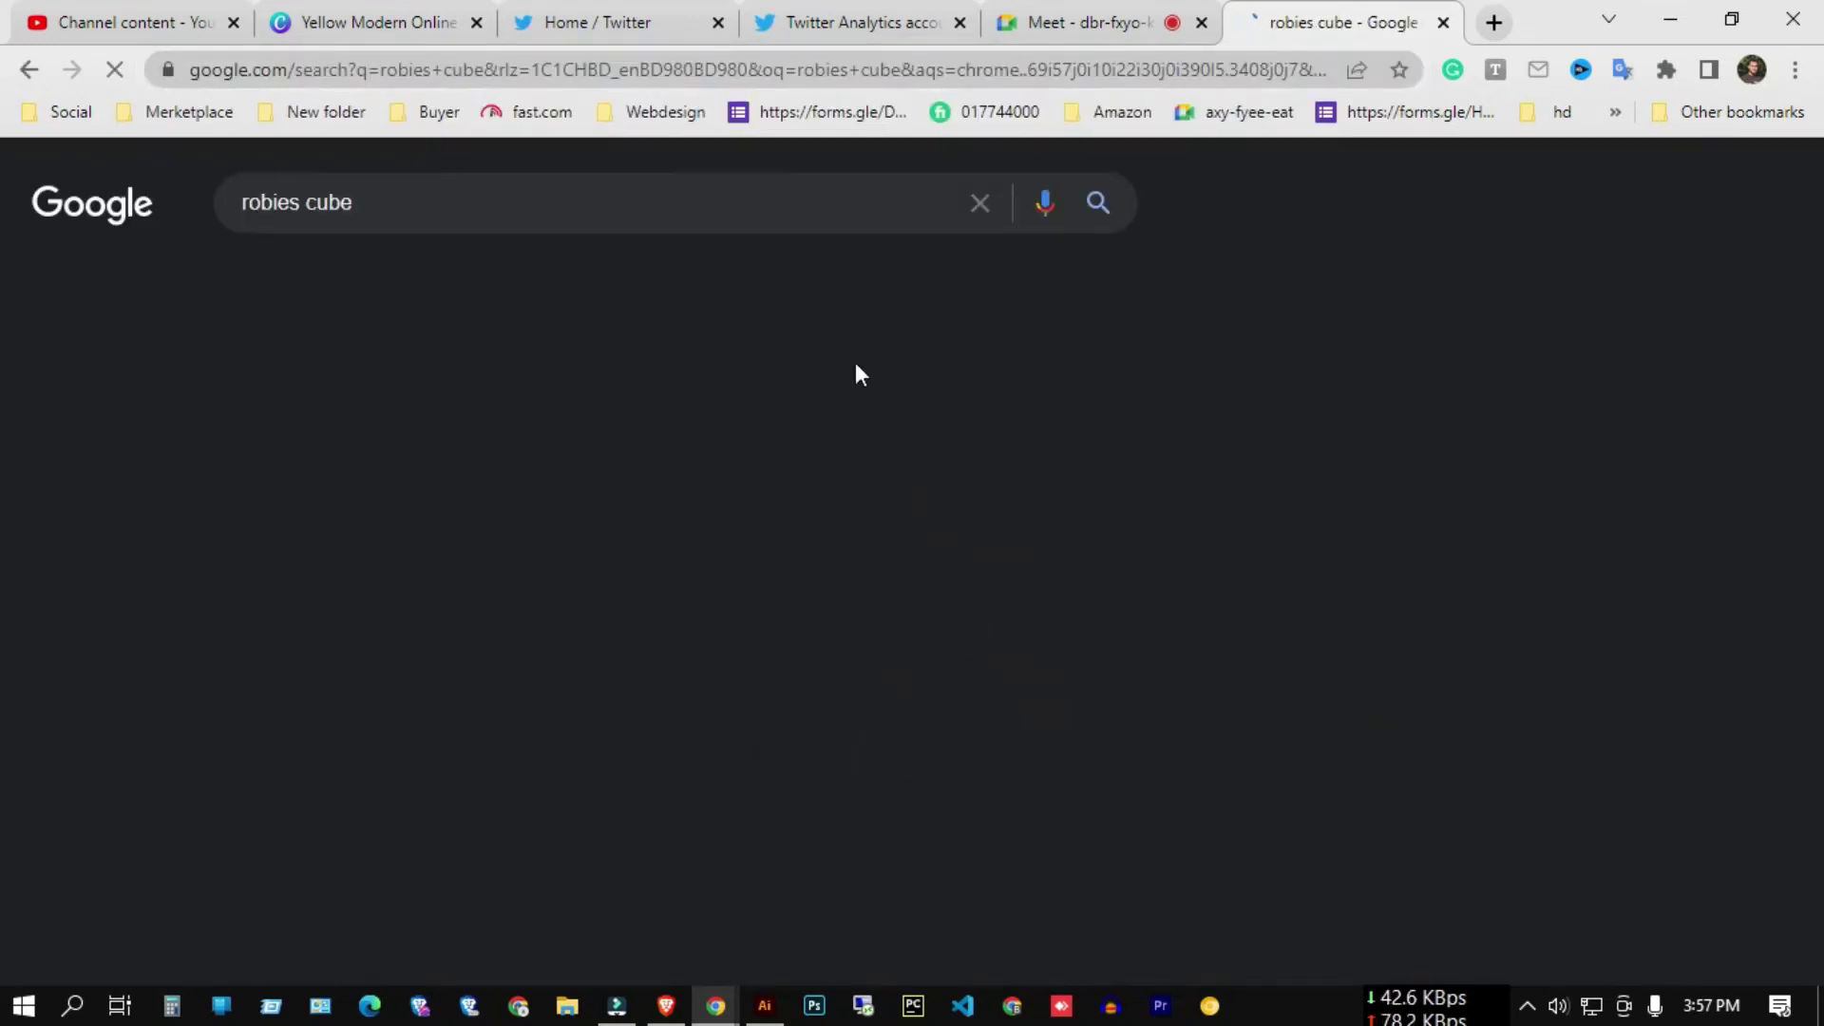
left_click(570, 399)
left_click(373, 285)
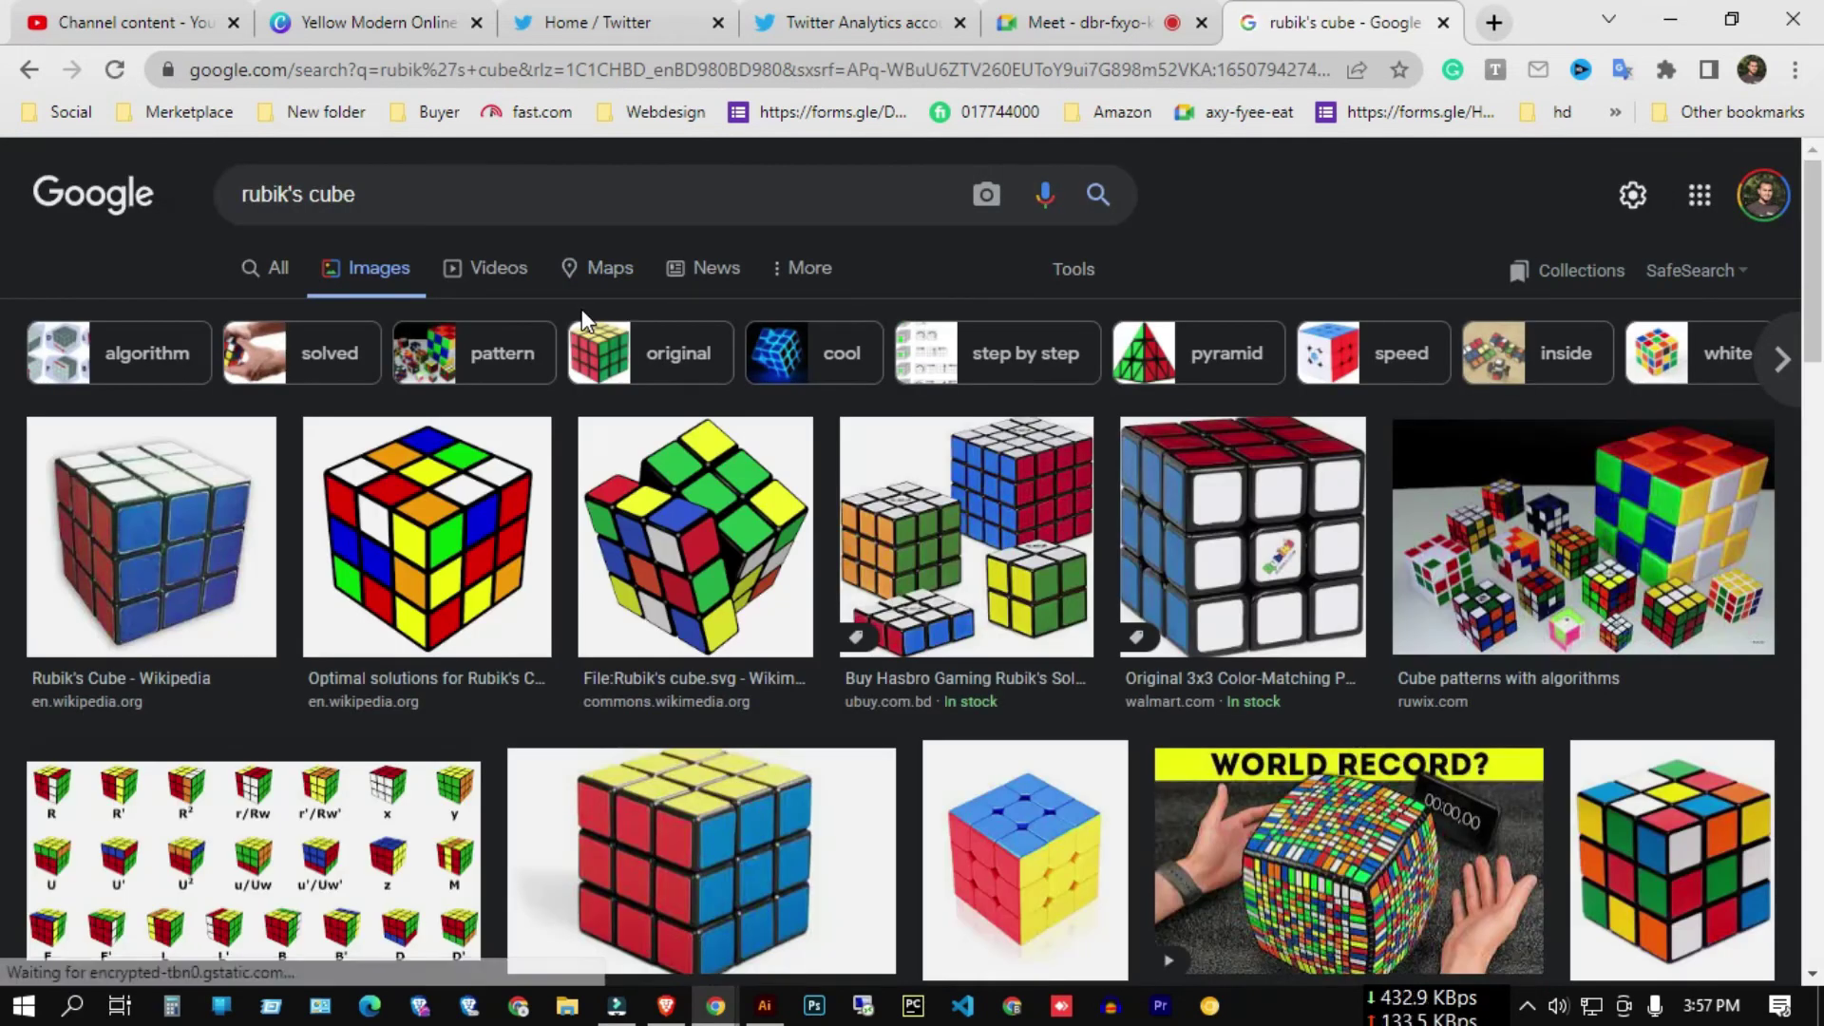
scroll(581, 309, "down", 5)
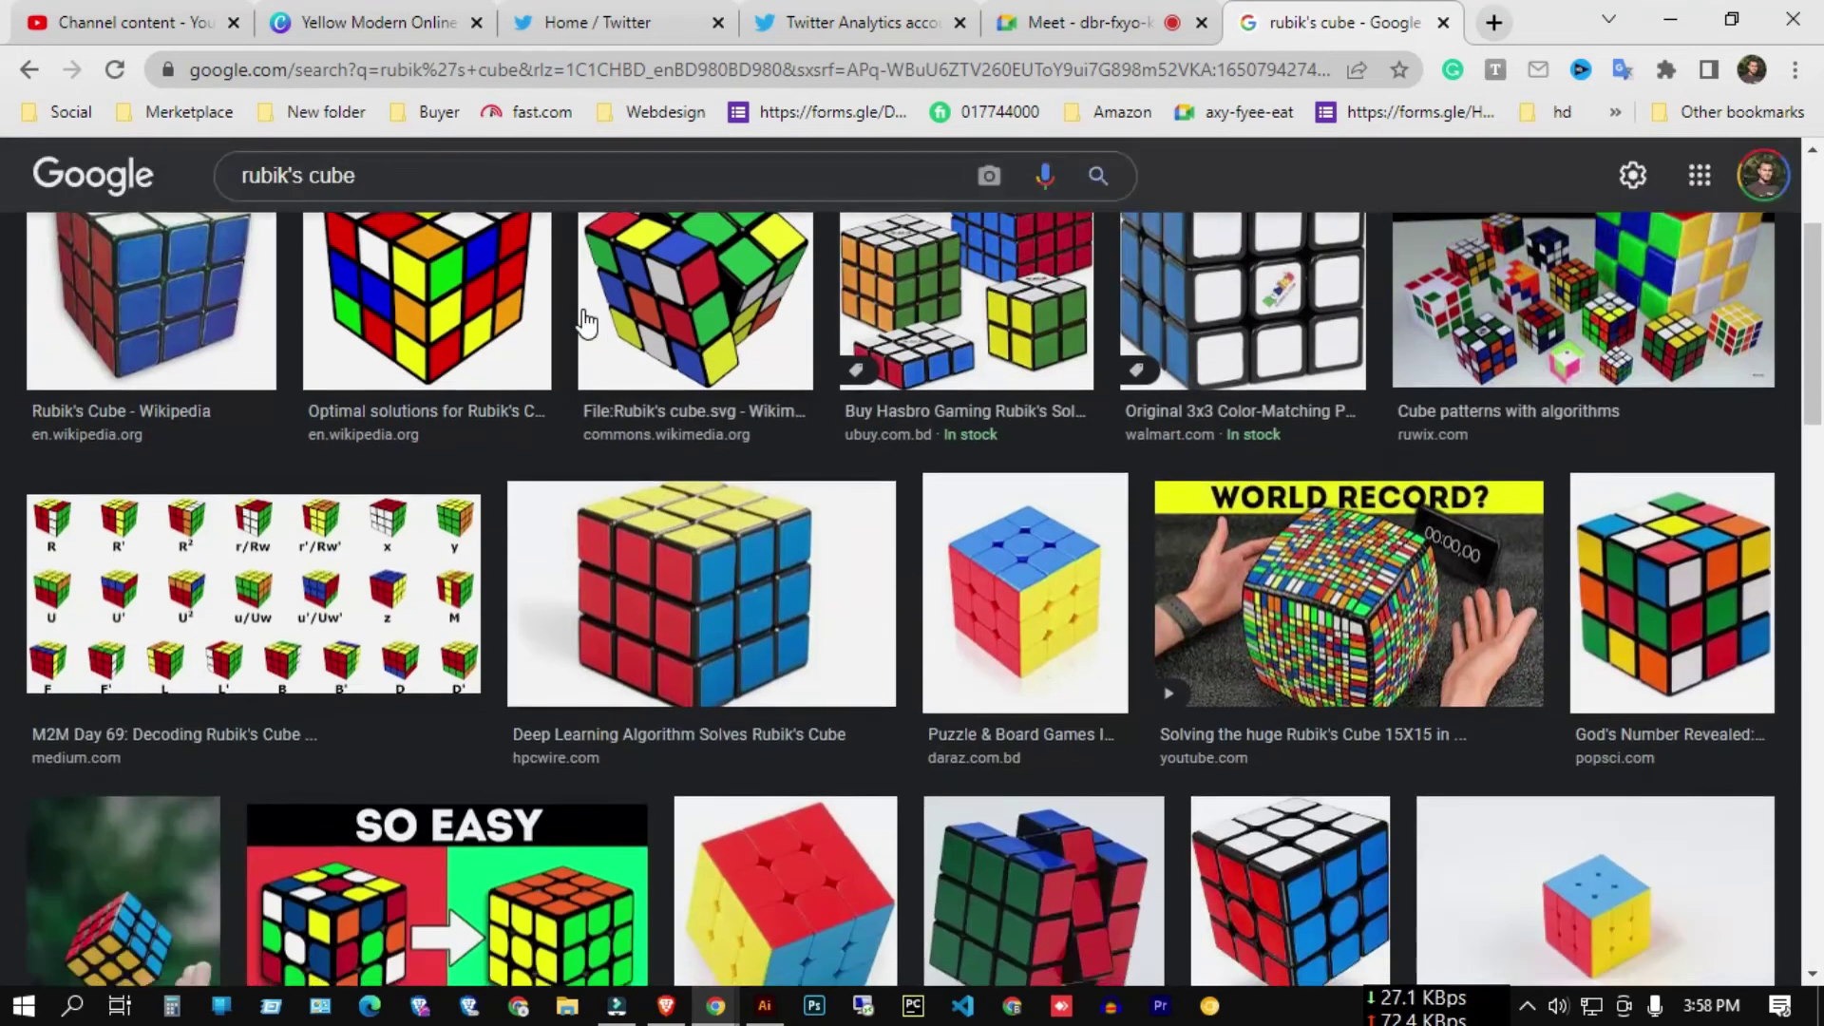
scroll(586, 323, "down", 4)
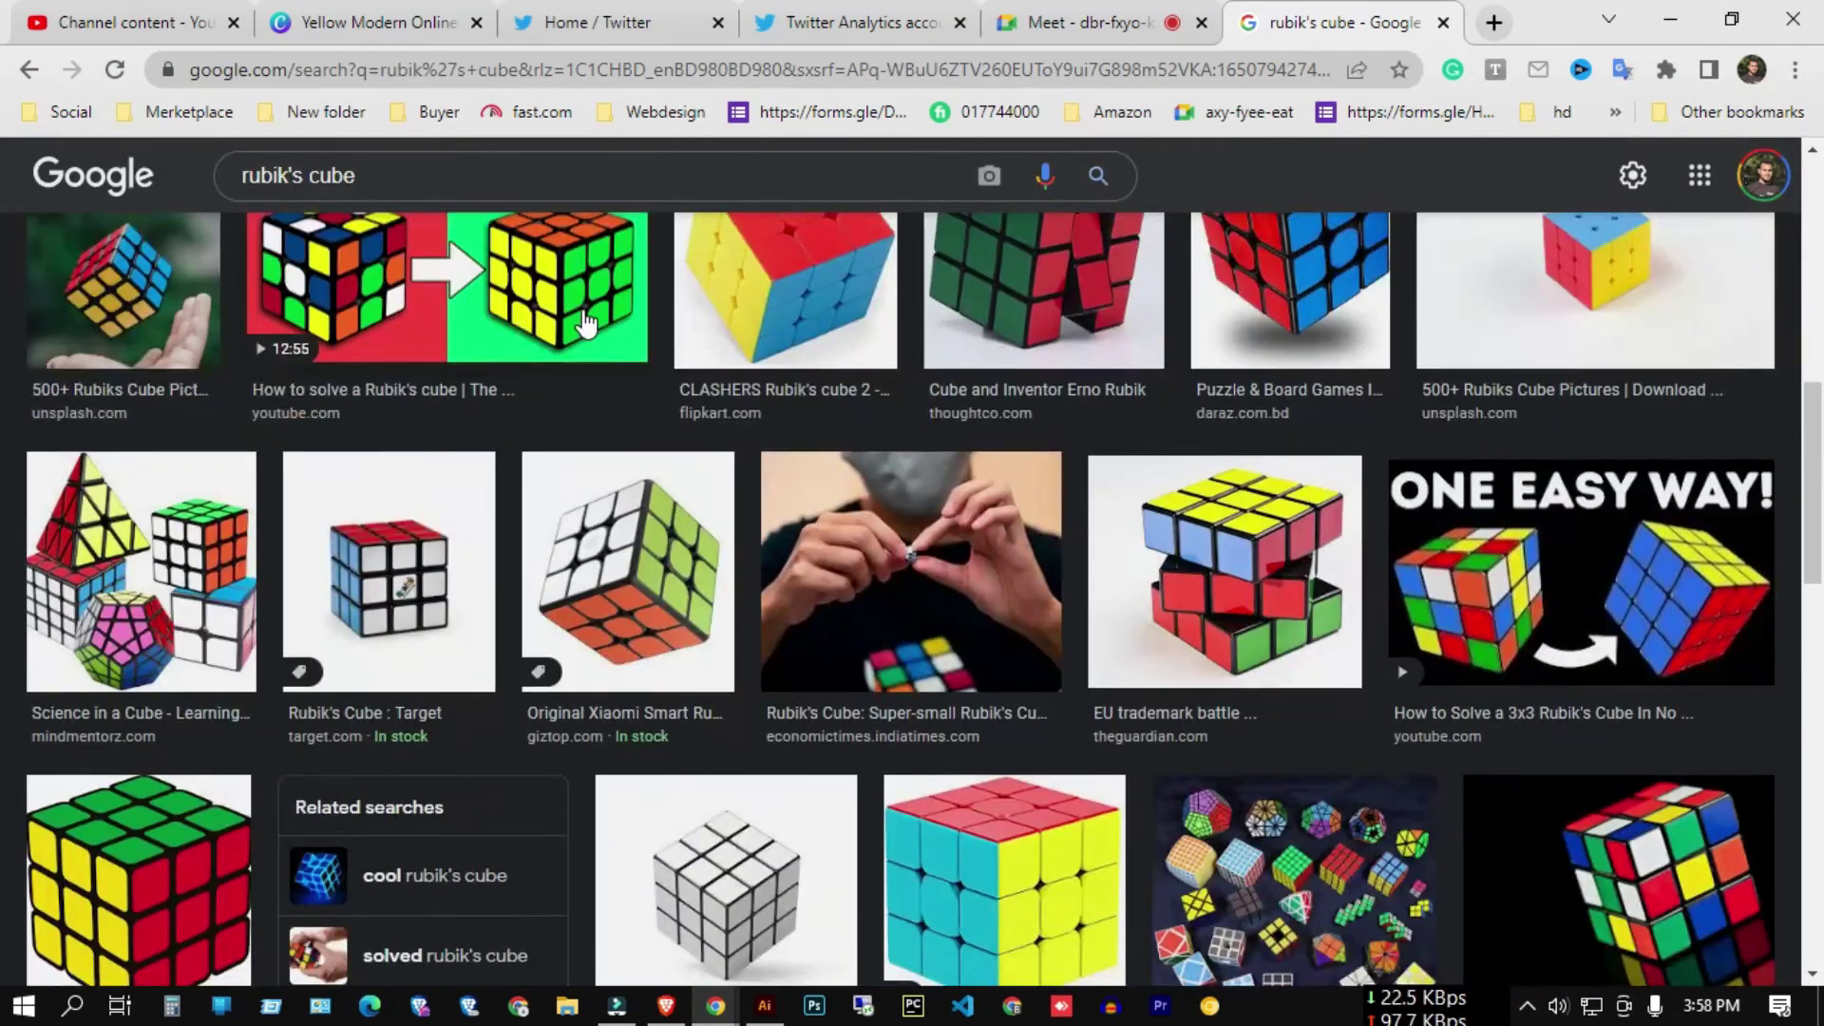
scroll(586, 323, "down", 4)
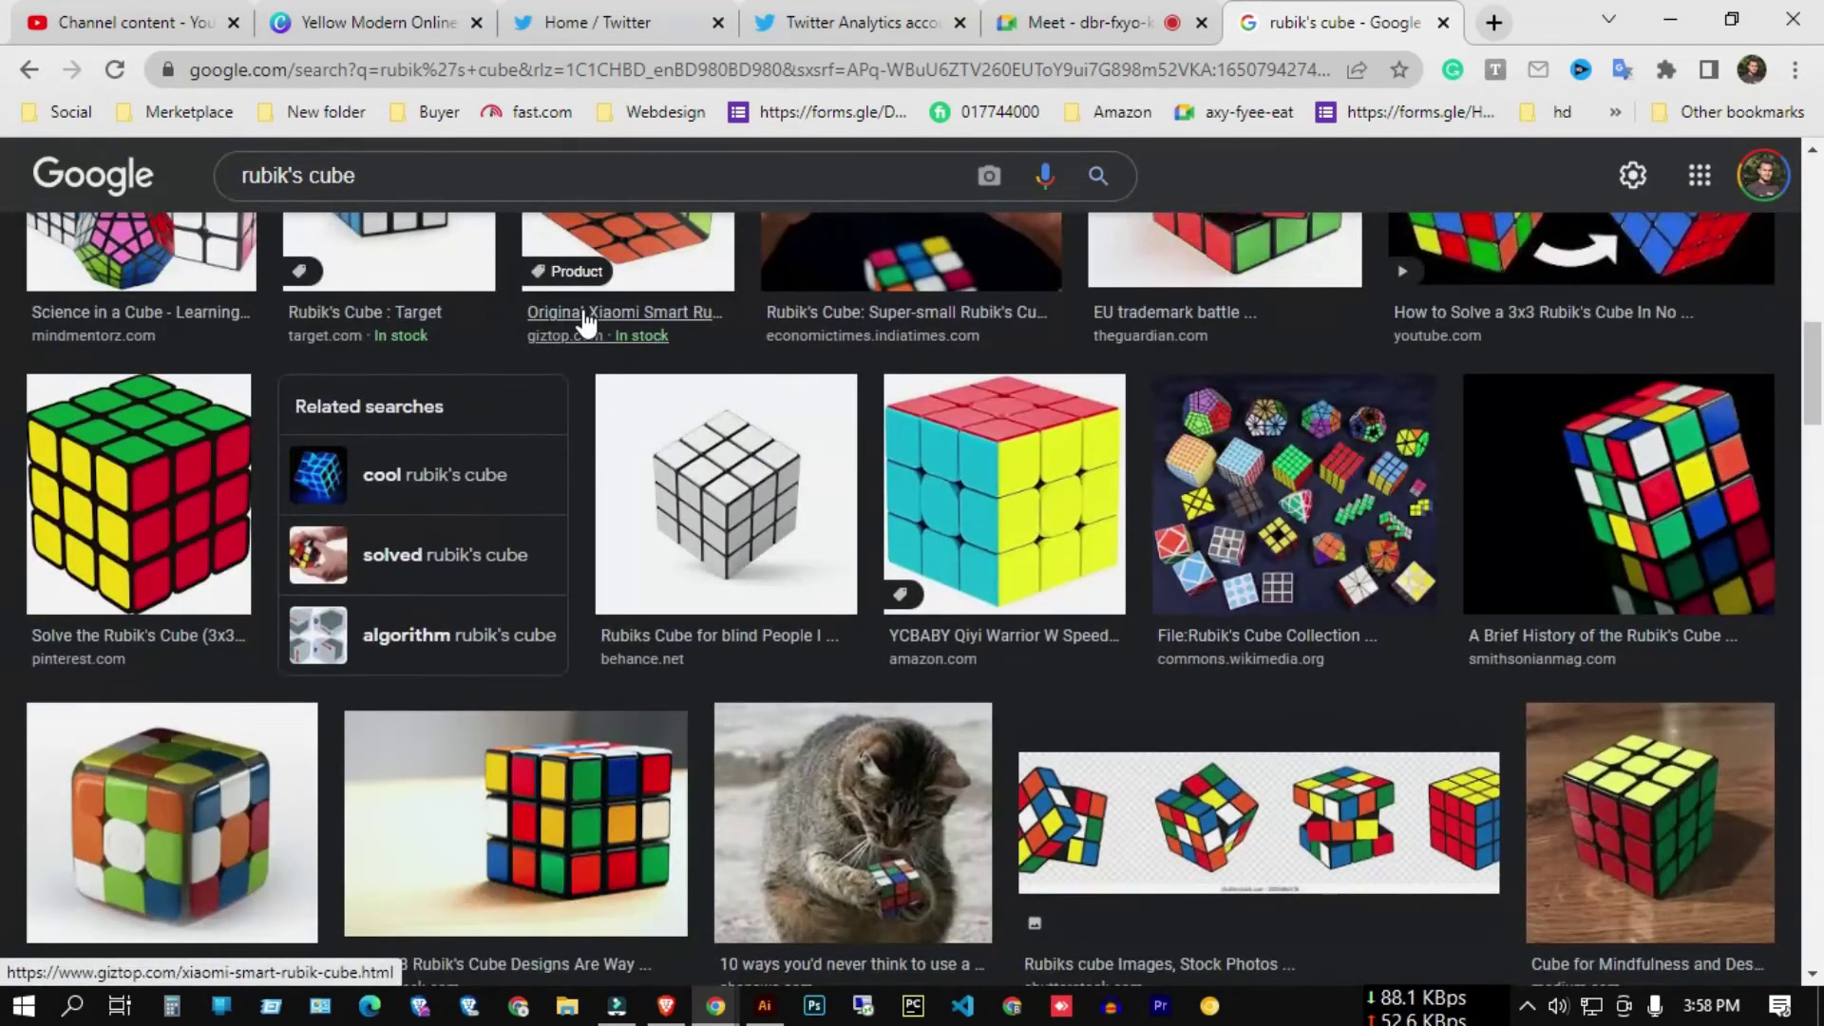
scroll(586, 323, "down", 5)
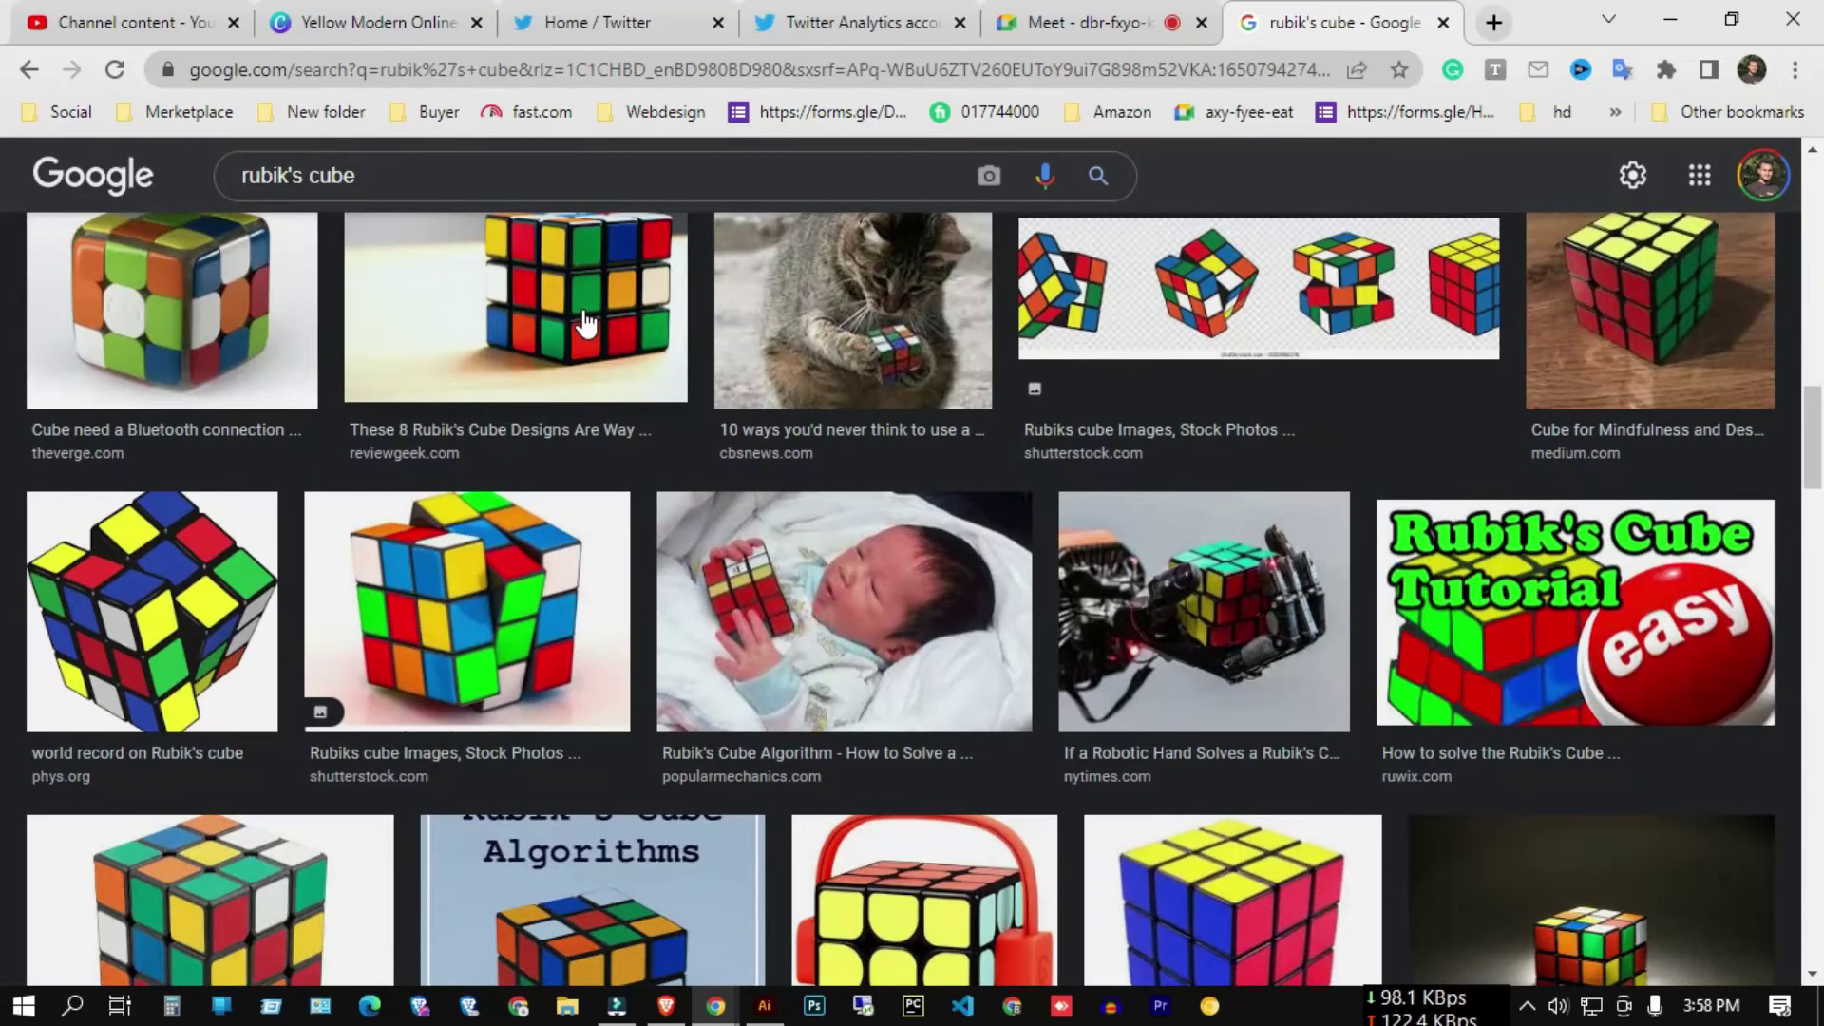
scroll(586, 323, "down", 5)
- Refine the image search to "rubik's cube 1 d" and browse the results
left_click(435, 164)
type("1 d")
key("Return")
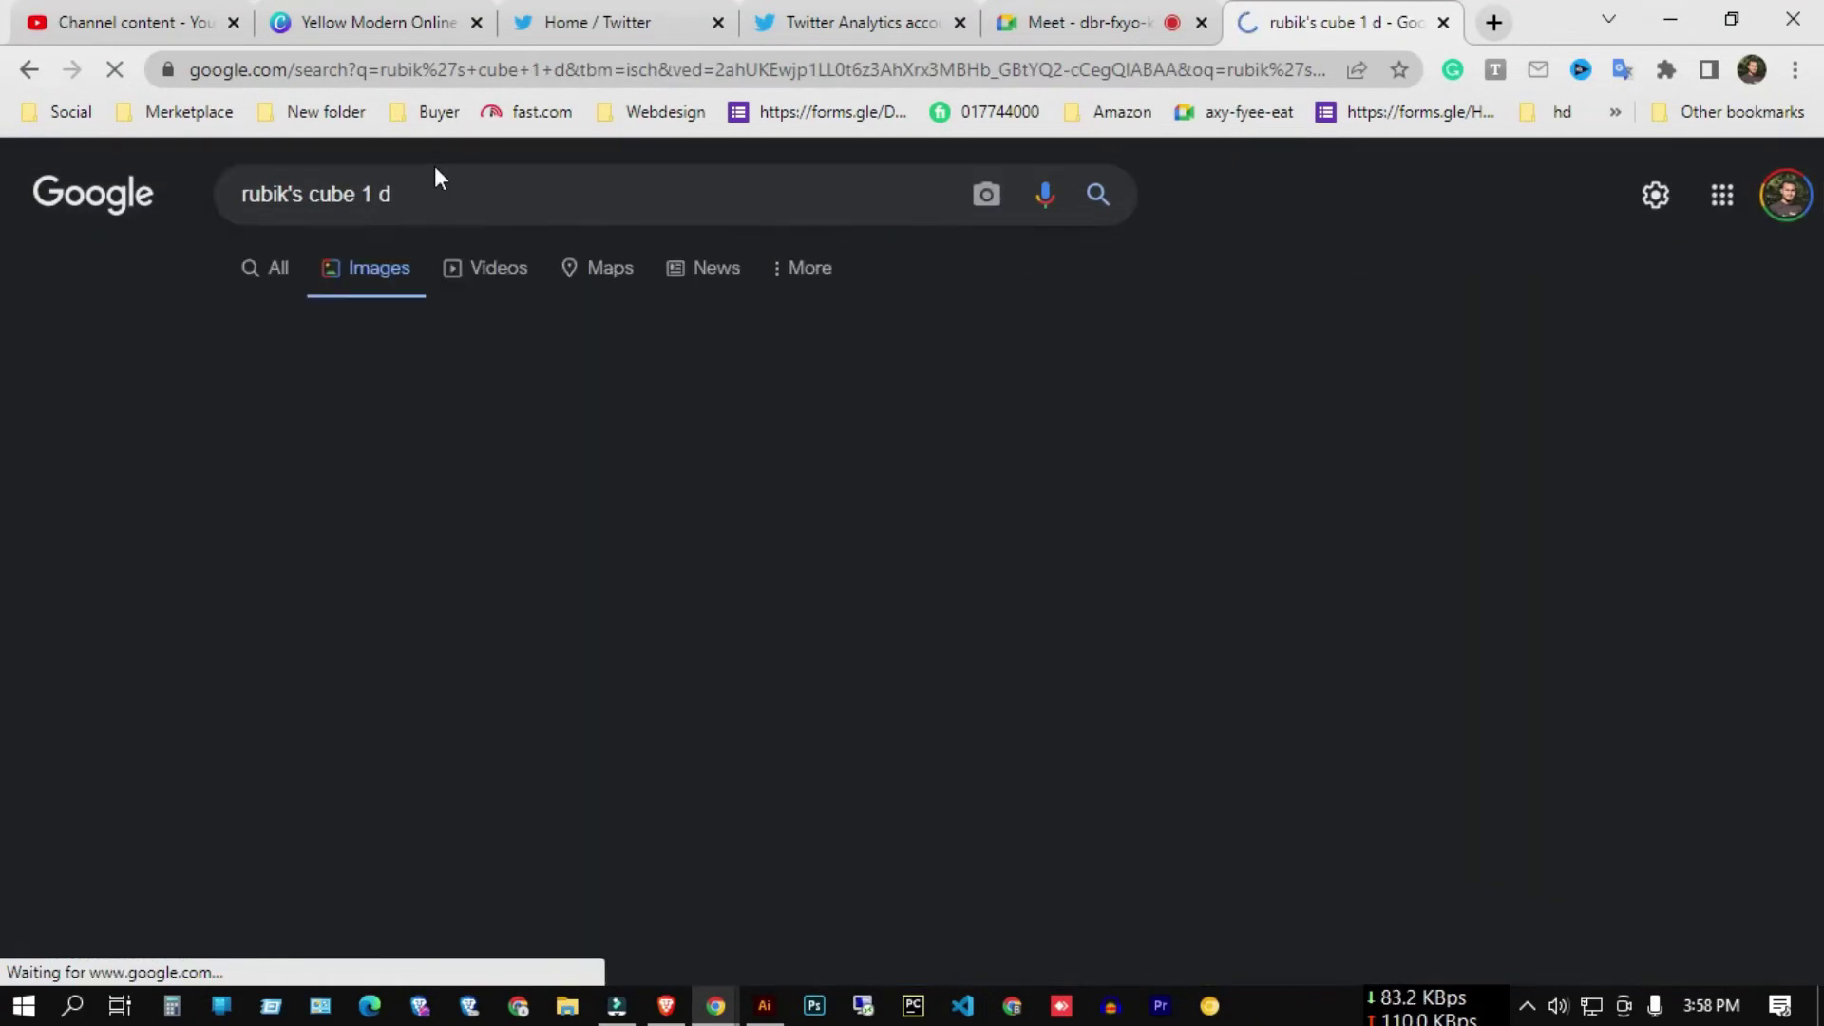
scroll(511, 310, "down", 2)
scroll(511, 310, "up", 2)
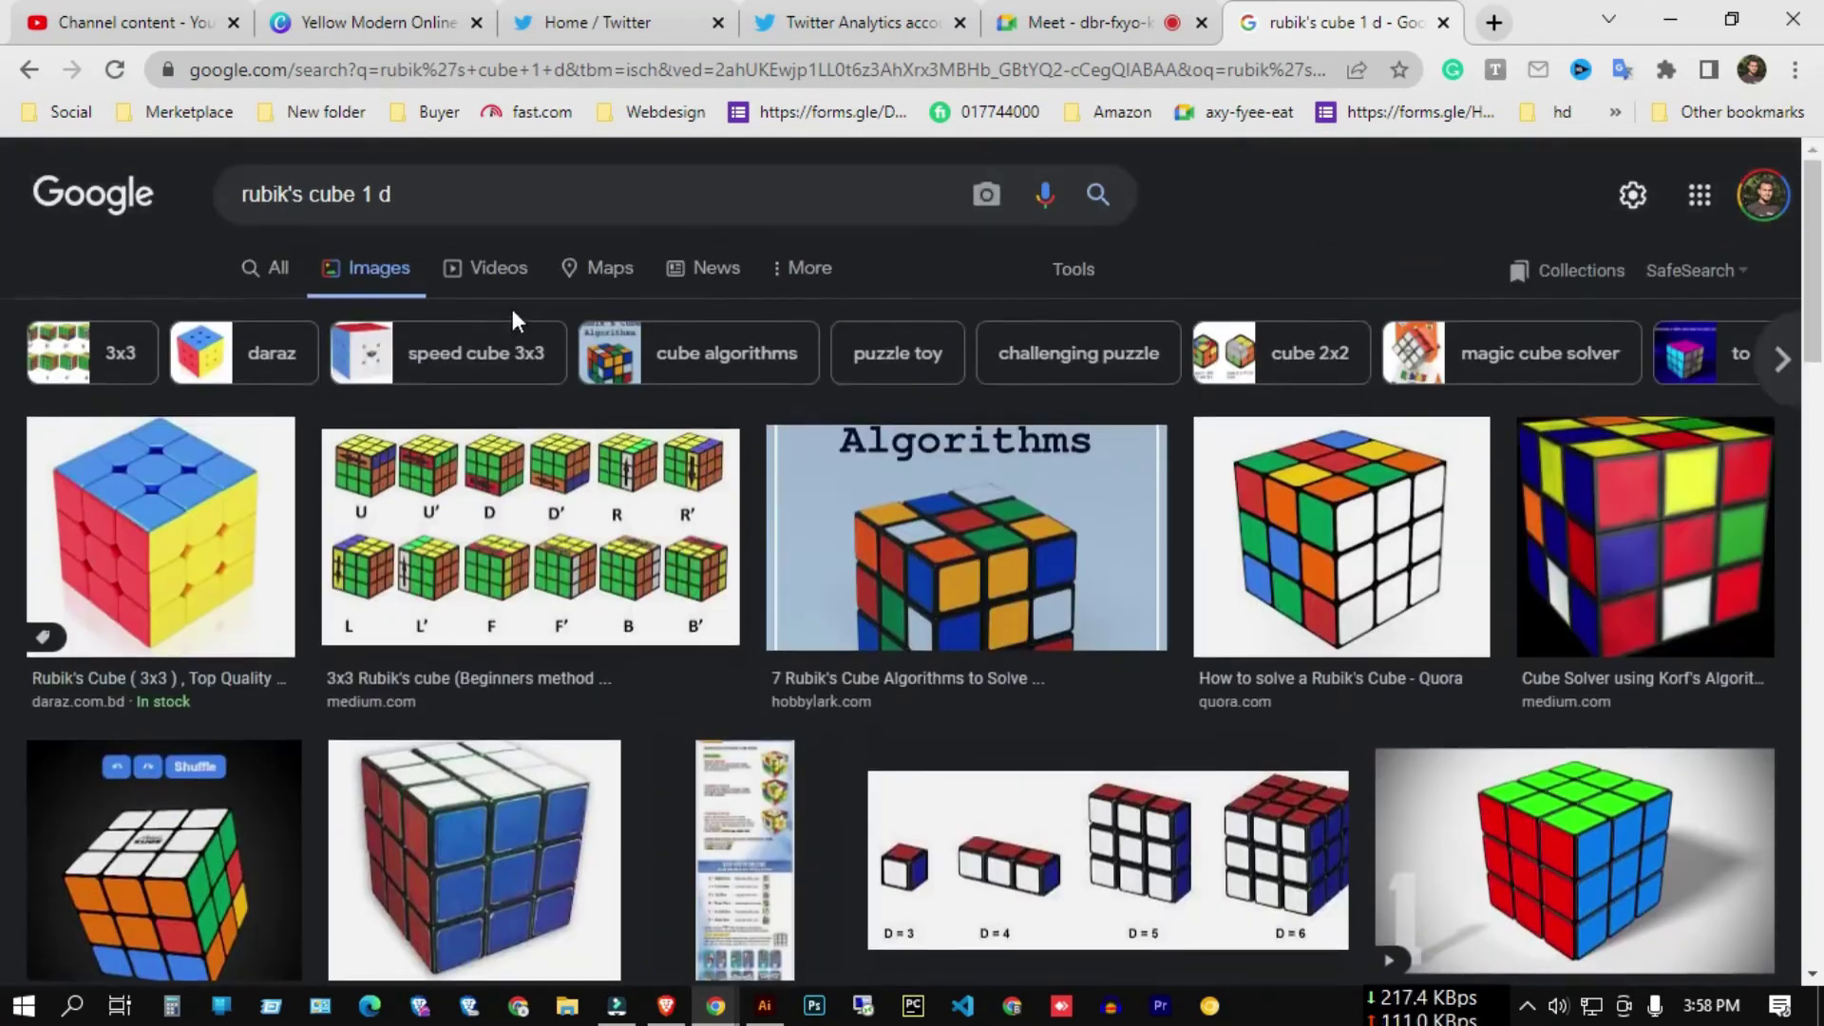
scroll(511, 309, "down", 5)
scroll(511, 309, "down", 5)
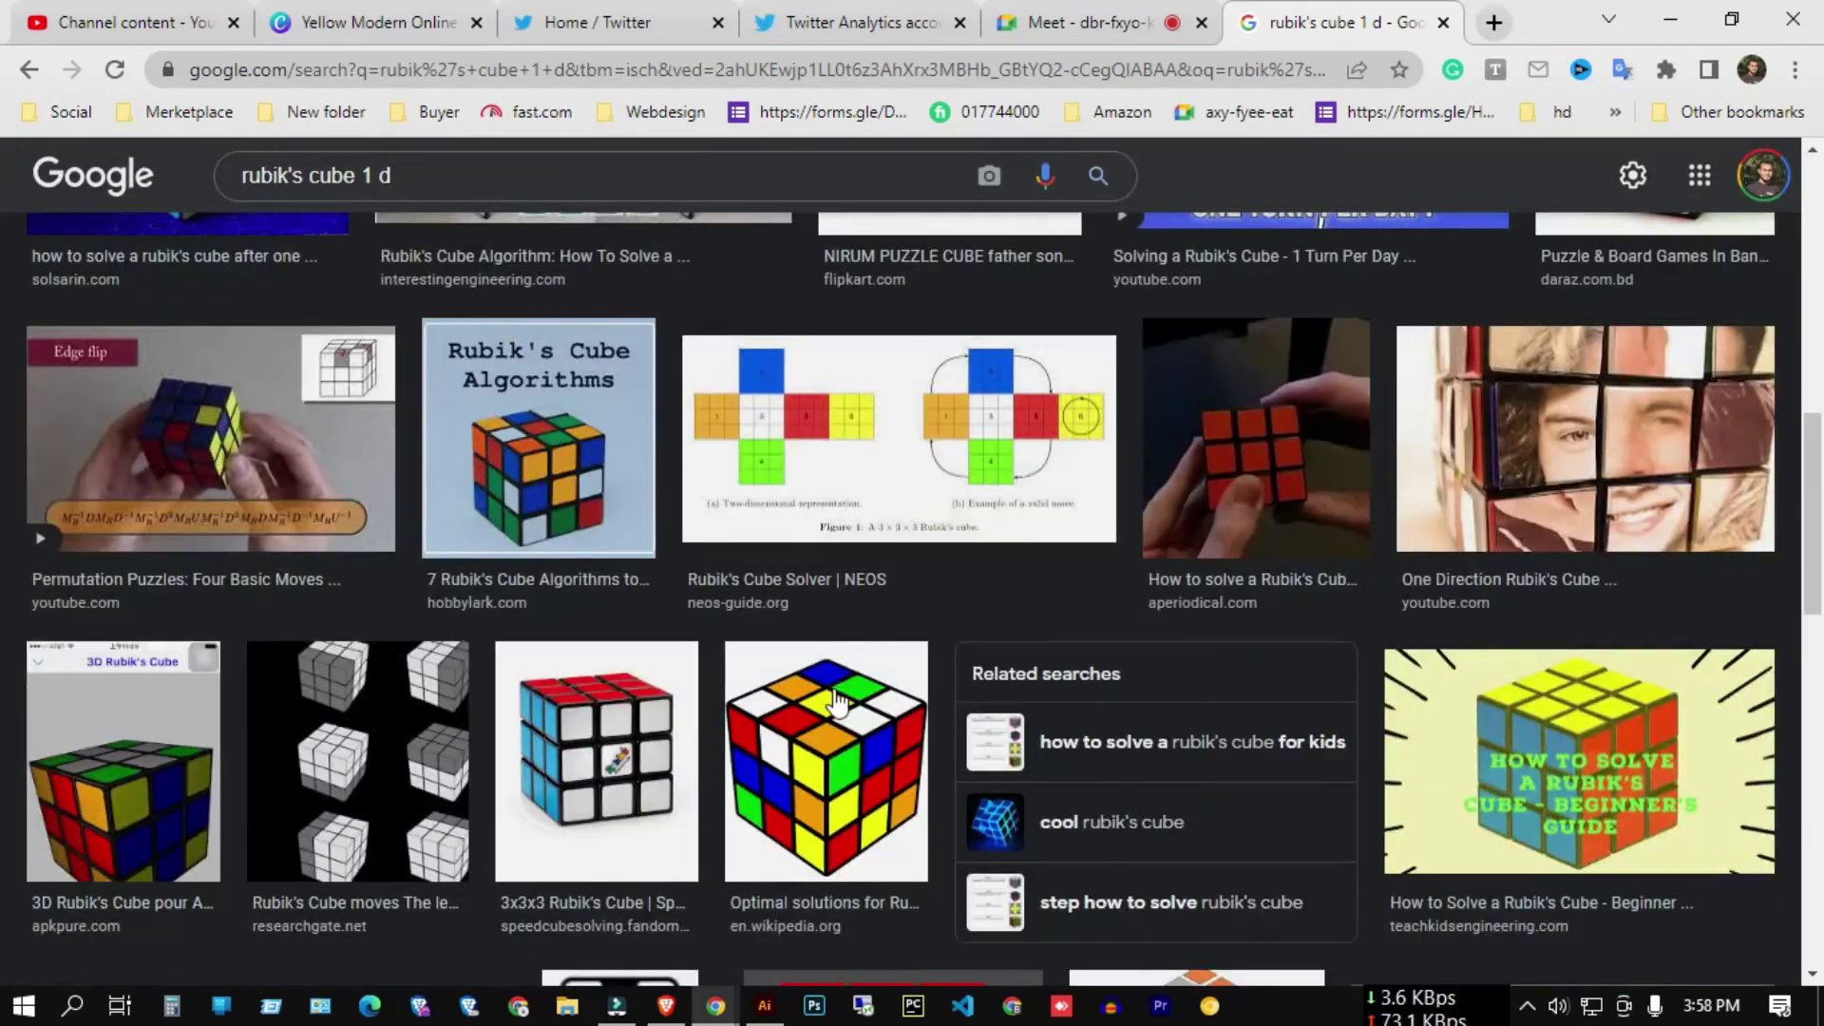
- Copy the Wikipedia Rubik's cube image and return to Illustrator
left_click(835, 698)
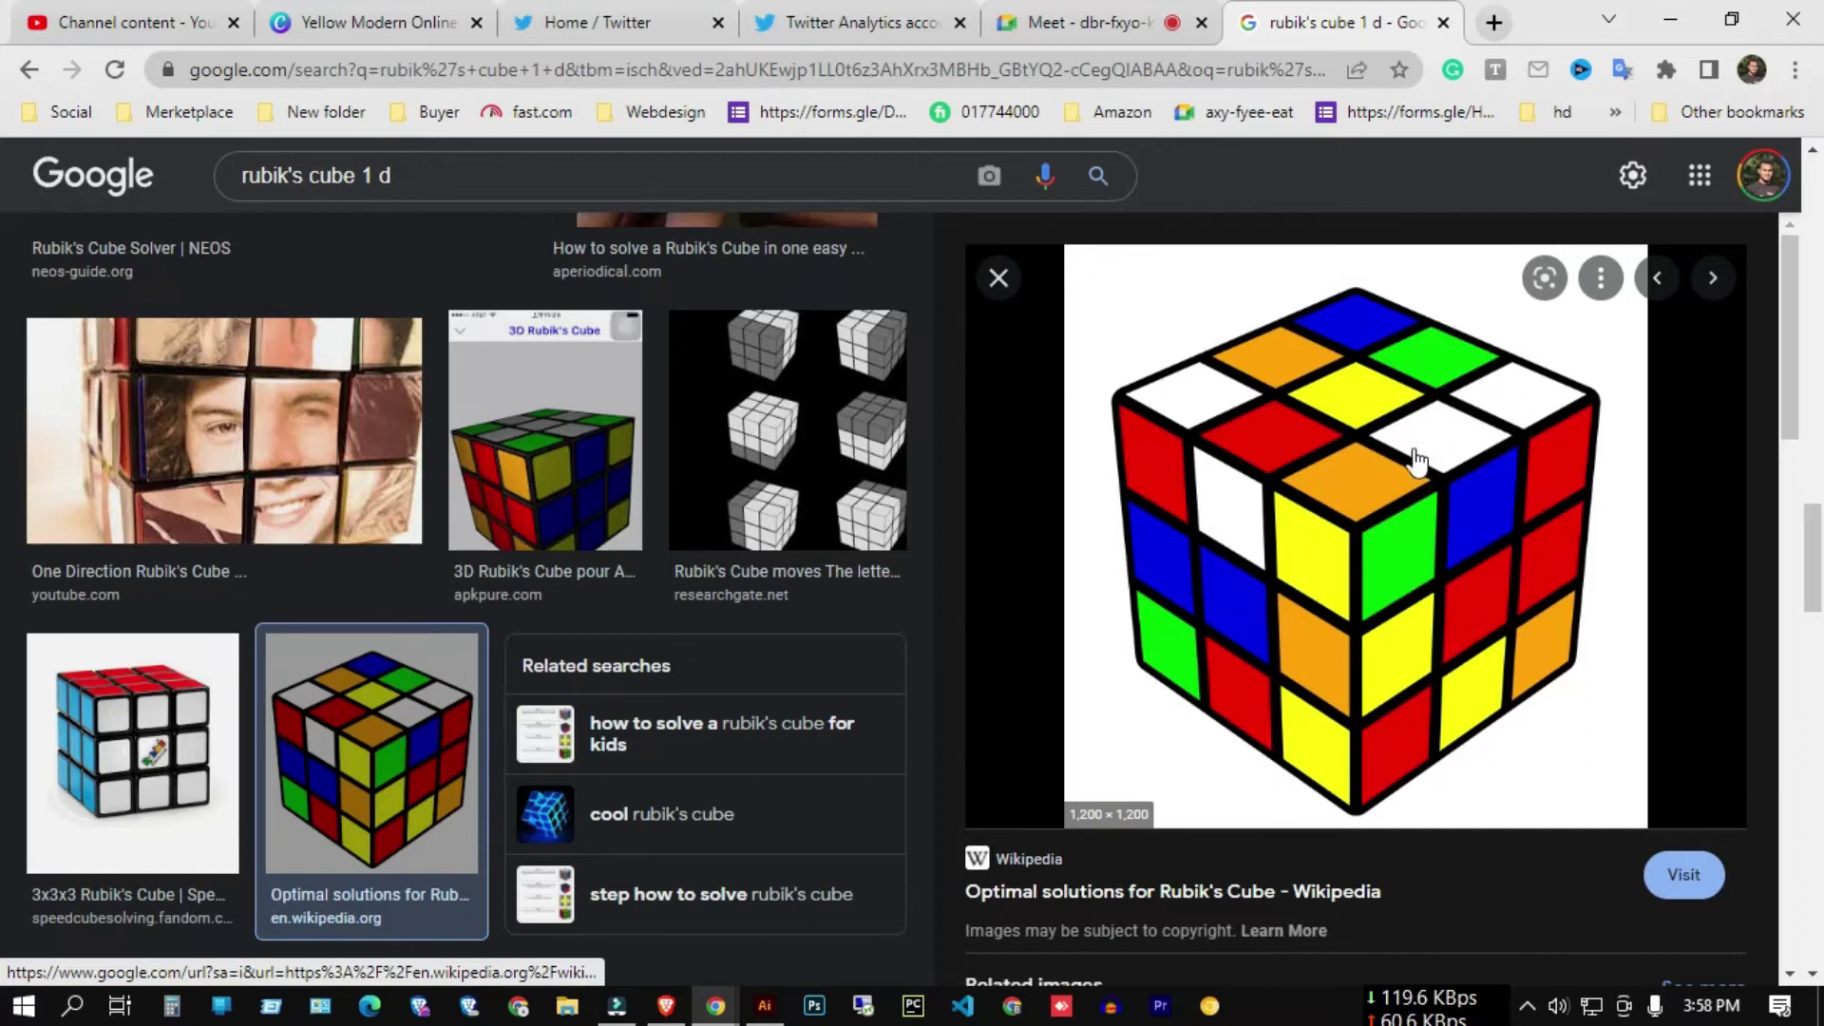
right_click(1404, 428)
left_click(1506, 726)
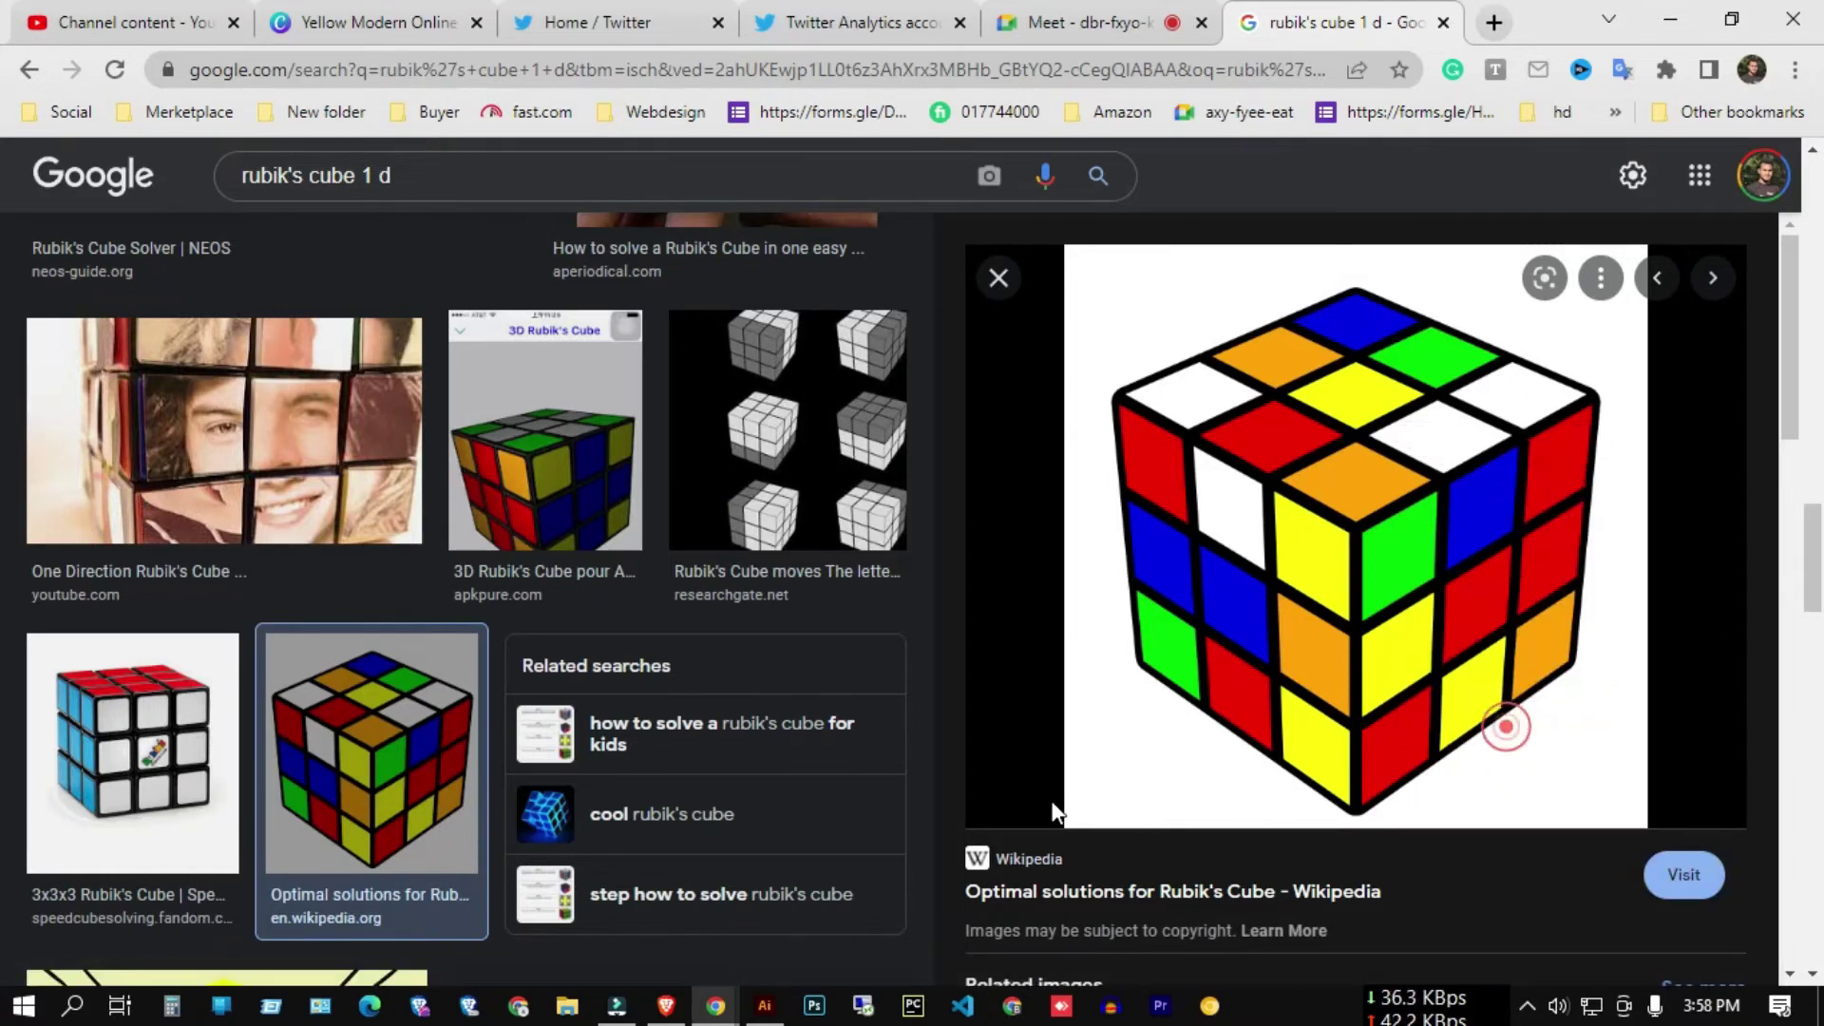
left_click(765, 1005)
- Paste the cube image, shrink it at the artboard's top left, and zoom to 66.67%
left_click(680, 547)
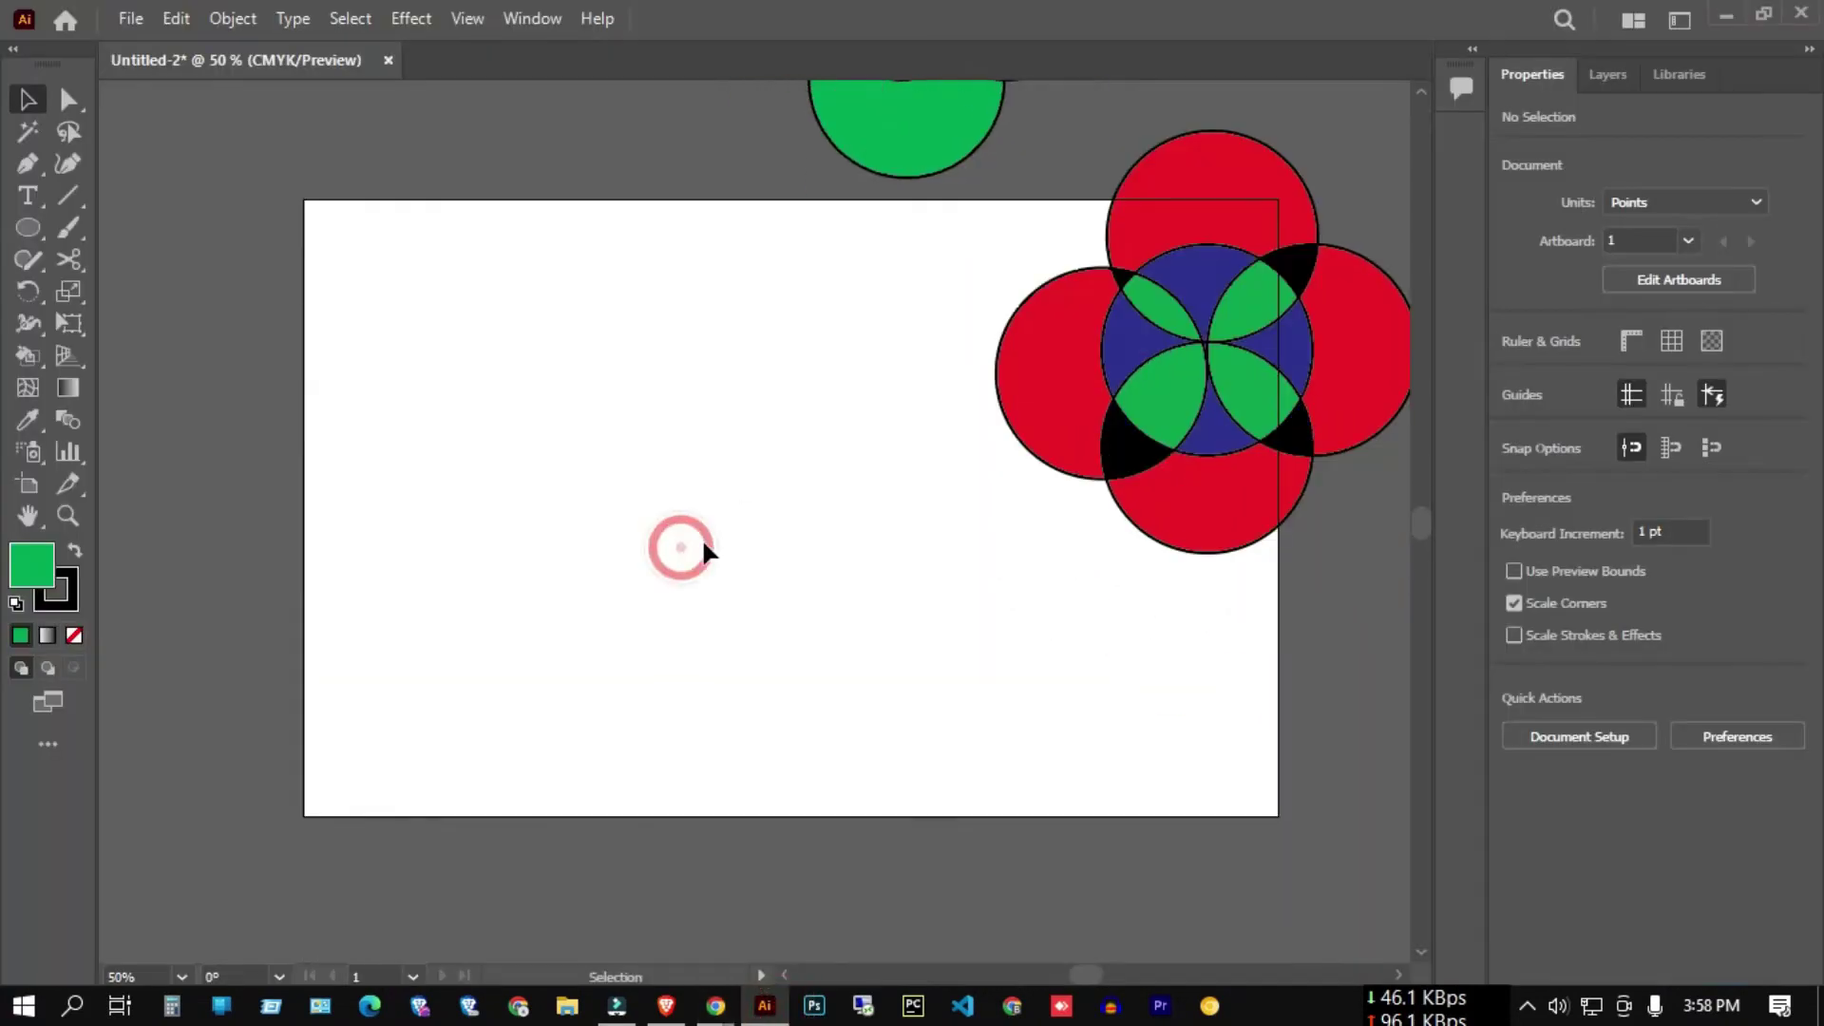
key("ctrl+v")
key("ctrl+minus")
key("ctrl+minus")
key("ctrl+minus")
mouse_move(978, 663)
left_mouse_down()
mouse_move(866, 563)
mouse_move(690, 255)
left_mouse_up()
key("ctrl+plus")
key("ctrl+plus")
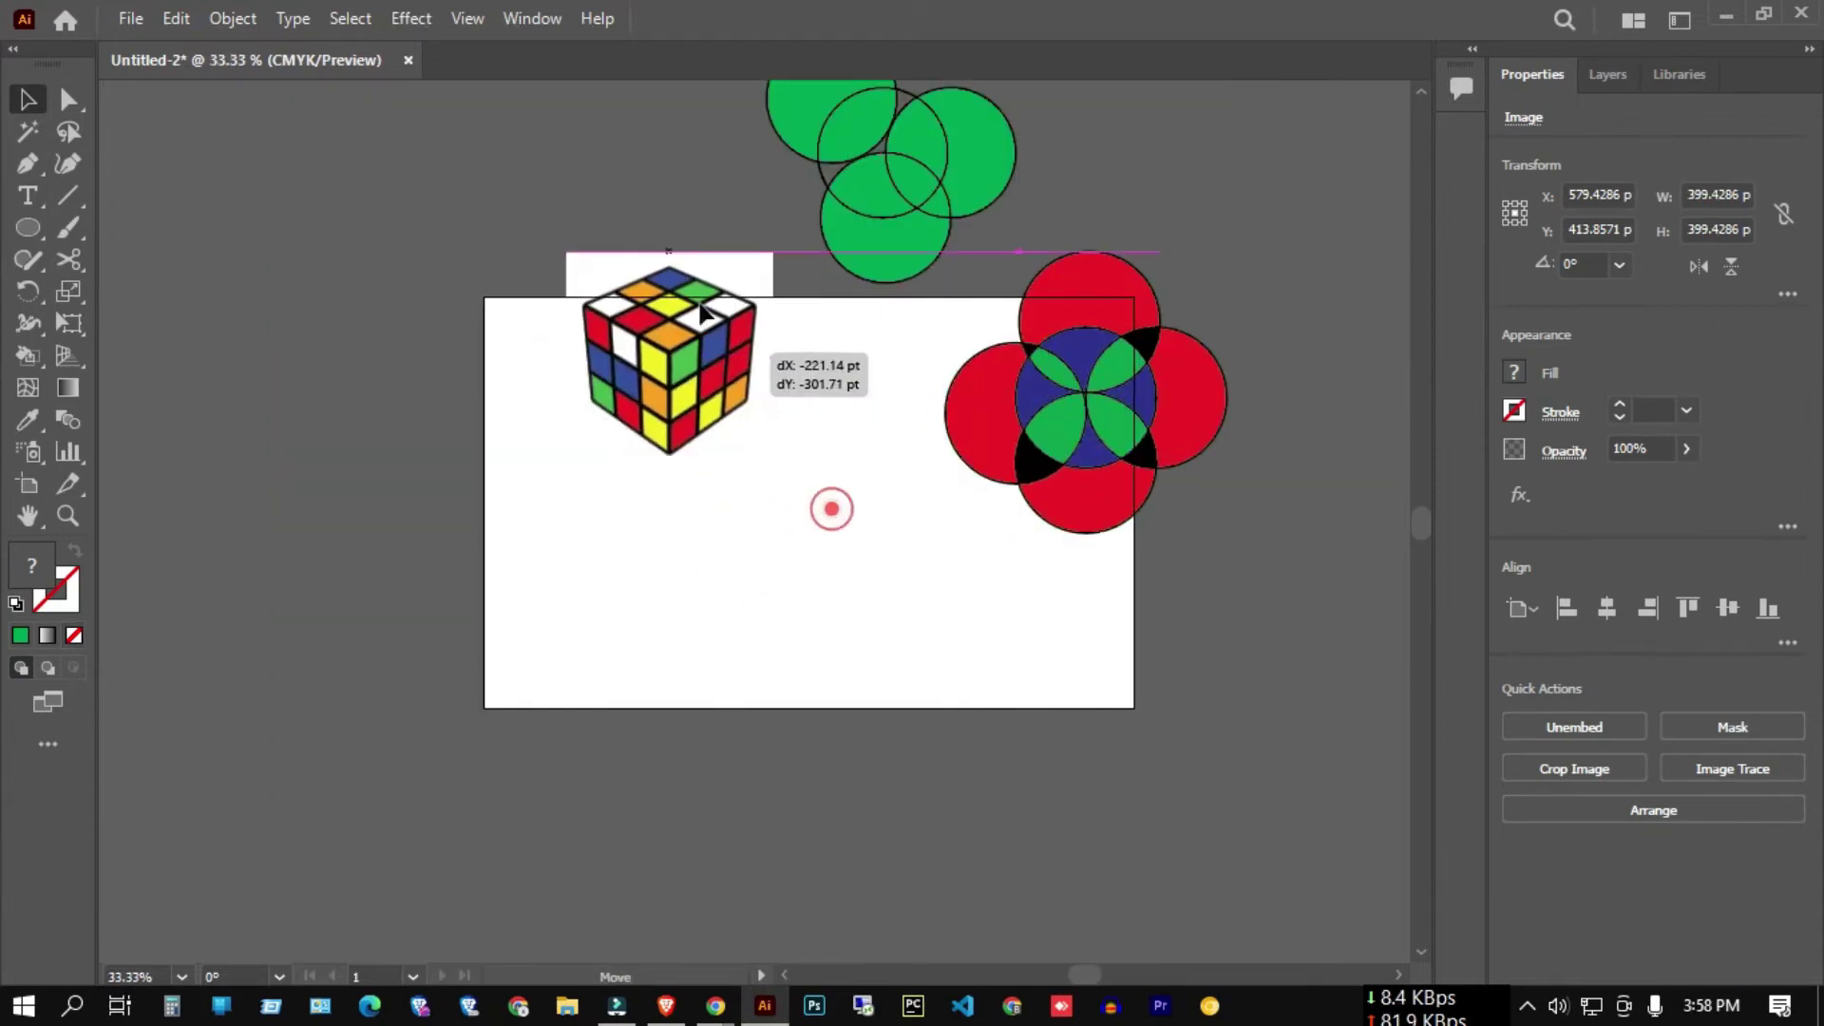
key("ctrl+plus")
left_click(330, 240)
left_click(521, 244)
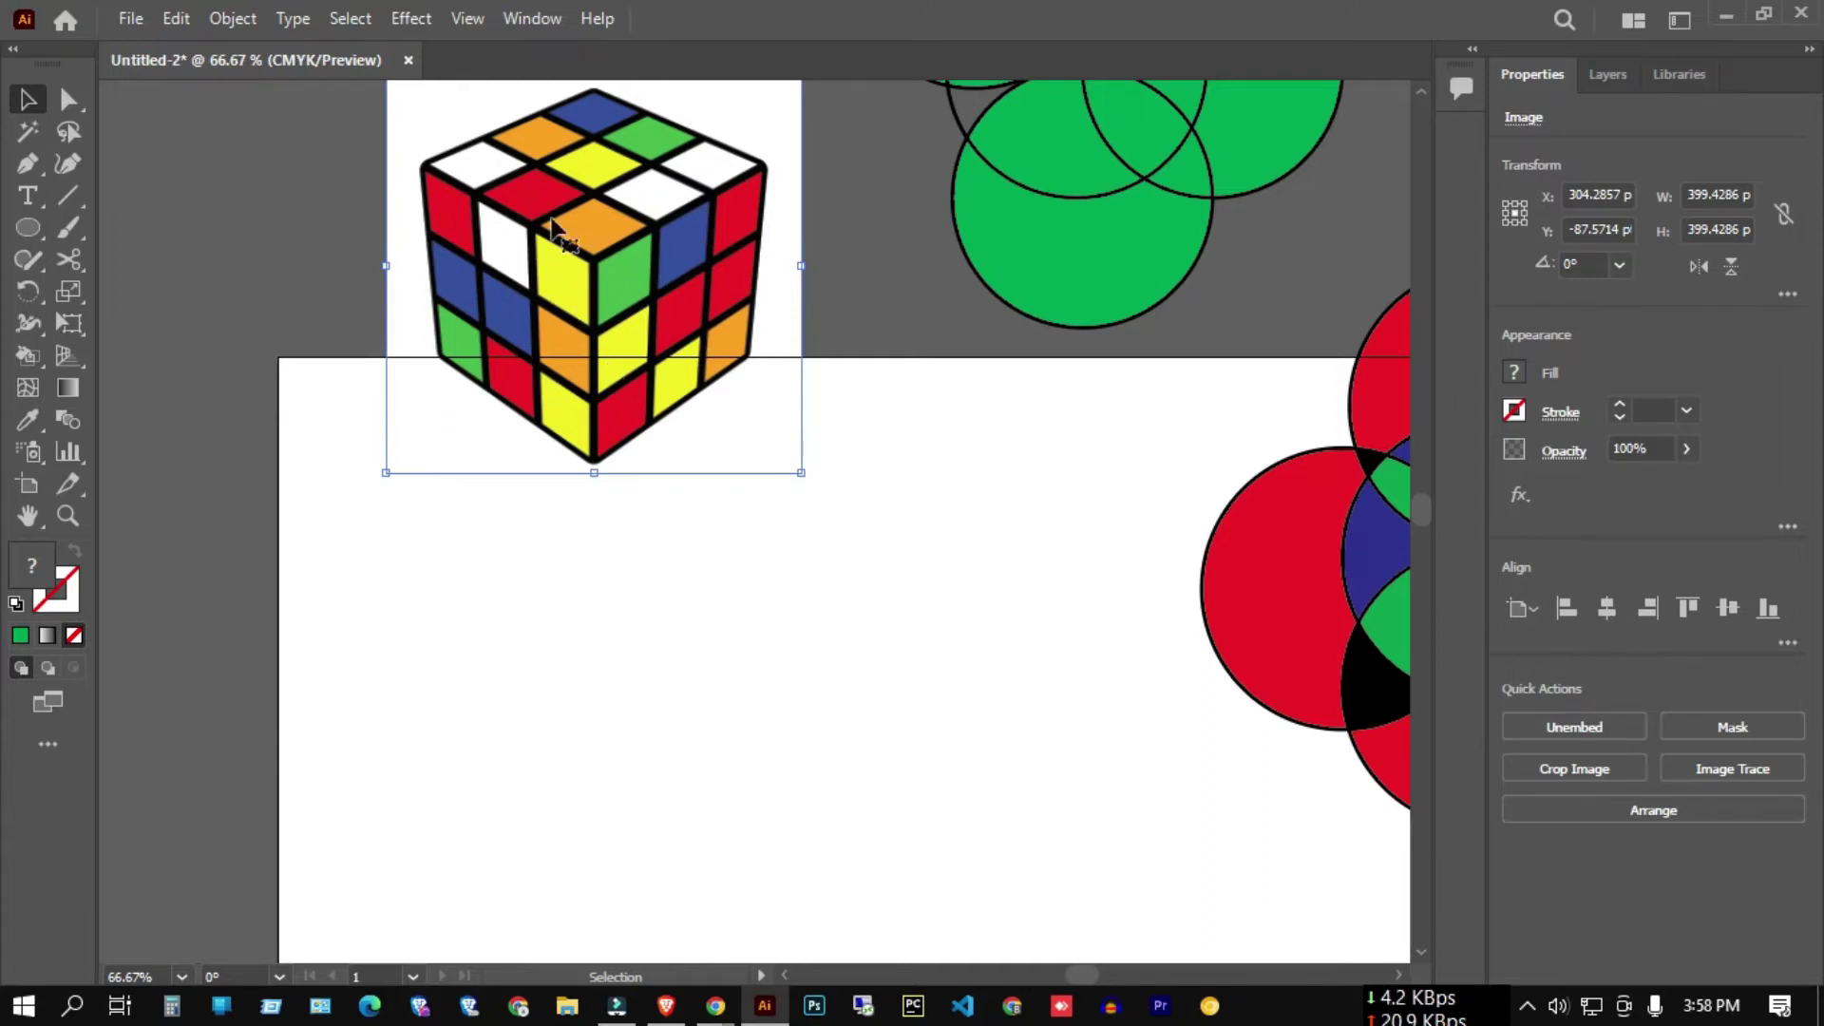
scroll(595, 328, "up", 2)
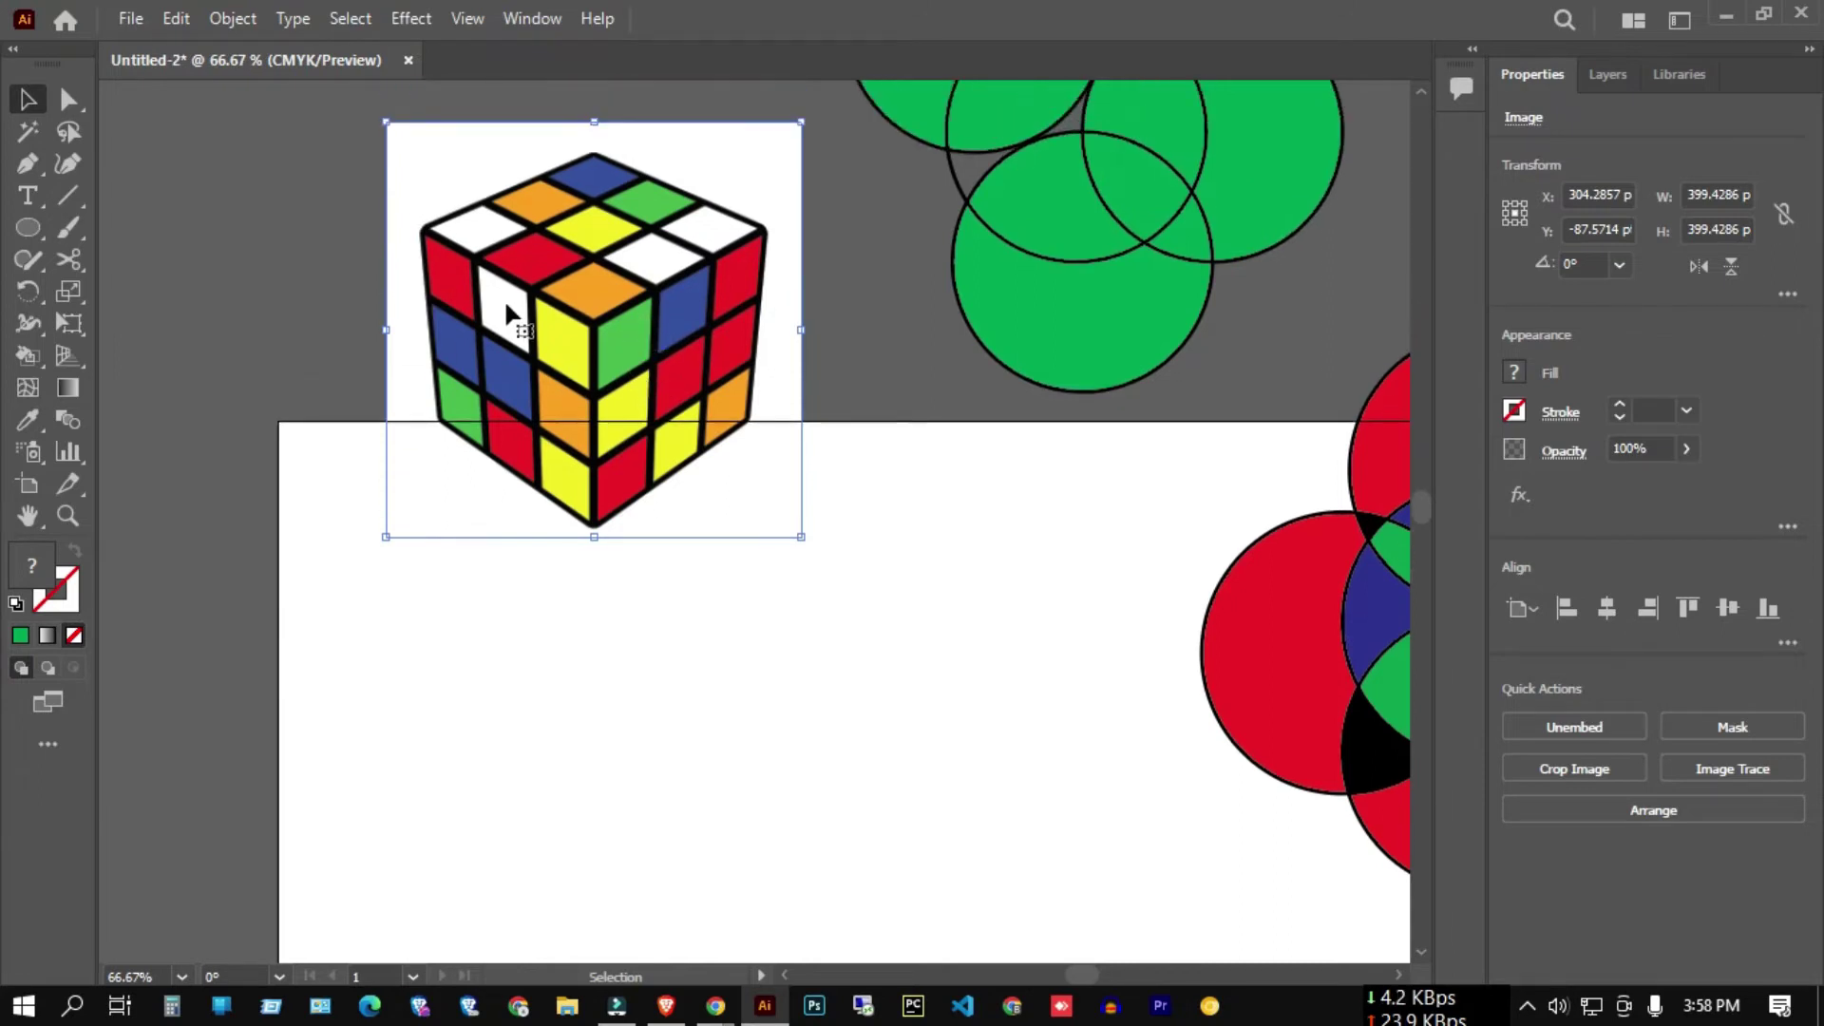
scroll(723, 395, "down", 1)
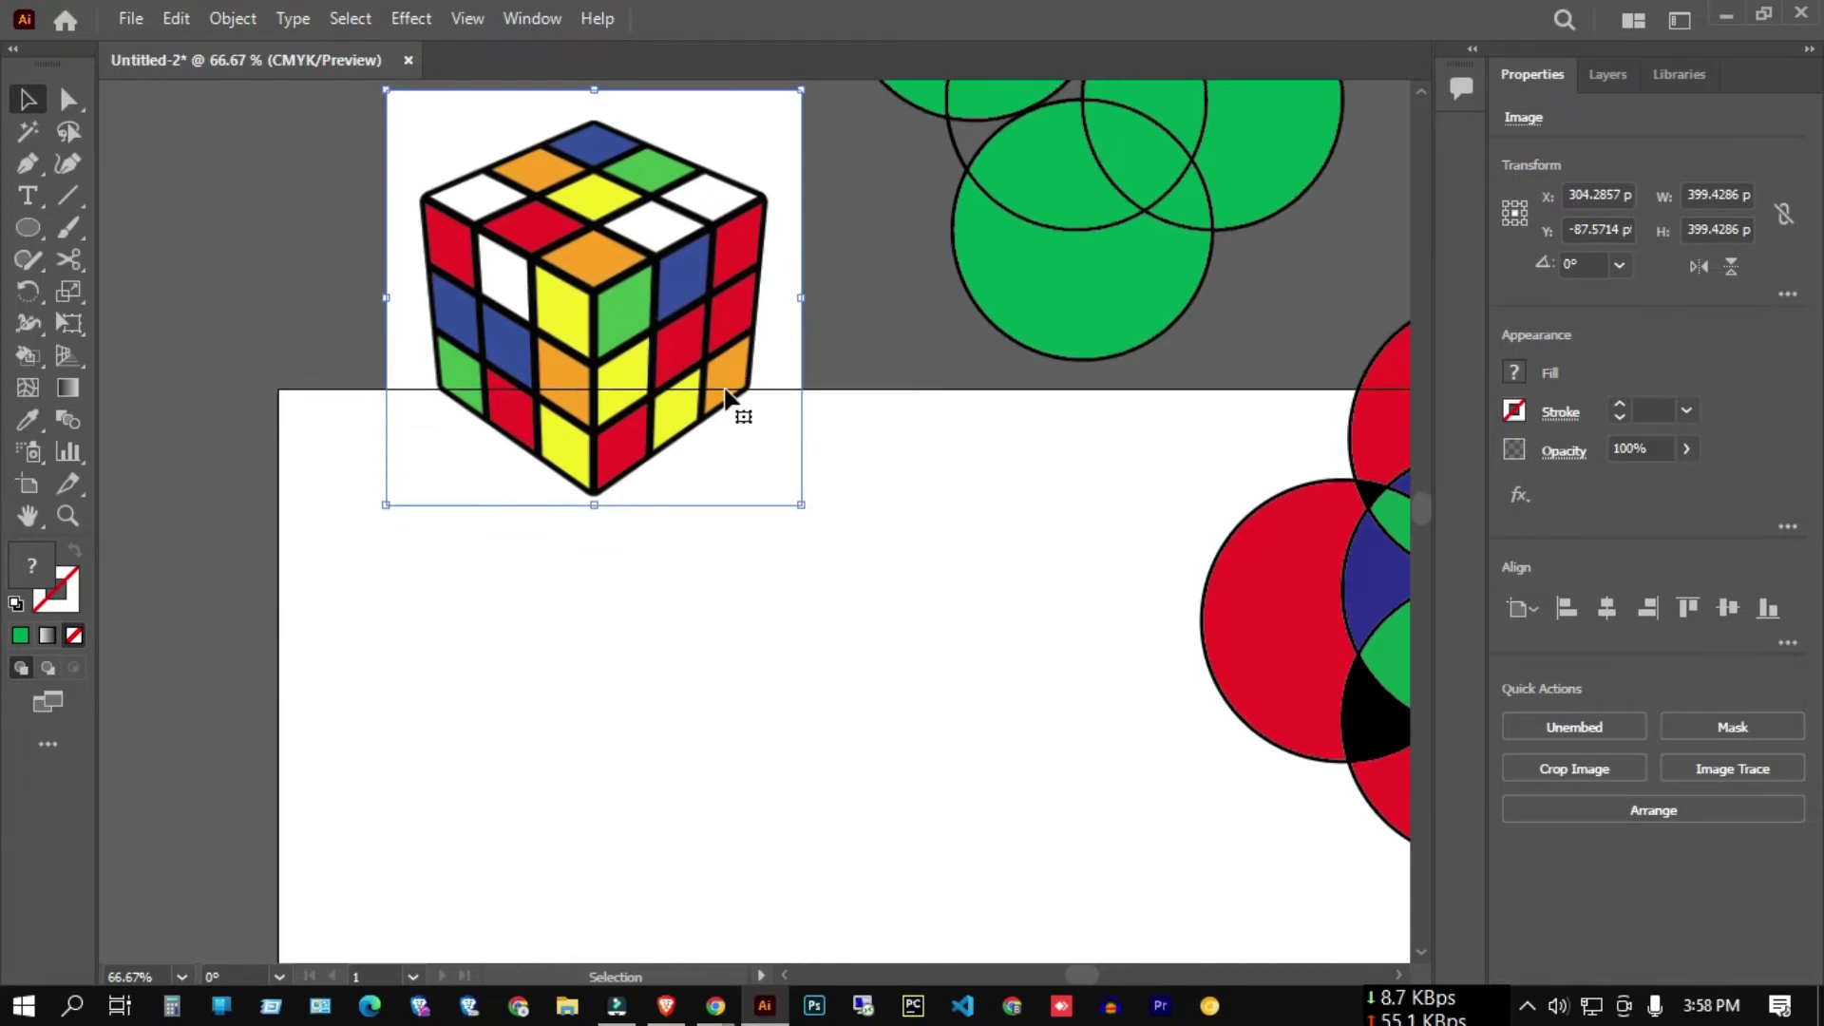
left_click(27, 229)
left_click(99, 261)
scroll(790, 680, "down", 1)
scroll(702, 656, "down", 2)
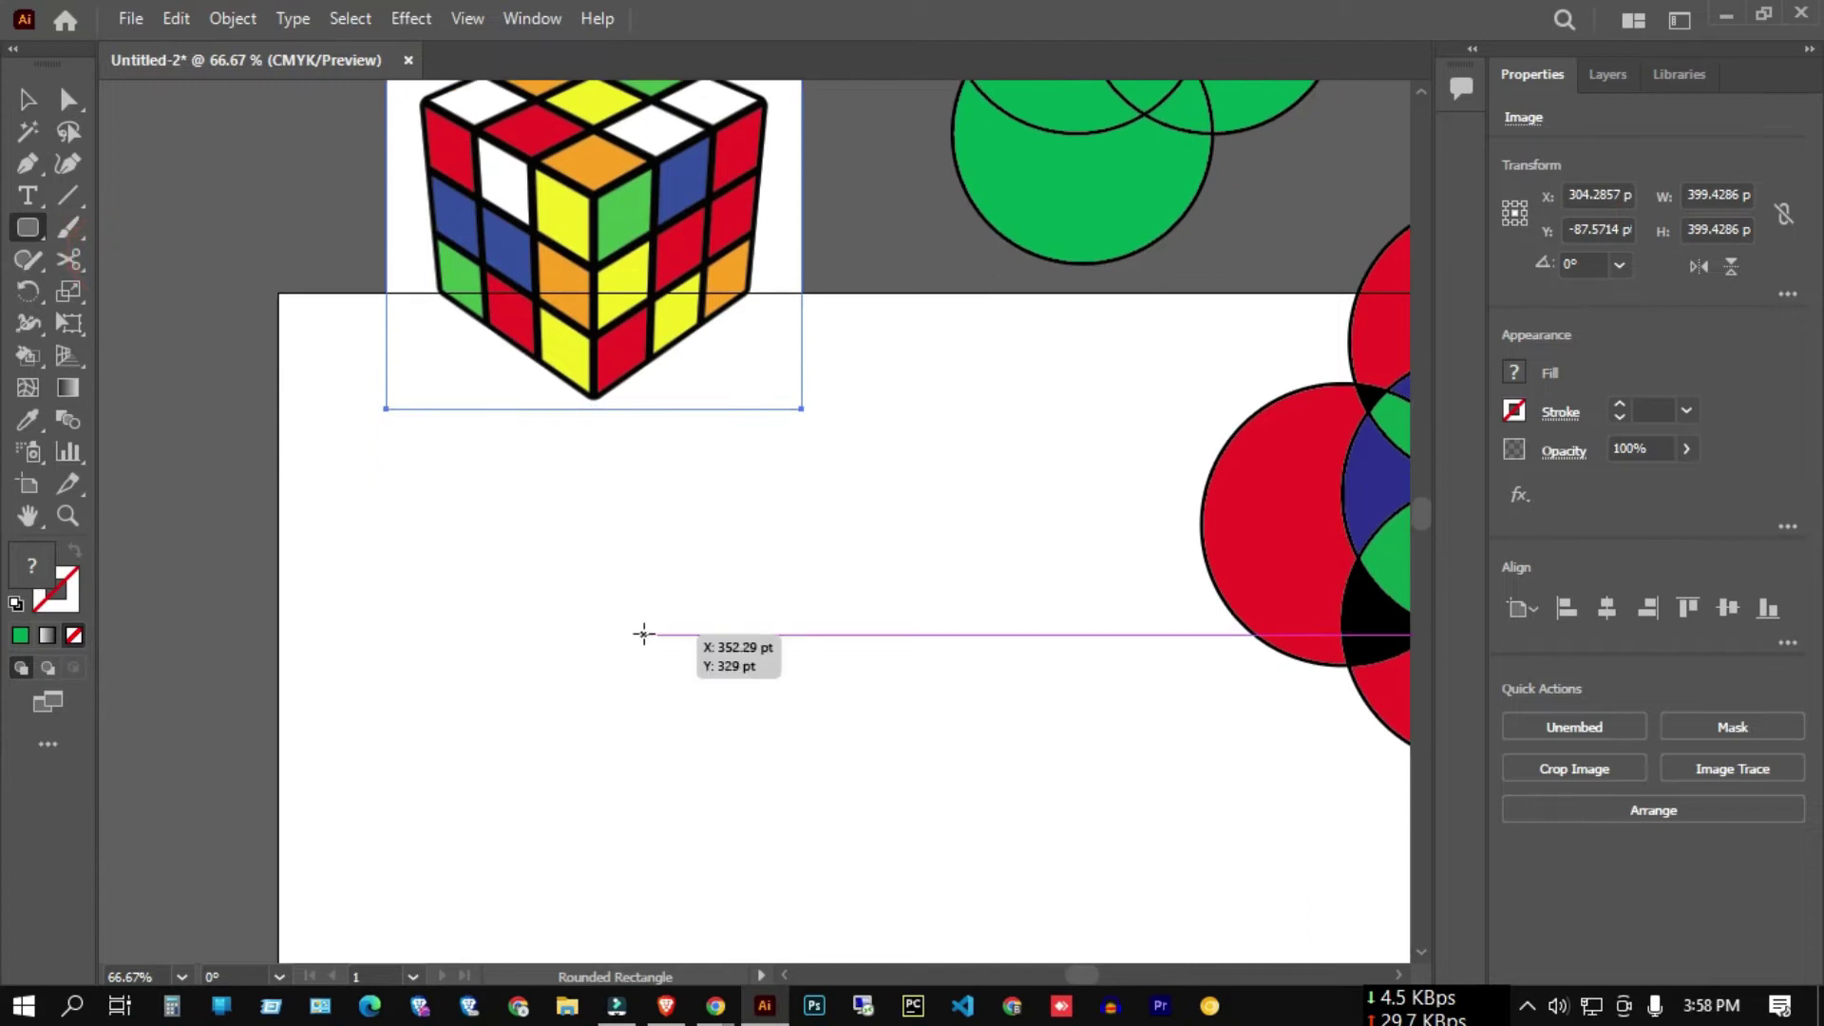
left_click_drag(634, 615, 778, 757)
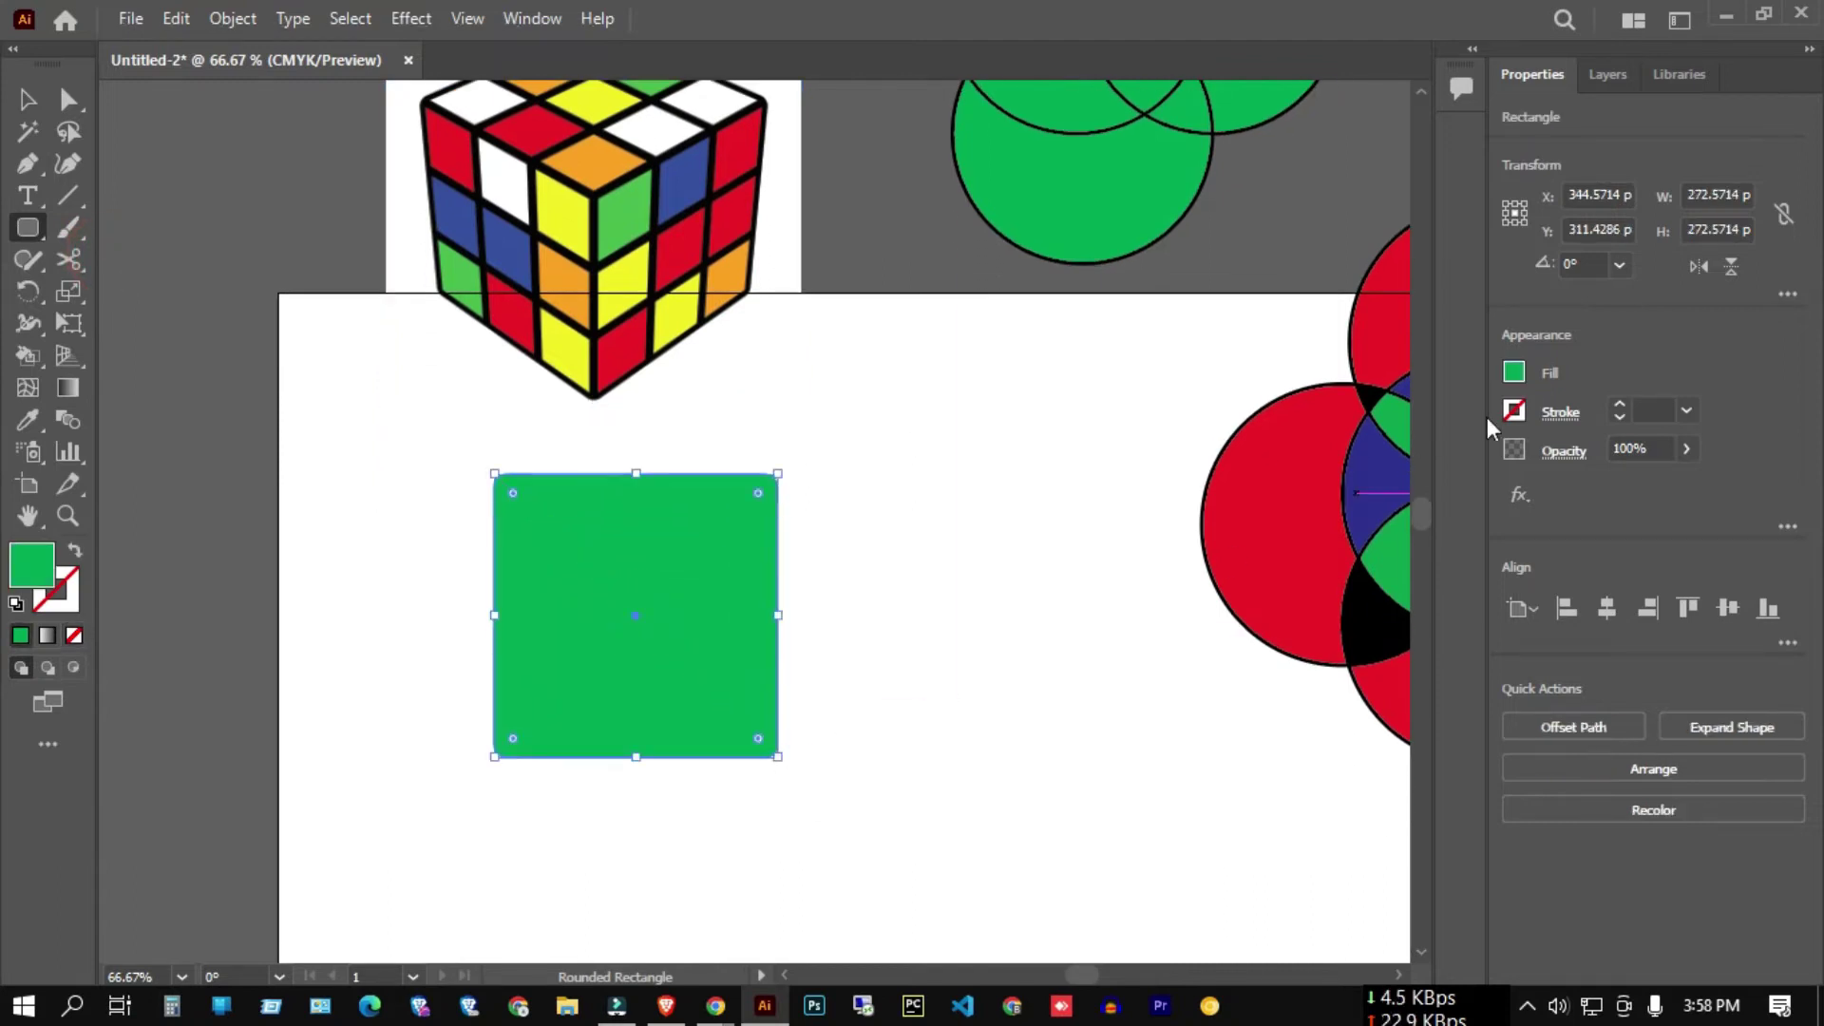
left_click(1514, 374)
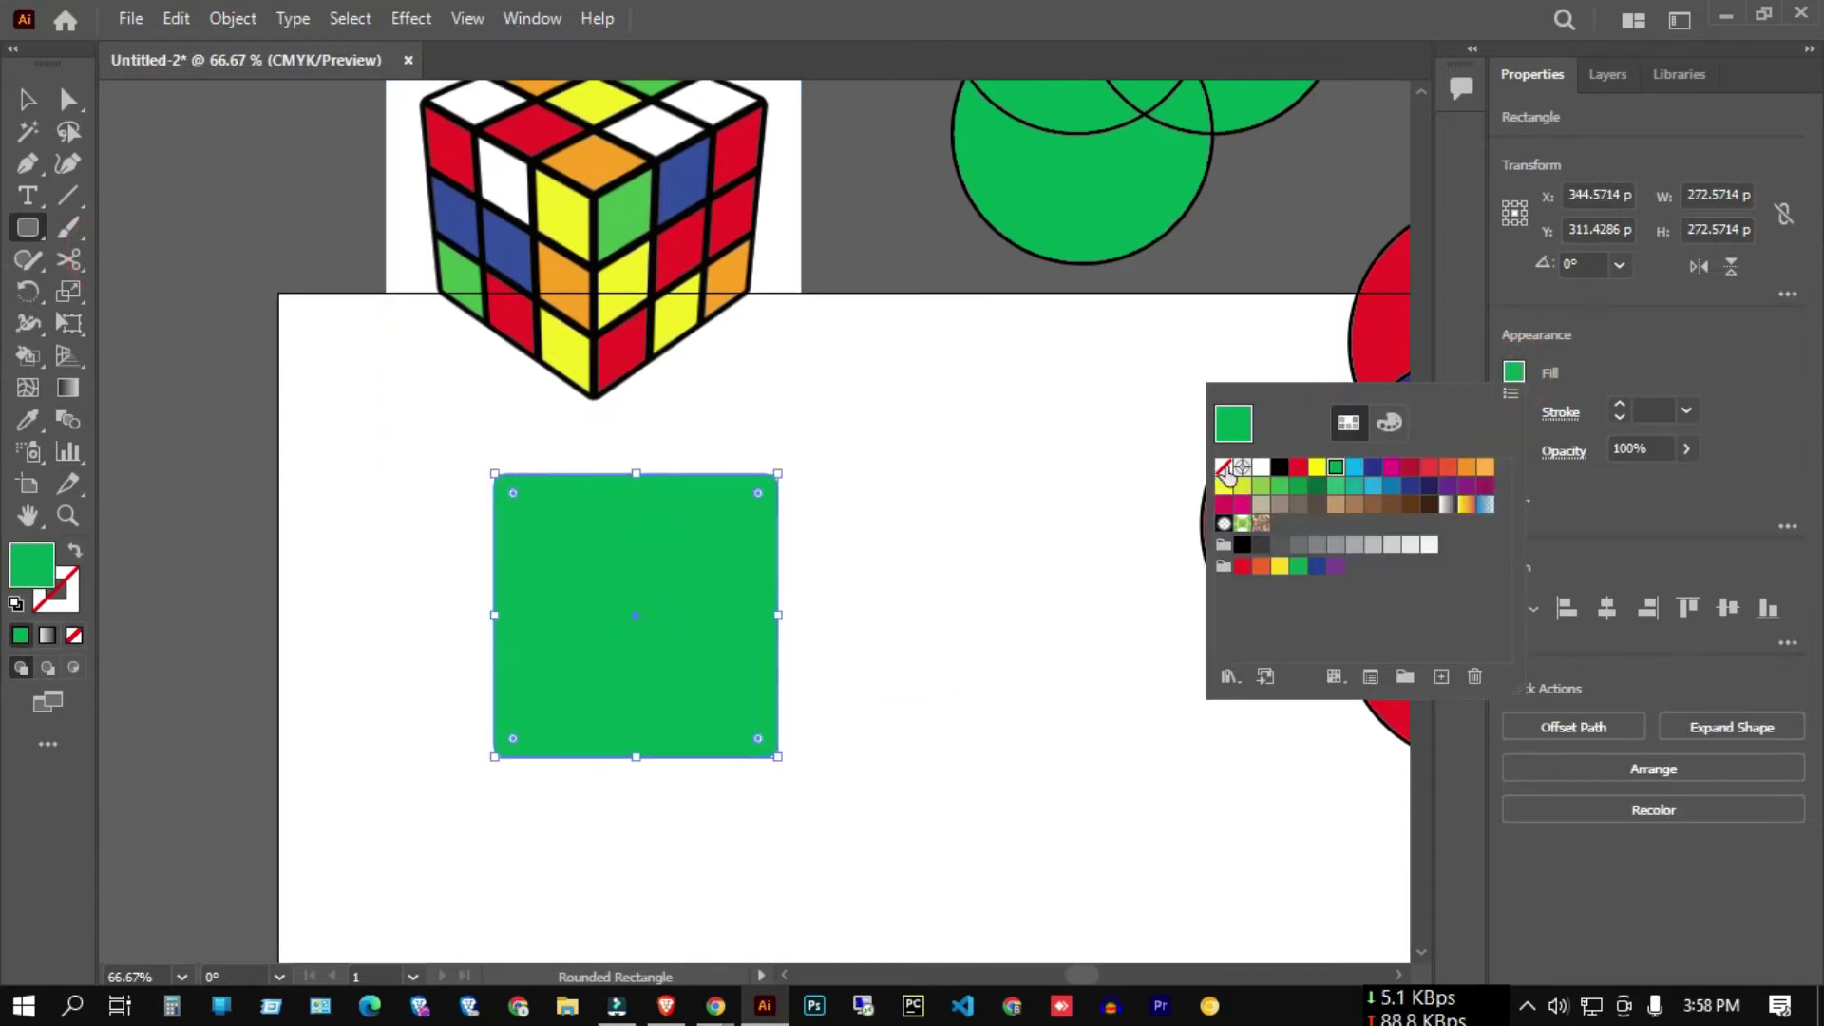
left_click(1223, 467)
left_click(1620, 404)
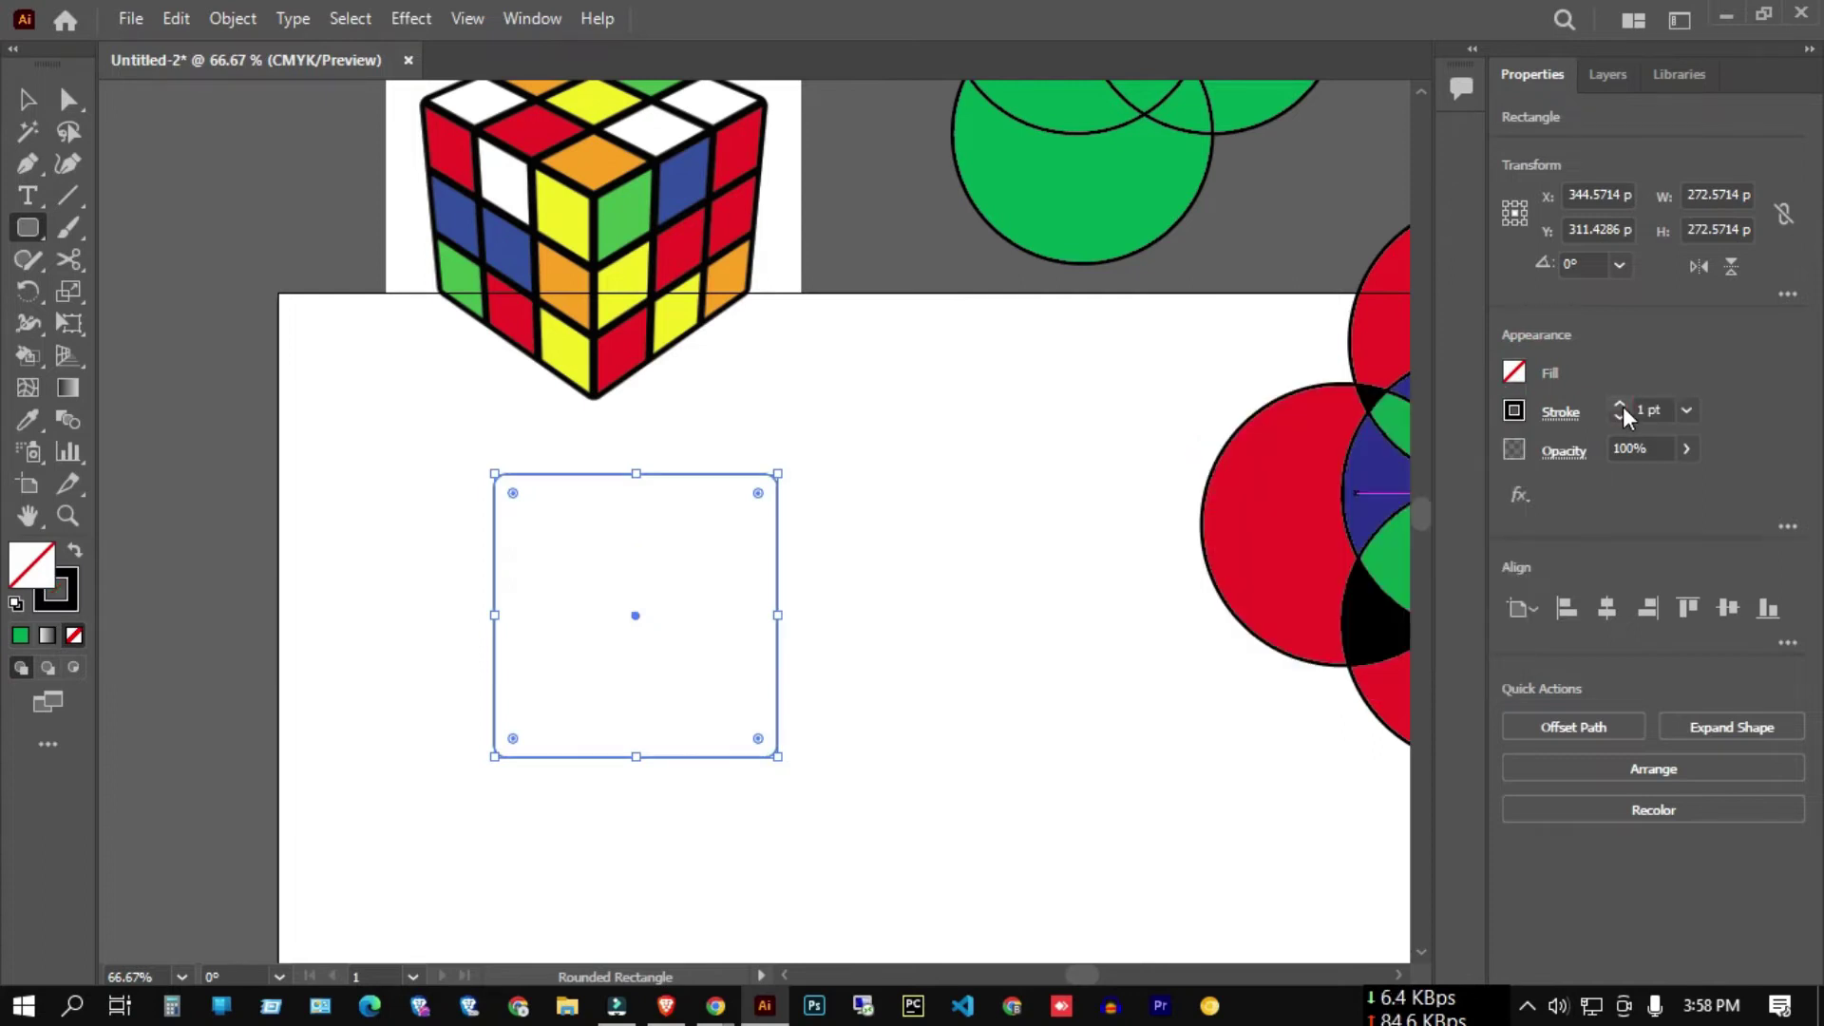
left_click(1621, 404)
left_click(1620, 404)
left_click(29, 101)
left_click(157, 199)
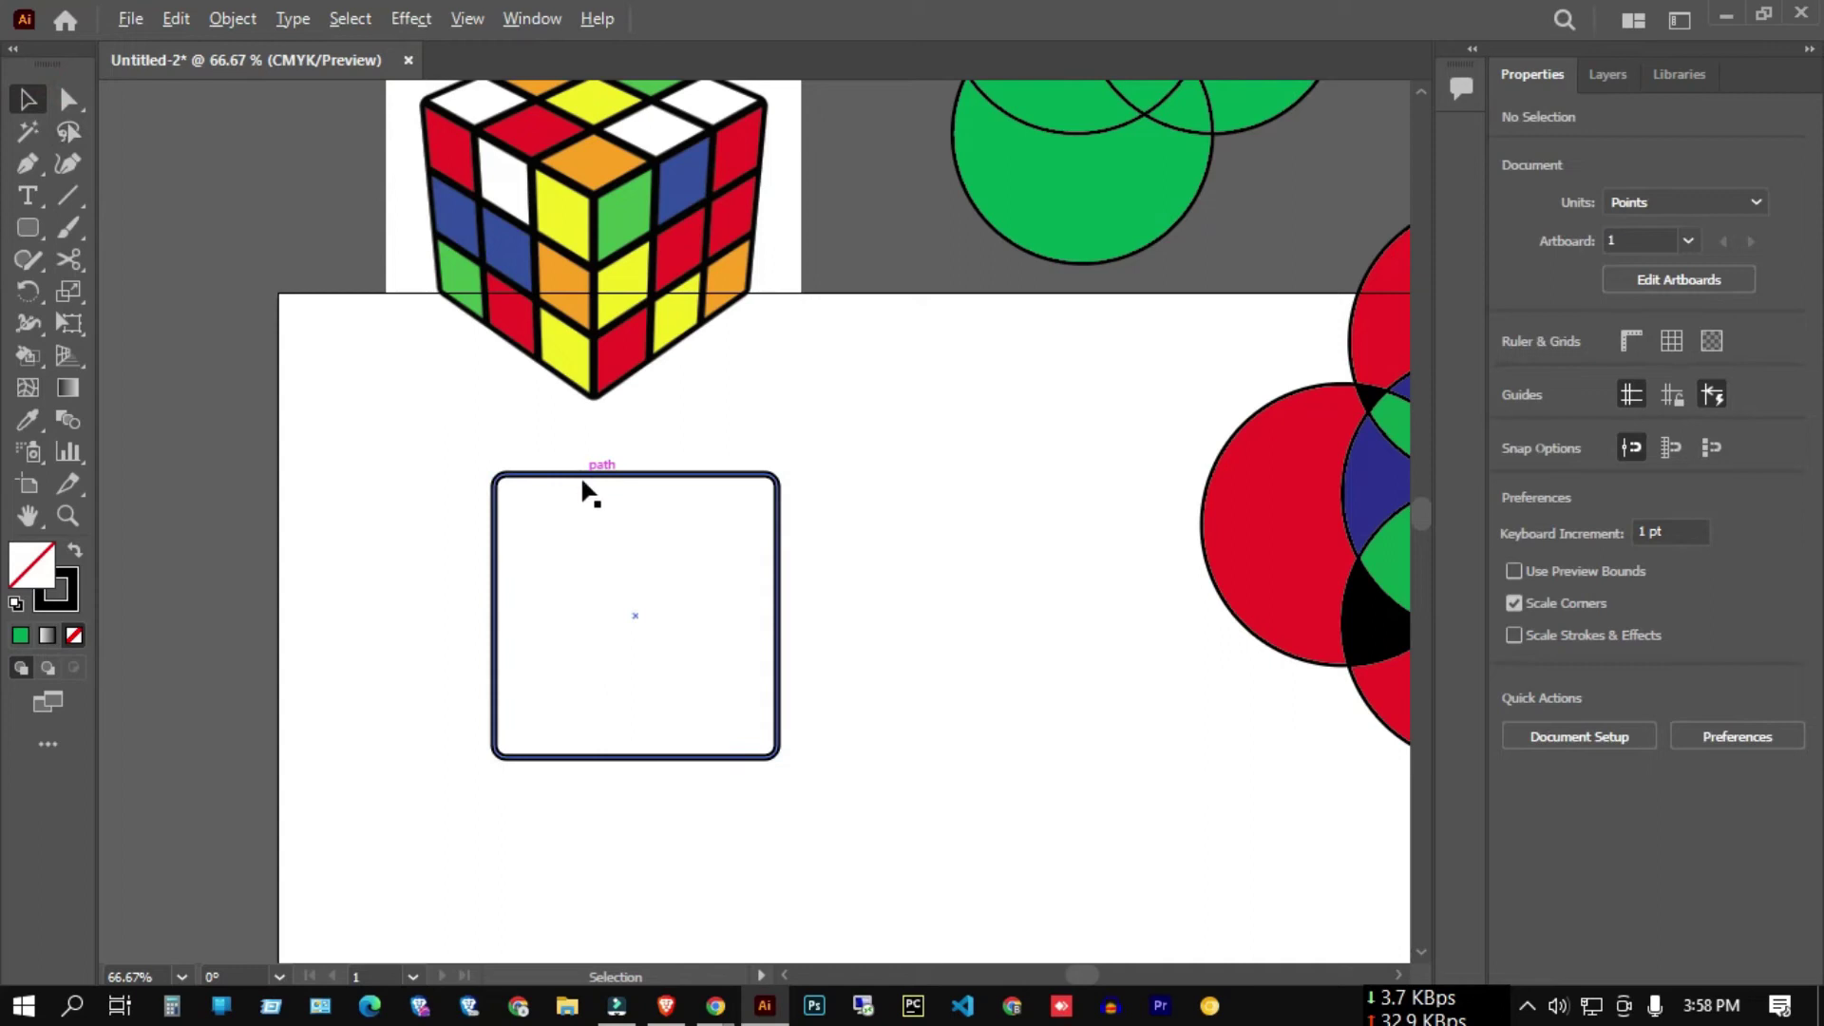
left_click_drag(415, 441, 617, 628)
key("Delete")
left_click_drag(29, 236, 141, 295)
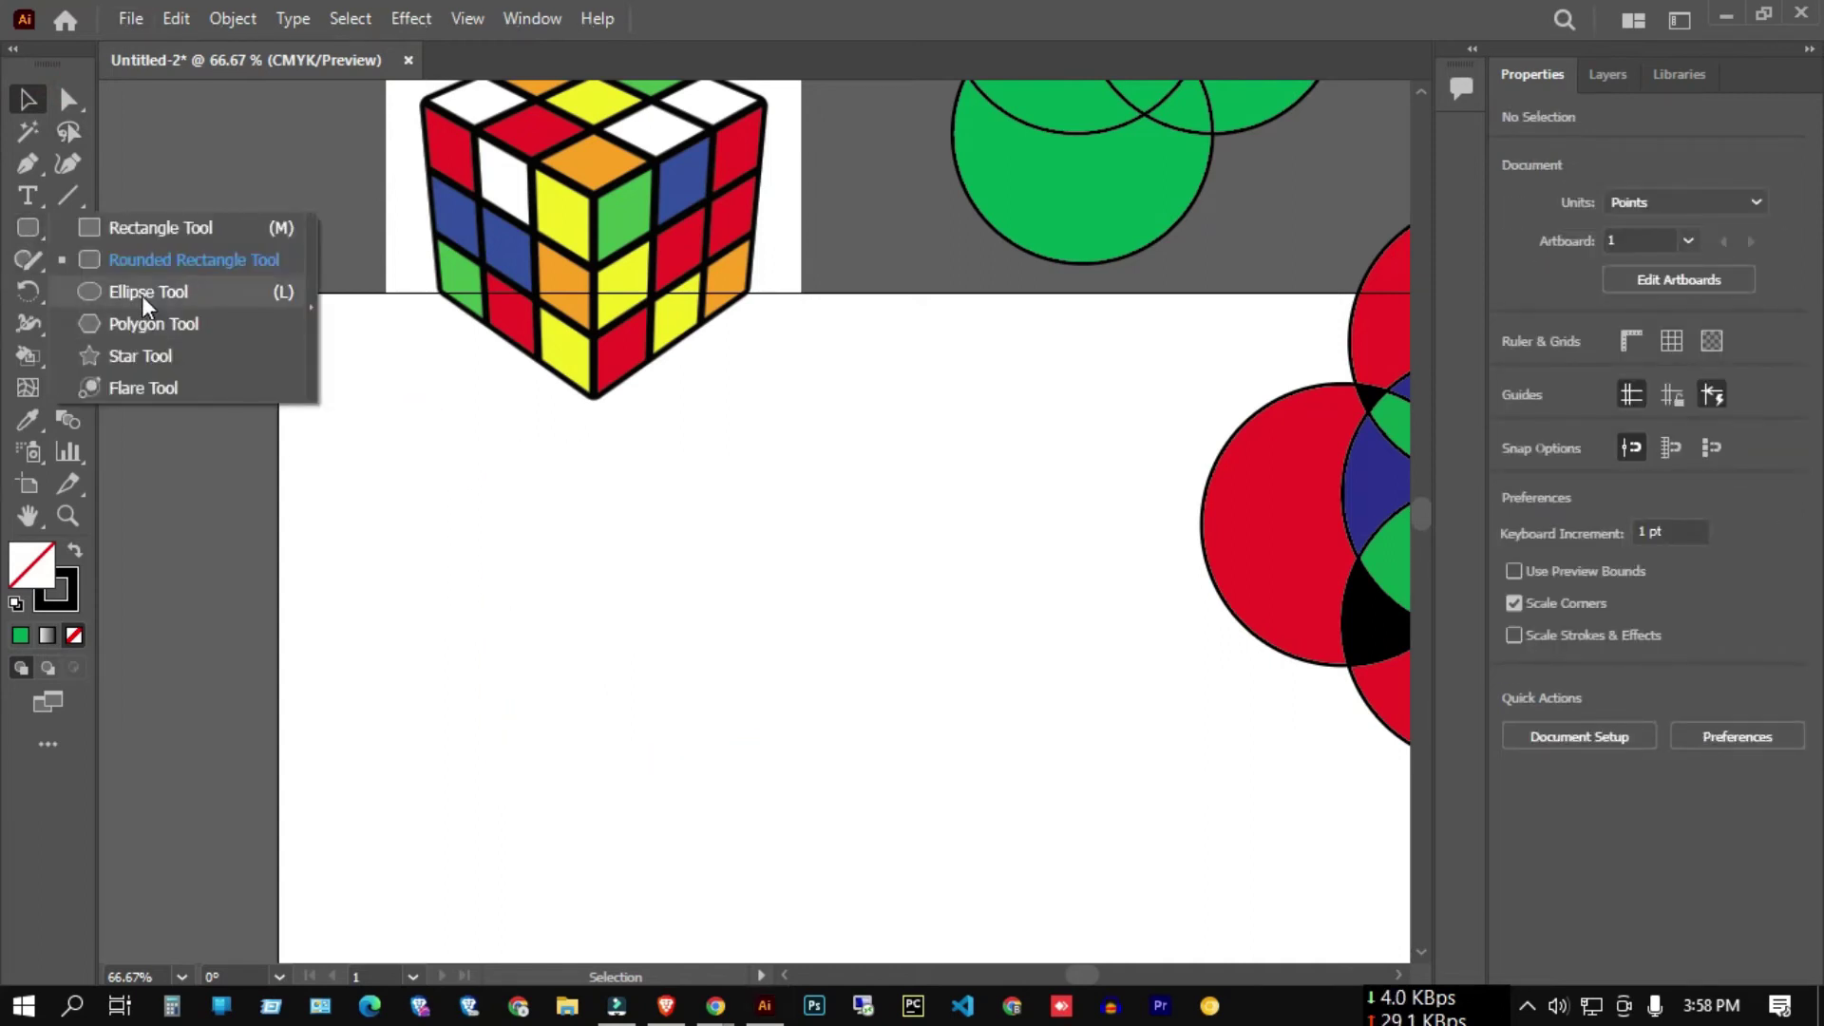
- Draw a thick-outlined empty circle on the artboard with the Ellipse tool
left_click_drag(631, 644, 811, 806)
scroll(811, 807, "down", 3)
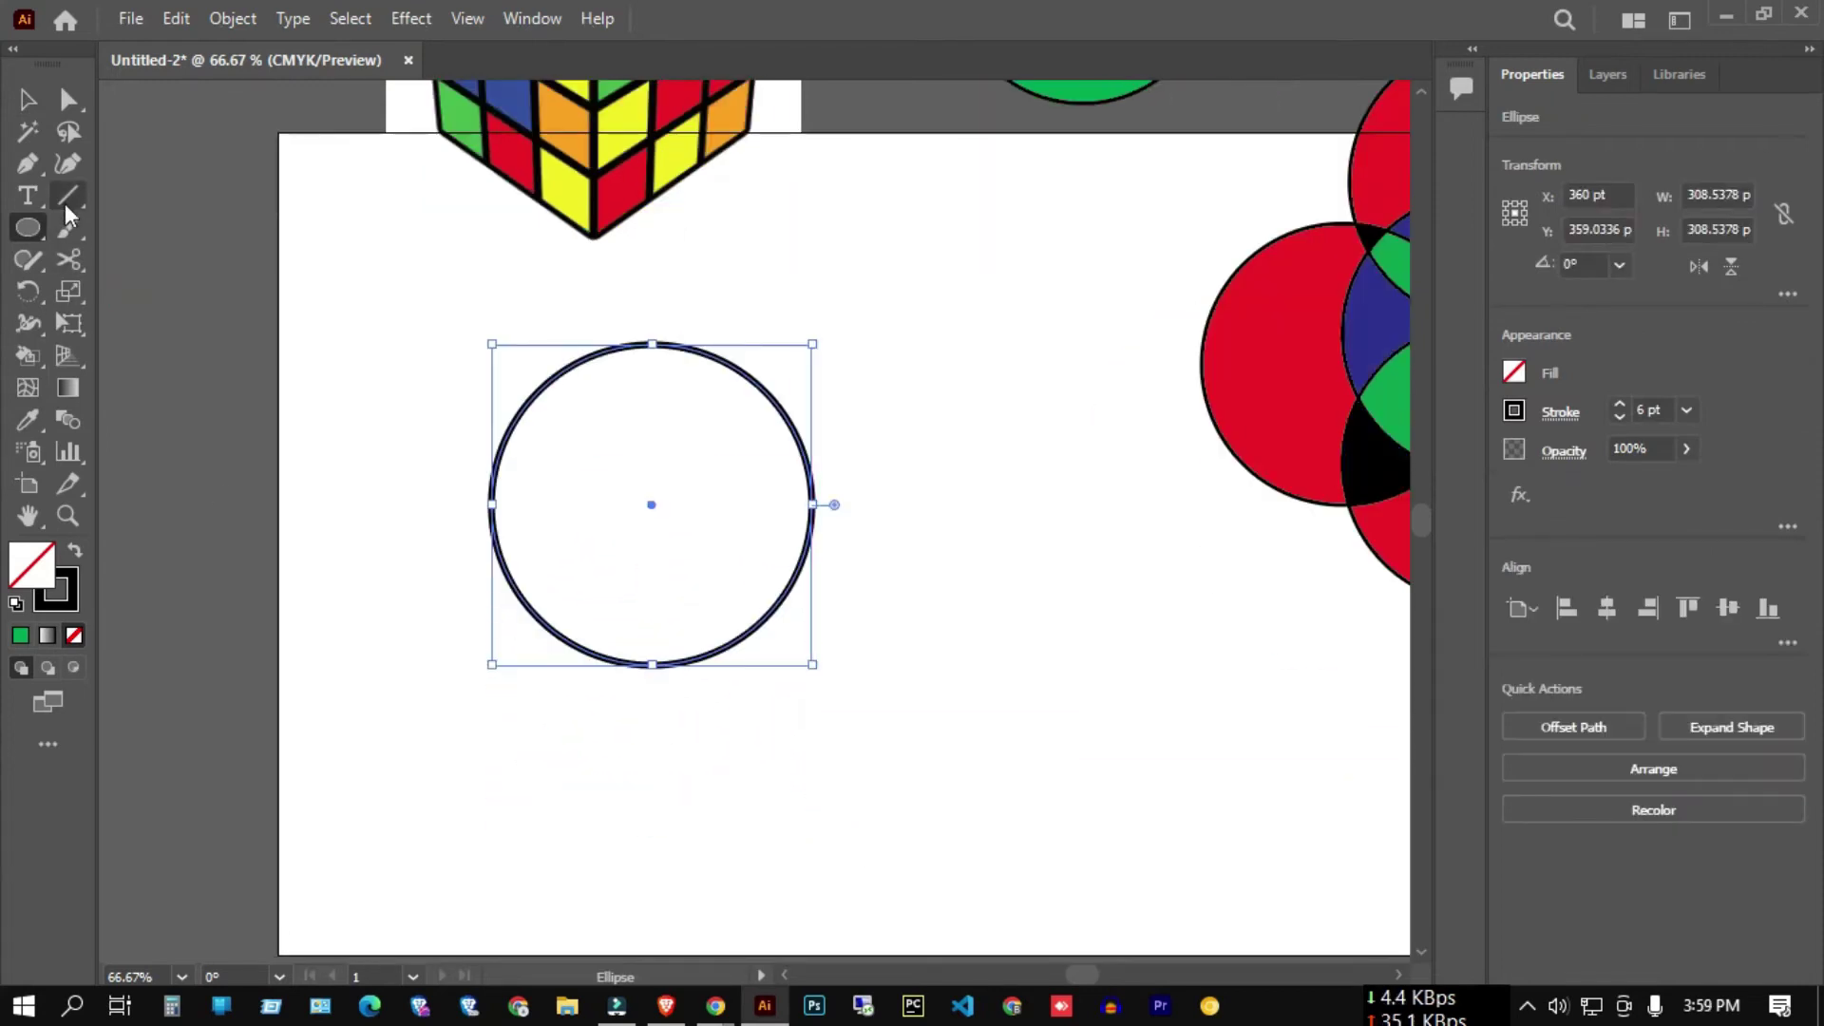
left_click_drag(64, 203, 157, 198)
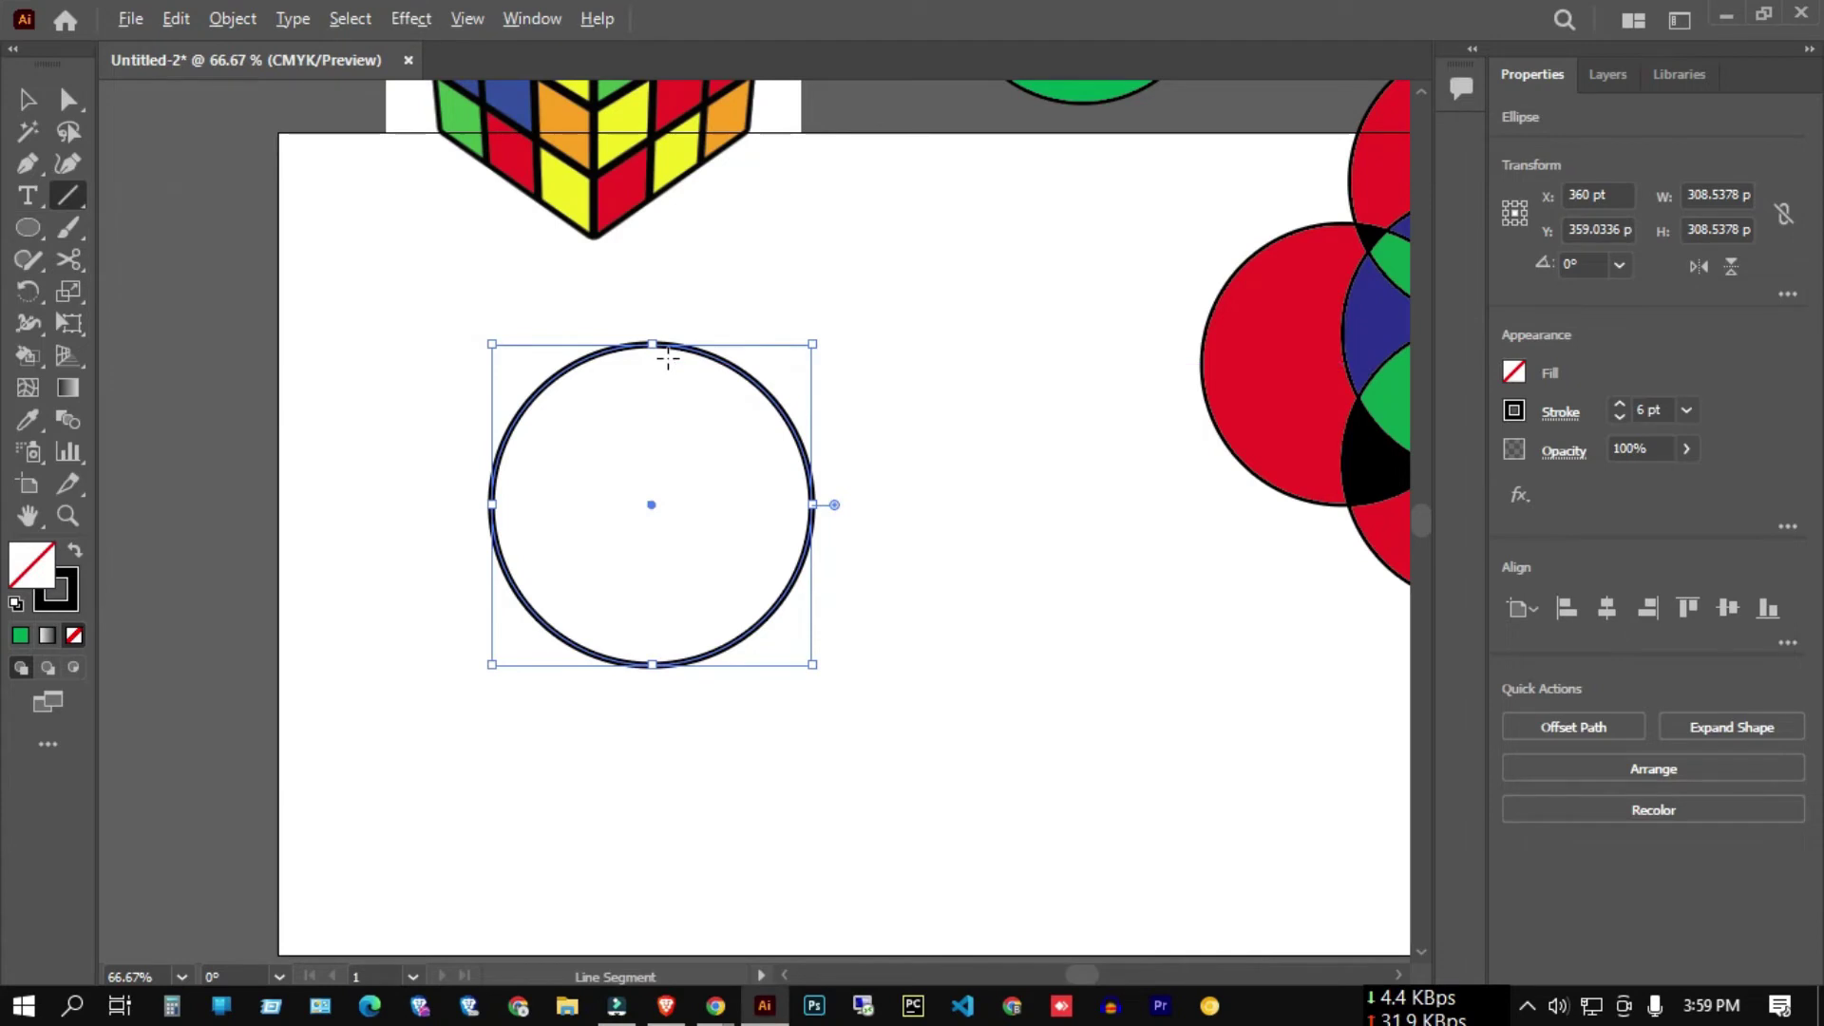
scroll(667, 358, "up", 2)
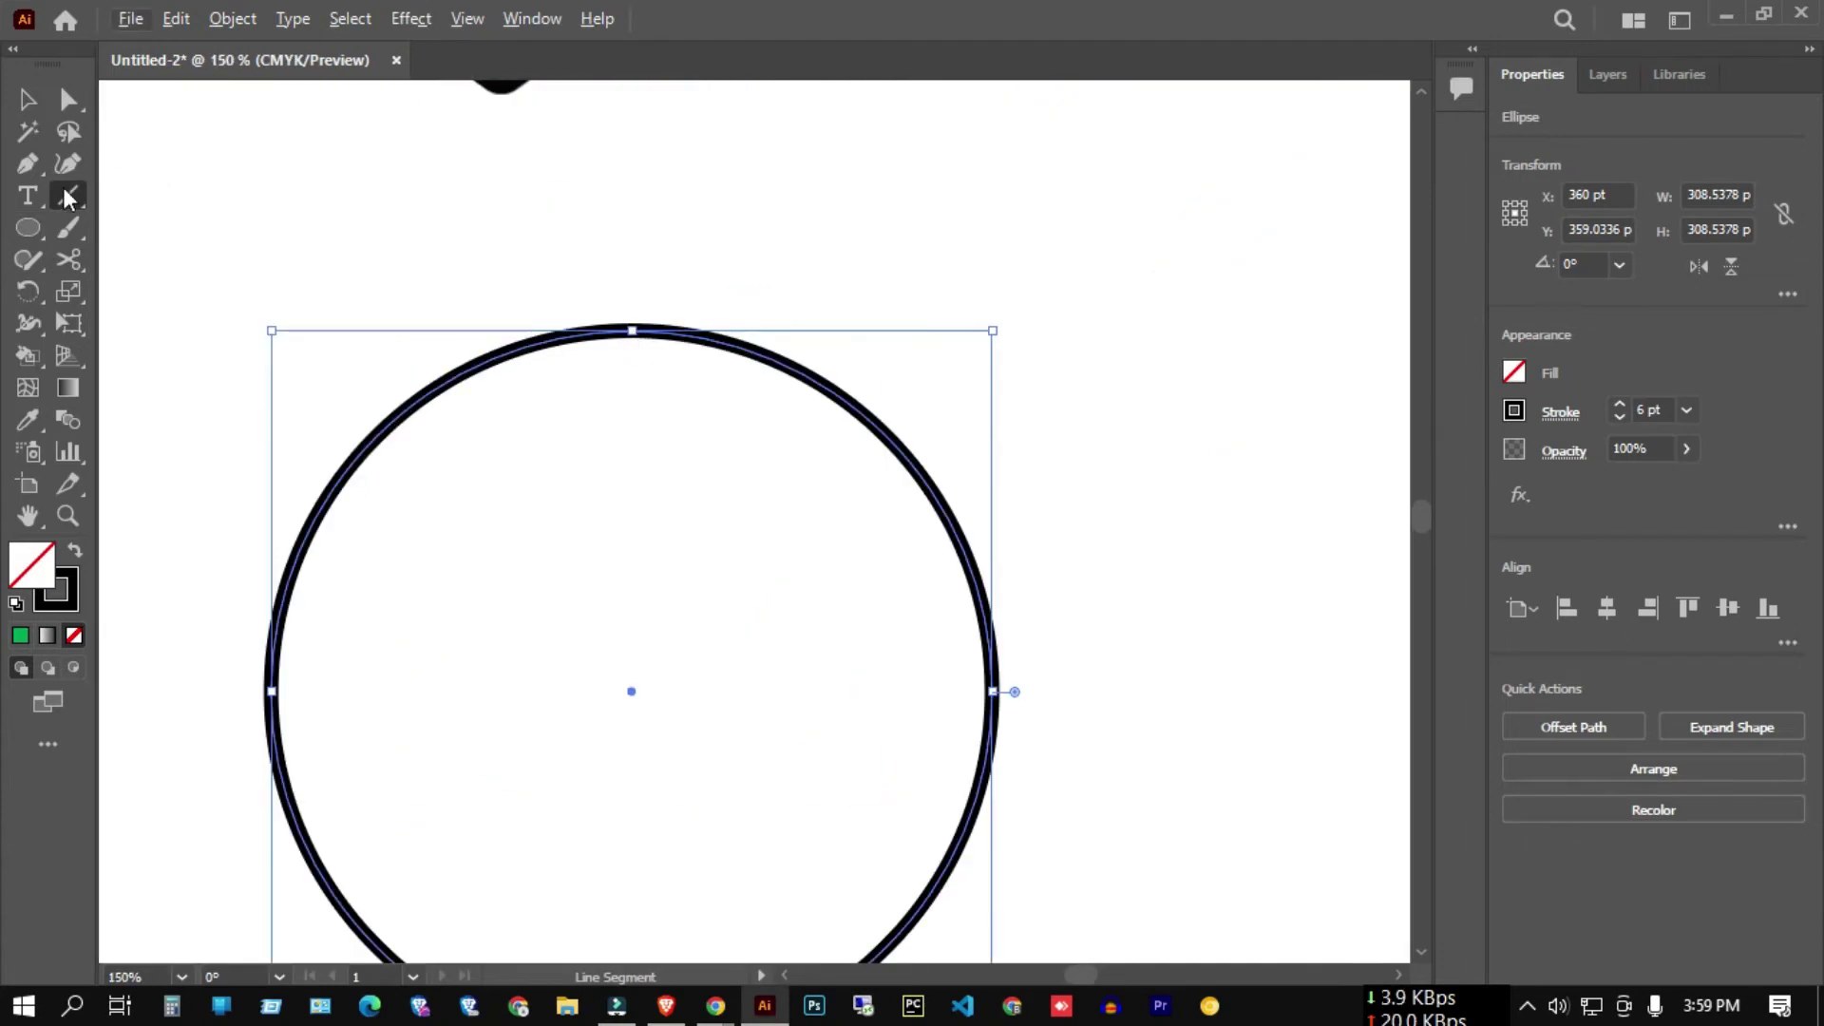
left_click_drag(66, 198, 212, 196)
scroll(635, 300, "down", 1)
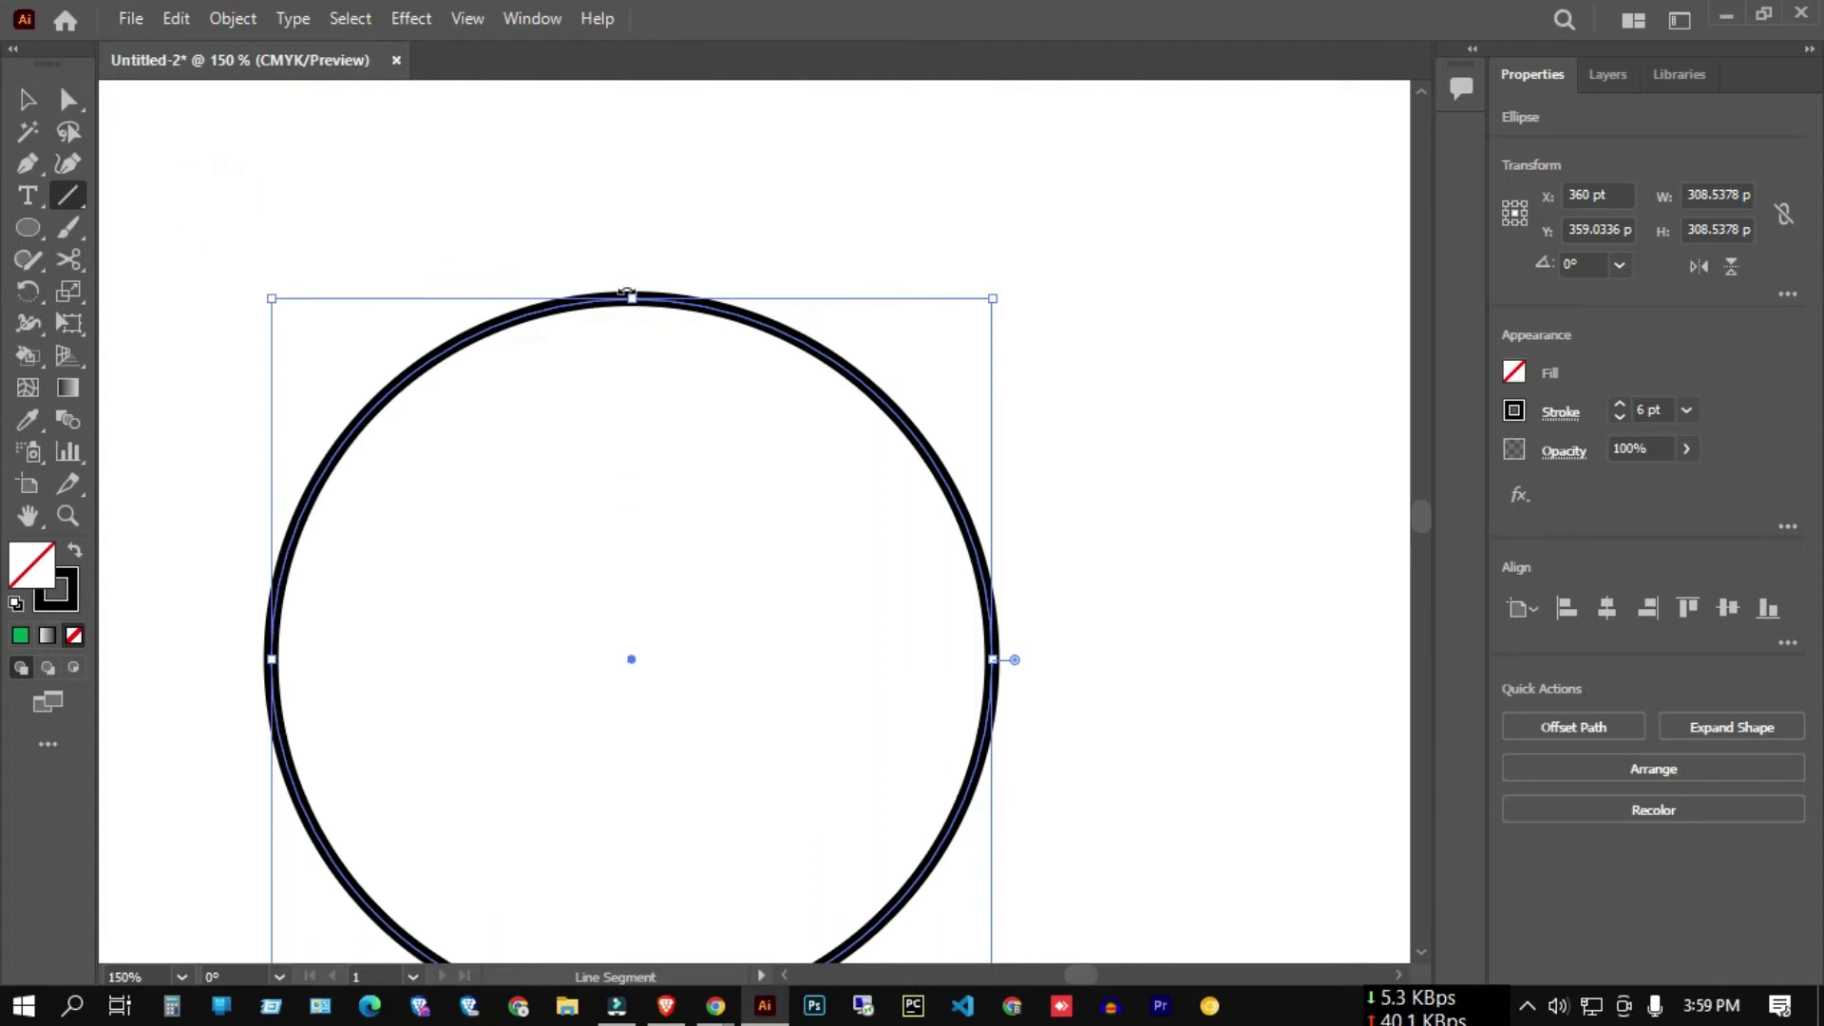
left_click(31, 102)
left_click(391, 220)
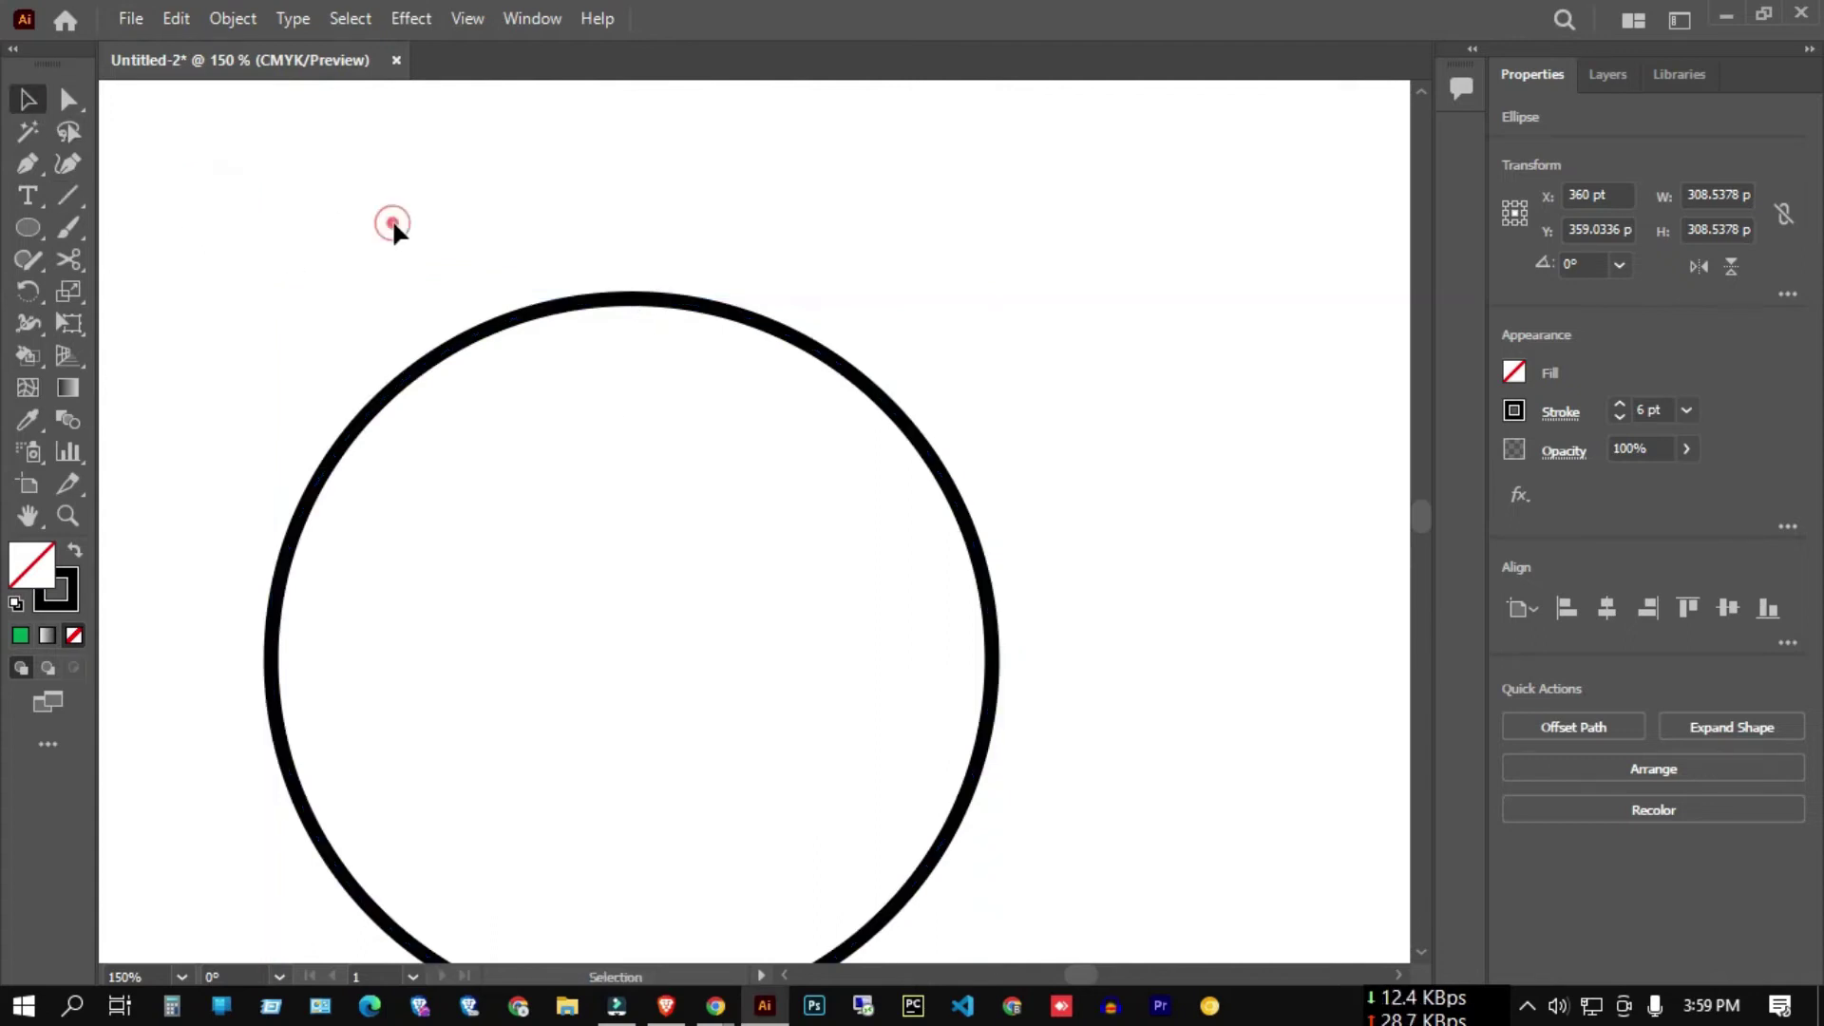
left_click_drag(67, 196, 173, 203)
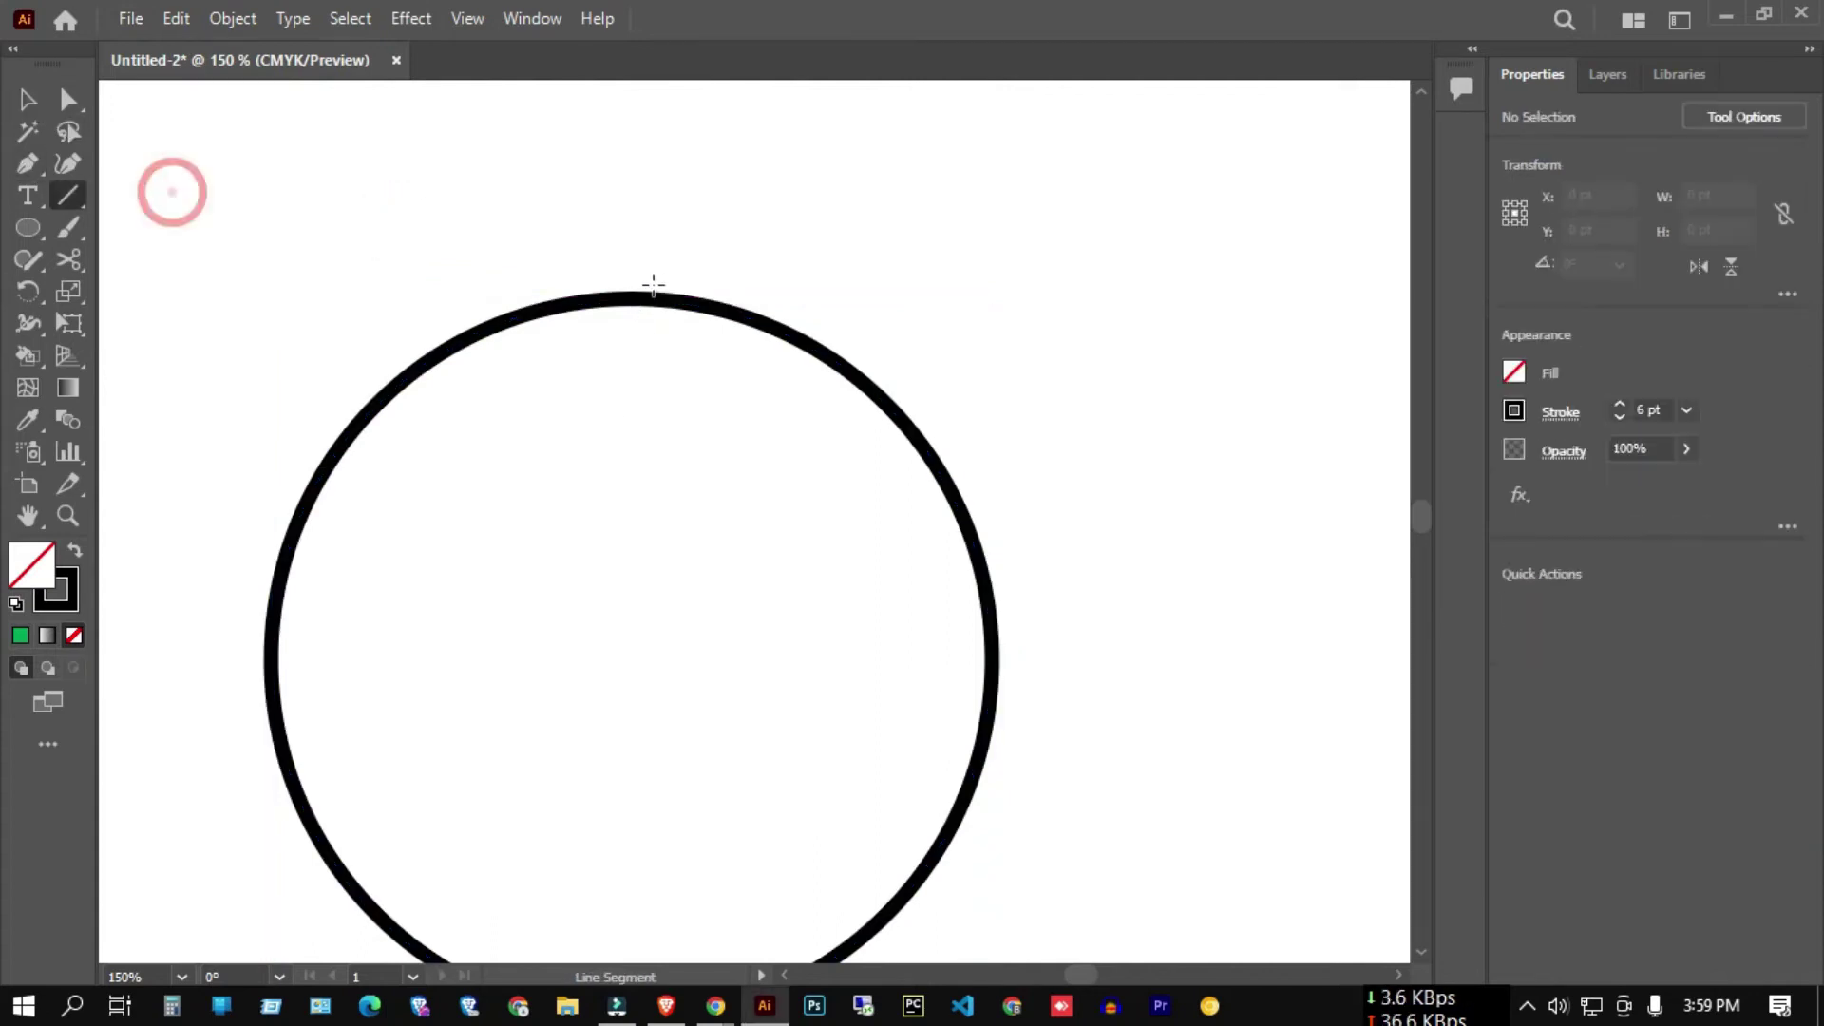
scroll(623, 290, "down", 1)
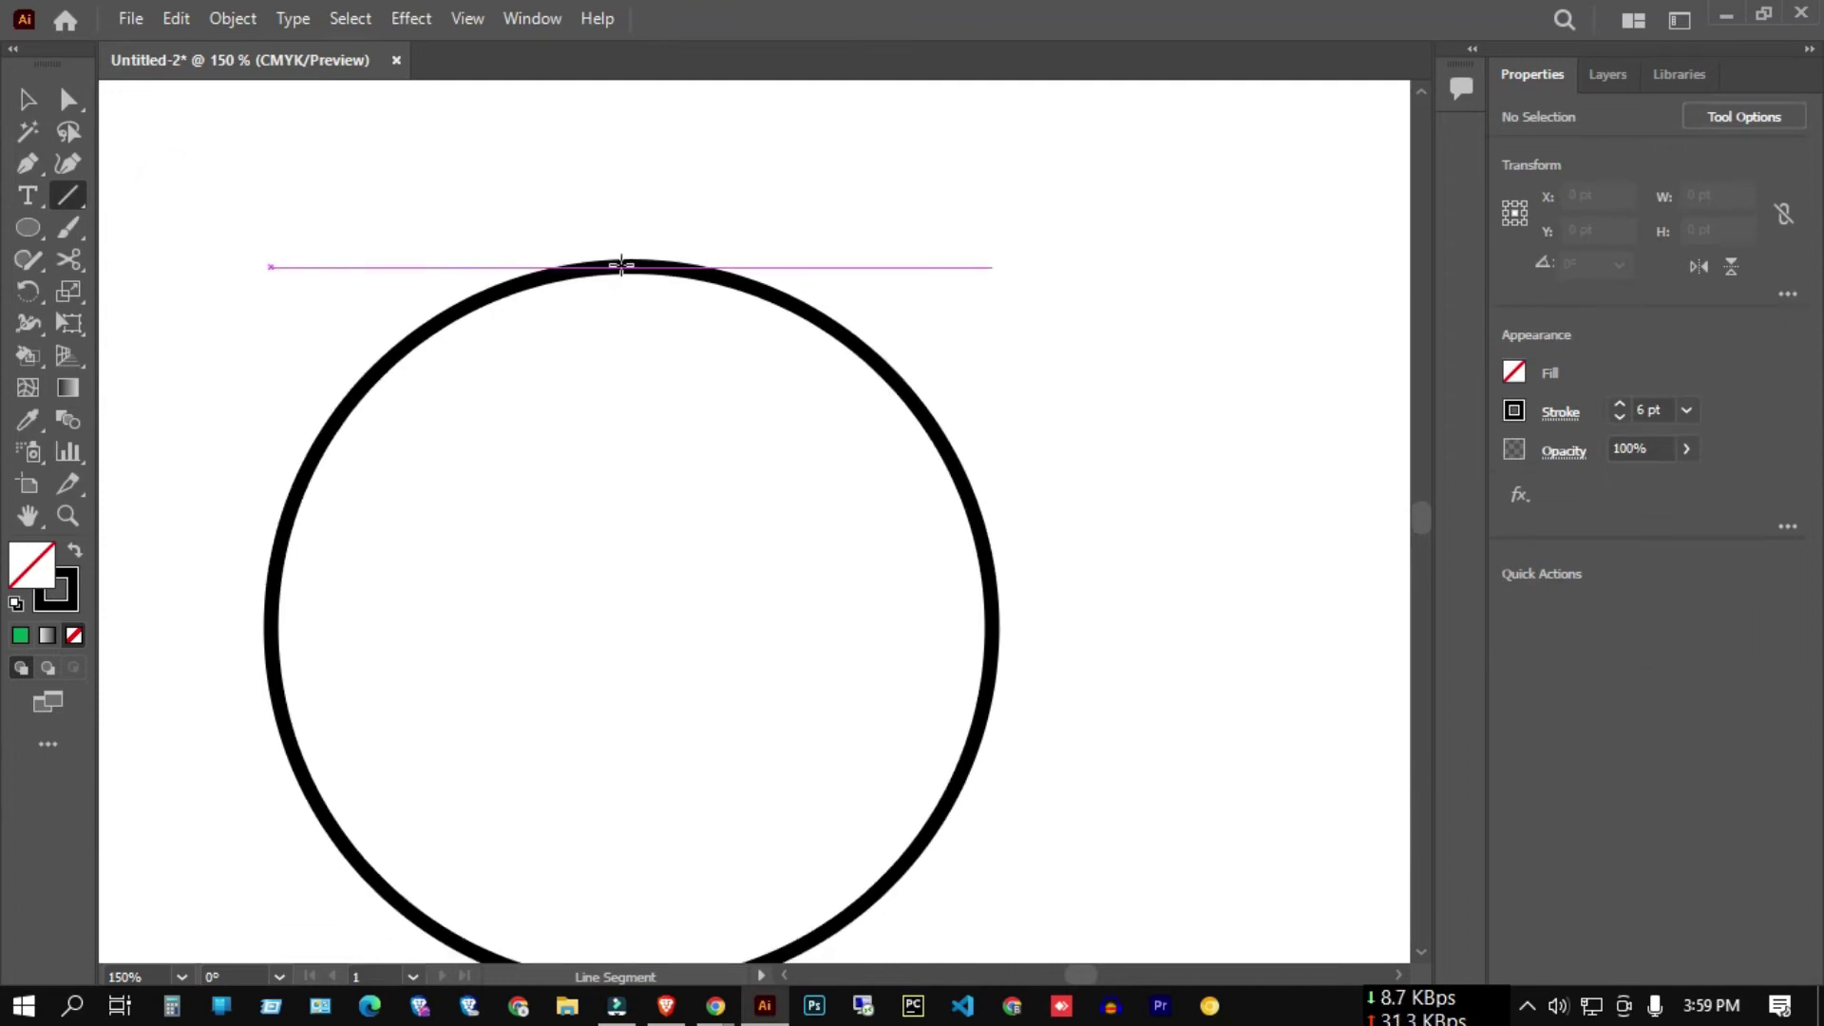
scroll(621, 265, "down", 1)
- Draw vertical, horizontal and two diagonal lines through the circle's centre
left_click_drag(624, 233, 675, 946)
left_click_drag(271, 595, 992, 598)
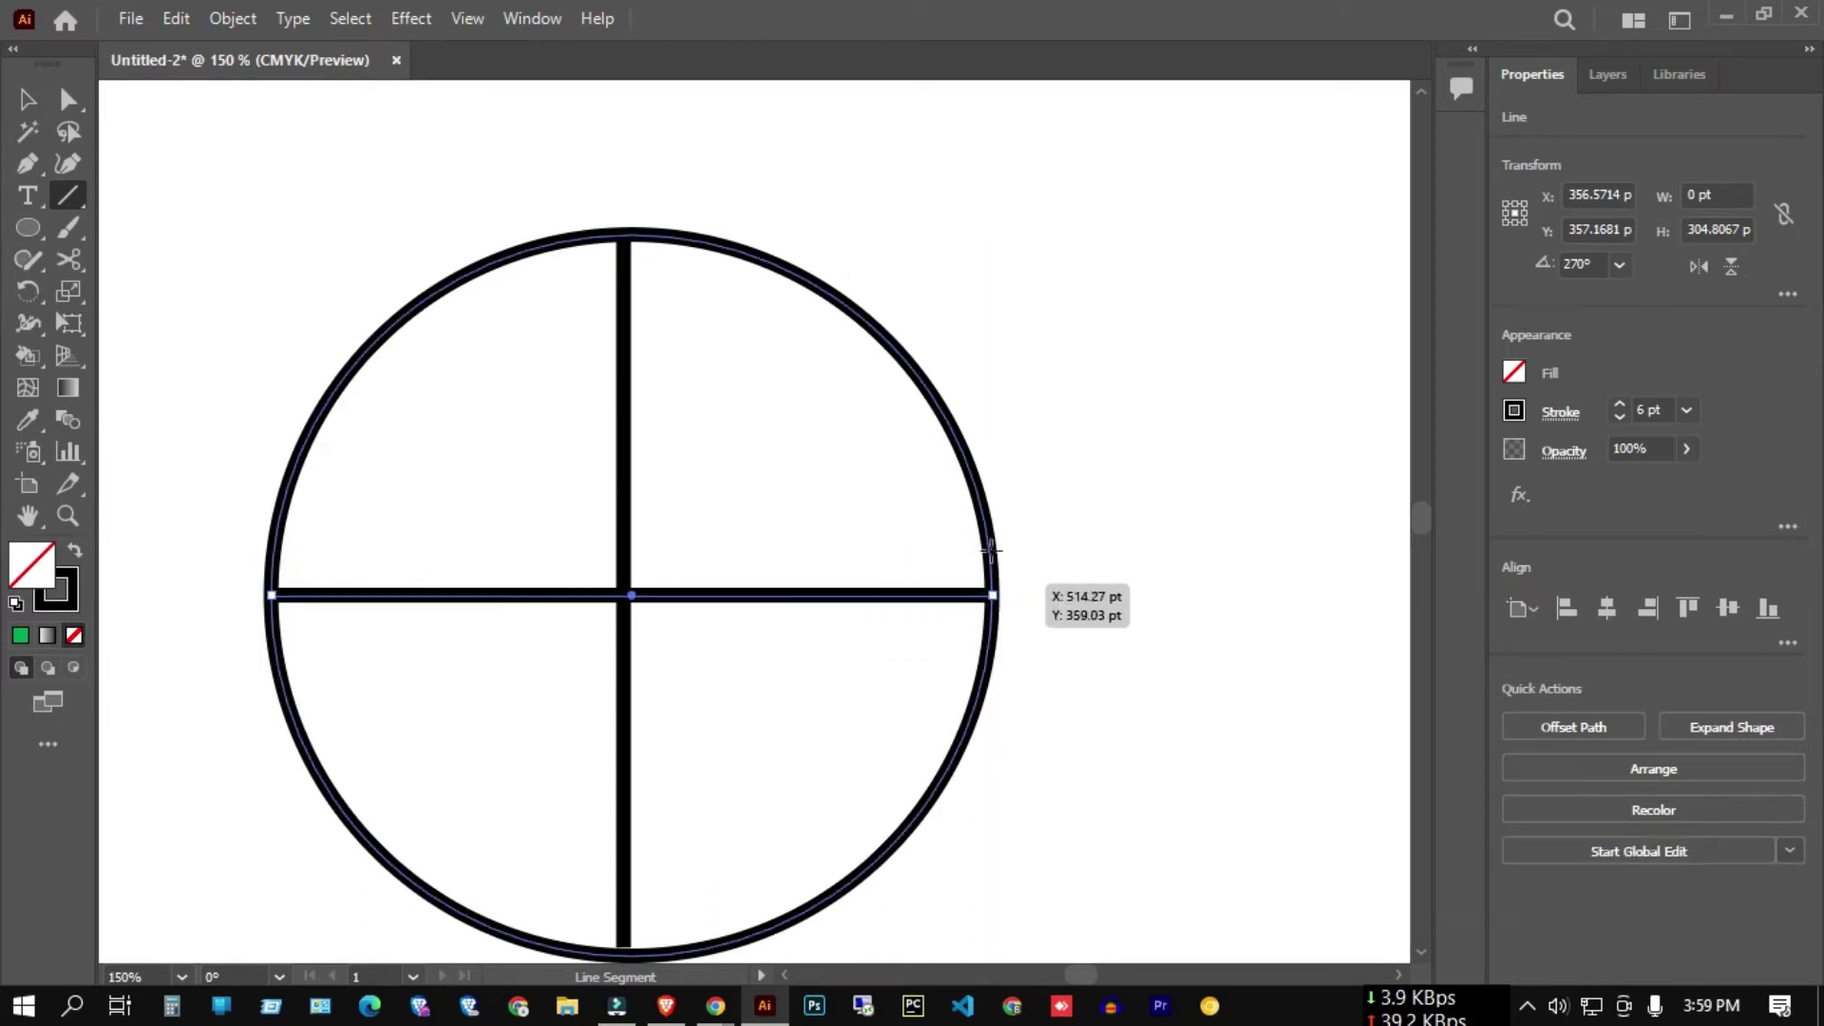
left_click_drag(888, 342, 432, 894)
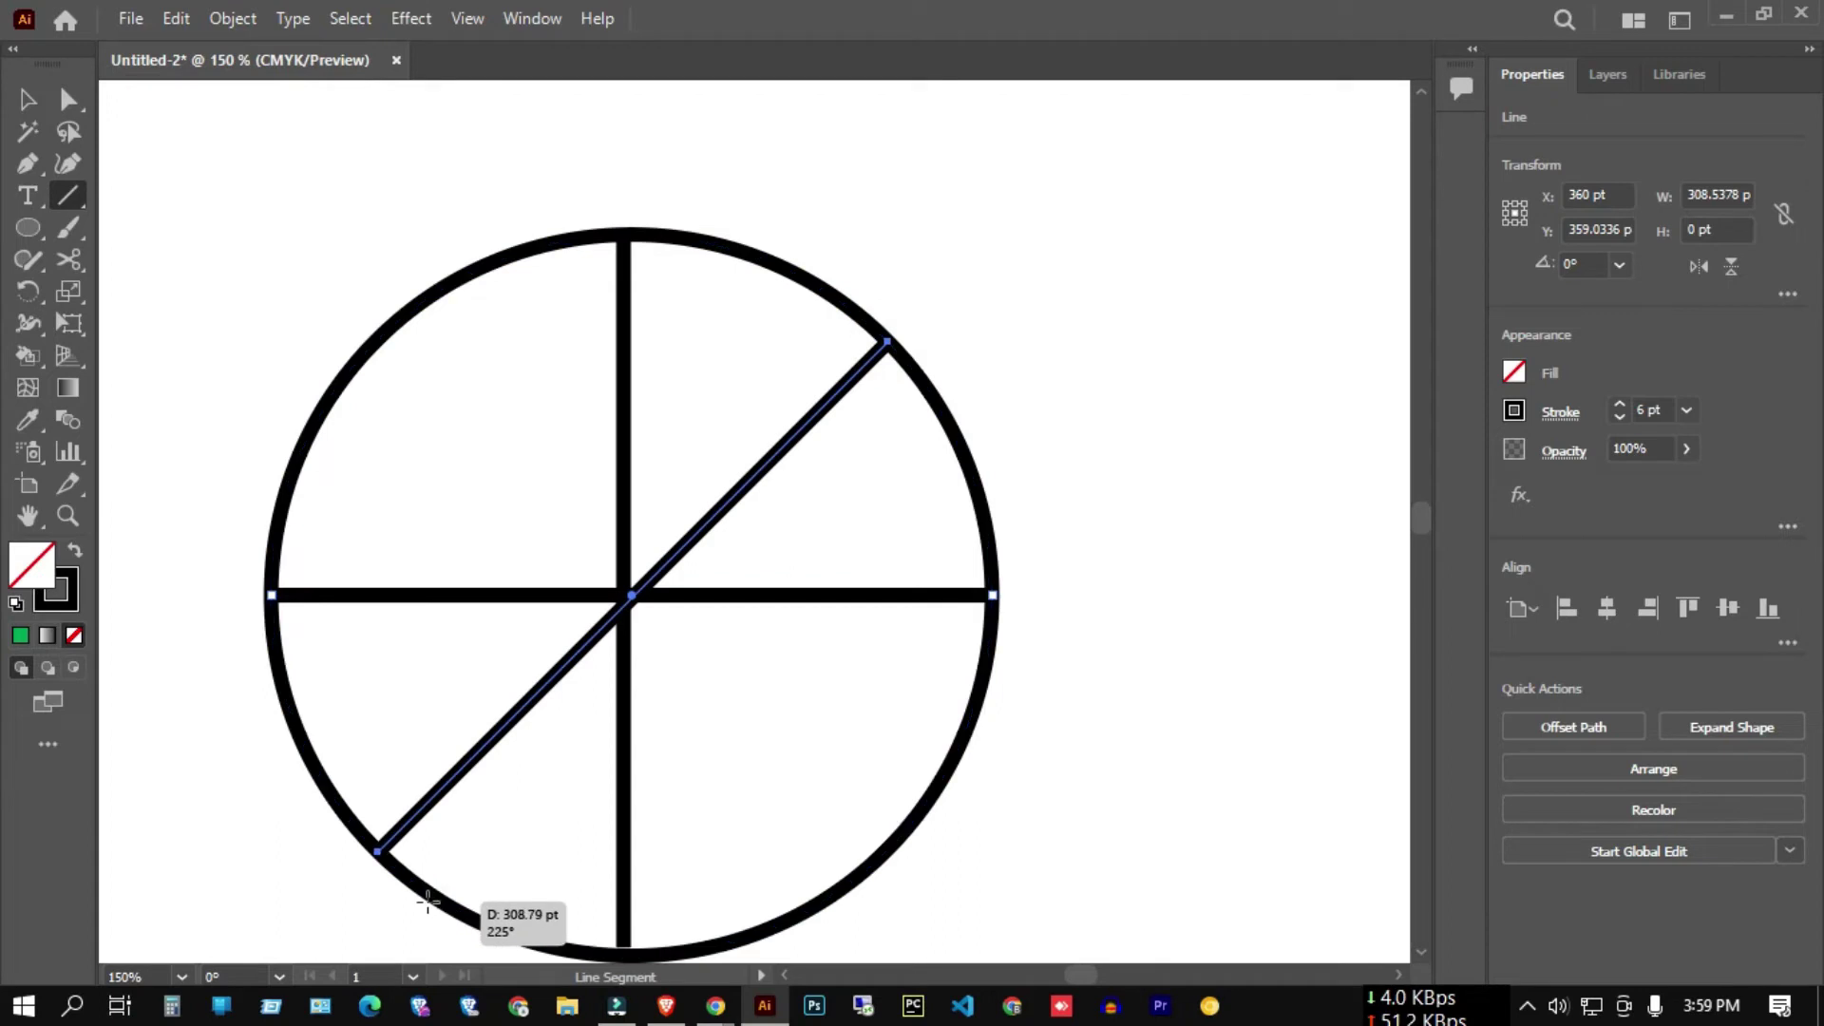
left_click_drag(356, 359, 898, 837)
left_click(28, 103)
left_click(449, 213)
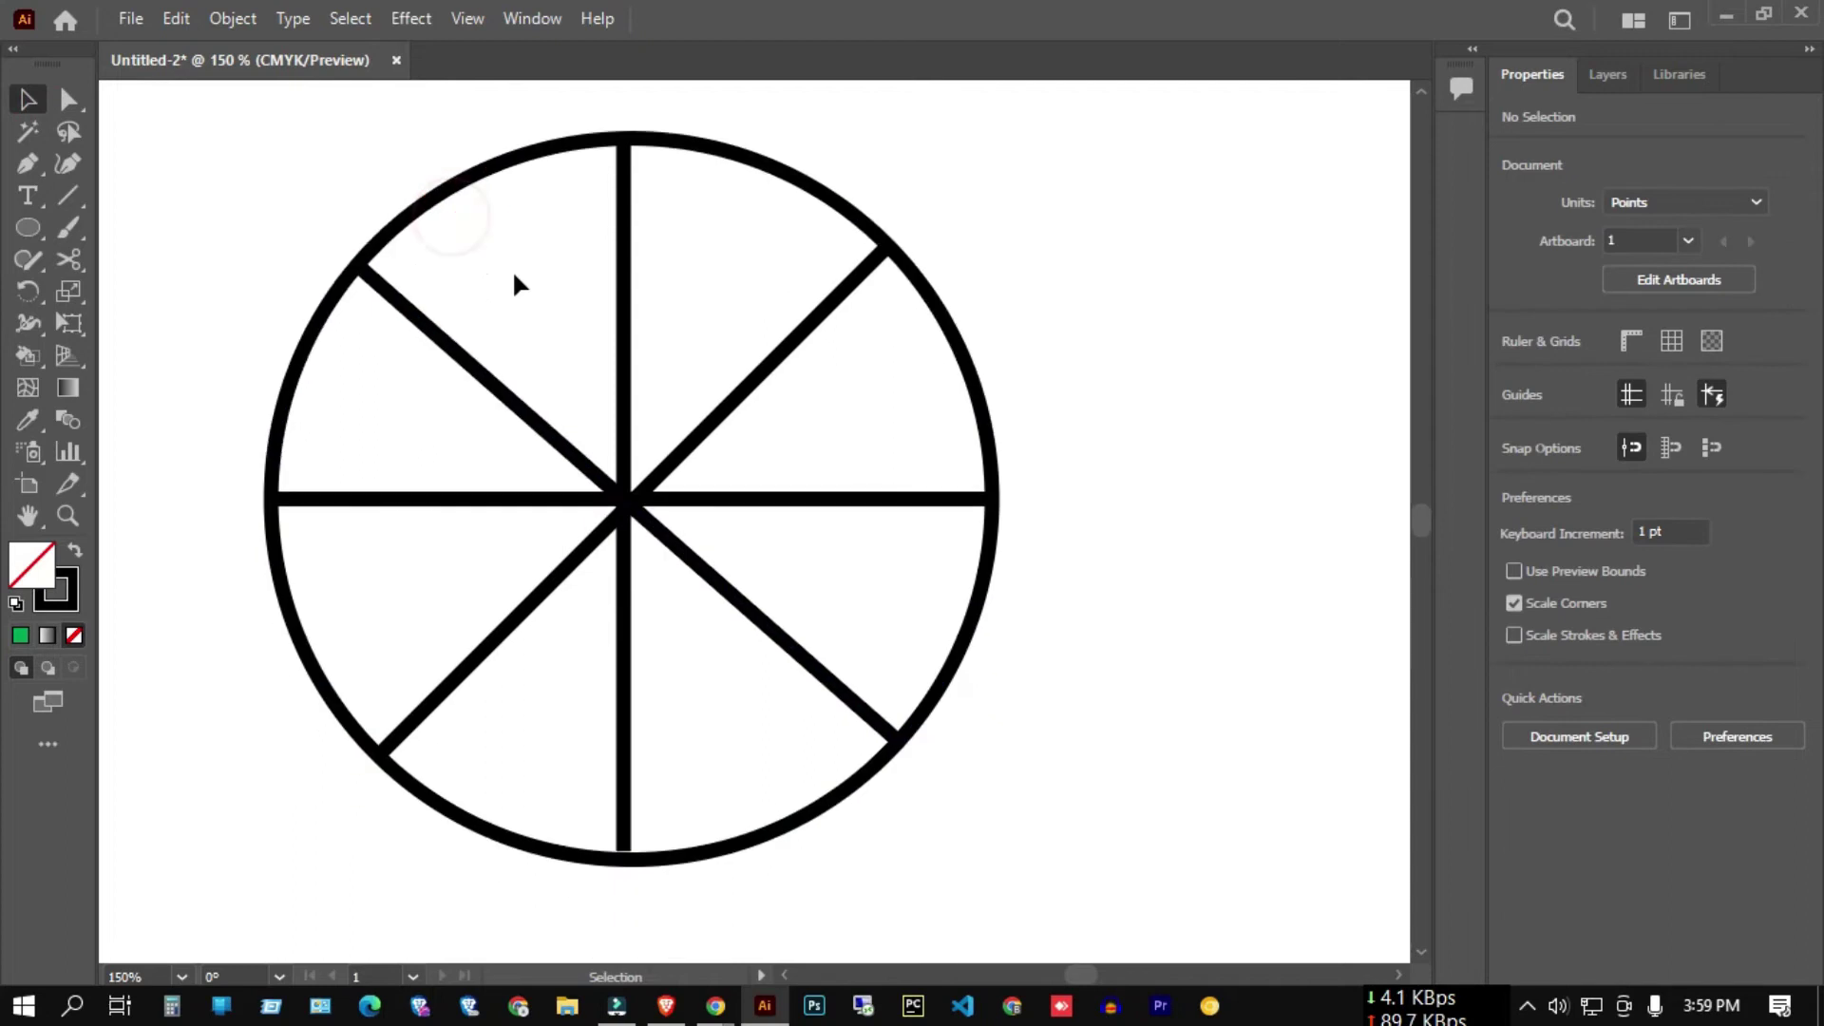
key("ctrl+minus")
key("ctrl+minus")
left_click_drag(321, 195, 750, 591)
scroll(751, 592, "up", 3)
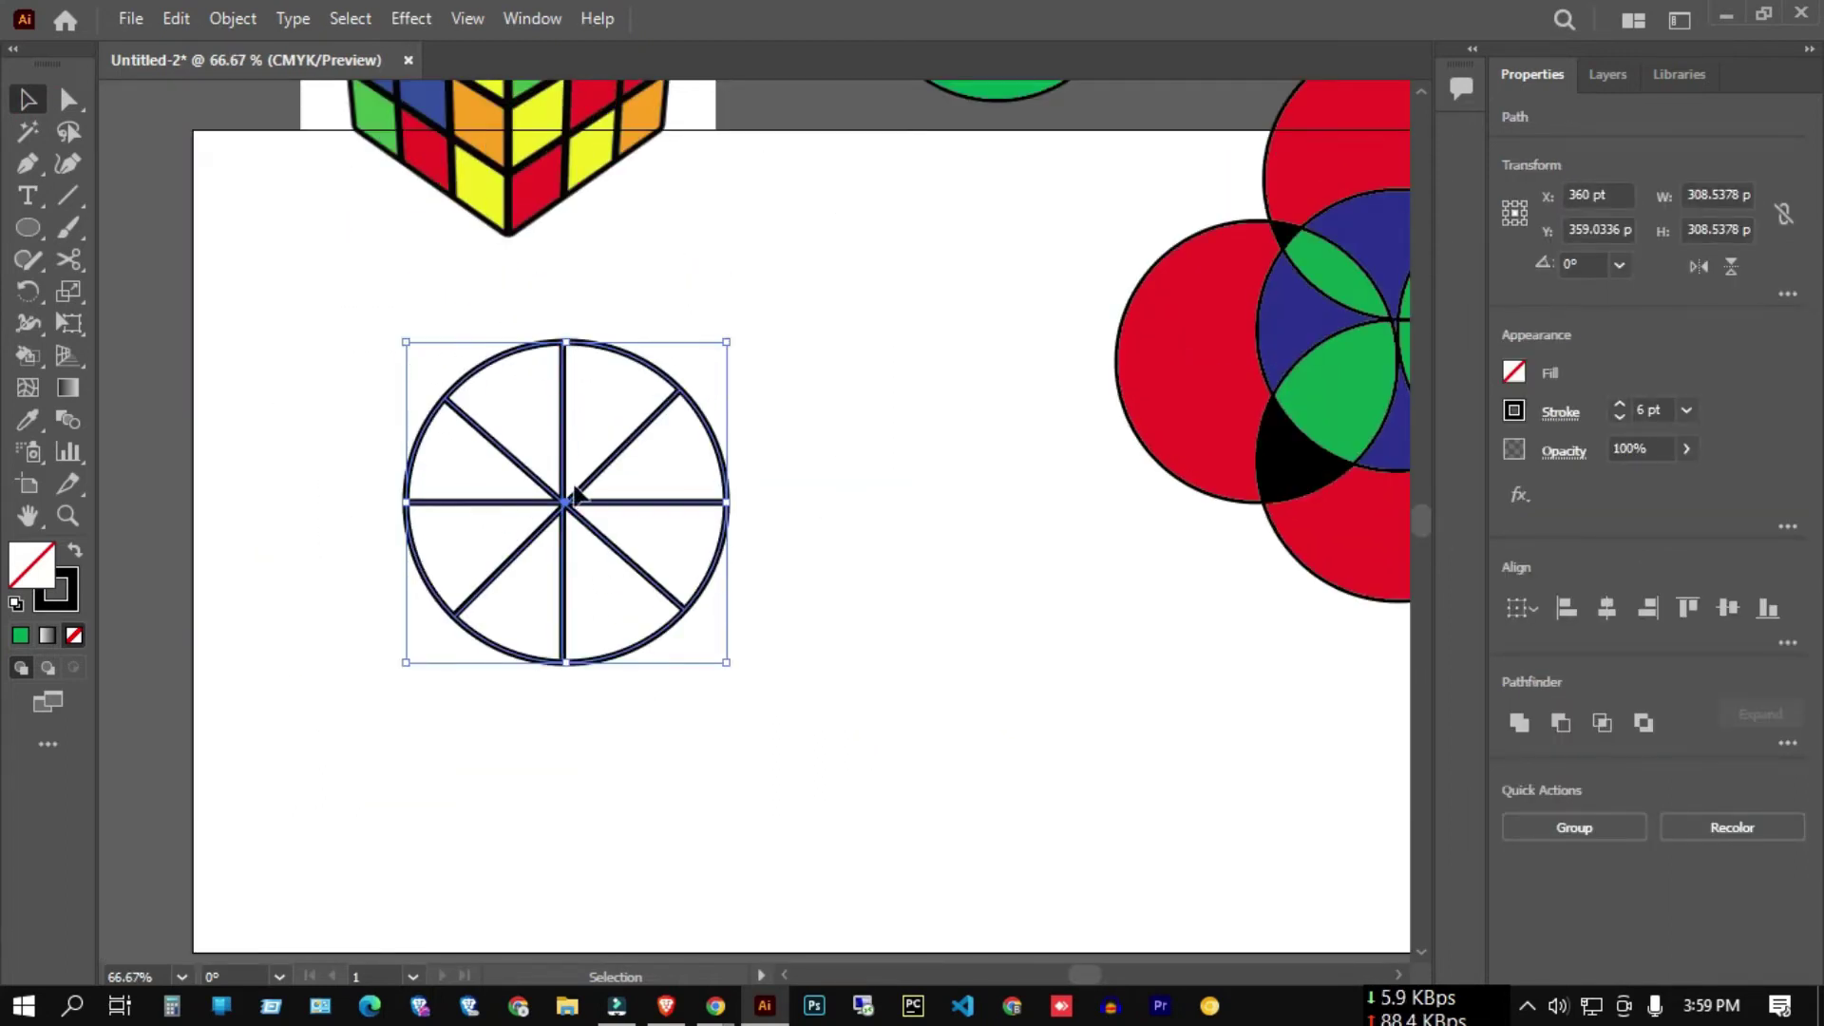
left_click(1514, 372)
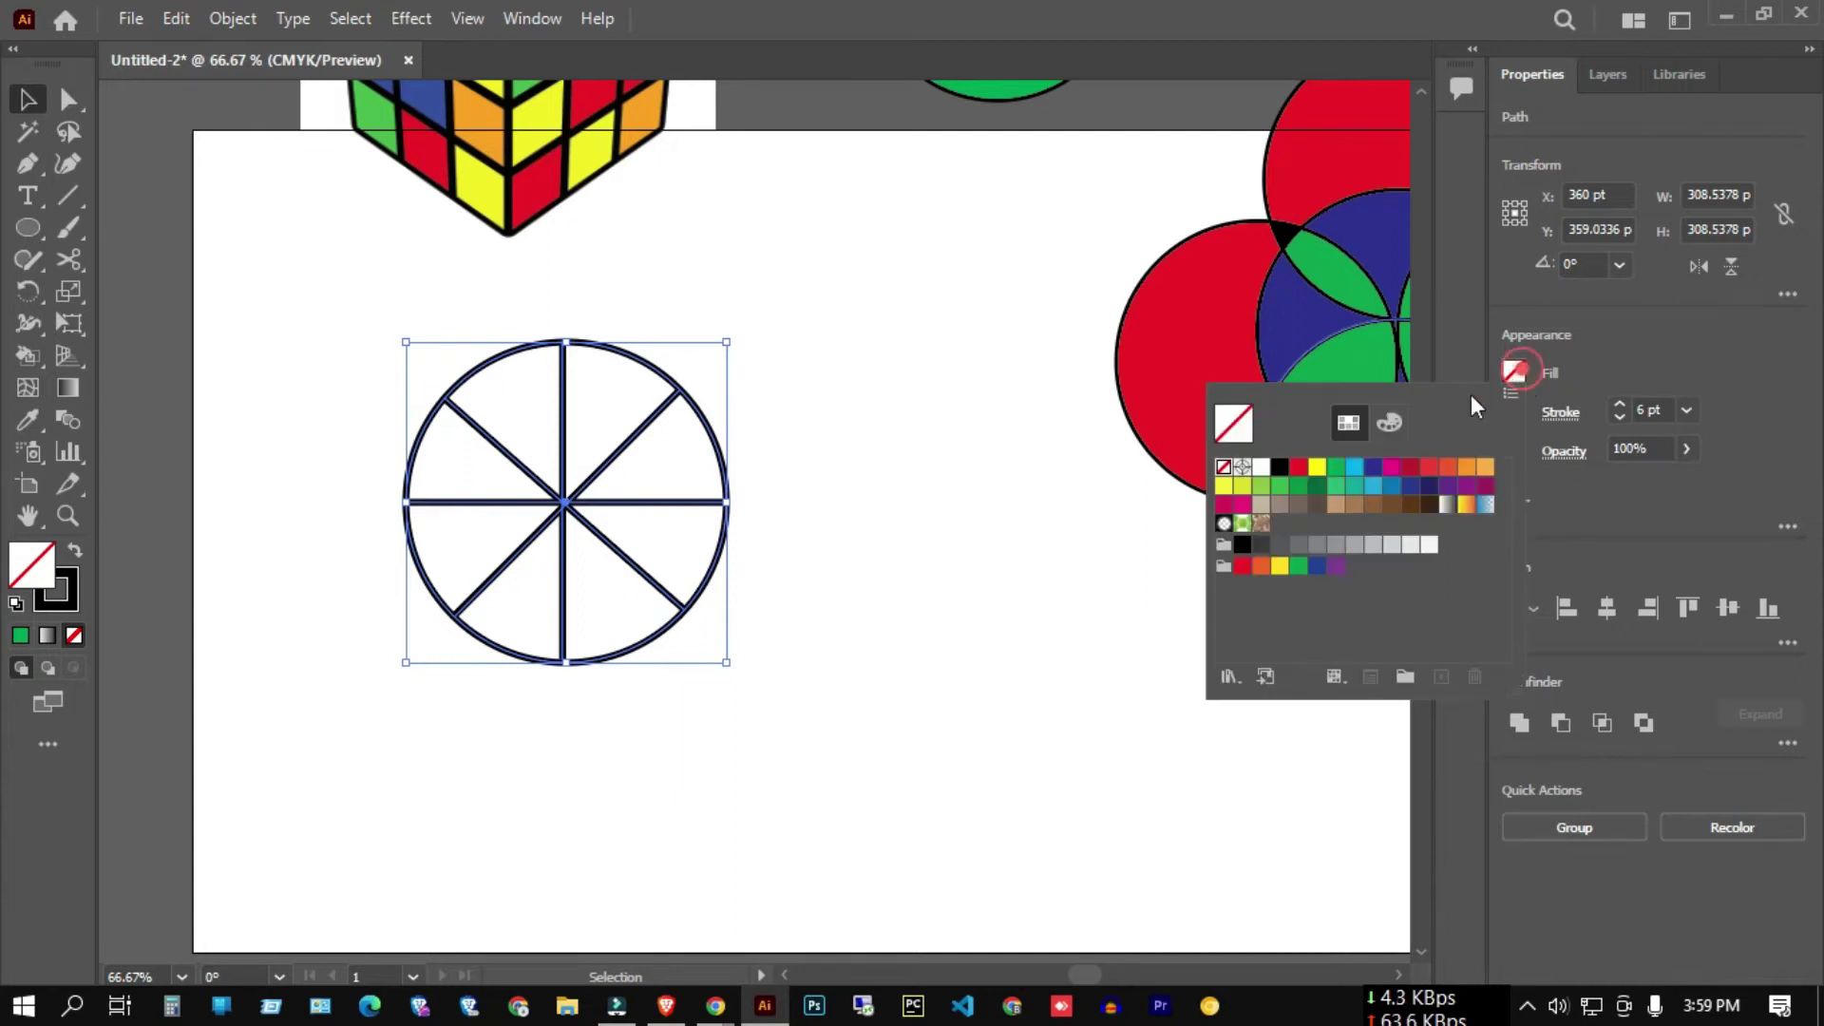
left_click(1300, 467)
left_click(893, 450)
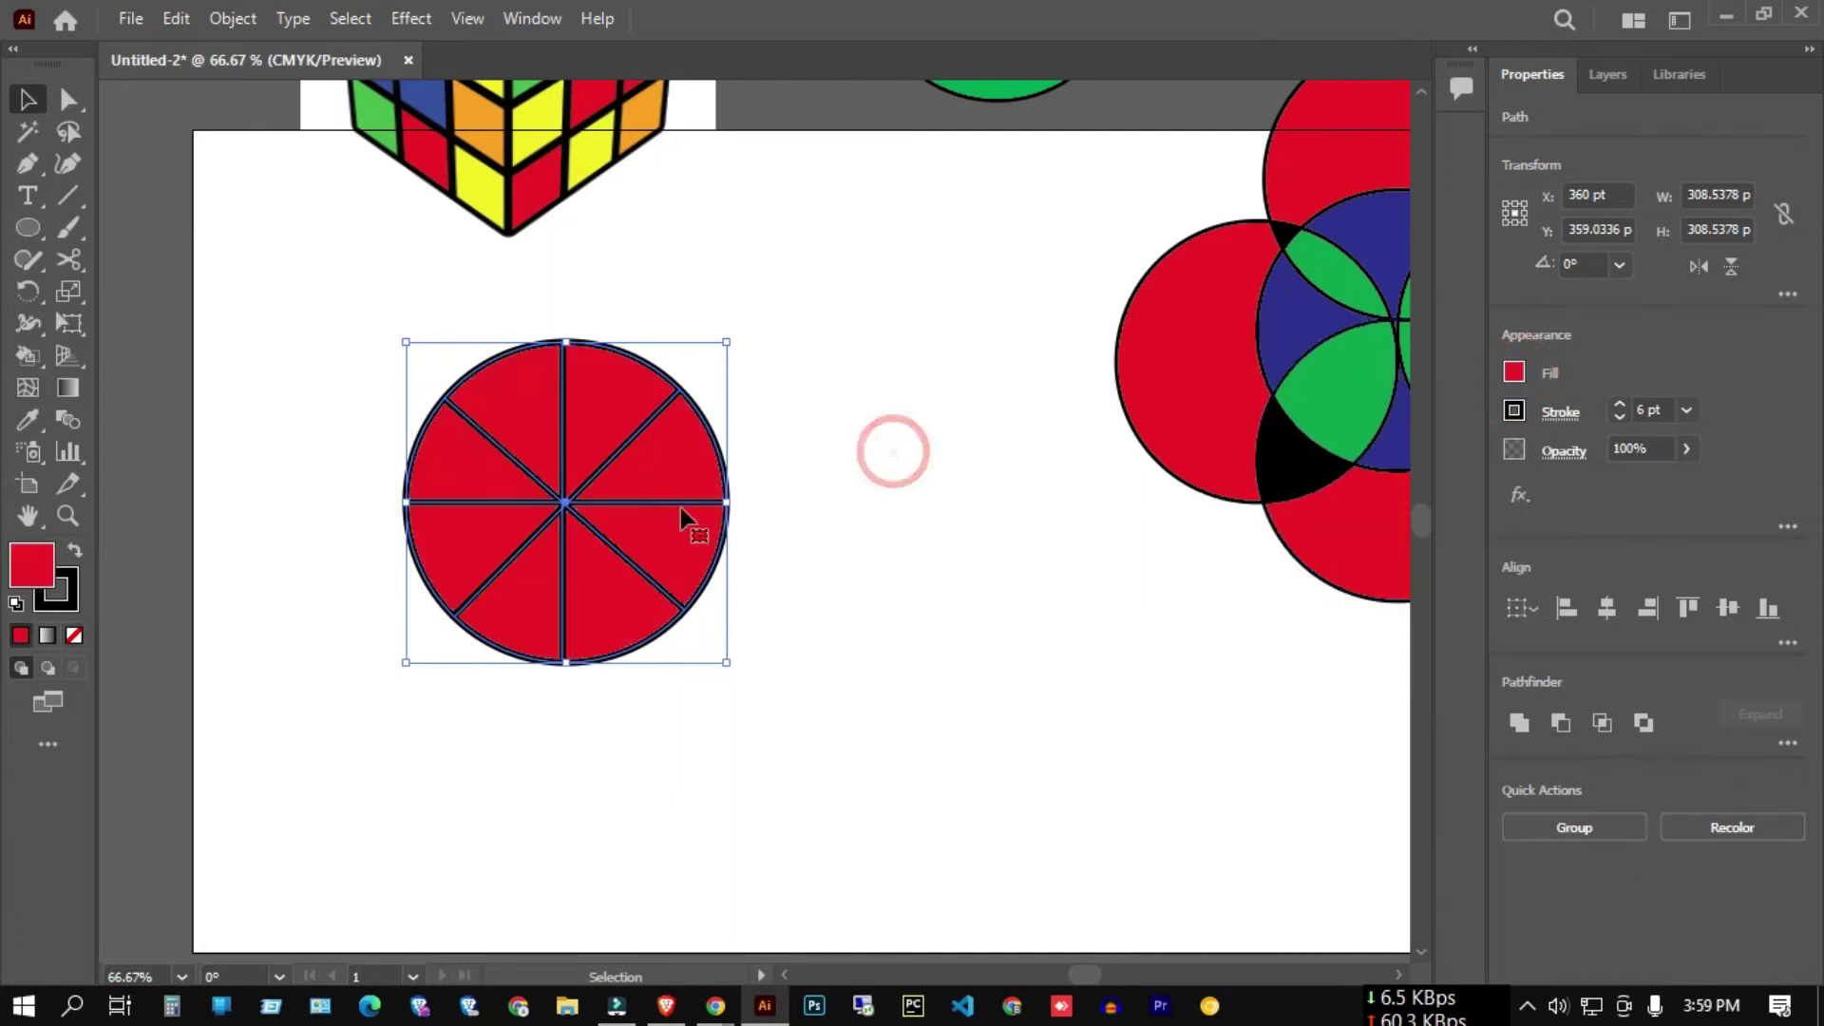
left_click(258, 306)
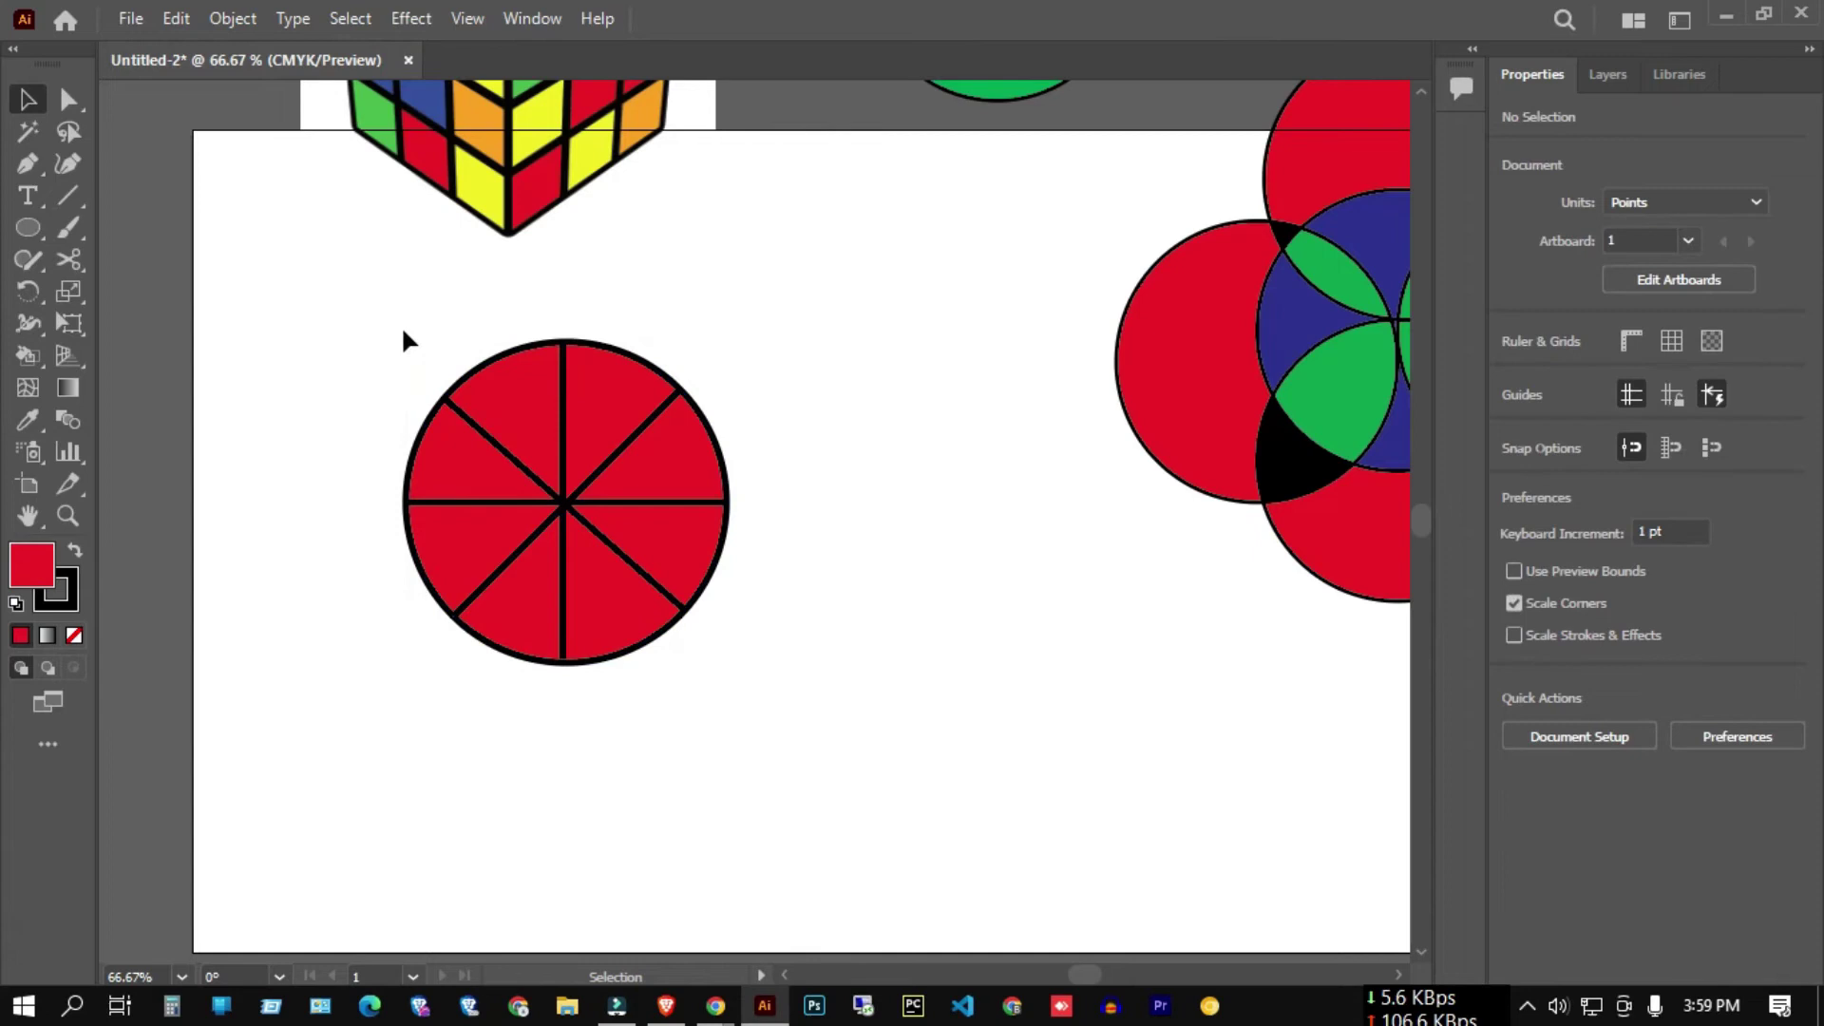
left_click_drag(237, 285, 692, 676)
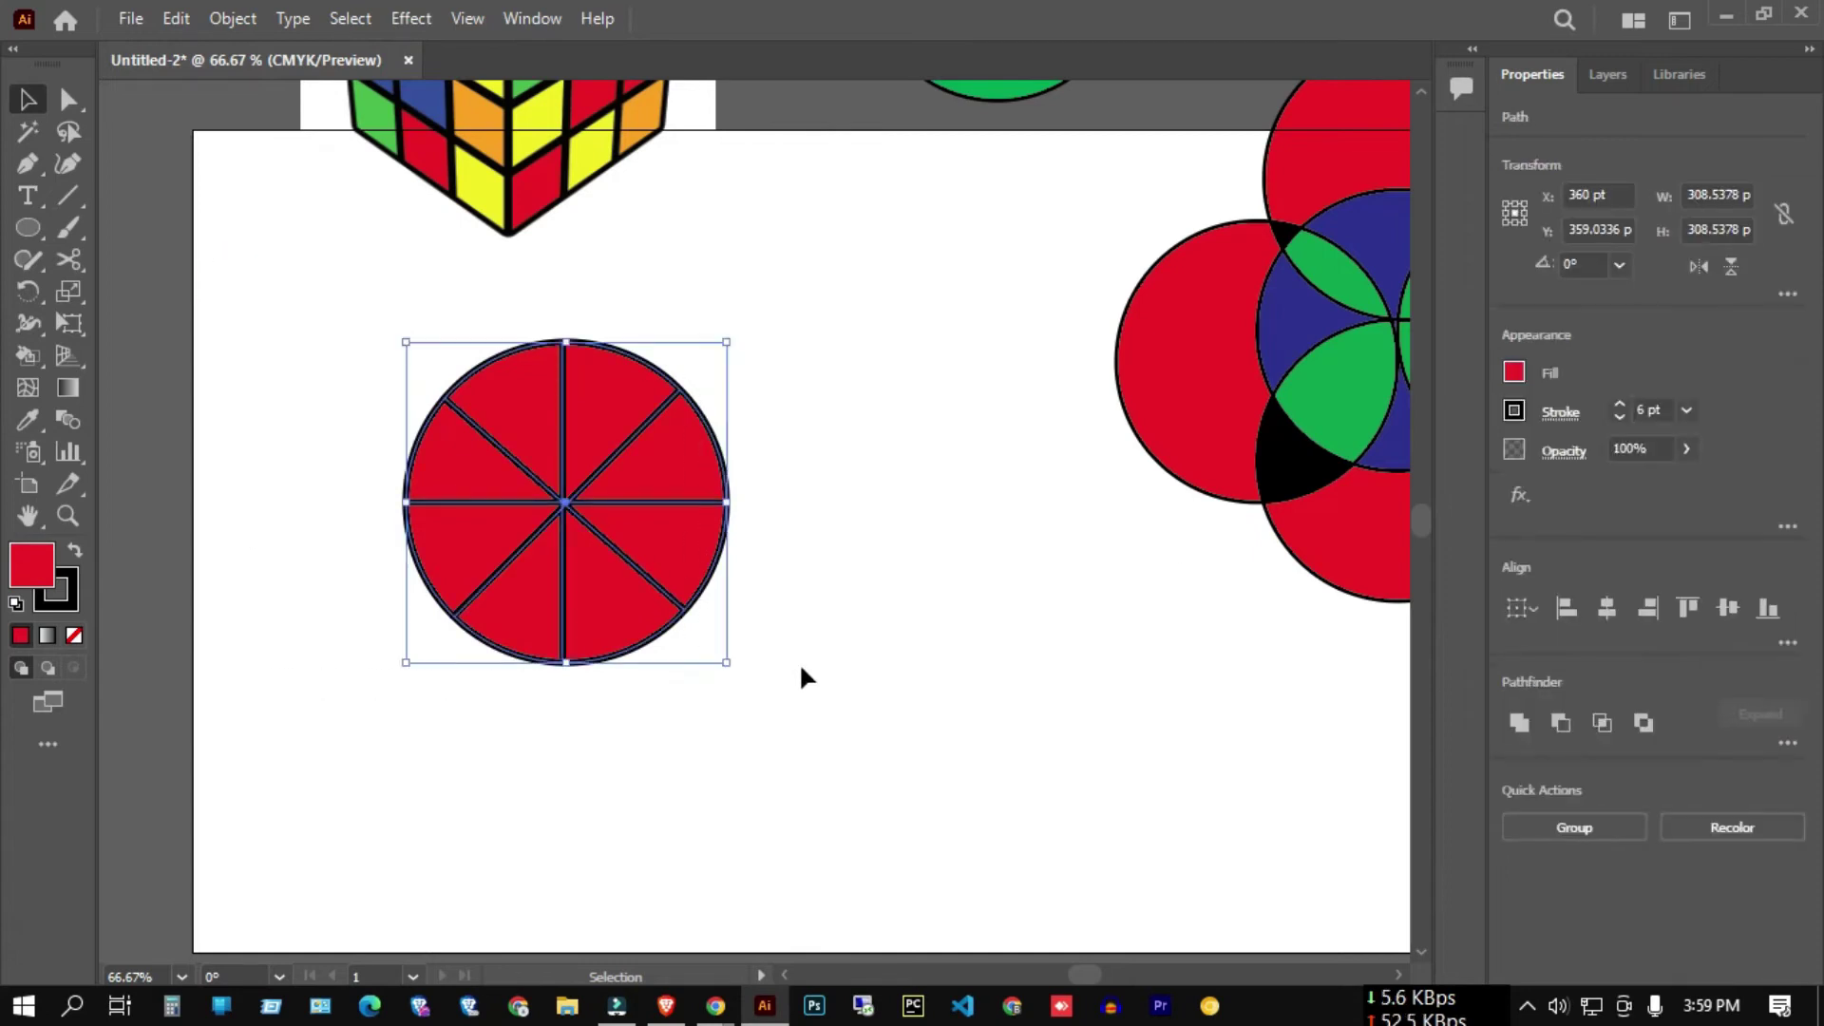
left_click(1514, 373)
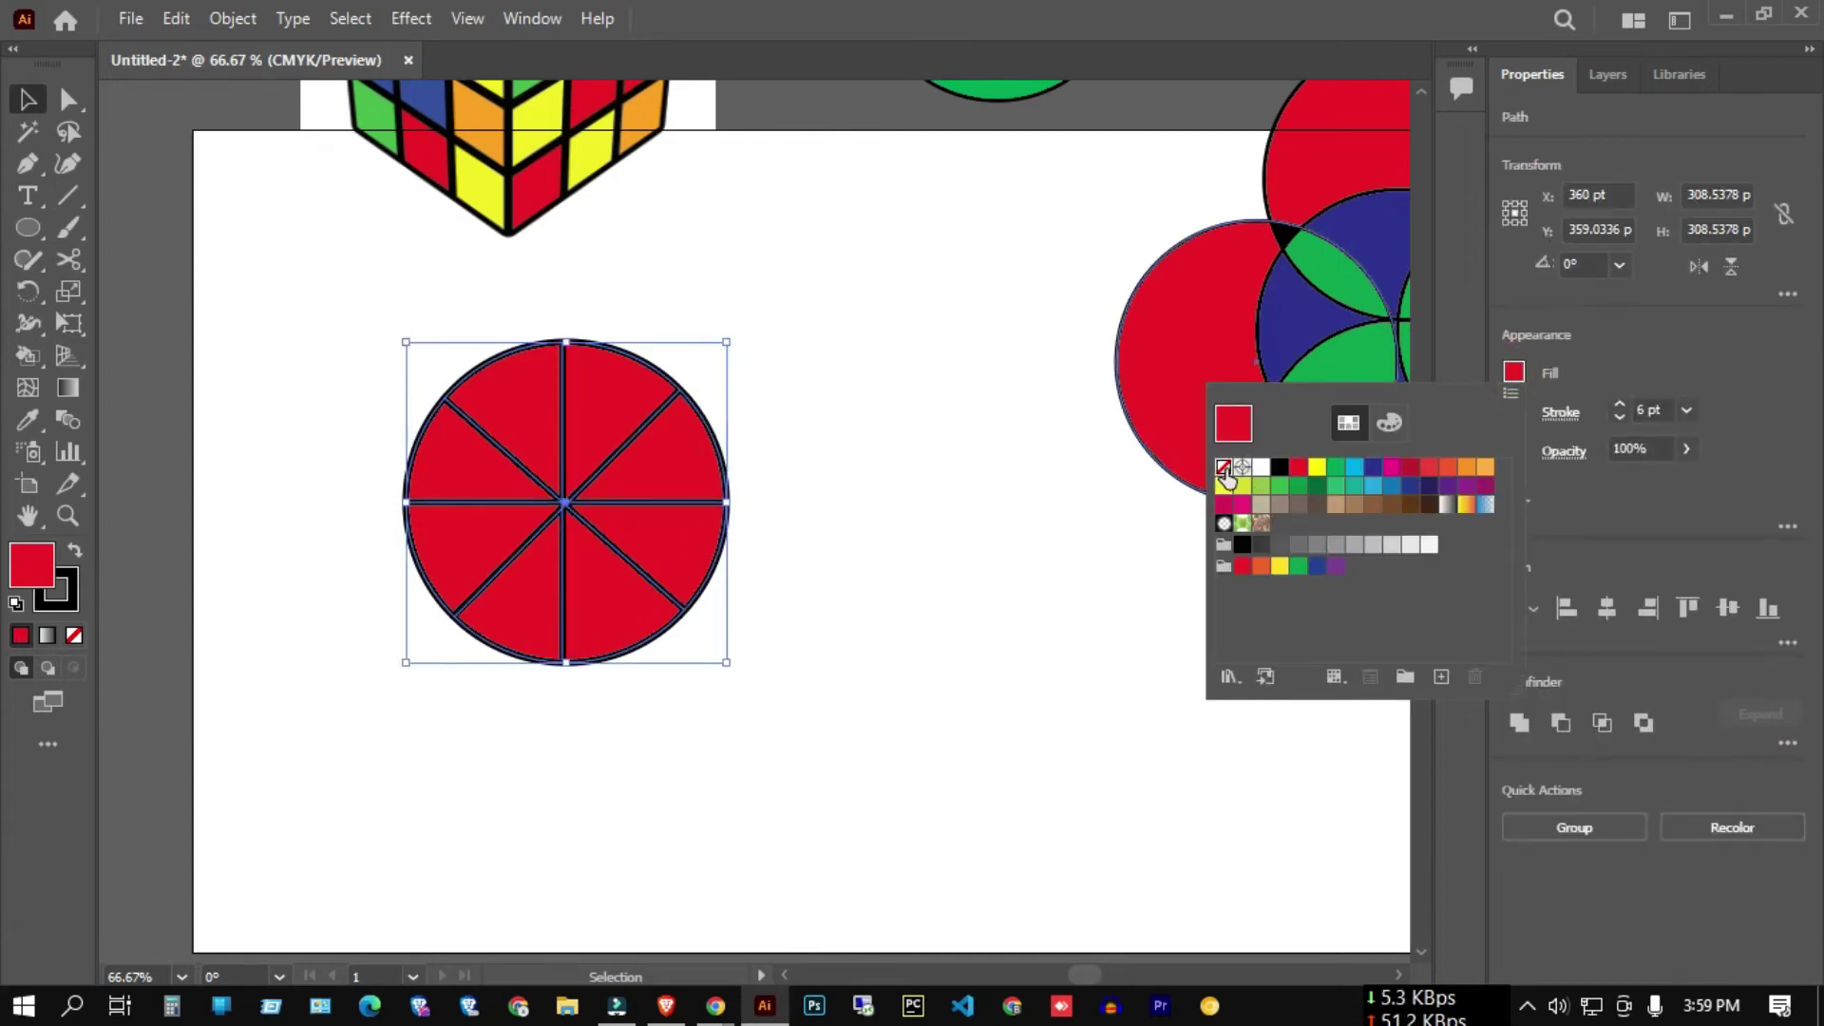
left_click(1223, 467)
left_click(981, 451)
left_click_drag(273, 309, 835, 693)
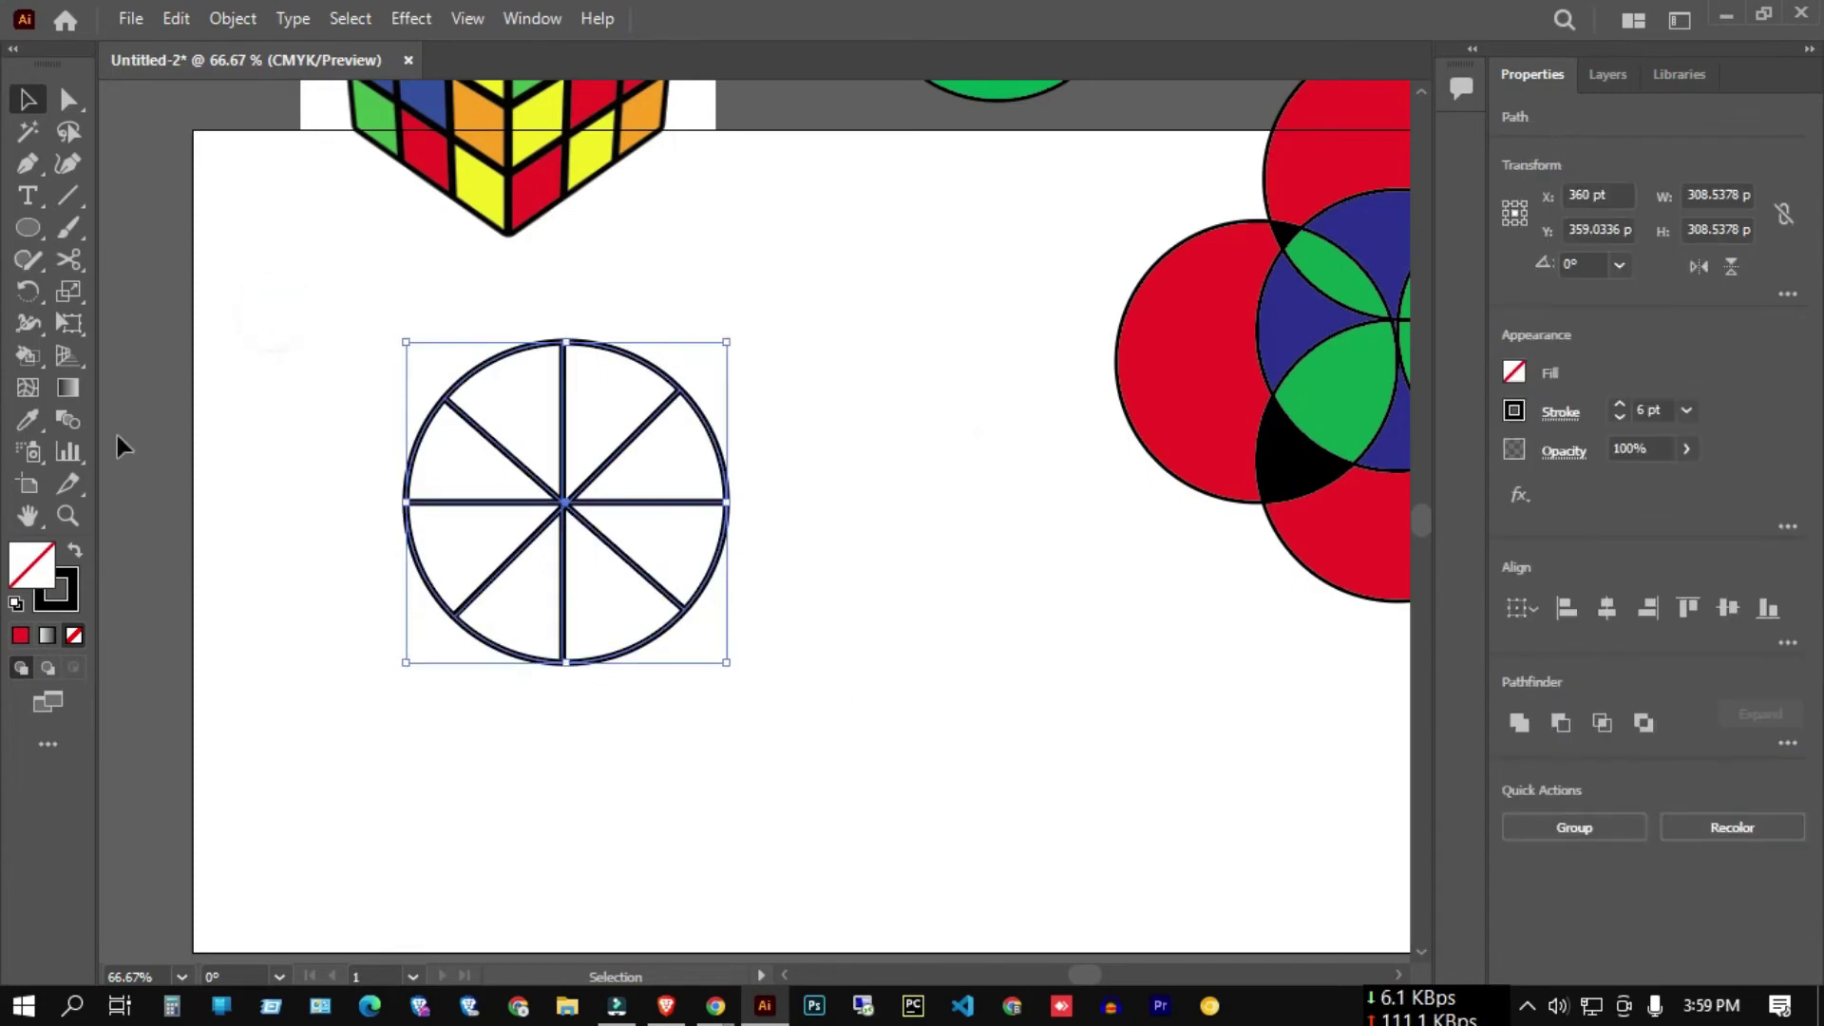
- Expand the wheel via Object > Expand with Fill and Stroke checked
left_click(231, 17)
left_click(361, 319)
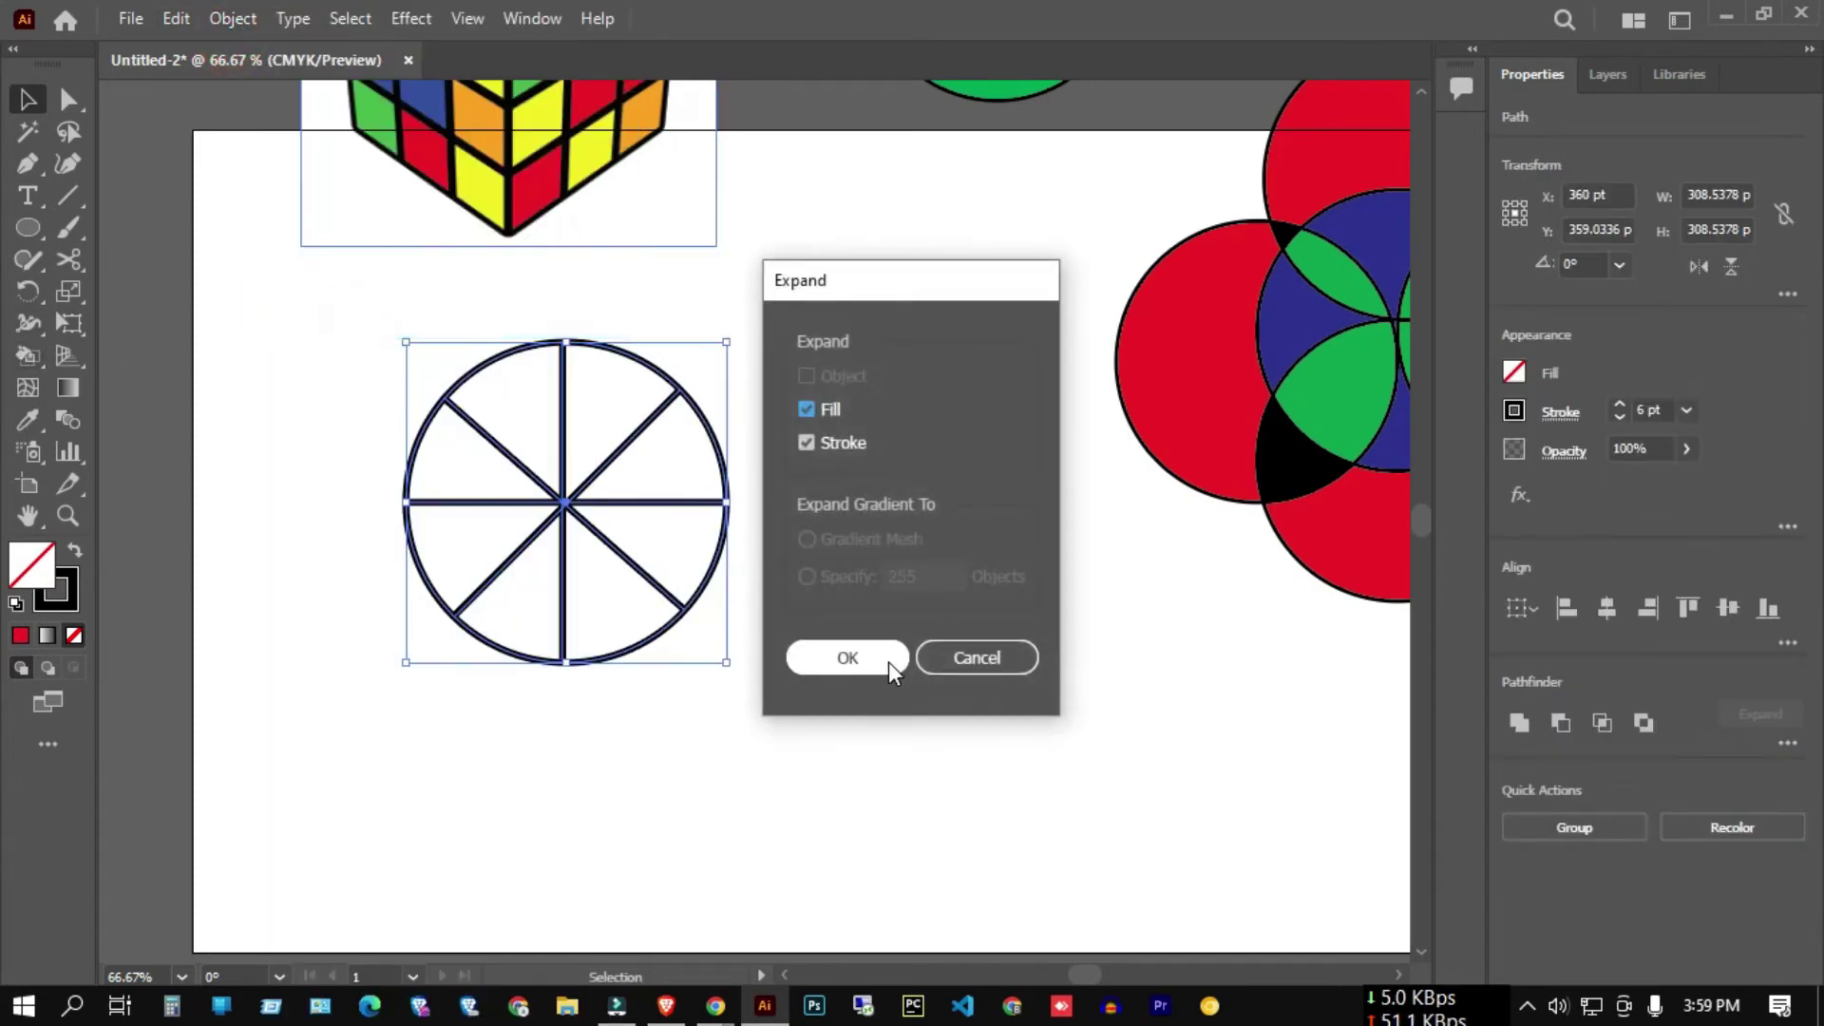
left_click(864, 667)
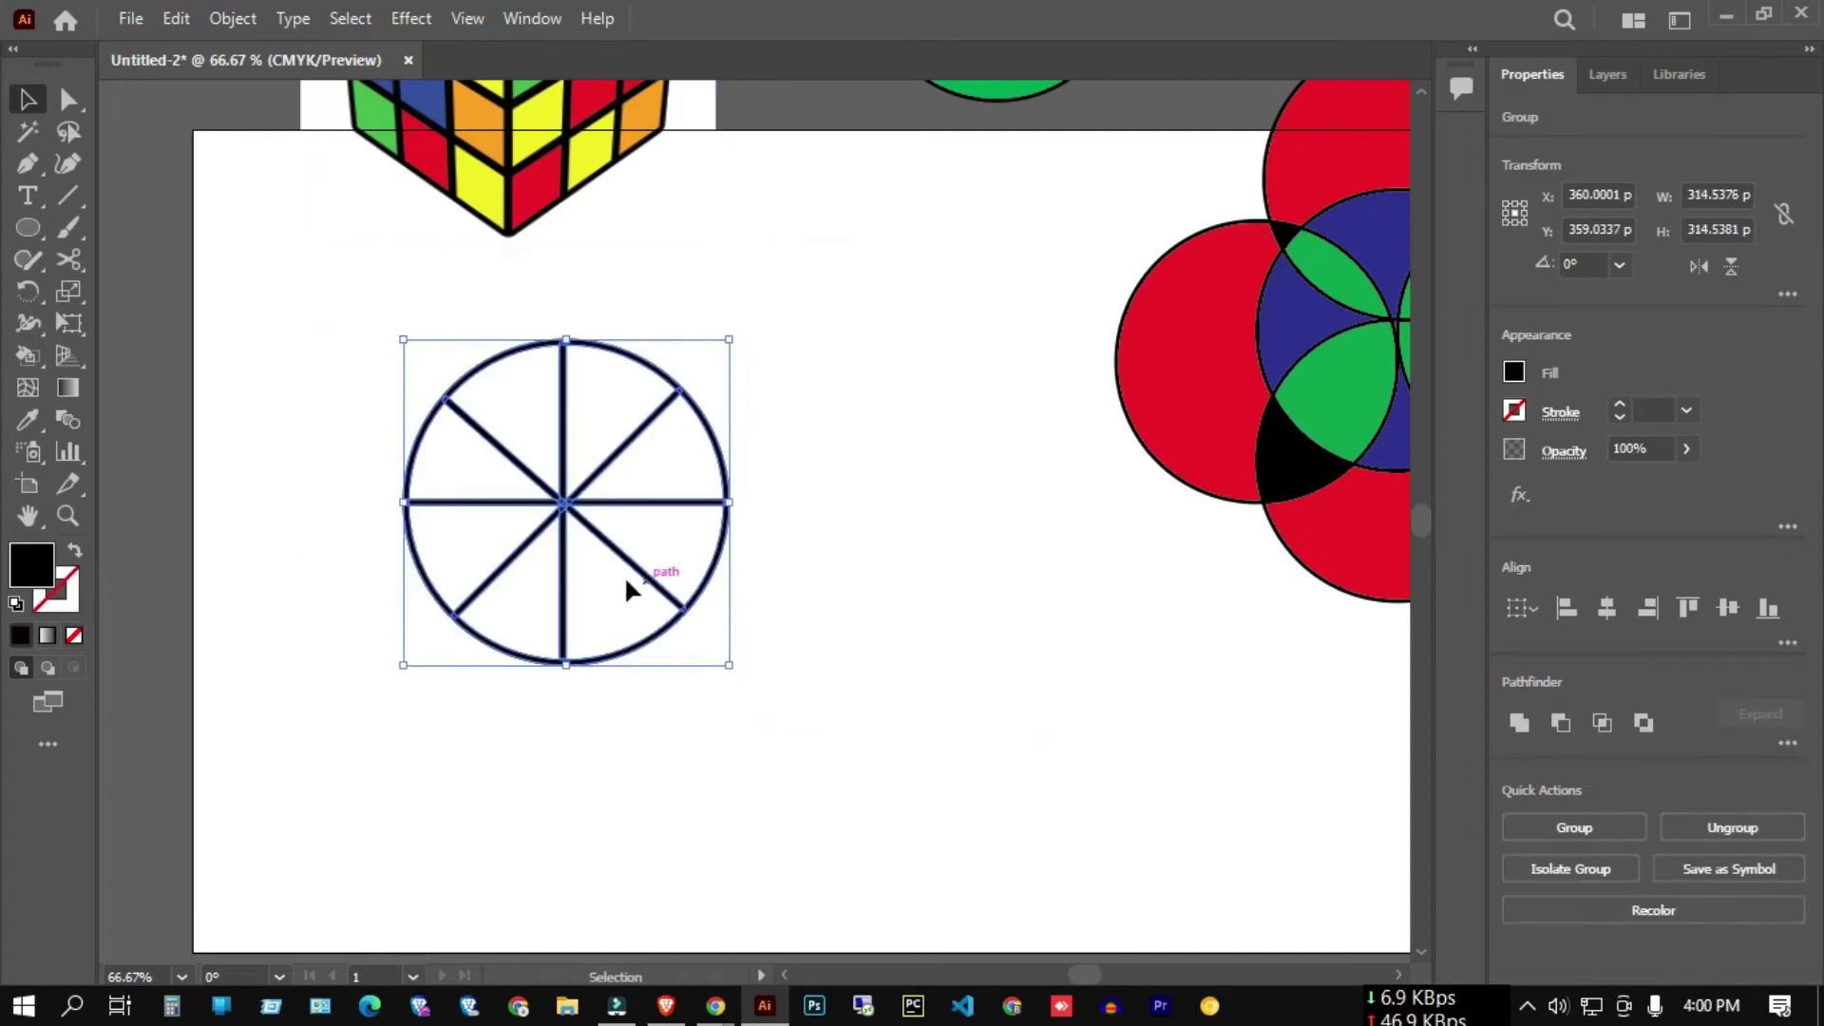
left_click(21, 355)
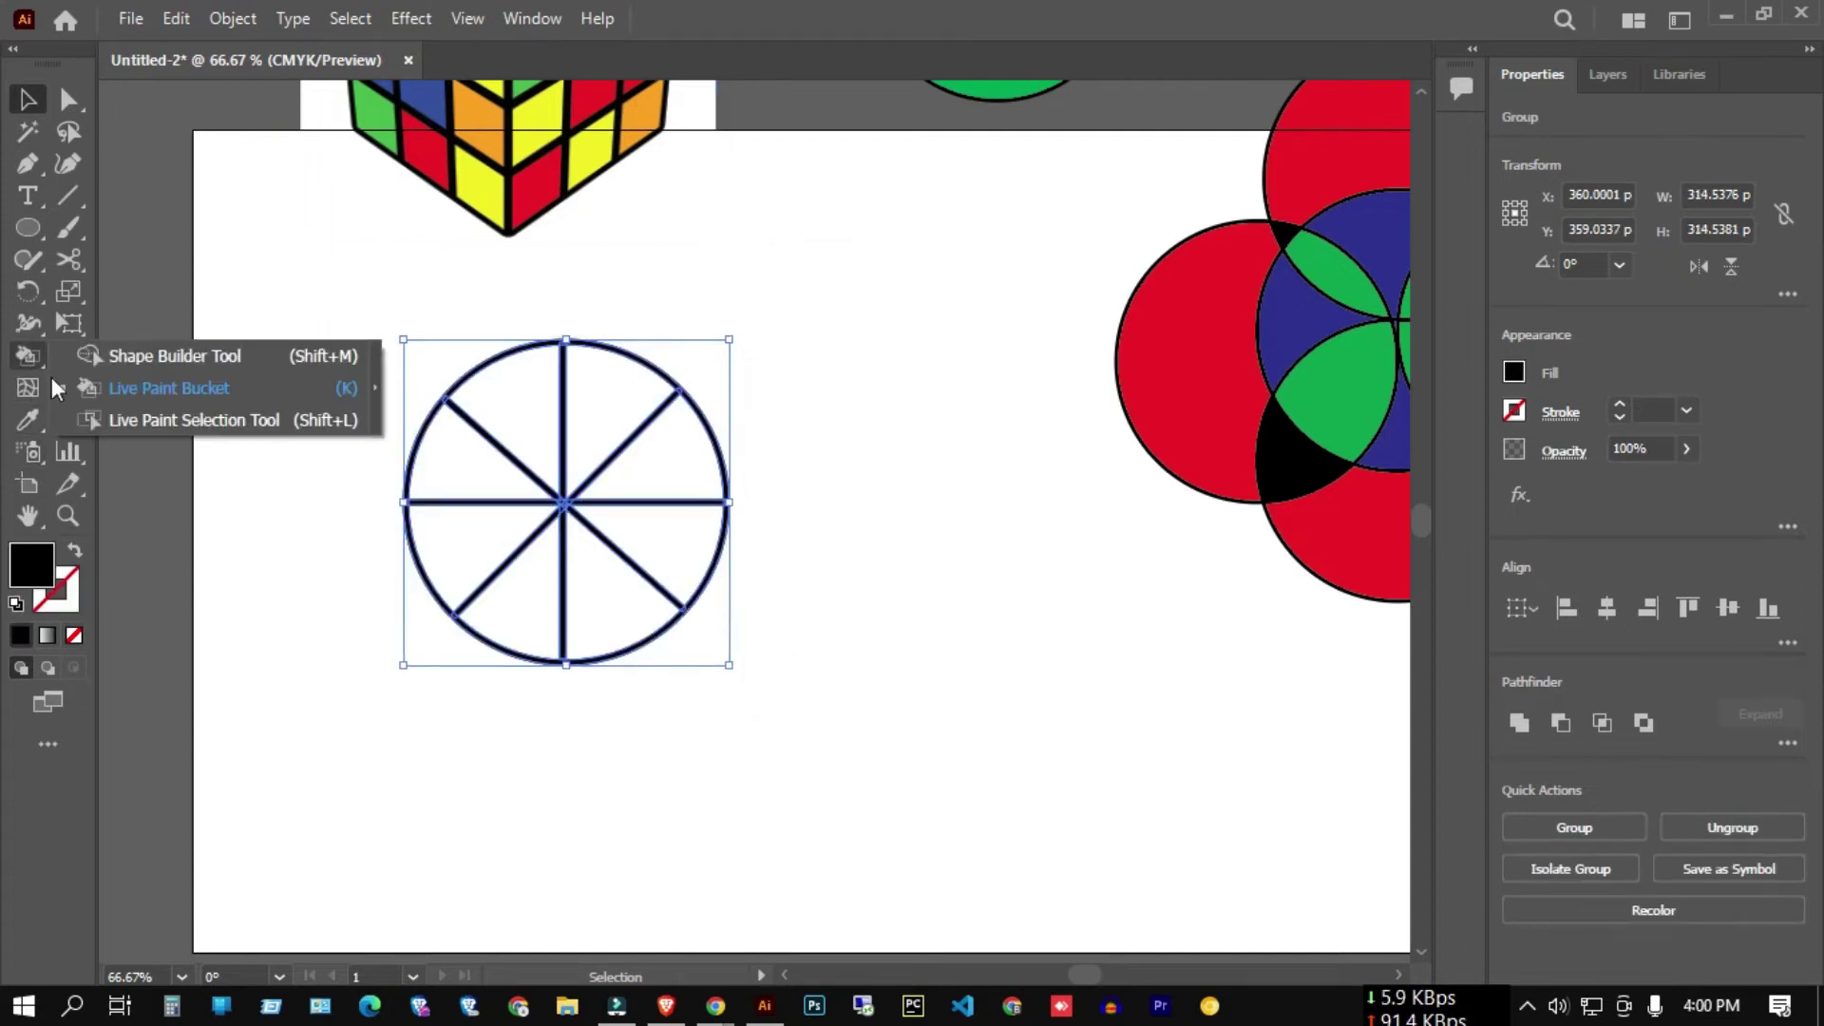
- Select the wheel's edges with Live Paint Selection and give them a red fill
left_click(164, 420)
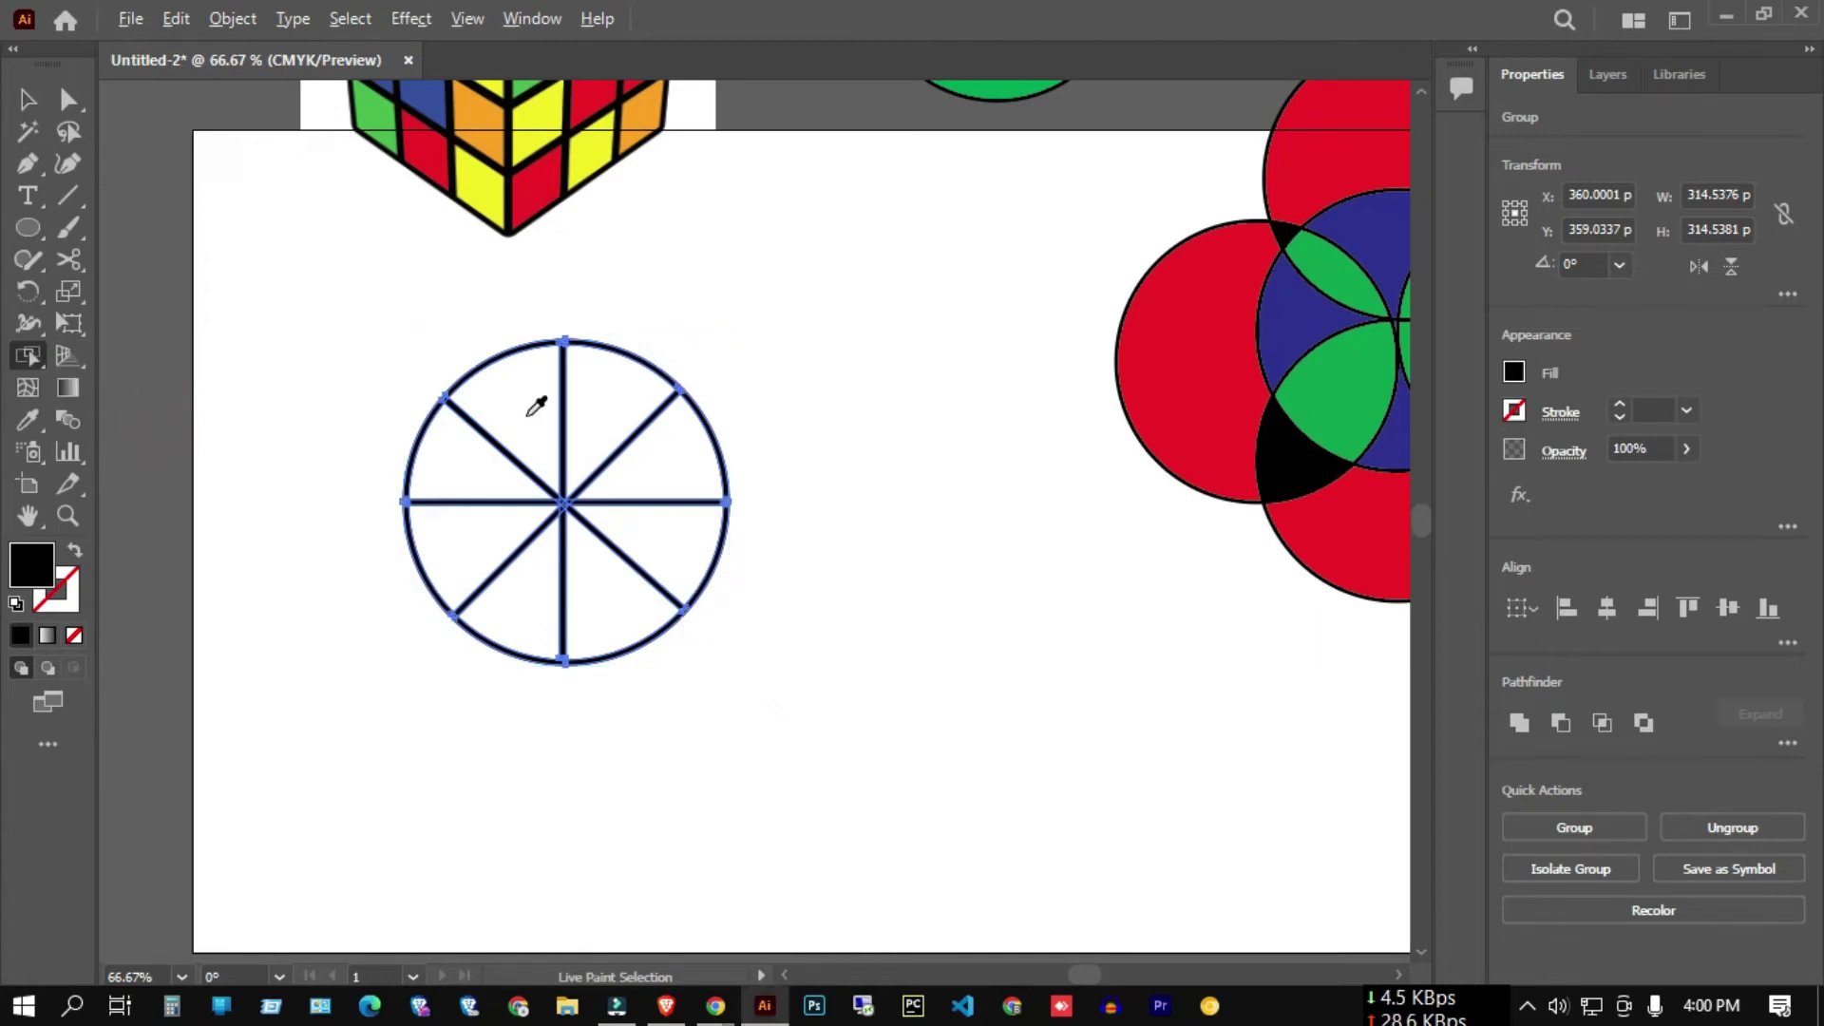
scroll(536, 407, "up", 1, "alt")
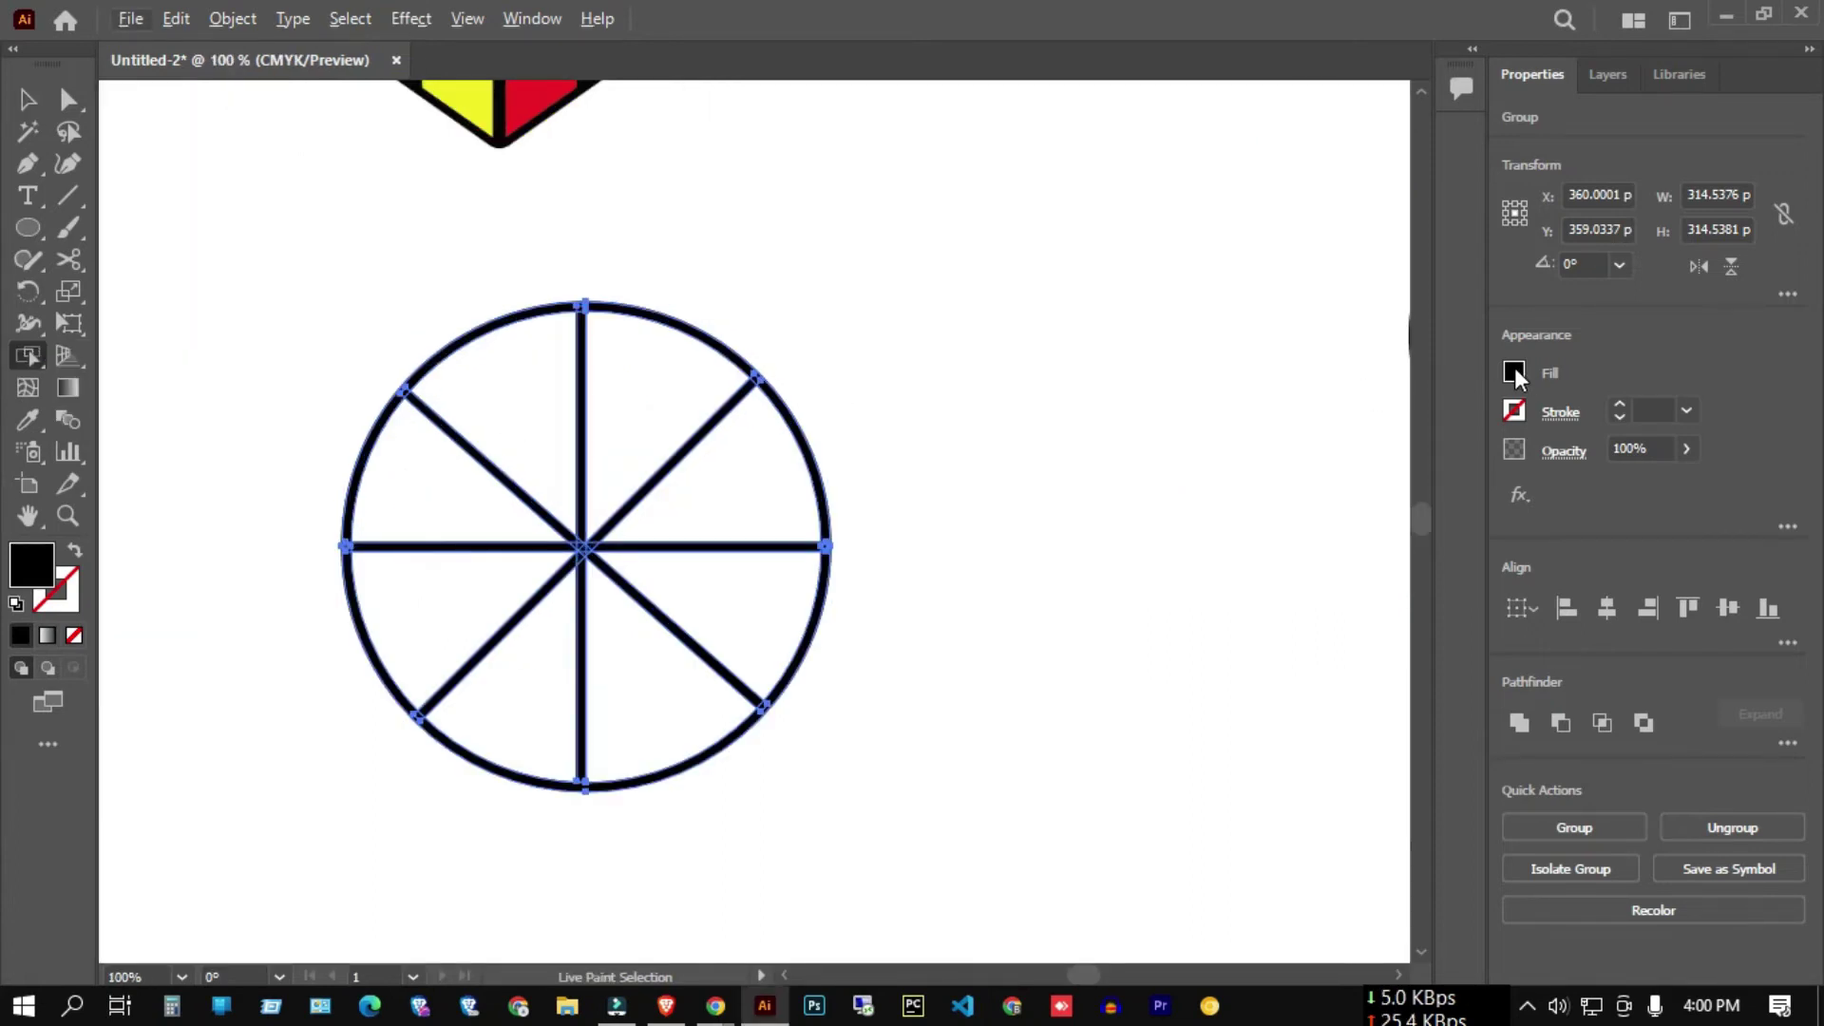
left_click(1513, 371)
left_click(1298, 465)
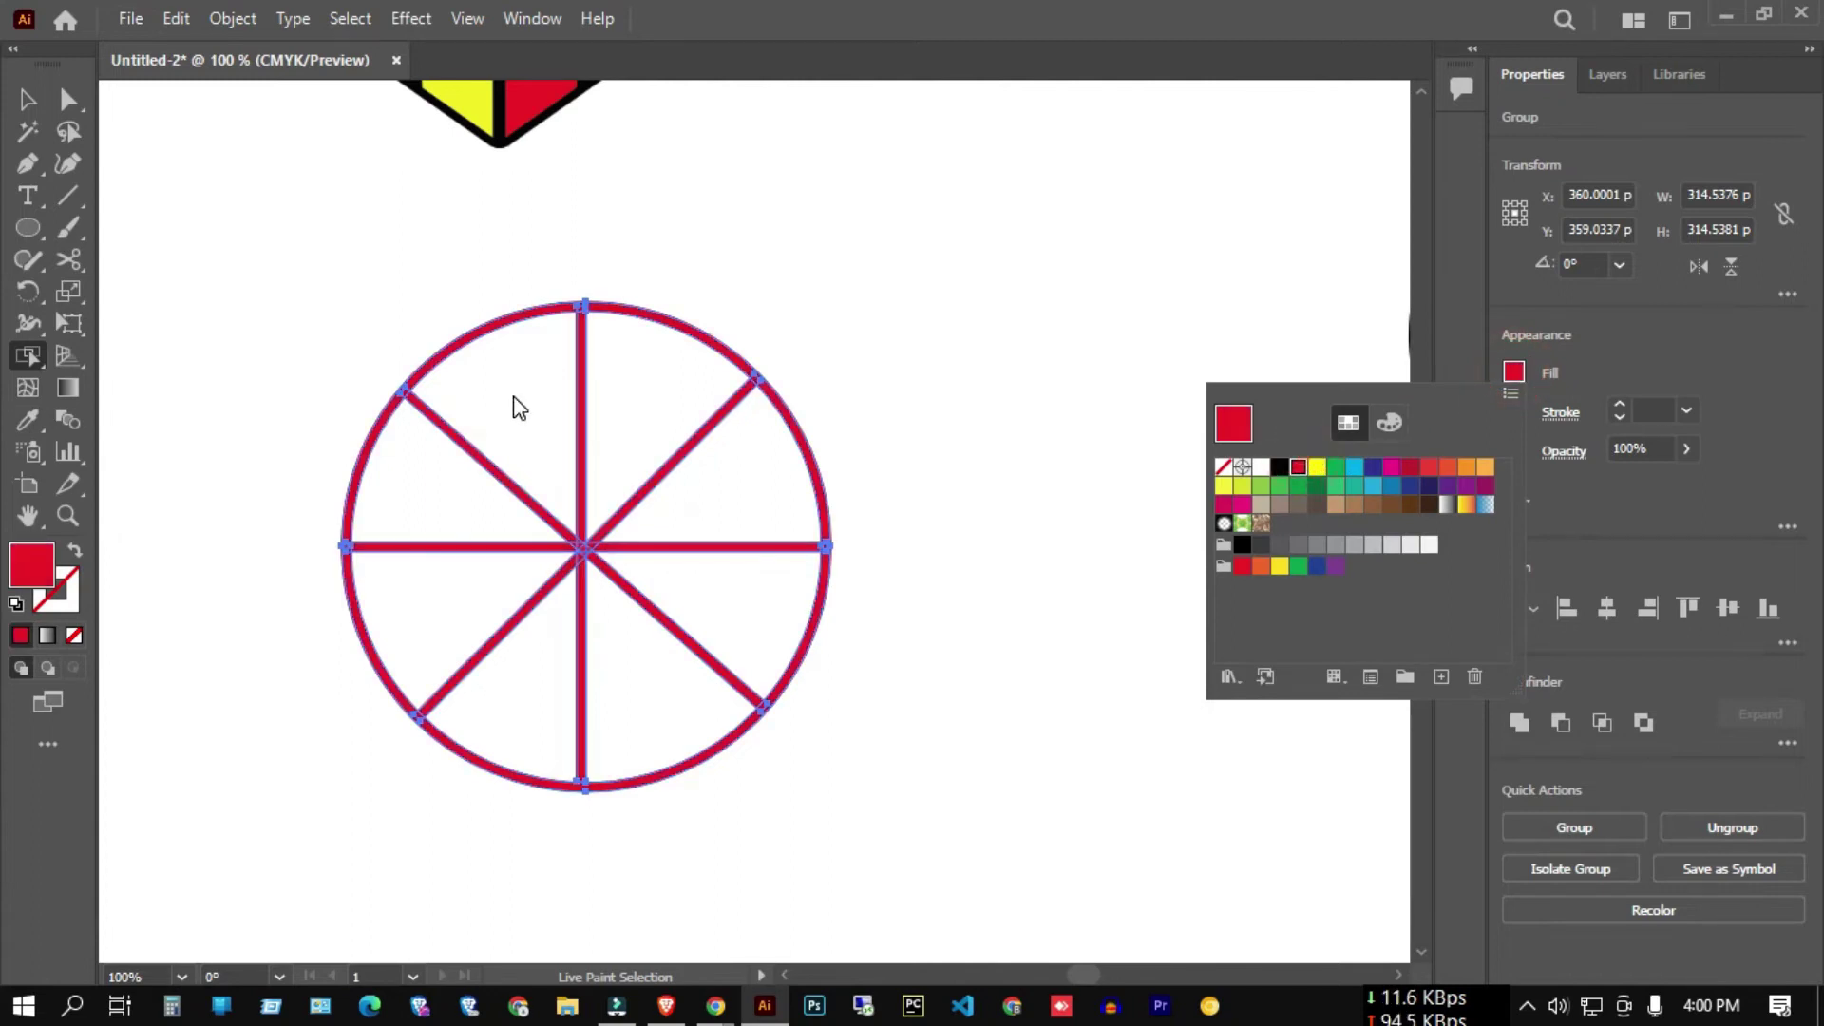
left_click(1681, 342)
scroll(689, 465, "down", 3, "alt")
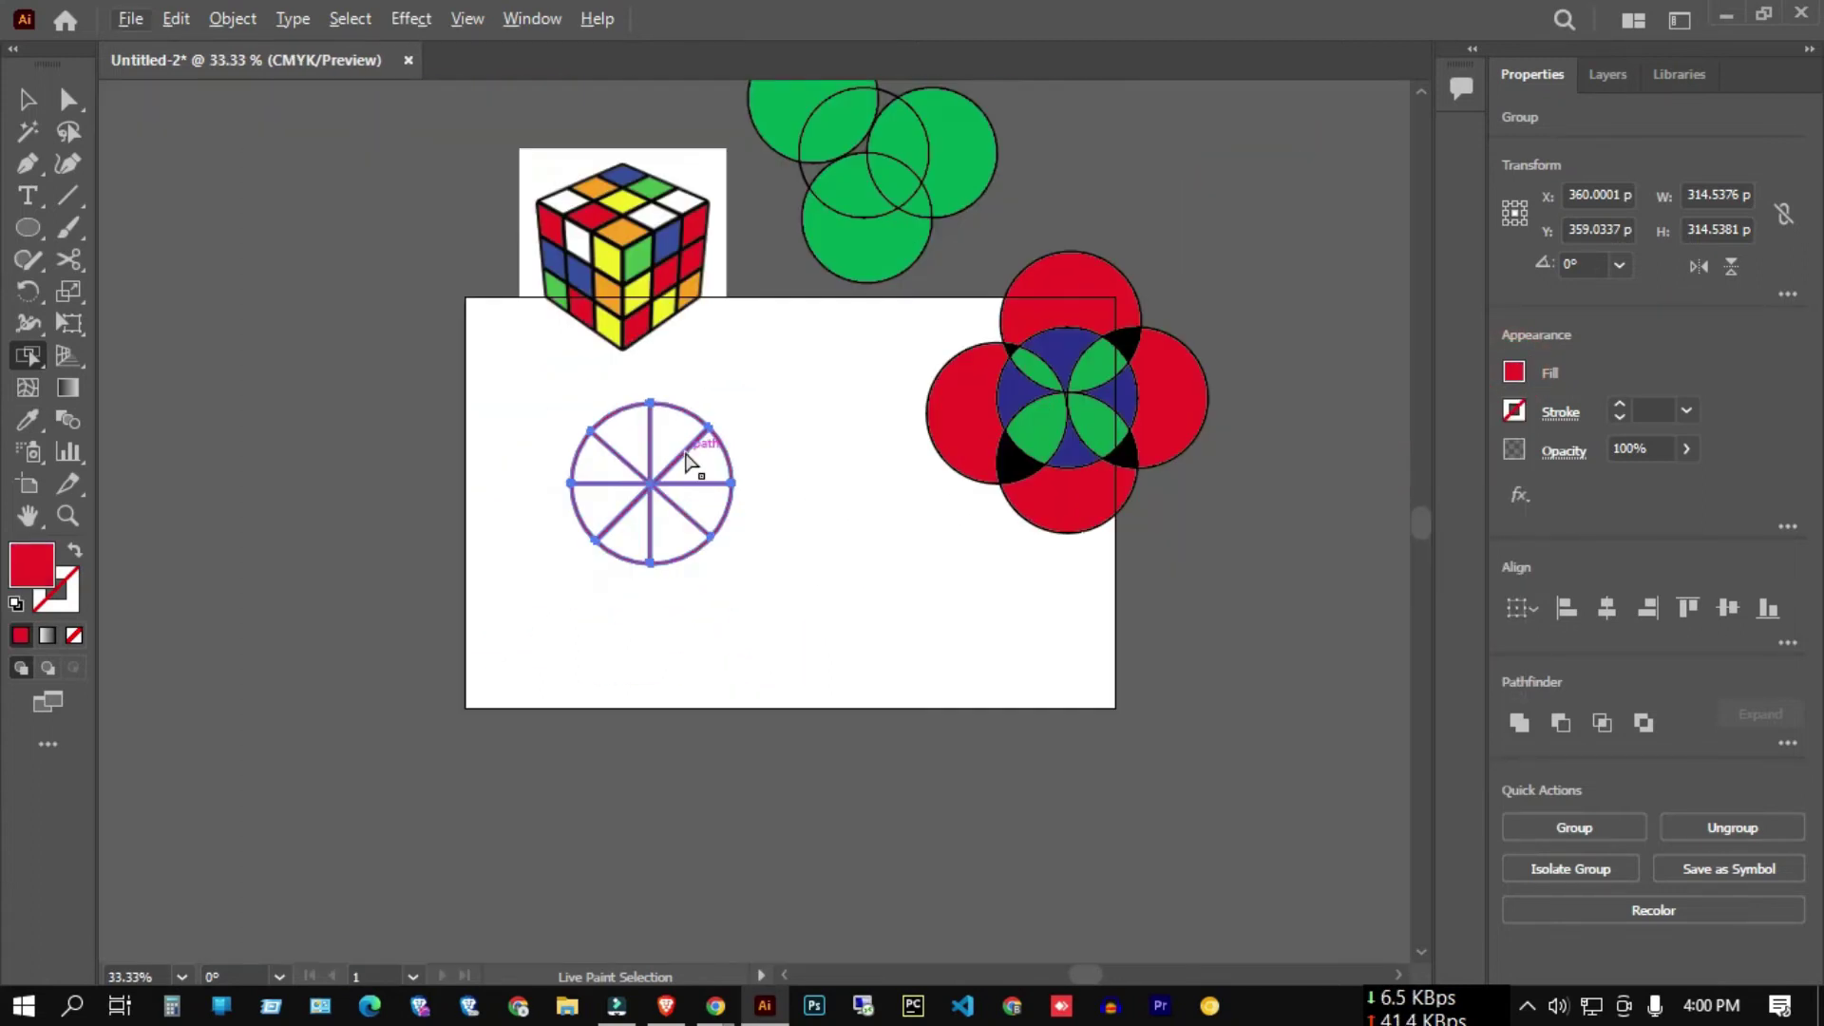
scroll(967, 448, "up", 1)
scroll(1199, 418, "up", 3, "alt")
- Zoom in and out around the wheel to check the red rim and spokes
left_click(31, 98)
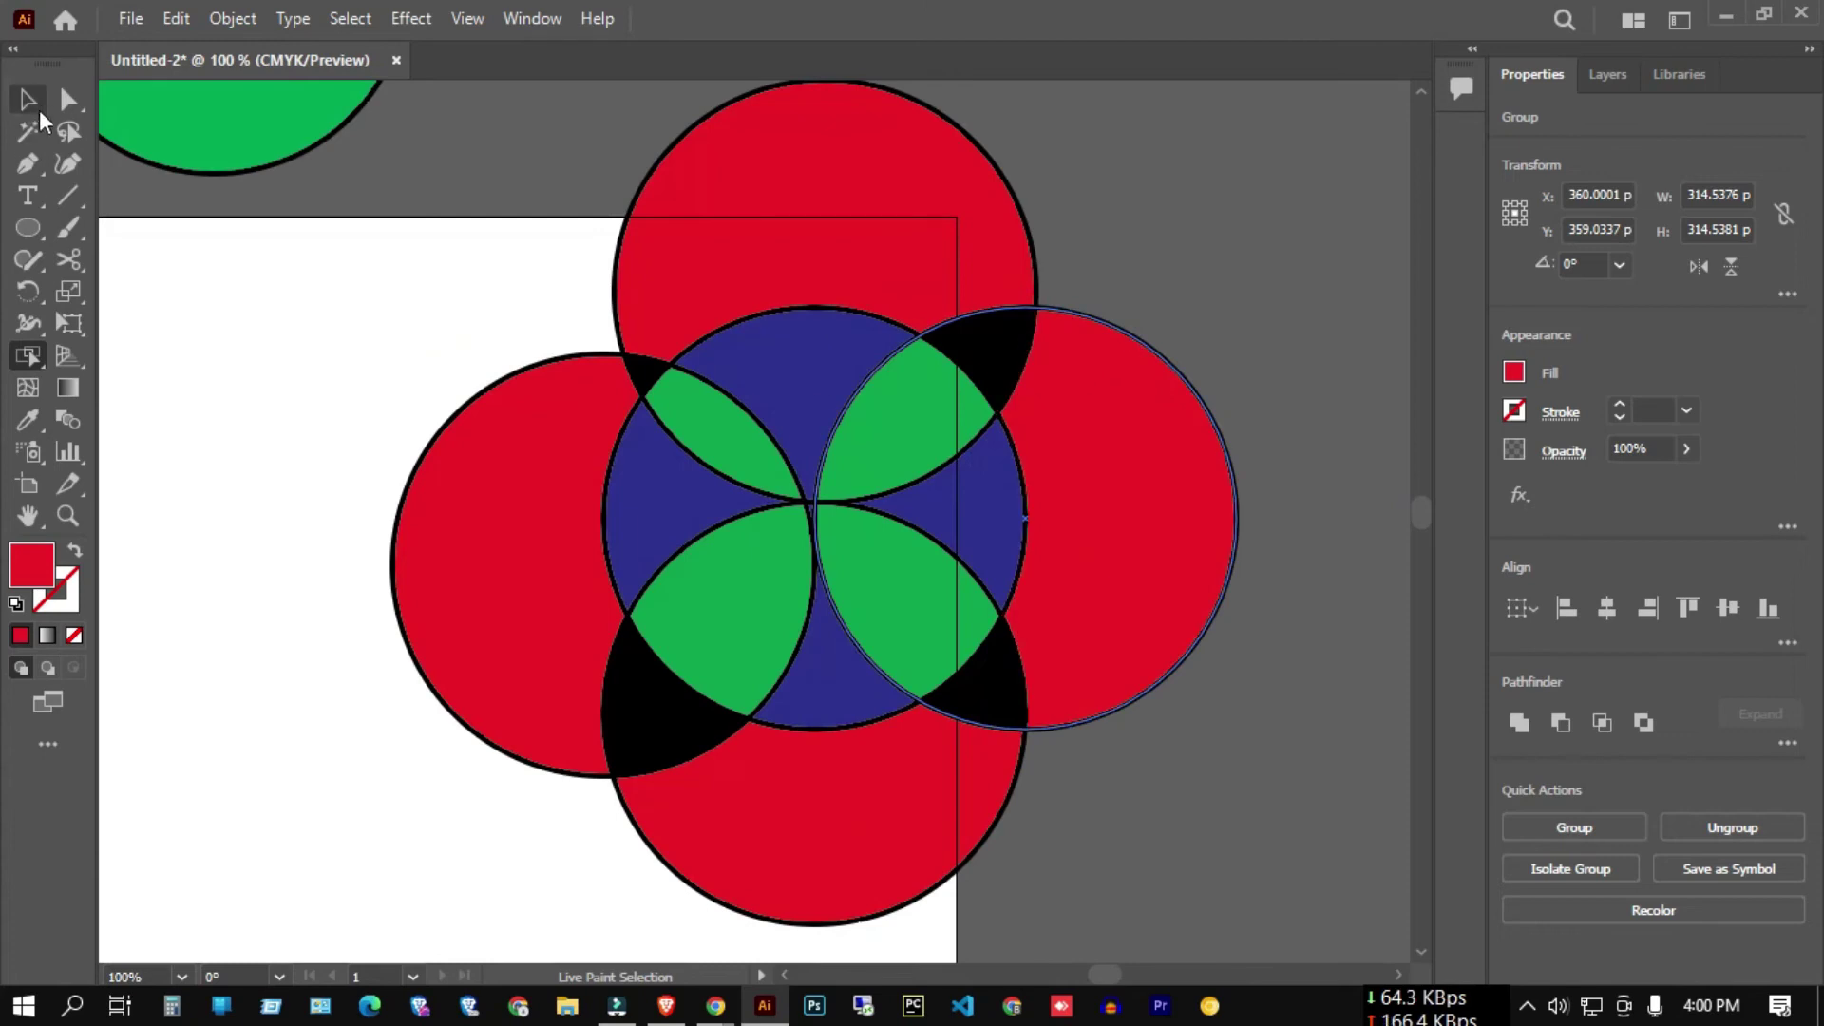
scroll(532, 346, "down", 2, "alt")
scroll(801, 361, "down", 1, "alt")
scroll(802, 360, "up", 4, "alt")
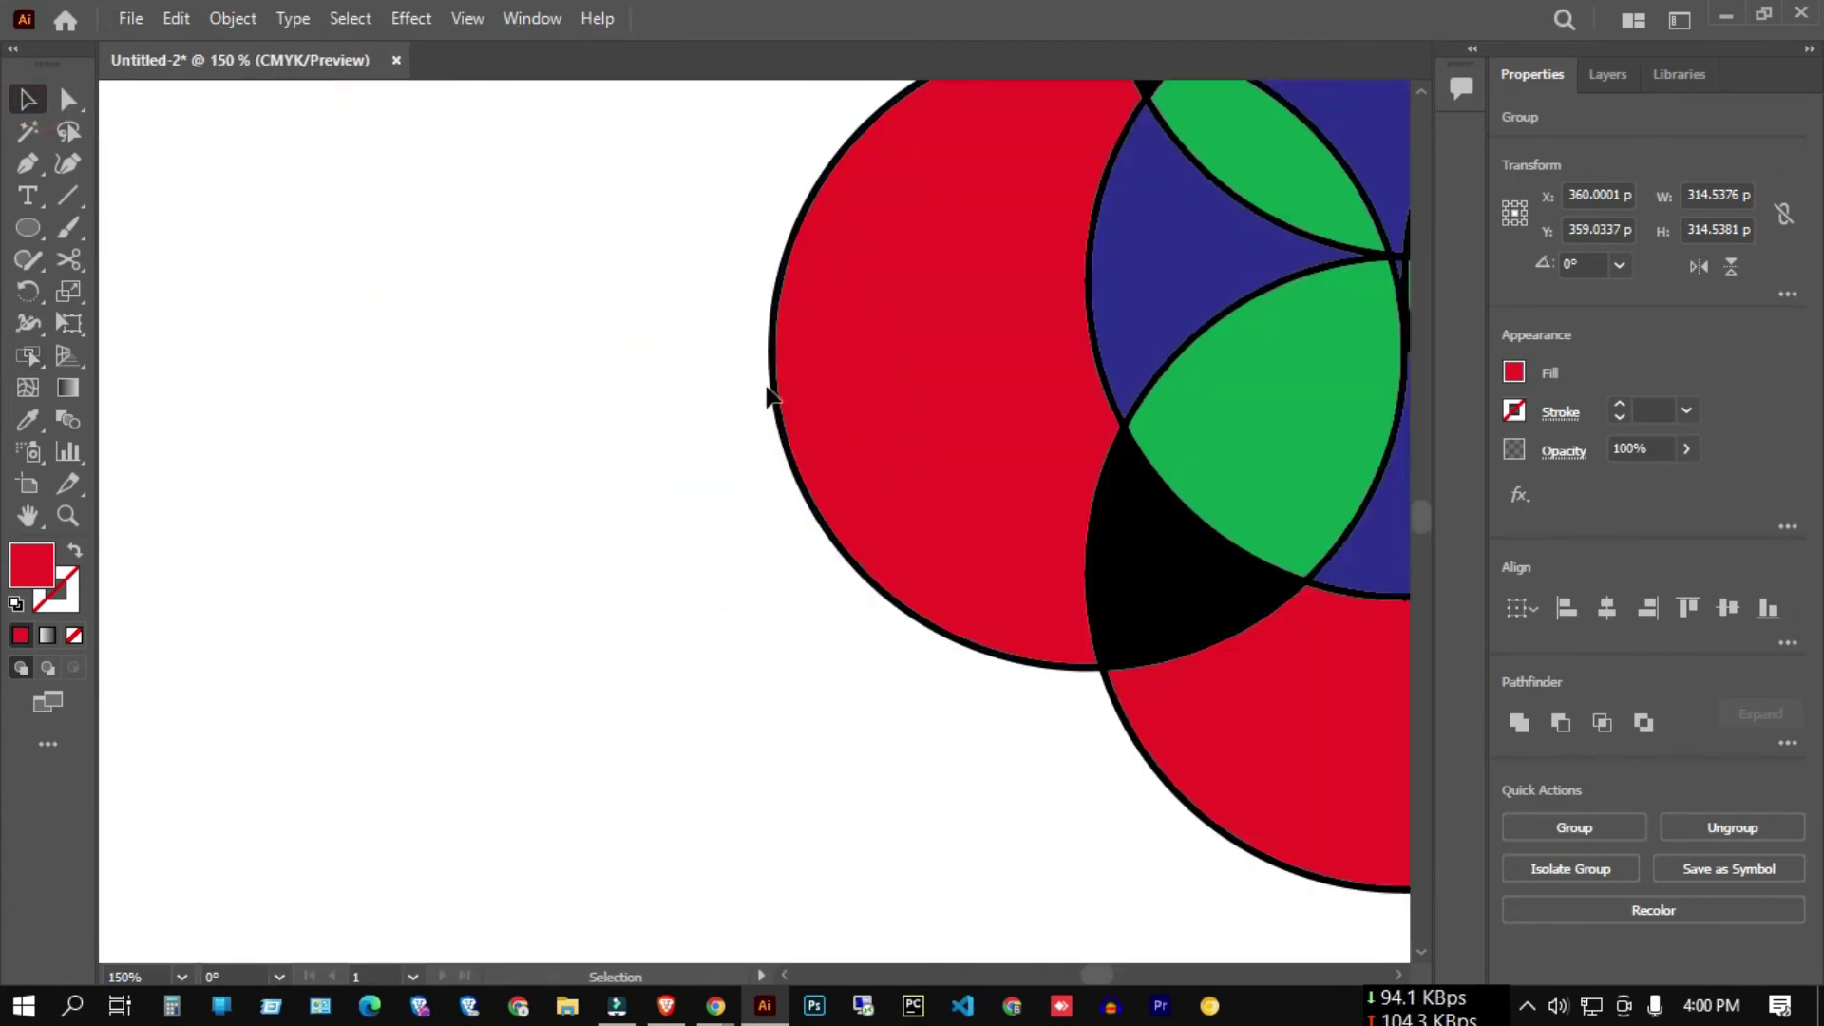
scroll(841, 433, "down", 3, "alt")
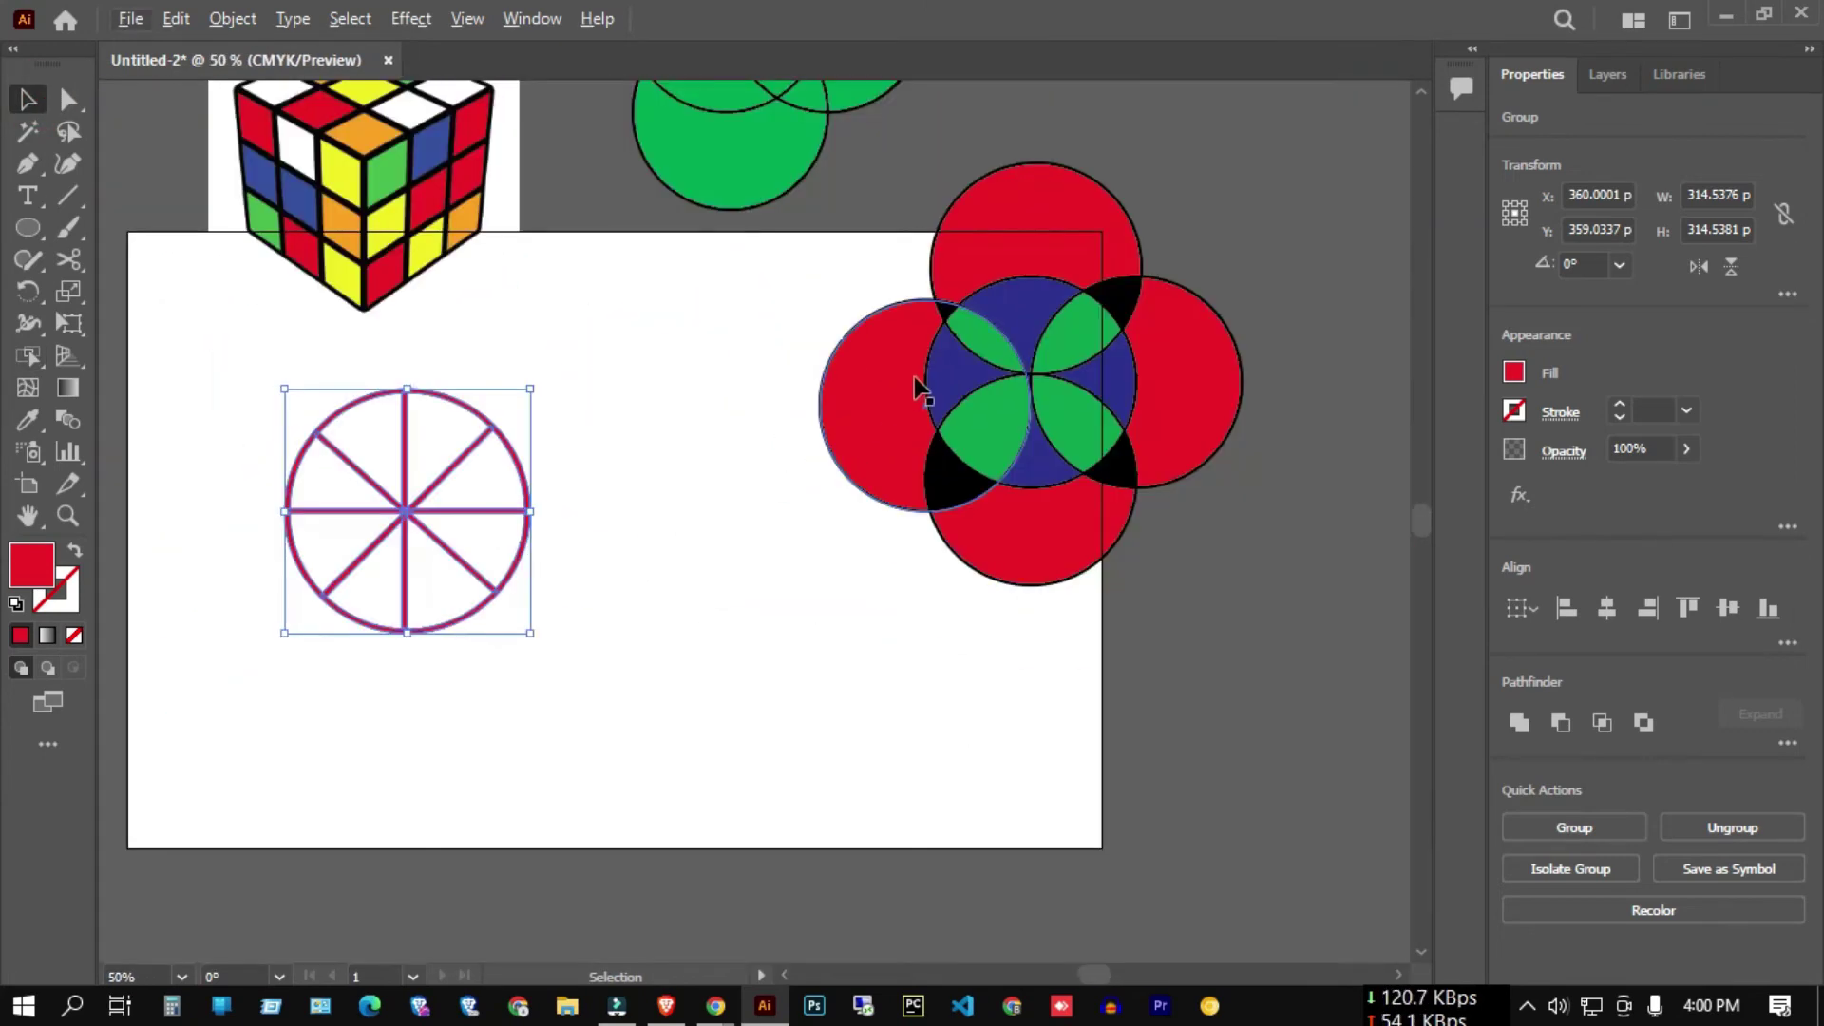
scroll(865, 359, "down", 2, "alt")
scroll(618, 449, "up", 4, "alt")
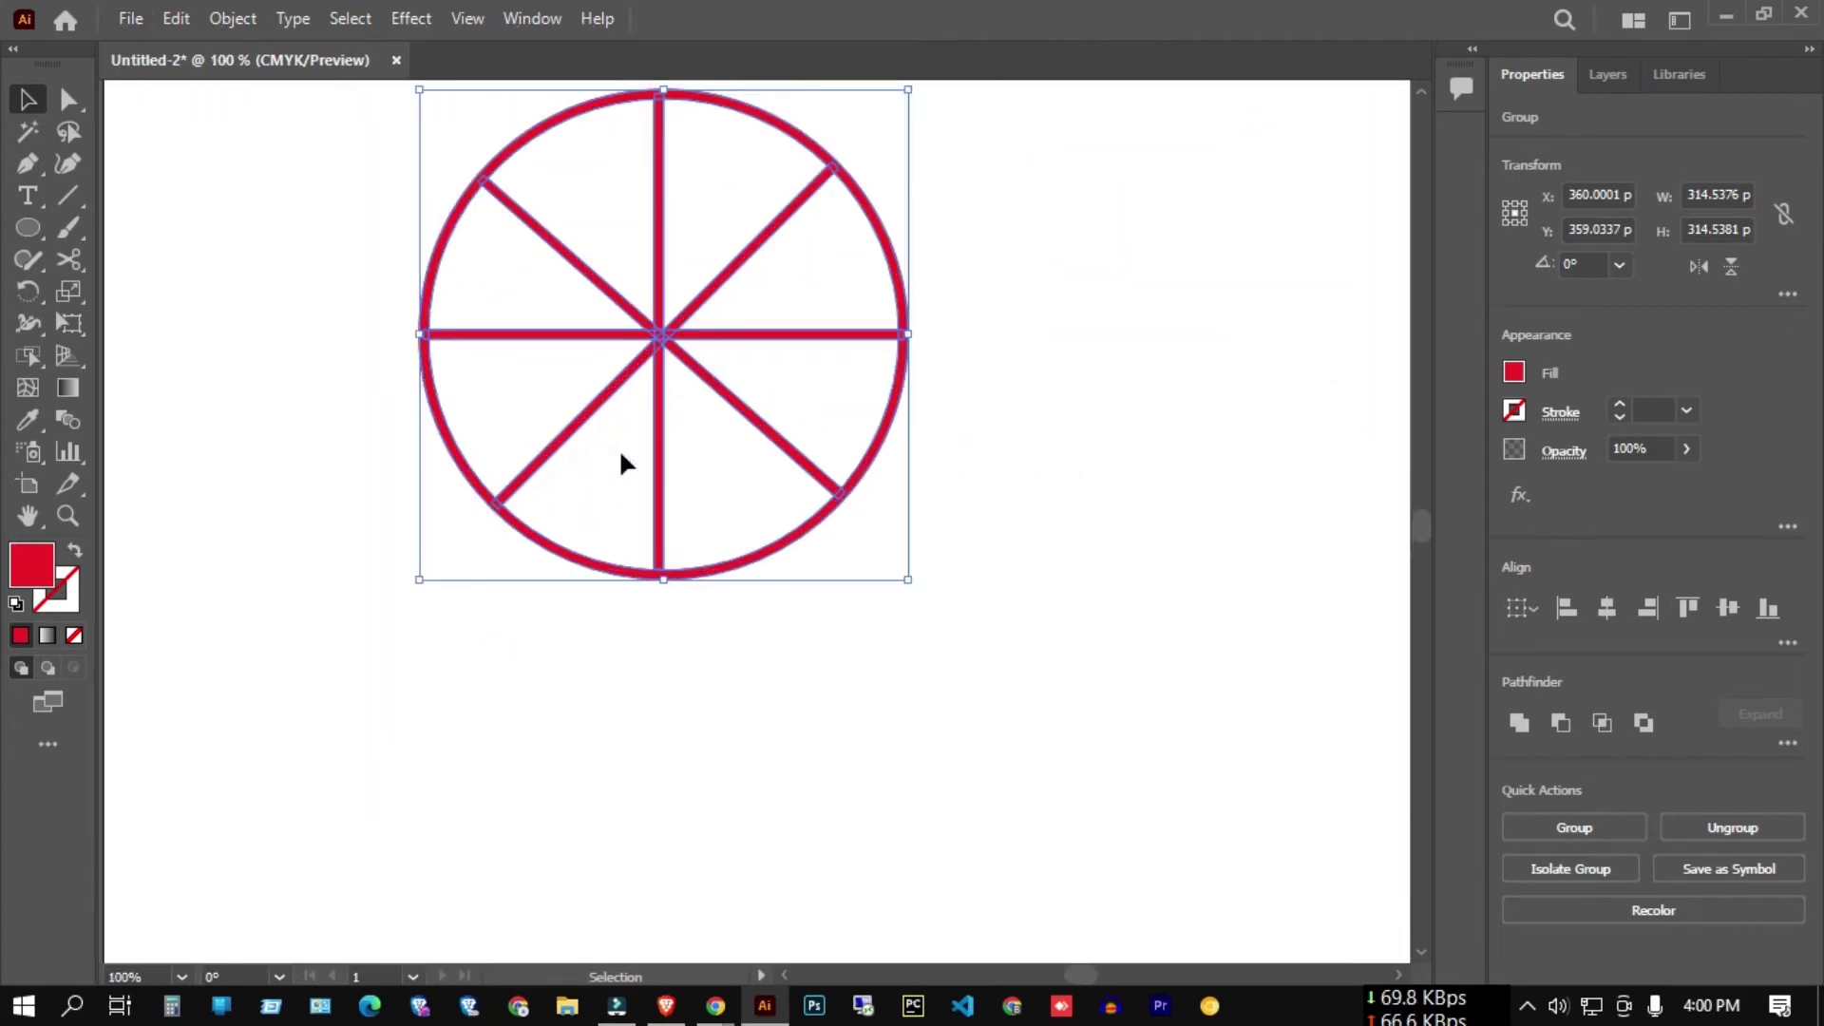
scroll(662, 342, "up", 4, "alt")
scroll(662, 348, "down", 4, "alt")
scroll(1068, 335, "up", 1)
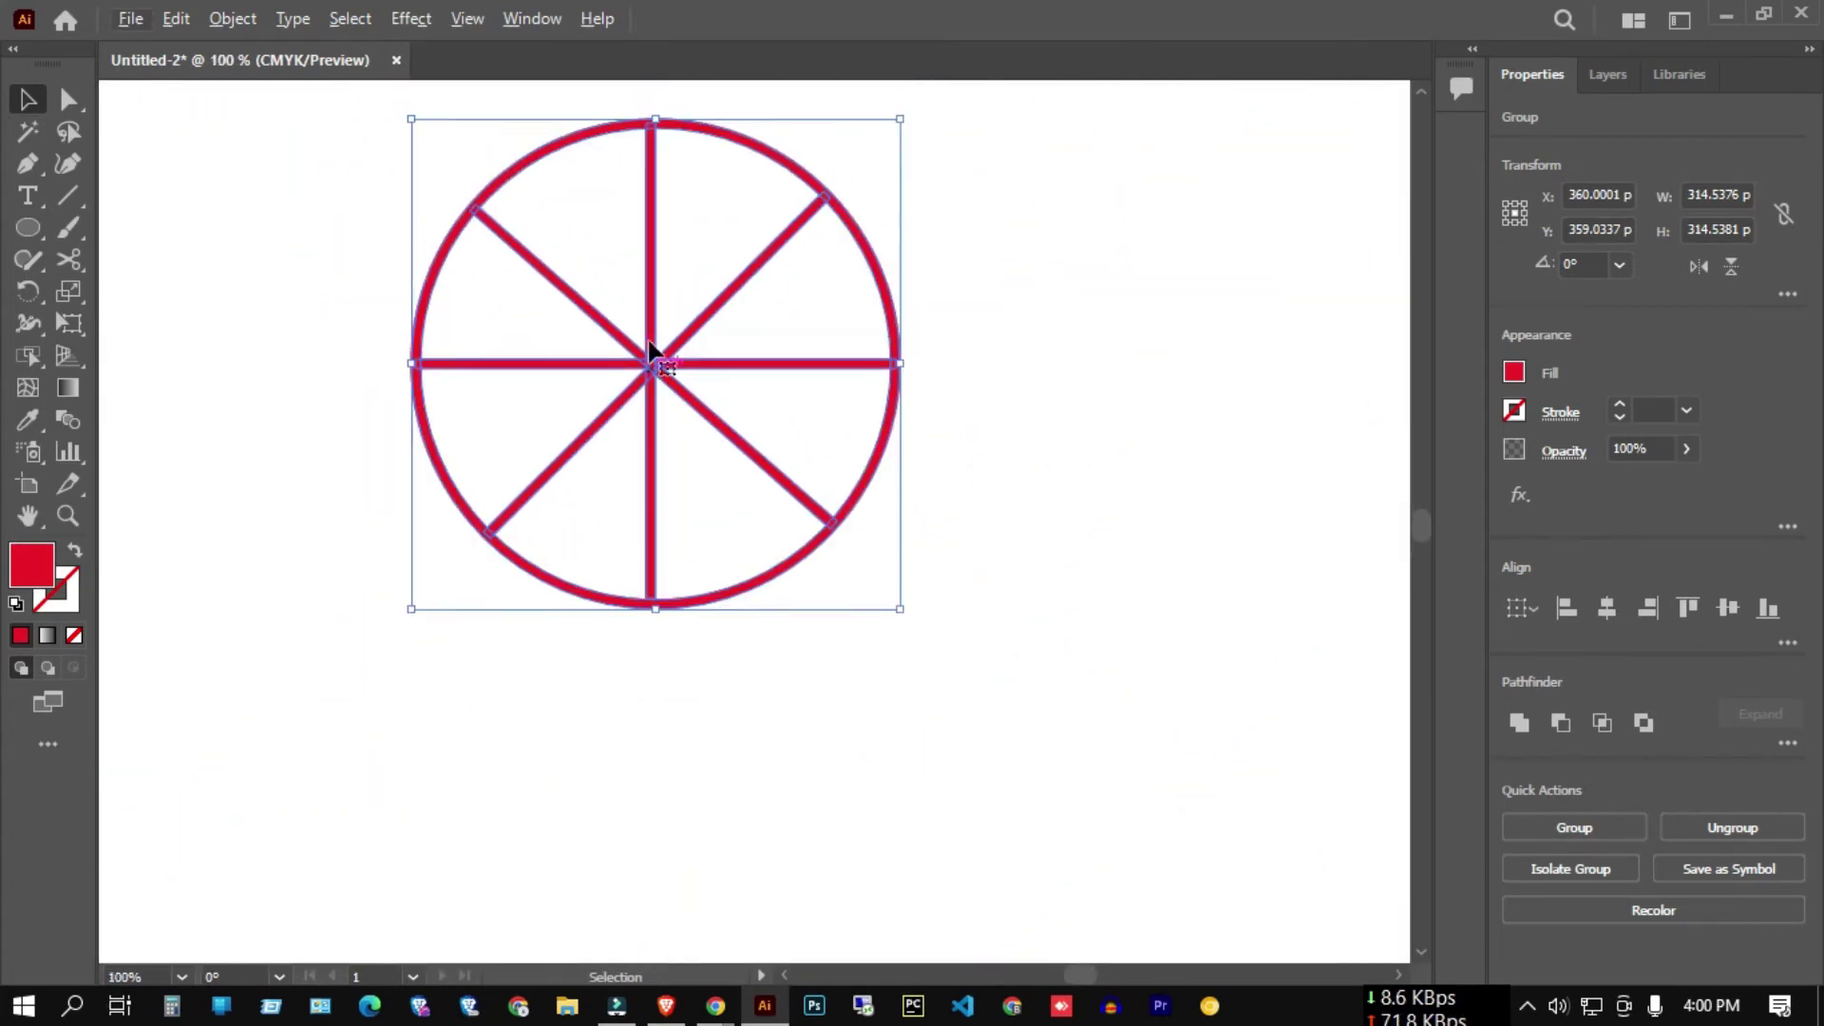
scroll(1067, 334, "up", 2)
- Ungroup the wheel and reselect all of its parts
left_click(244, 281)
left_click_drag(196, 224, 942, 676)
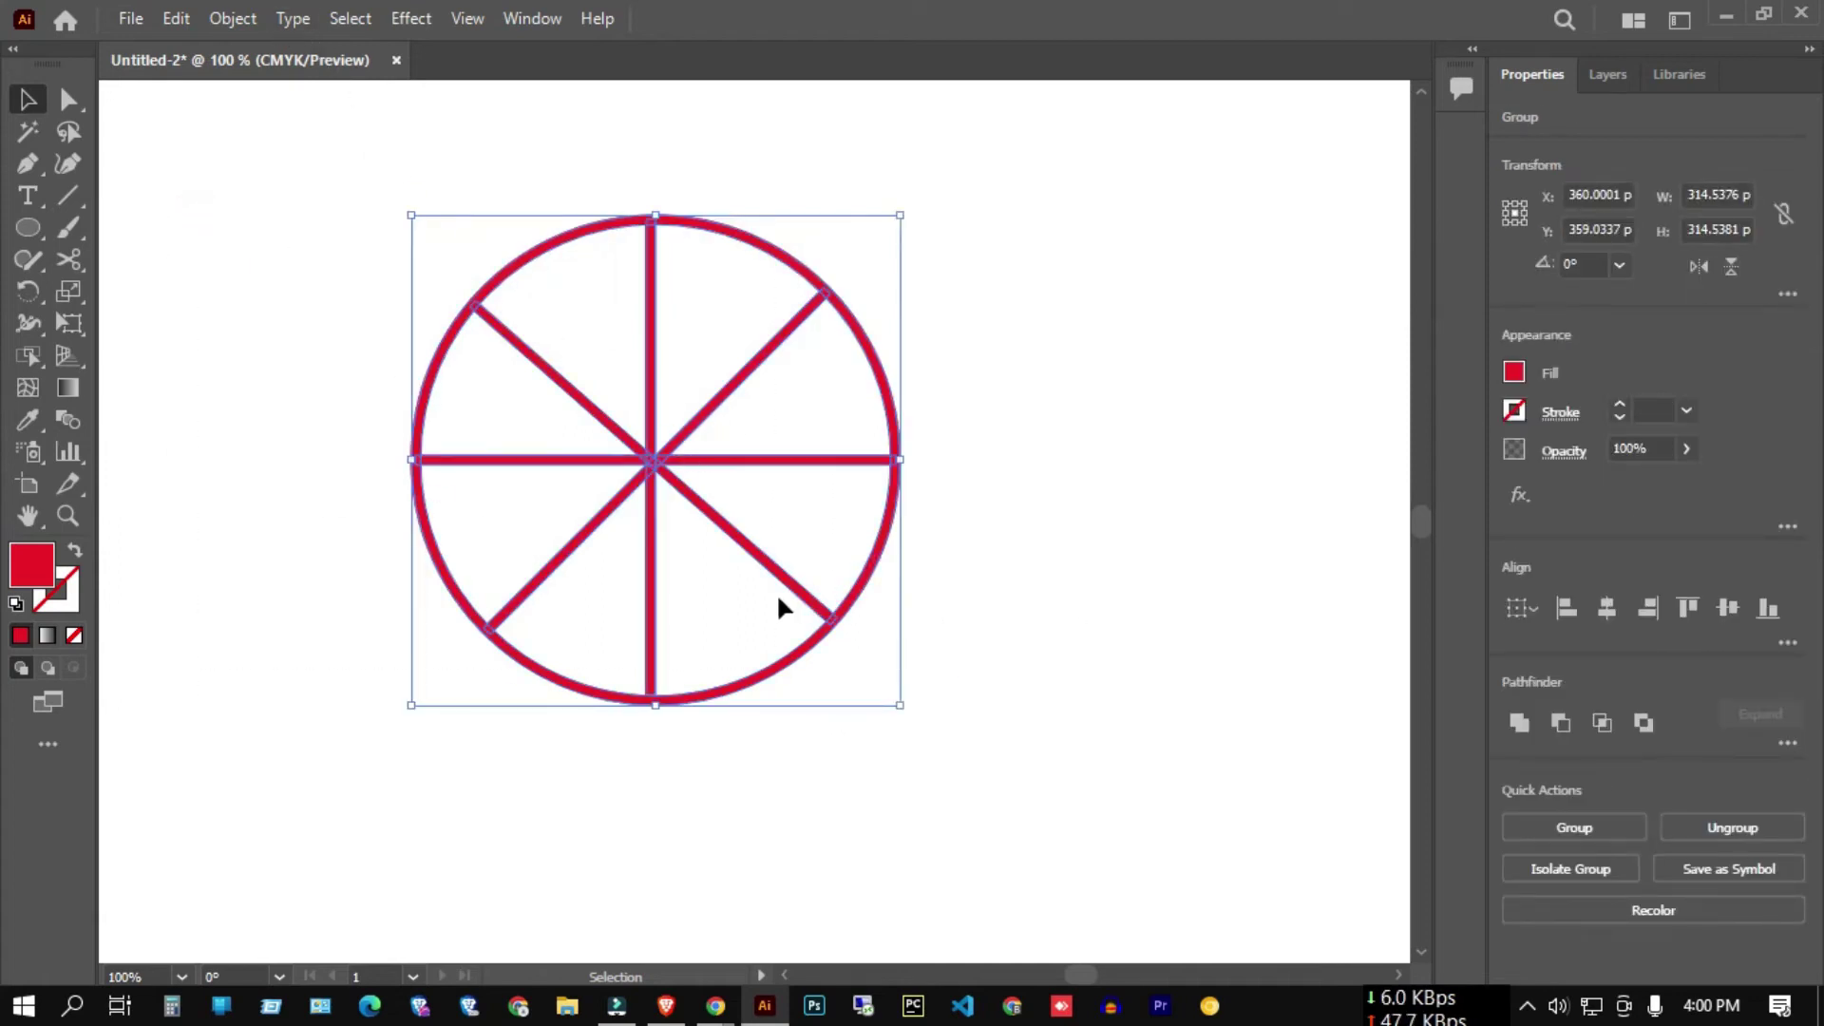
left_click(1729, 825)
left_click(1167, 522)
left_click_drag(307, 275, 832, 562)
right_click(658, 463)
left_click(1131, 635)
left_click_drag(357, 311, 978, 629)
- With the Live Paint Bucket, fill the top-left wedge red, top-right yellow, upper-right red
left_click(20, 324)
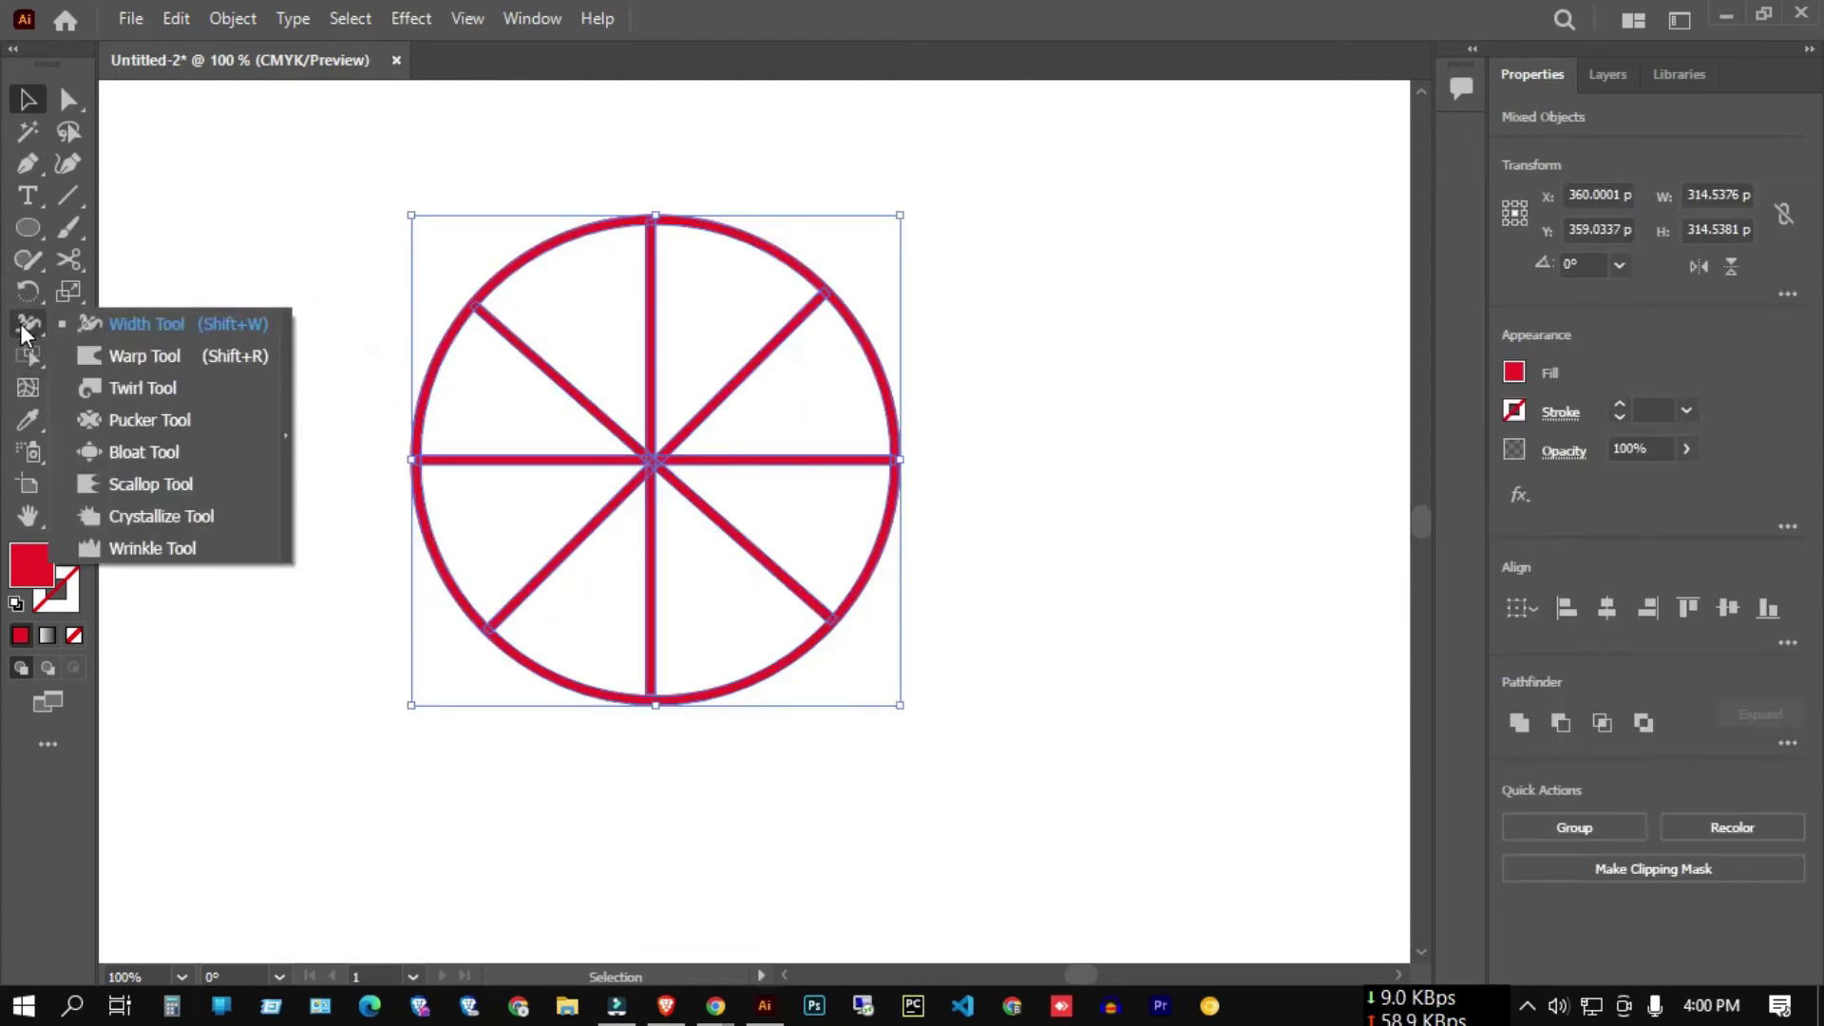
left_click(24, 348)
left_click(138, 388)
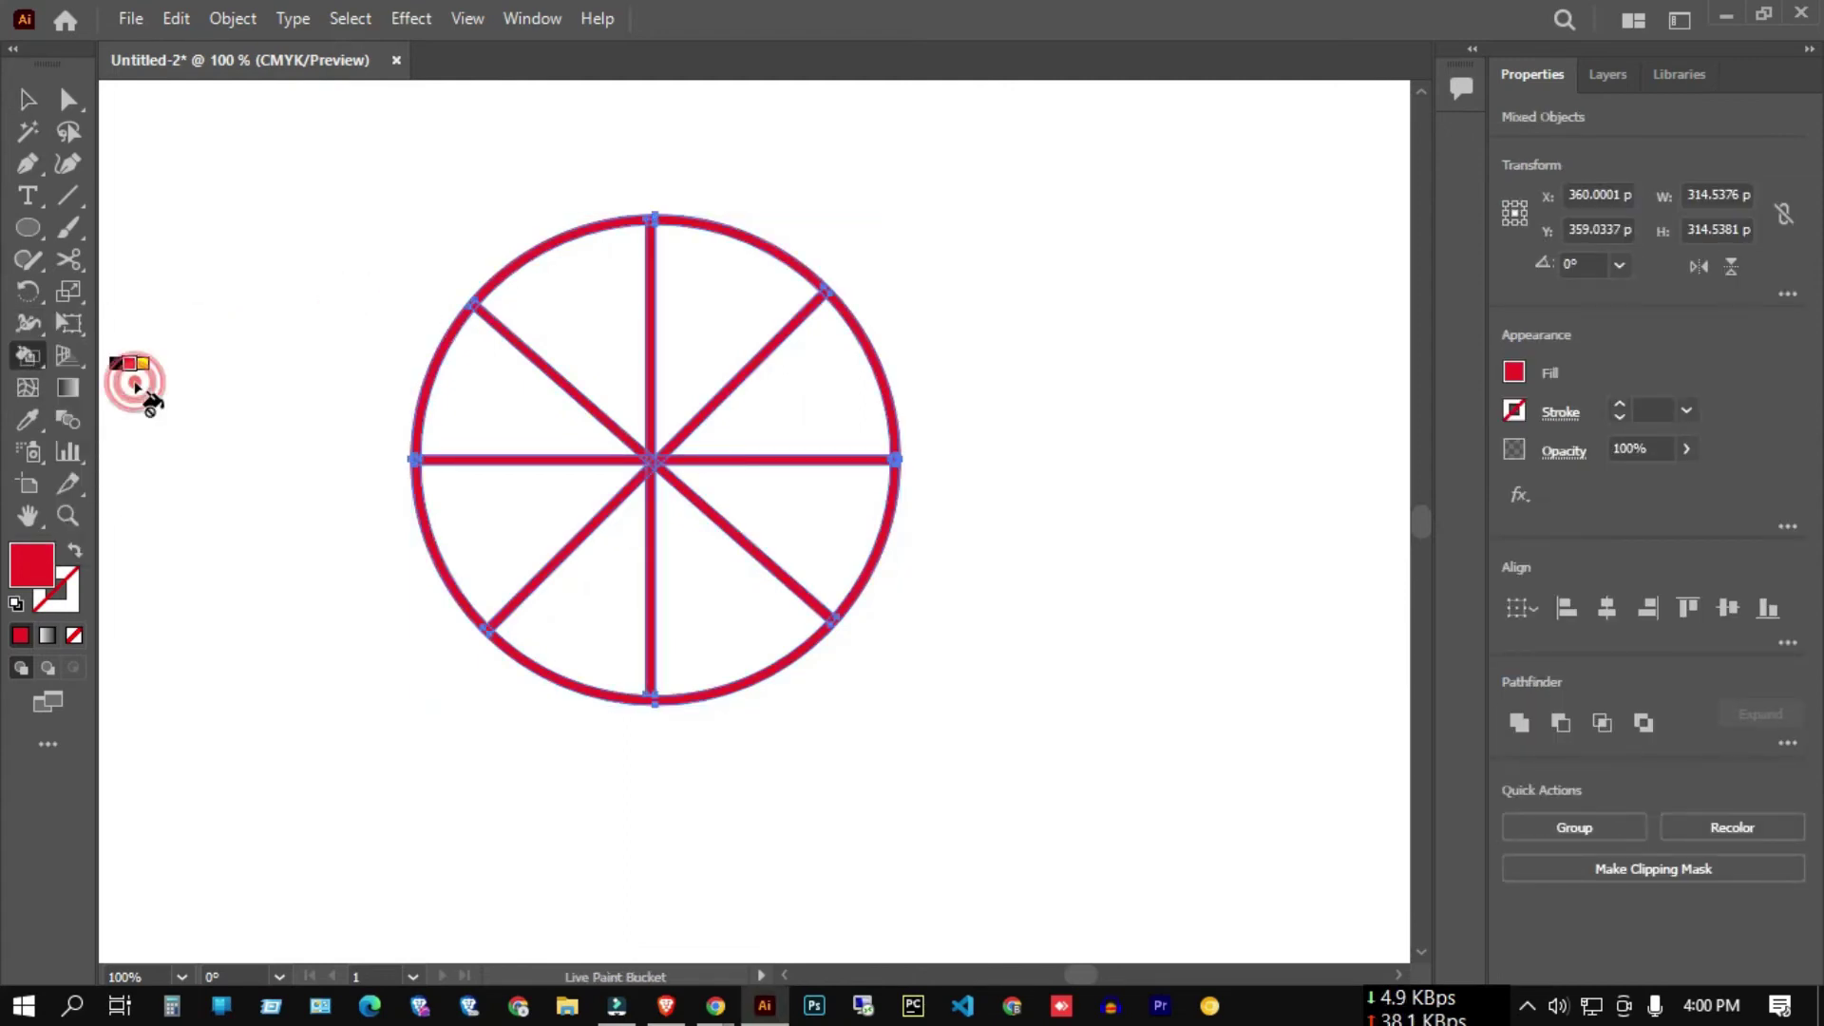
left_click(606, 333)
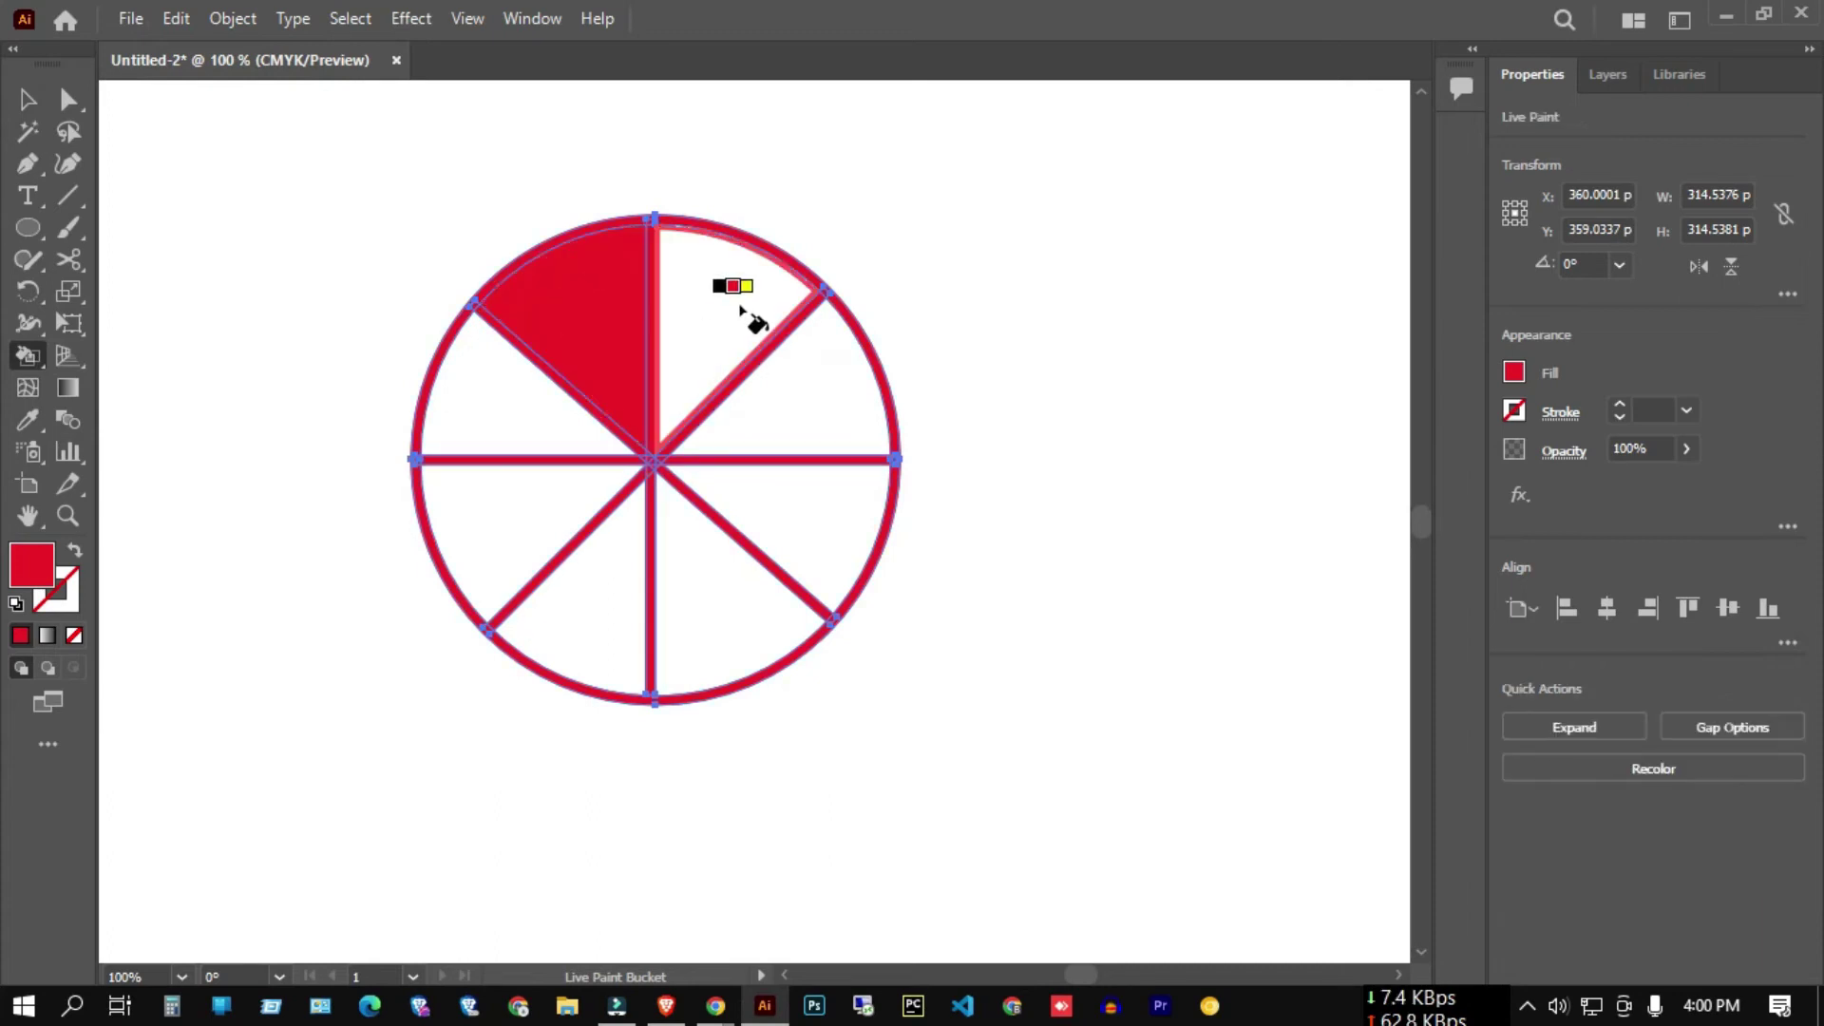
left_click(1514, 372)
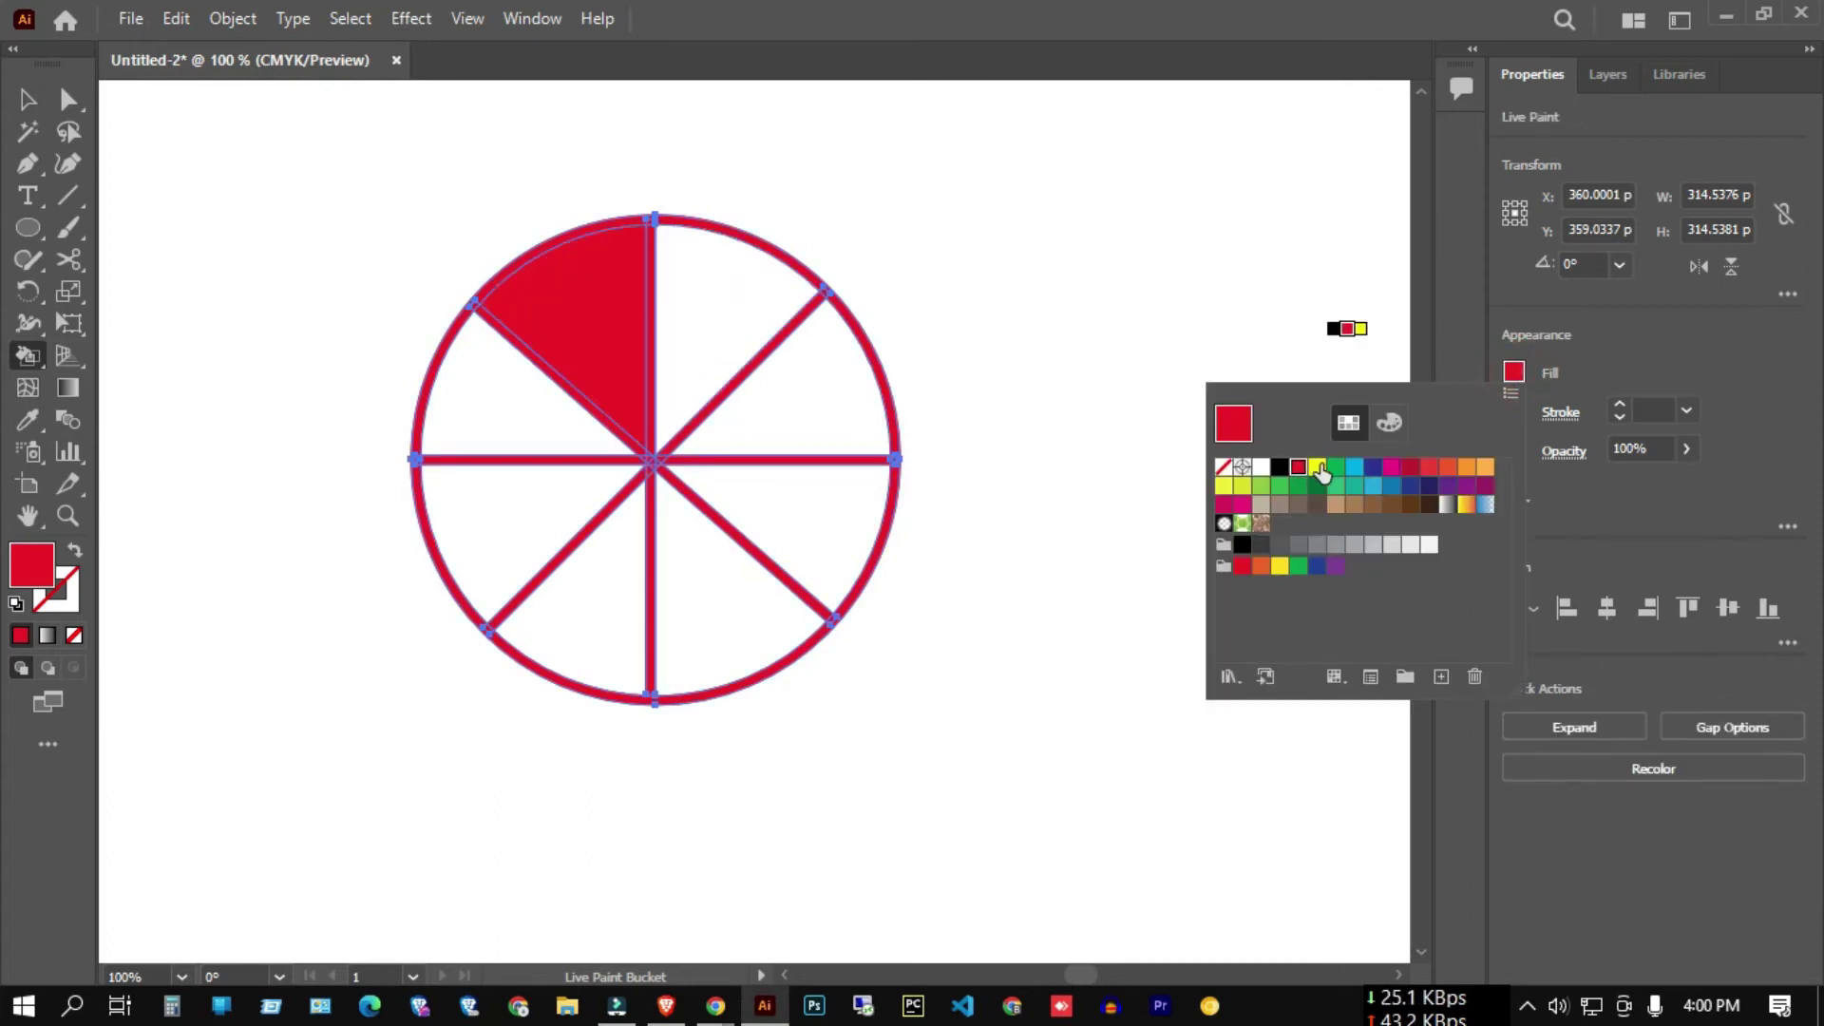
left_click(1318, 466)
left_click(719, 318)
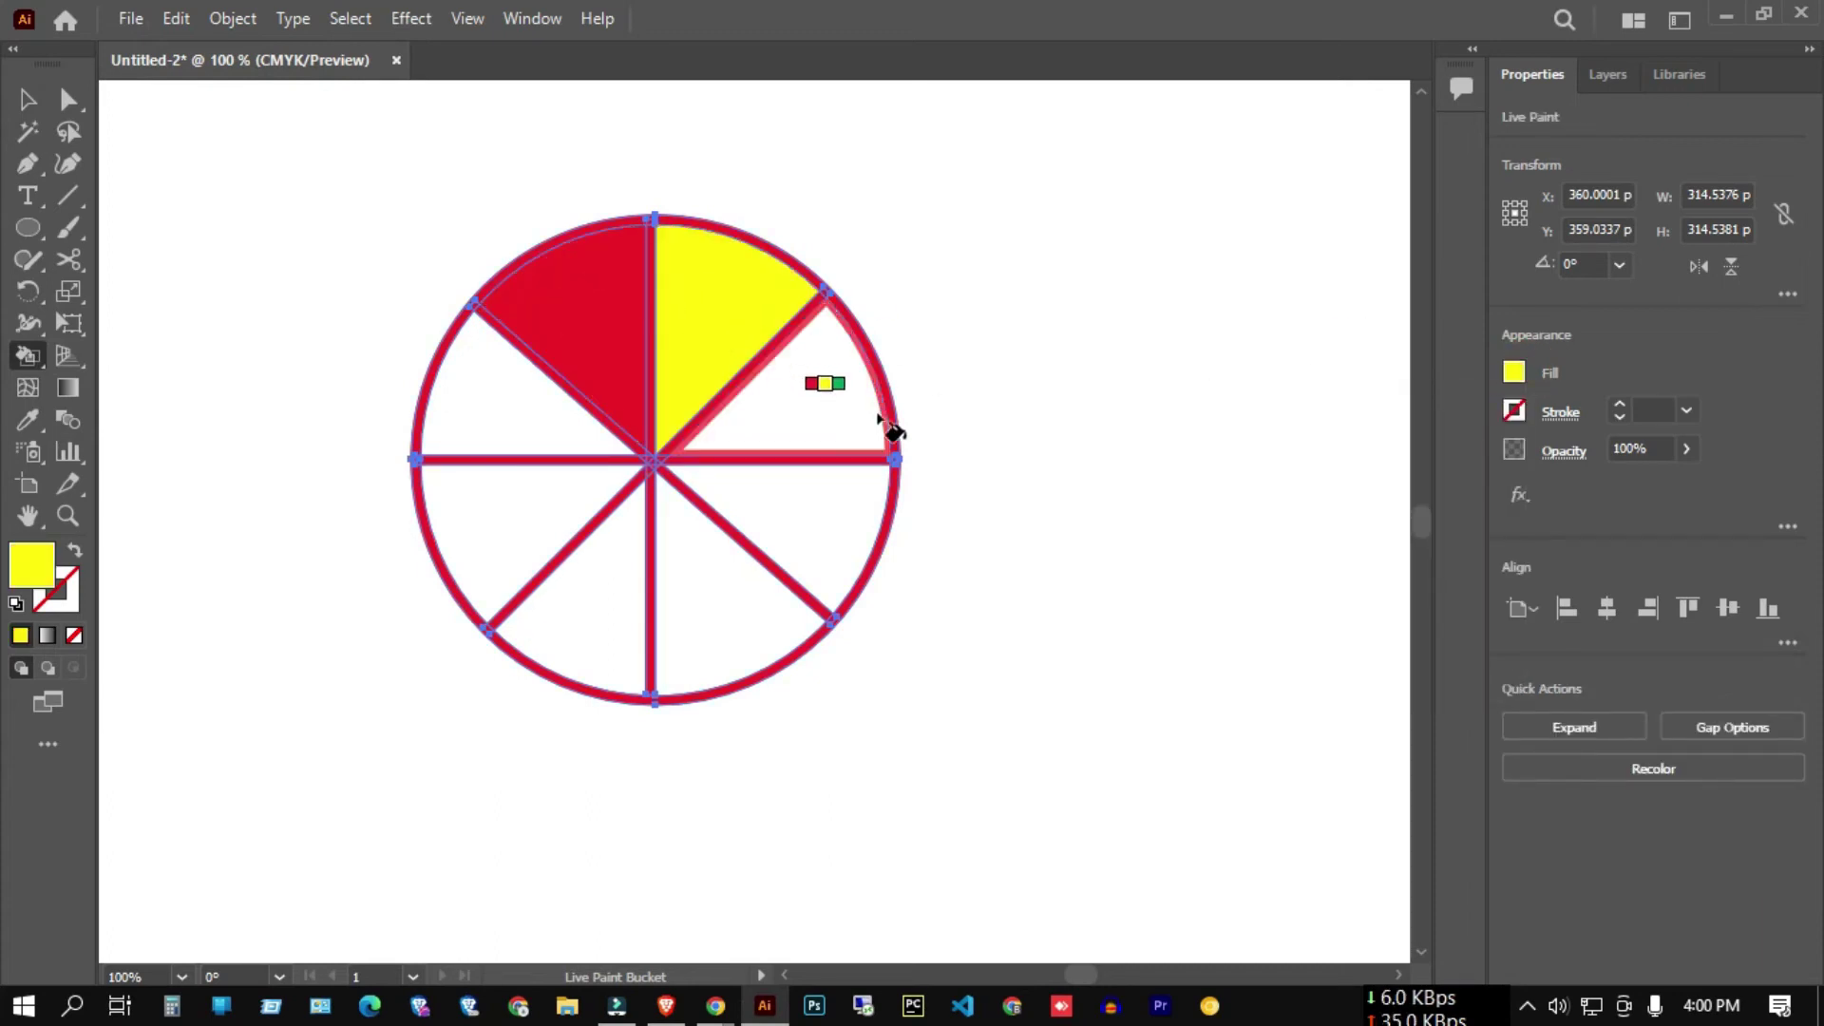
left_click(1513, 372)
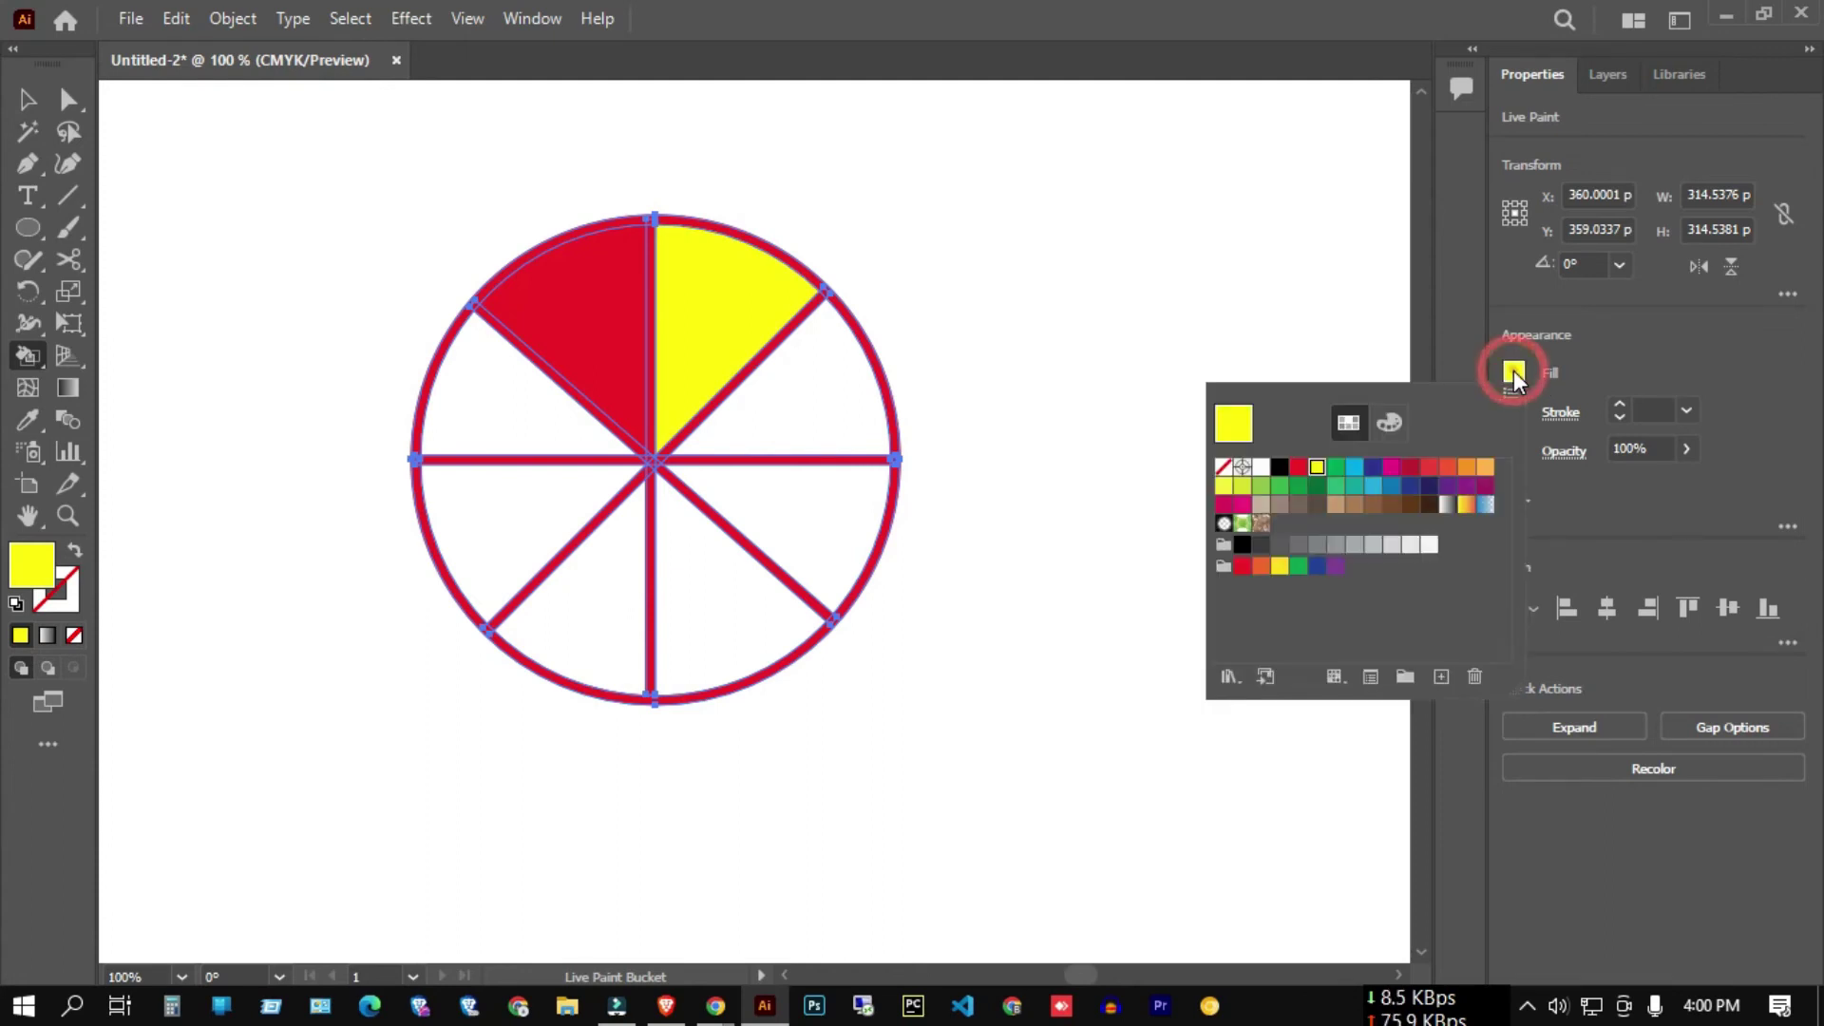
left_click(1428, 466)
left_click(794, 395)
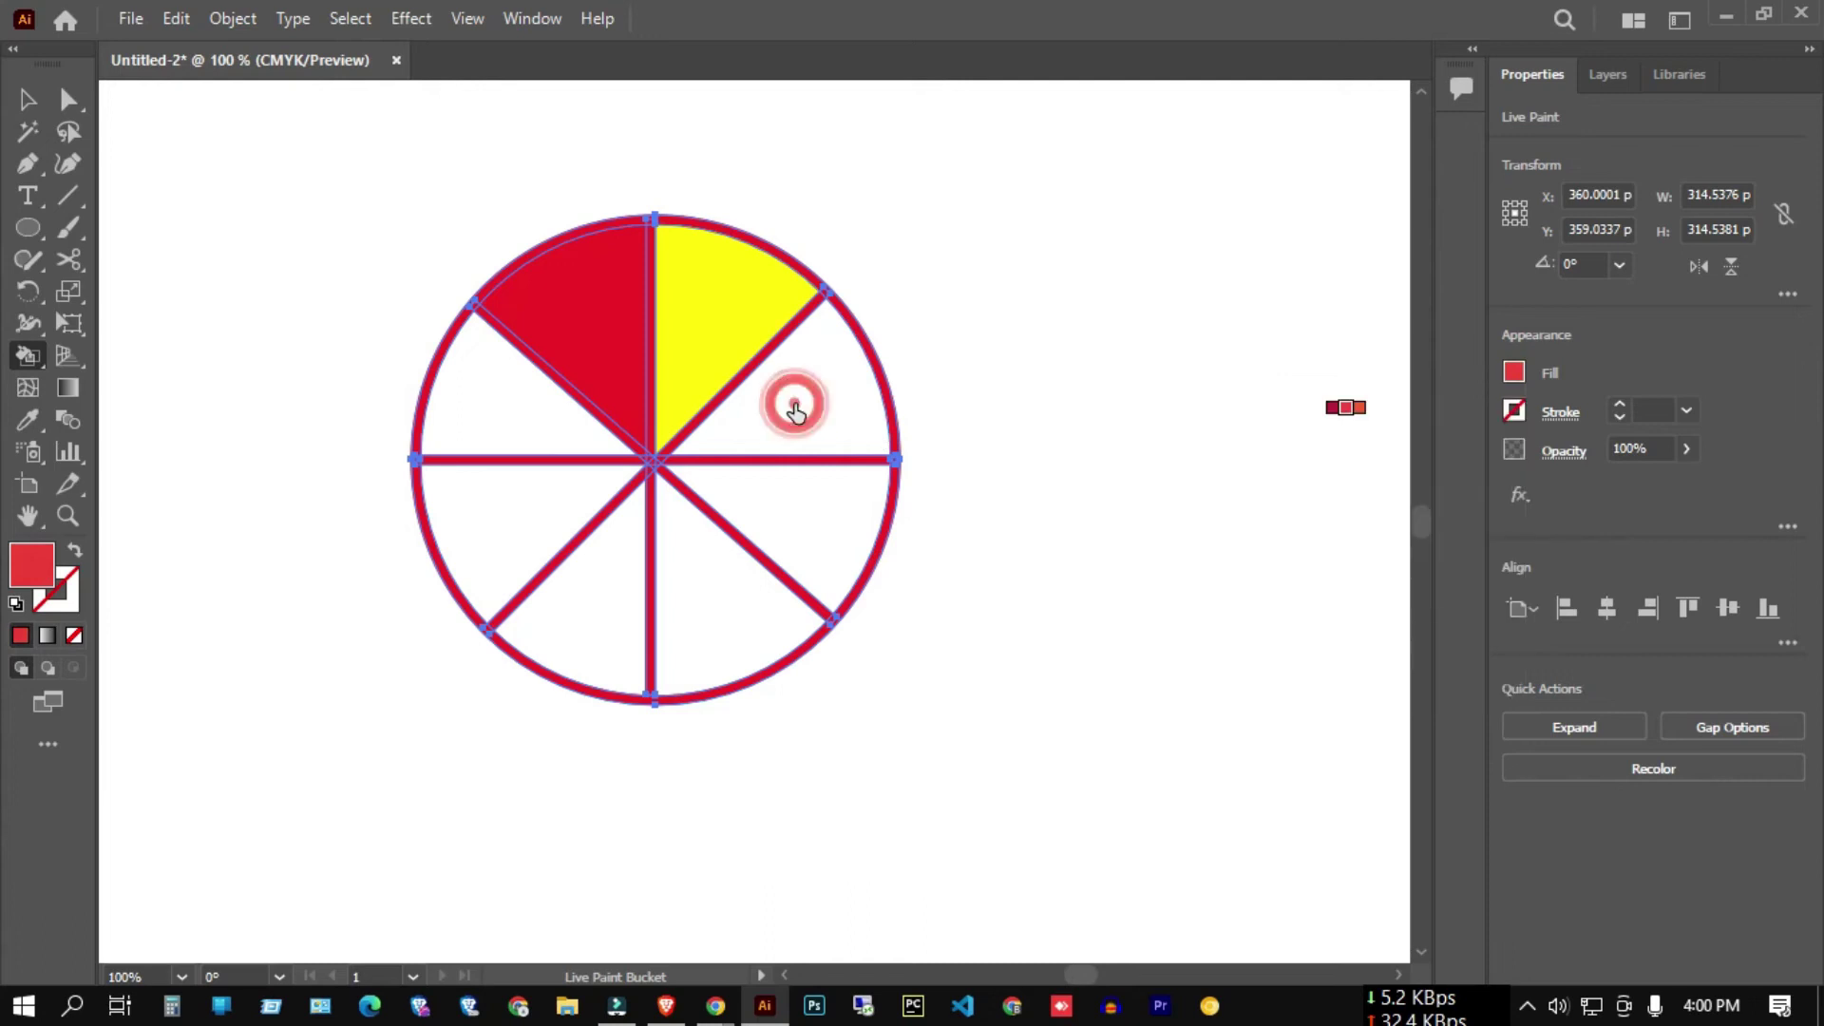
- Paint the lower-right wedge orange and the wedge below it green
left_click(1514, 372)
left_click(1485, 466)
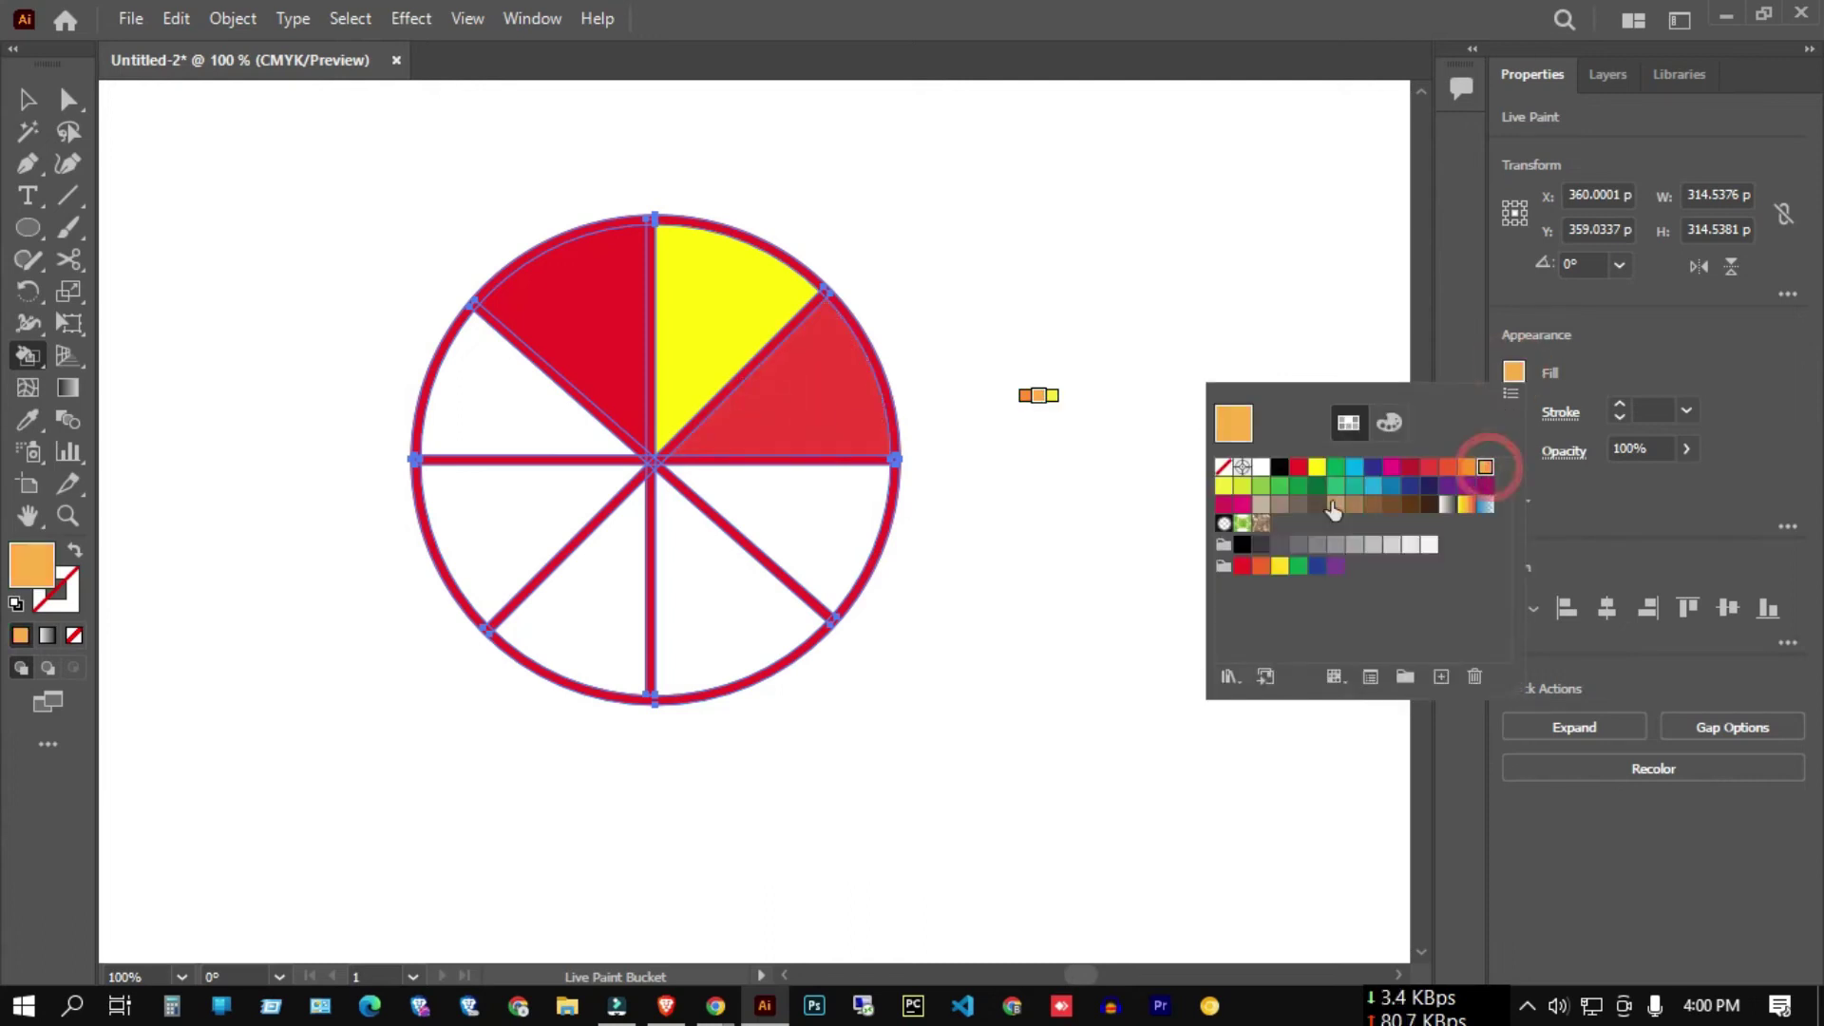
left_click(773, 516)
left_click(850, 515)
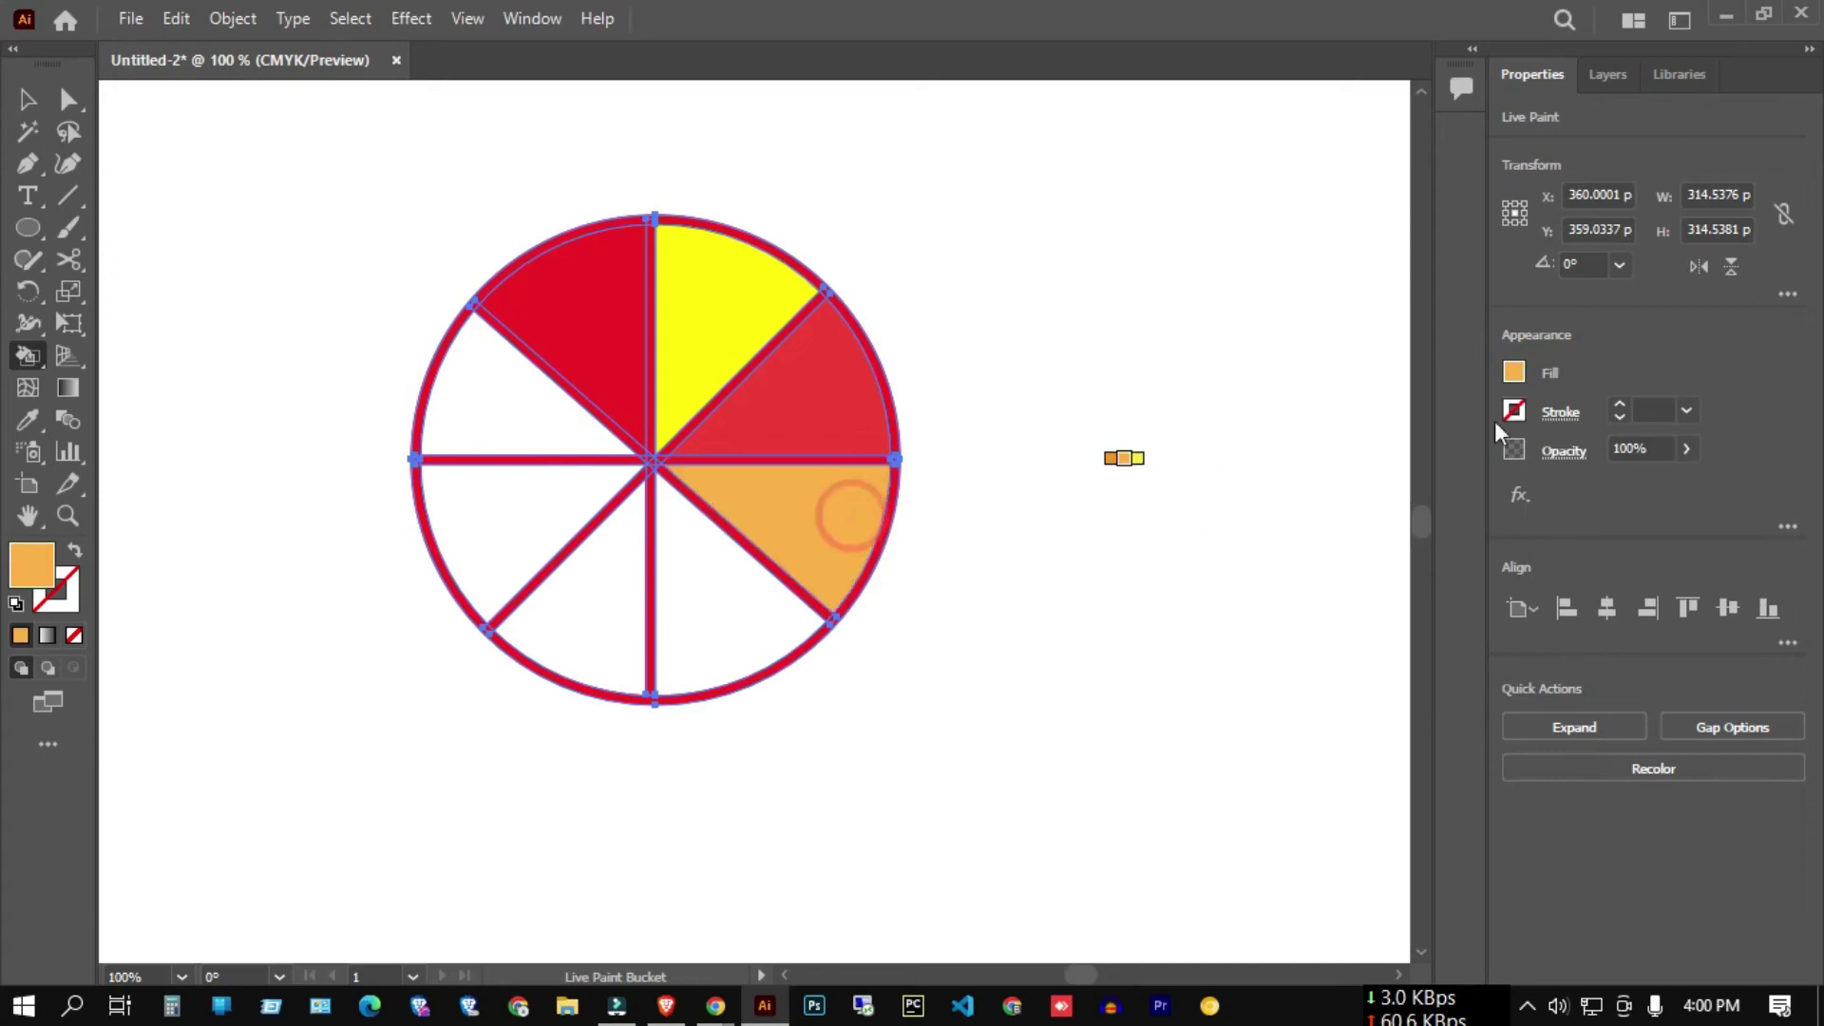
left_click(1514, 372)
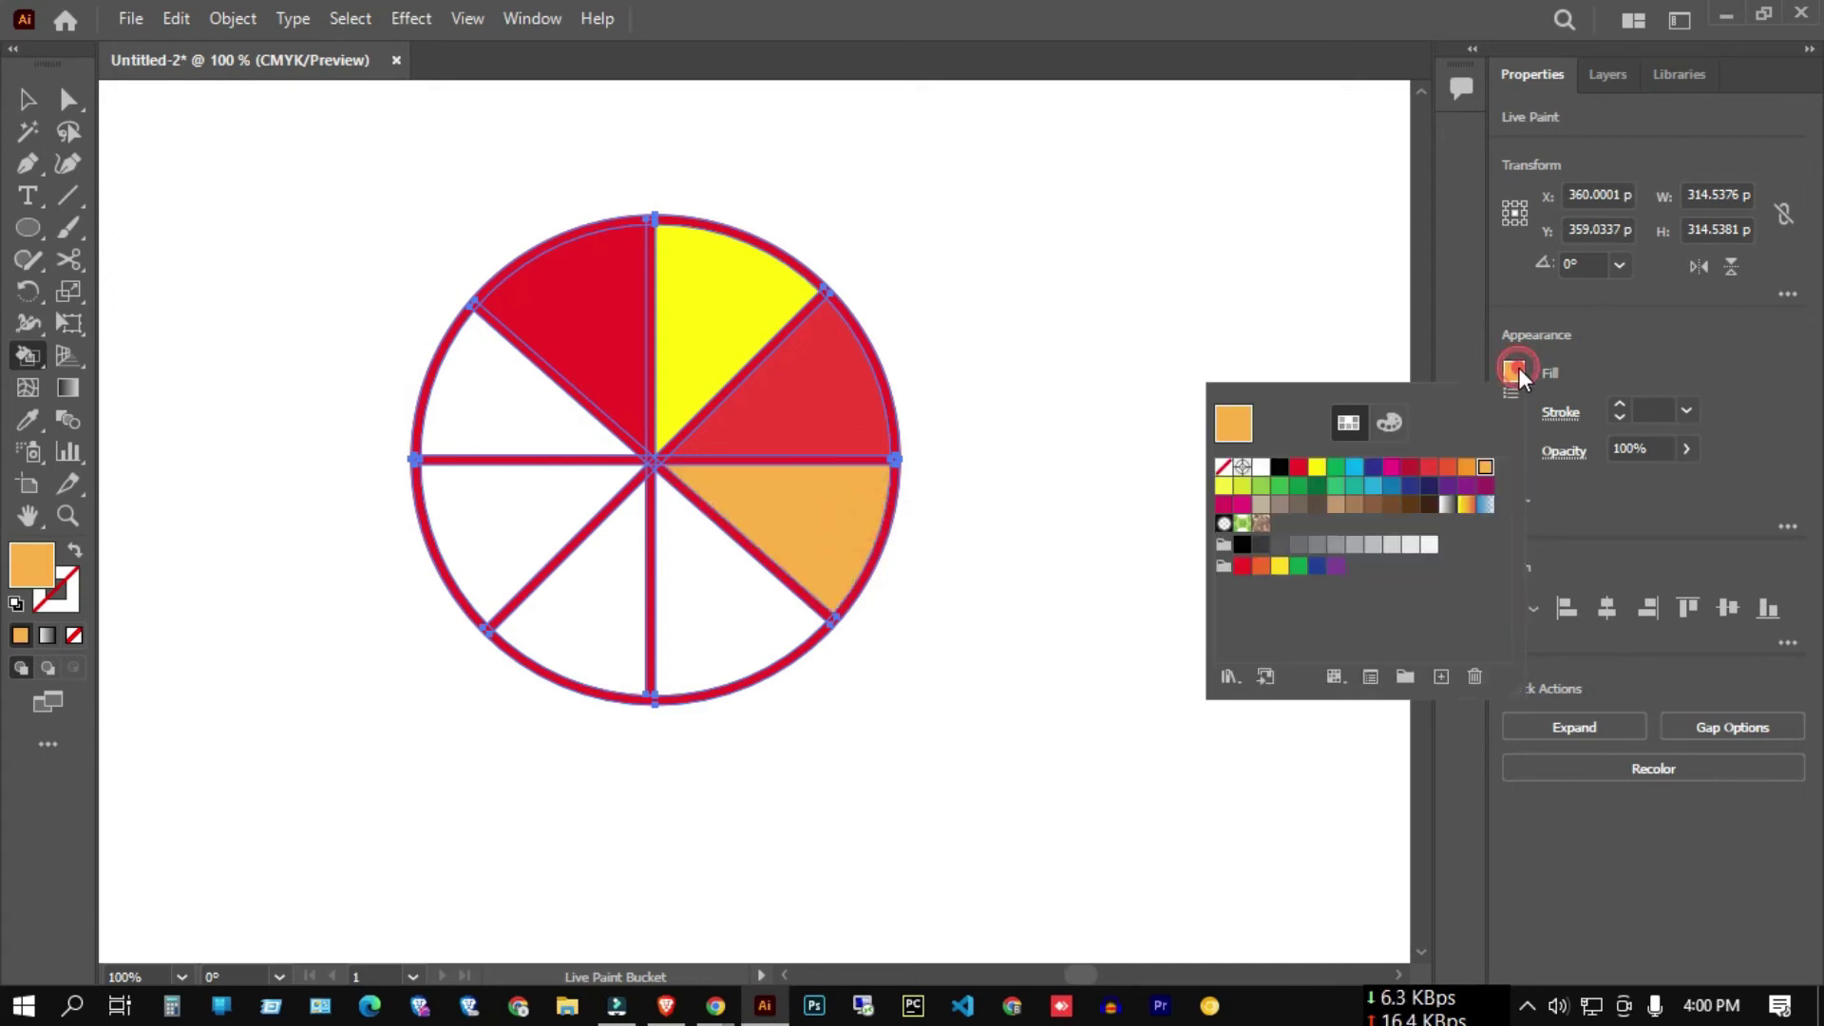
left_click(1298, 567)
left_click(737, 601)
left_click(724, 601)
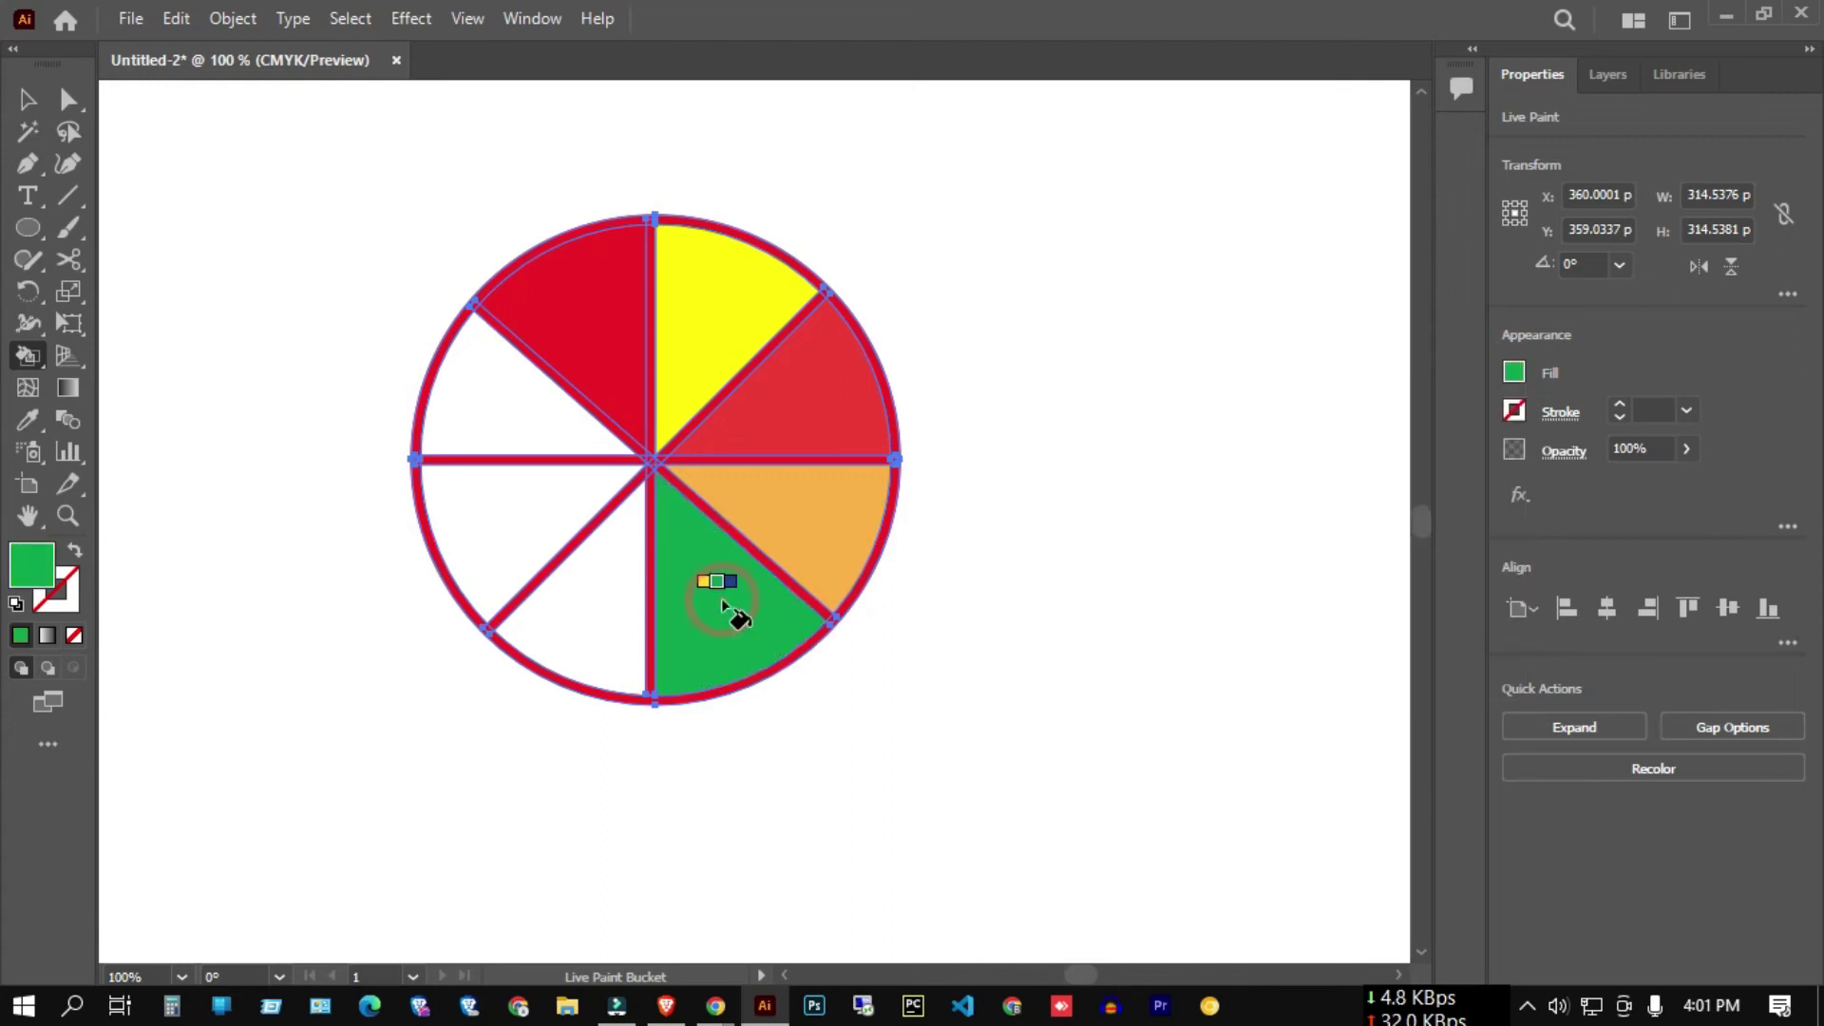
- Paint the bottom-left wedge blue, the lower-left green and the upper-left blue
key("Right")
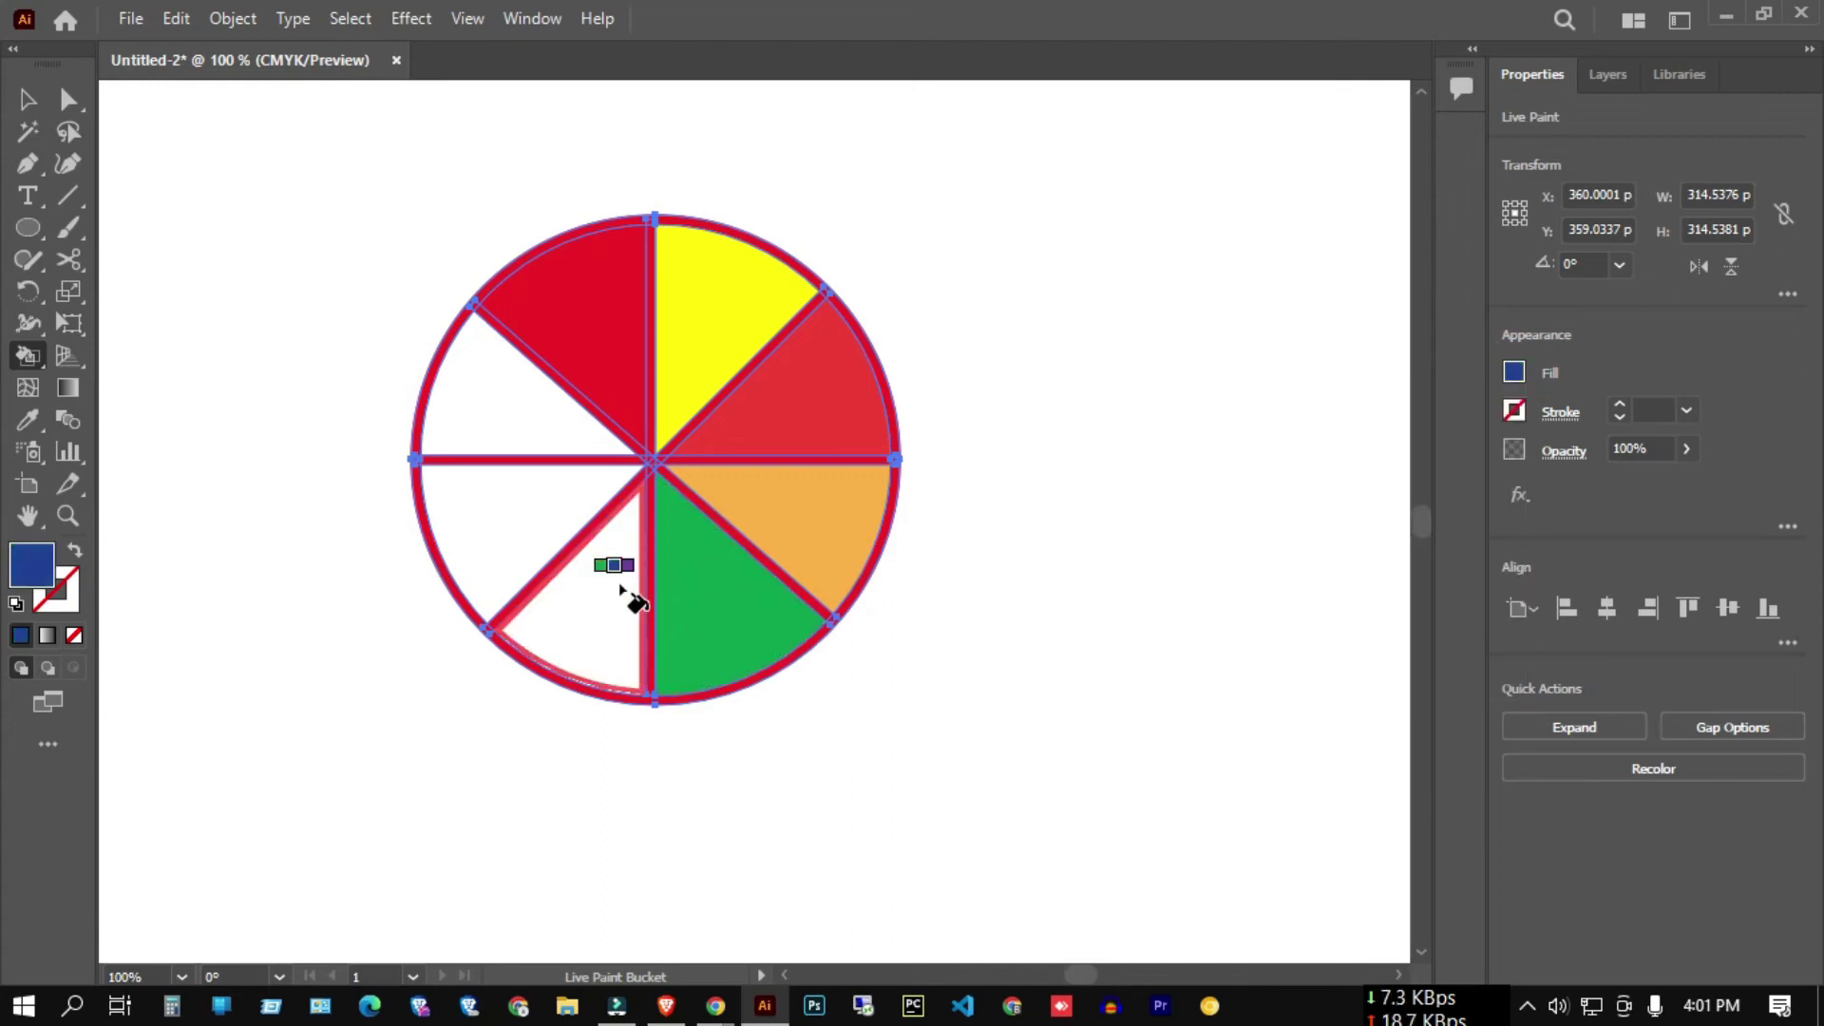
left_click(615, 585)
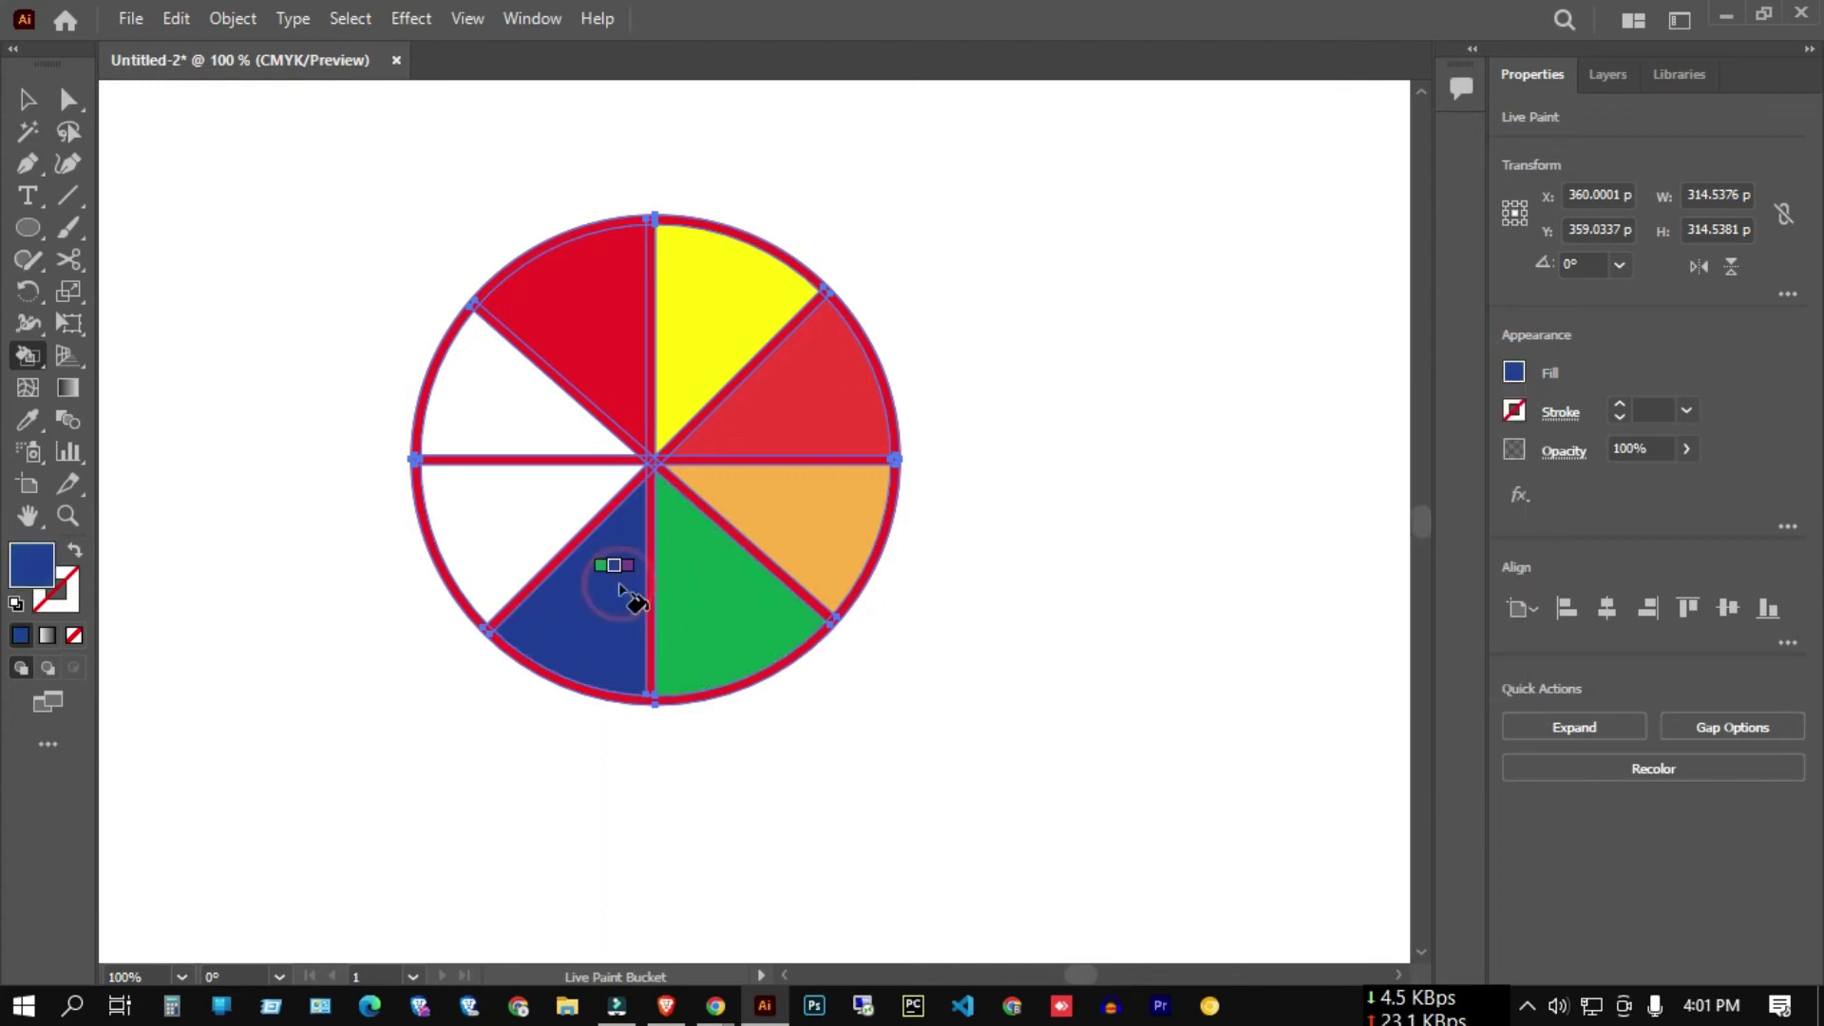
key("Left")
left_click(520, 527)
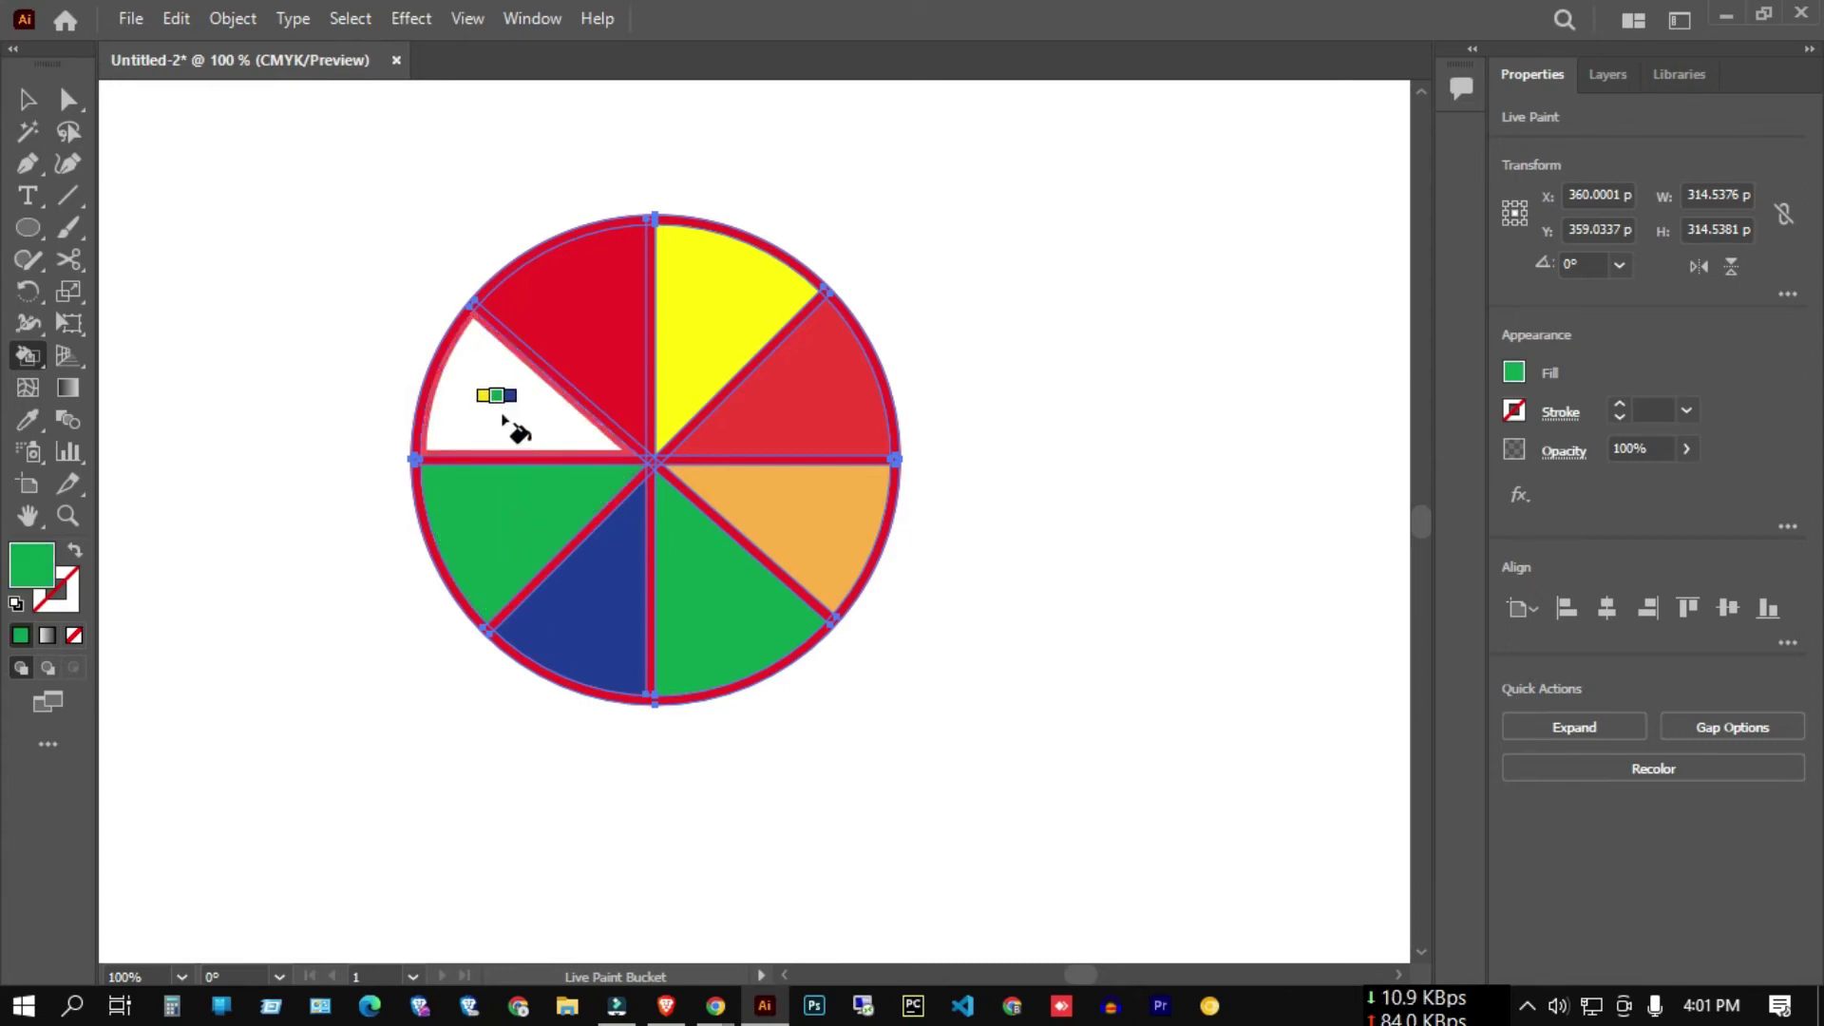
key("Right")
left_click(509, 416)
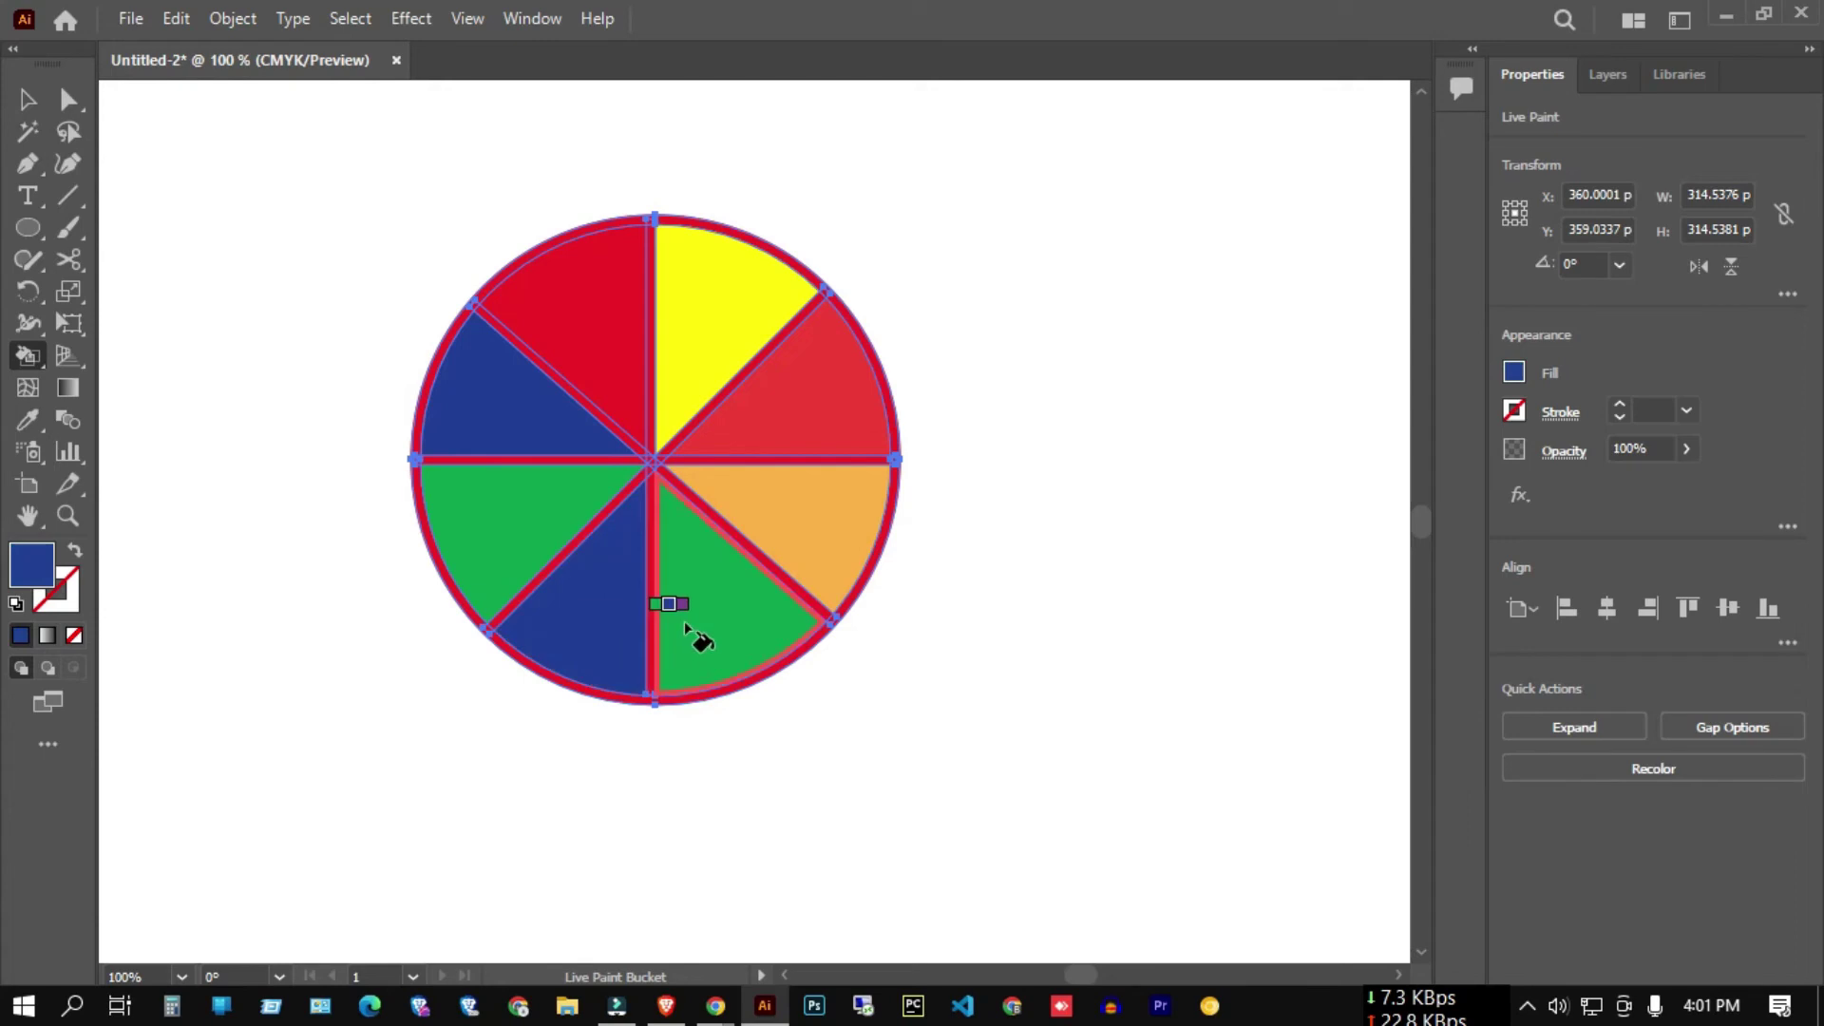
left_click(27, 99)
- Select the painted wheel and expand it into plain shapes via Object > Expand
left_click(429, 162)
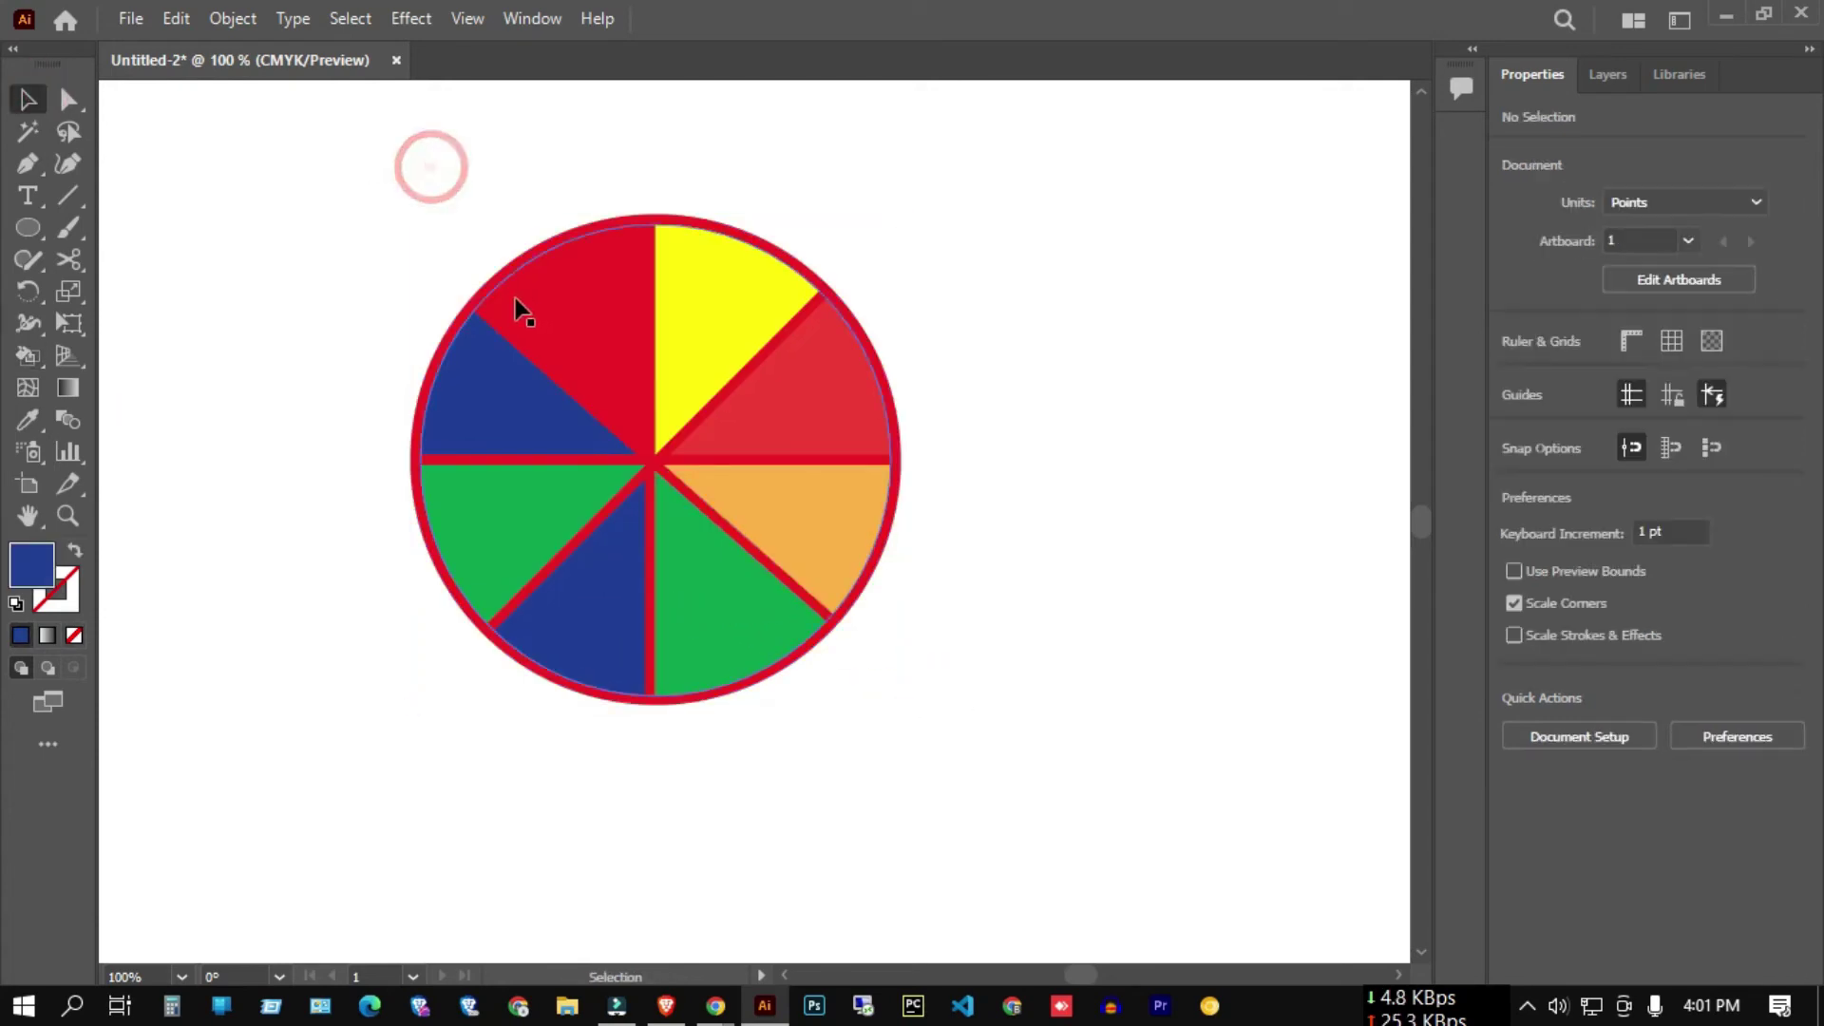
left_click(504, 274)
right_click(506, 268)
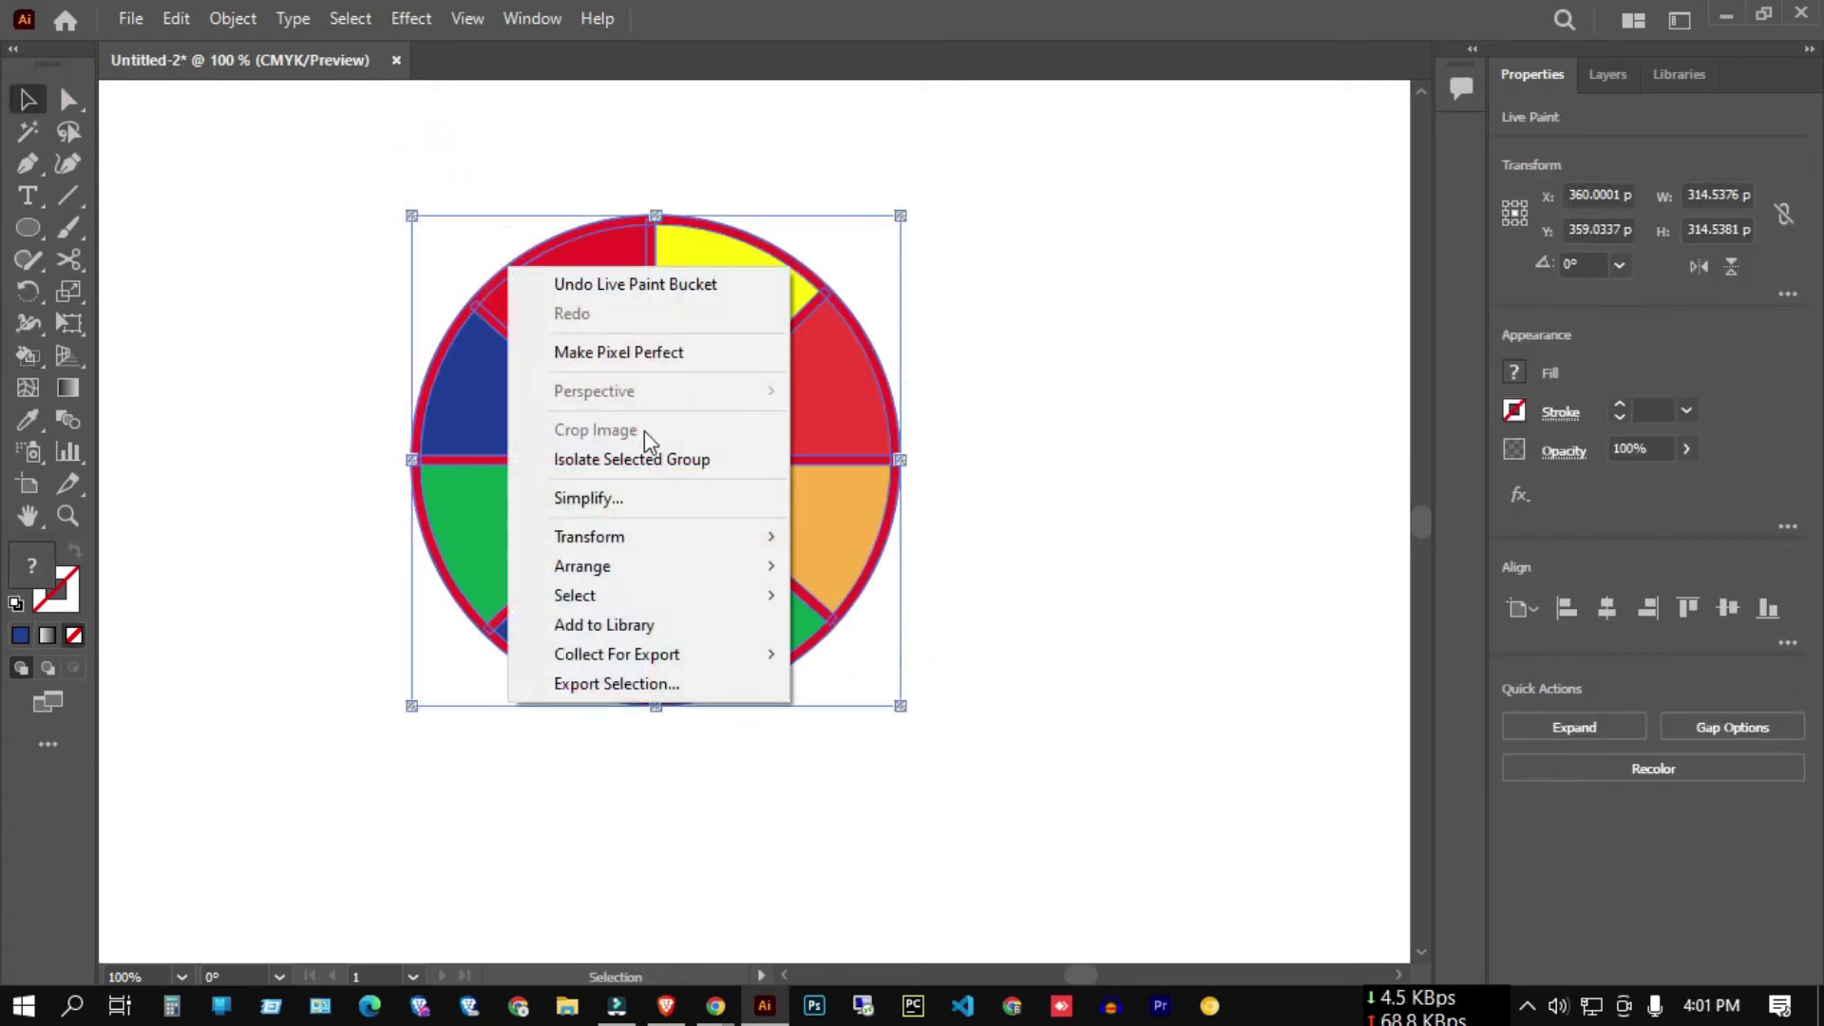
left_click(1035, 453)
left_click(301, 189)
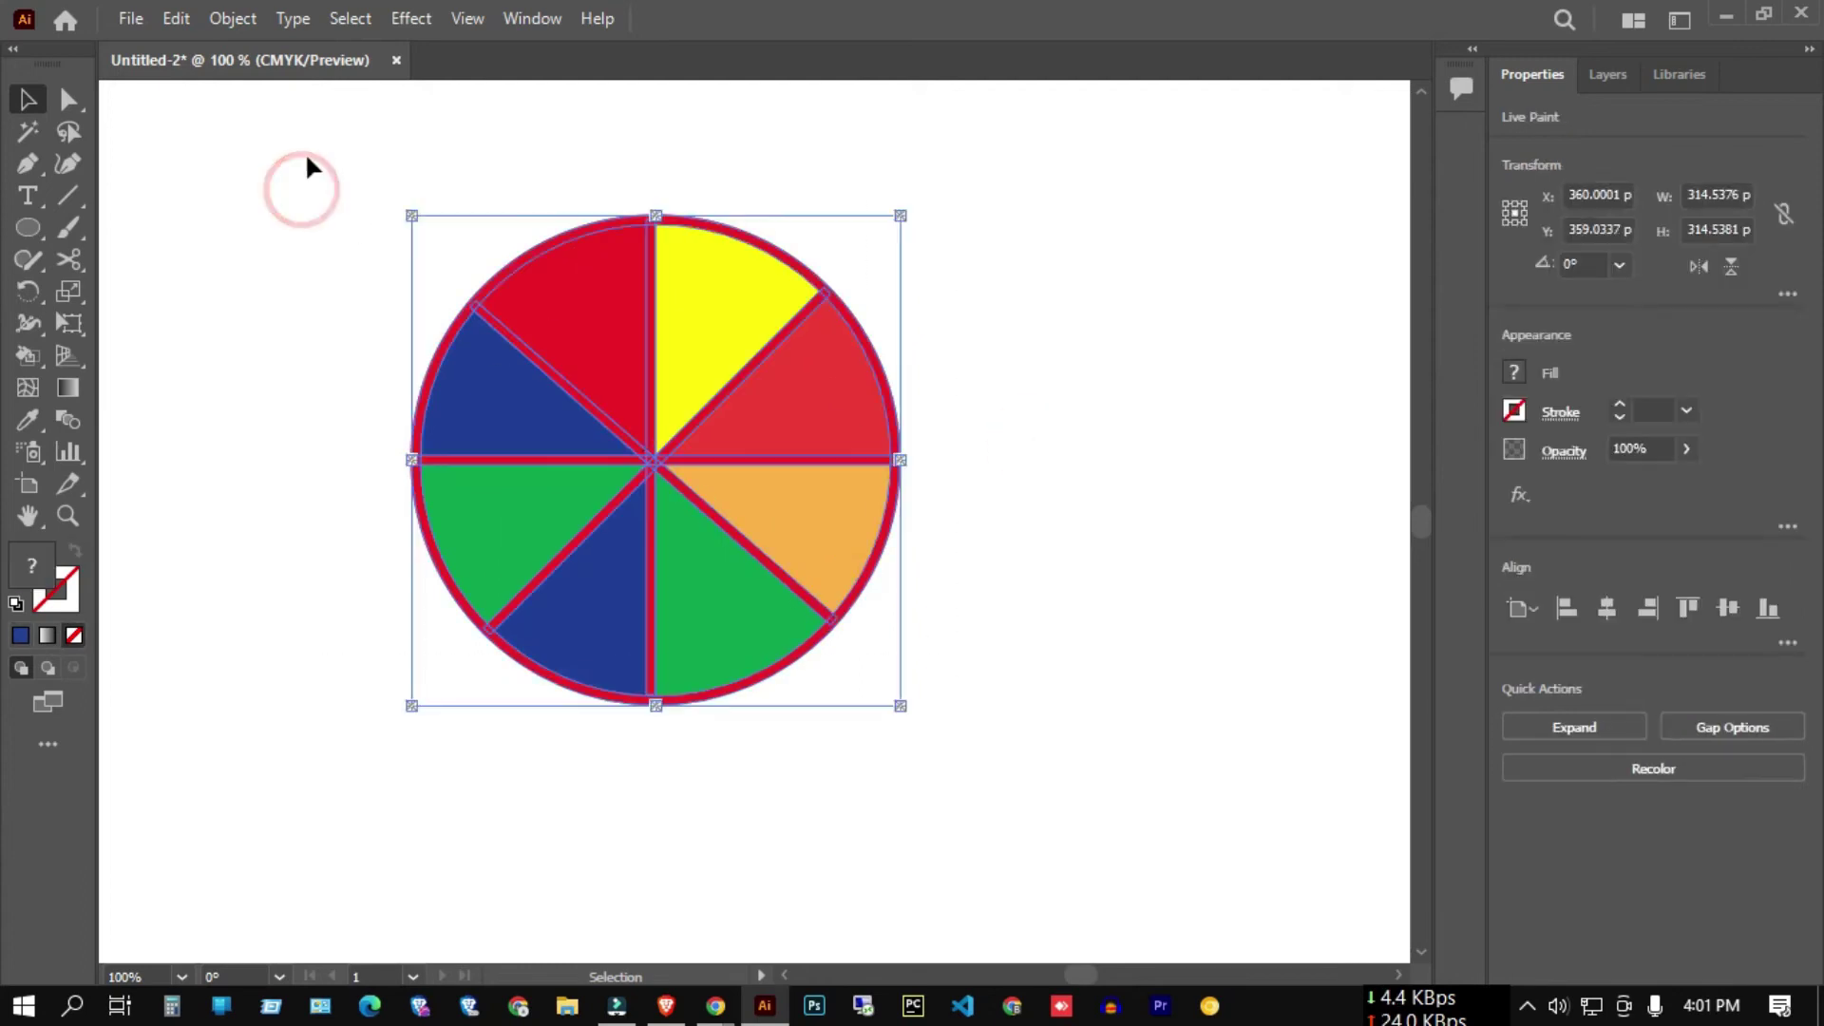
left_click(247, 13)
left_click(356, 322)
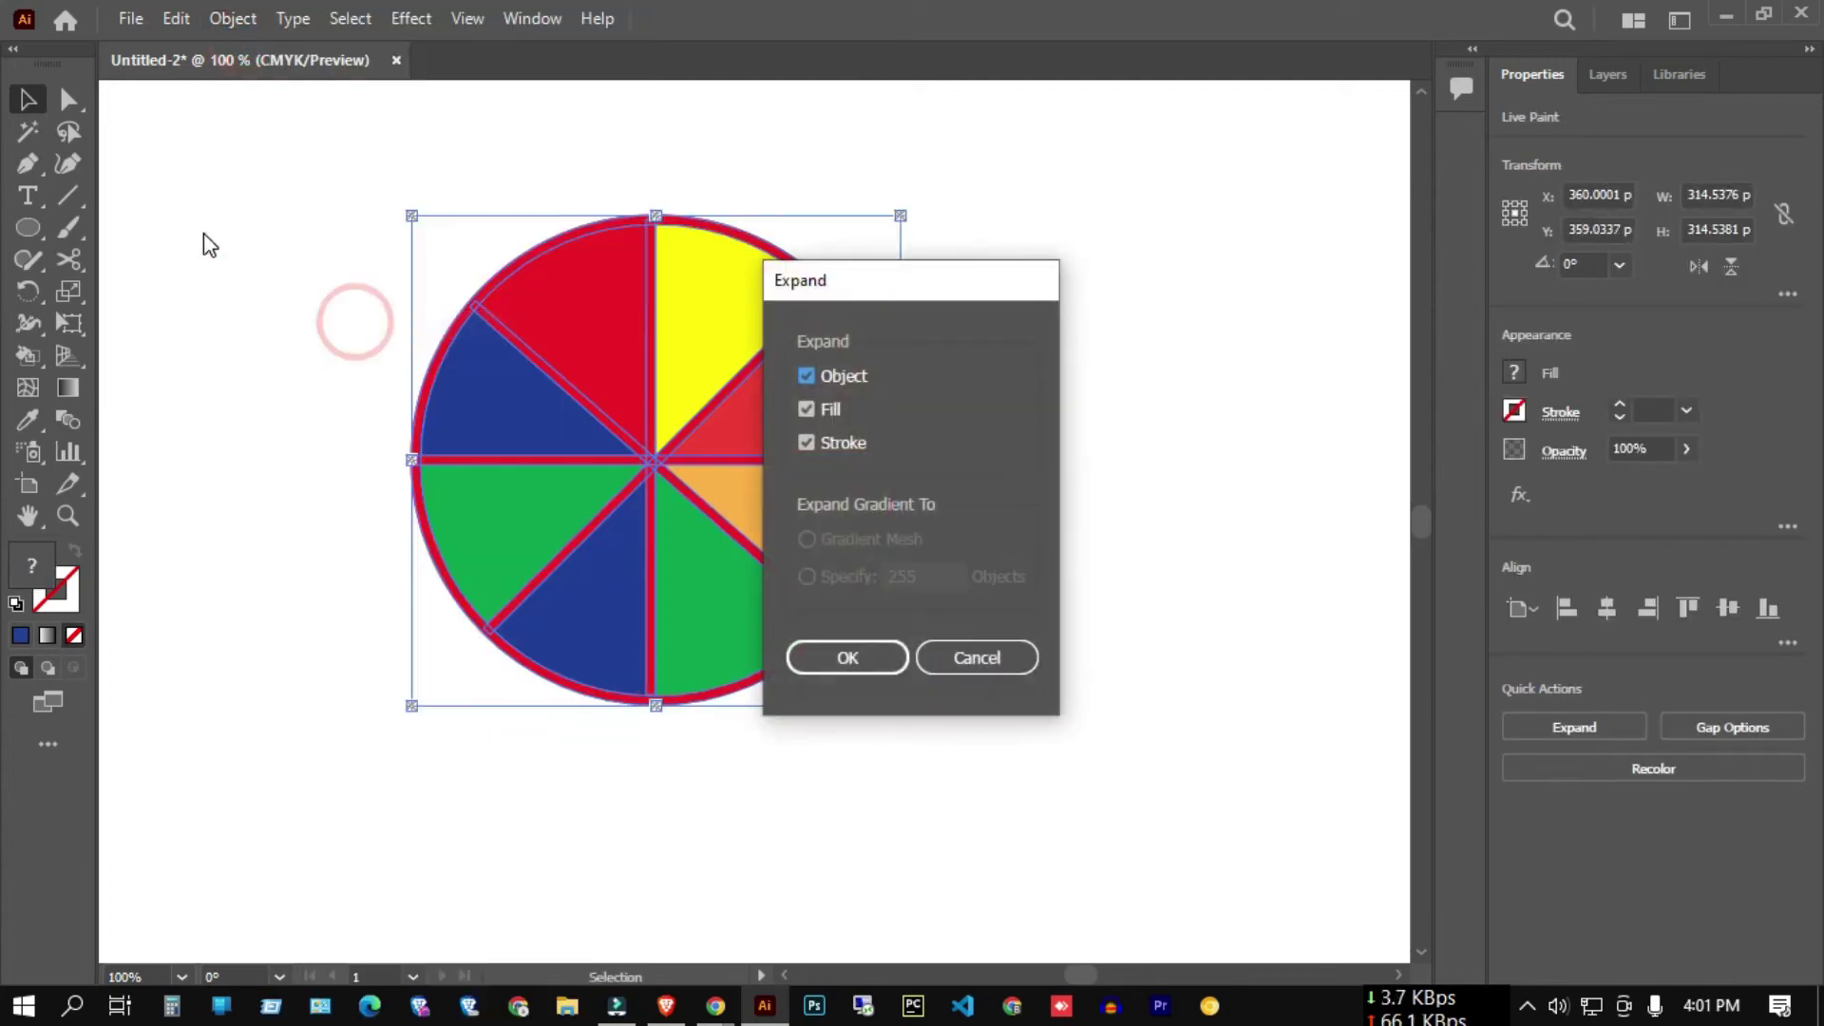
left_click(840, 651)
- Ungroup the expanded wheel into separate pieces and pick a single rim piece
left_click(244, 252)
left_click(509, 273)
right_click(507, 274)
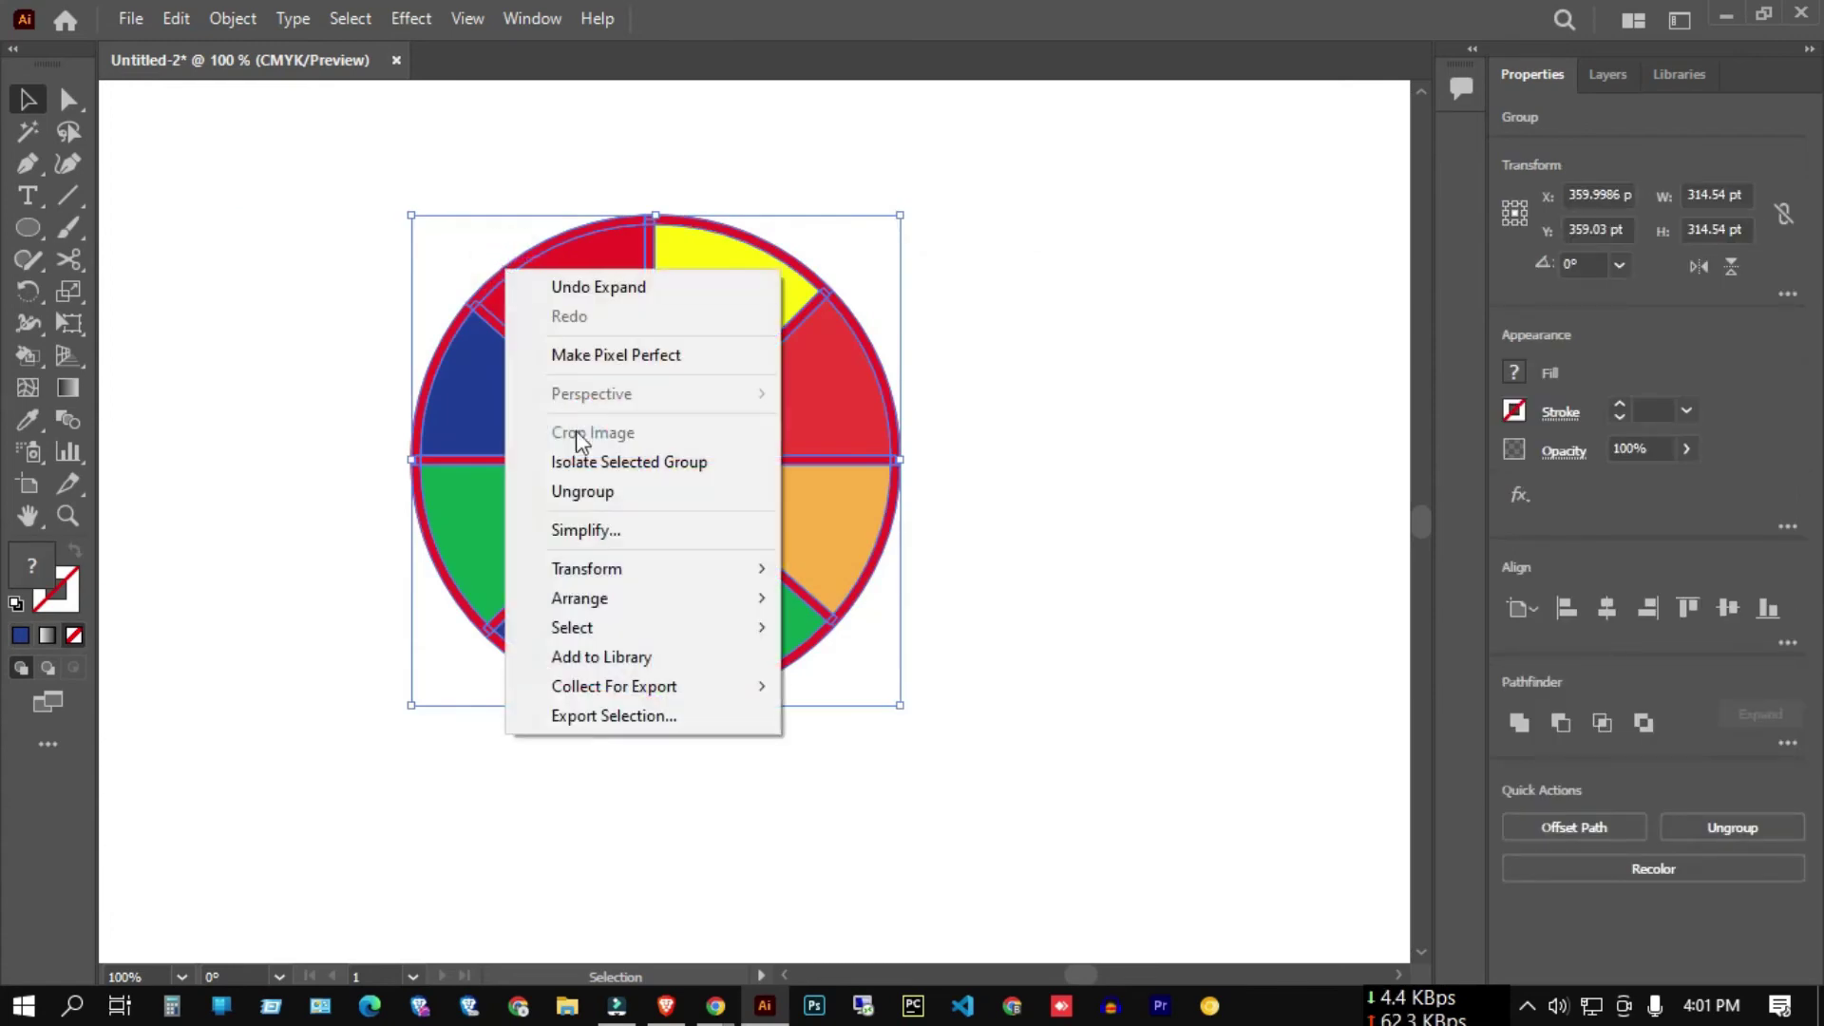
left_click(582, 491)
left_click(331, 244)
left_click(542, 252)
right_click(542, 252)
left_click(634, 475)
left_click(285, 183)
right_click(689, 462)
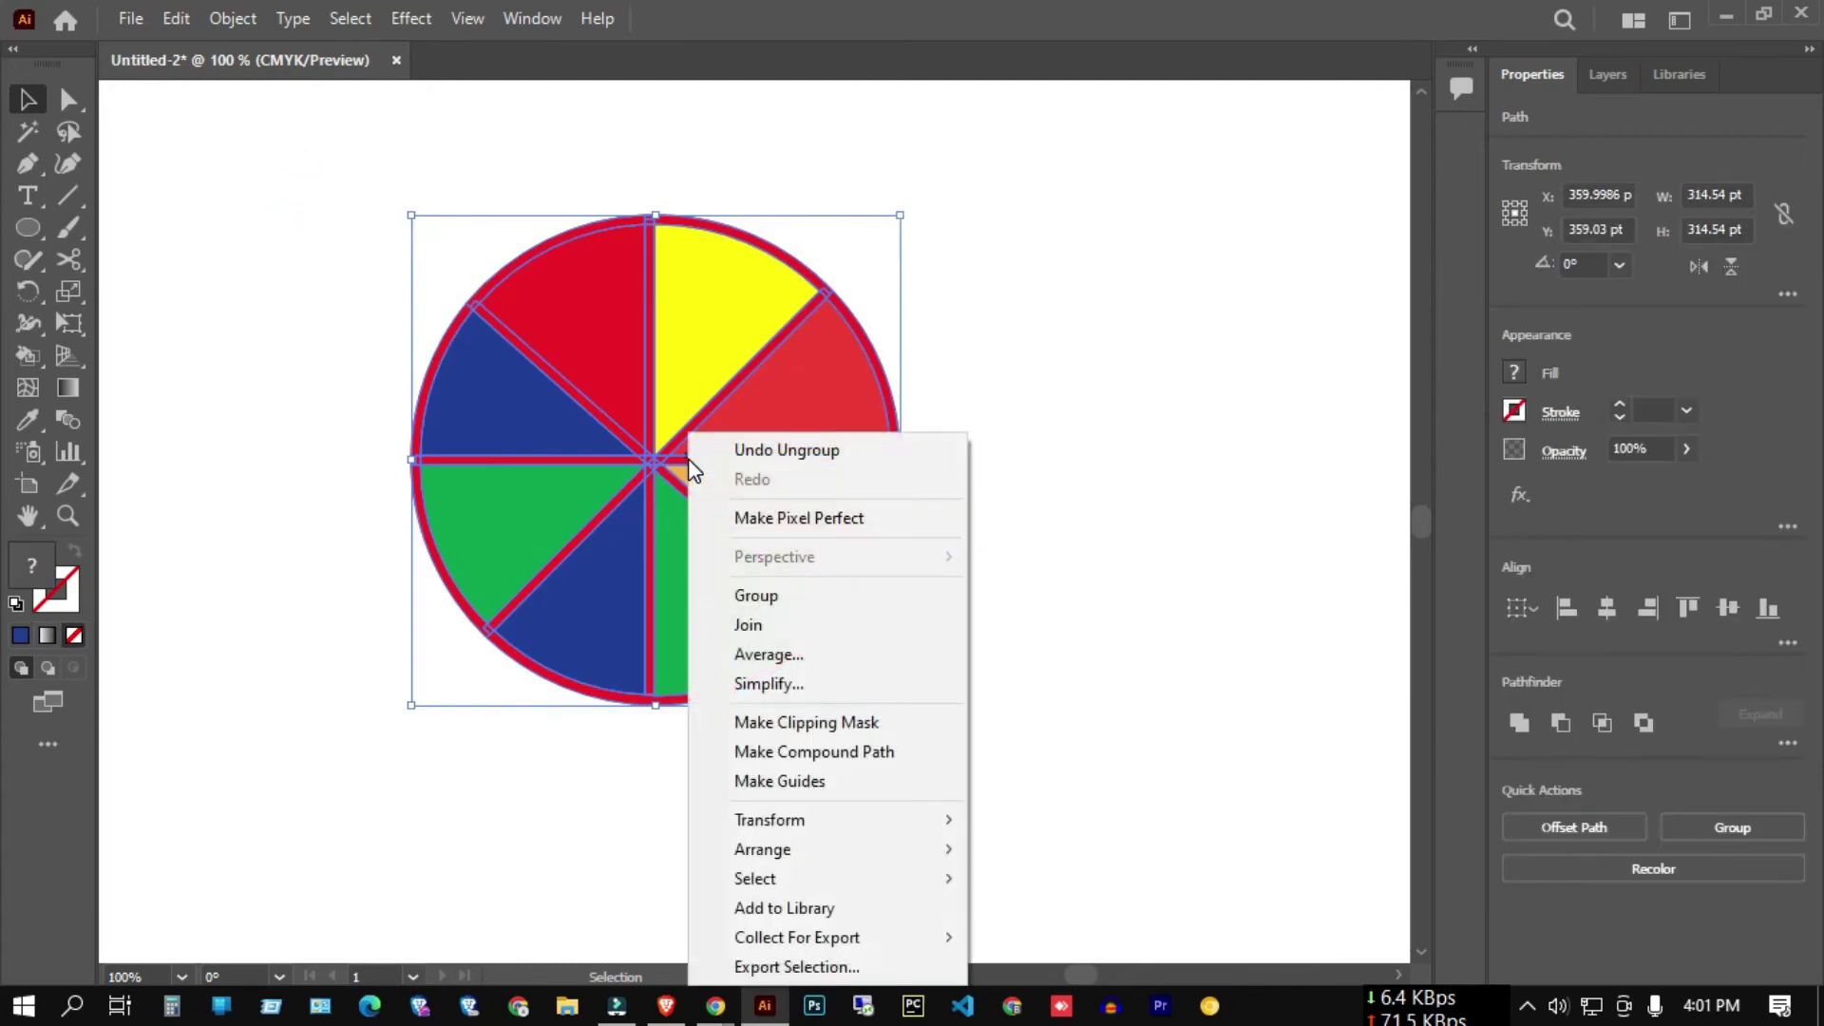
left_click(1124, 488)
left_click(844, 314)
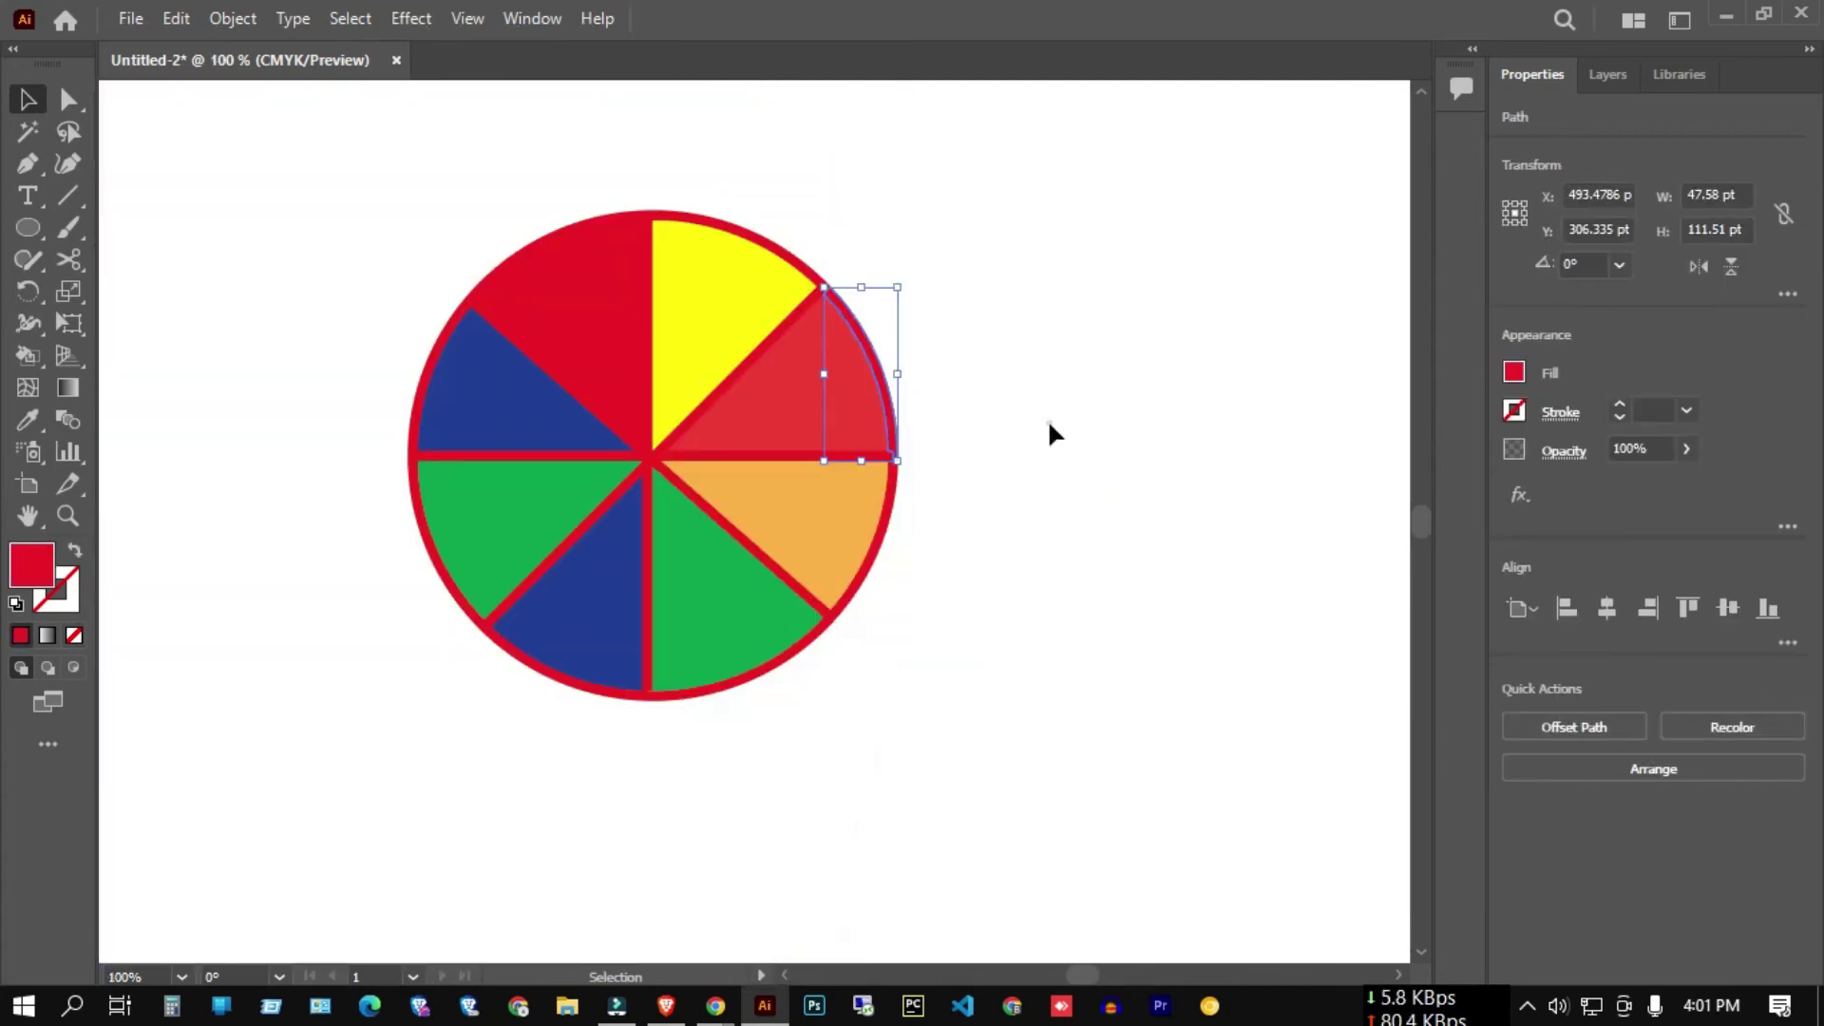
- Make the upper-left diagonal divider strip green and the top vertical strip dark blue
left_click(1046, 419)
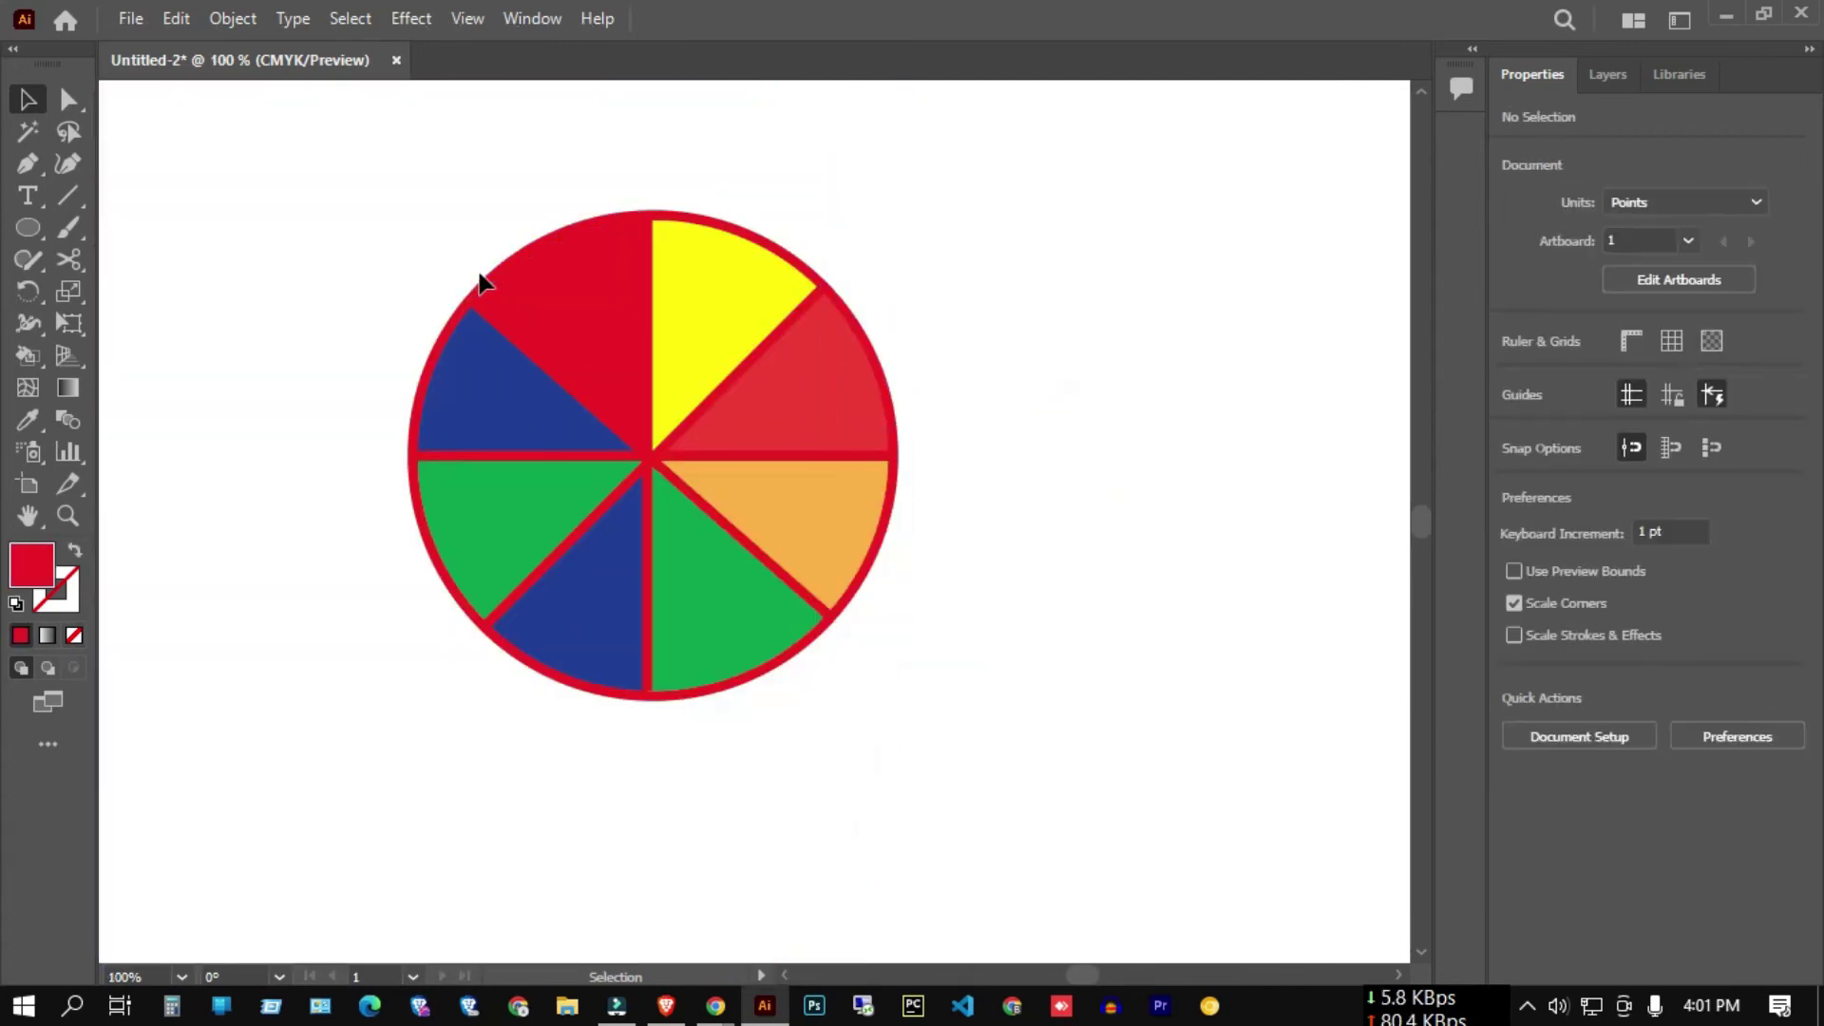
left_click(529, 350)
scroll(613, 344, "up", 1, "alt")
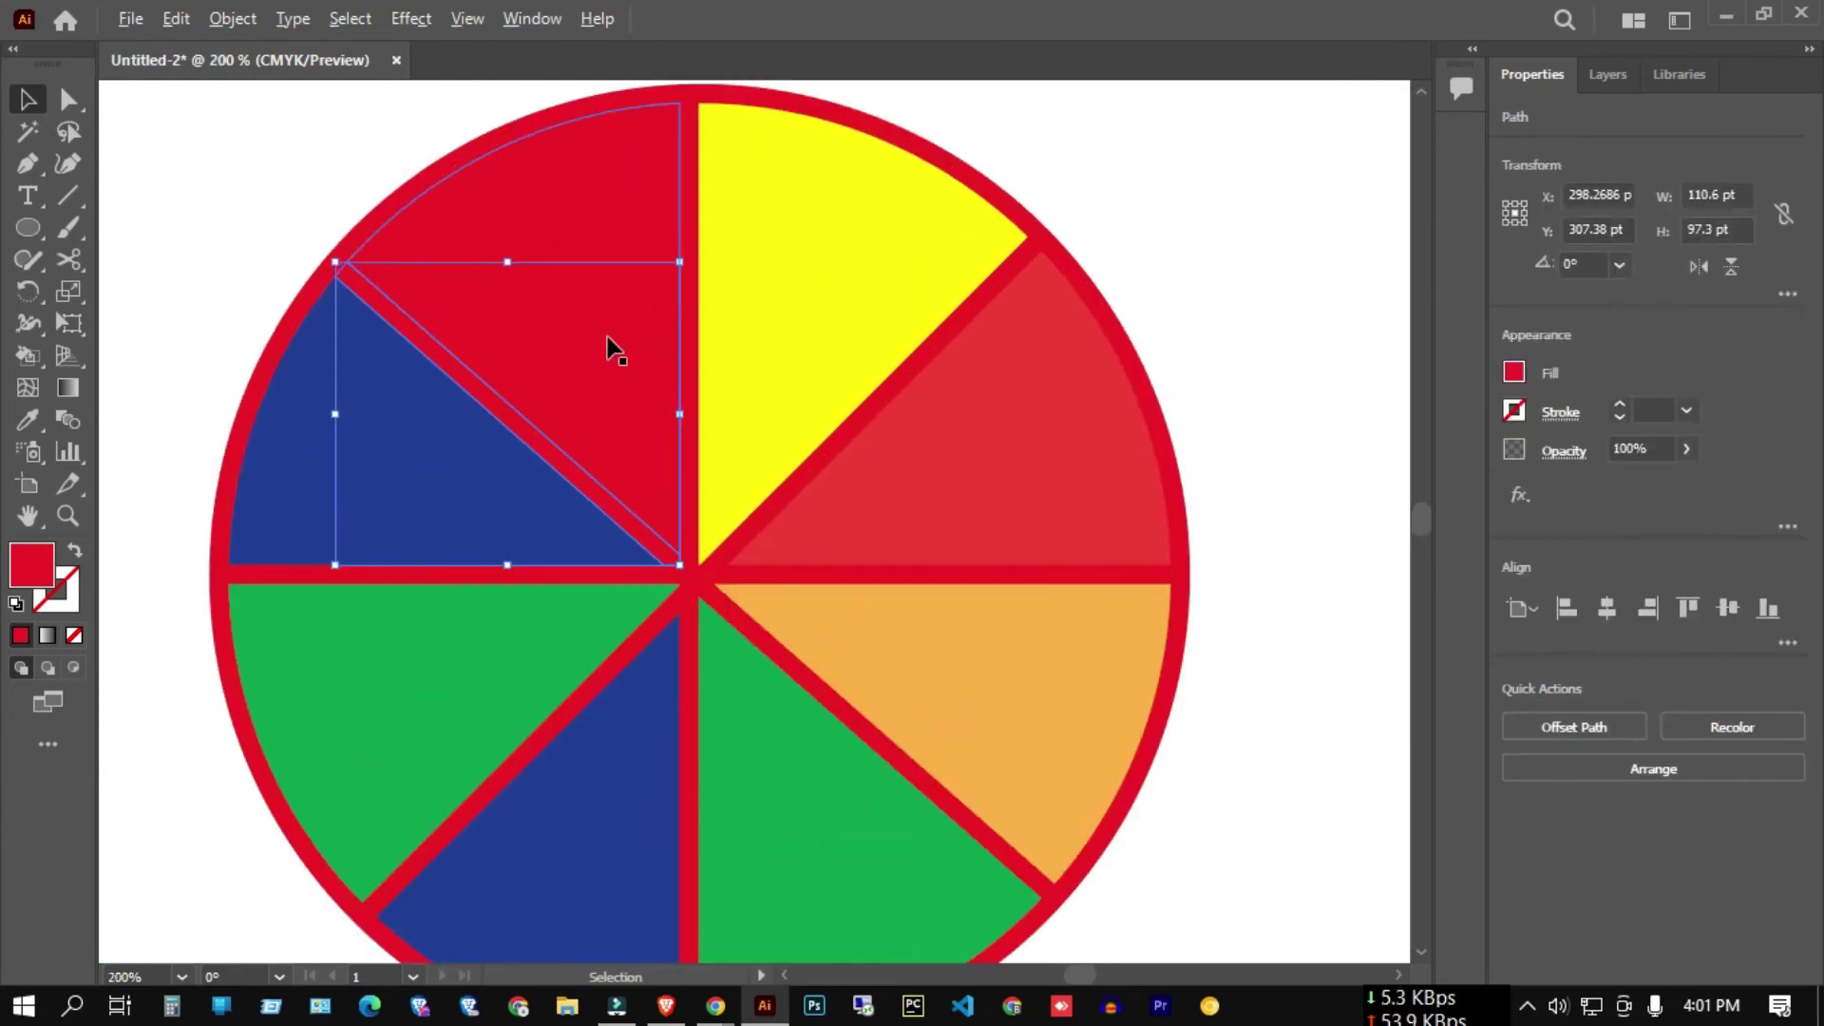
left_click(1511, 377)
left_click(1337, 485)
left_click(1179, 248)
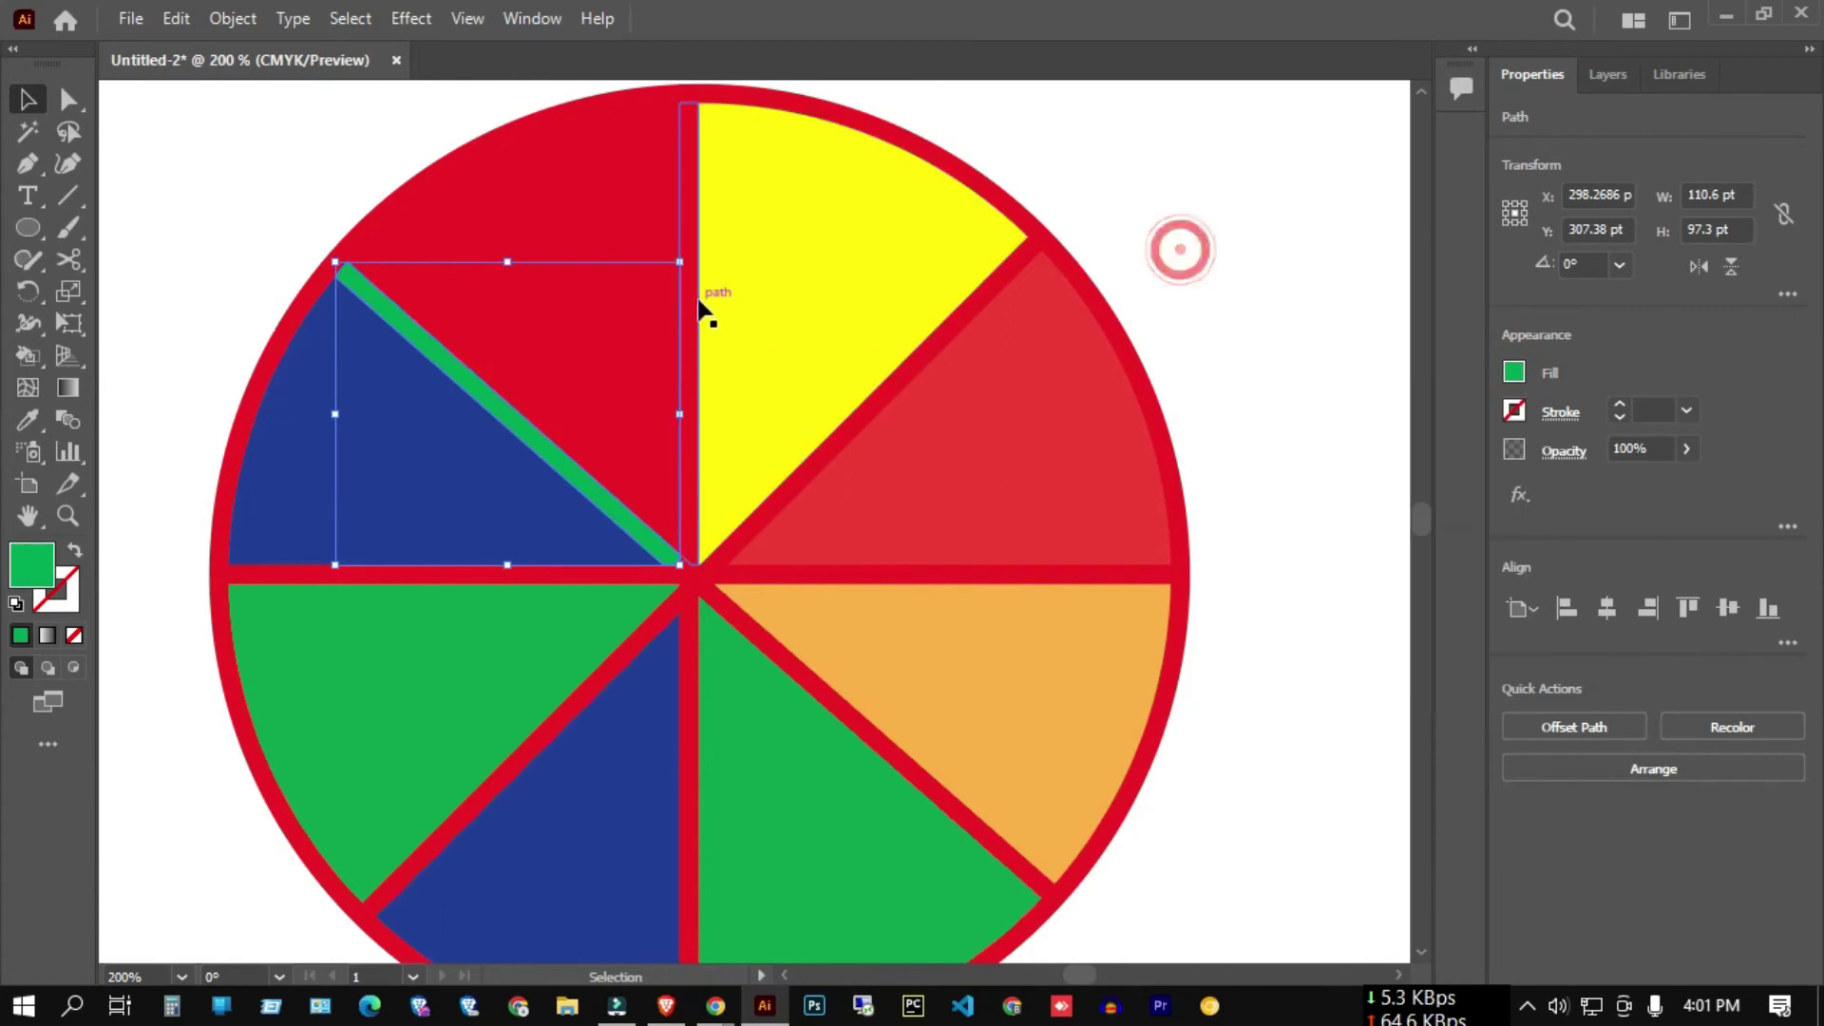
left_click(700, 309)
left_click(1513, 371)
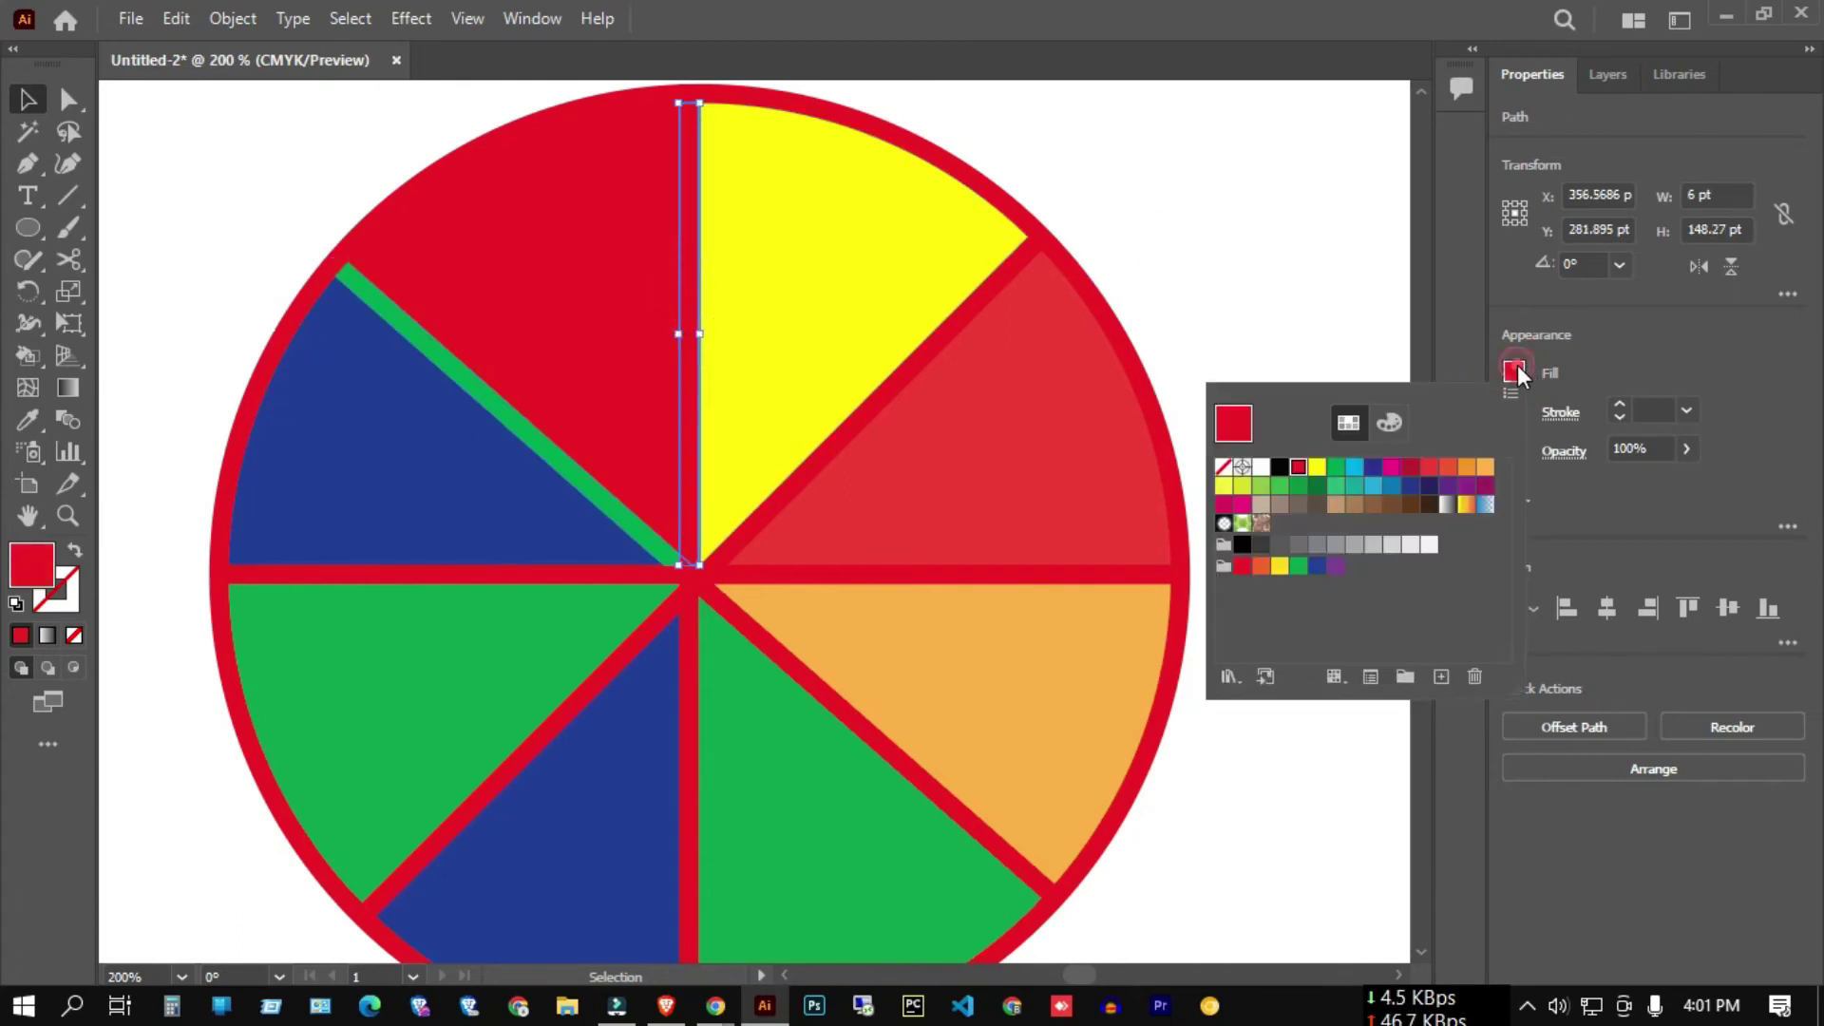
left_click(1372, 472)
left_click(1223, 232)
- Make the upper-right diagonal strip dark brown and the right horizontal strip green
left_click(900, 373)
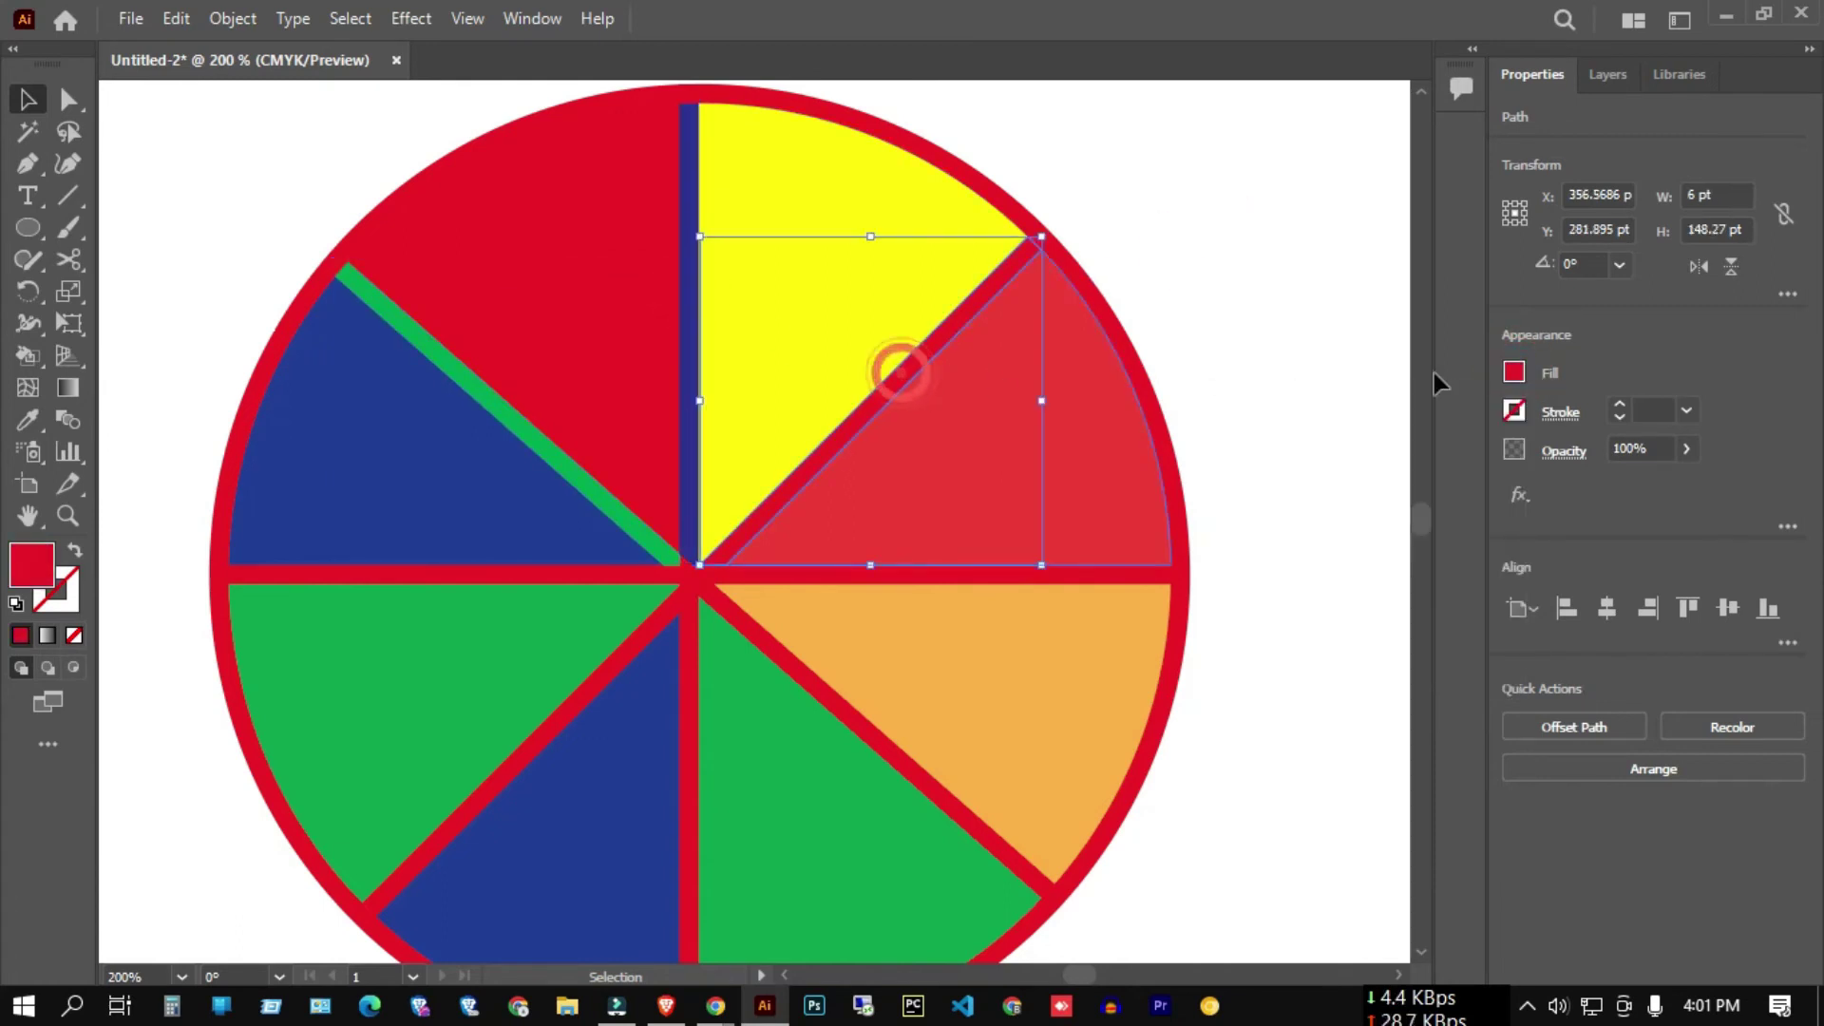
left_click(1513, 375)
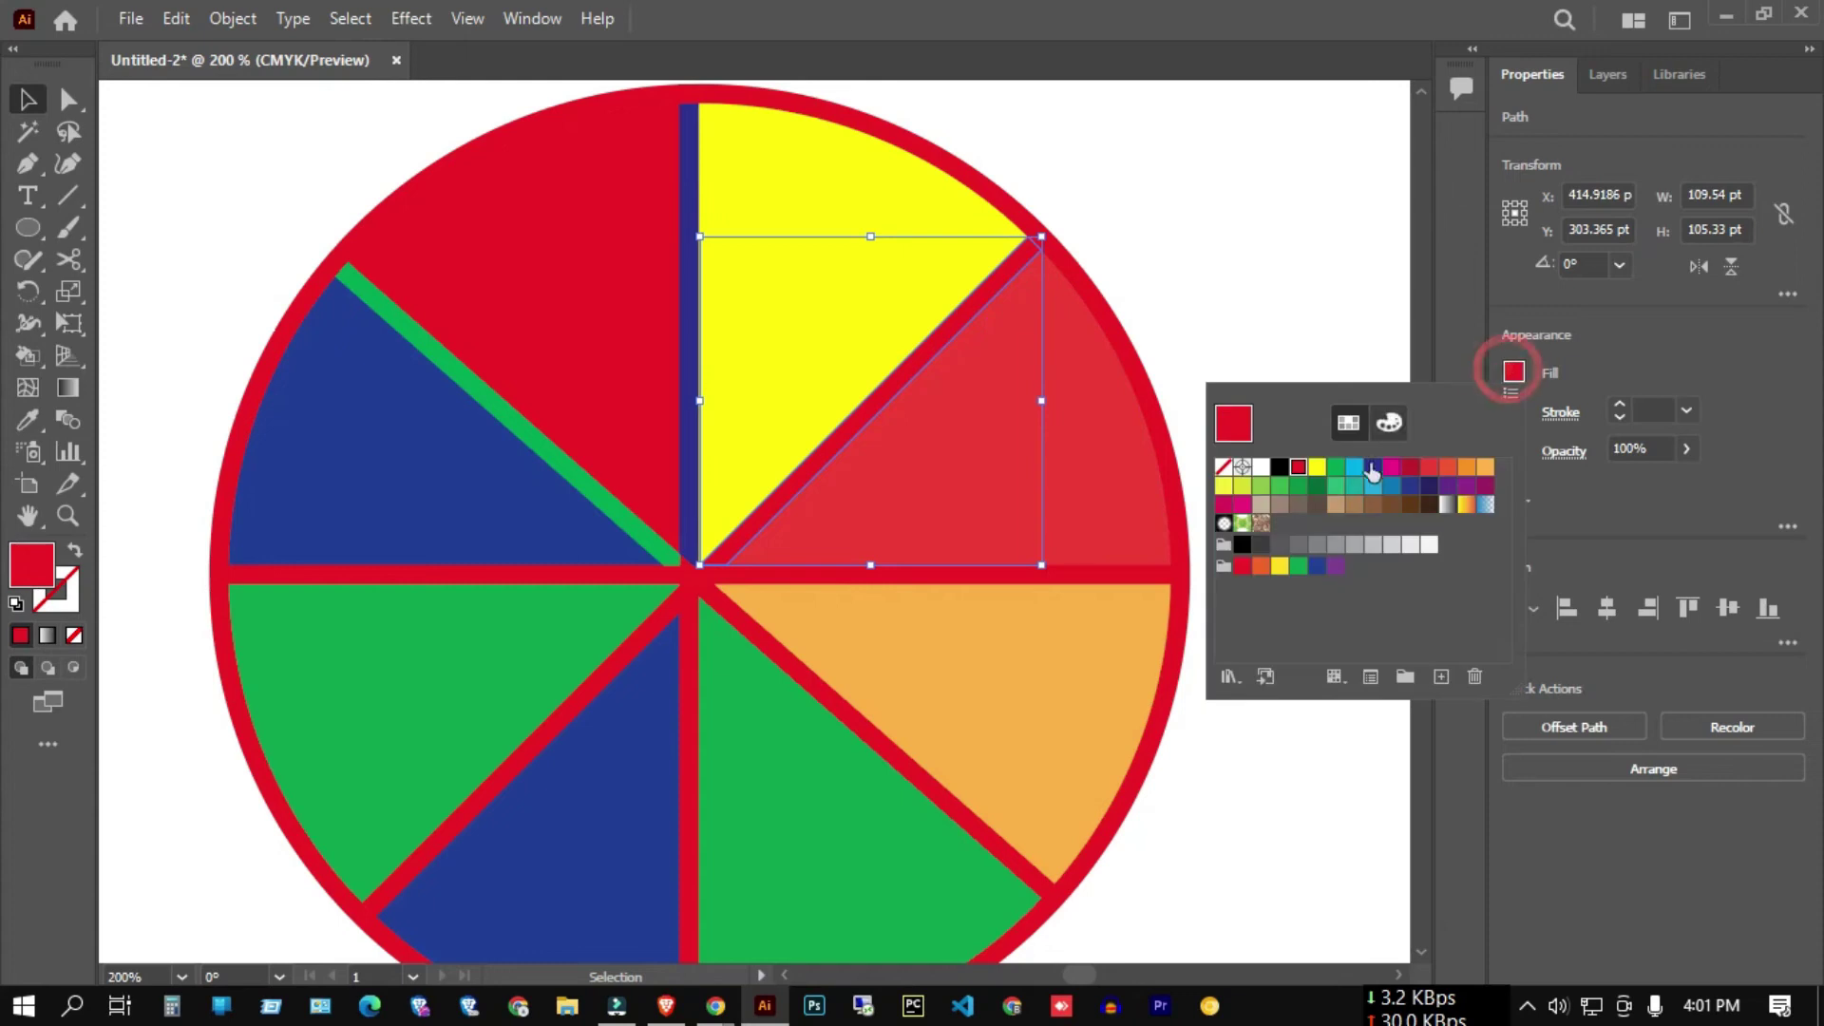
left_click(1236, 265)
left_click(1513, 375)
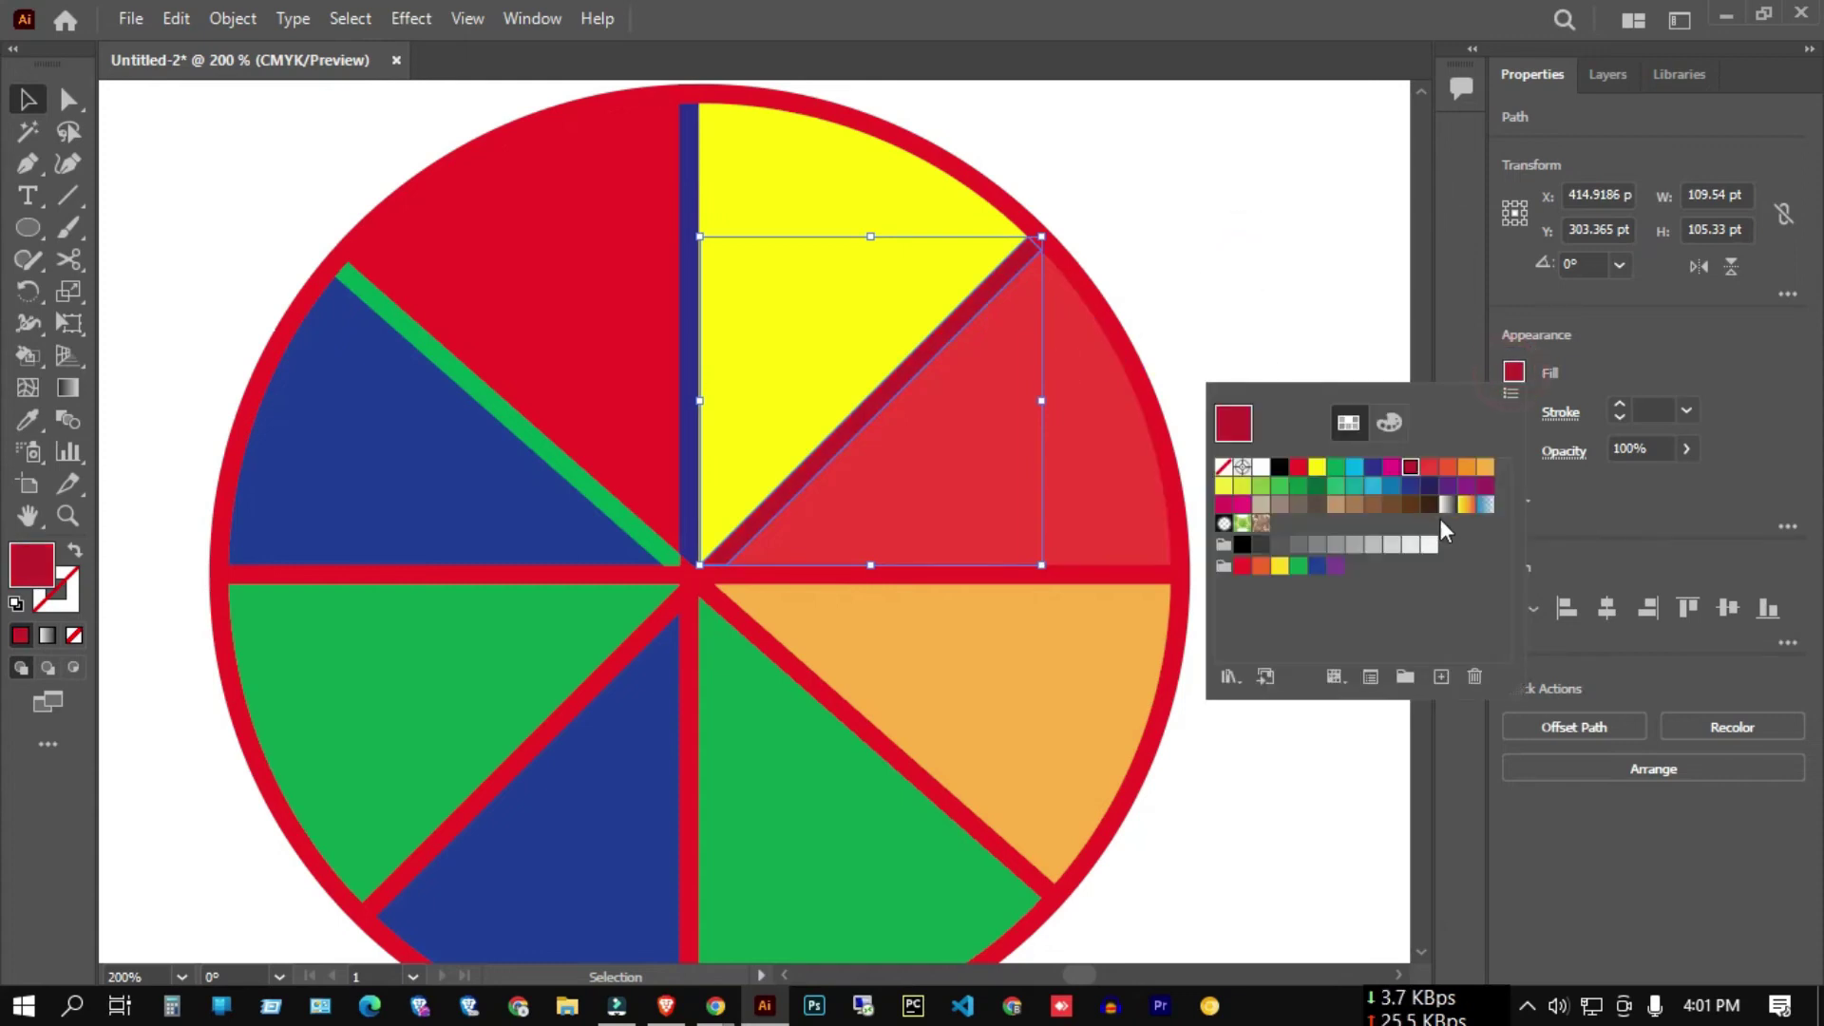
left_click(1430, 505)
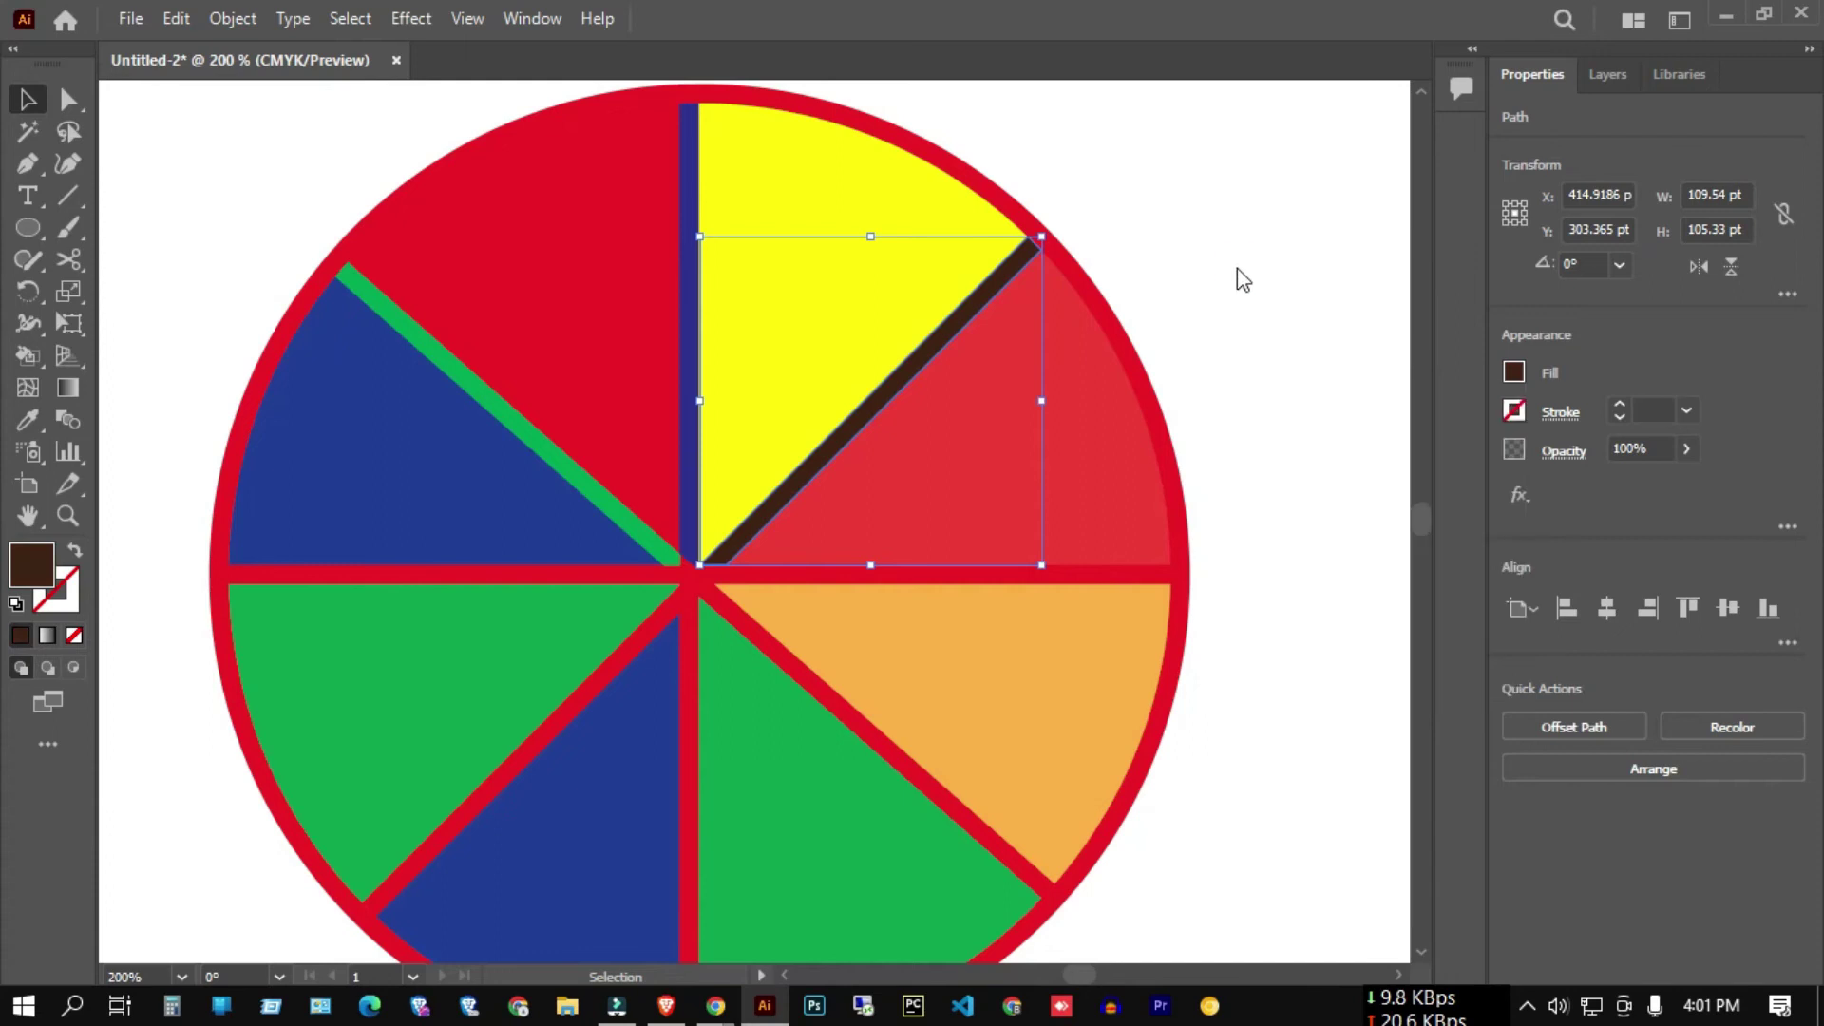
left_click(1192, 376)
left_click(1082, 572)
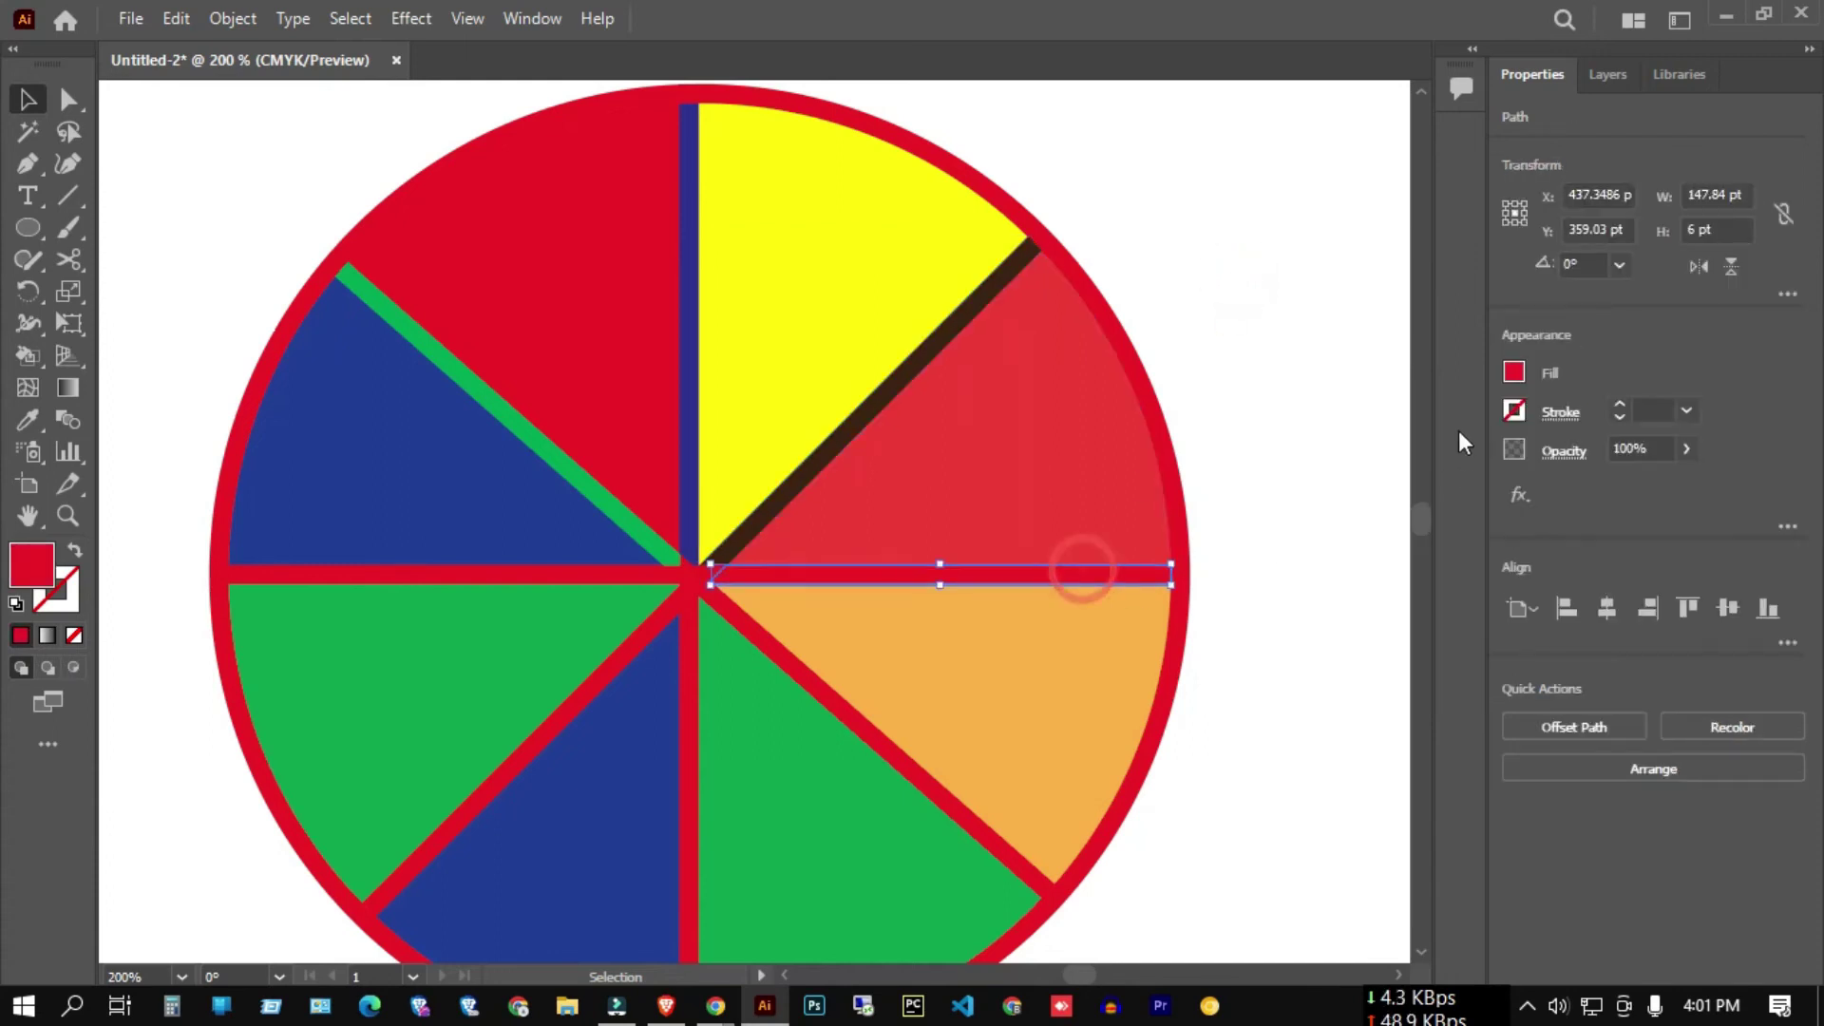
left_click(1513, 374)
left_click(1335, 467)
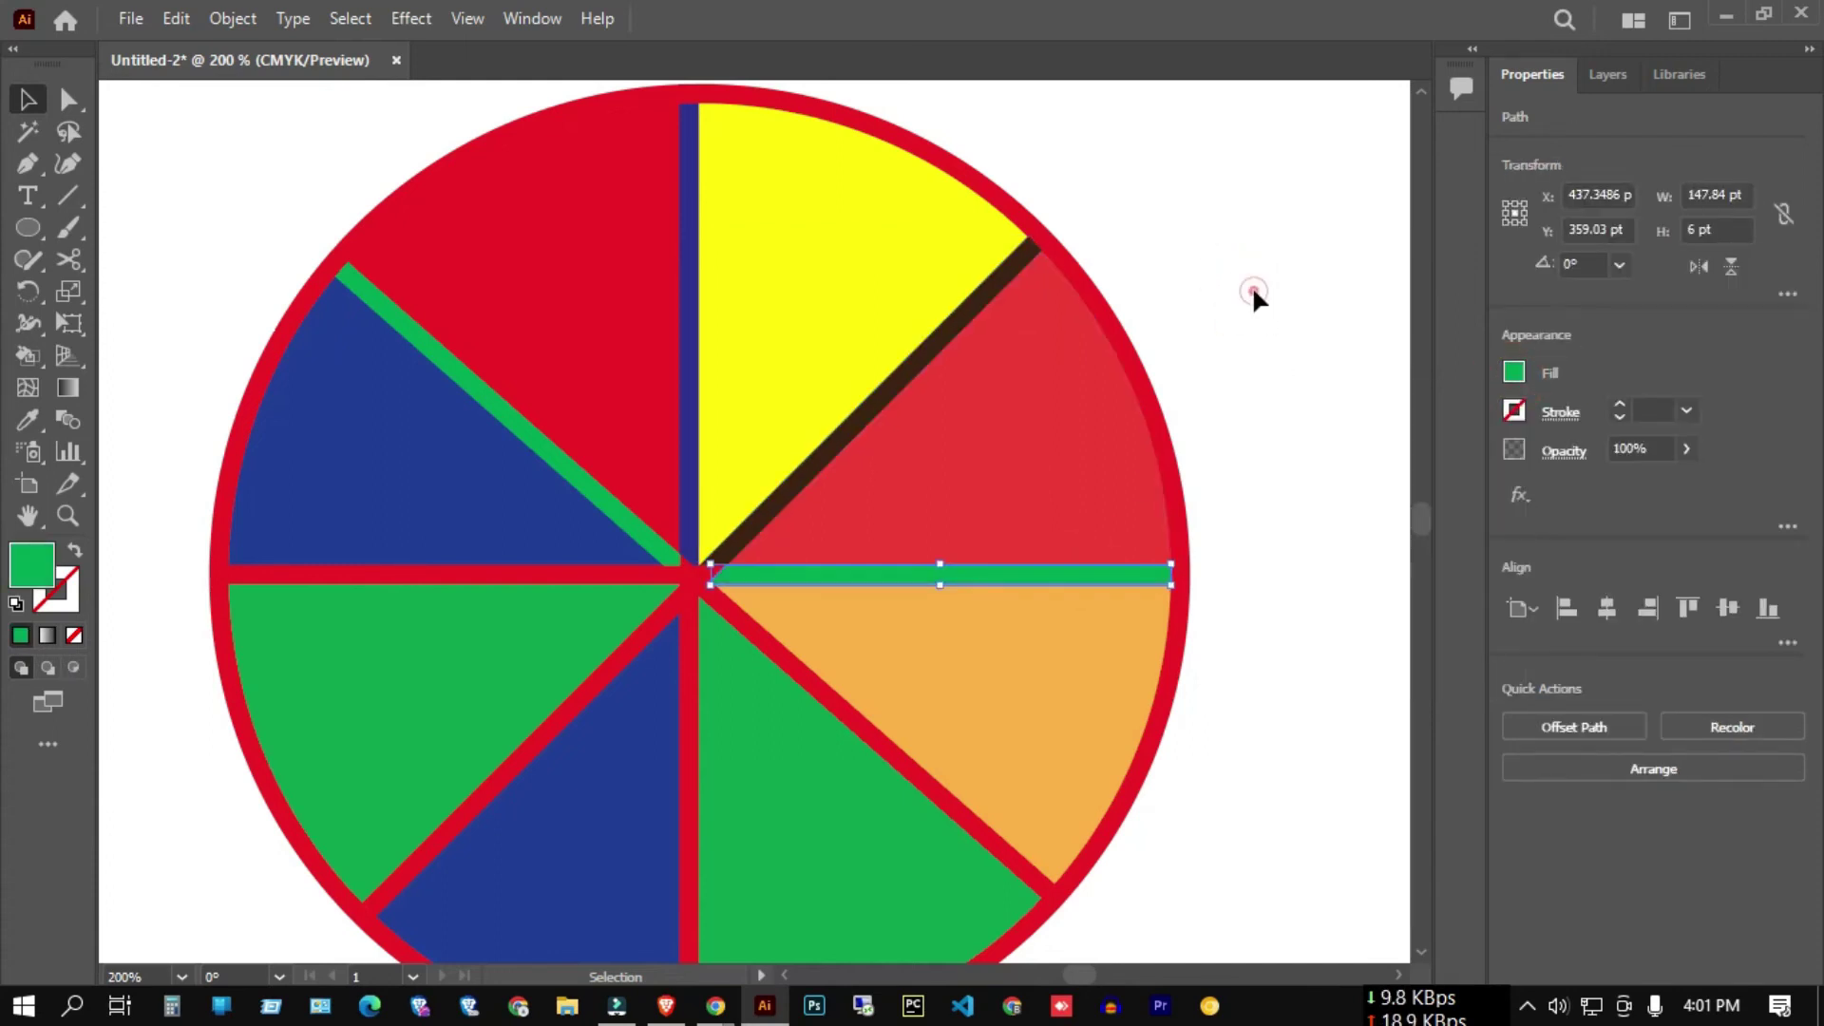
scroll(1047, 606, "down", 2)
- Make the lower-right diagonal strip dark blue and the lower-left diagonal strip magenta
left_click(937, 691)
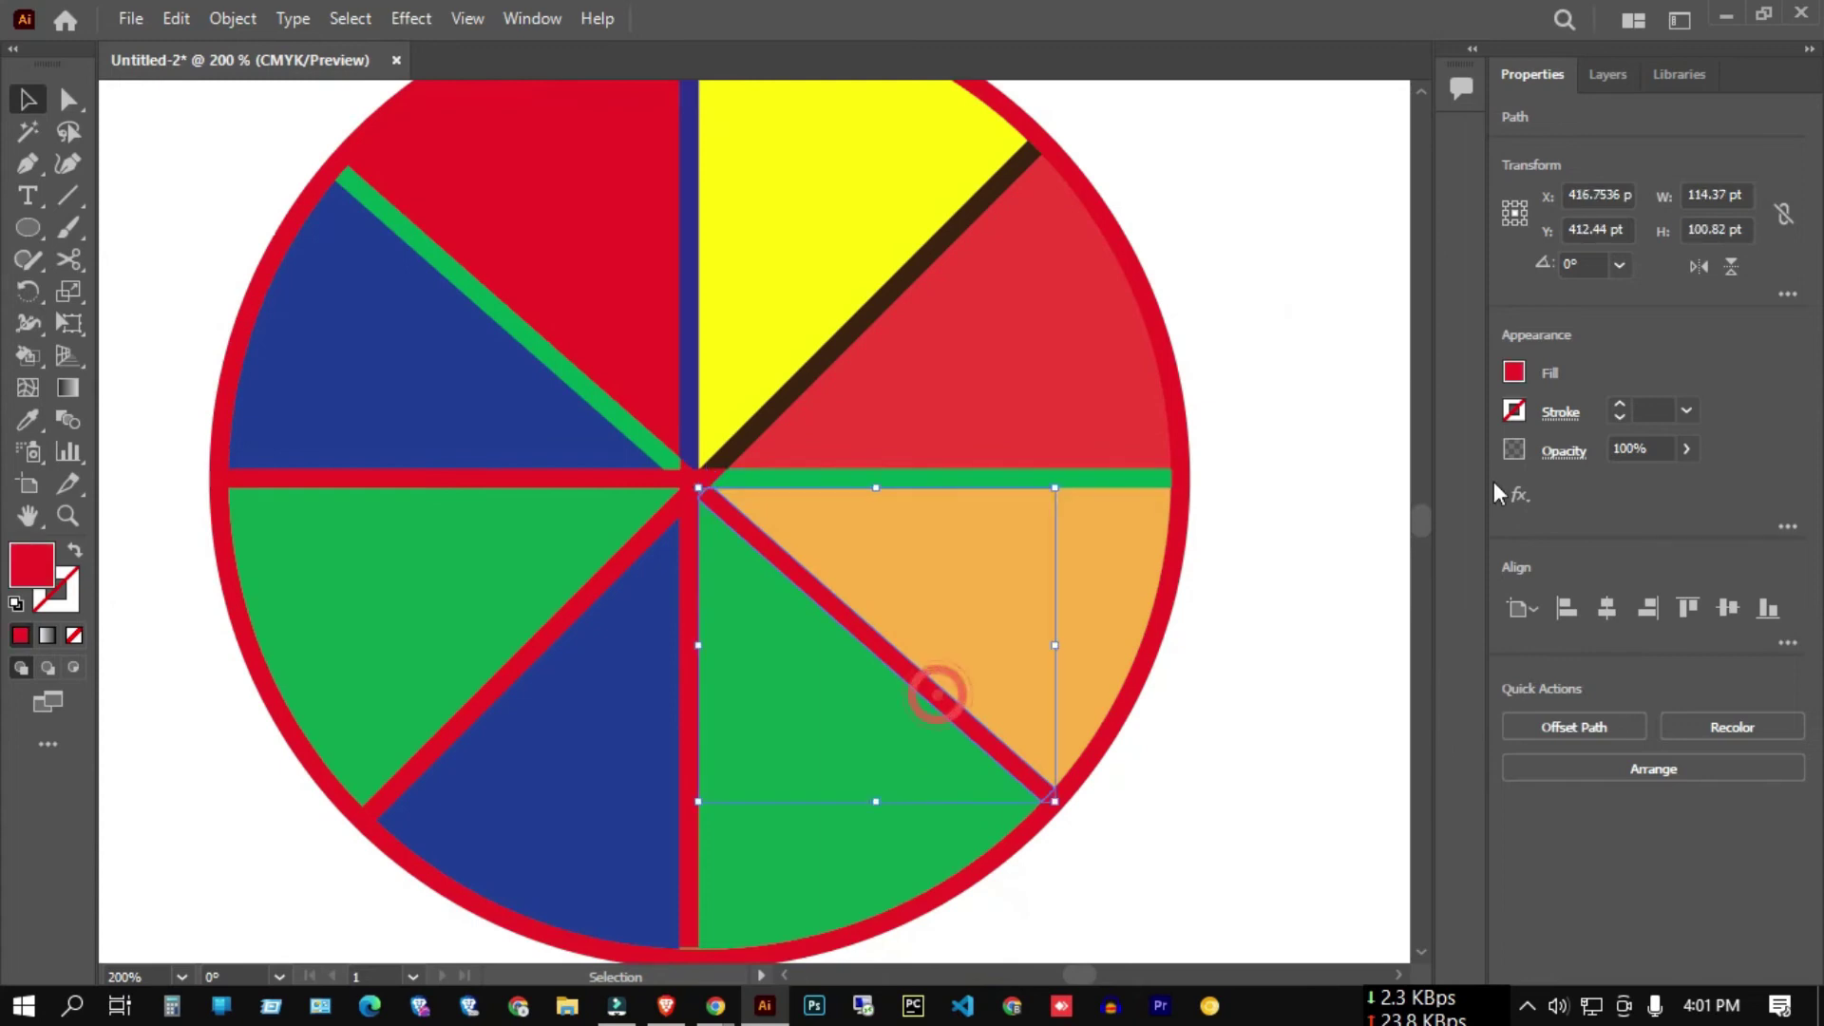
left_click(1514, 372)
left_click(1372, 468)
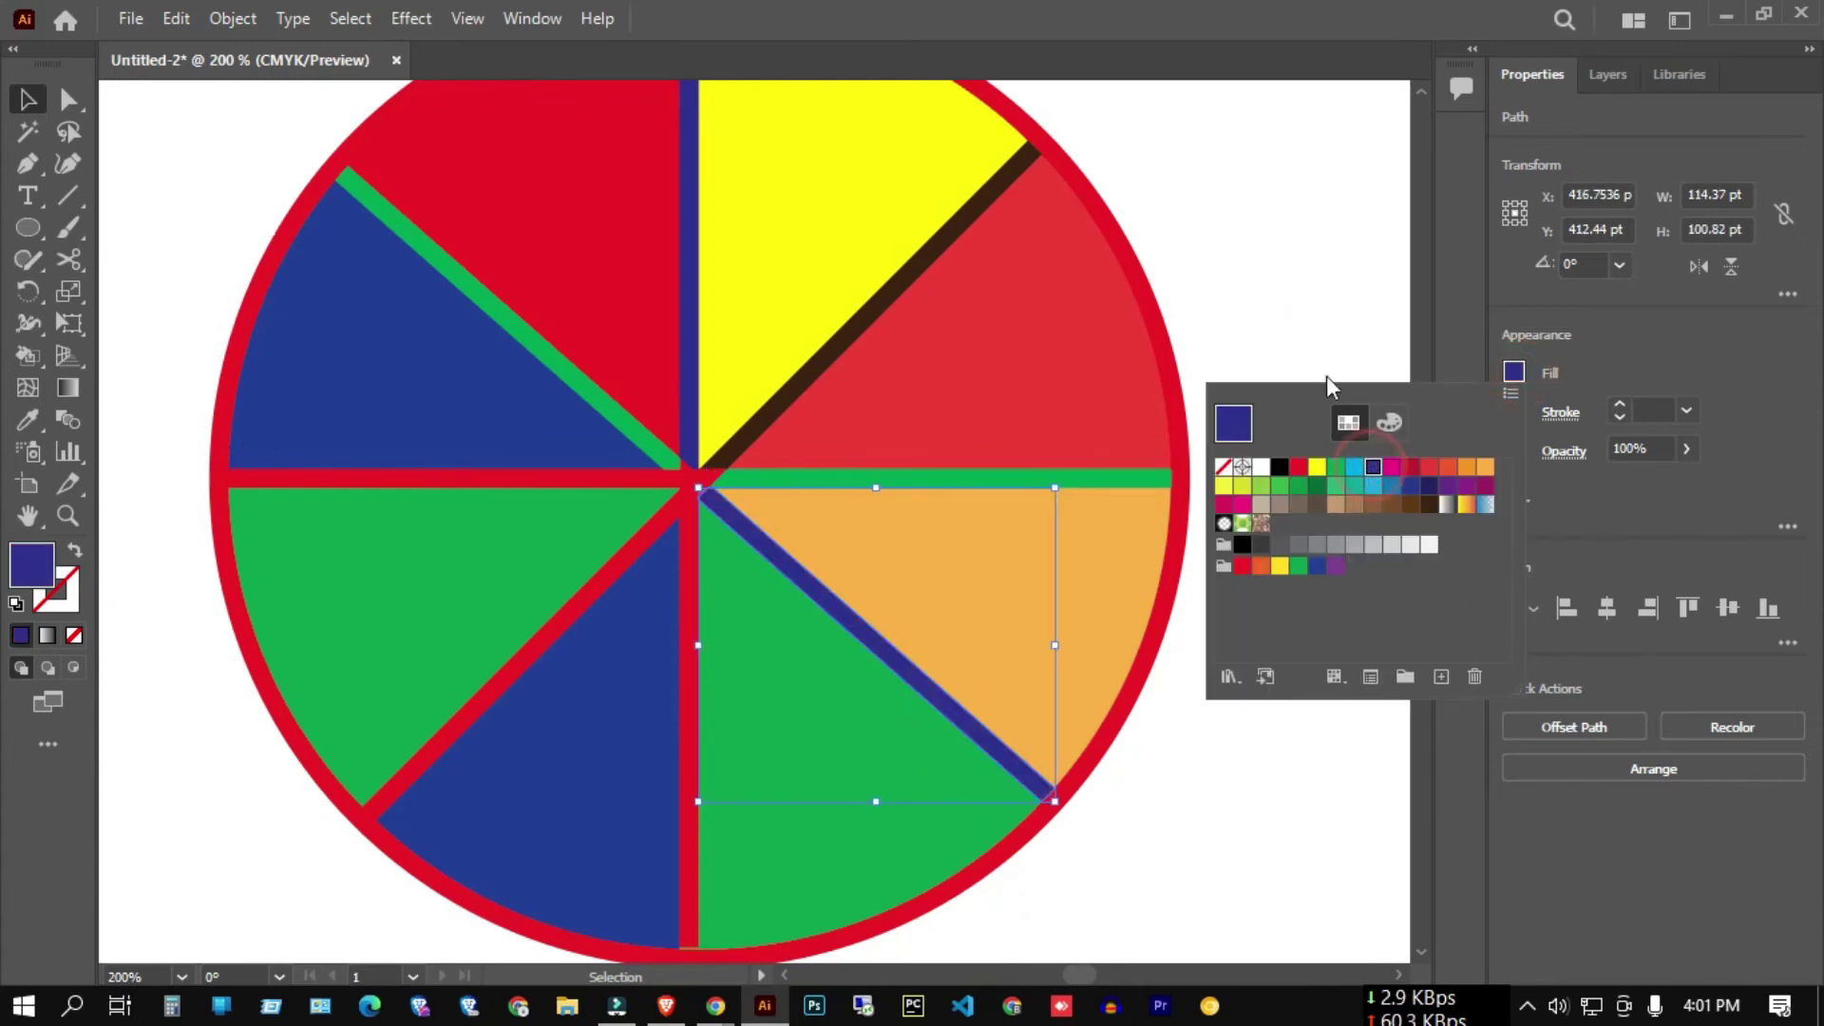
left_click(549, 652)
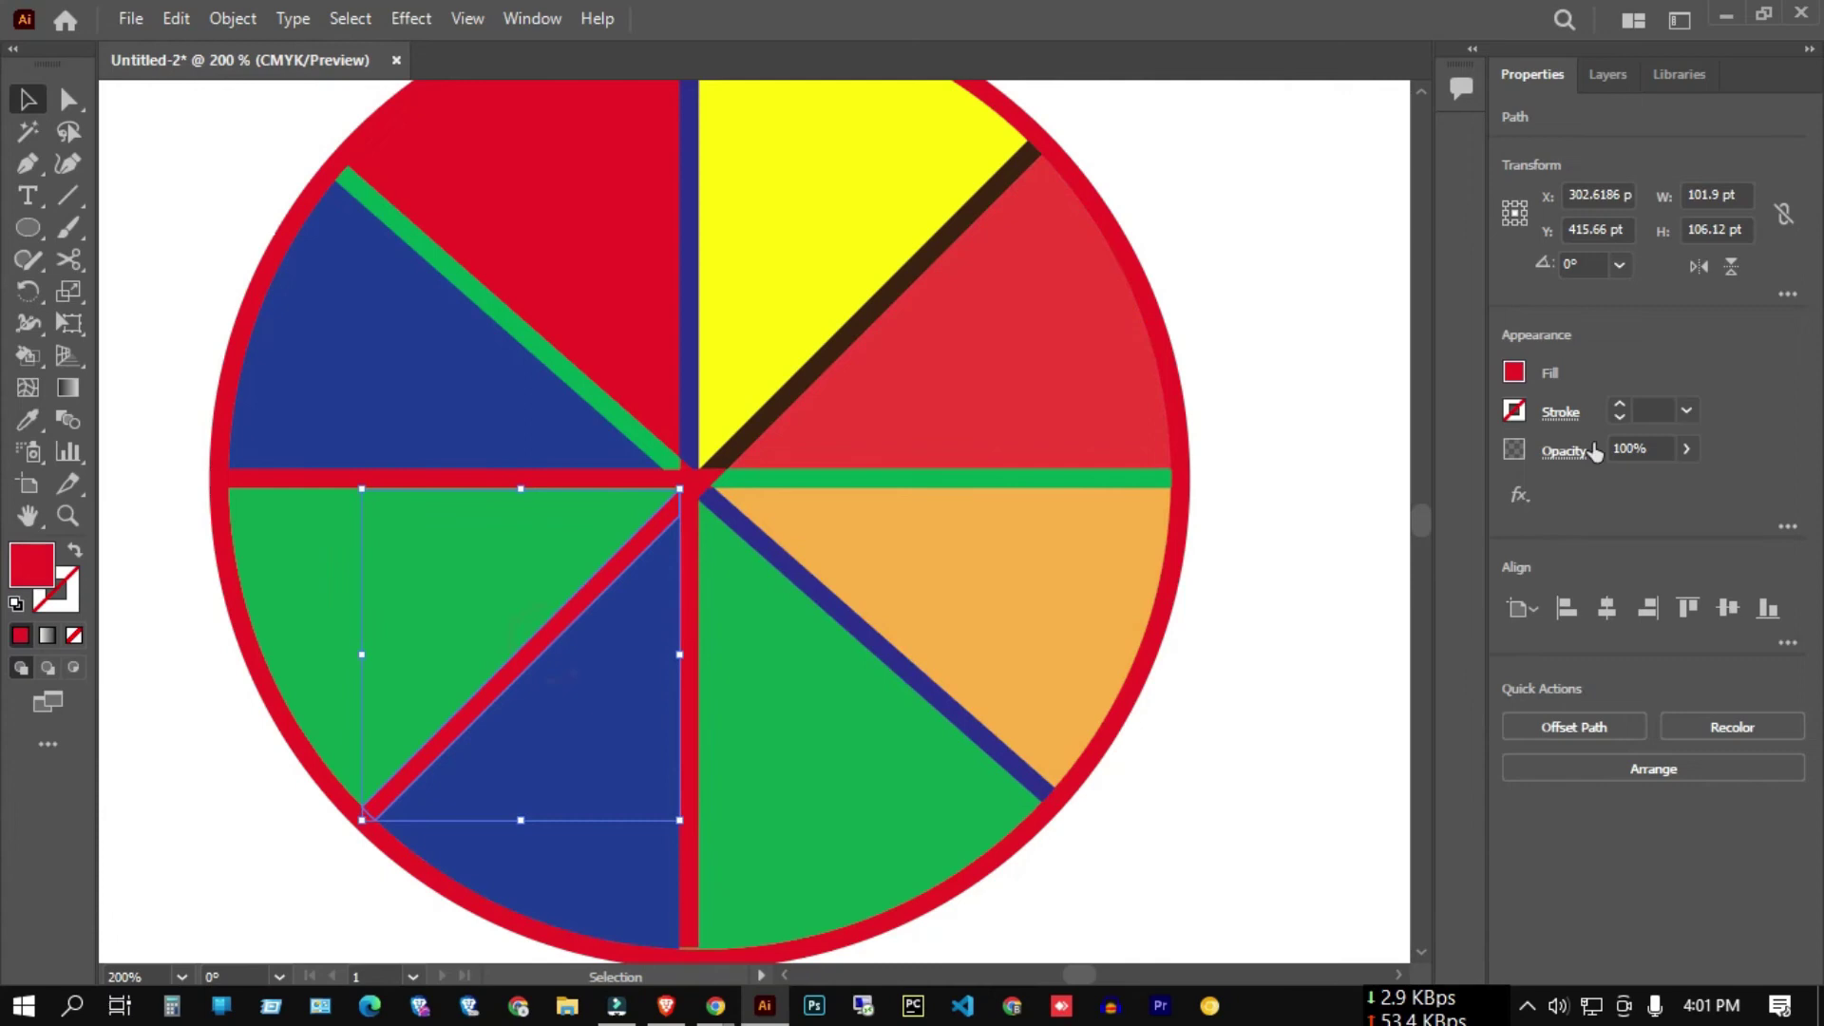
left_click(1514, 374)
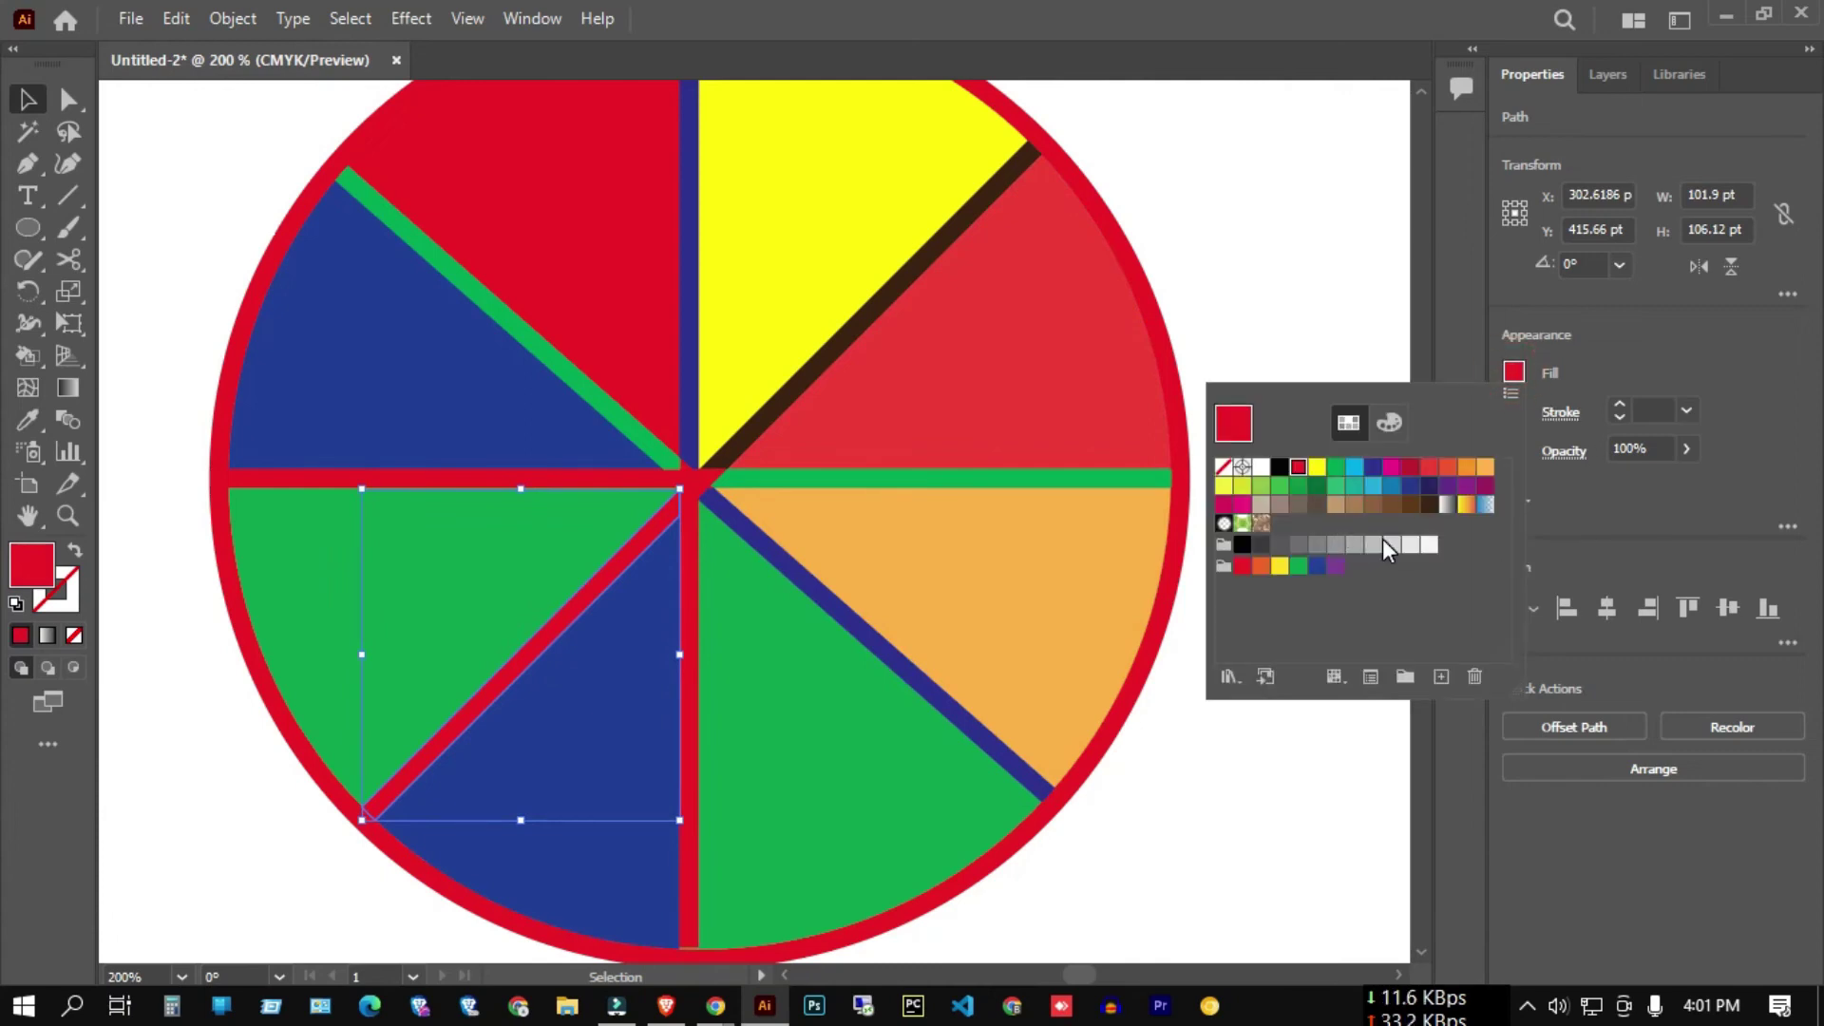
left_click(1373, 547)
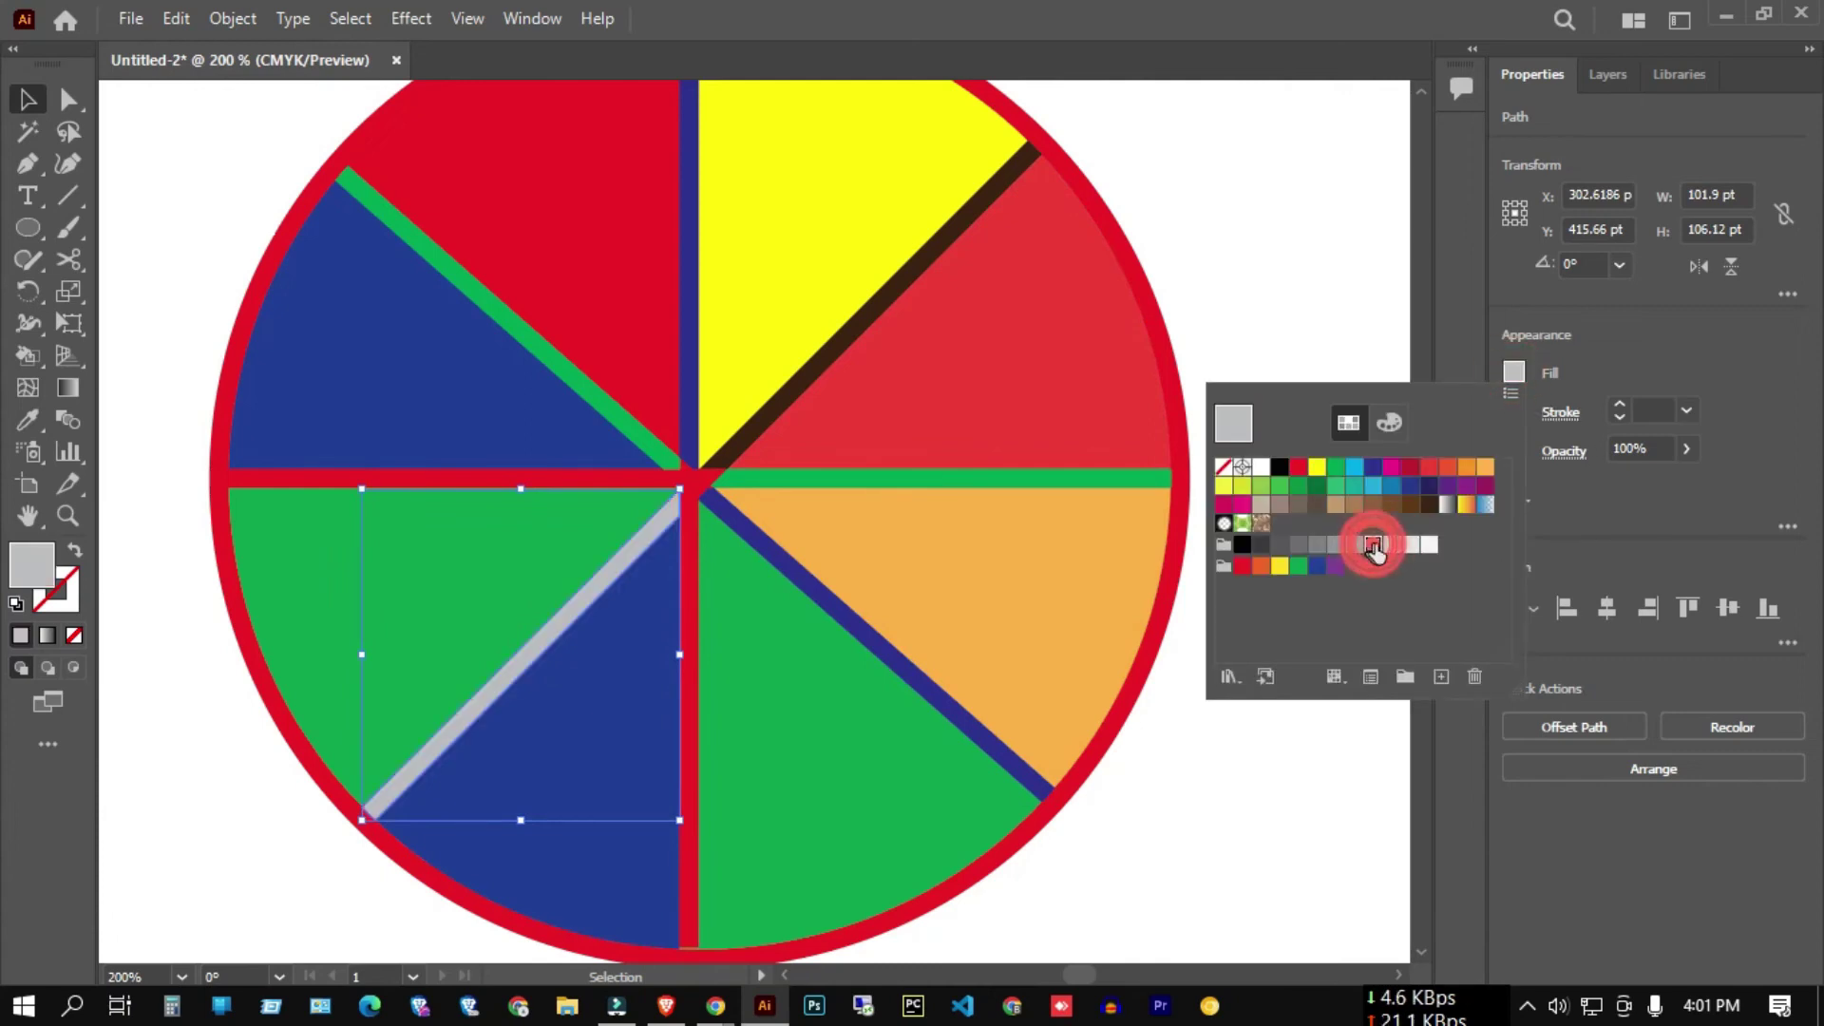
left_click(1299, 486)
left_click(1390, 467)
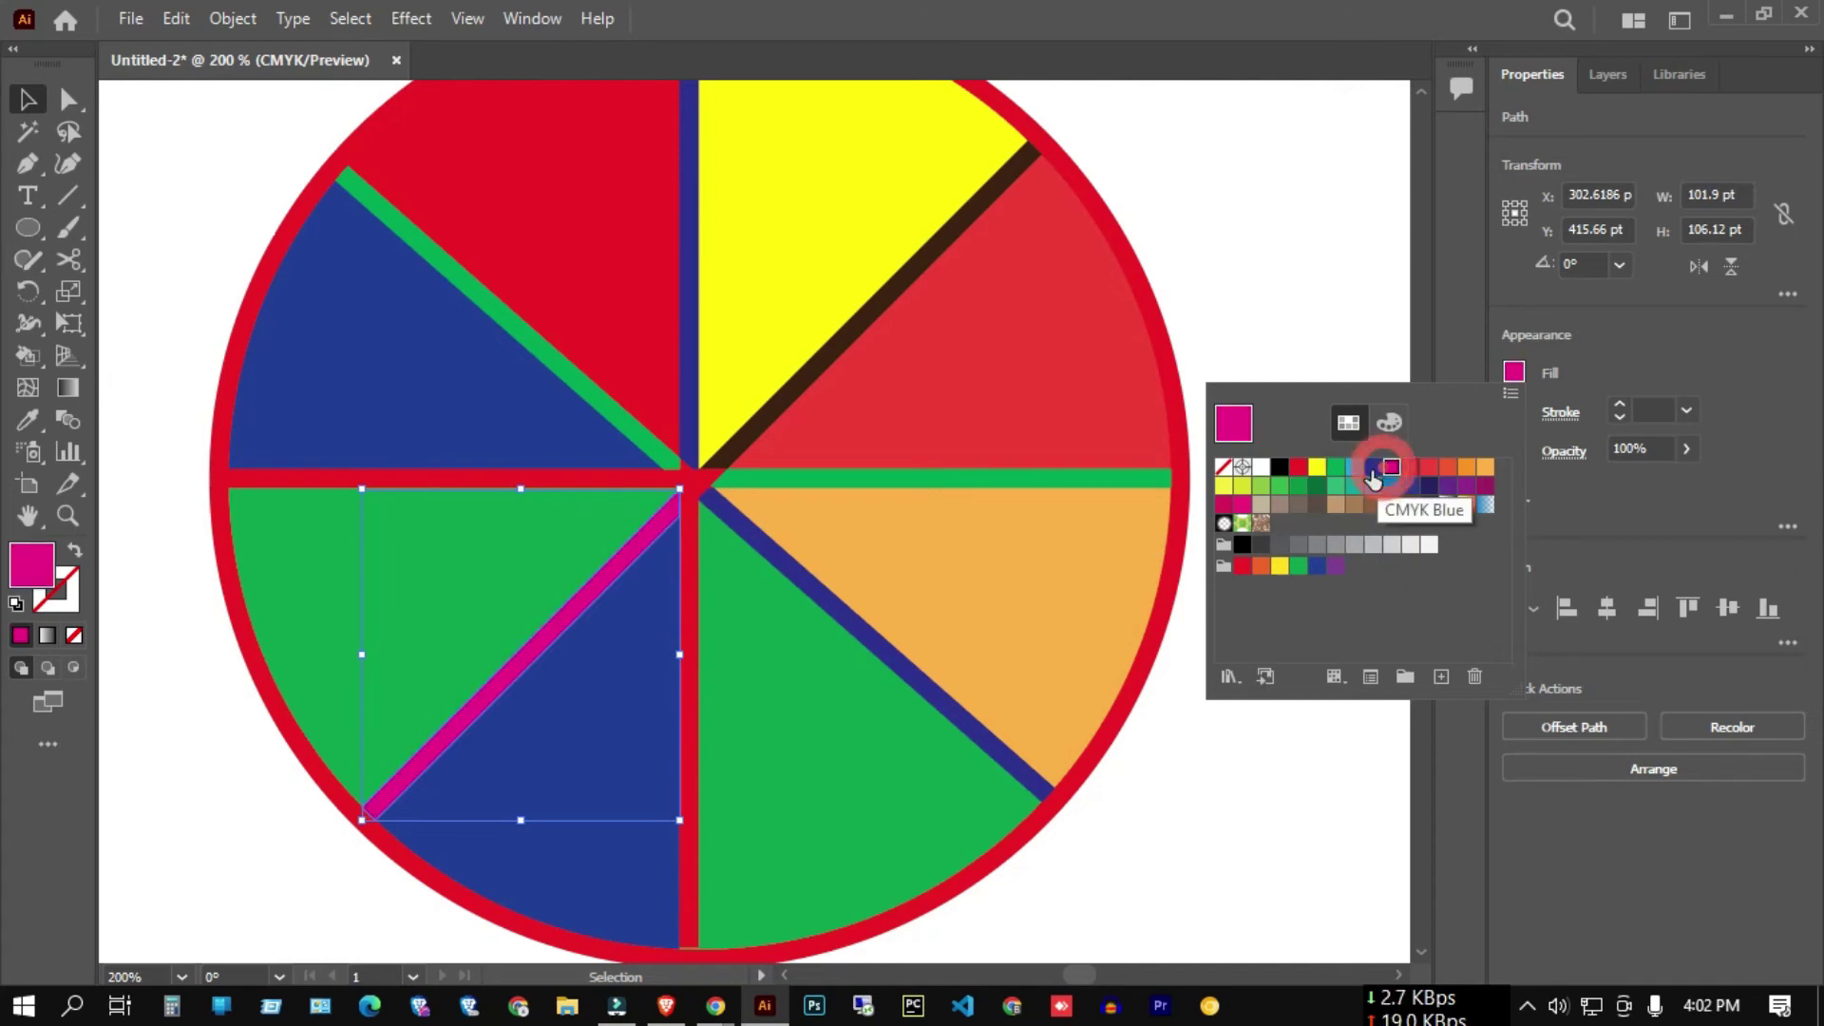
left_click(1298, 269)
- Check the bottom vertical strip's fill colours, leave it unchanged, and deselect
left_click(689, 616)
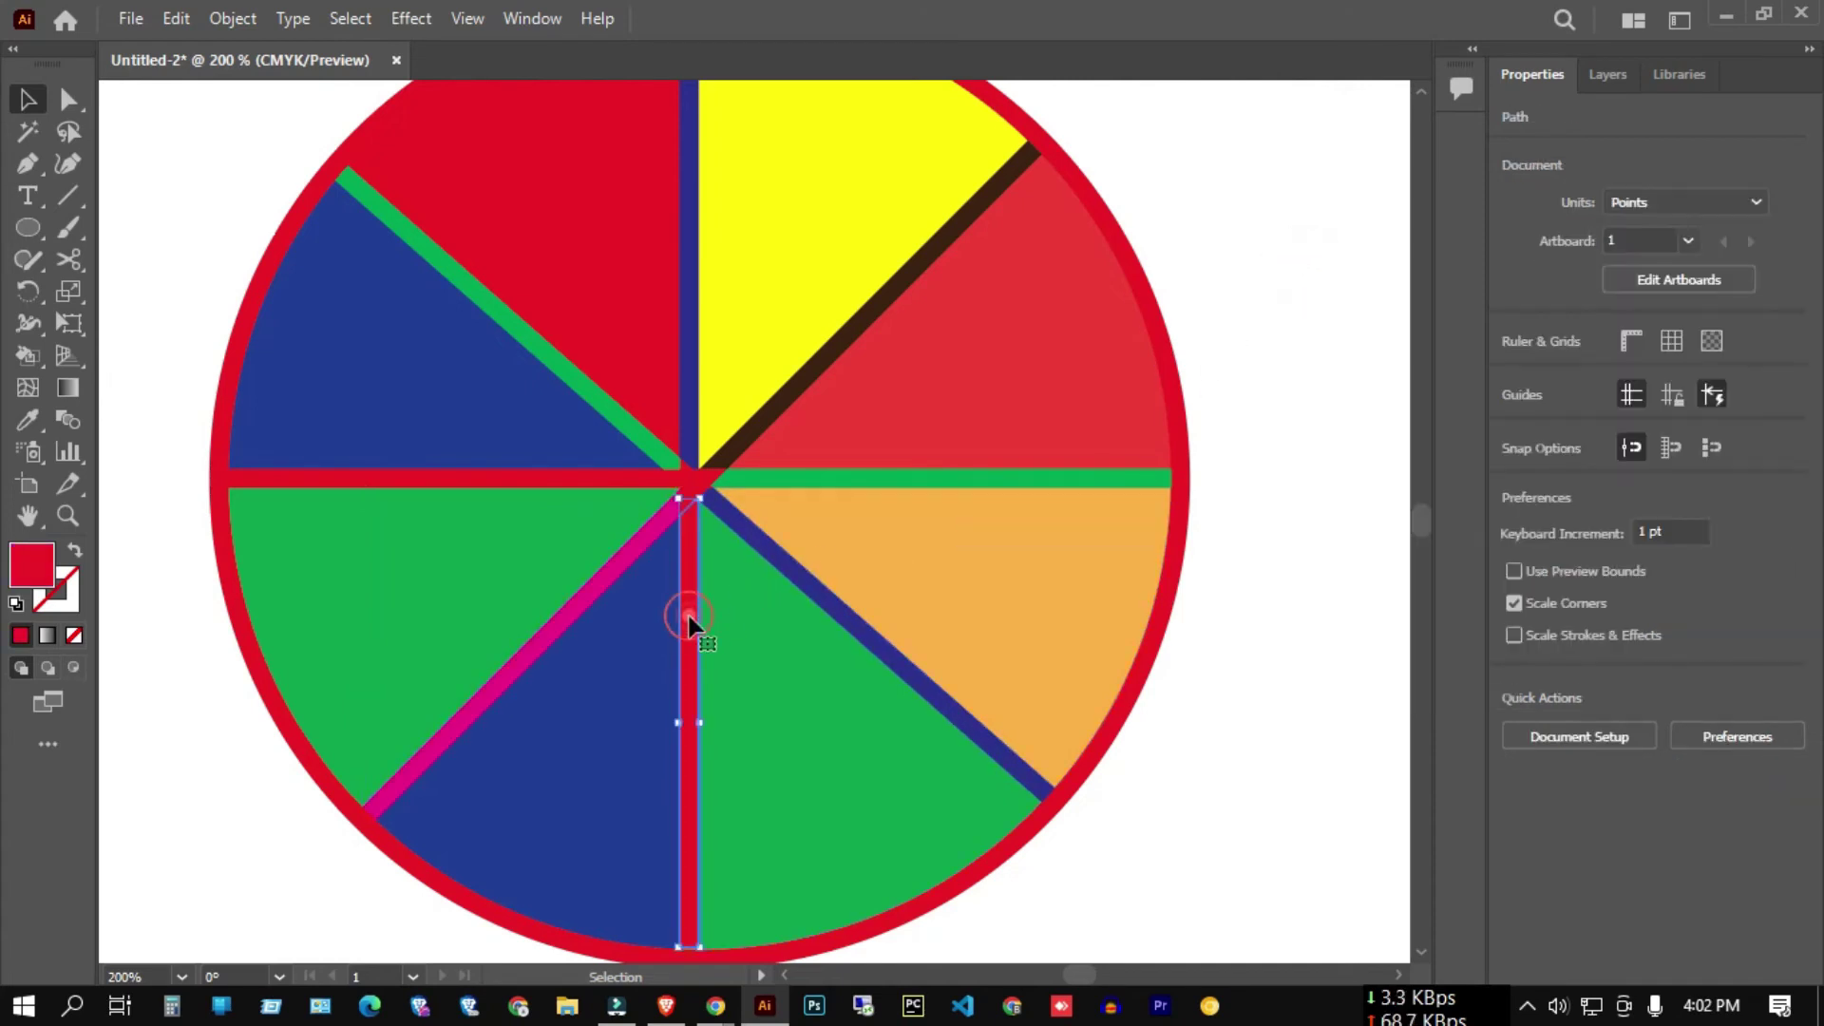
left_click(1515, 371)
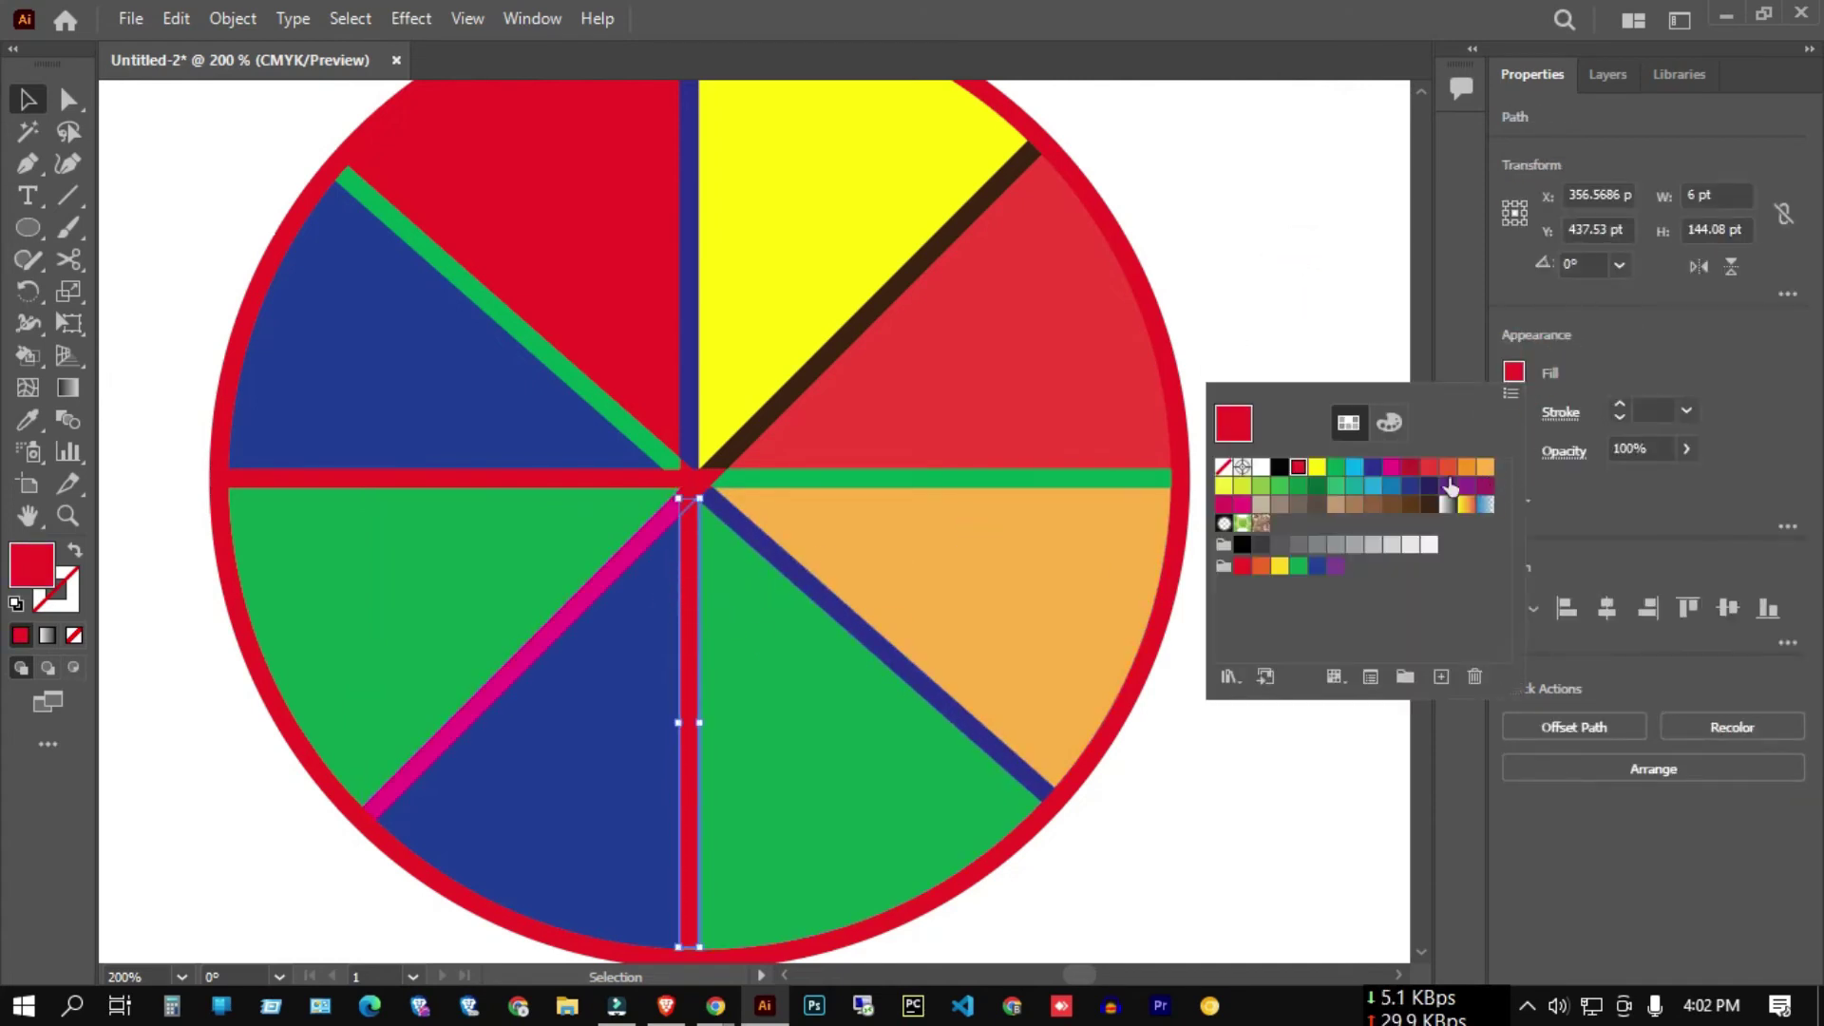
key("Escape")
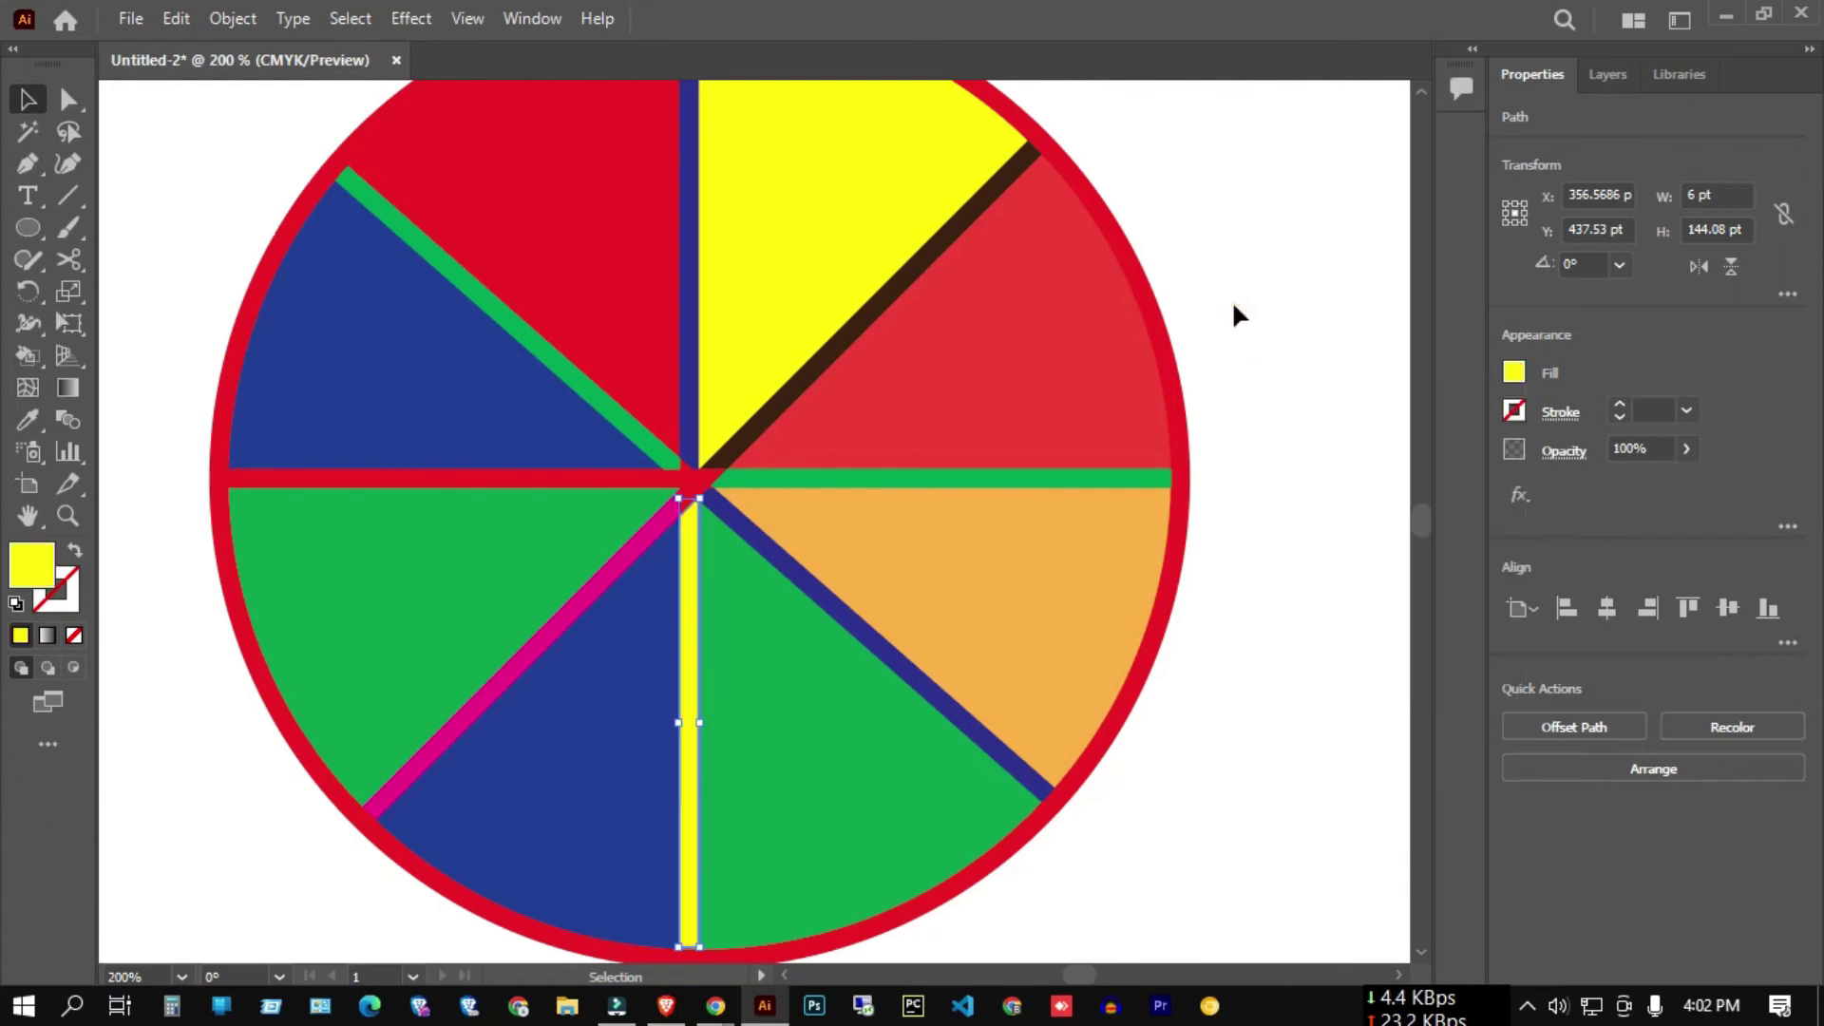
left_click(1233, 300)
- Drag the overlapping-circles Live Paint design onto the artboard
scroll(950, 408, "down", 3)
scroll(1079, 424, "up", 2)
scroll(1060, 404, "down", 6)
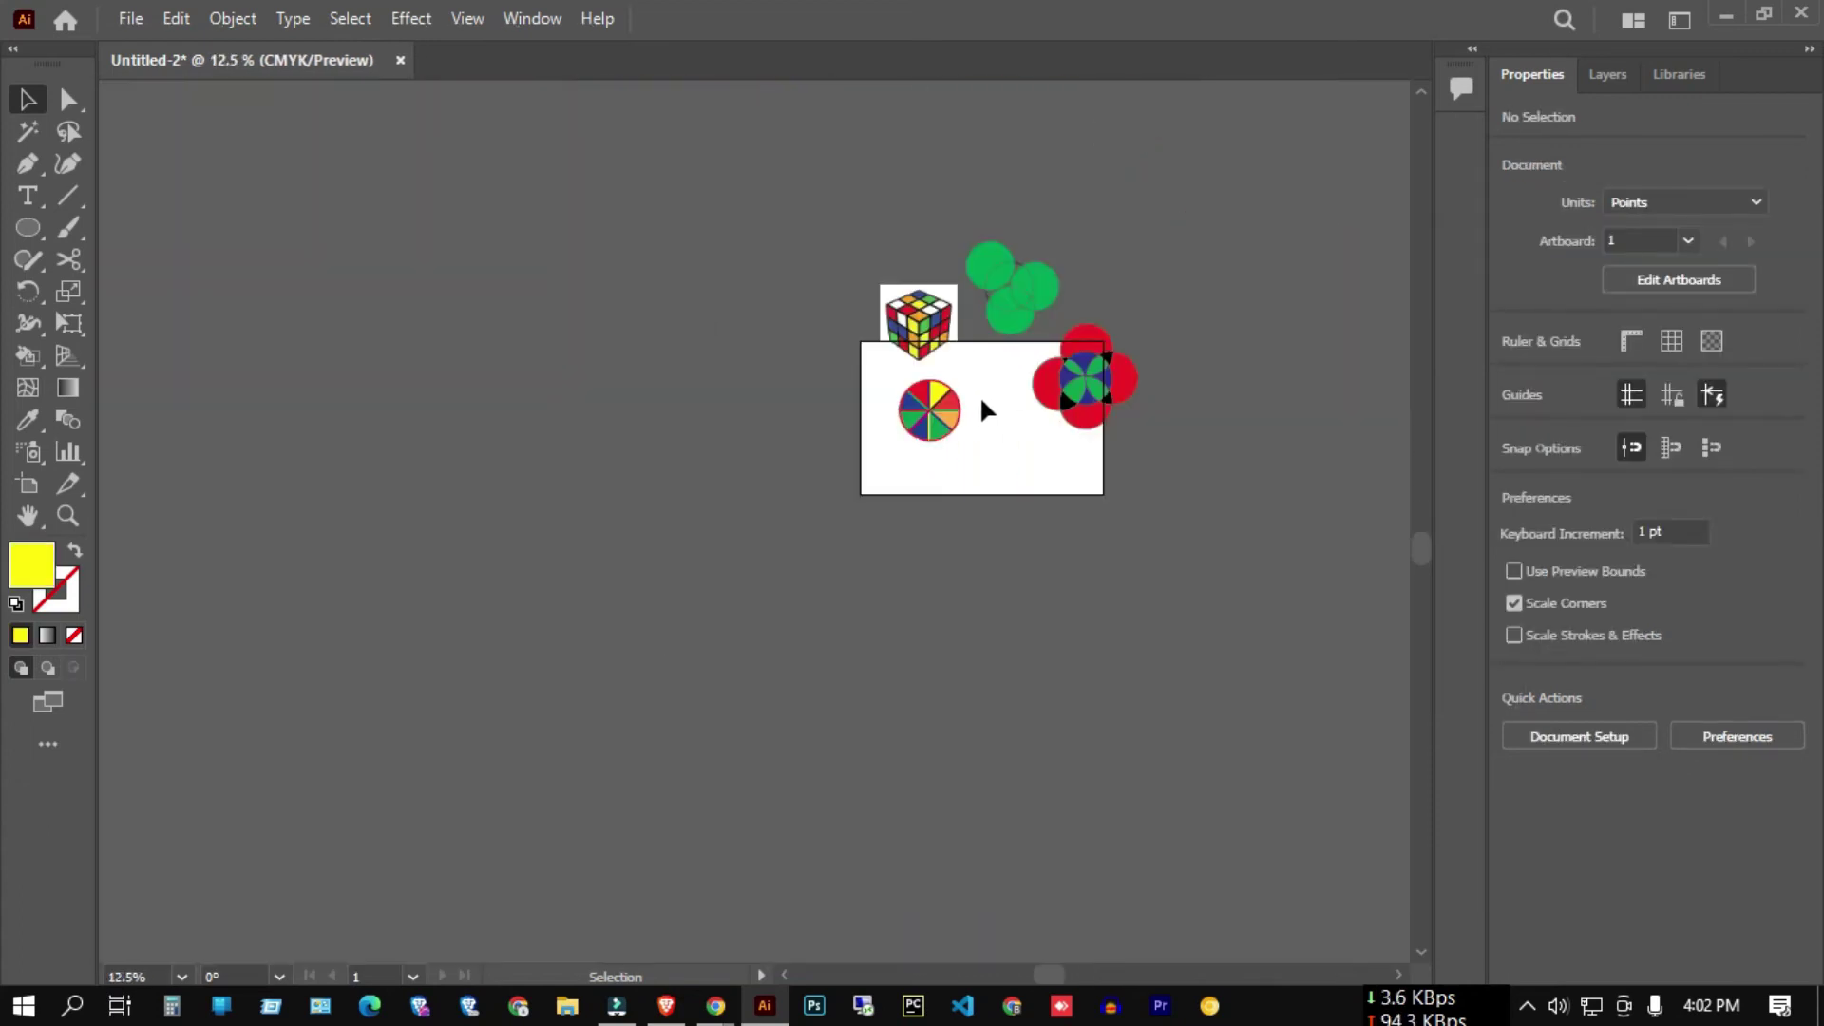
scroll(981, 406, "up", 3)
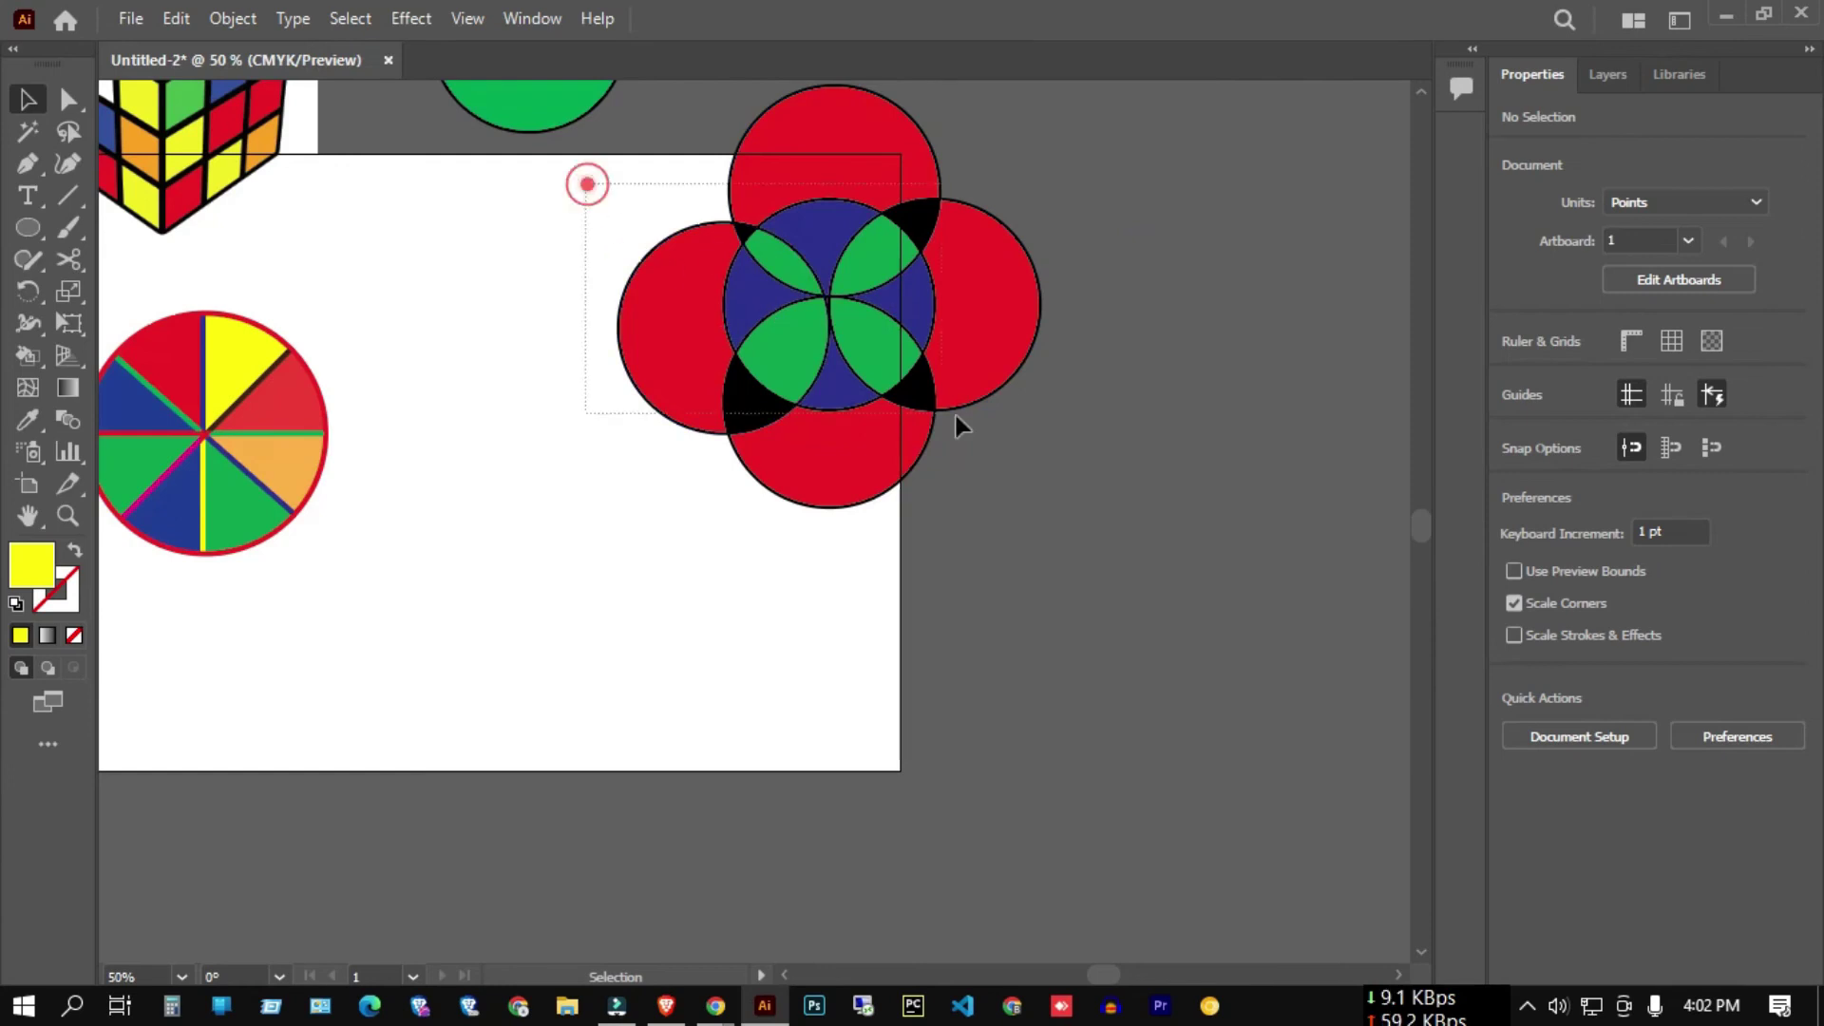
left_click(960, 398)
scroll(1092, 360, "down", 2)
scroll(915, 358, "up", 2)
left_click_drag(1017, 271, 824, 458)
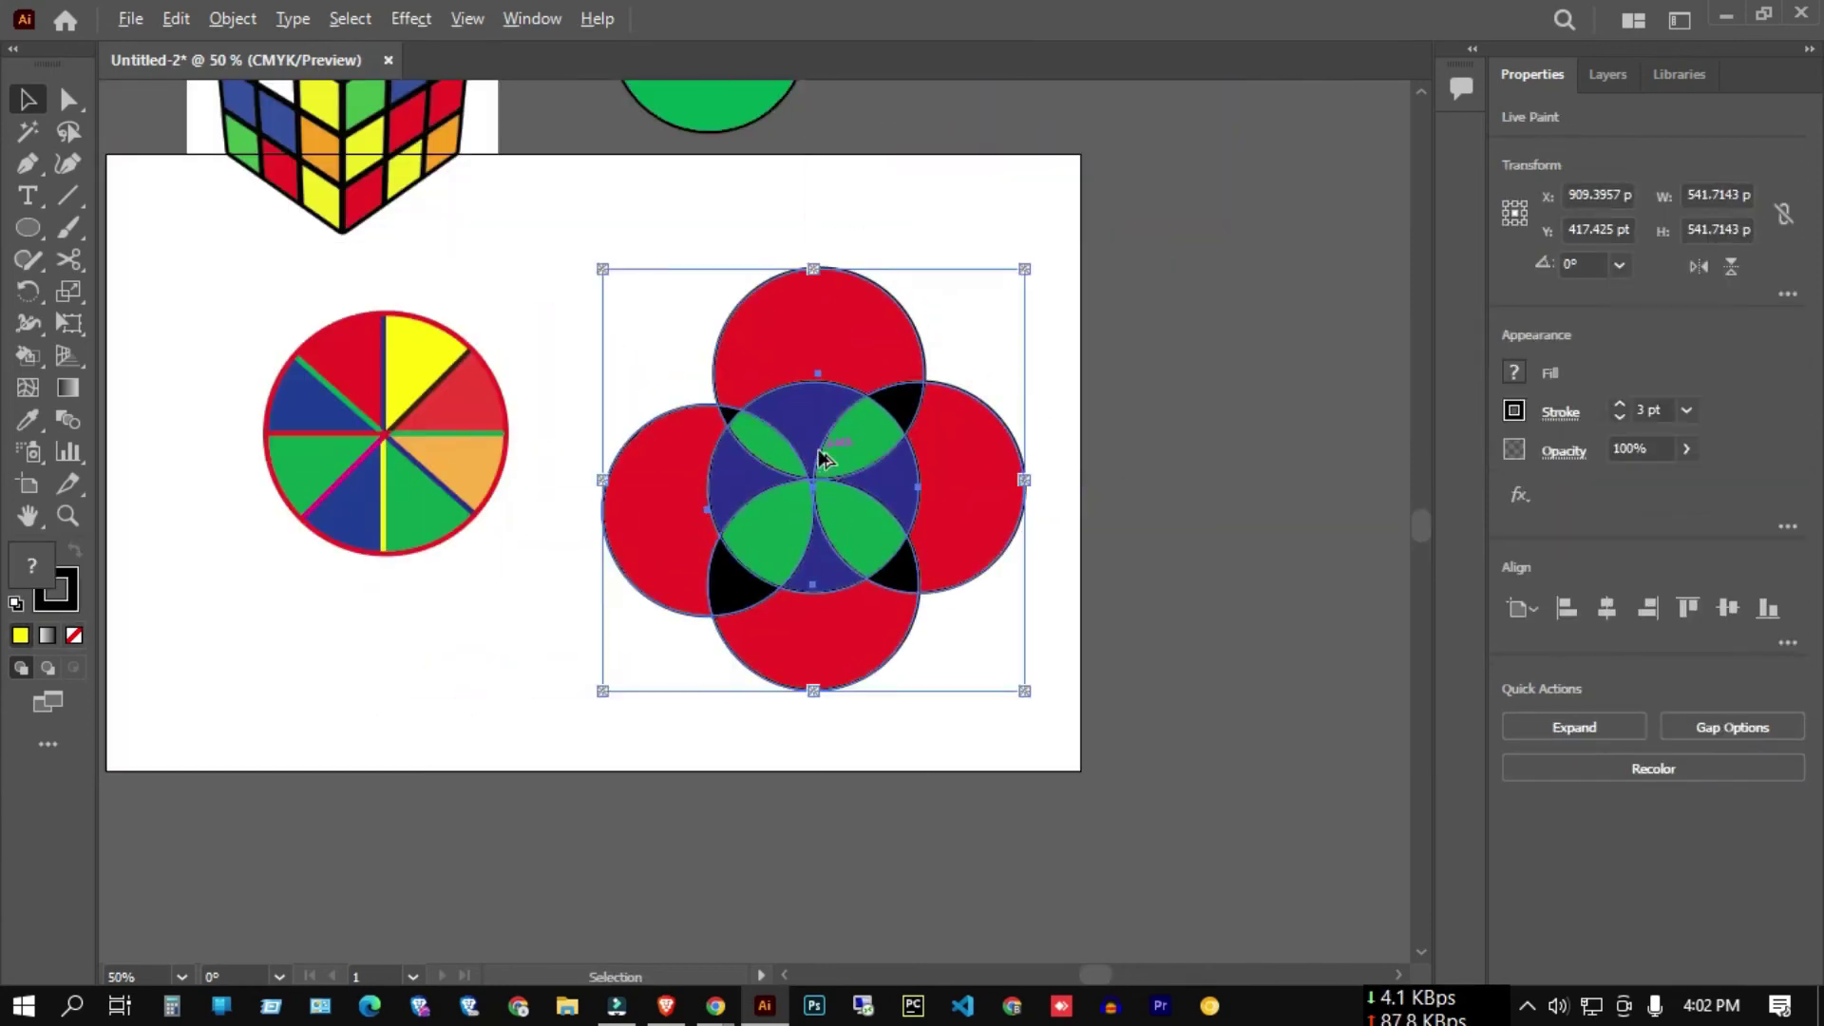
- Raise the circles design's stroke weight to 8 pt and check the result
scroll(824, 458, "up", 1)
scroll(639, 245, "up", 1)
scroll(741, 276, "up", 1)
scroll(779, 300, "down", 3)
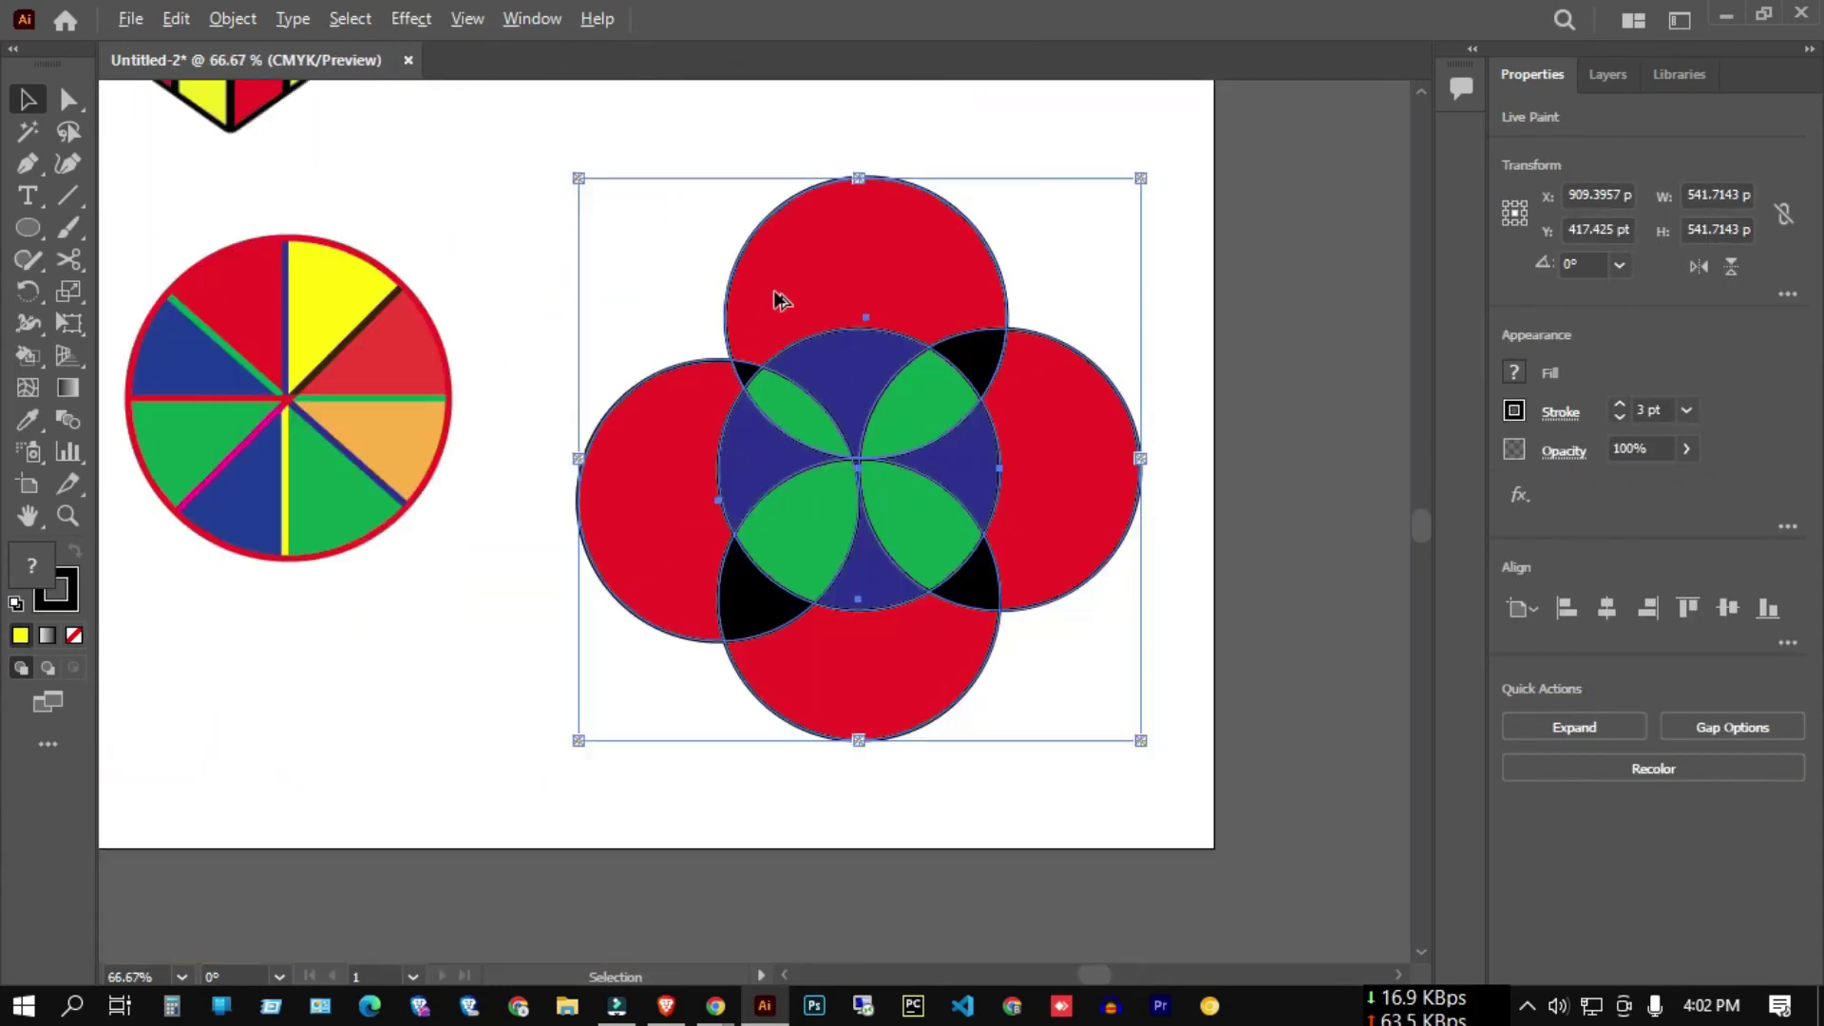
scroll(774, 302, "up", 3)
scroll(875, 366, "down", 2)
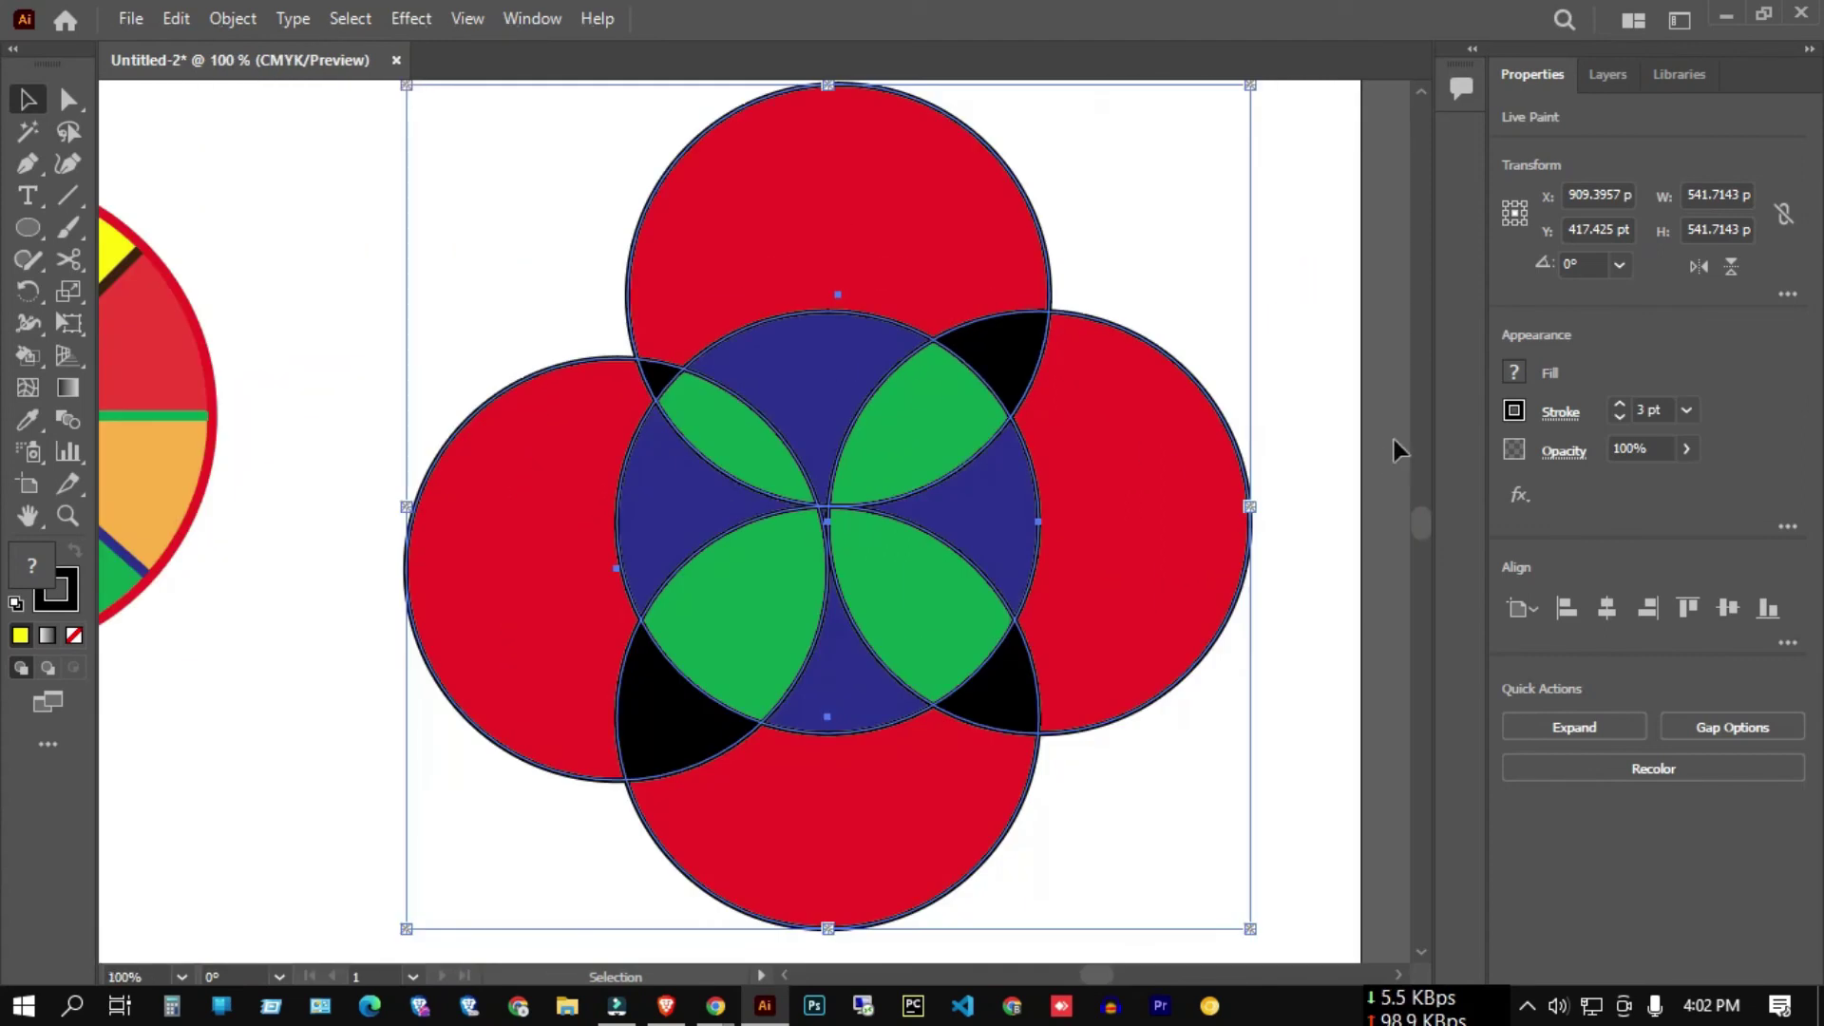
left_click(1613, 401)
left_click(1613, 402)
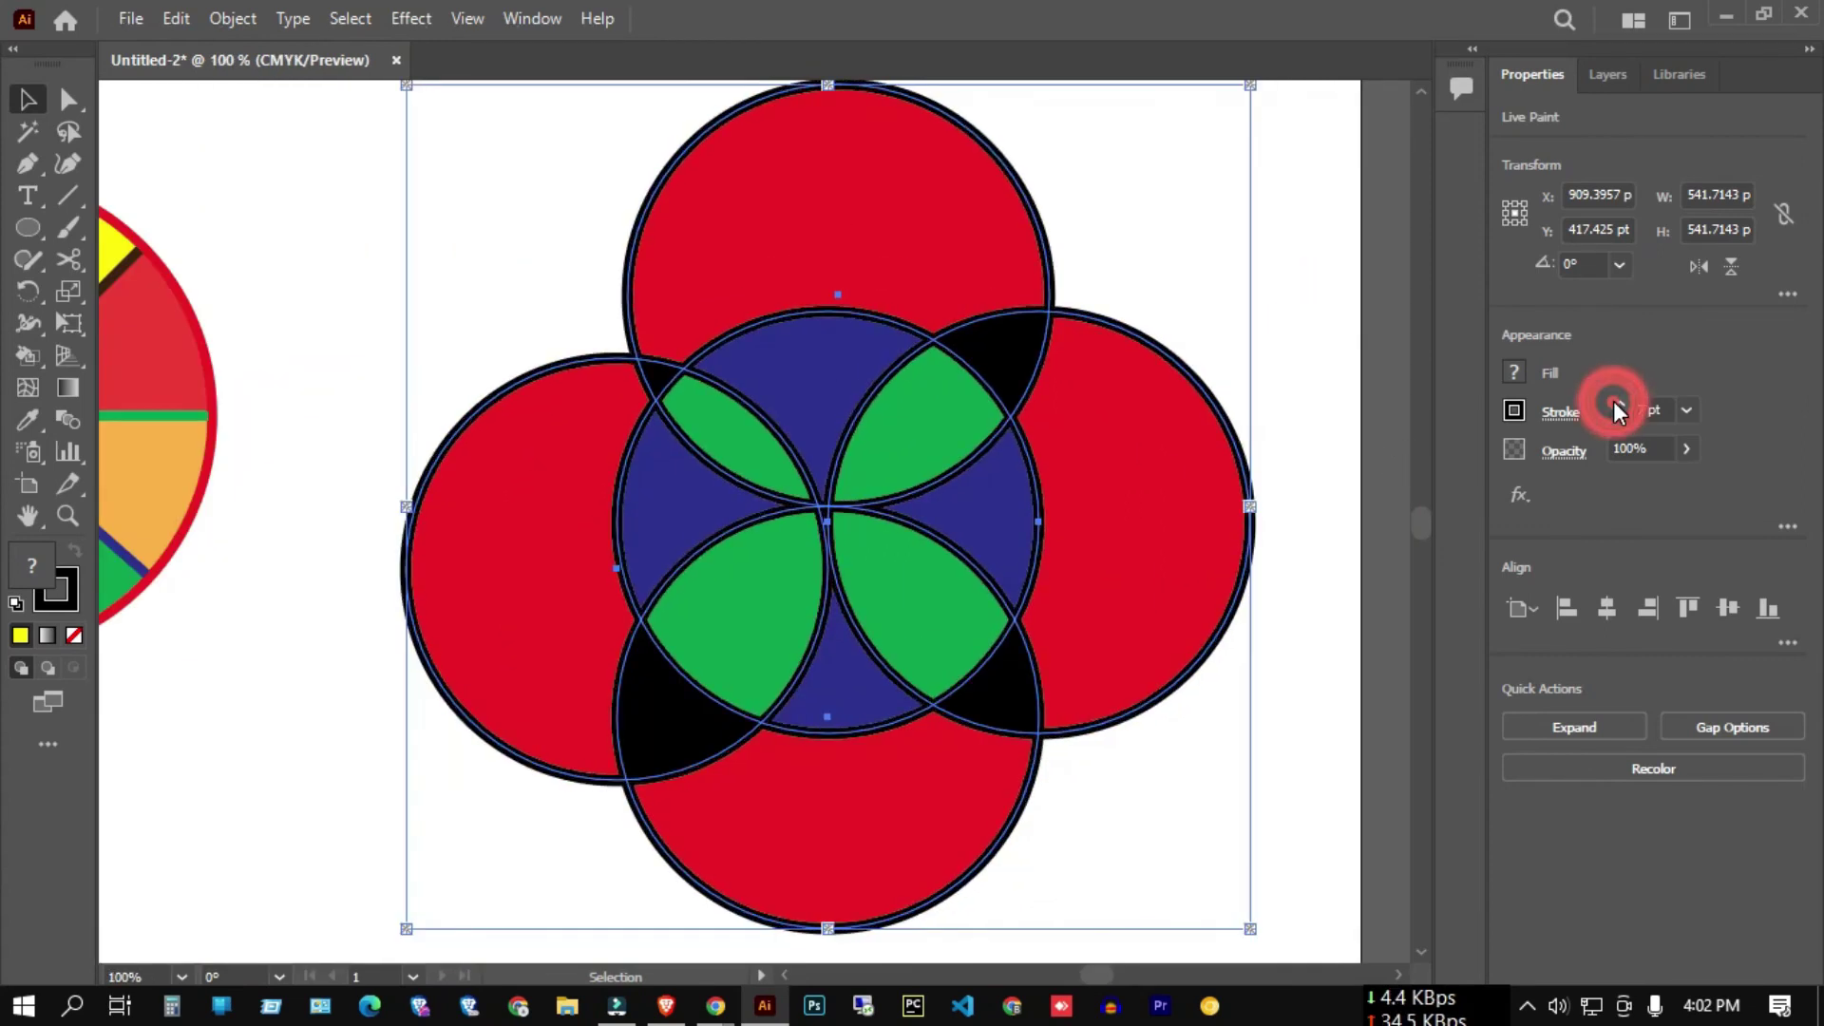
left_click(282, 191)
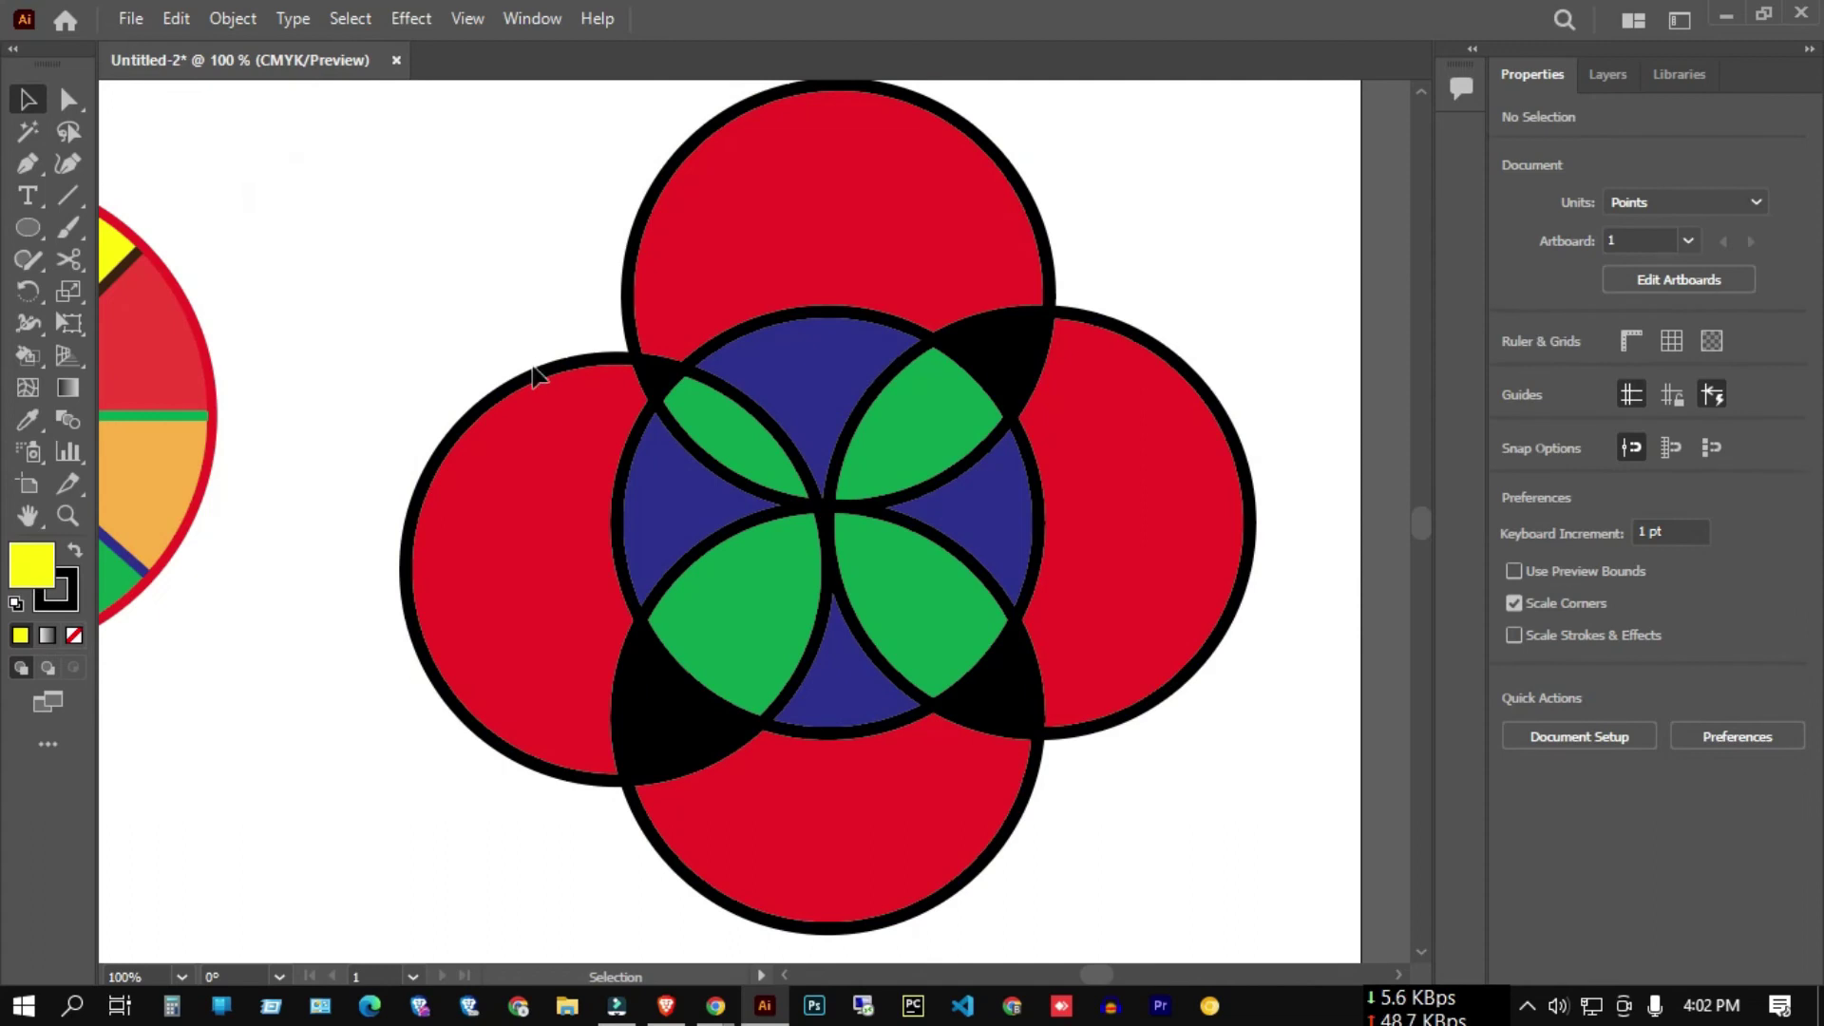
left_click(539, 373)
- Inside the Live Paint group, give the left circle a thin yellow outline
right_click(543, 374)
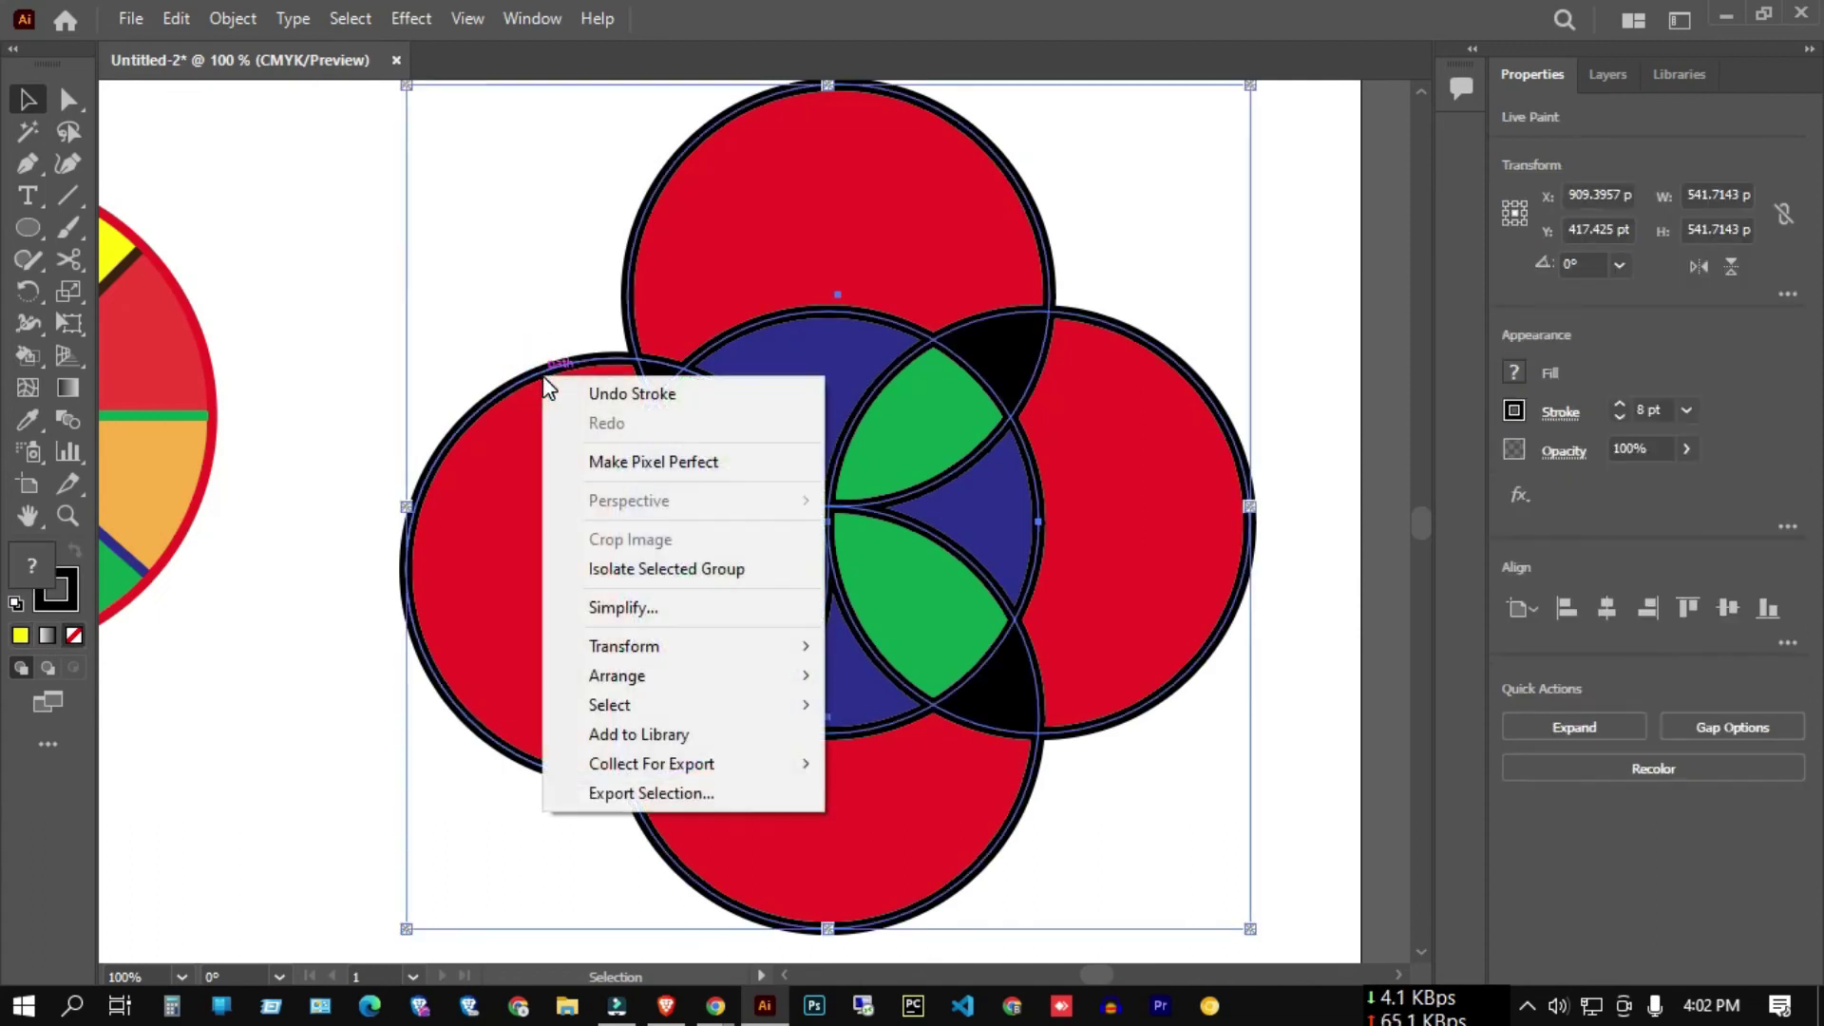
left_click(384, 233)
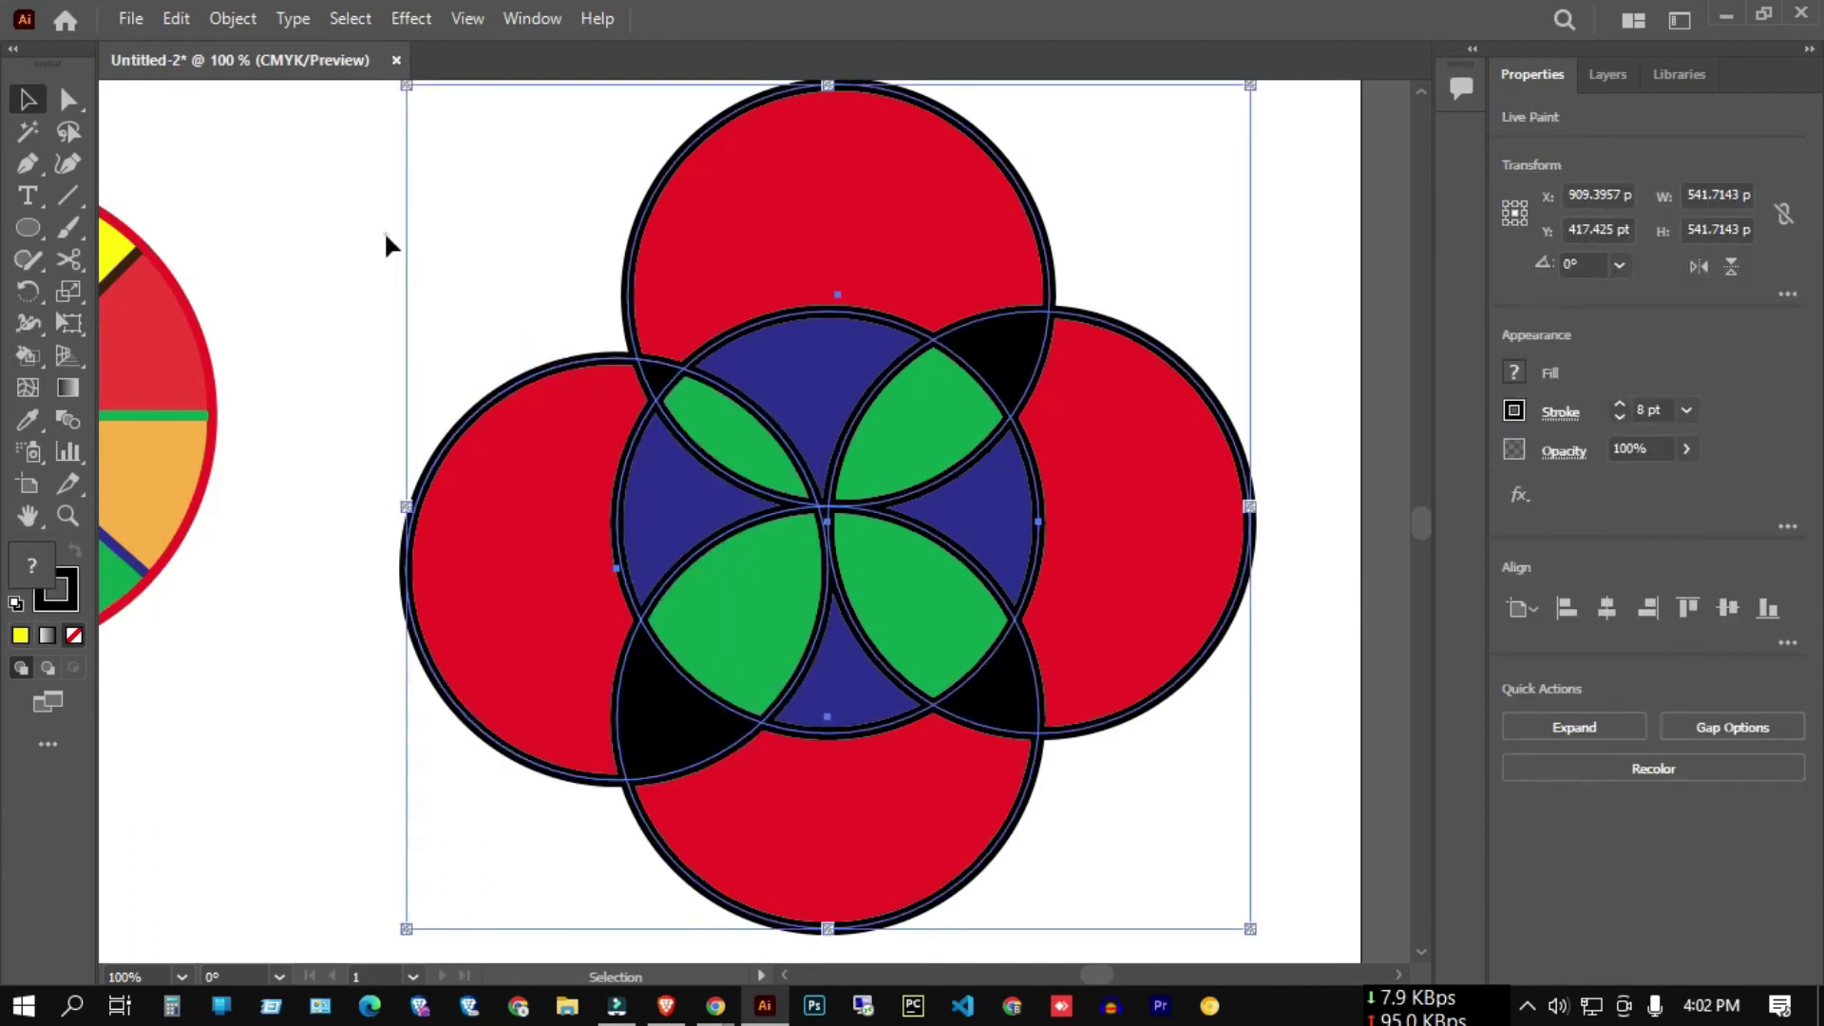
double_click(568, 370)
left_click(570, 368)
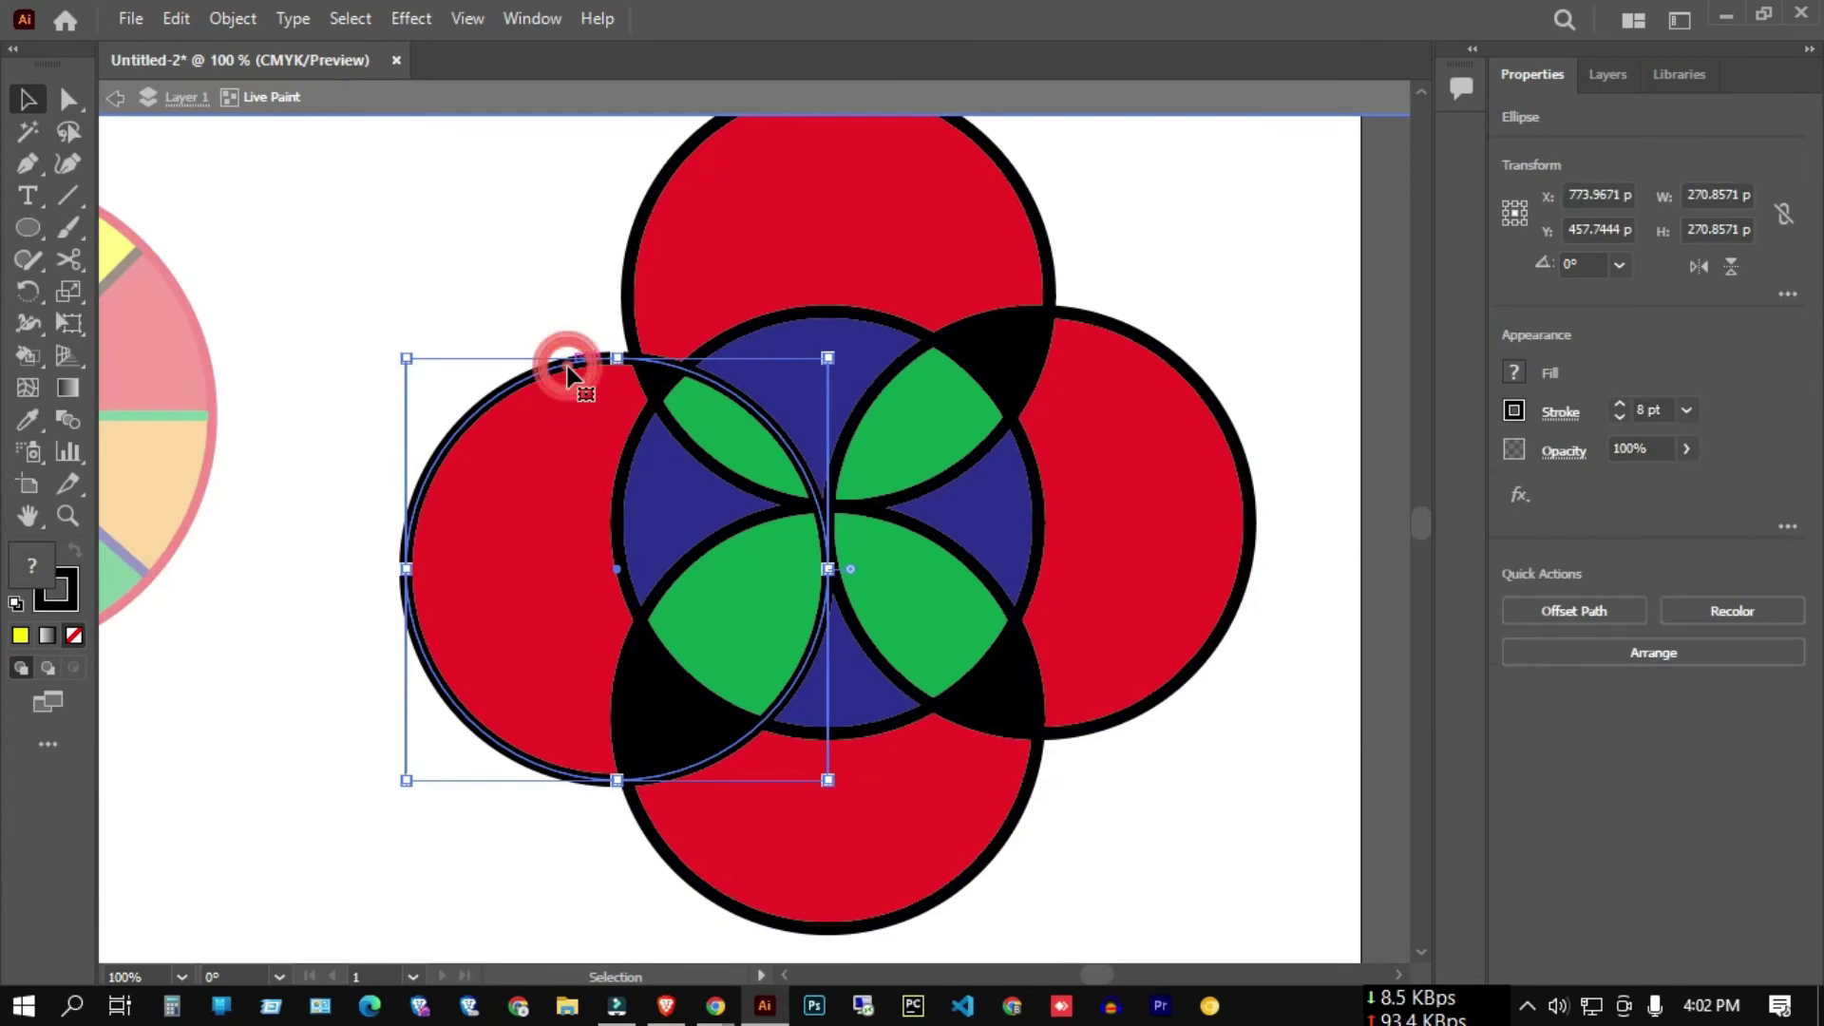
left_click(1514, 411)
left_click(1317, 506)
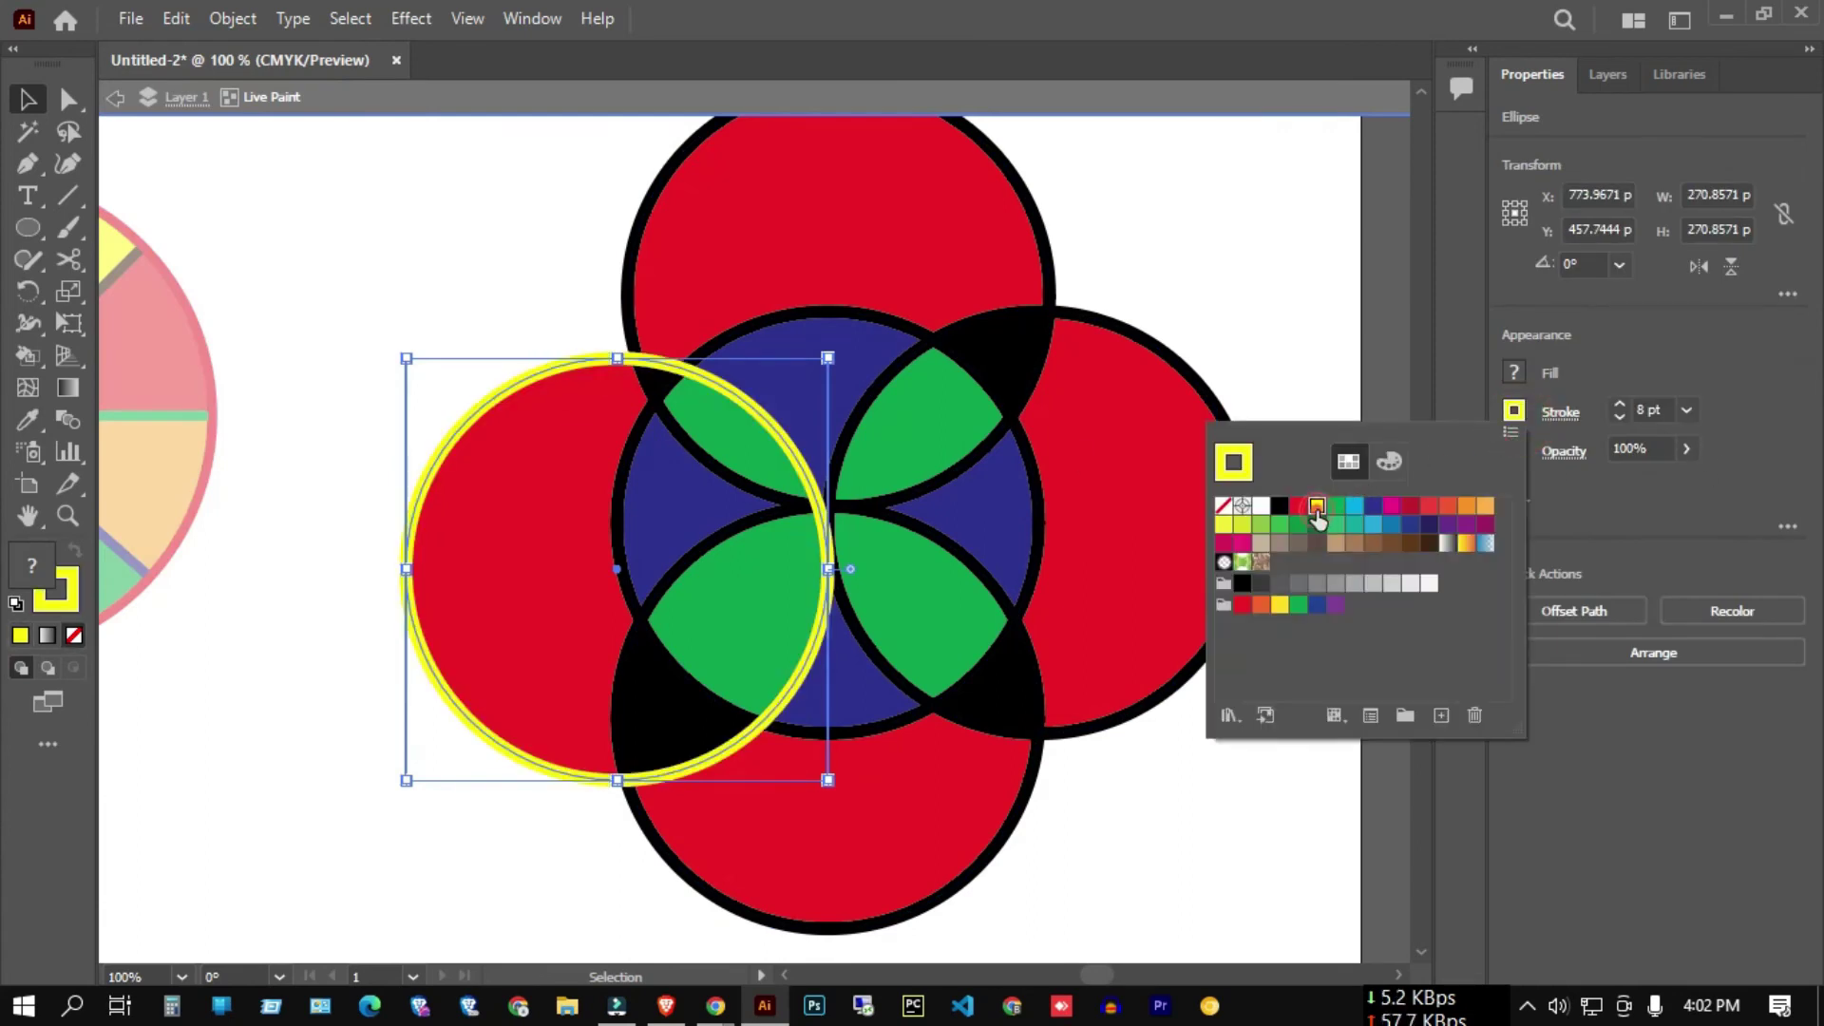
left_click(1223, 305)
left_click(1513, 418)
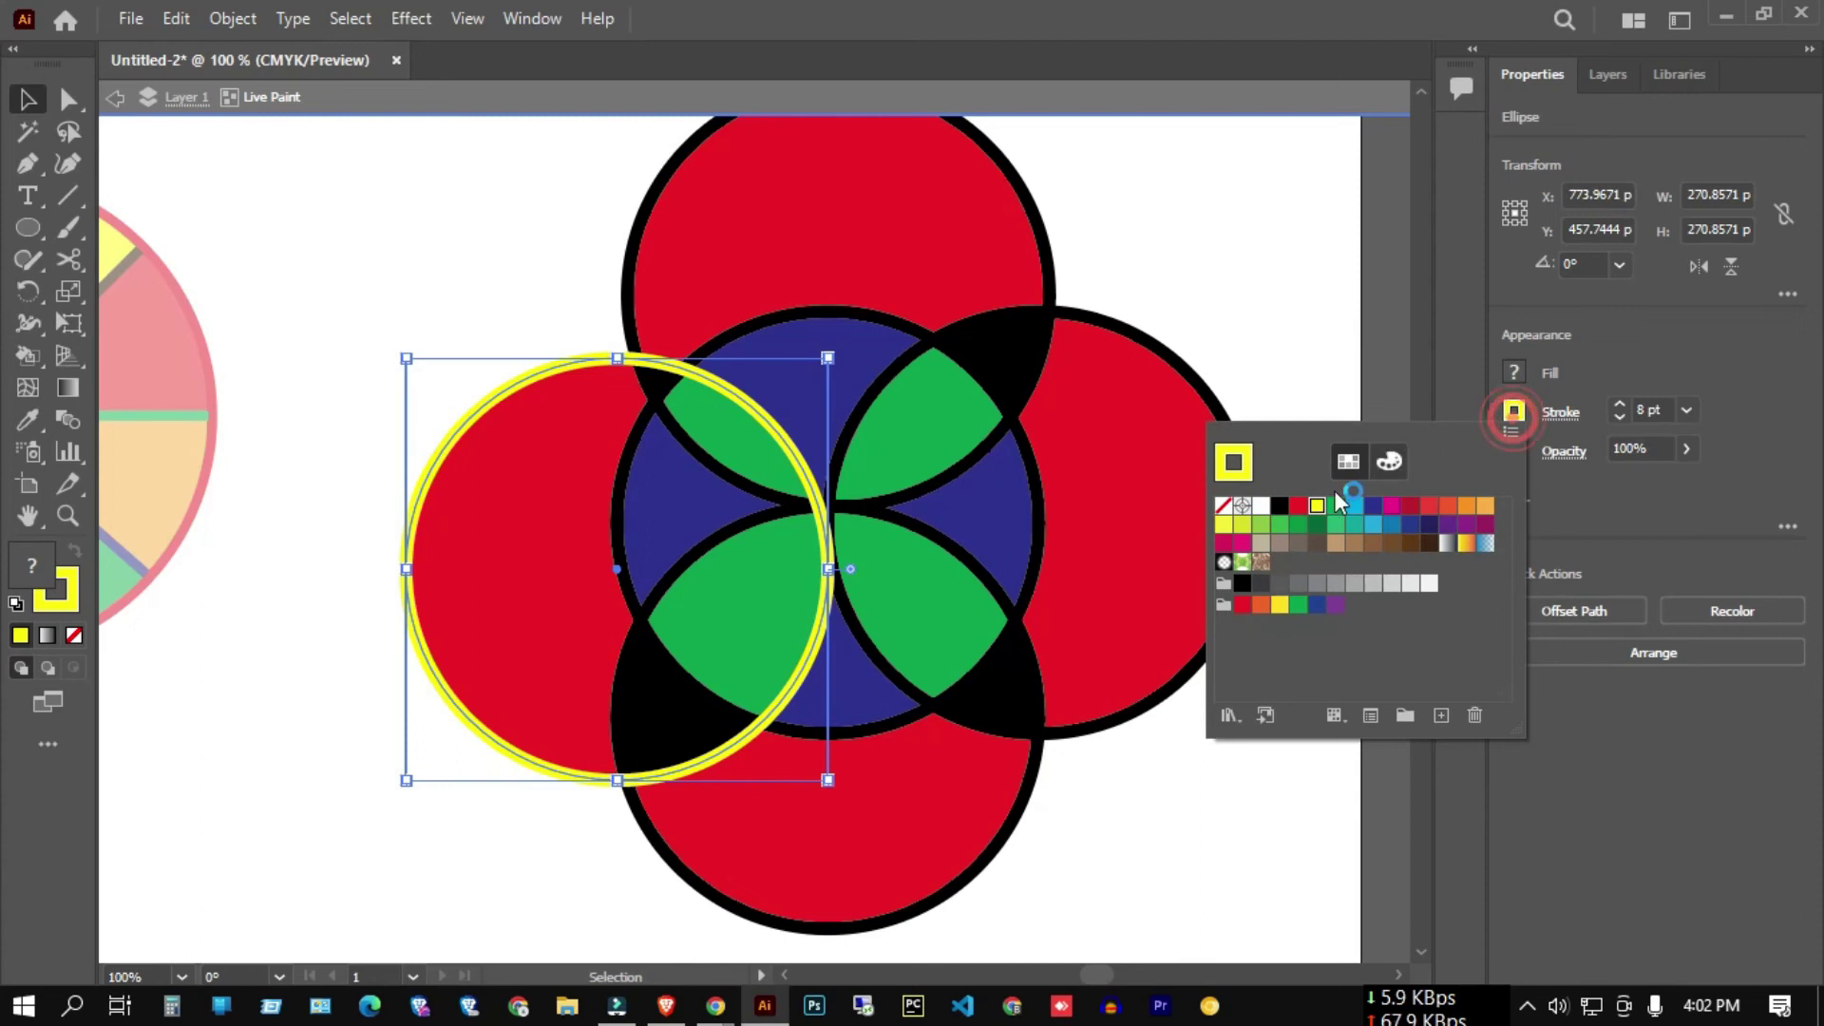
left_click(1221, 513)
left_click(1242, 275)
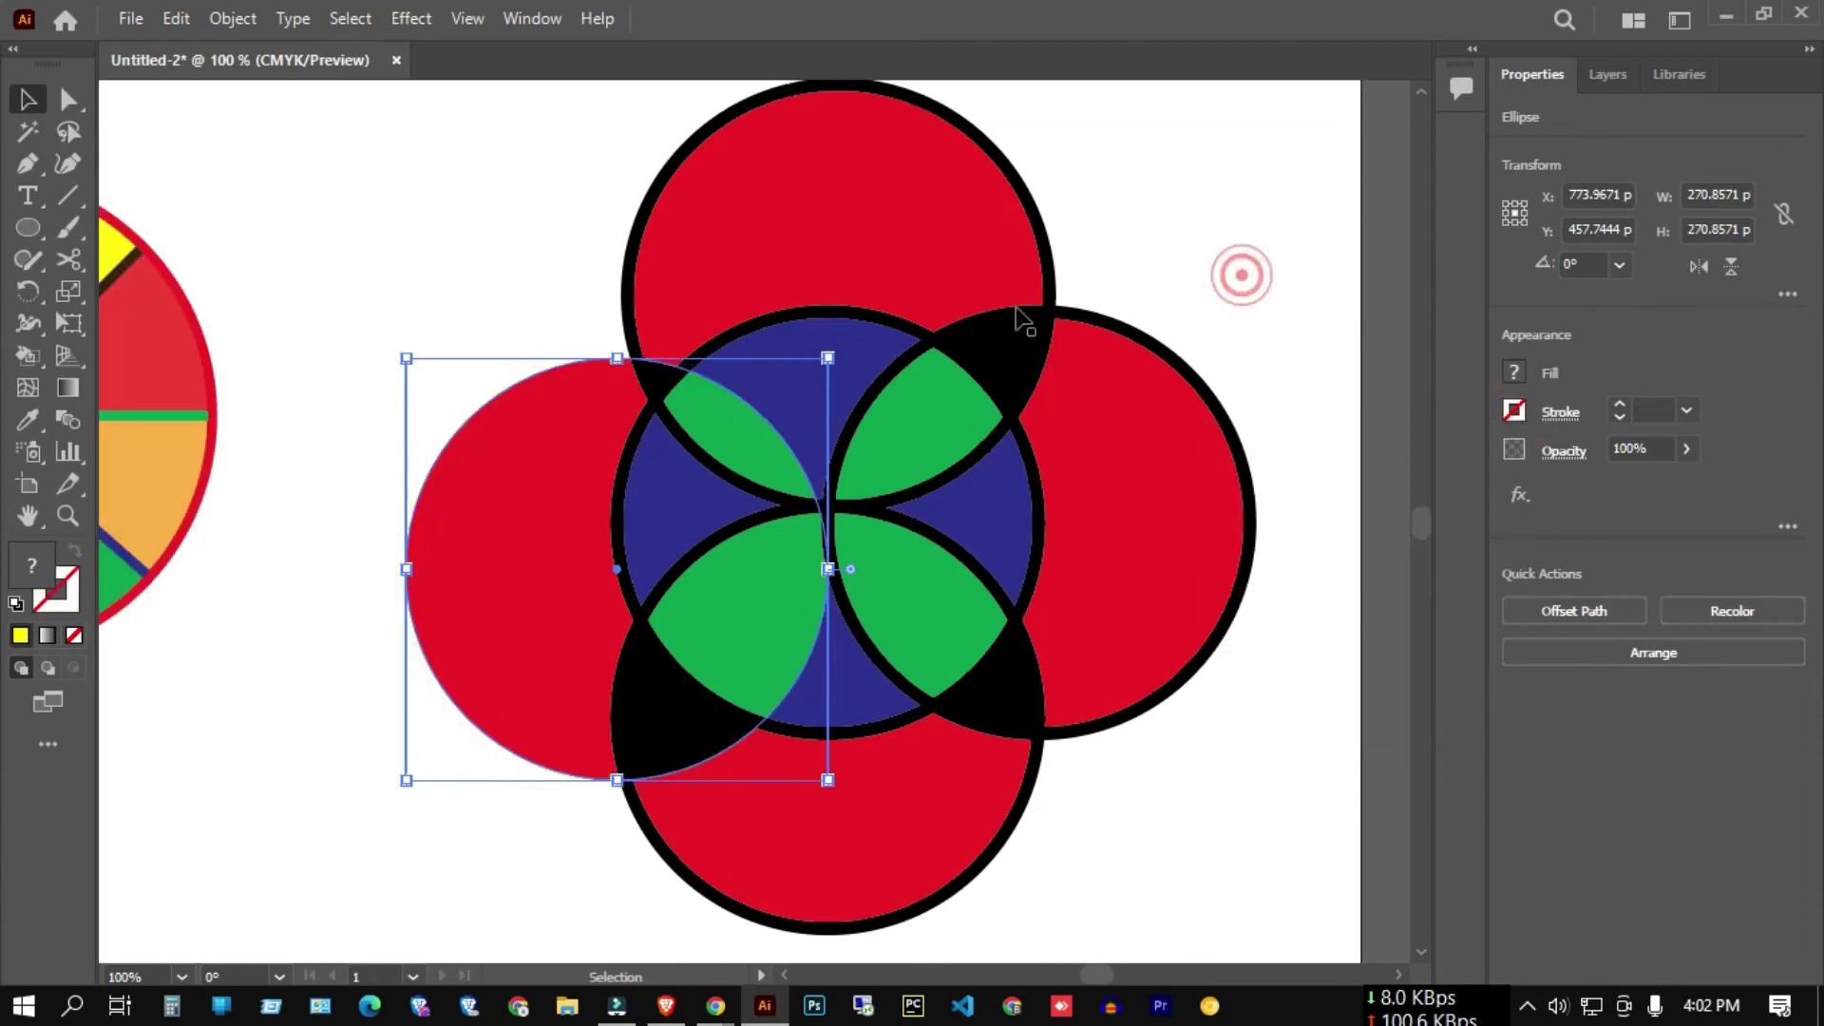
left_click(1620, 404)
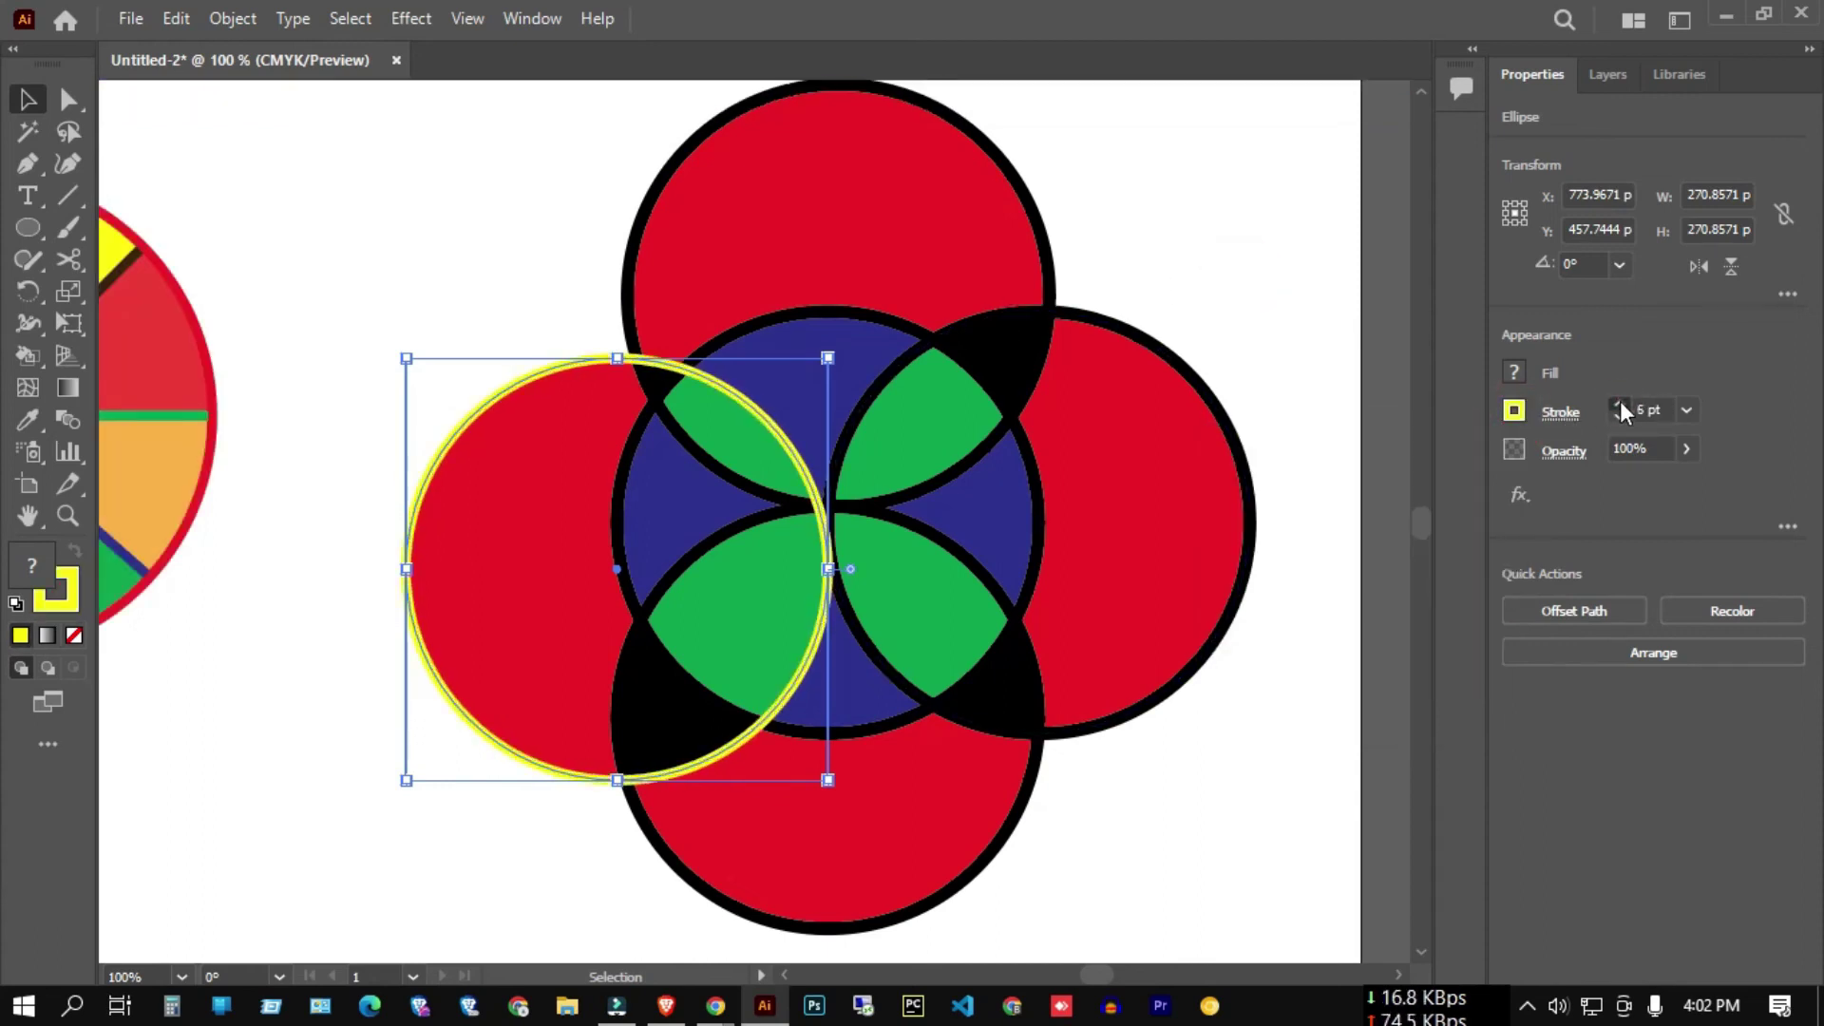
left_click(1273, 275)
- Set the stroke of the whole circles design to black
left_click(796, 433)
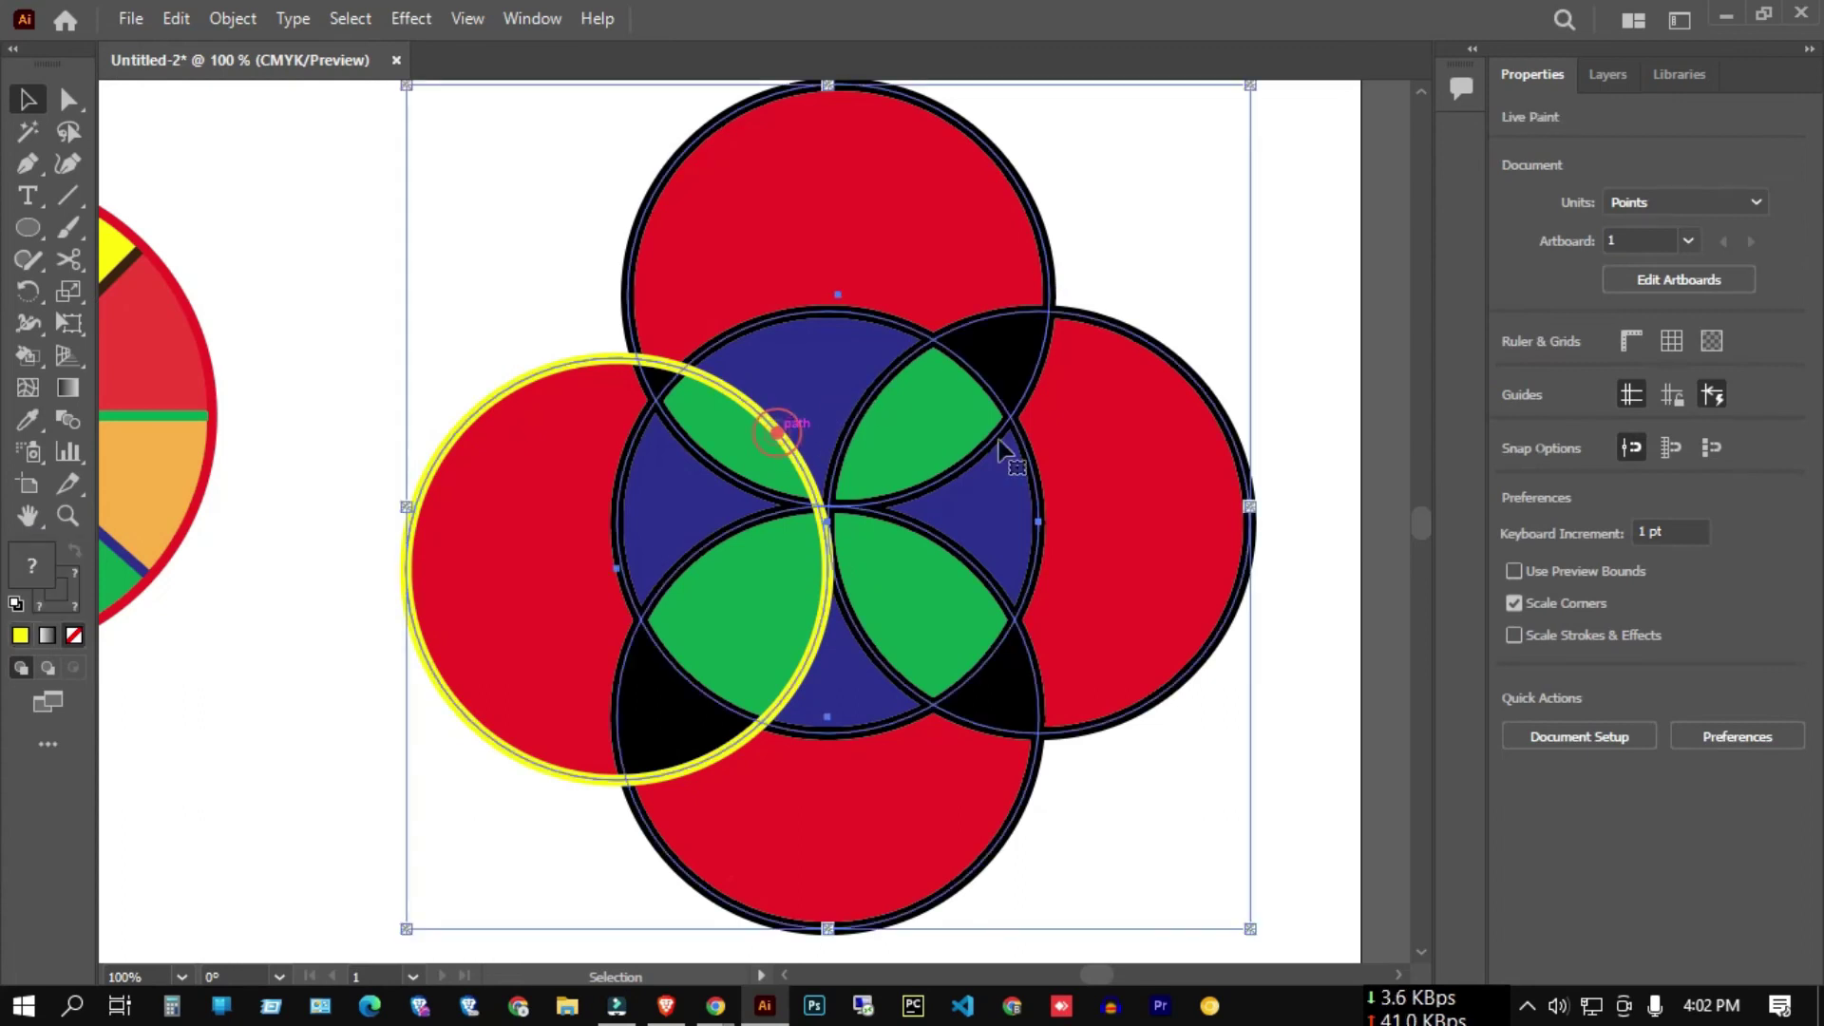
left_click(1517, 410)
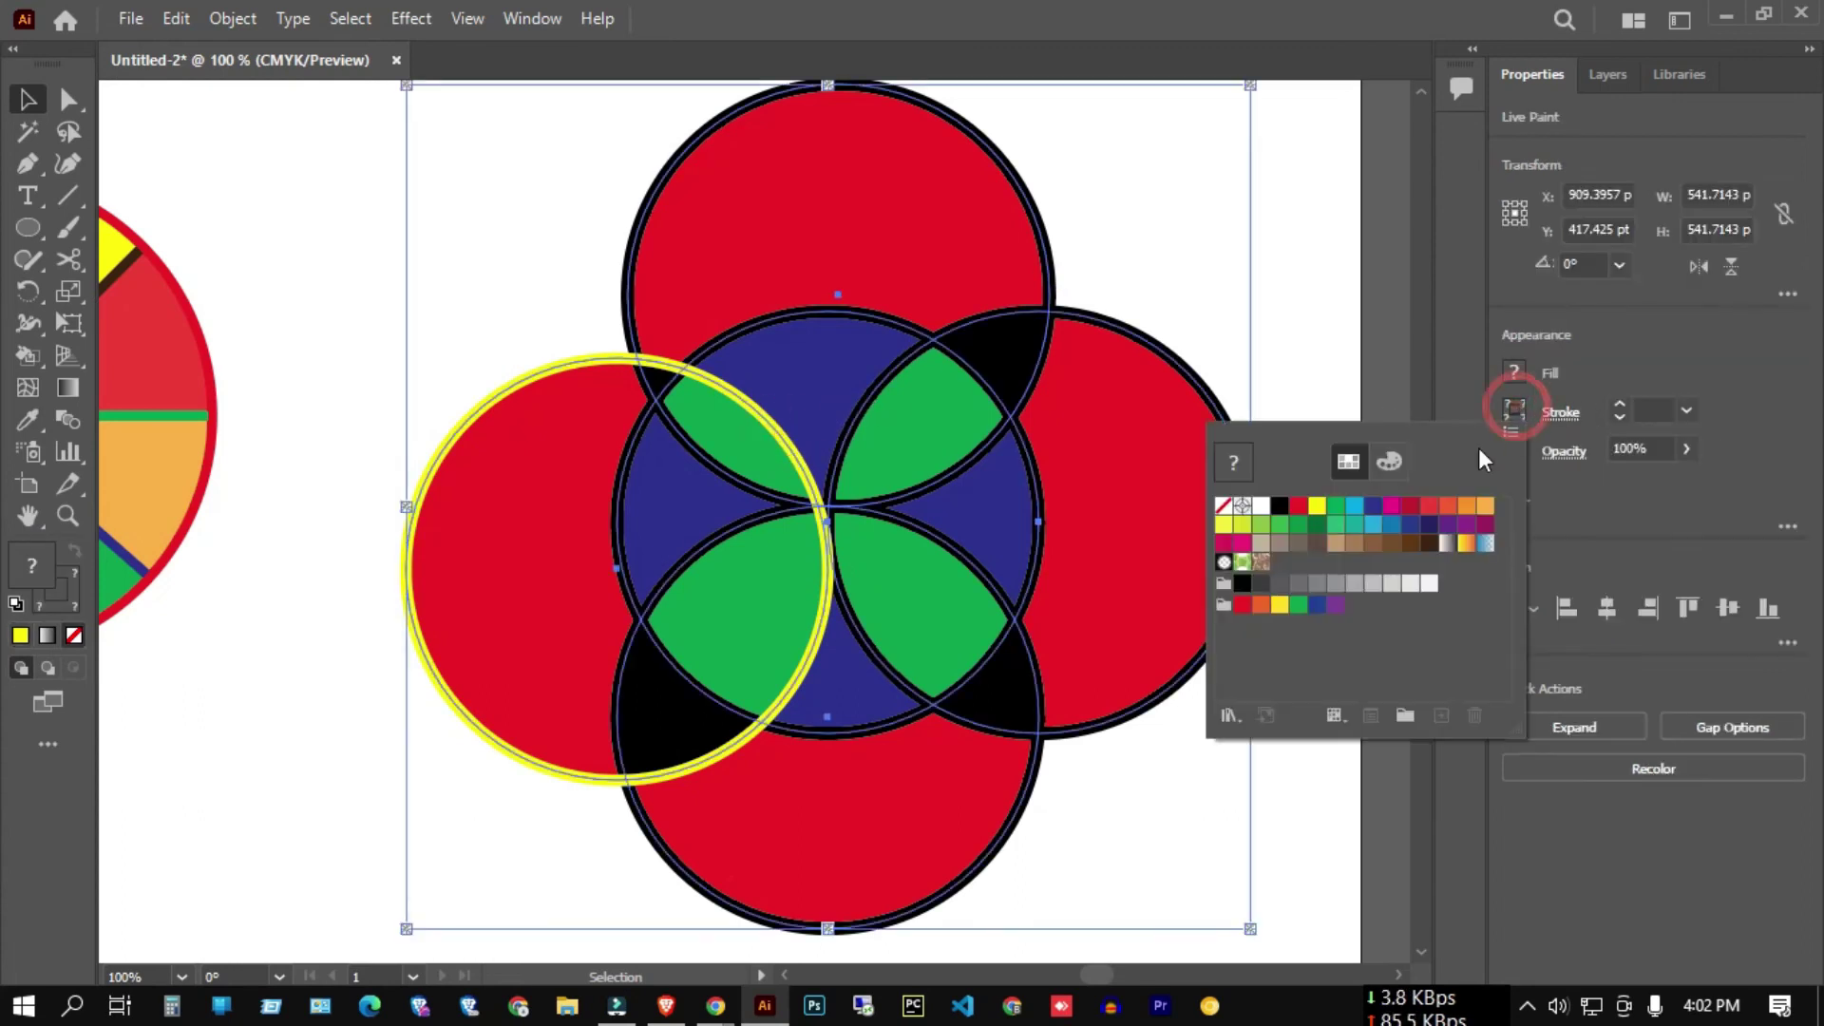
left_click(1257, 504)
left_click(1276, 325)
- Select the circles design and expand it with Object > Expand
scroll(692, 395, "down", 3)
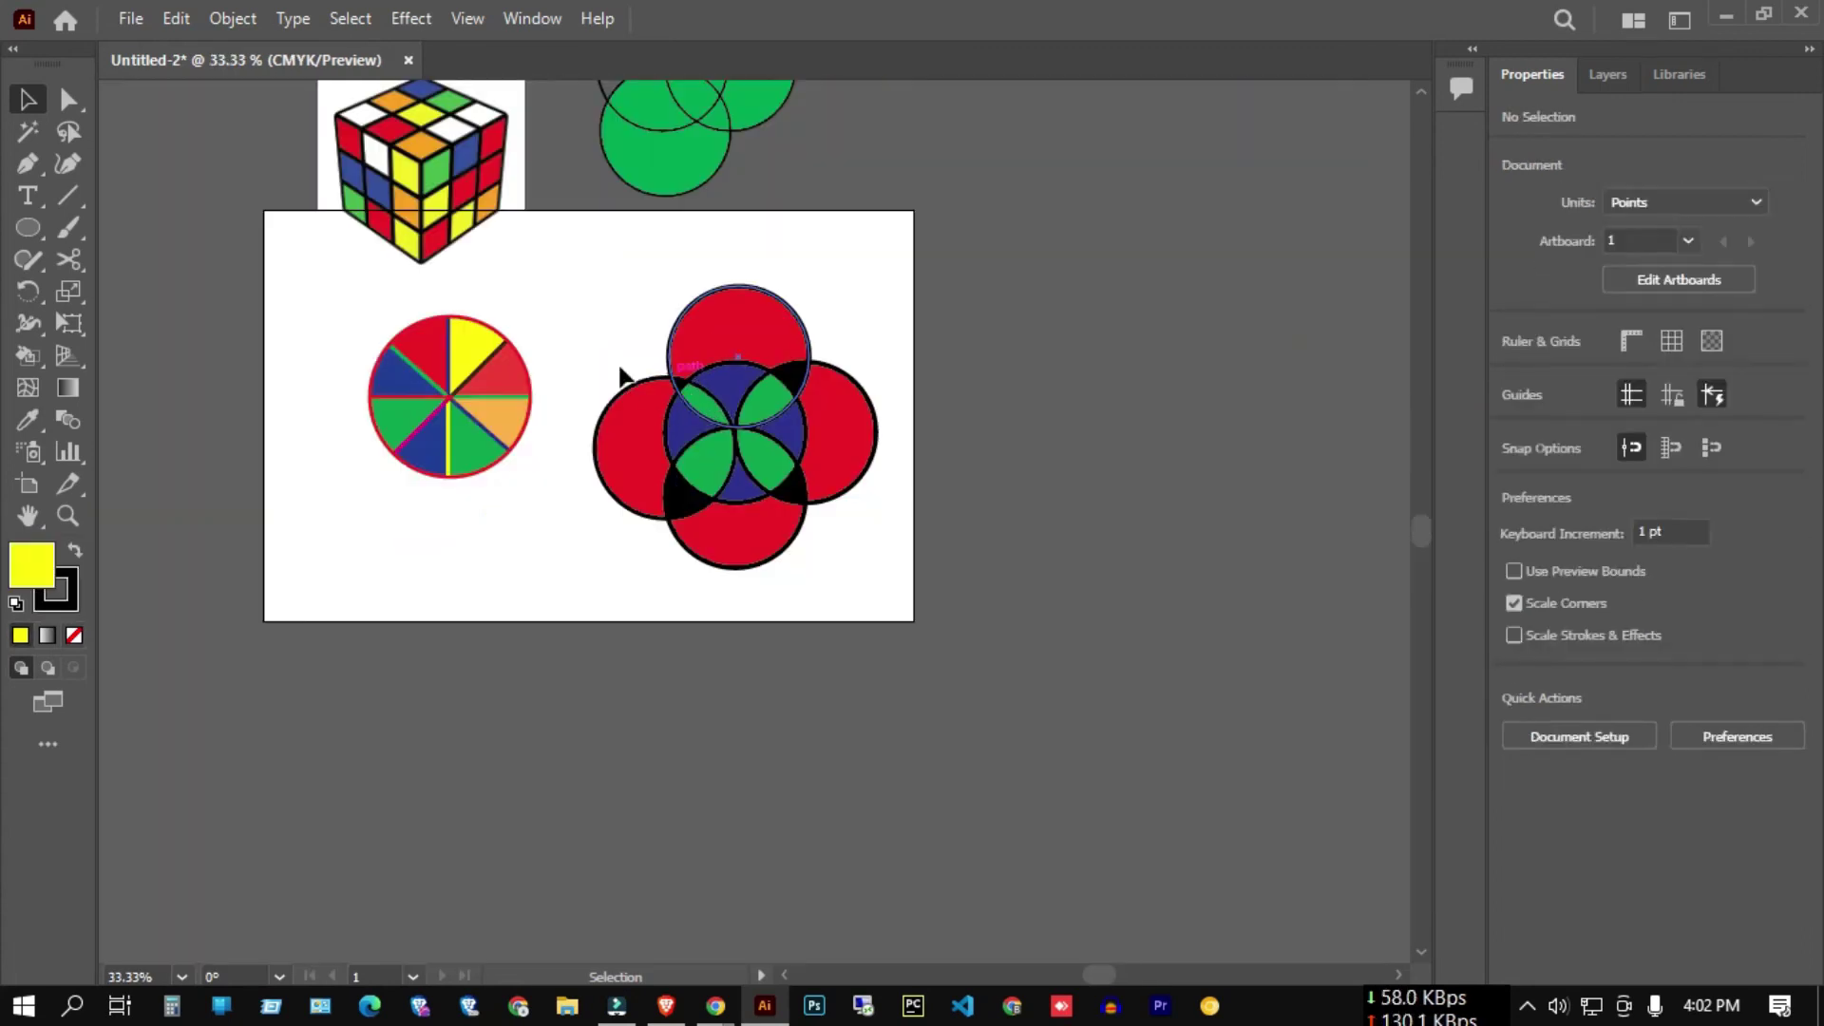
left_click(691, 418)
scroll(692, 418, "up", 2)
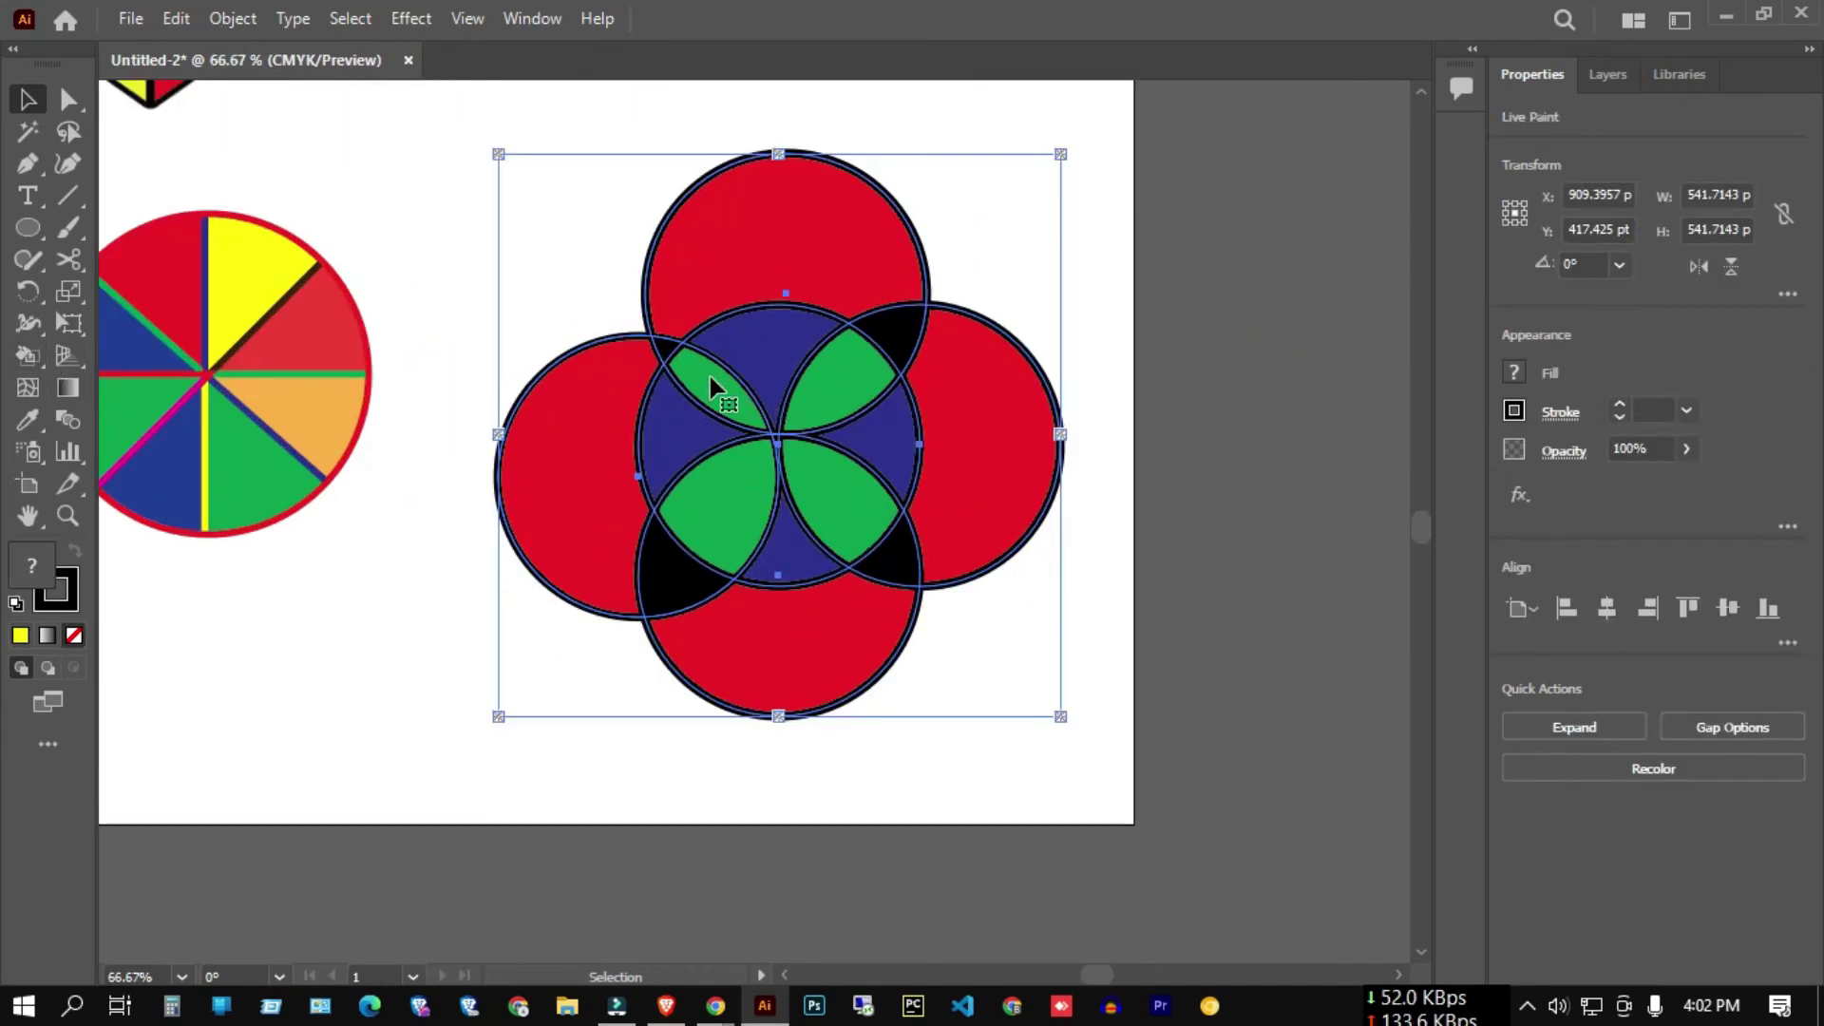
left_click(225, 17)
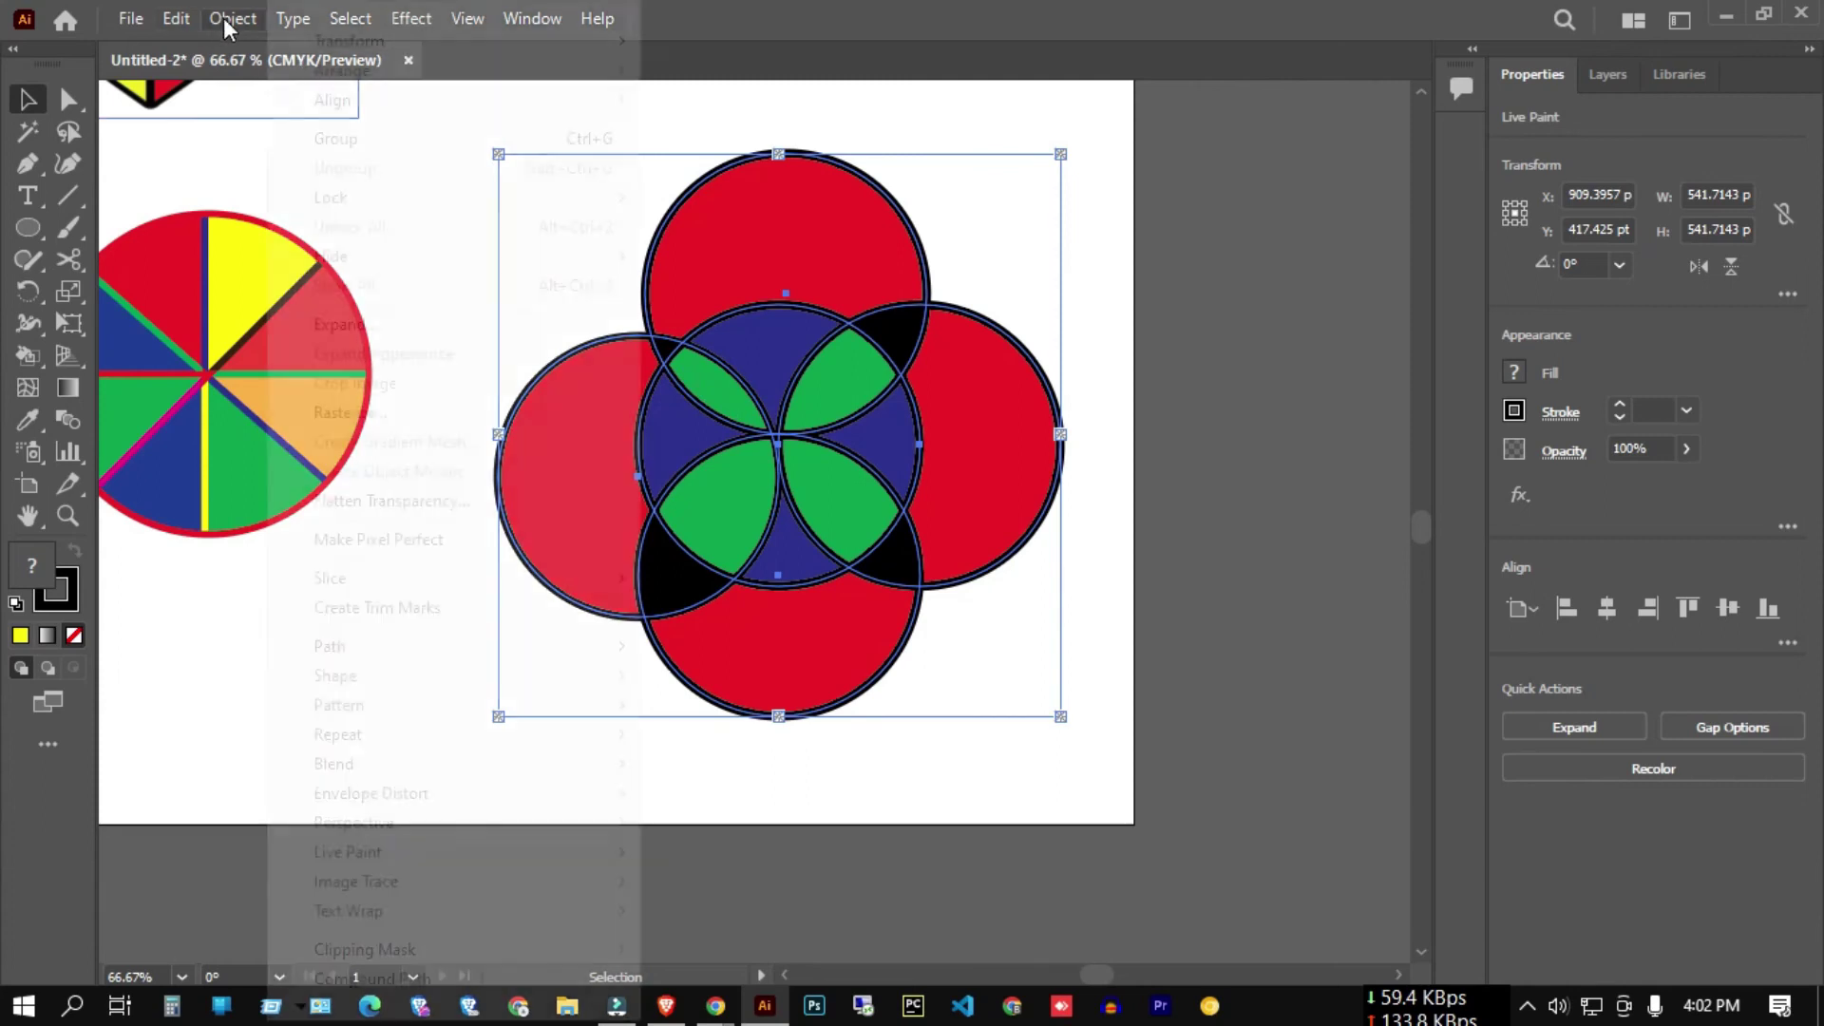
left_click(352, 325)
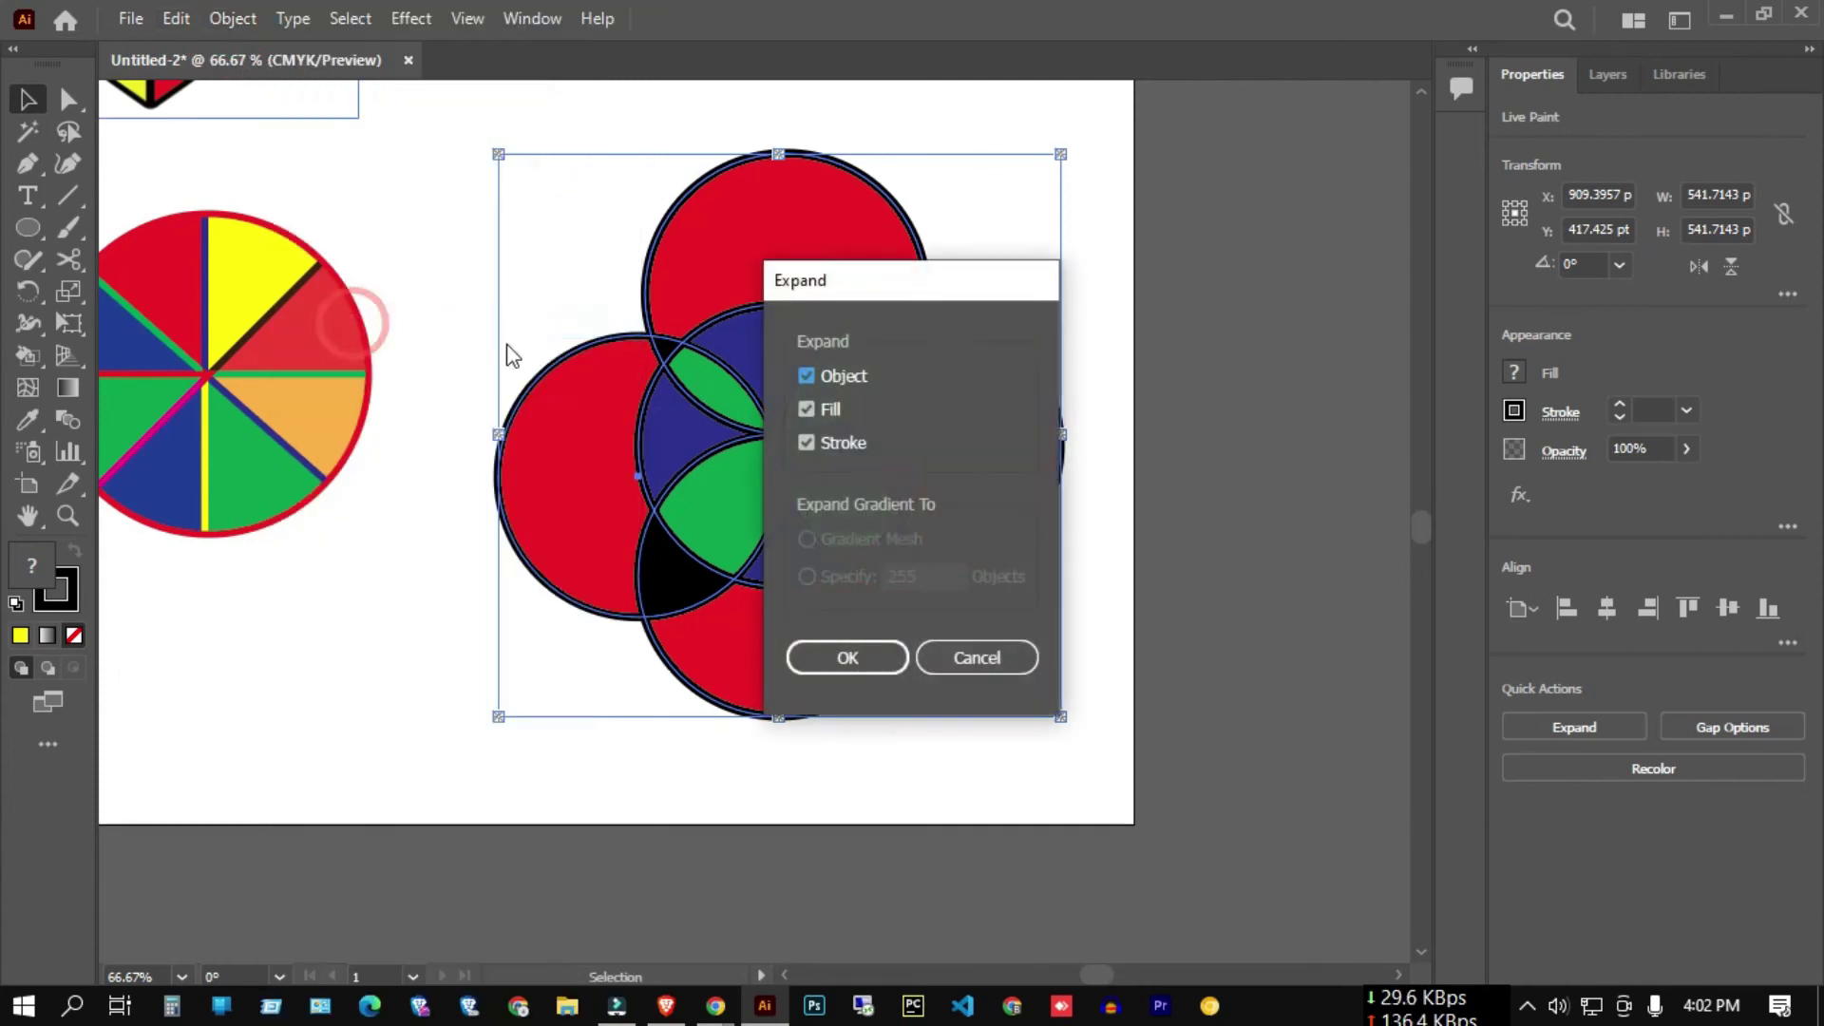
left_click(889, 656)
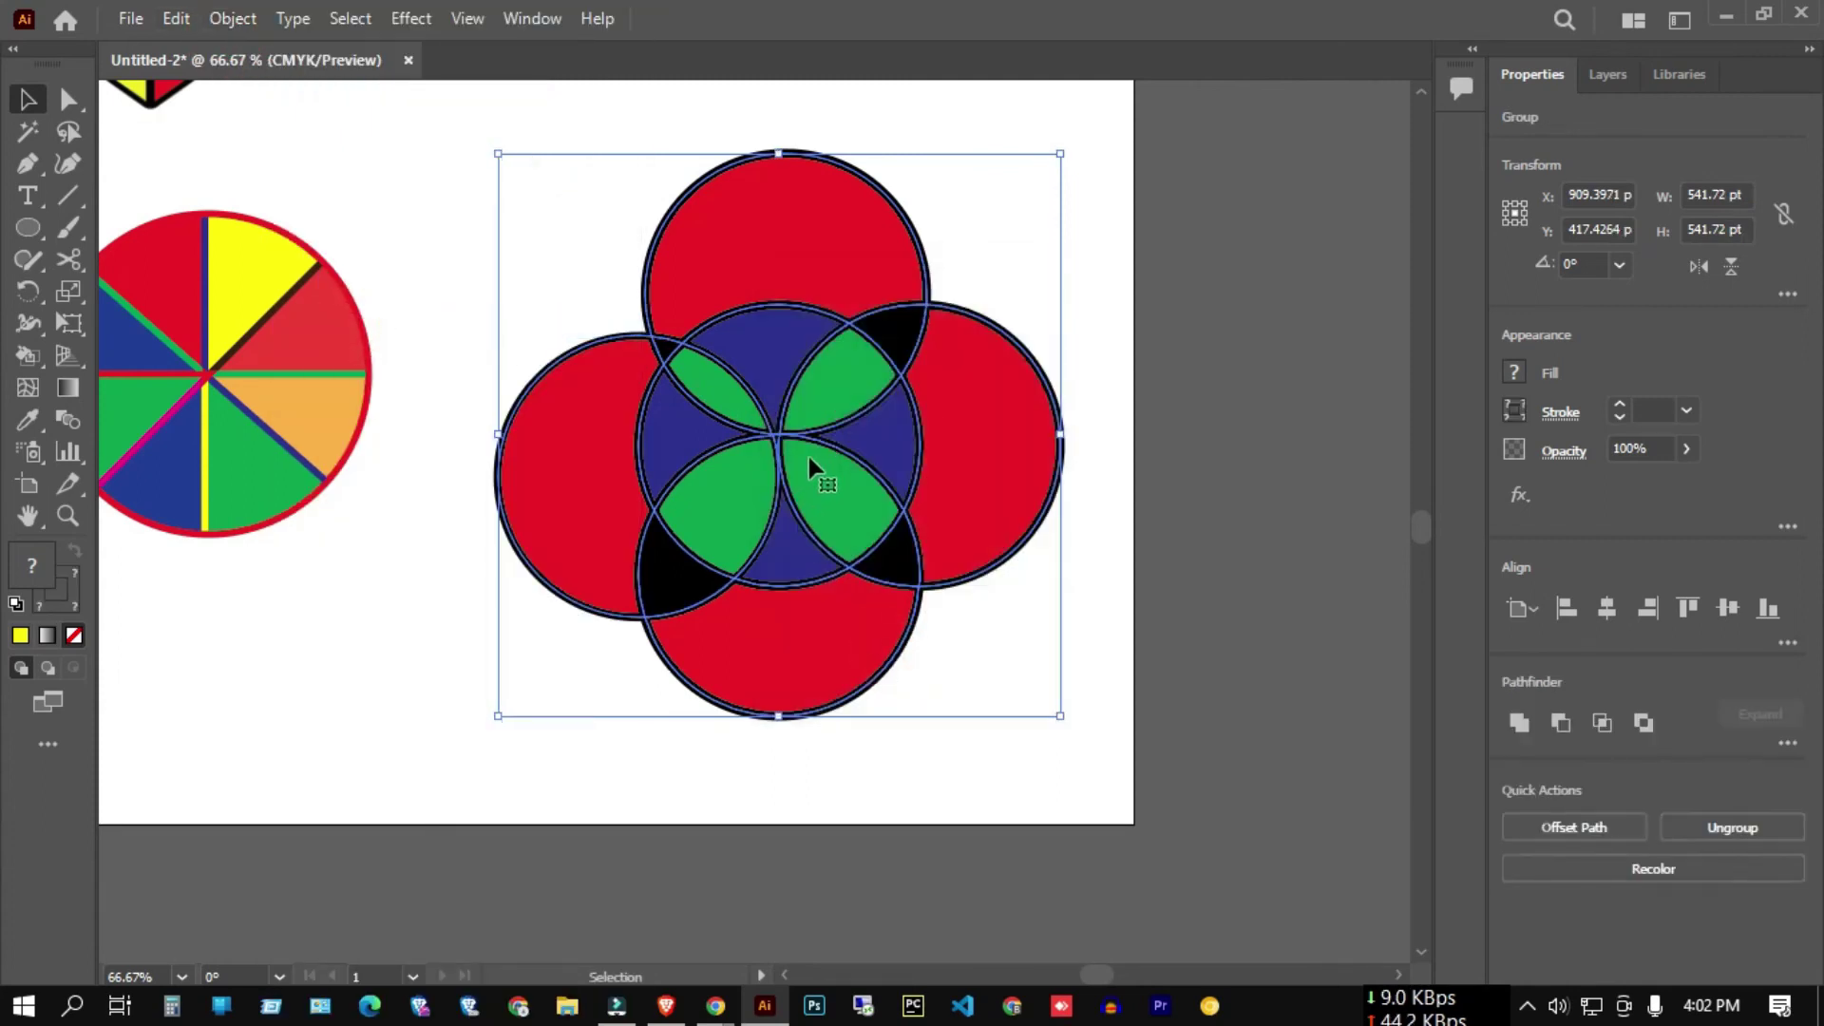
- Ungroup the expanded circles artwork repeatedly until its pieces are separate
scroll(753, 356, "up", 4, "alt")
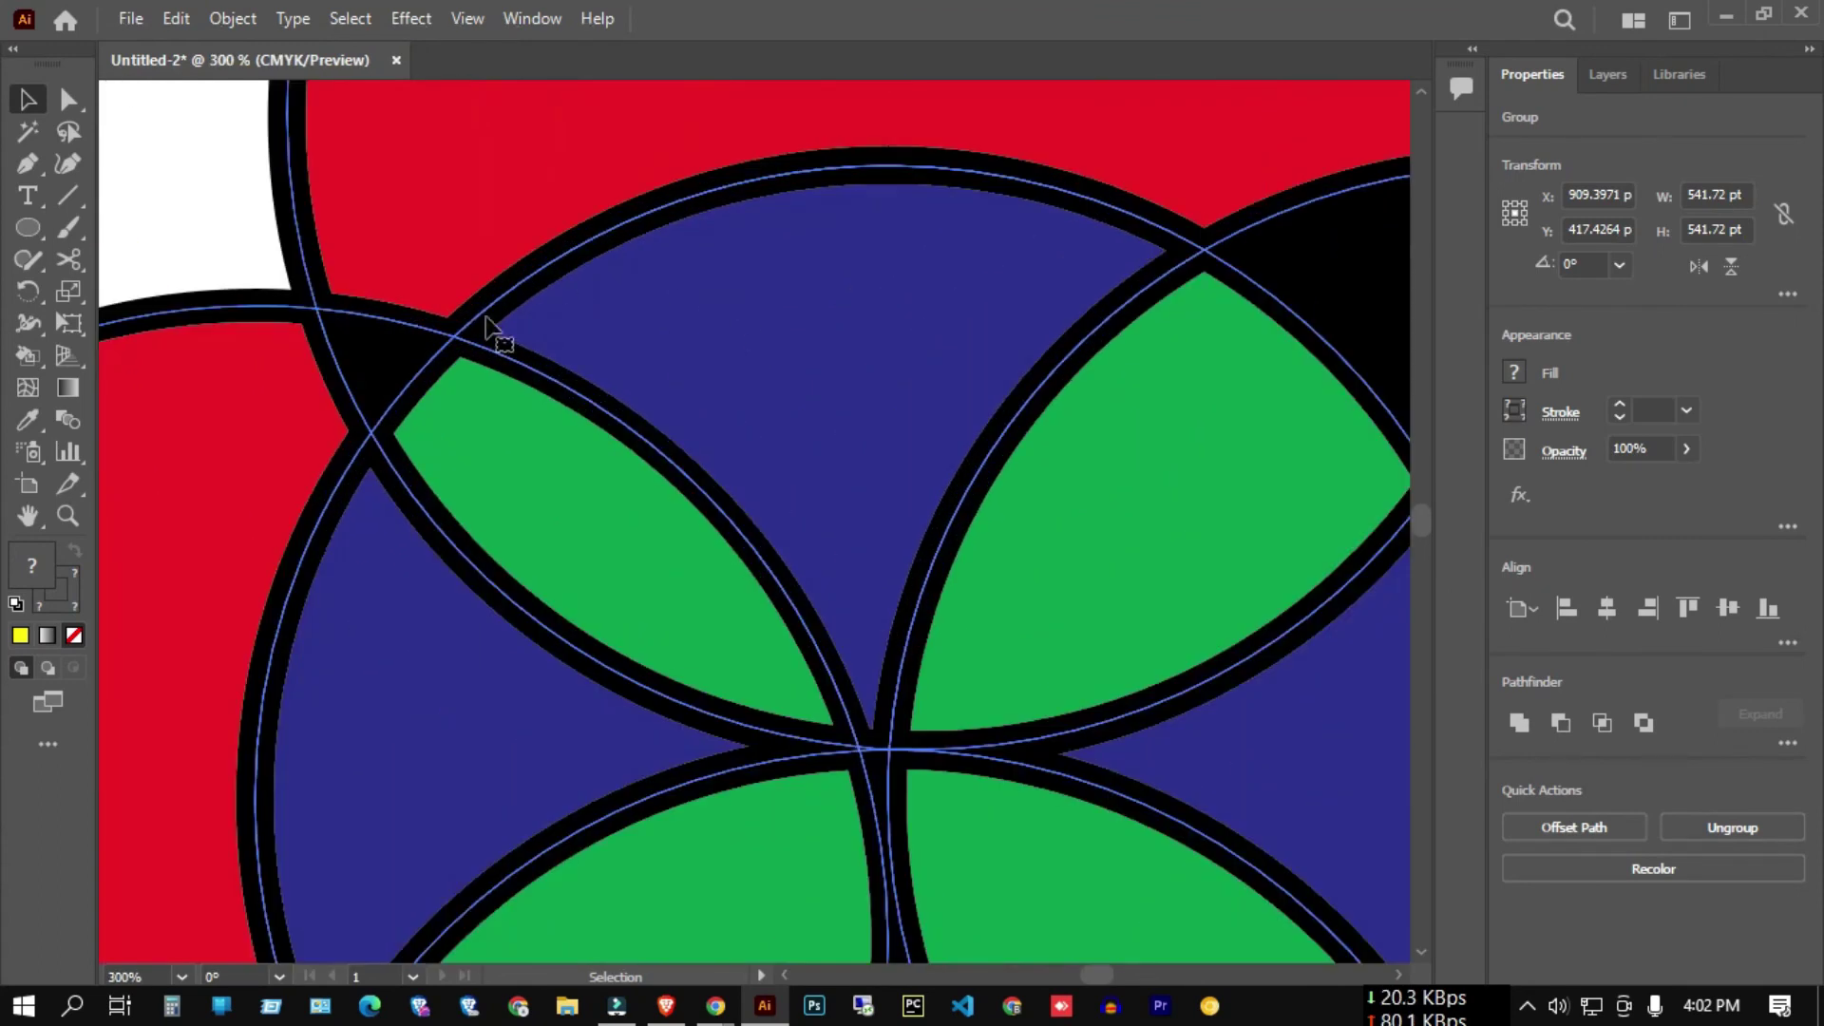
scroll(960, 327, "down", 4, "alt")
right_click(952, 356)
left_click(1050, 580)
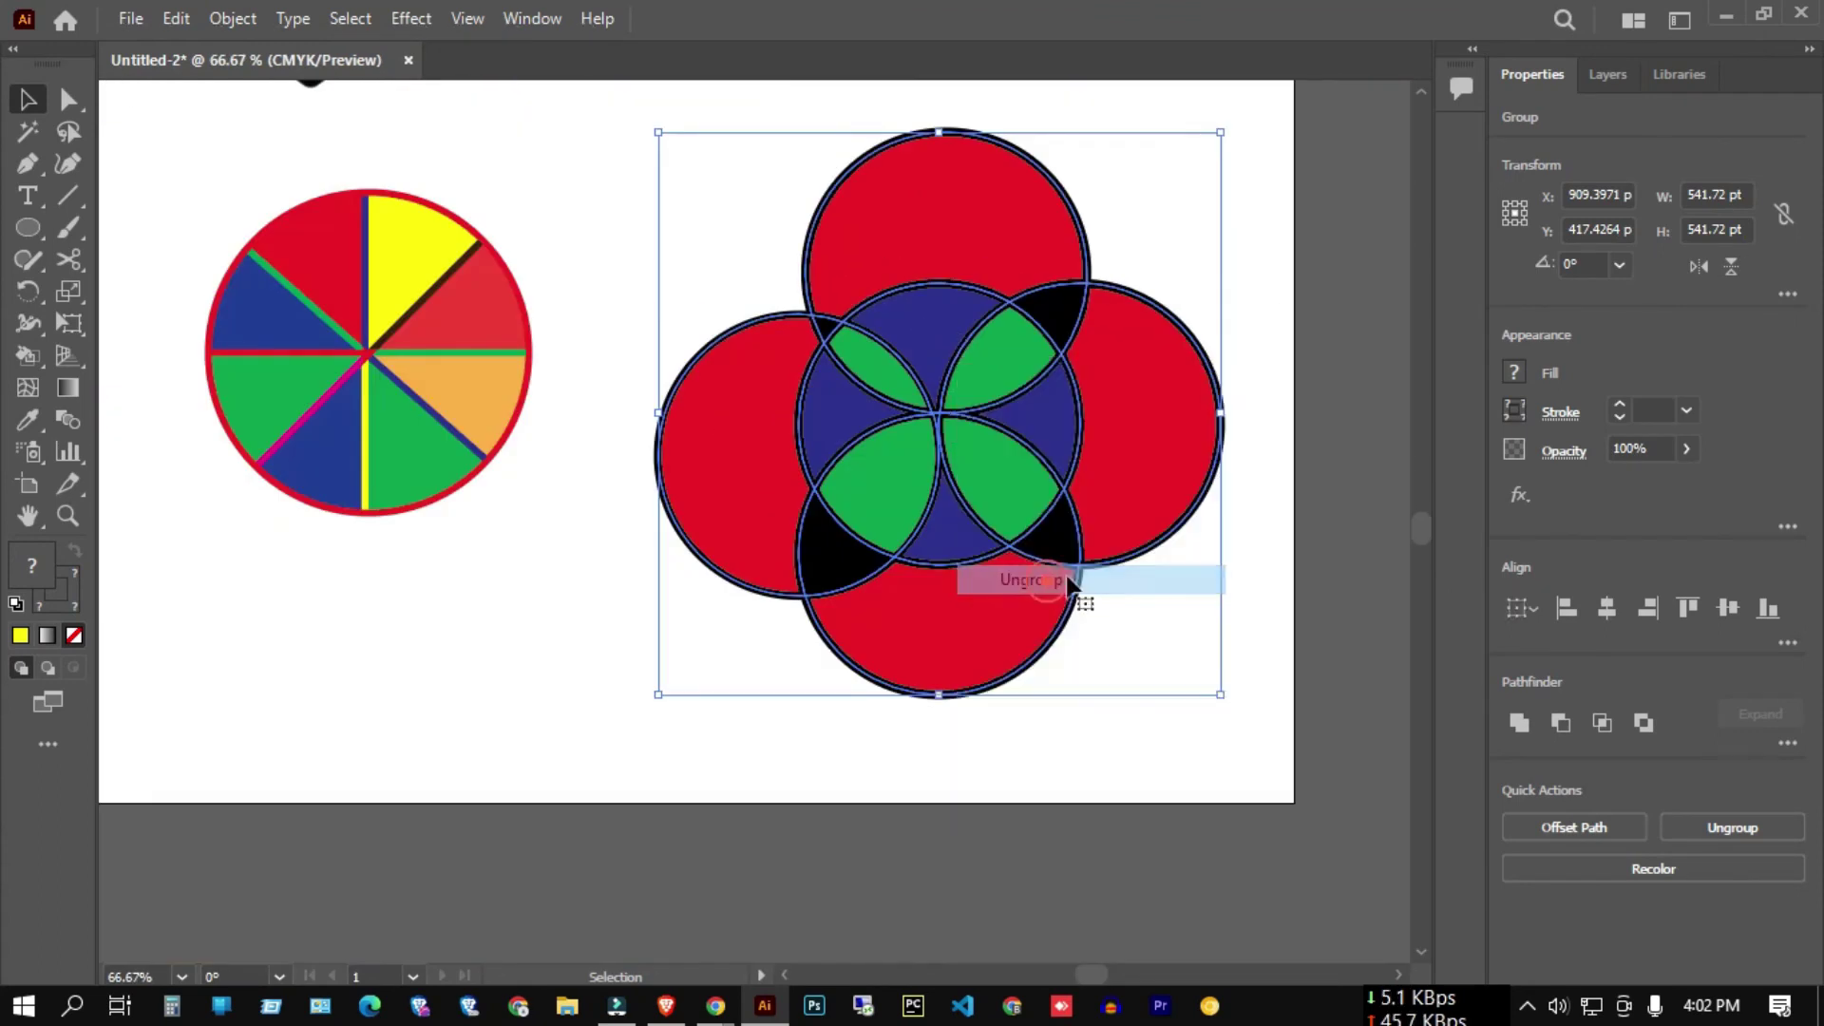
right_click(1016, 429)
left_click(1168, 649)
left_click(1336, 559)
right_click(971, 364)
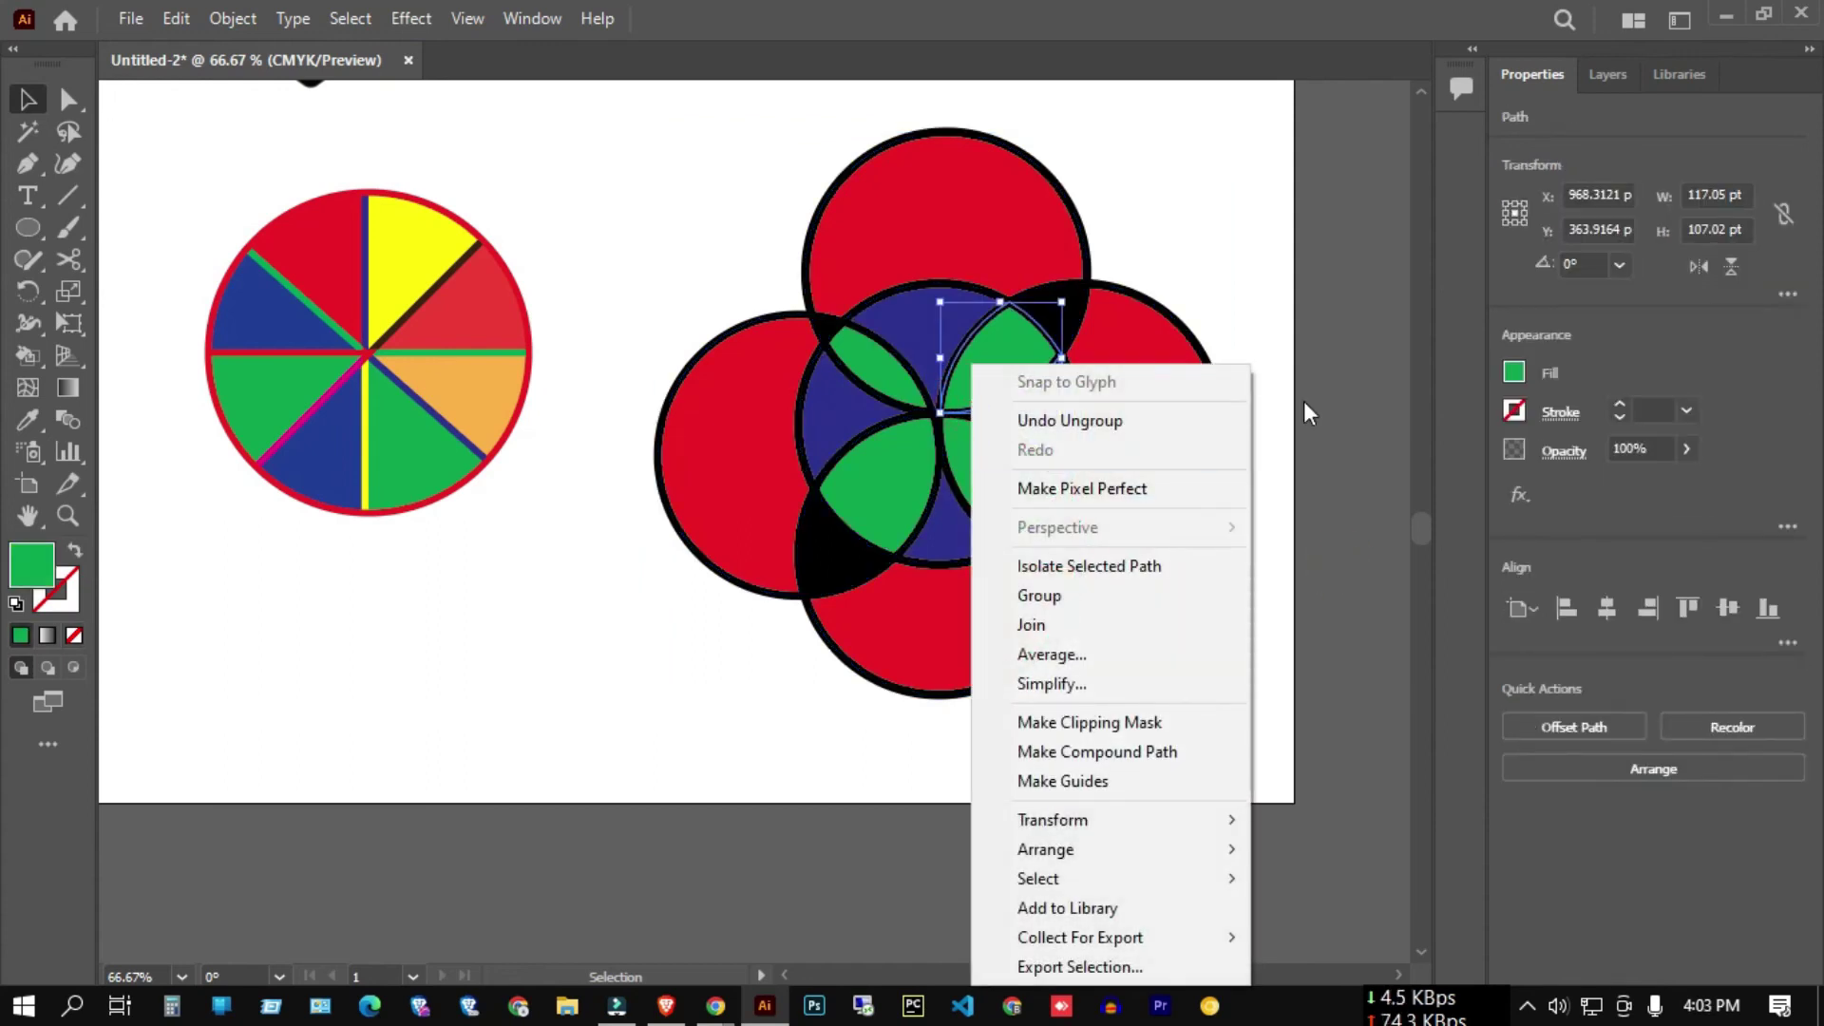
left_click(1330, 394)
left_click(698, 375)
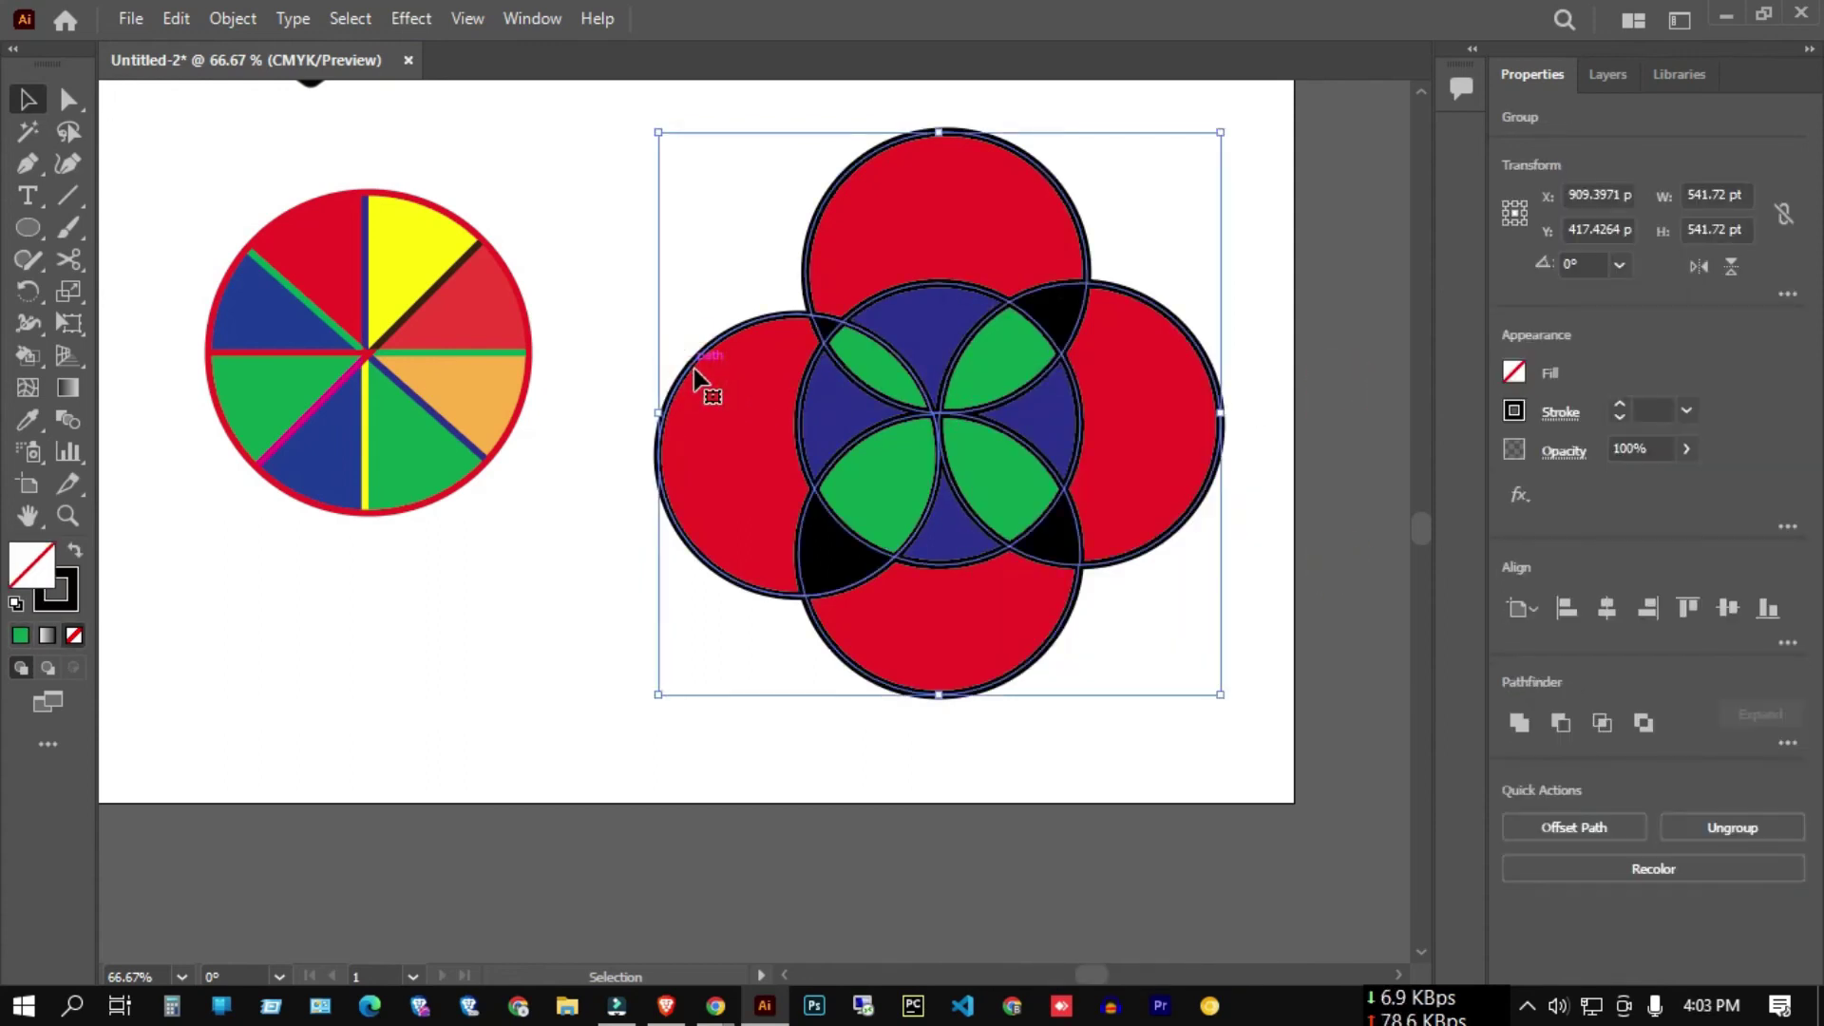
right_click(696, 377)
left_click(780, 595)
- Marquee-select every piece of the circles design and bring up Object > Expand
left_click(679, 188)
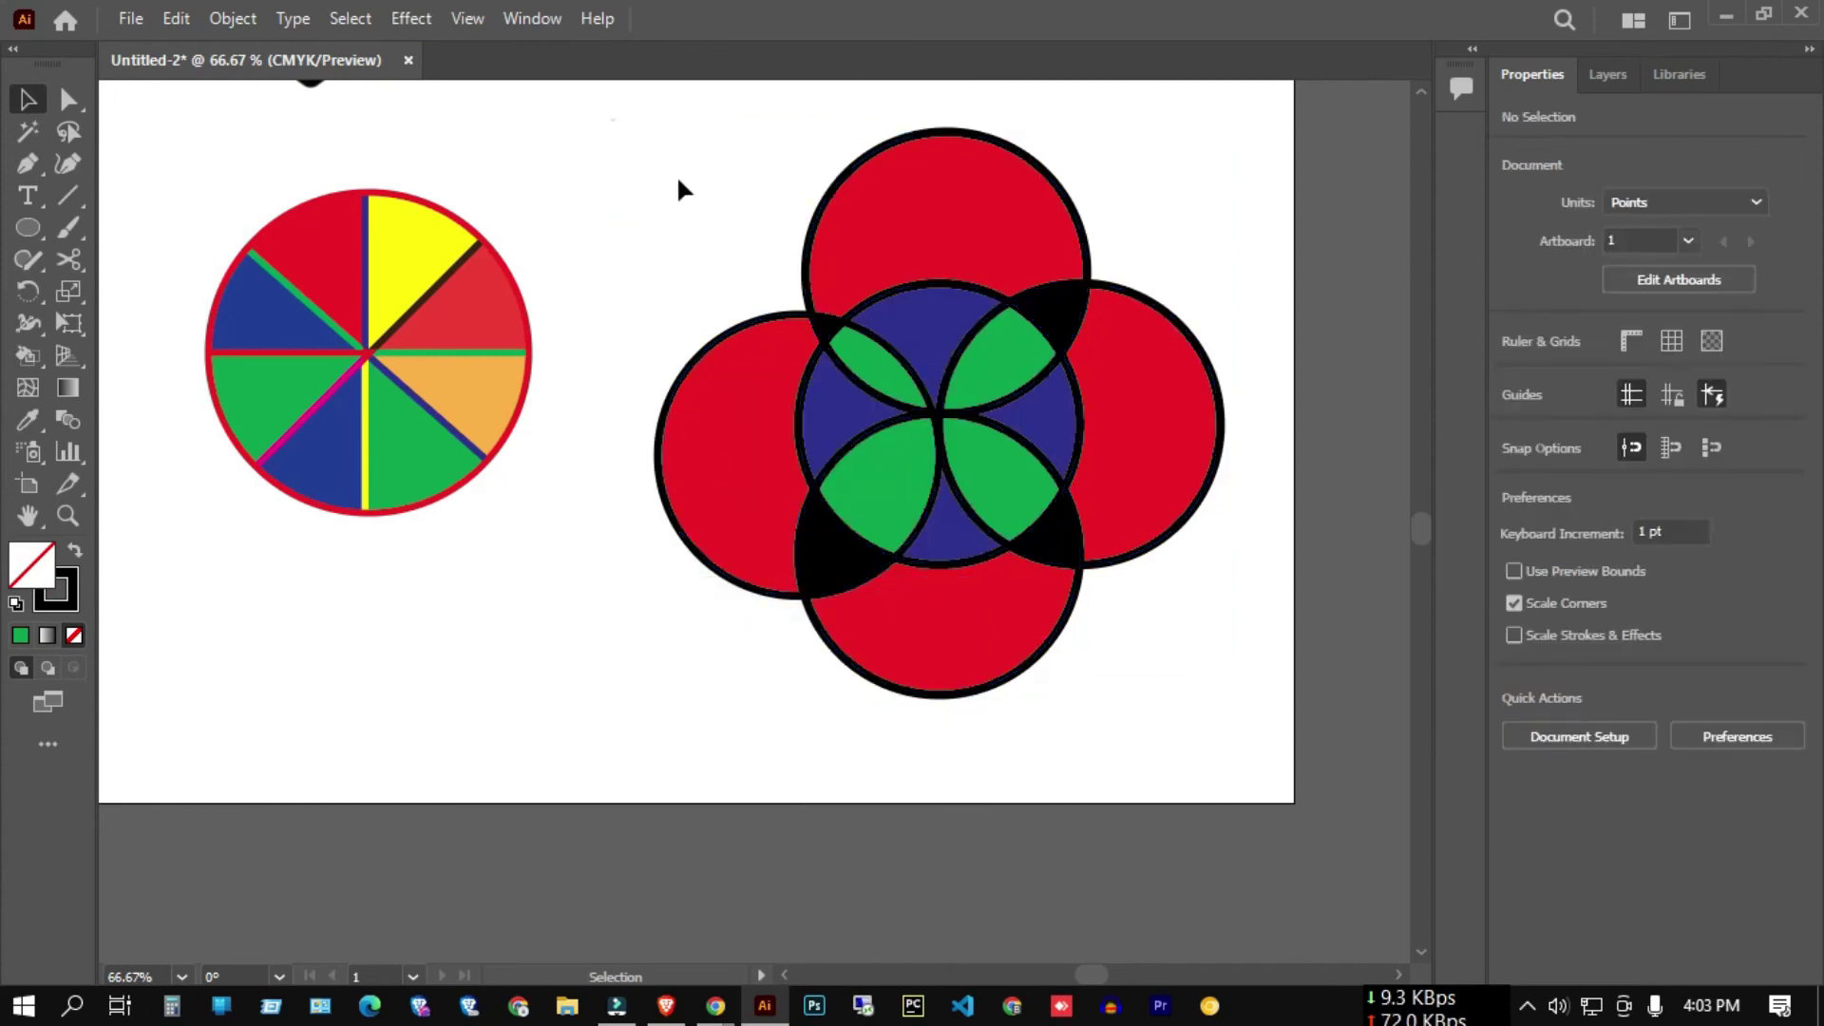
left_click_drag(679, 188, 1177, 670)
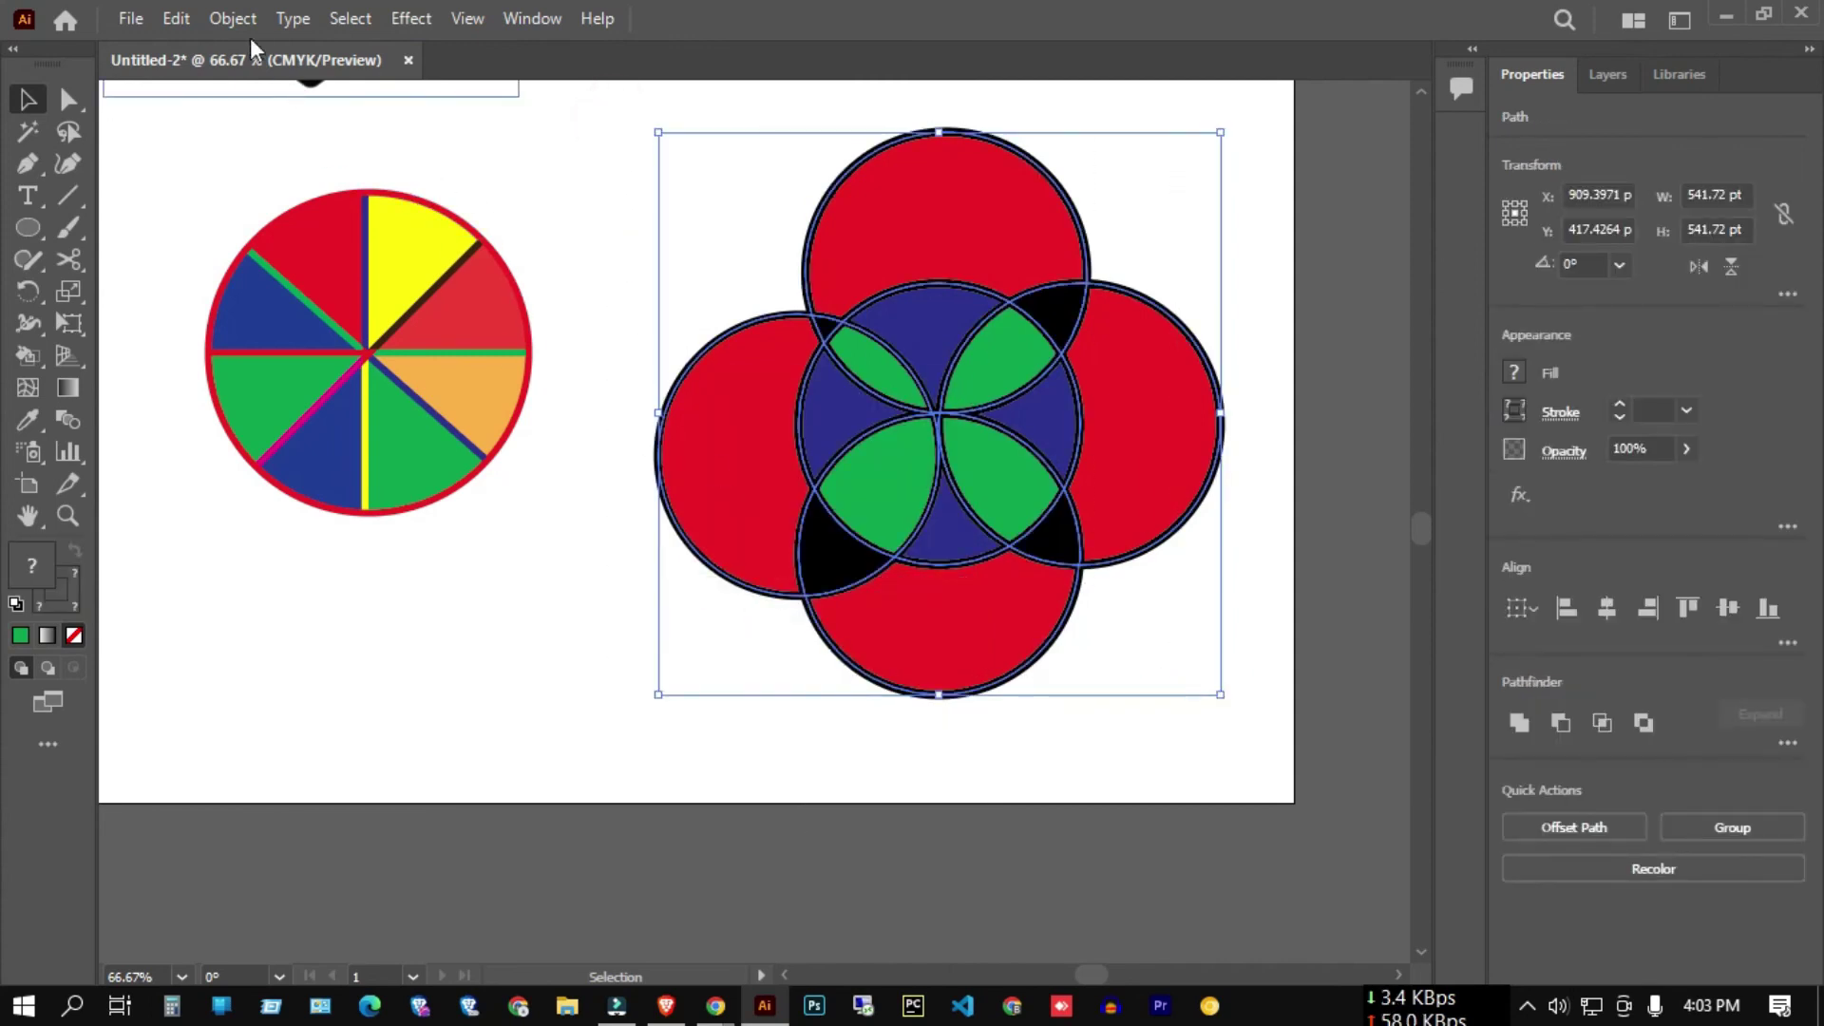
left_click(228, 17)
left_click(340, 328)
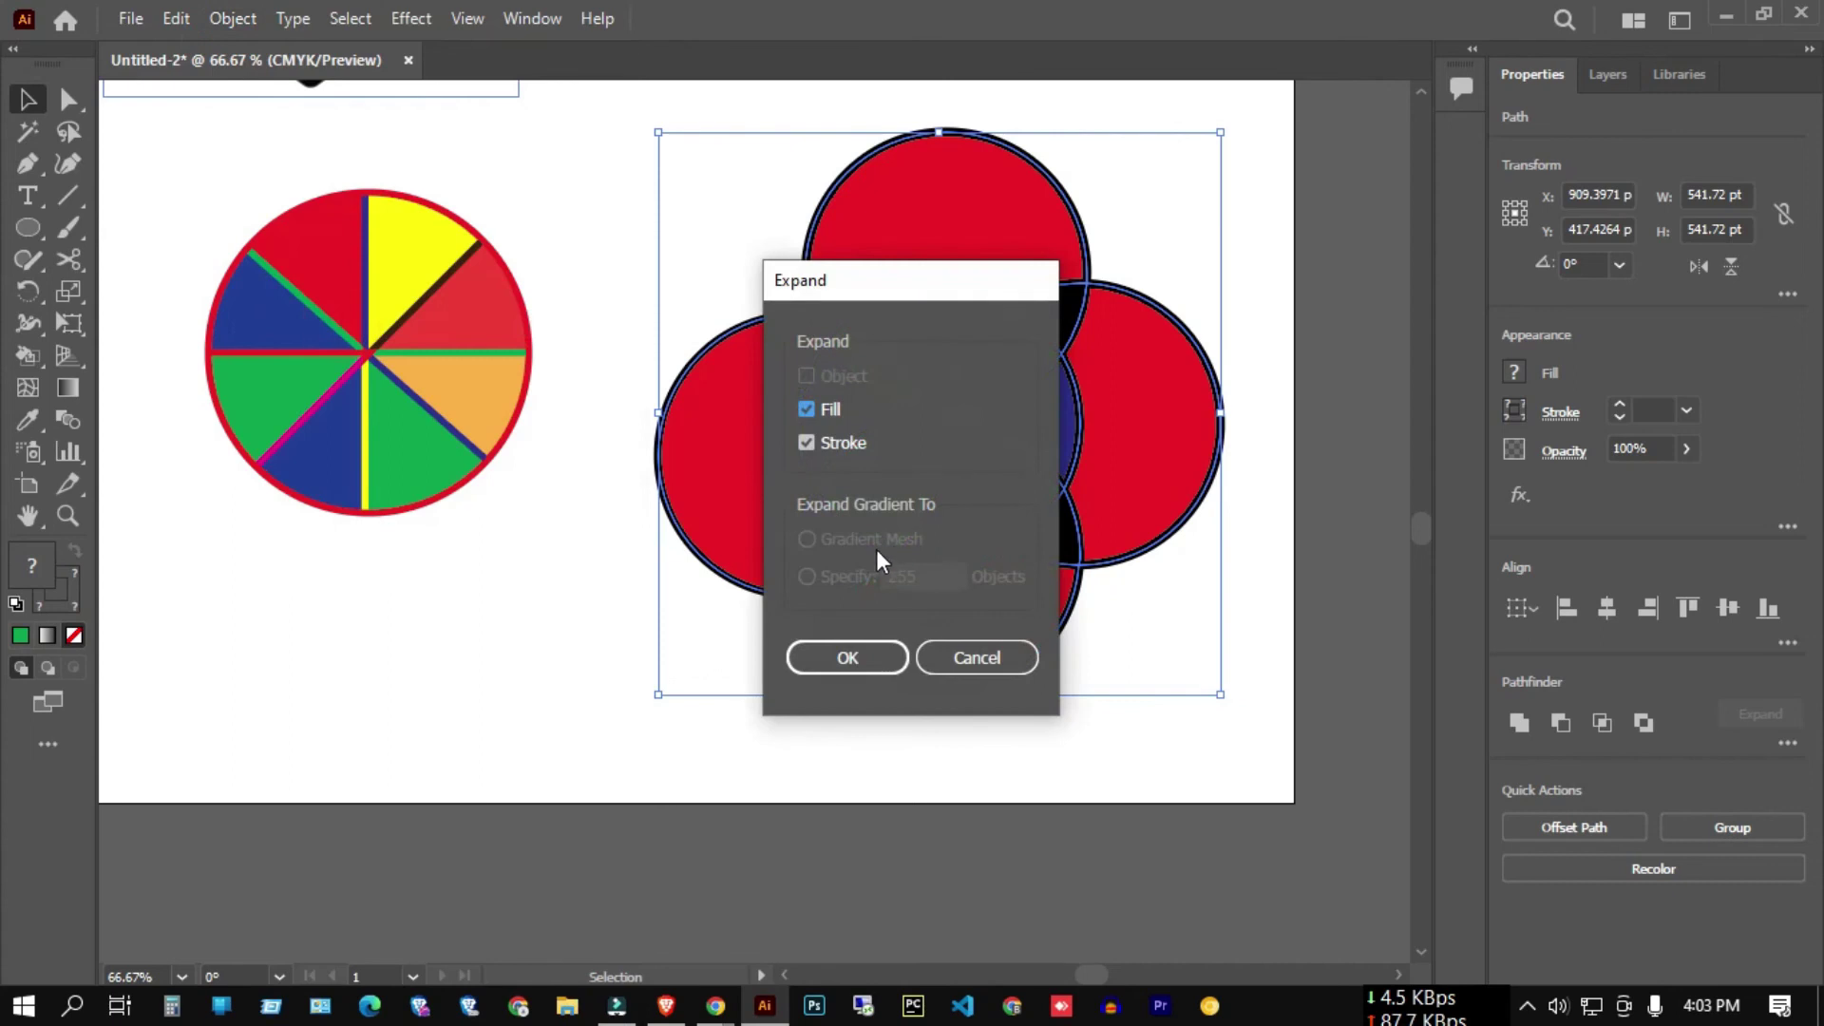
- Expand fills and strokes, then select the left circle and pick the Live Paint Selection tool
left_click(847, 656)
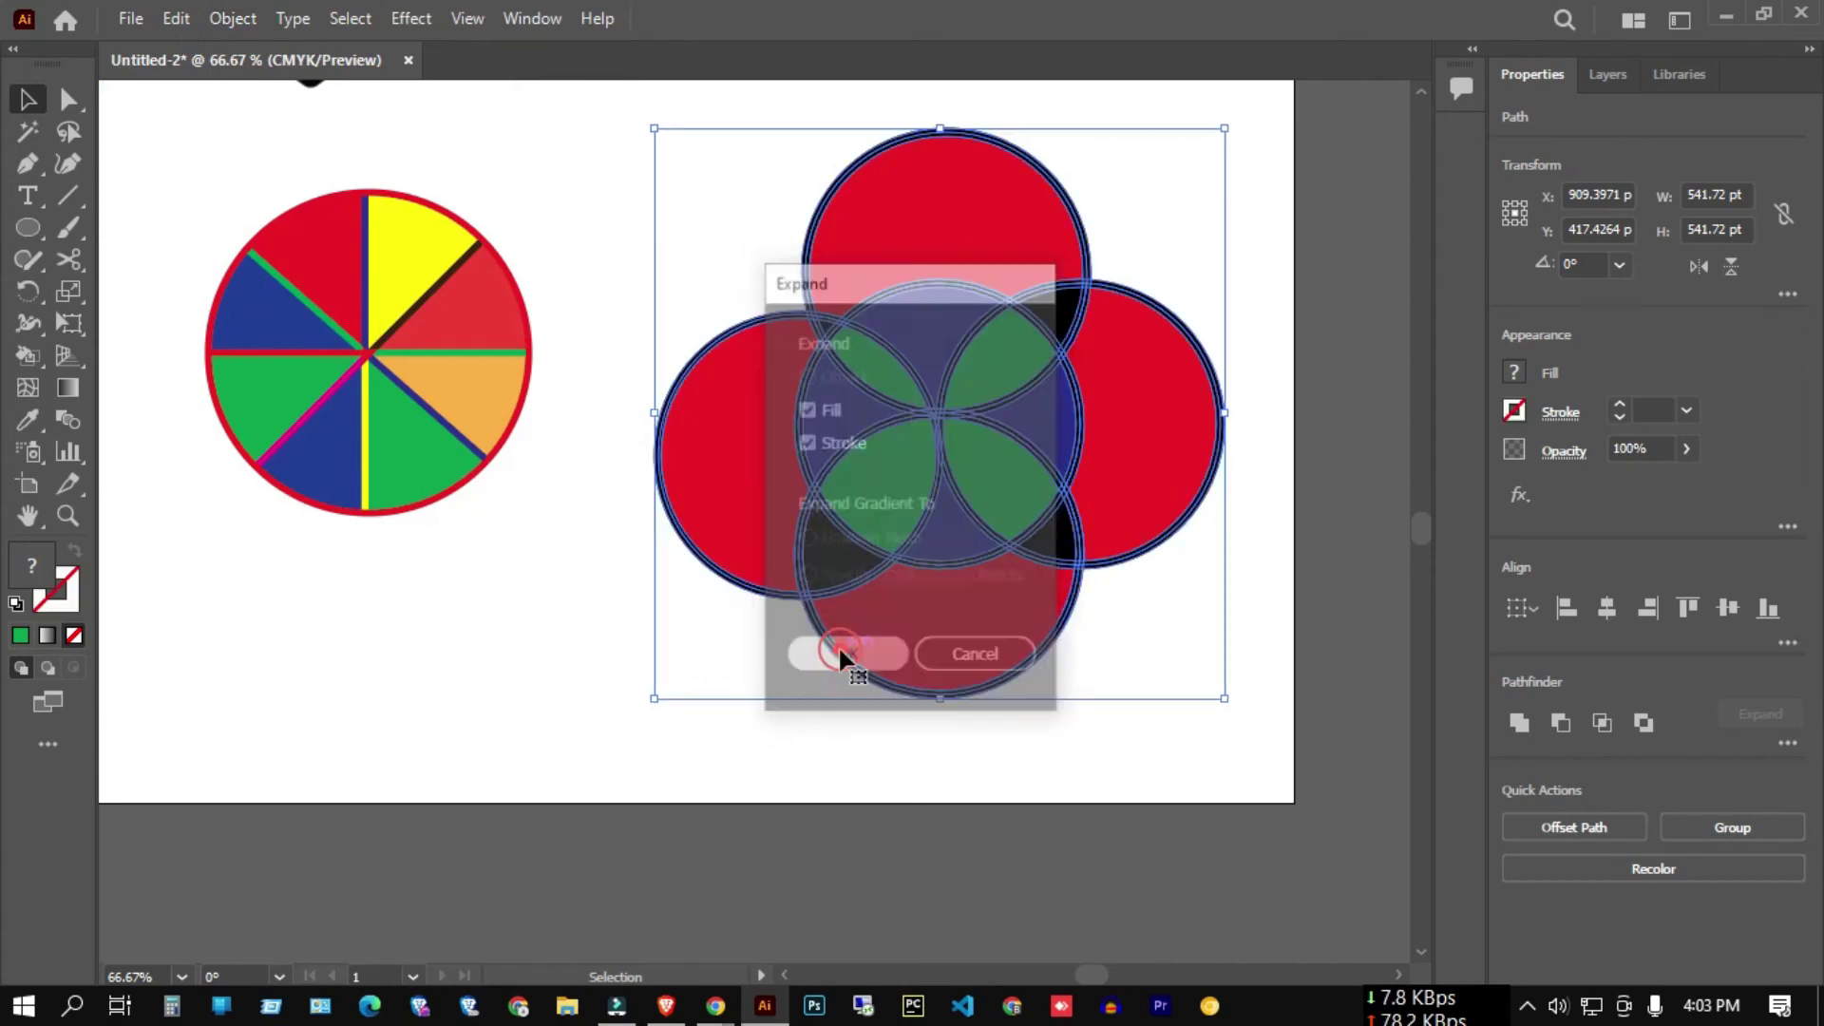
left_click(627, 242)
left_click(942, 361)
left_click(683, 235)
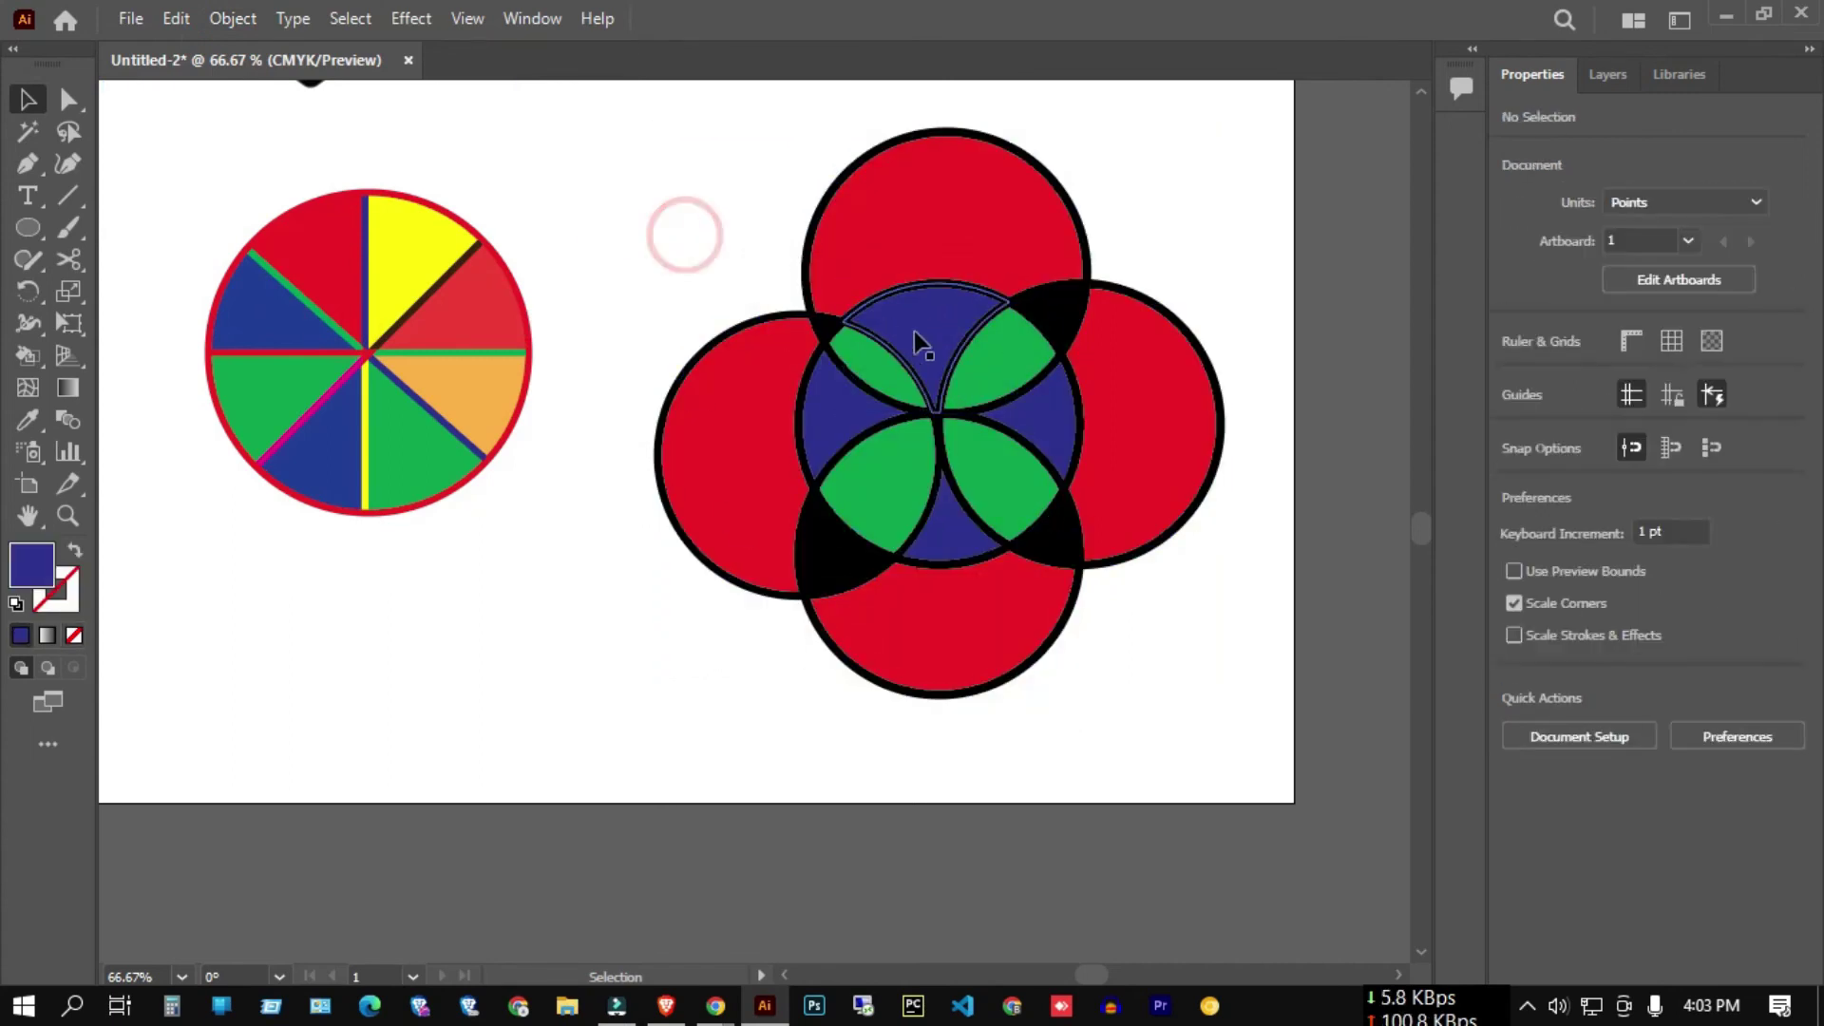
scroll(914, 333, "up", 3)
scroll(709, 264, "down", 3)
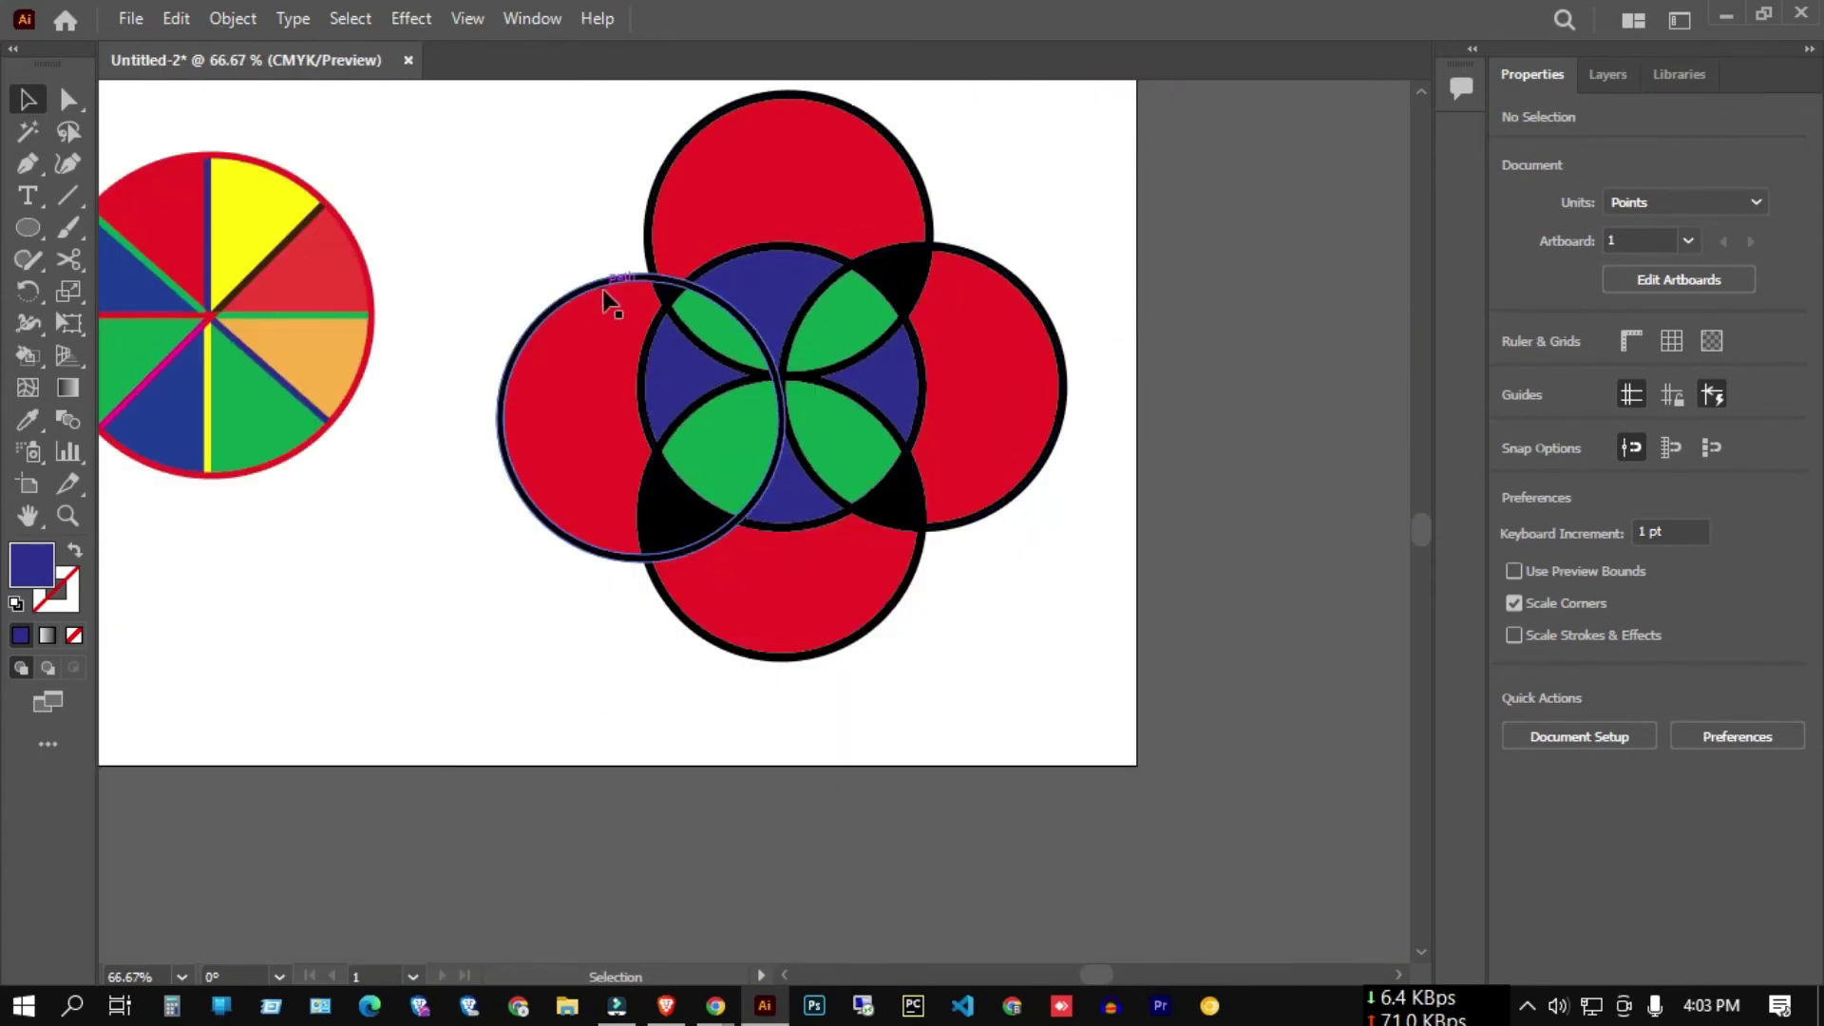
left_click(505, 375)
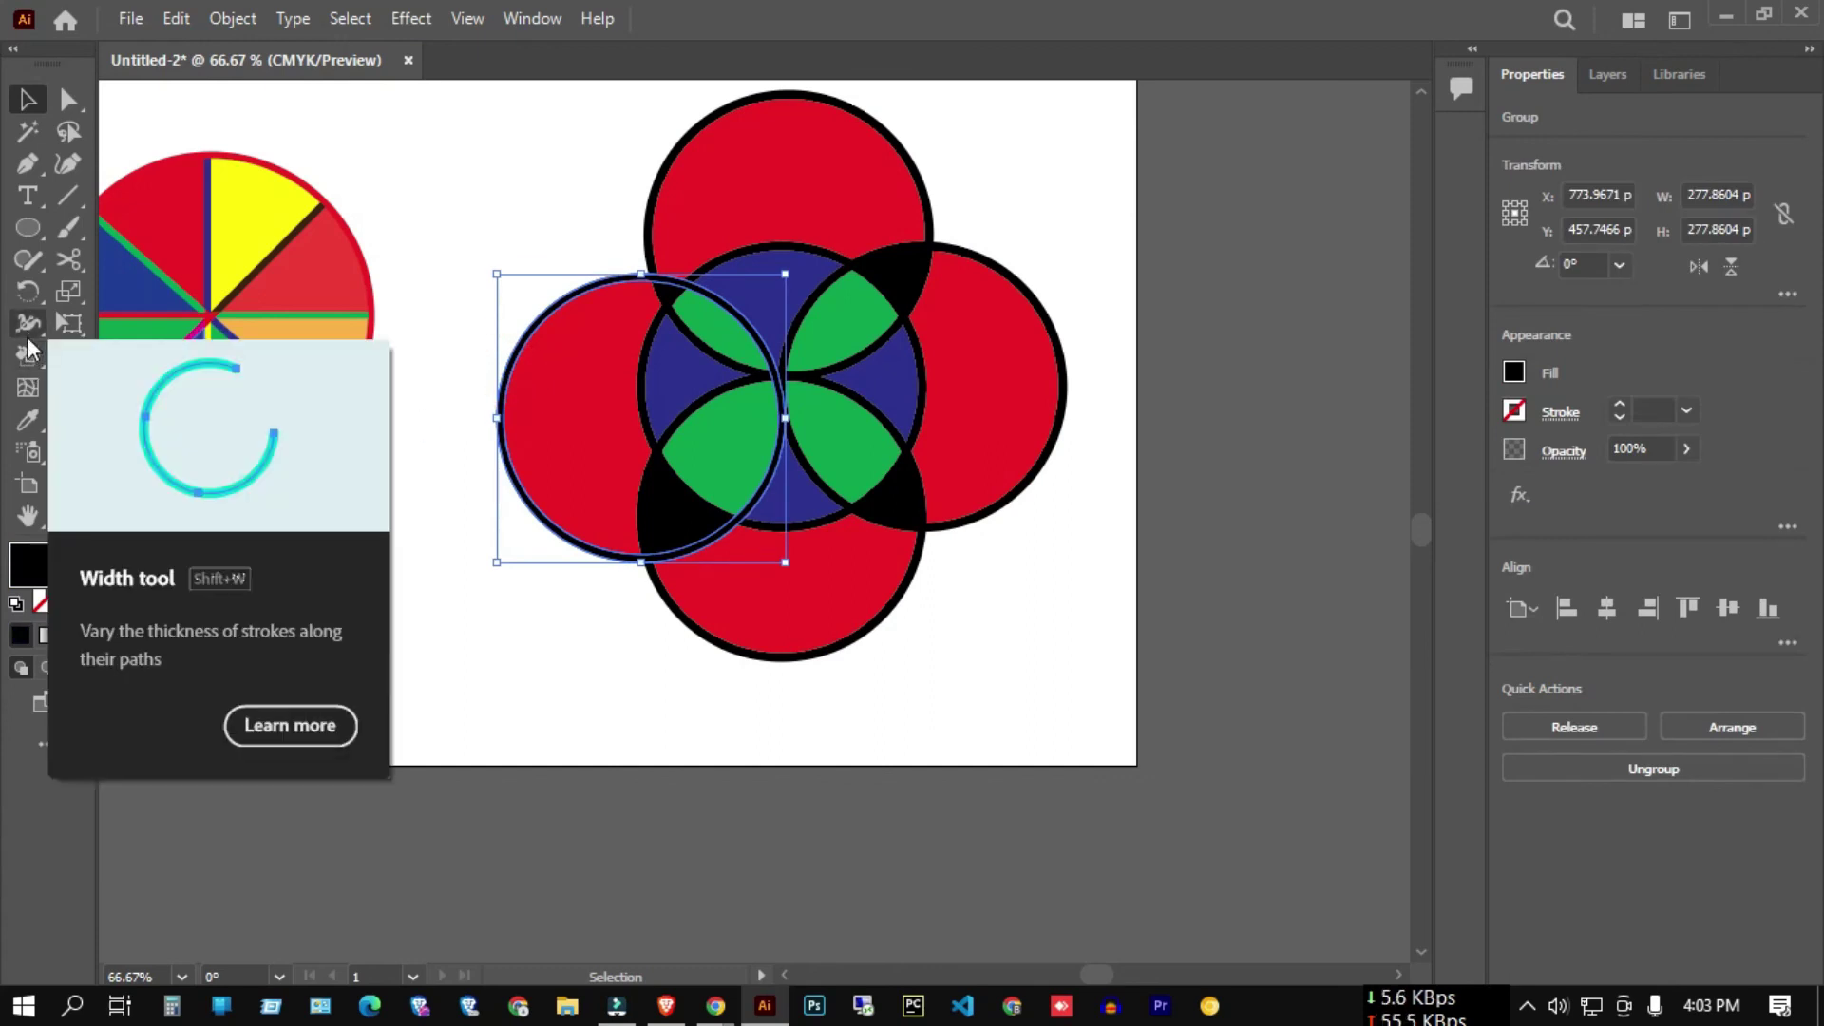
mouse_move(26, 326)
left_mouse_down()
mouse_move(76, 366)
mouse_move(95, 419)
left_mouse_up()
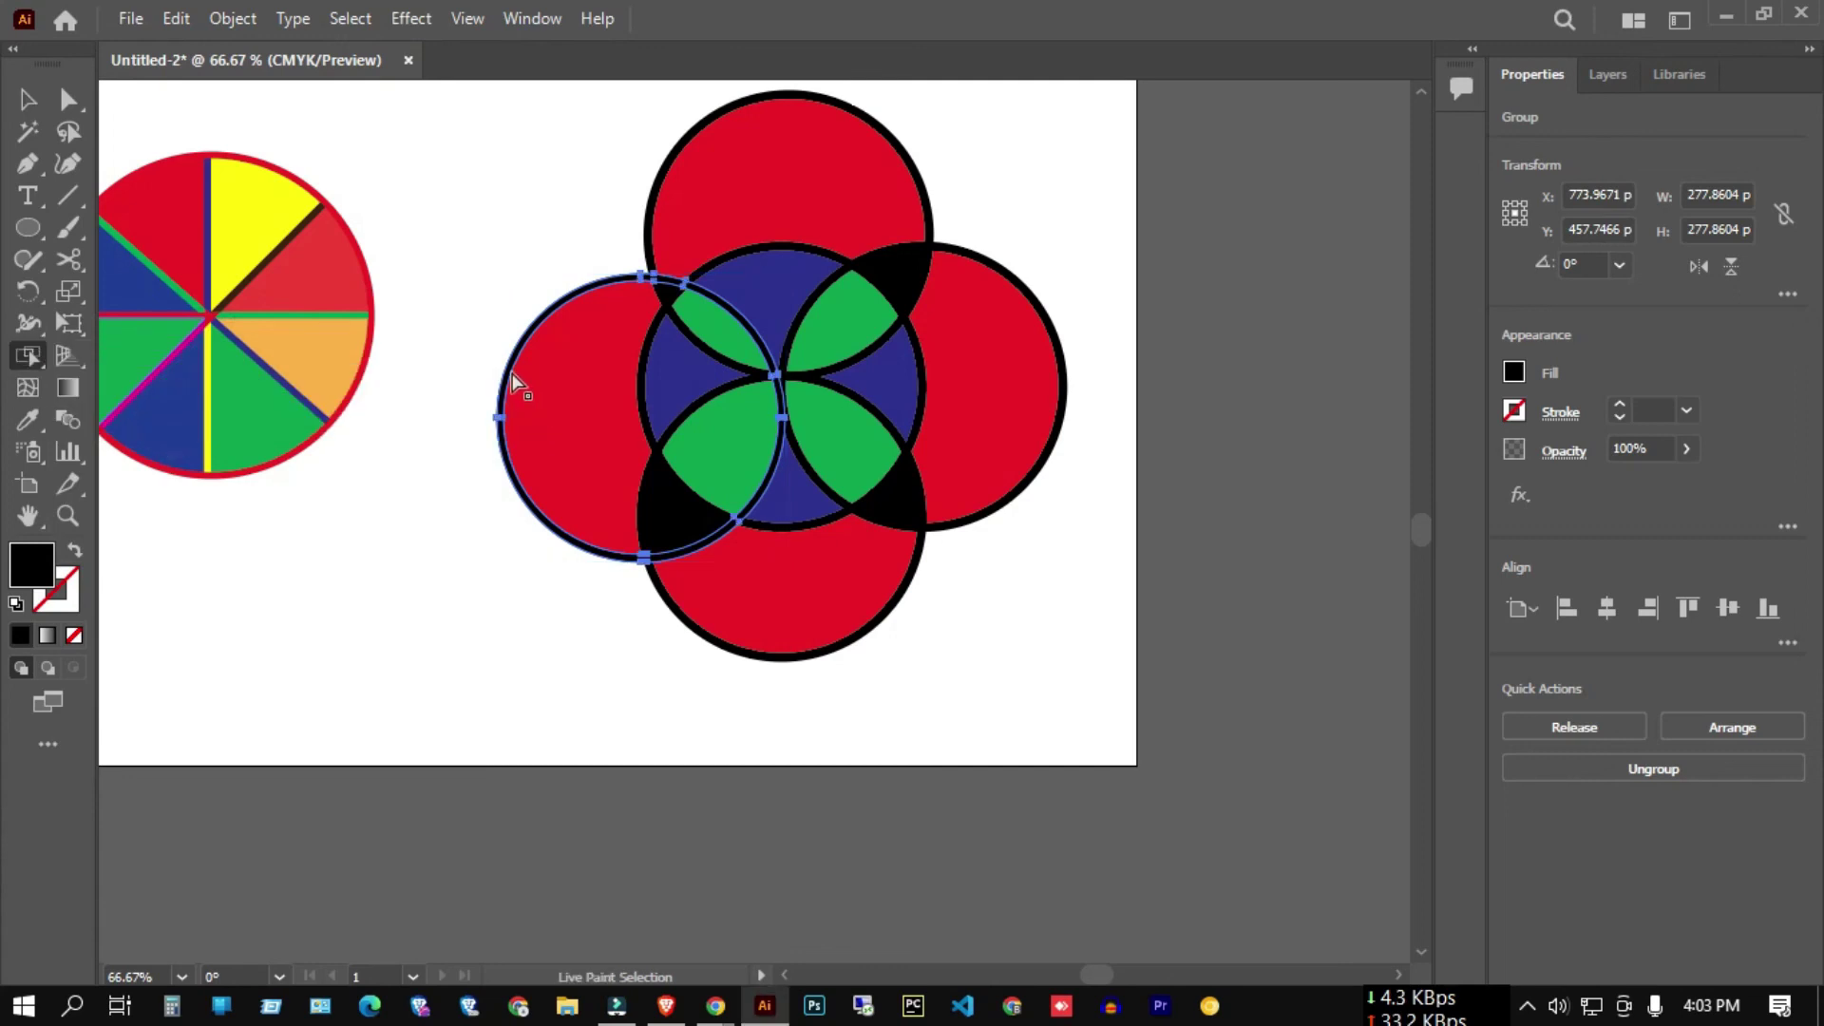
- Fill the left circle red, return to the Selection tool, and view at actual size
left_click(1513, 370)
left_click(1298, 471)
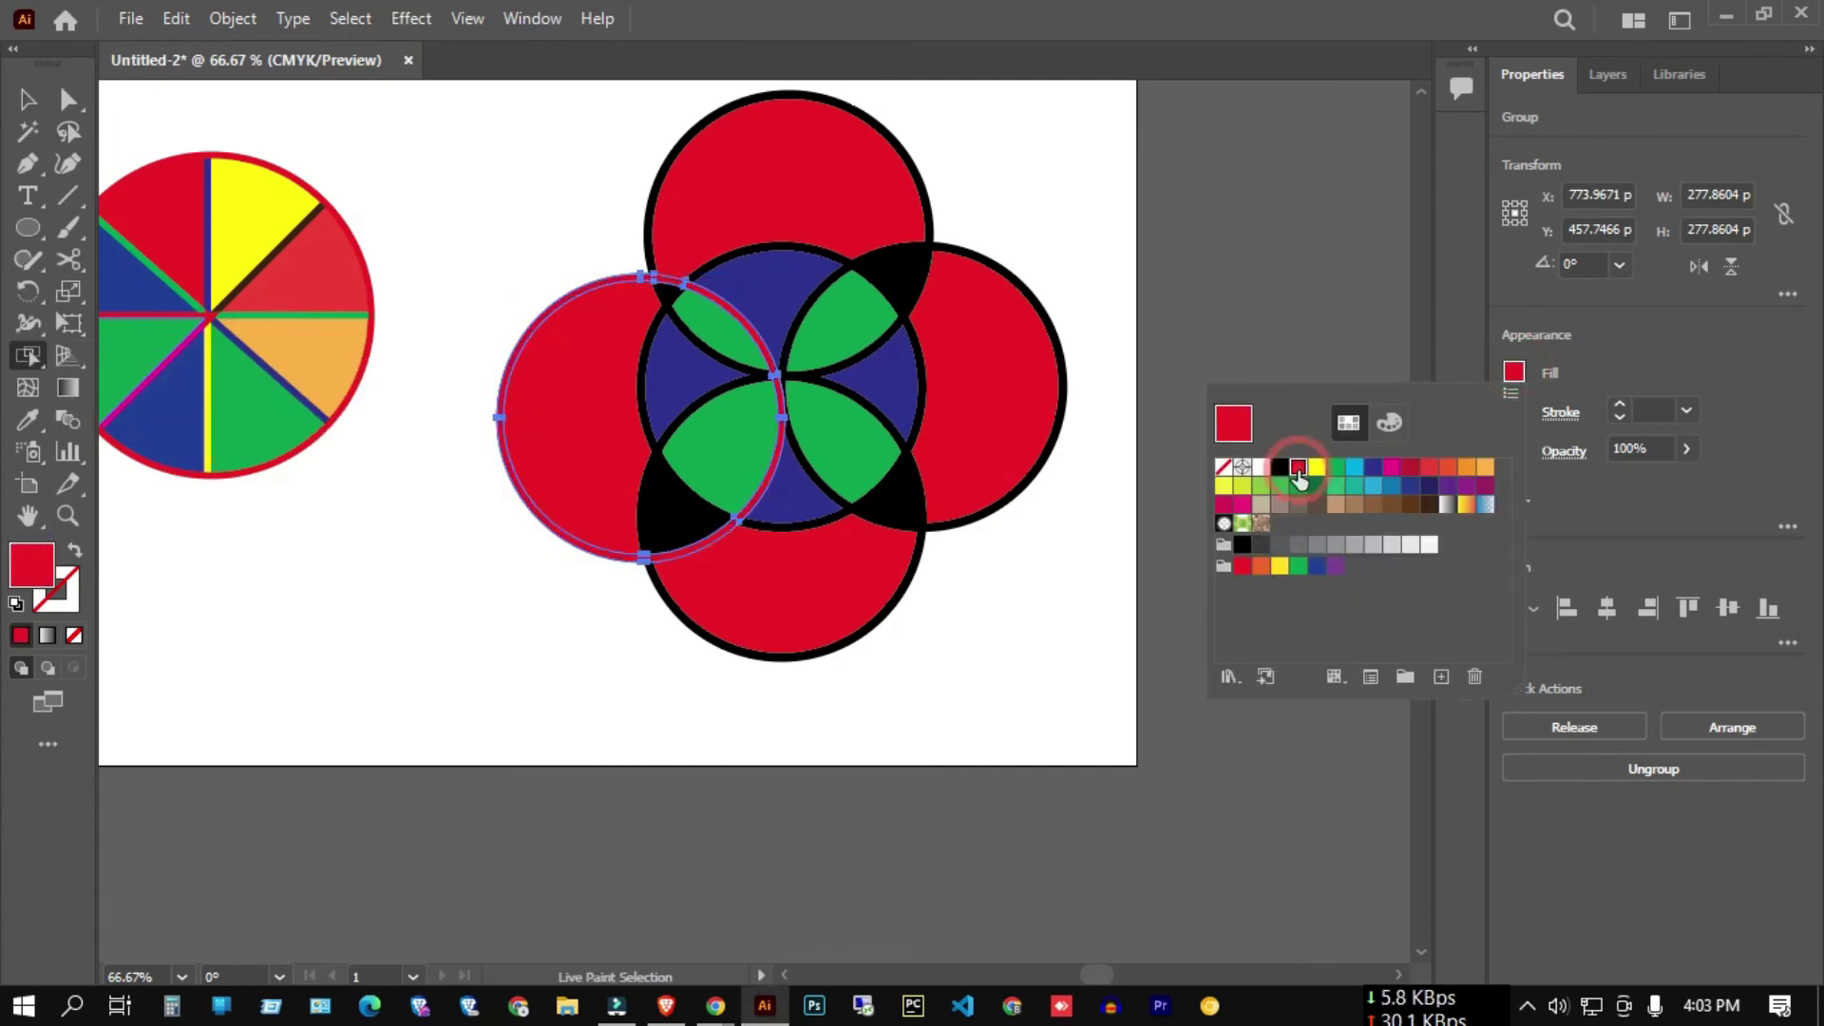
left_click(1313, 311)
scroll(927, 359, "down", 2)
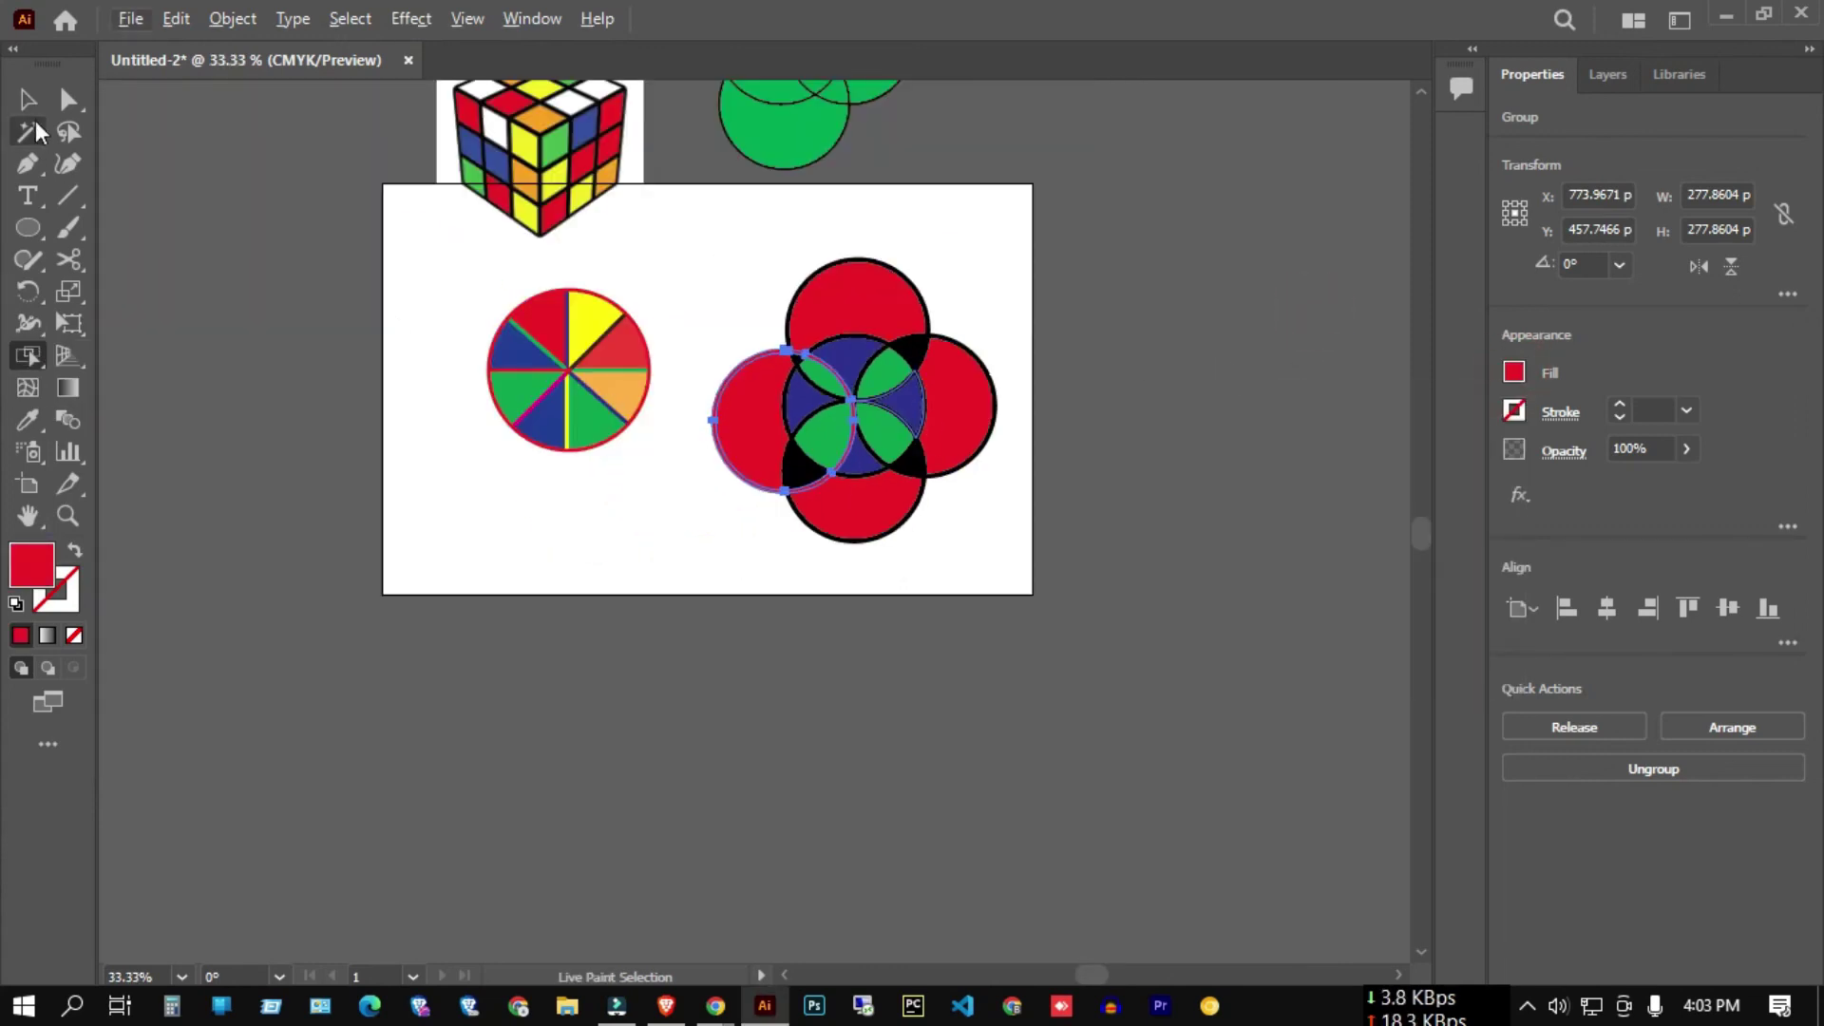
key("v")
left_click(264, 295)
key("ctrl+1")
scroll(1120, 408, "down", 1)
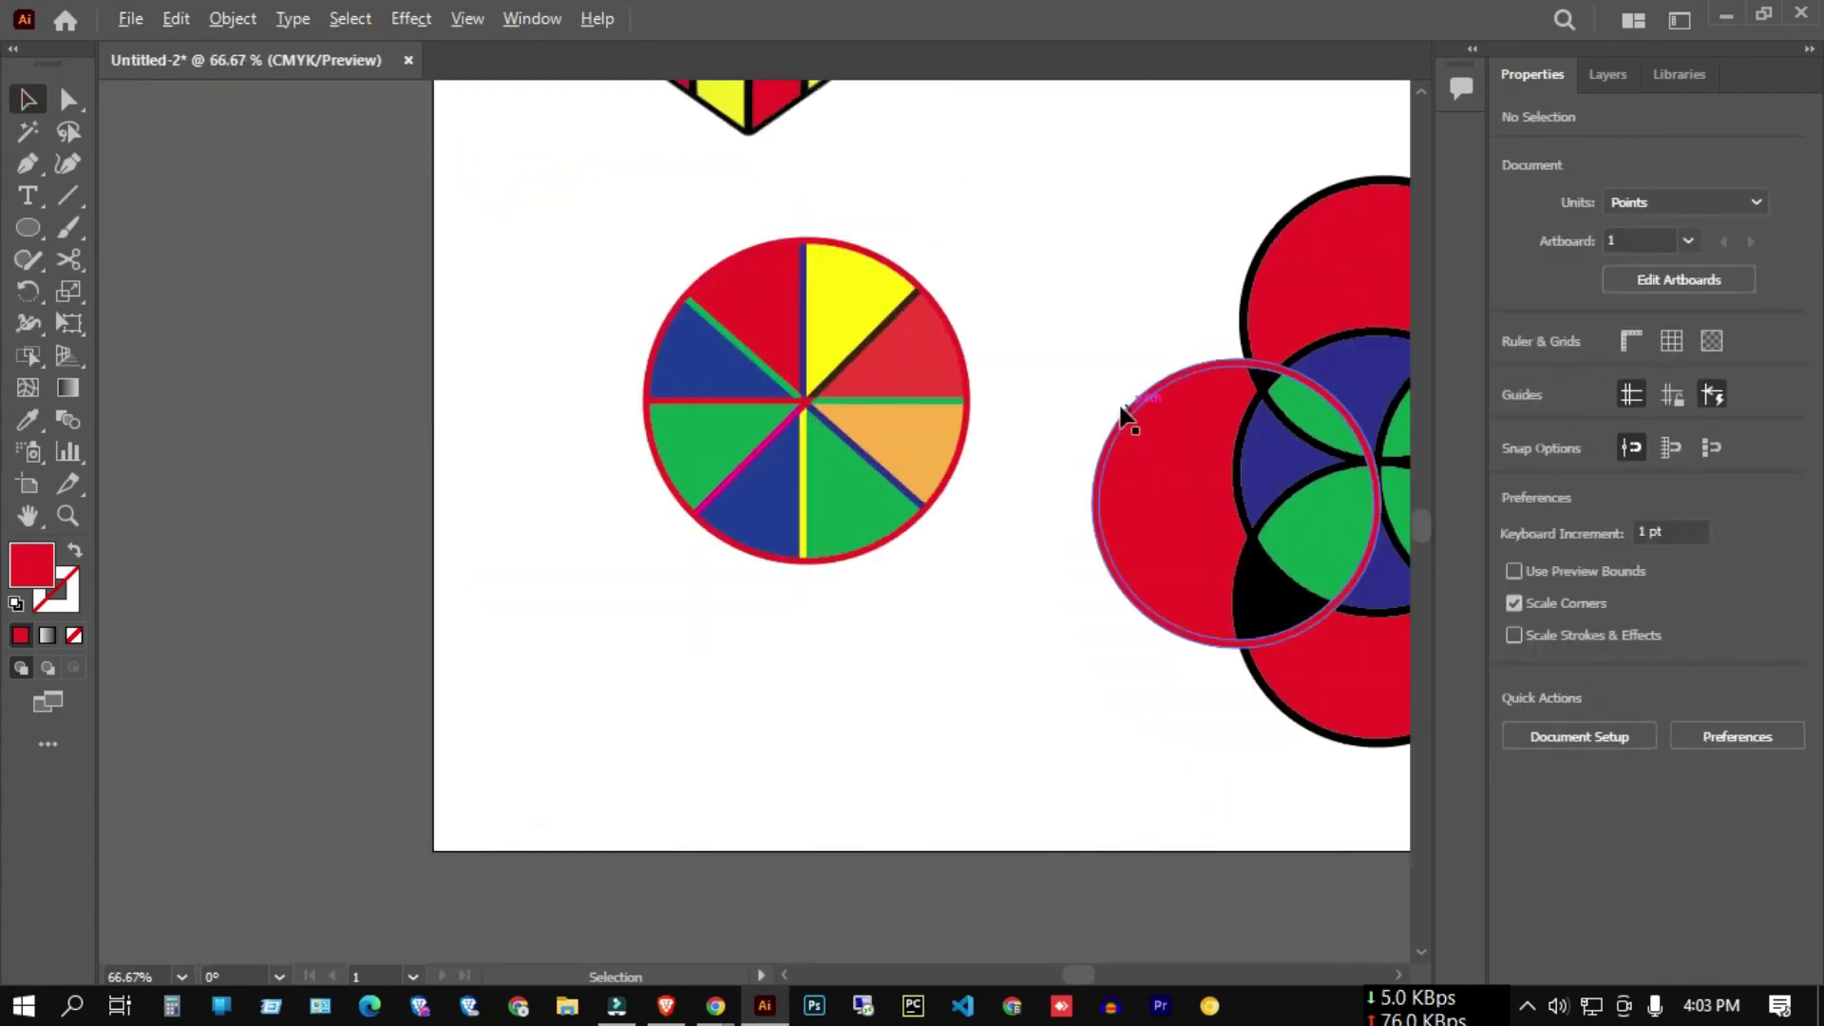
scroll(1119, 407, "down", 1)
- Remove the left circle's fill and browse the Shape Builder / Live Paint tool flyouts
left_click(1193, 390)
left_click(1513, 372)
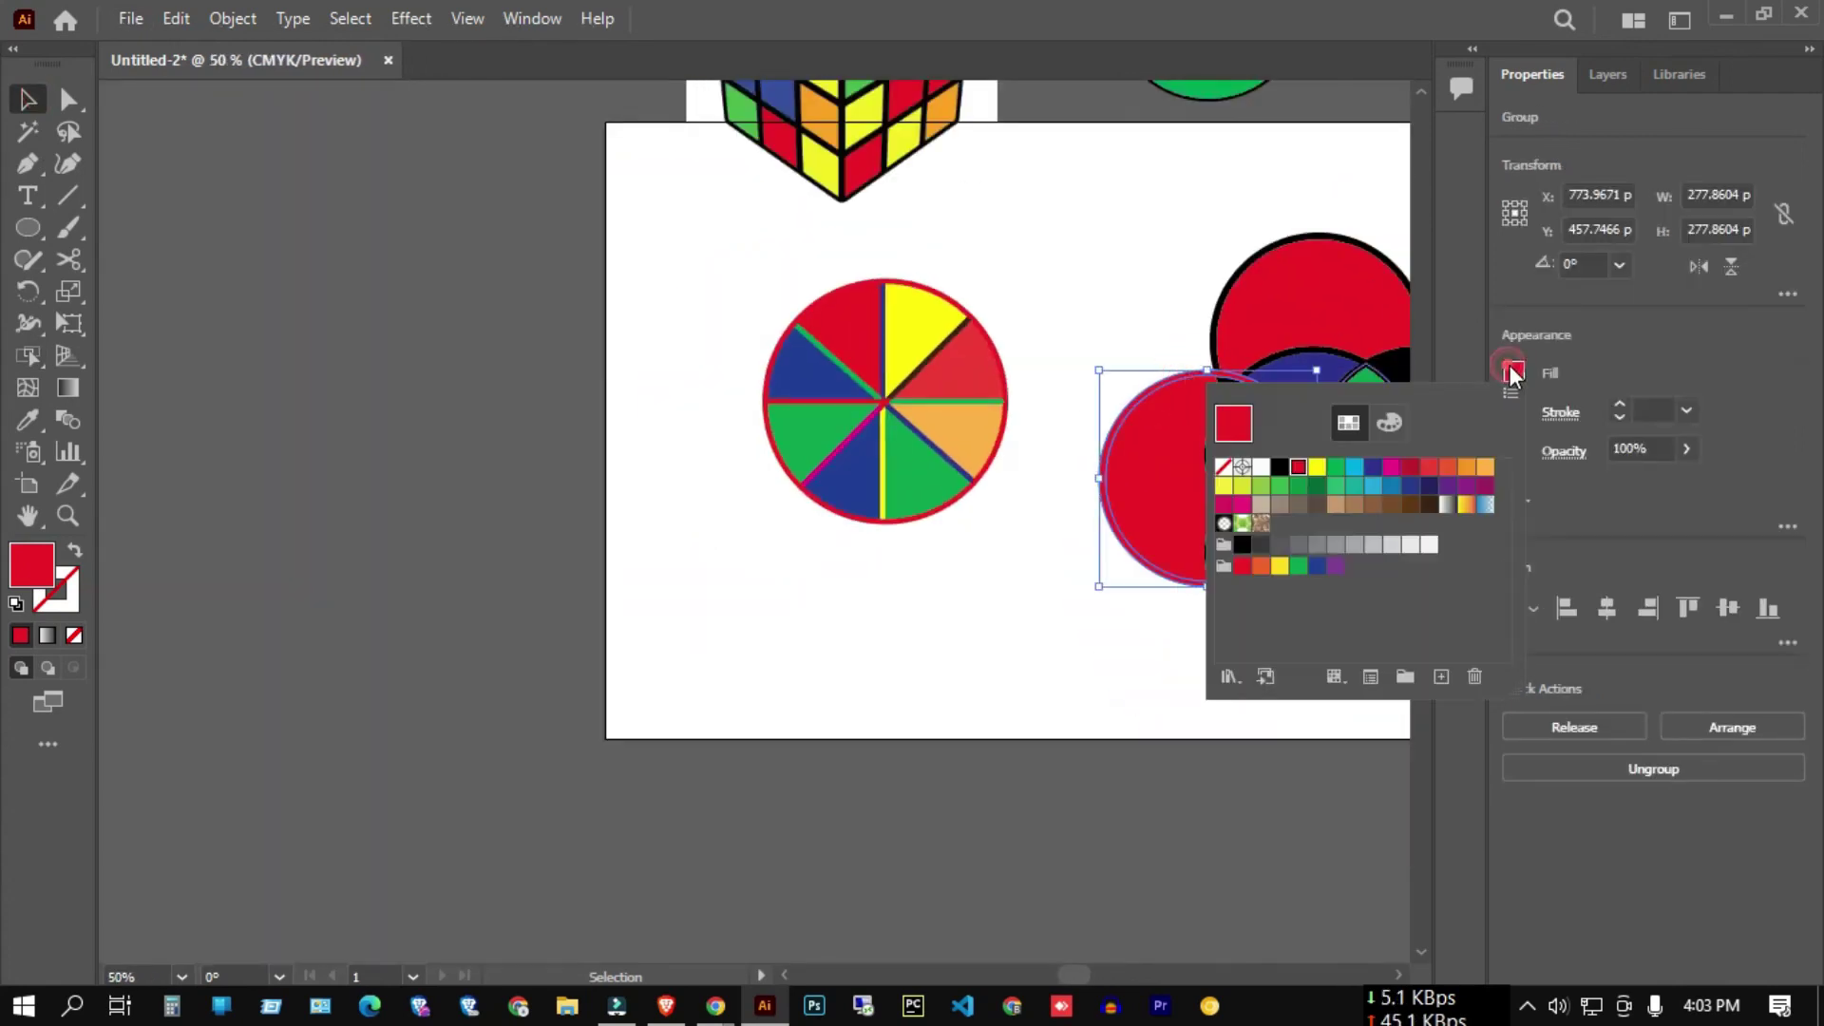
left_click(1222, 466)
left_click(1071, 277)
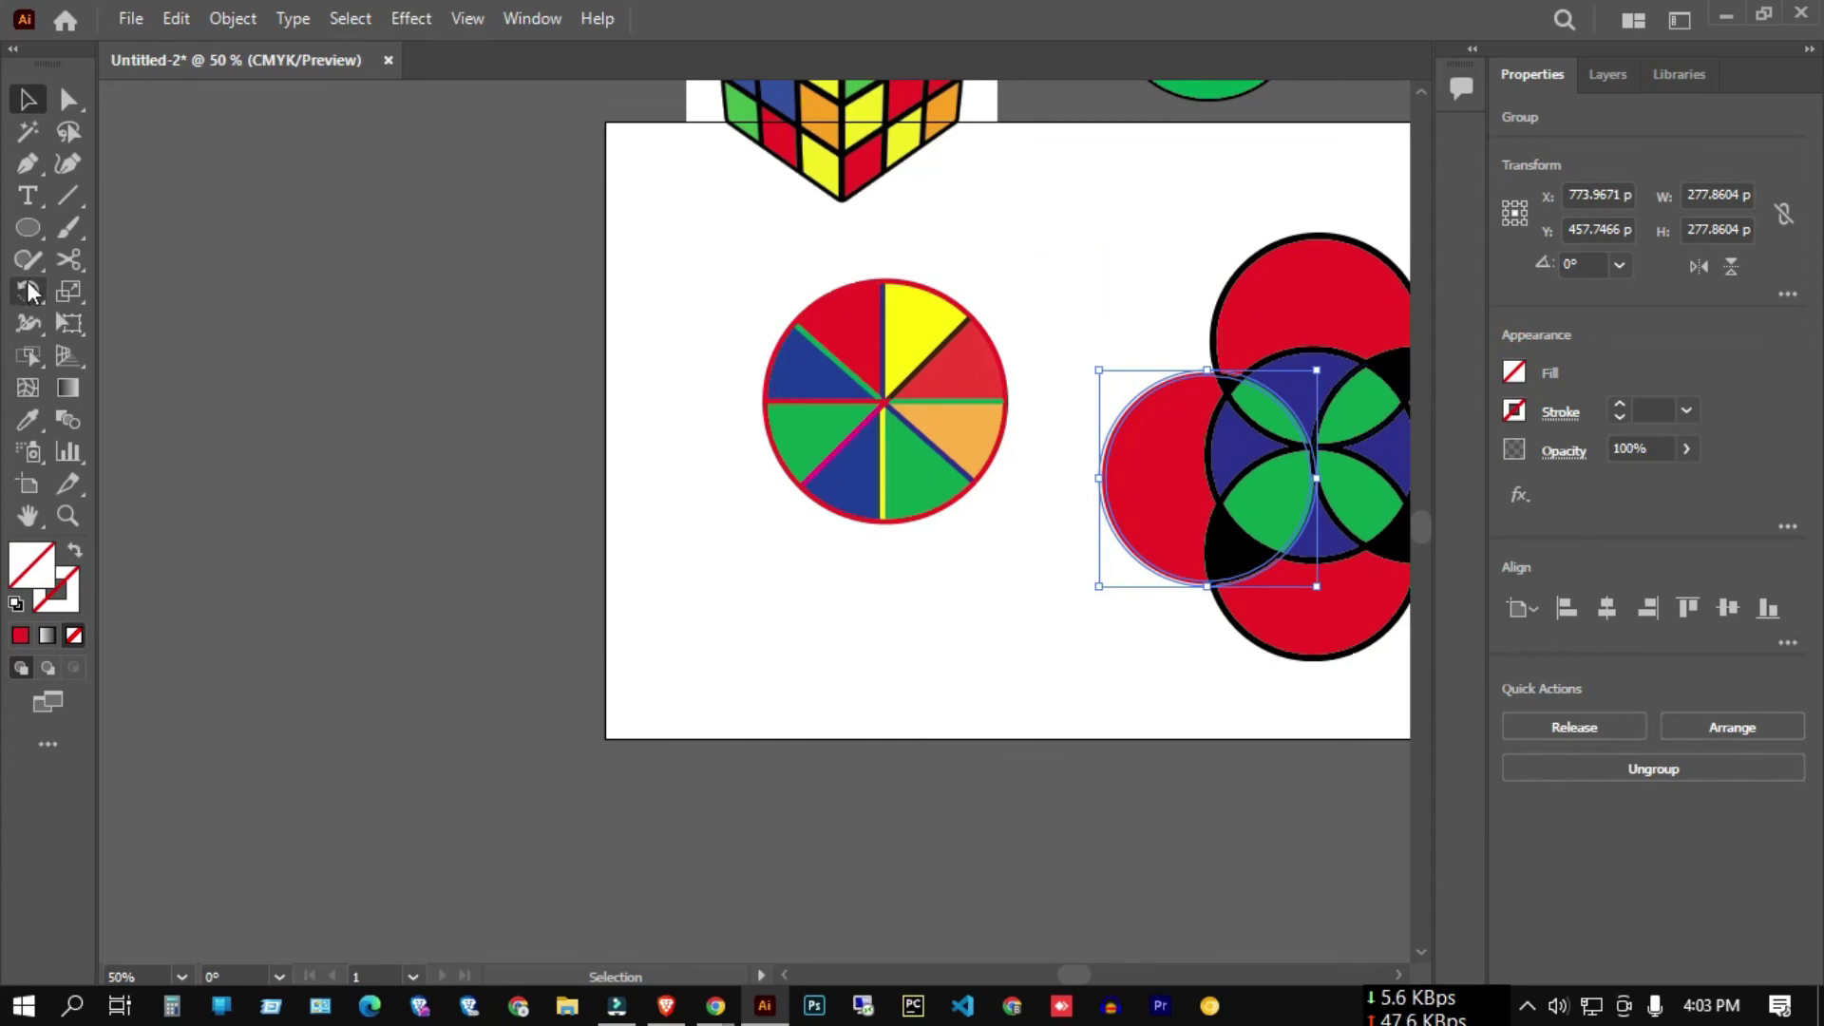
right_click(19, 322)
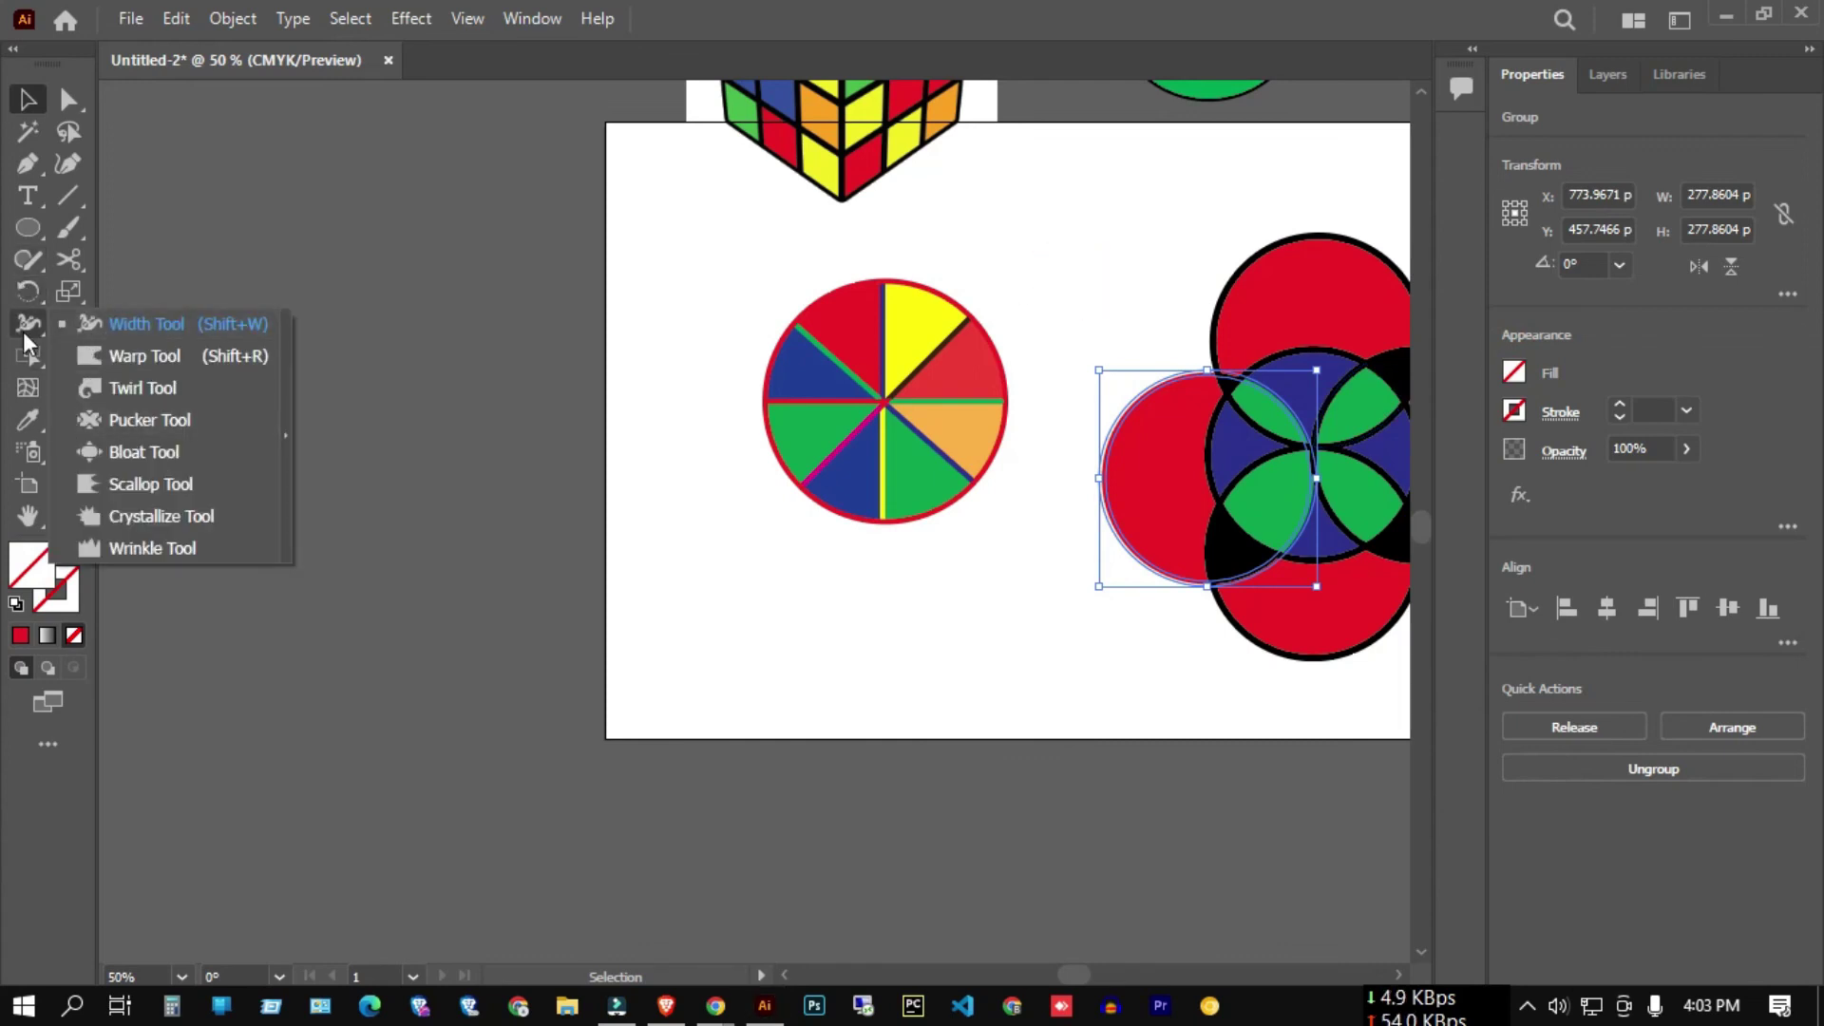
right_click(20, 361)
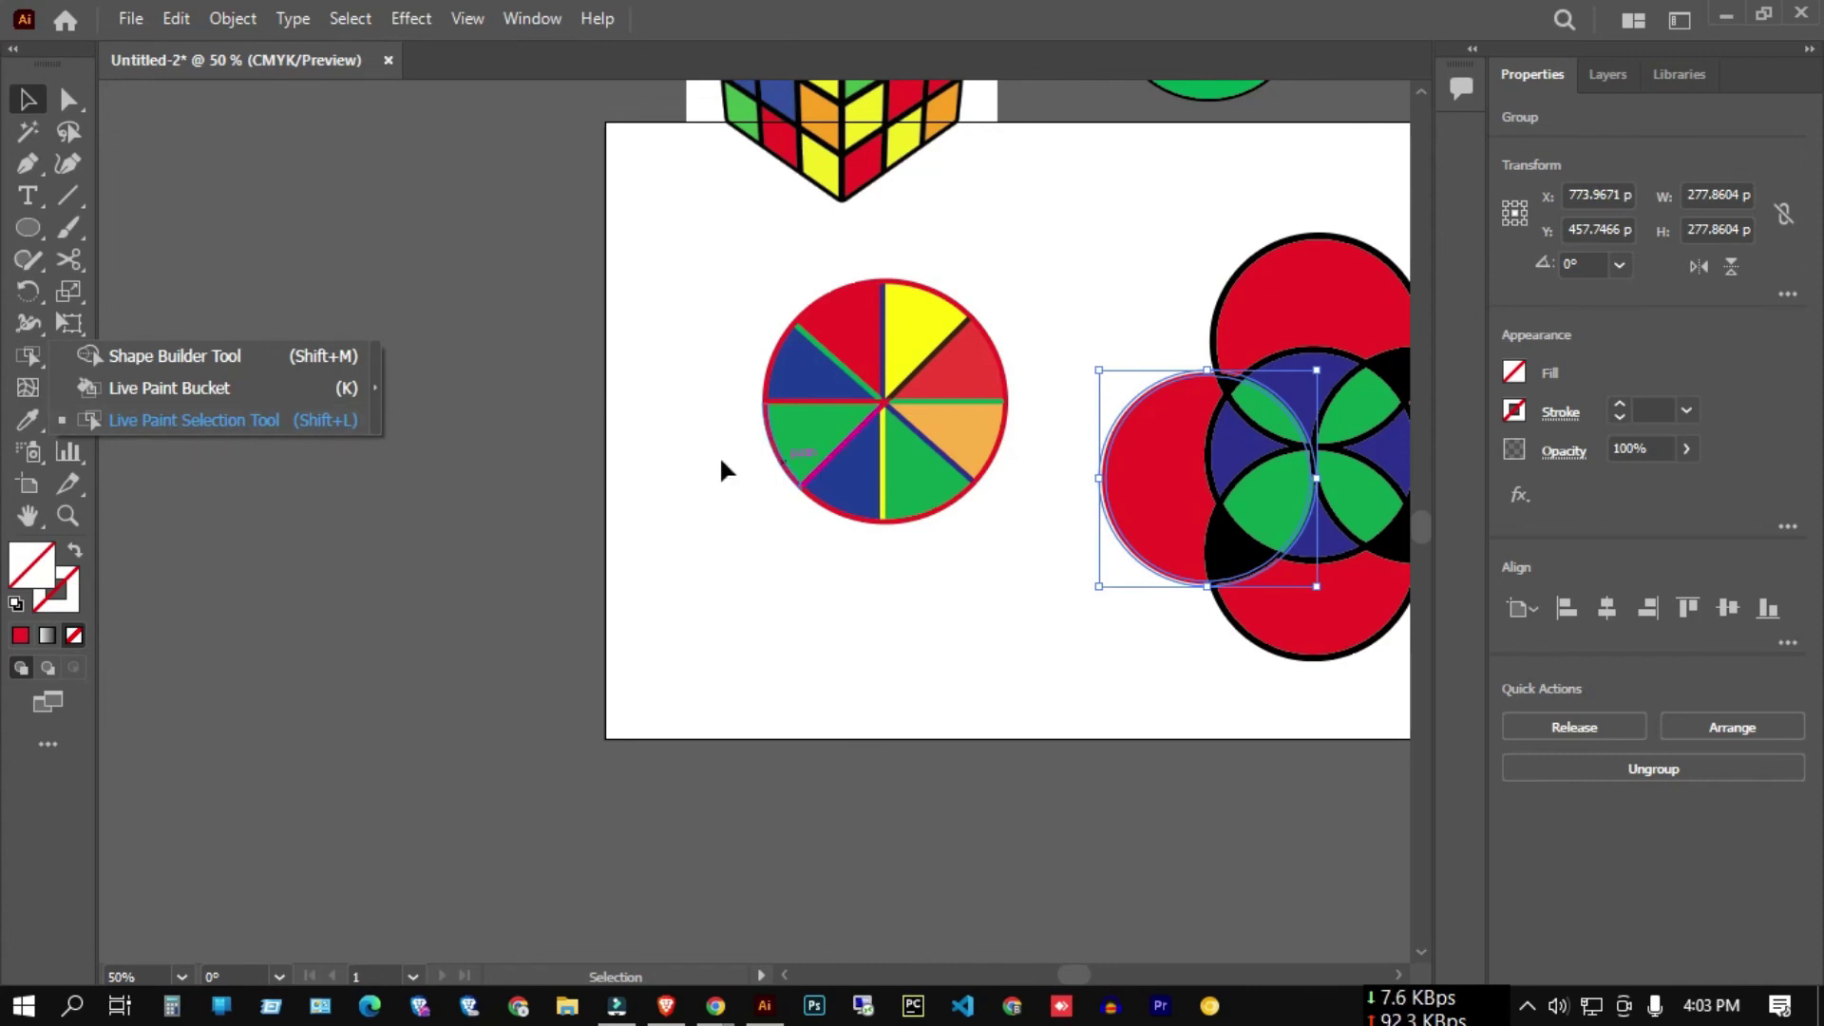
left_click(590, 448)
- Make the top-left rim arc dark blue and the arc above the yellow slice orange
scroll(1056, 414, "up", 3)
scroll(998, 408, "up", 2)
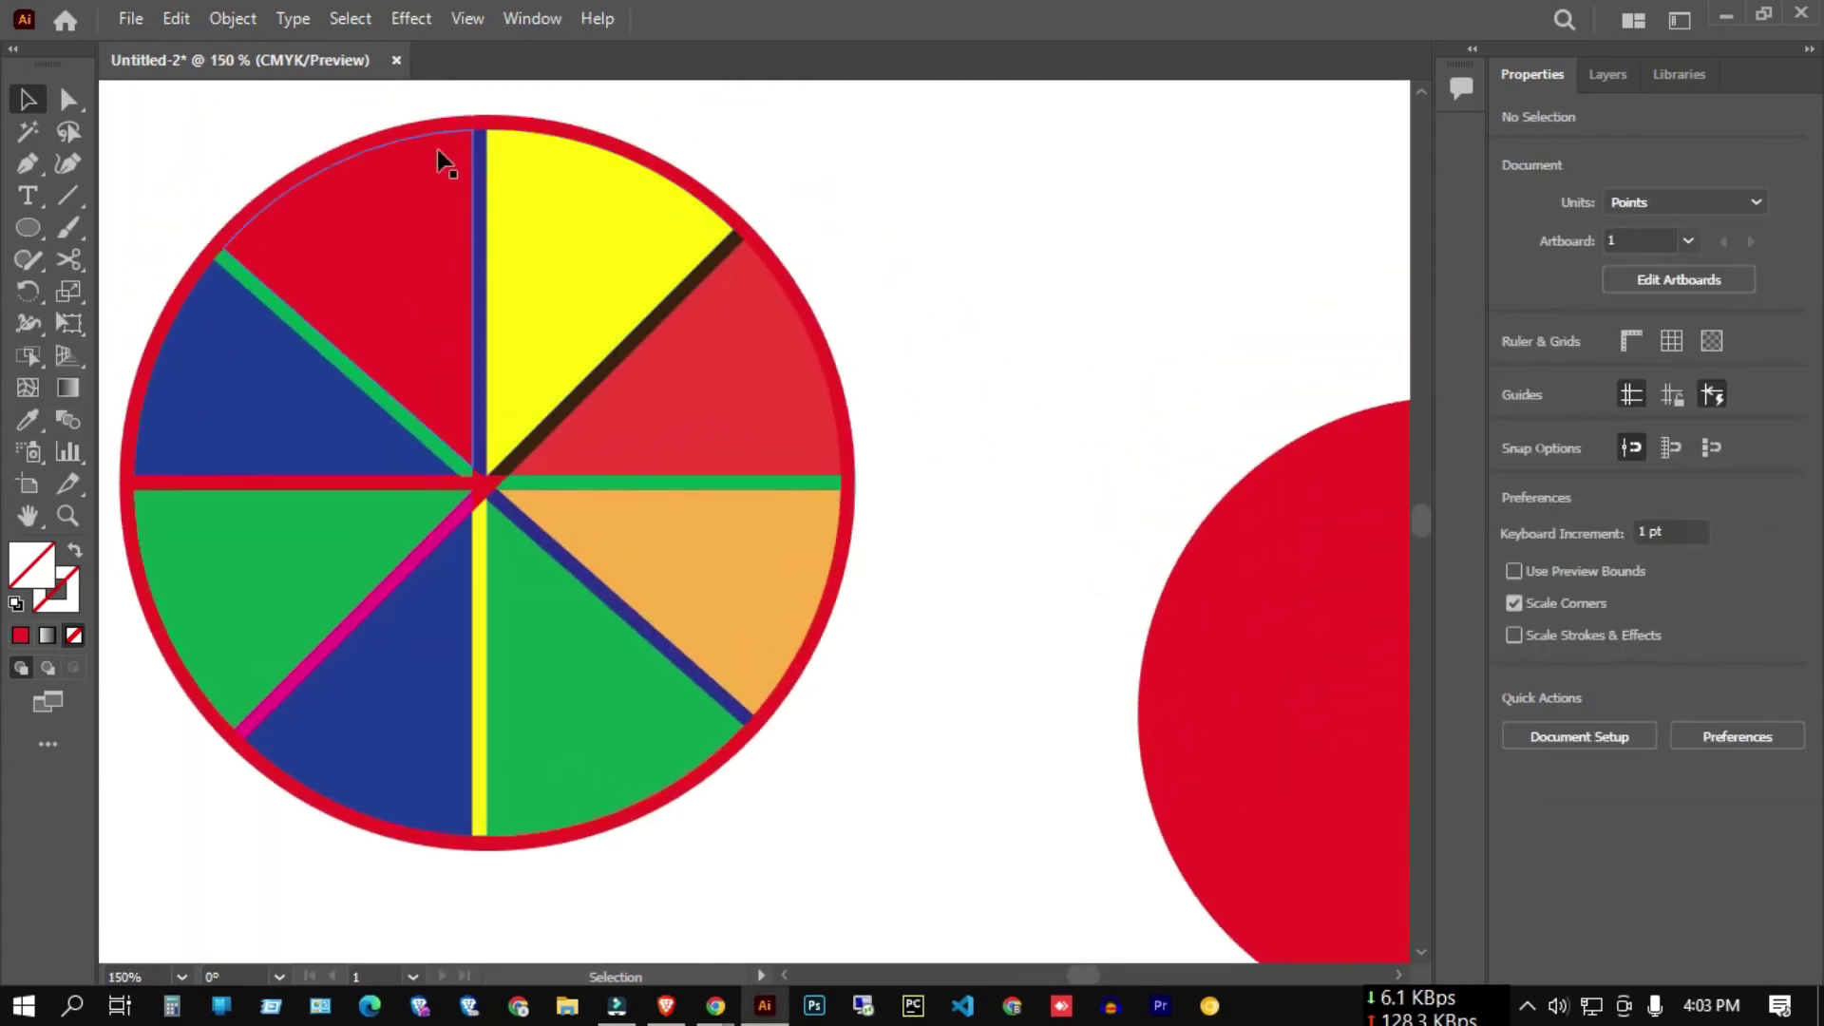
left_click(328, 167)
scroll(325, 171, "up", 2)
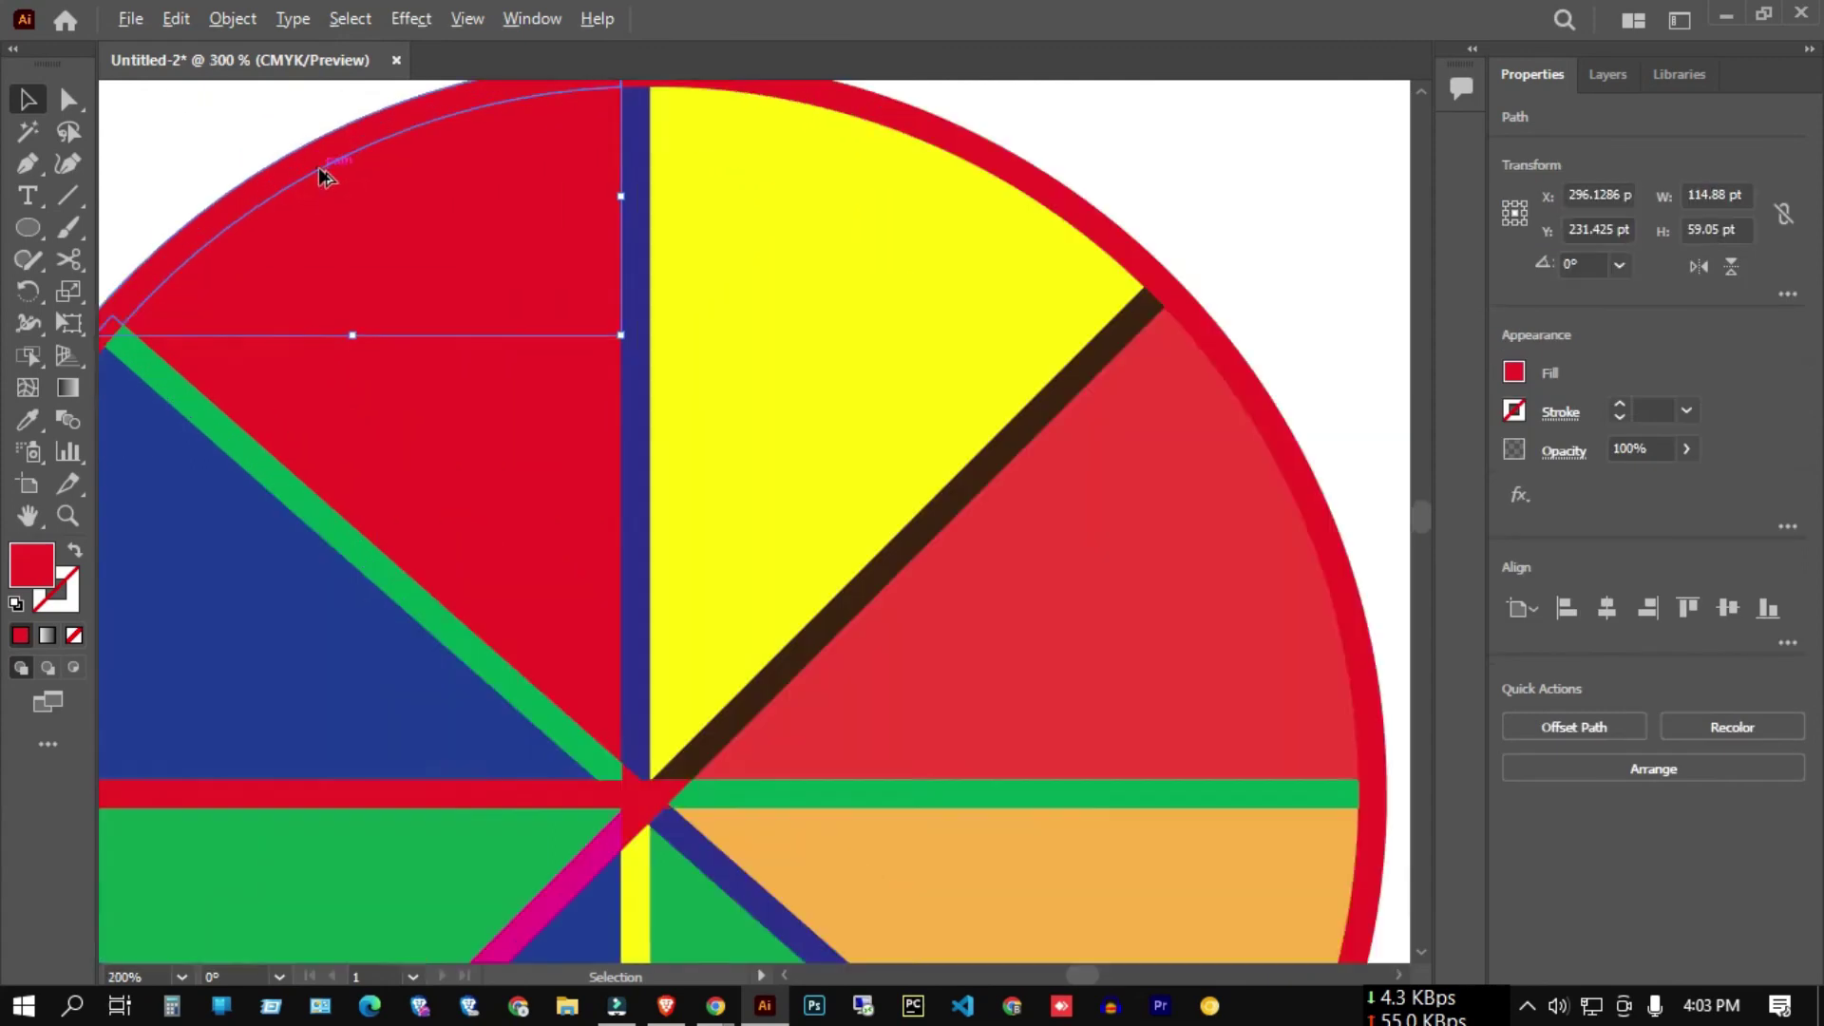
scroll(466, 249, "down", 3)
left_click(1514, 373)
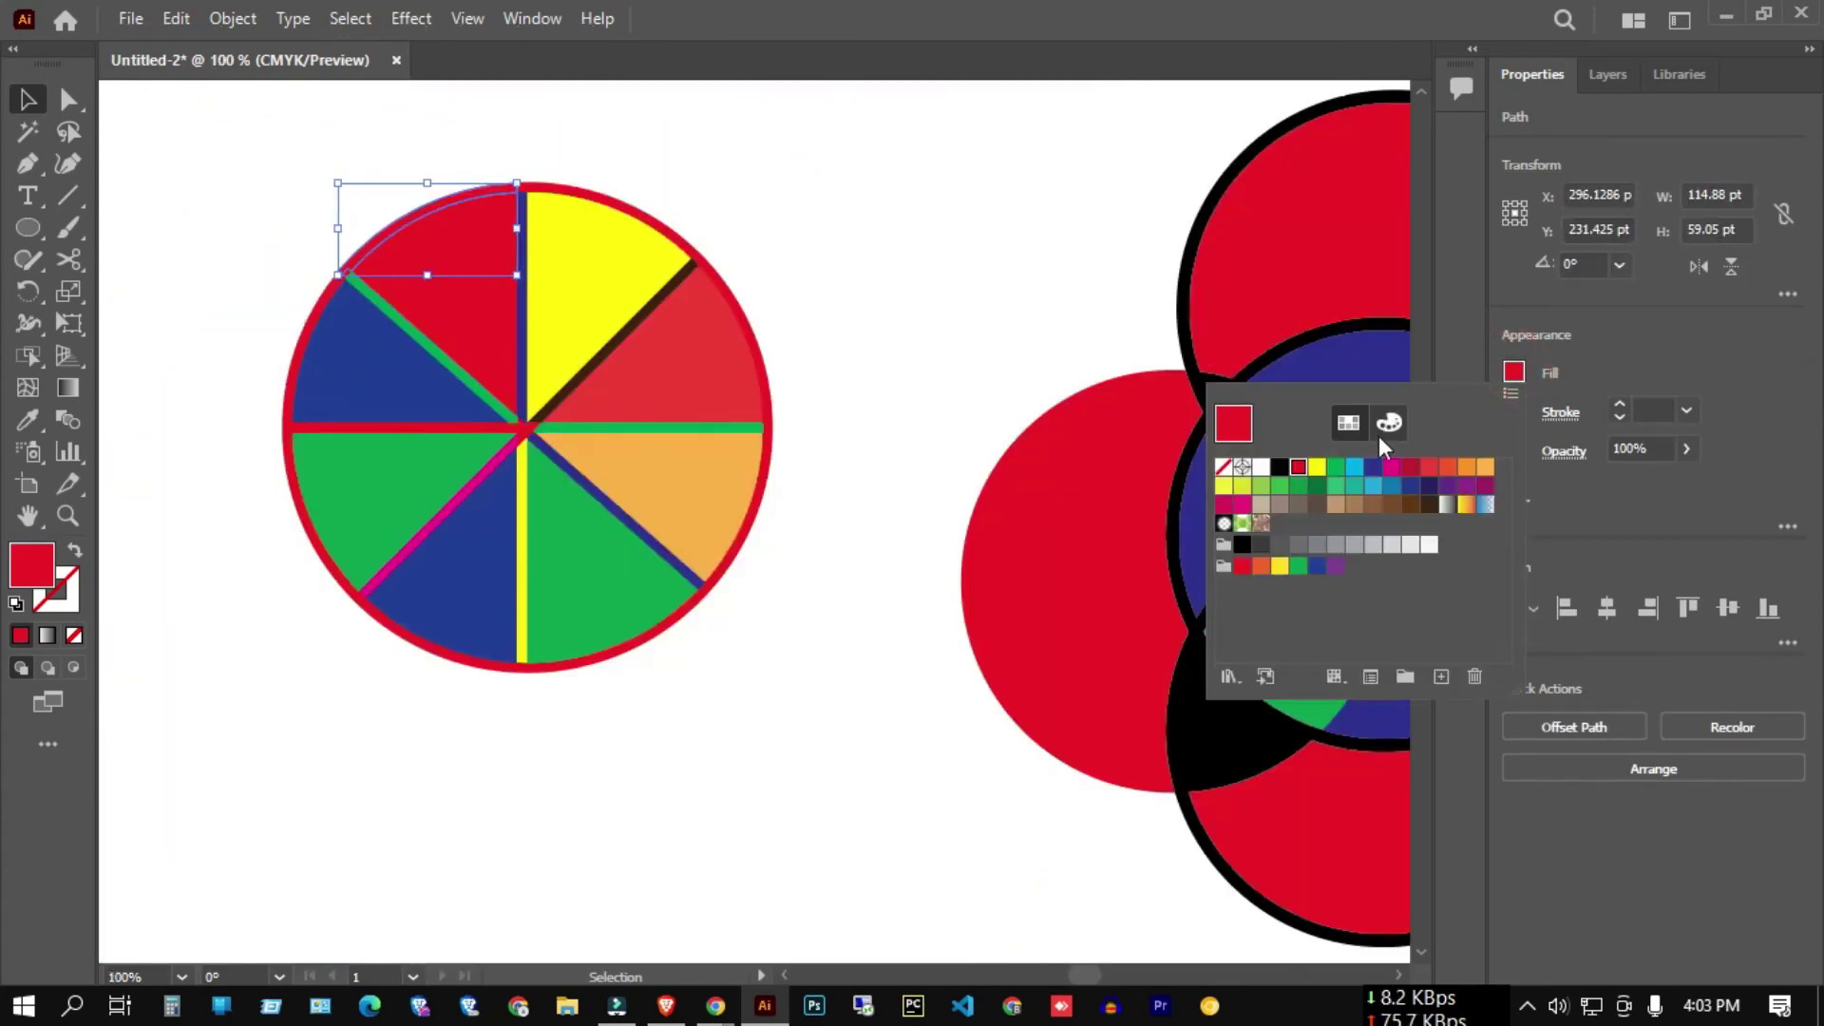
left_click(1374, 469)
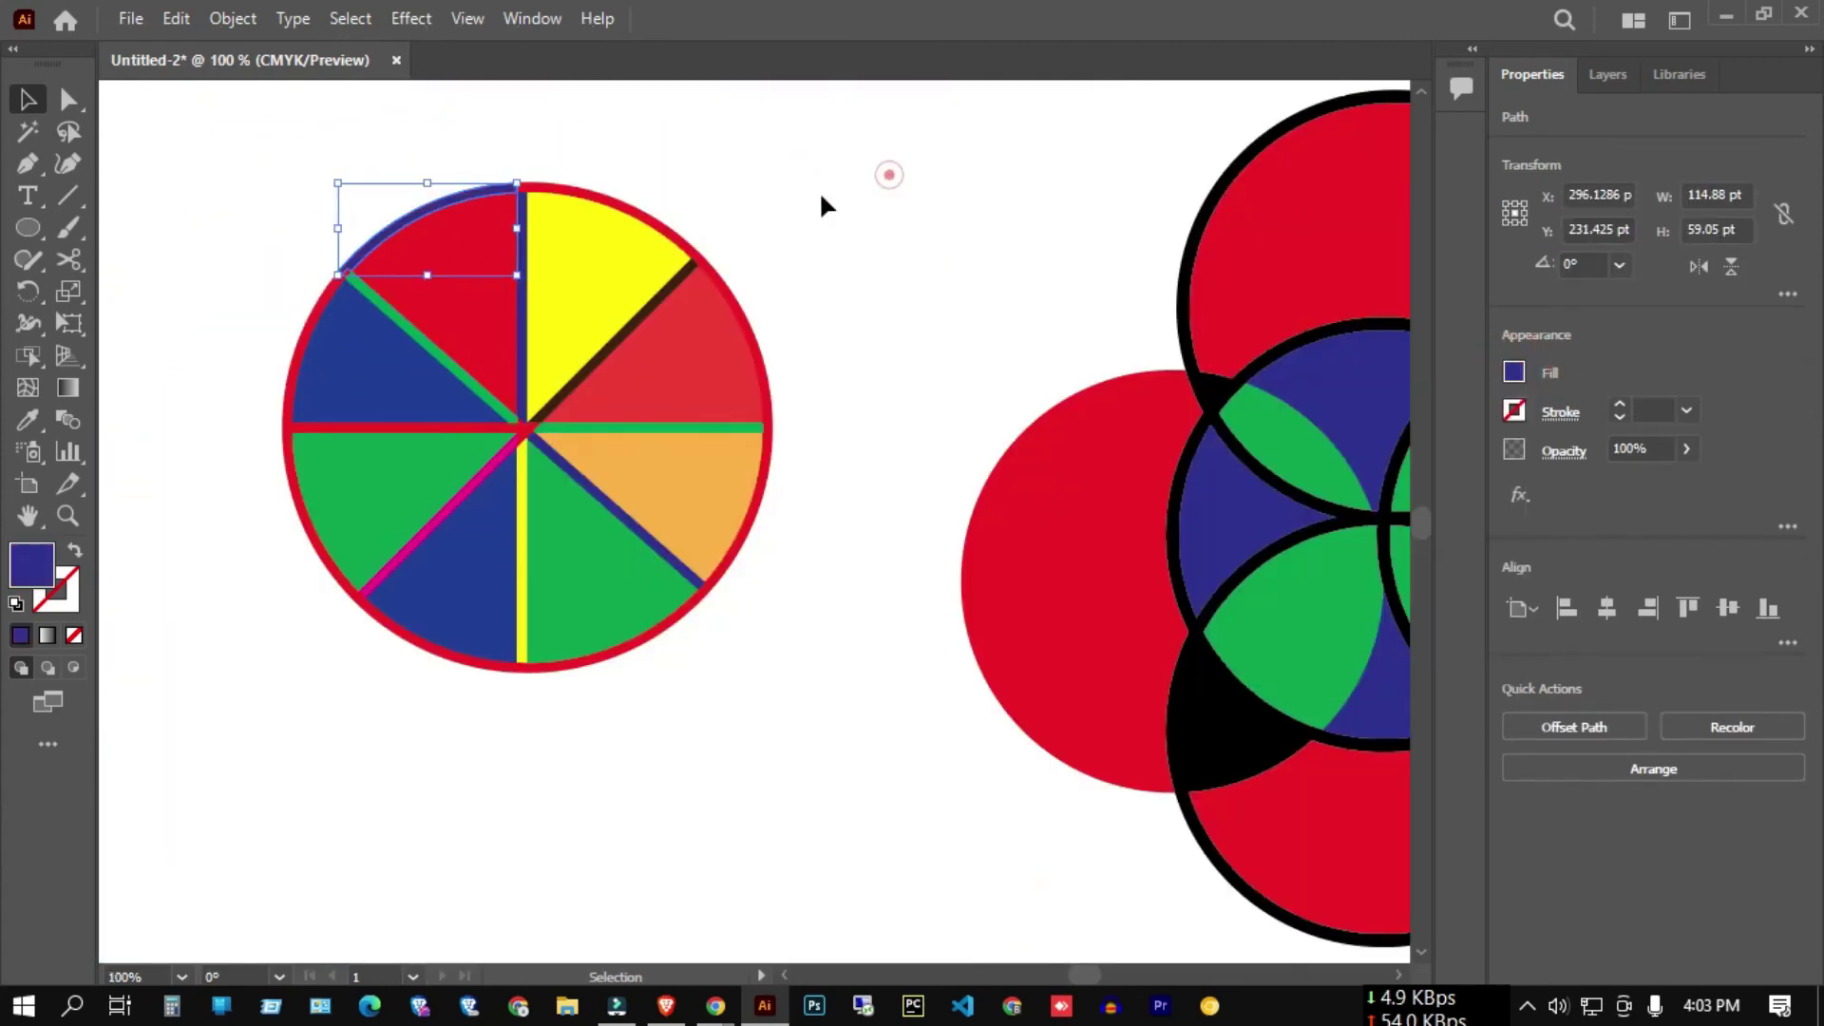
left_click(638, 226)
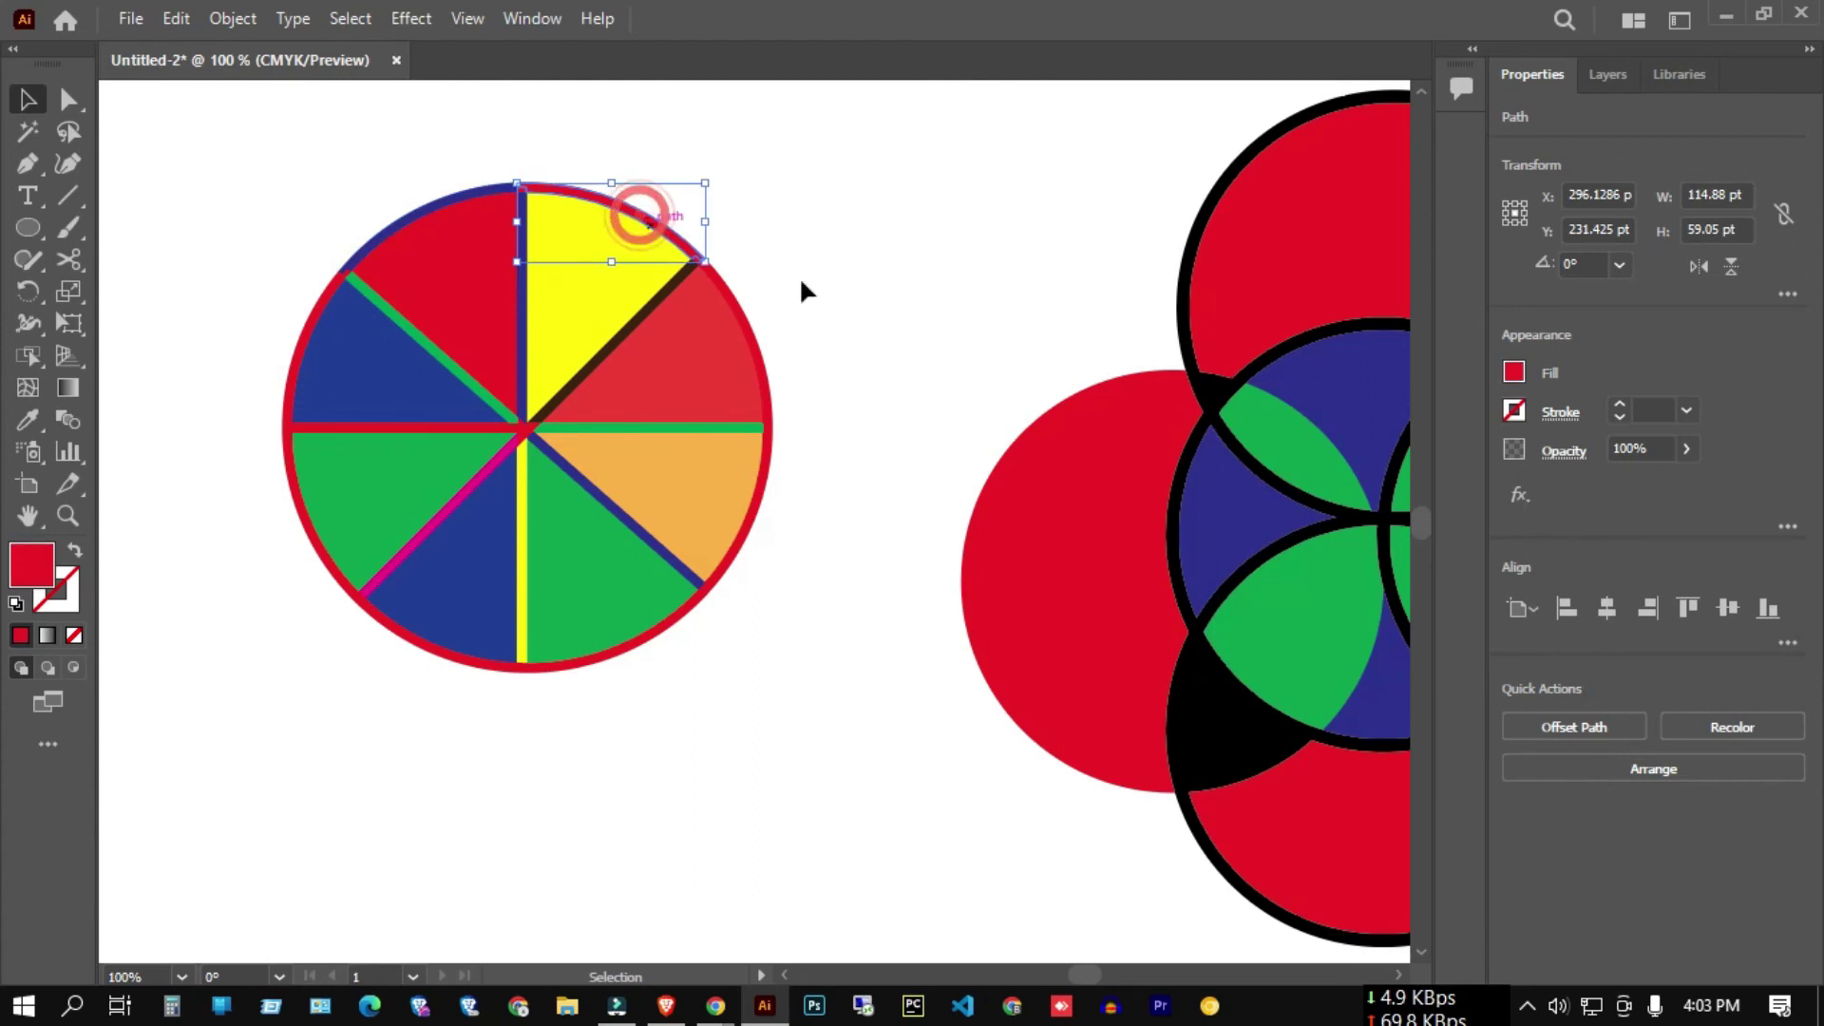
left_click(1514, 373)
left_click(1484, 480)
left_click(888, 276)
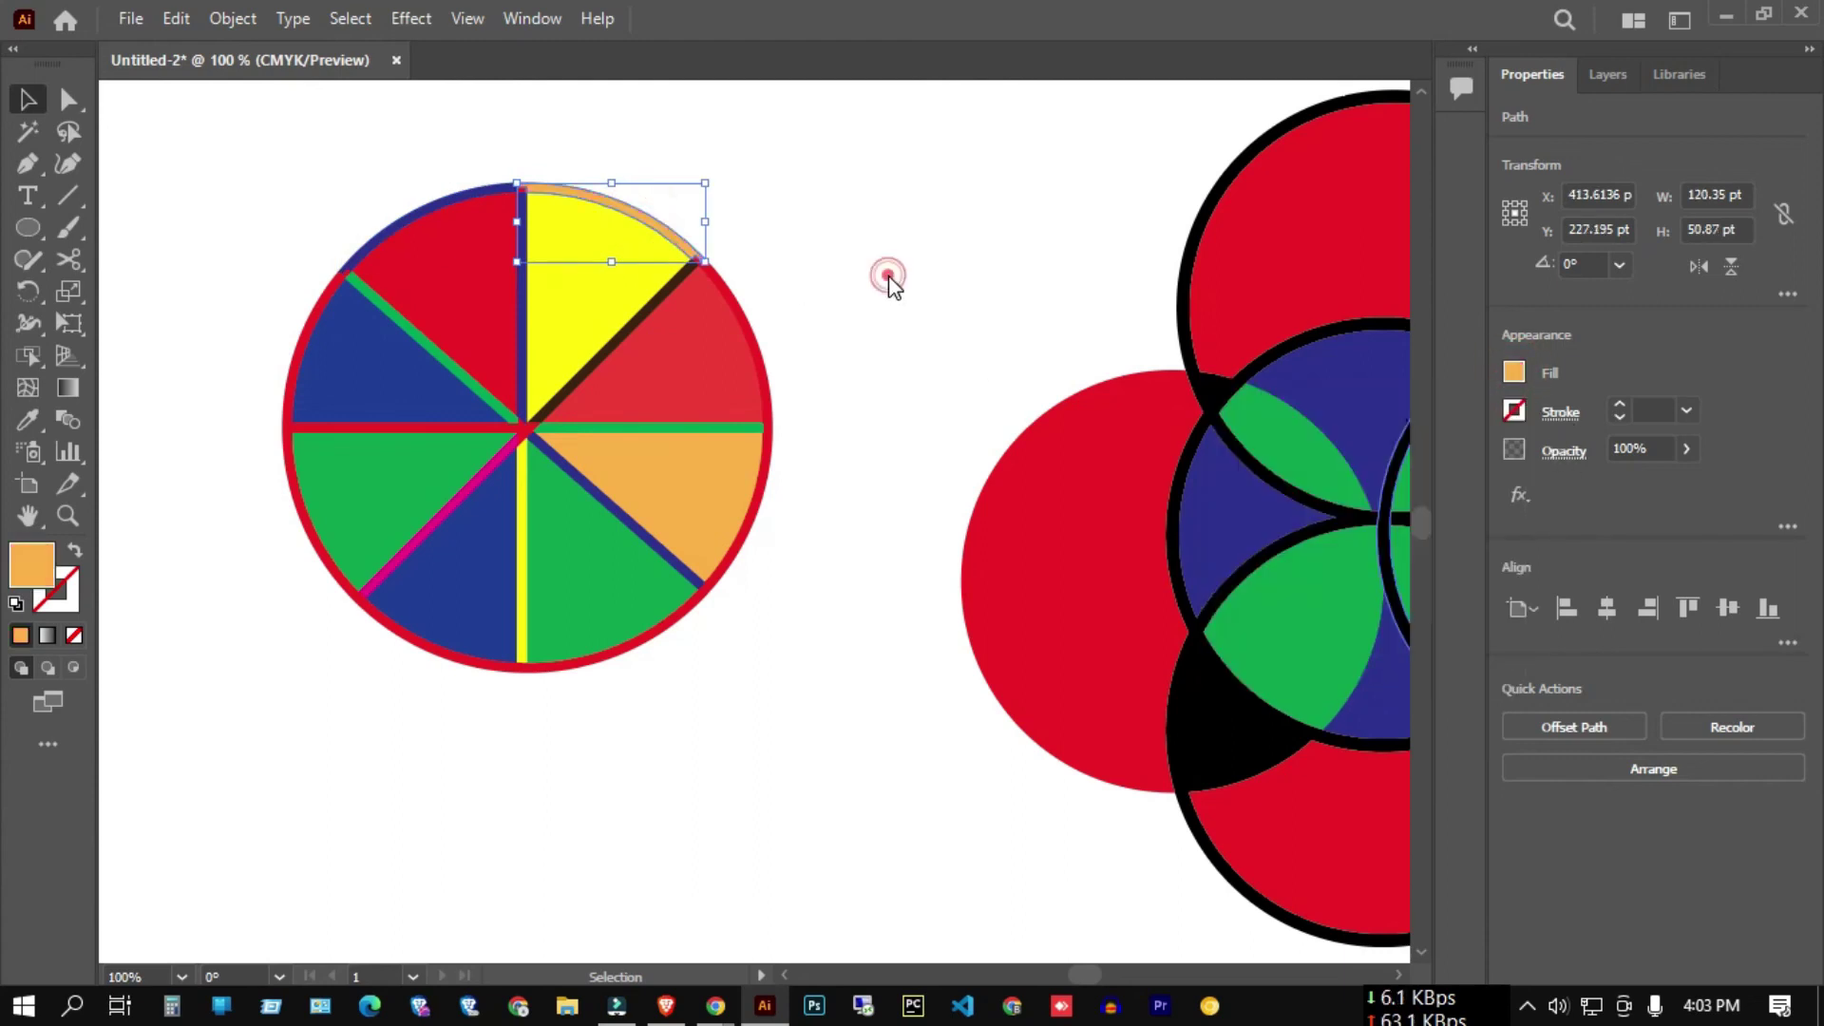
- Make the rim arc beside the red right slice yellow
left_click(755, 352)
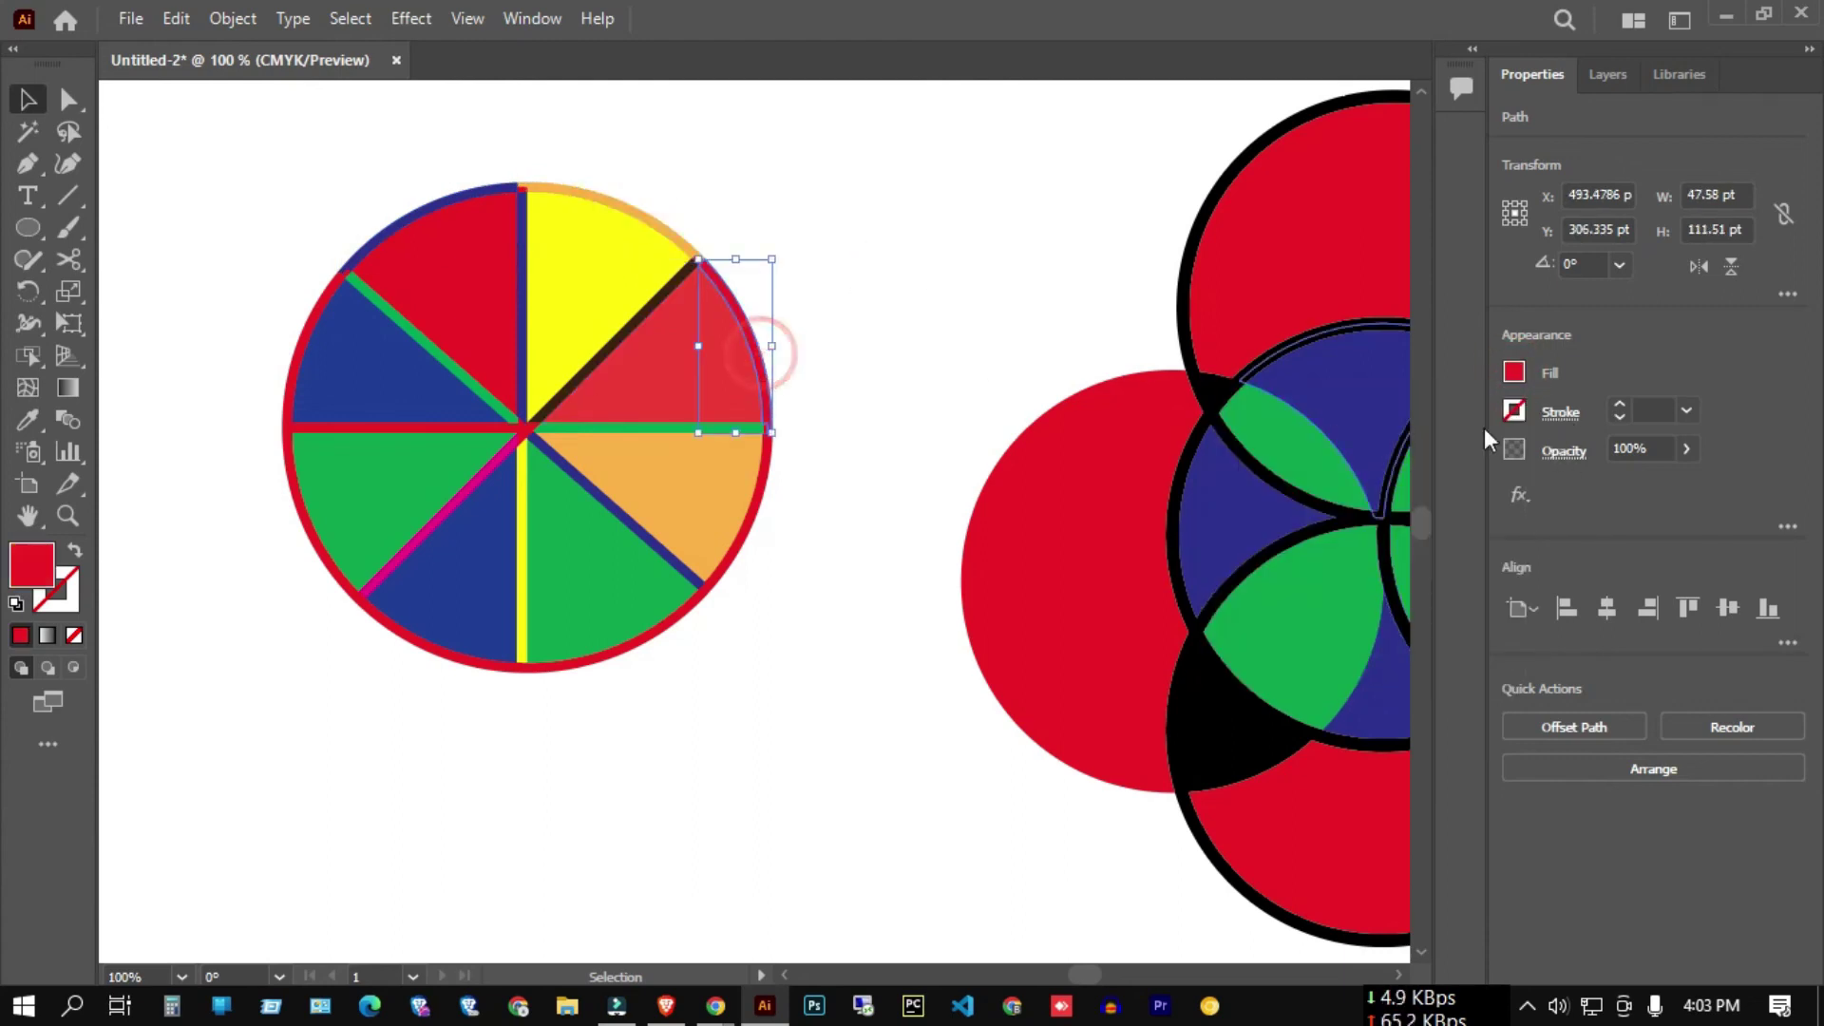
left_click(1514, 373)
left_click(1427, 545)
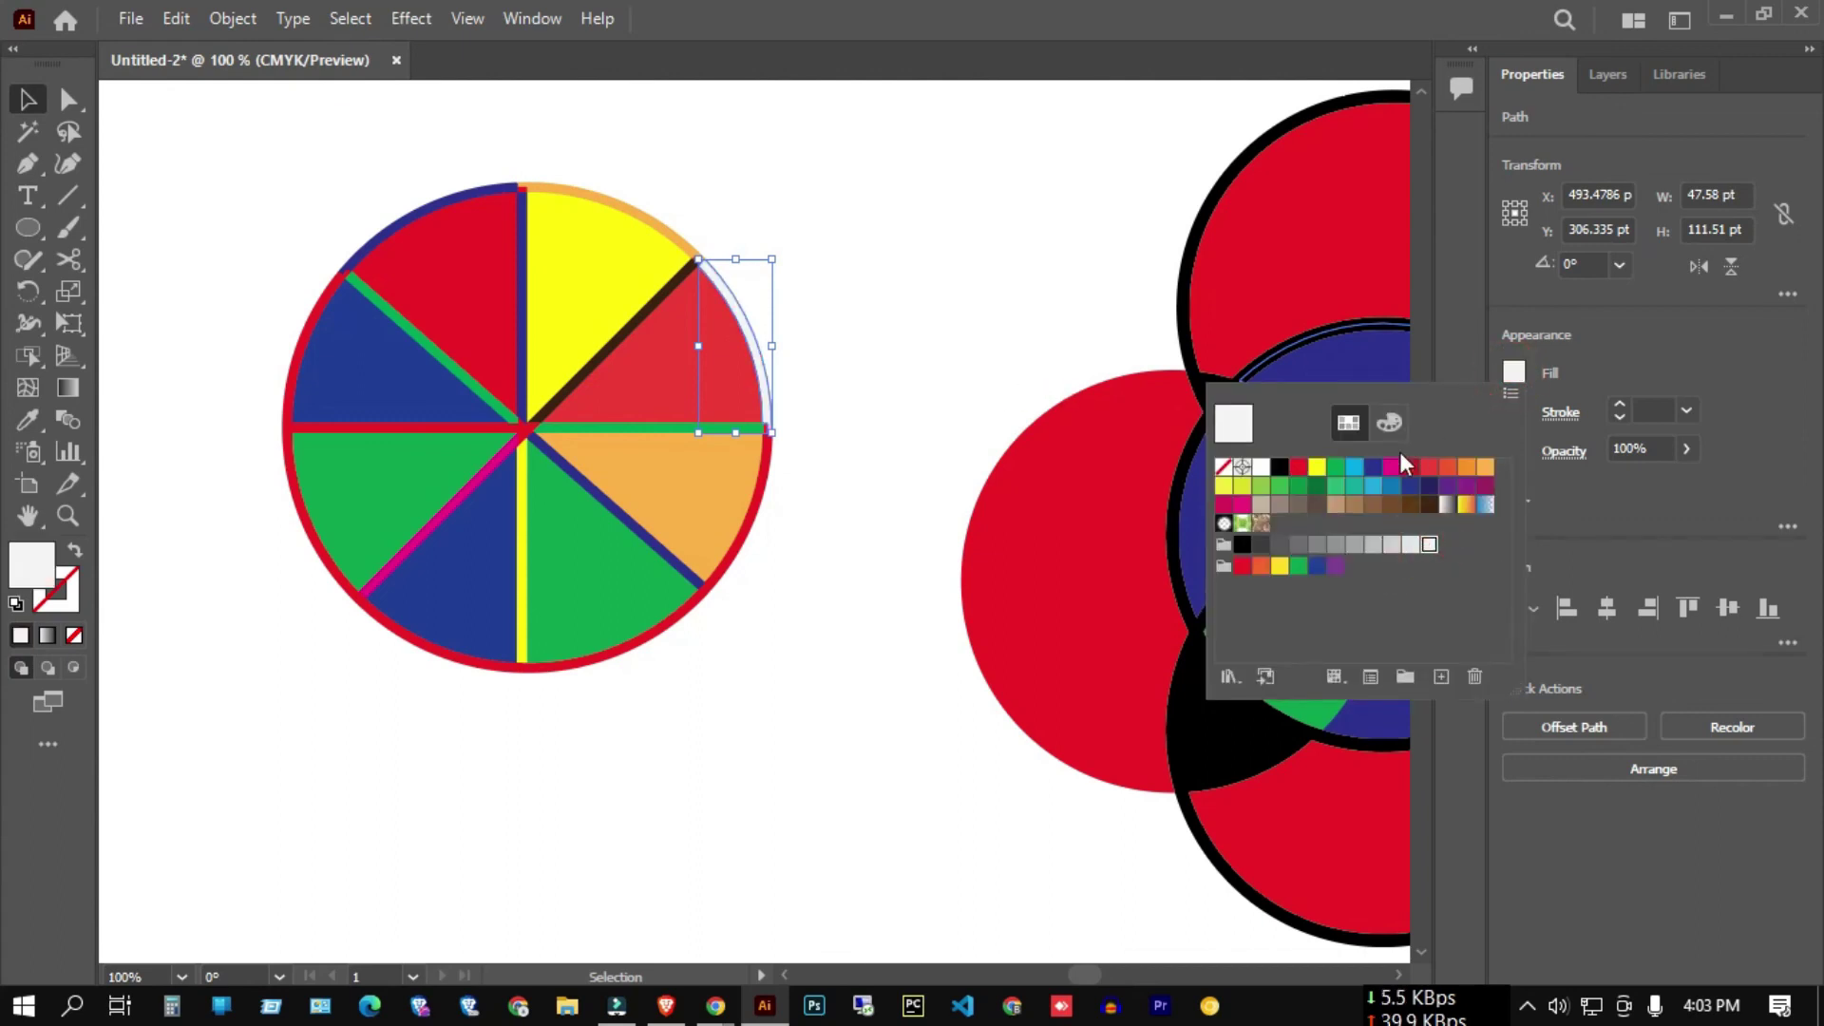
left_click(1317, 467)
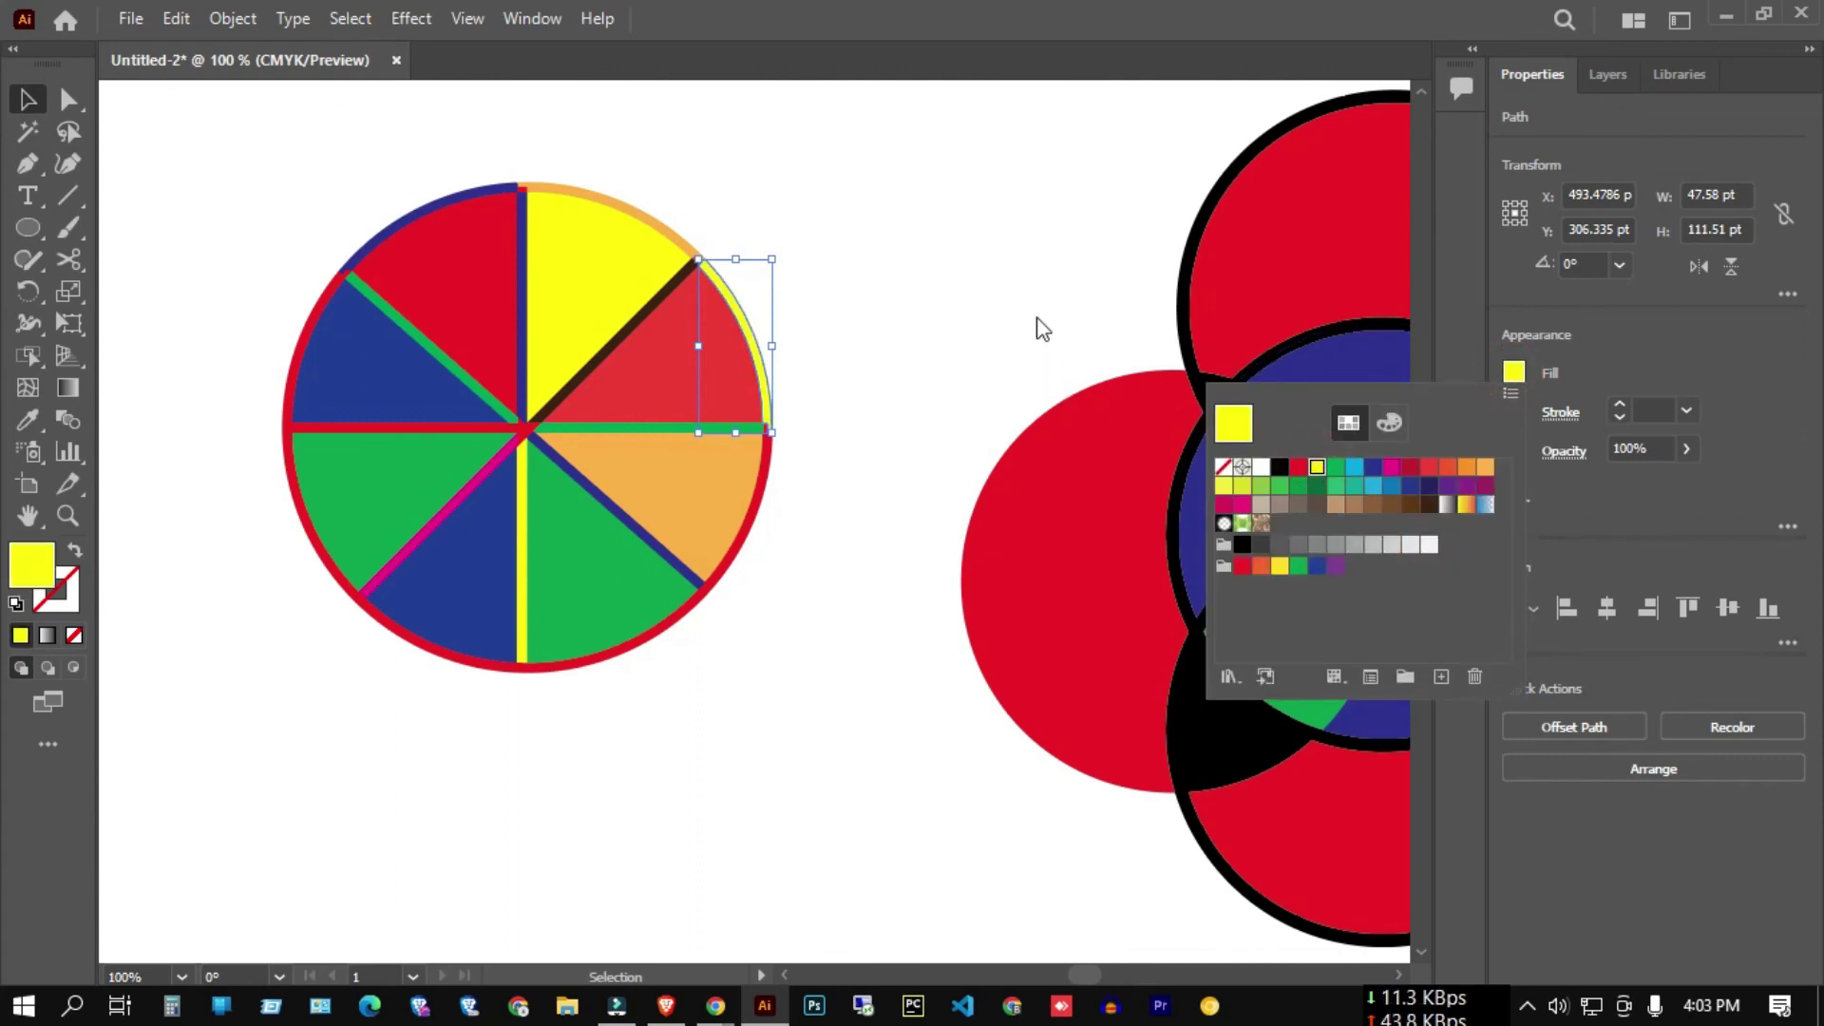
left_click(1021, 291)
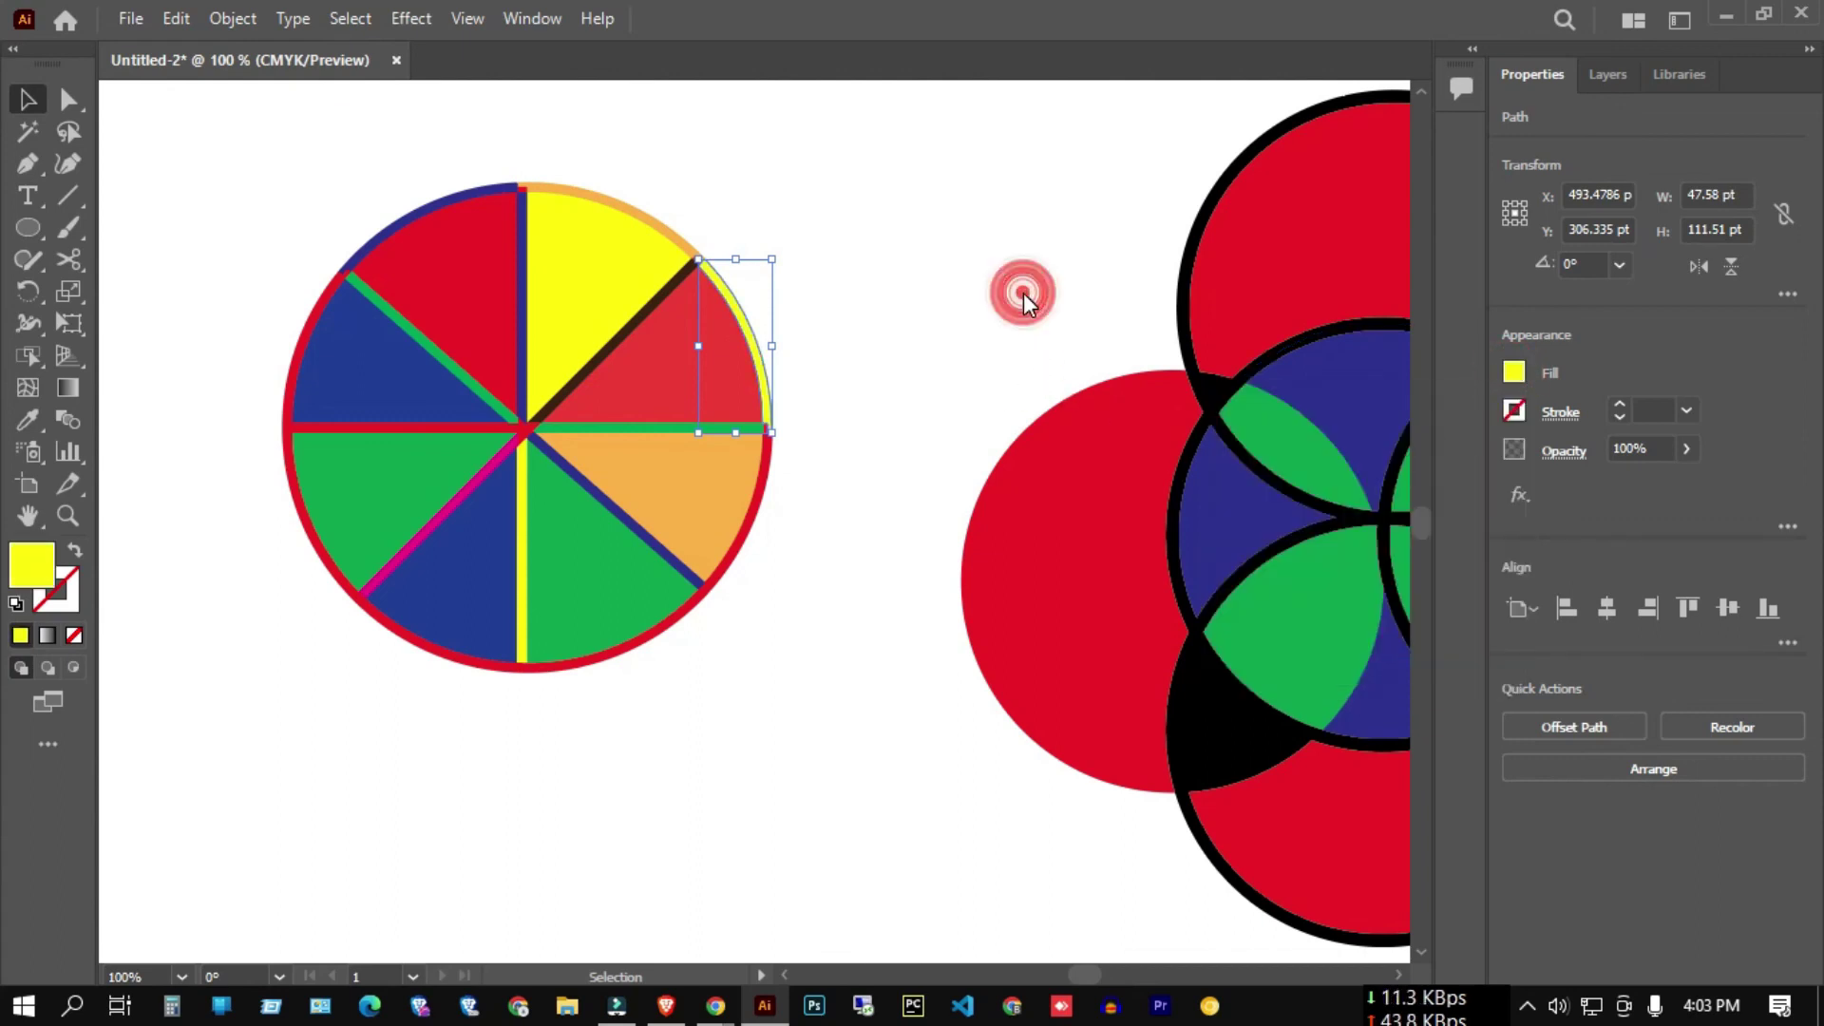
- Make the rim arc beside the orange slice orange, leaving the bottom arc unchanged
left_click(741, 540)
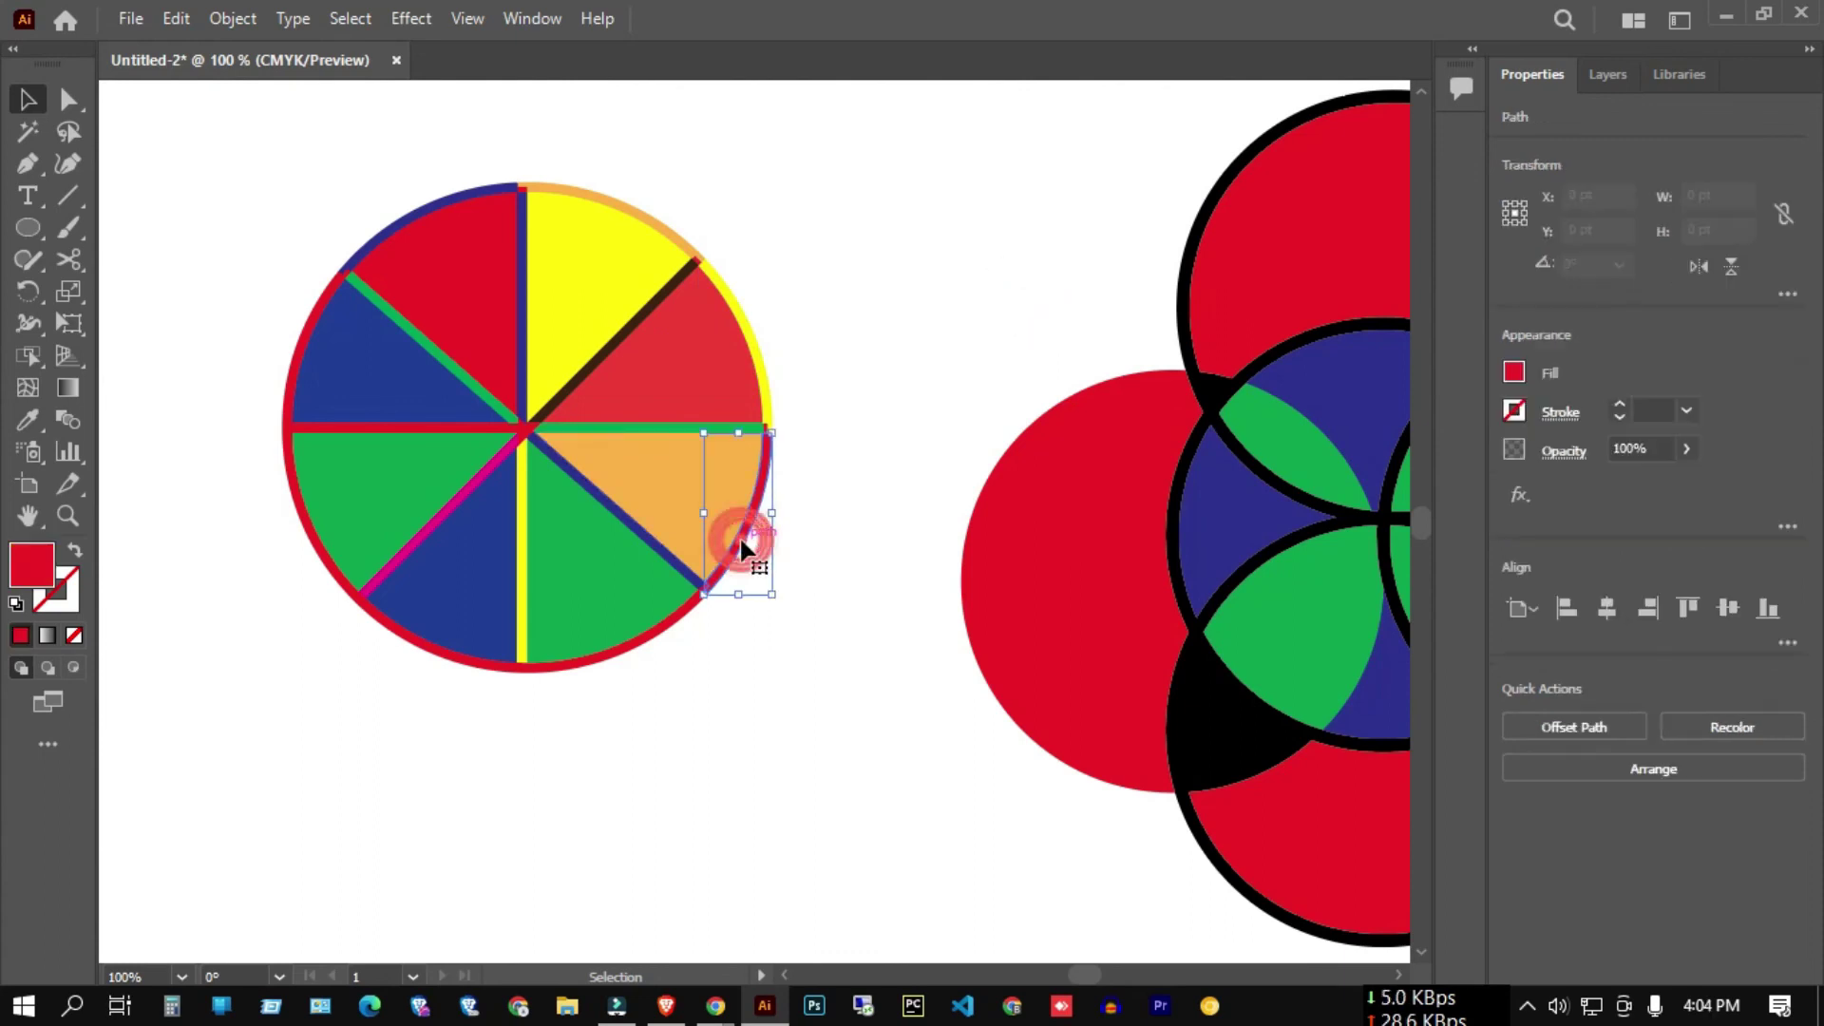
left_click(1514, 372)
left_click(1469, 475)
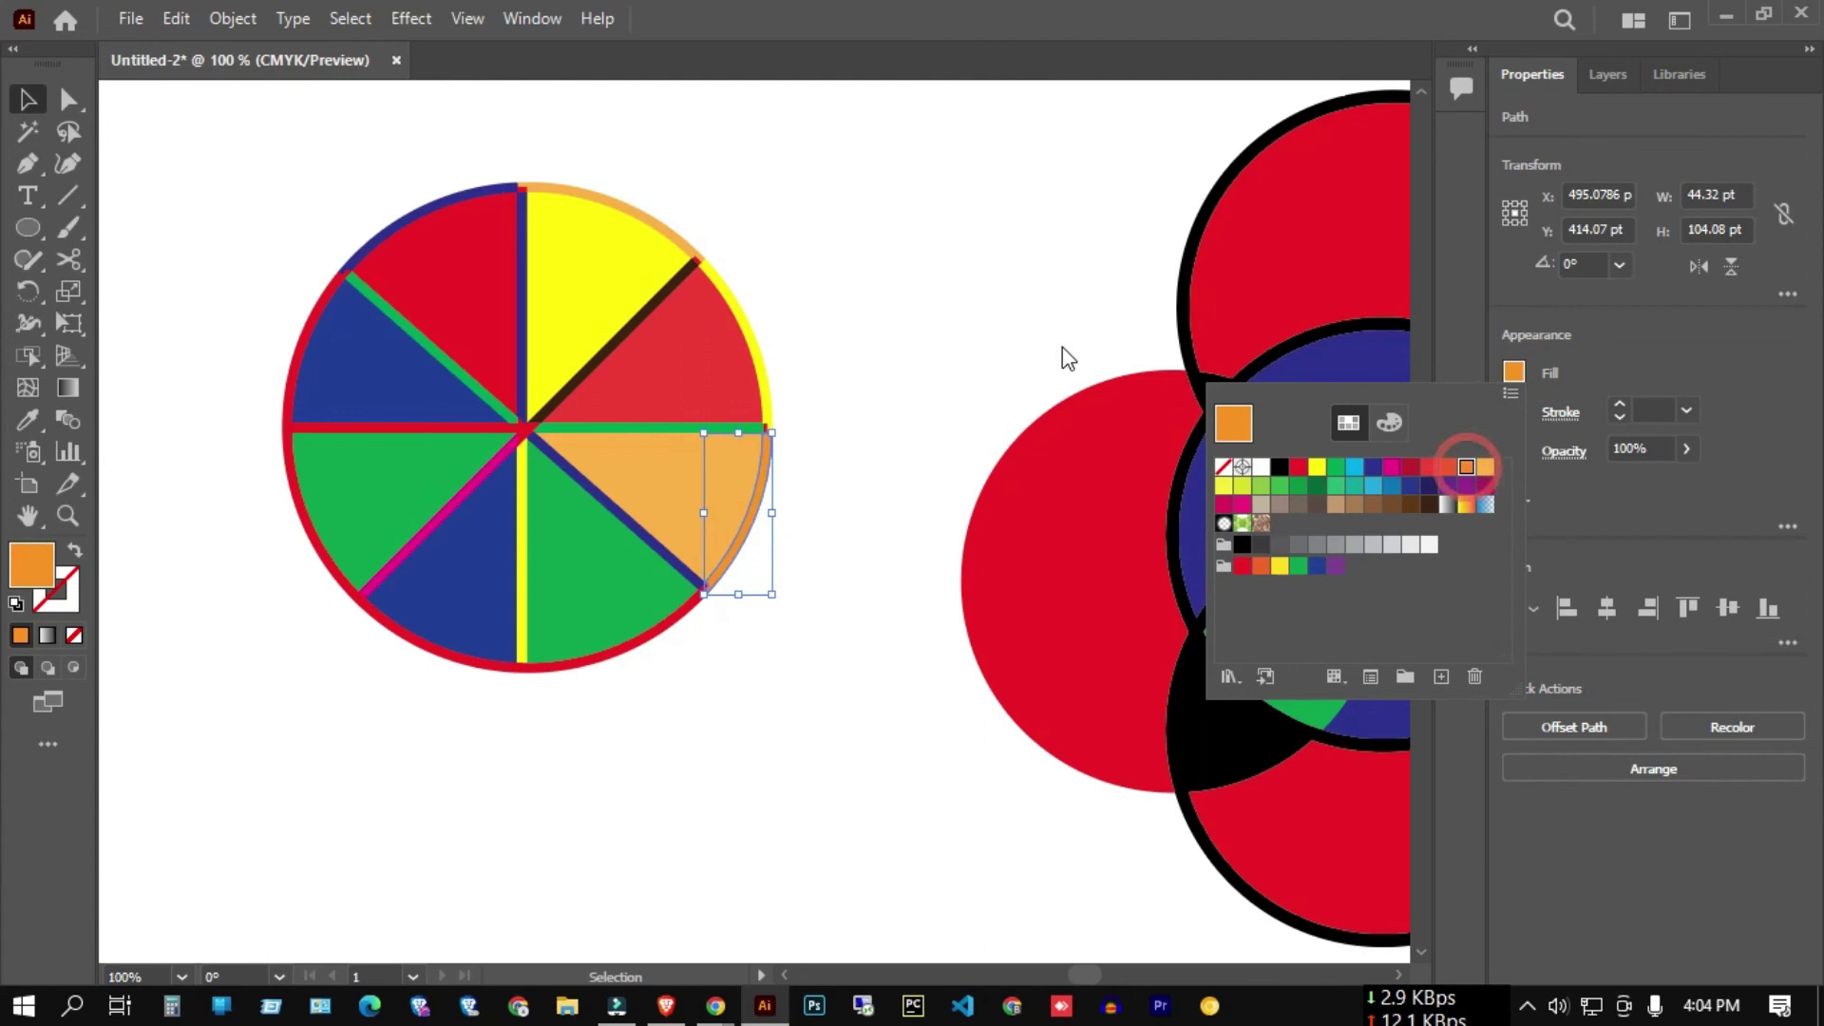
left_click(1062, 346)
left_click(408, 646)
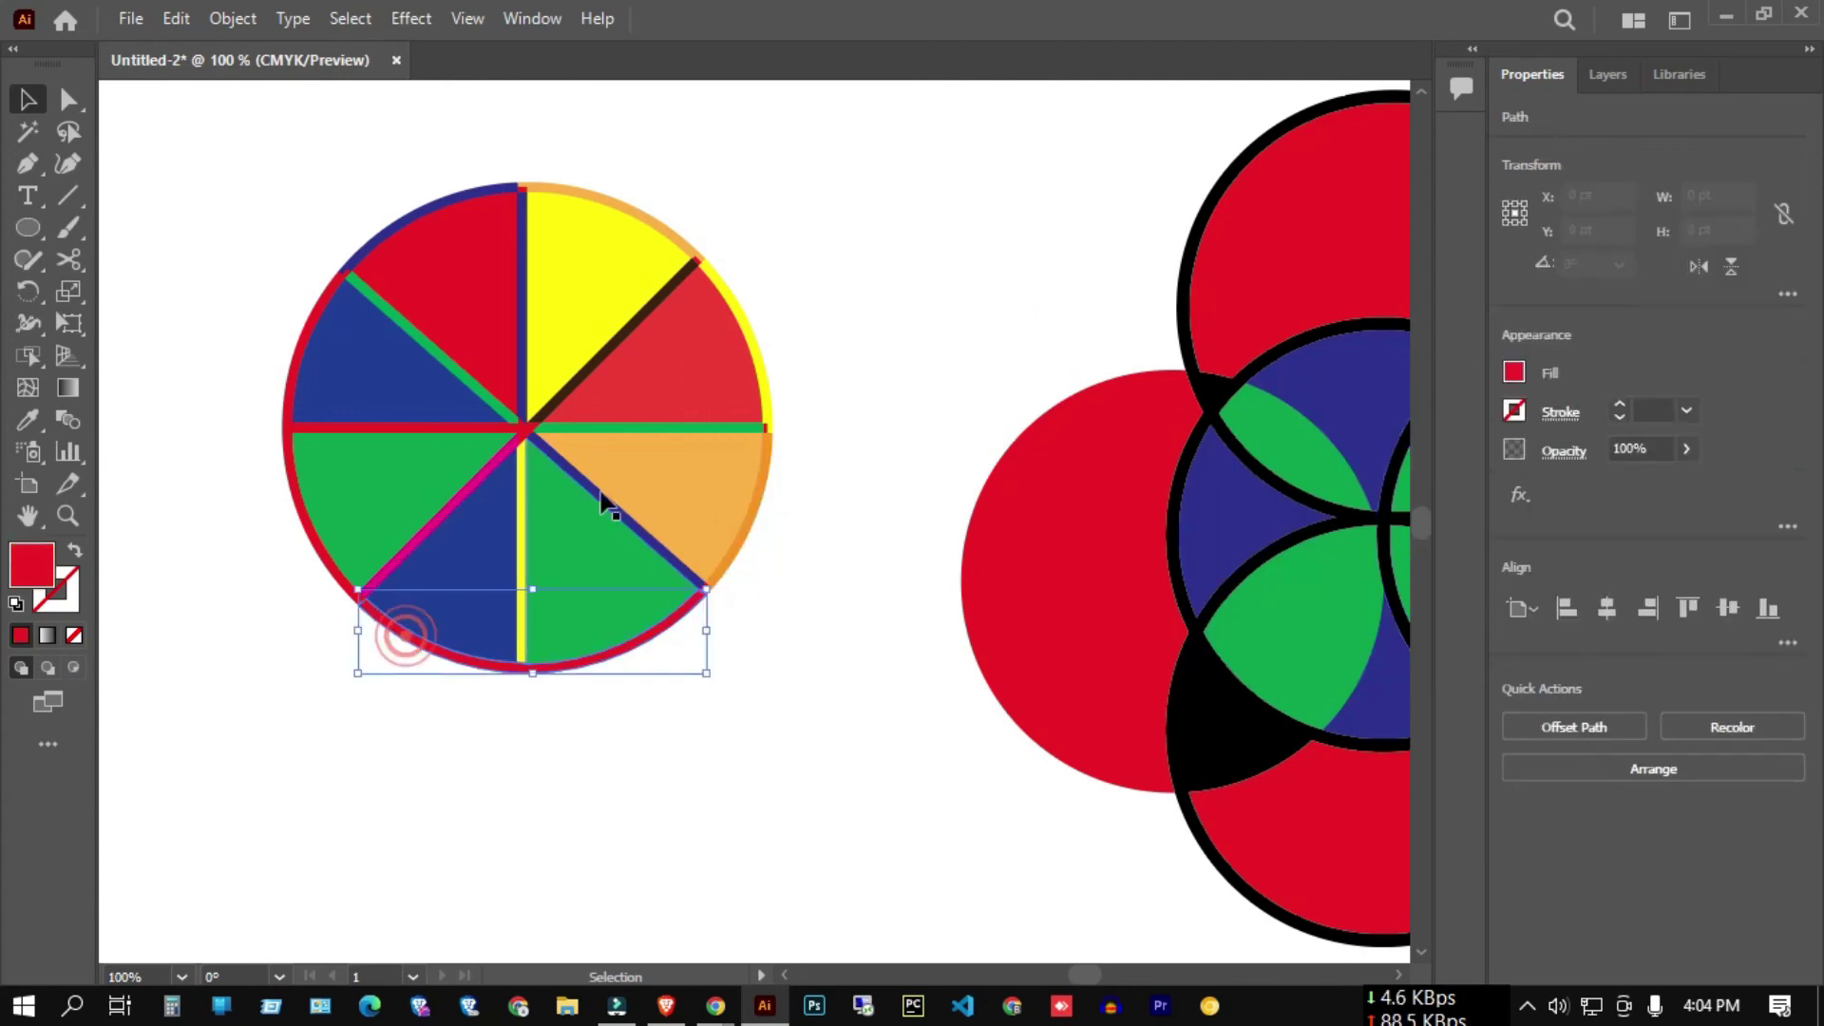
scroll(722, 373, "down", 3)
left_click(721, 372)
scroll(722, 372, "up", 2)
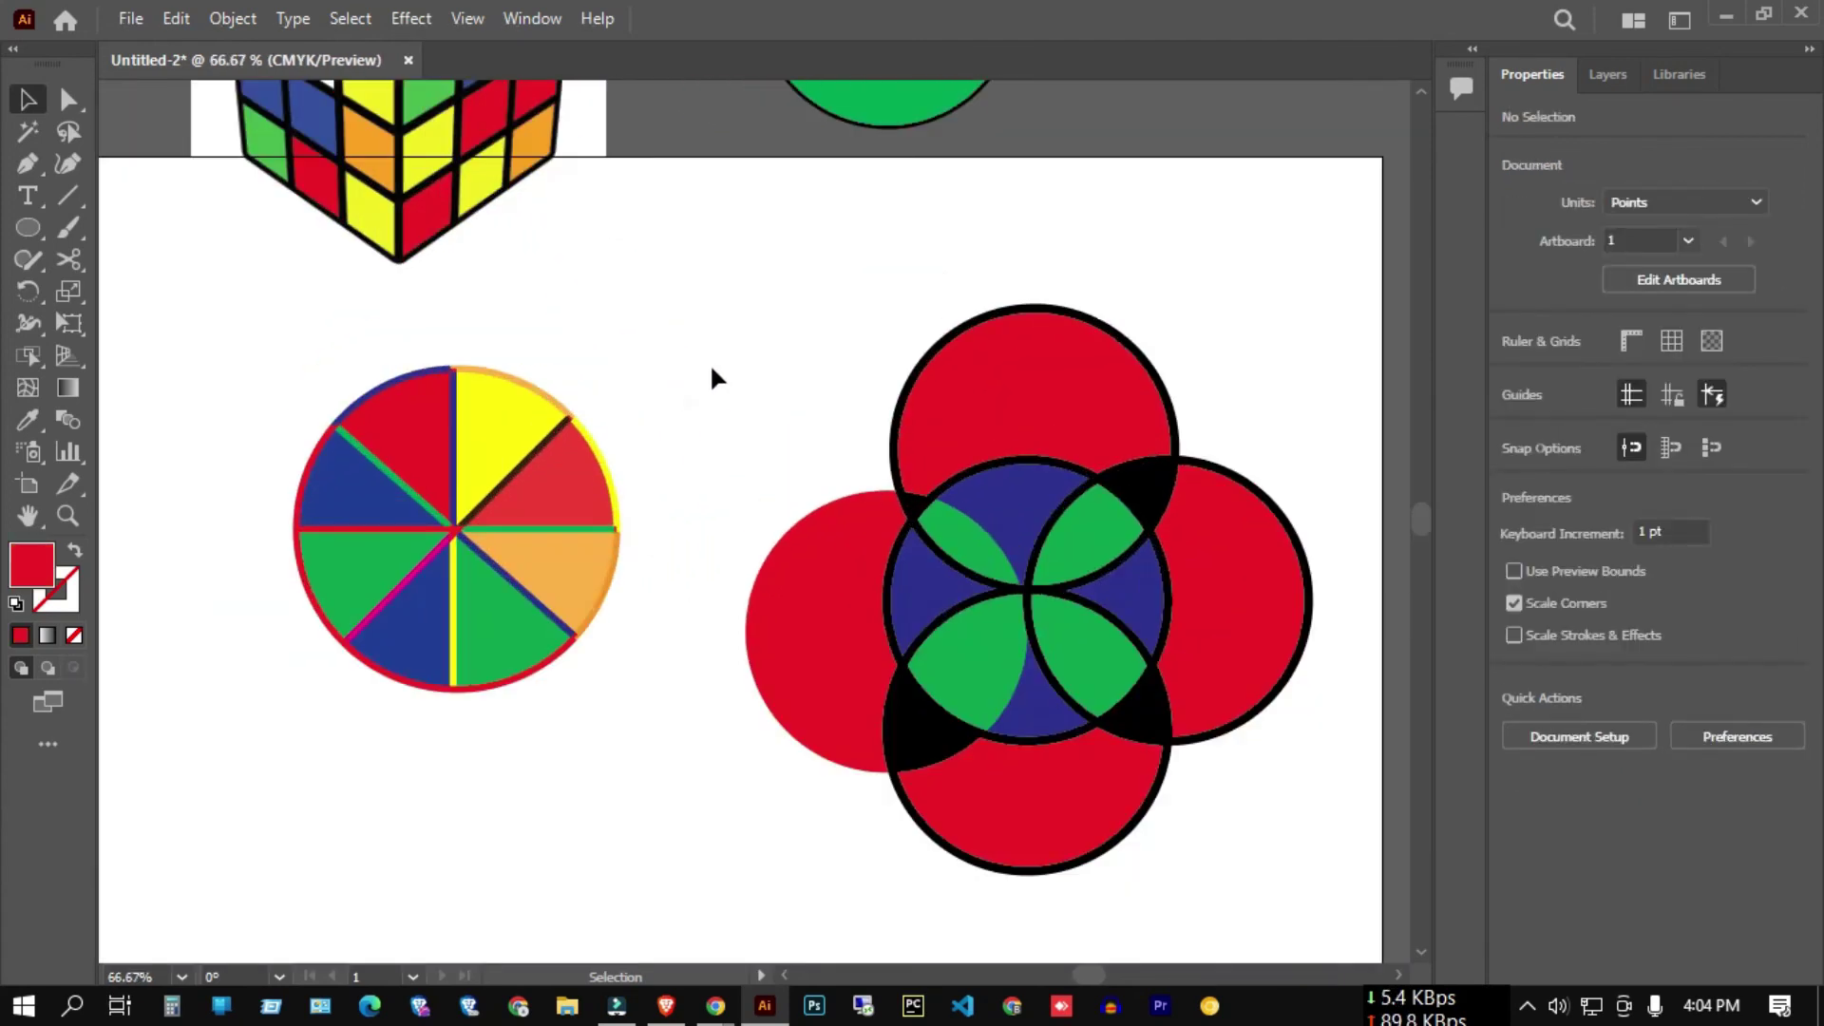
- Zoom in on the Rubik's cube reference image and select it
scroll(712, 375, "down", 3)
scroll(664, 304, "down", 1)
scroll(664, 304, "up", 2)
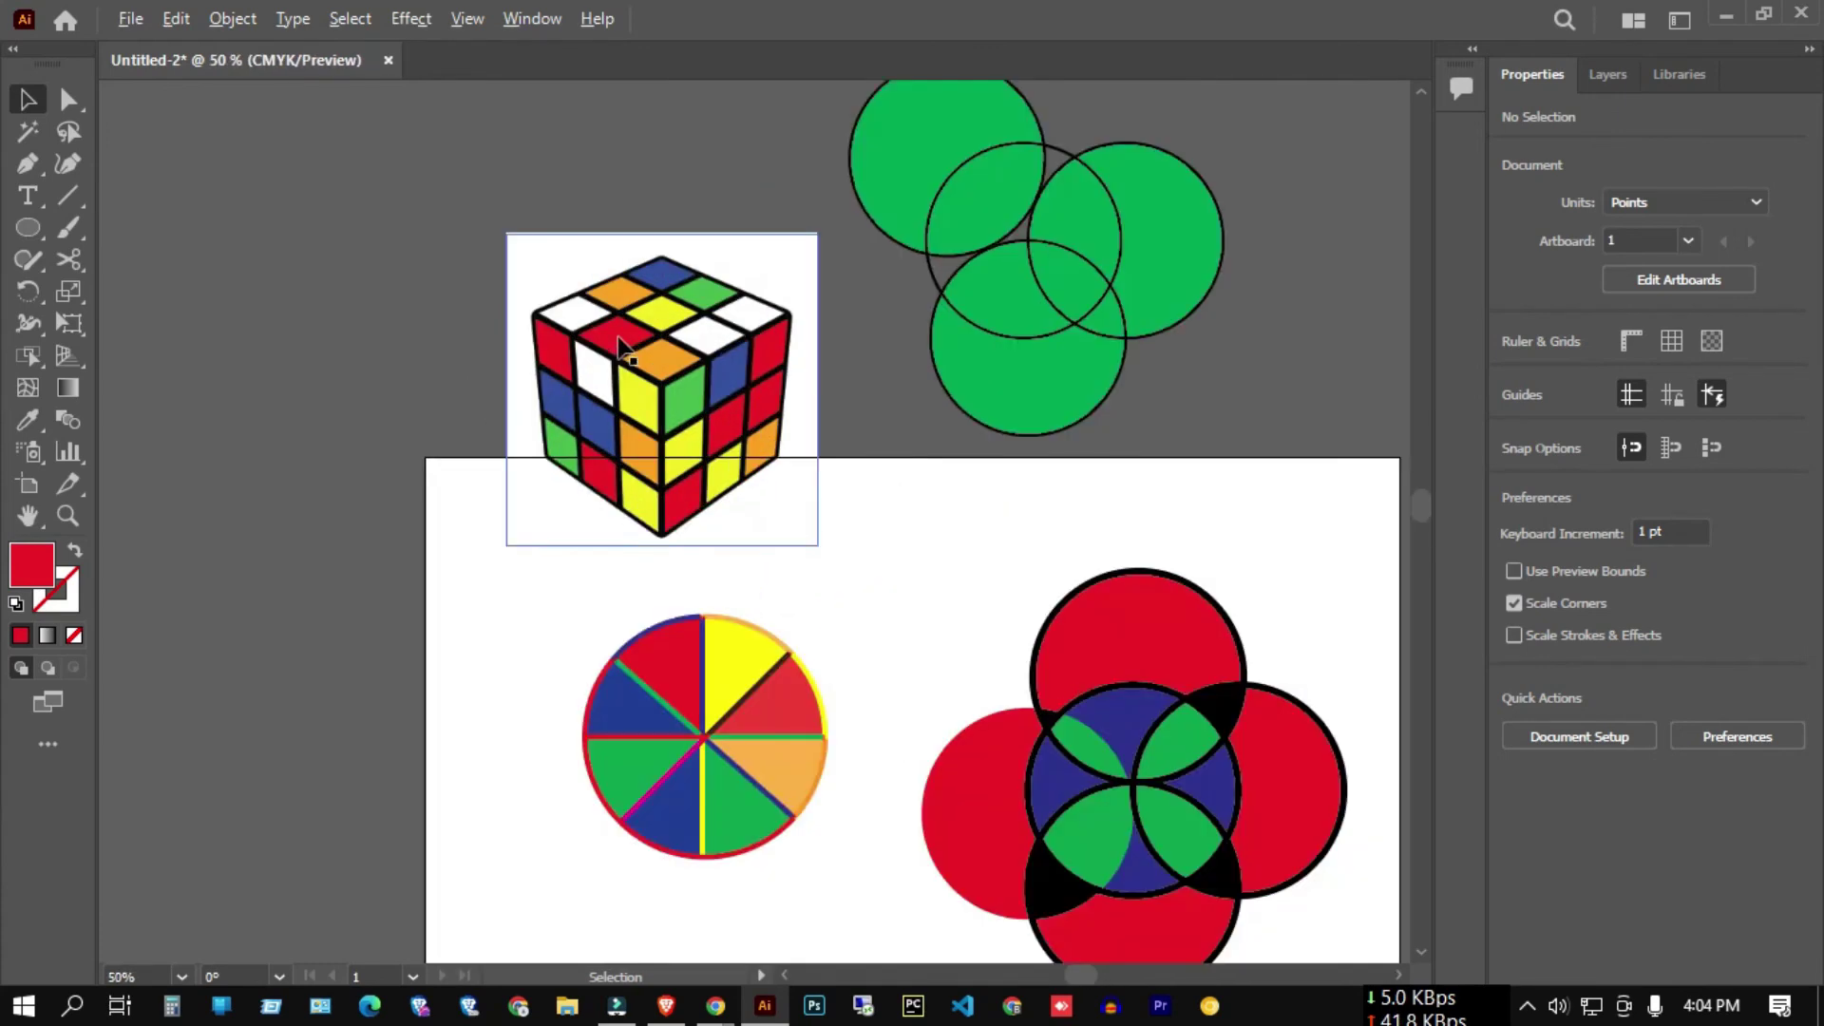
left_click(651, 353)
scroll(609, 290, "up", 3)
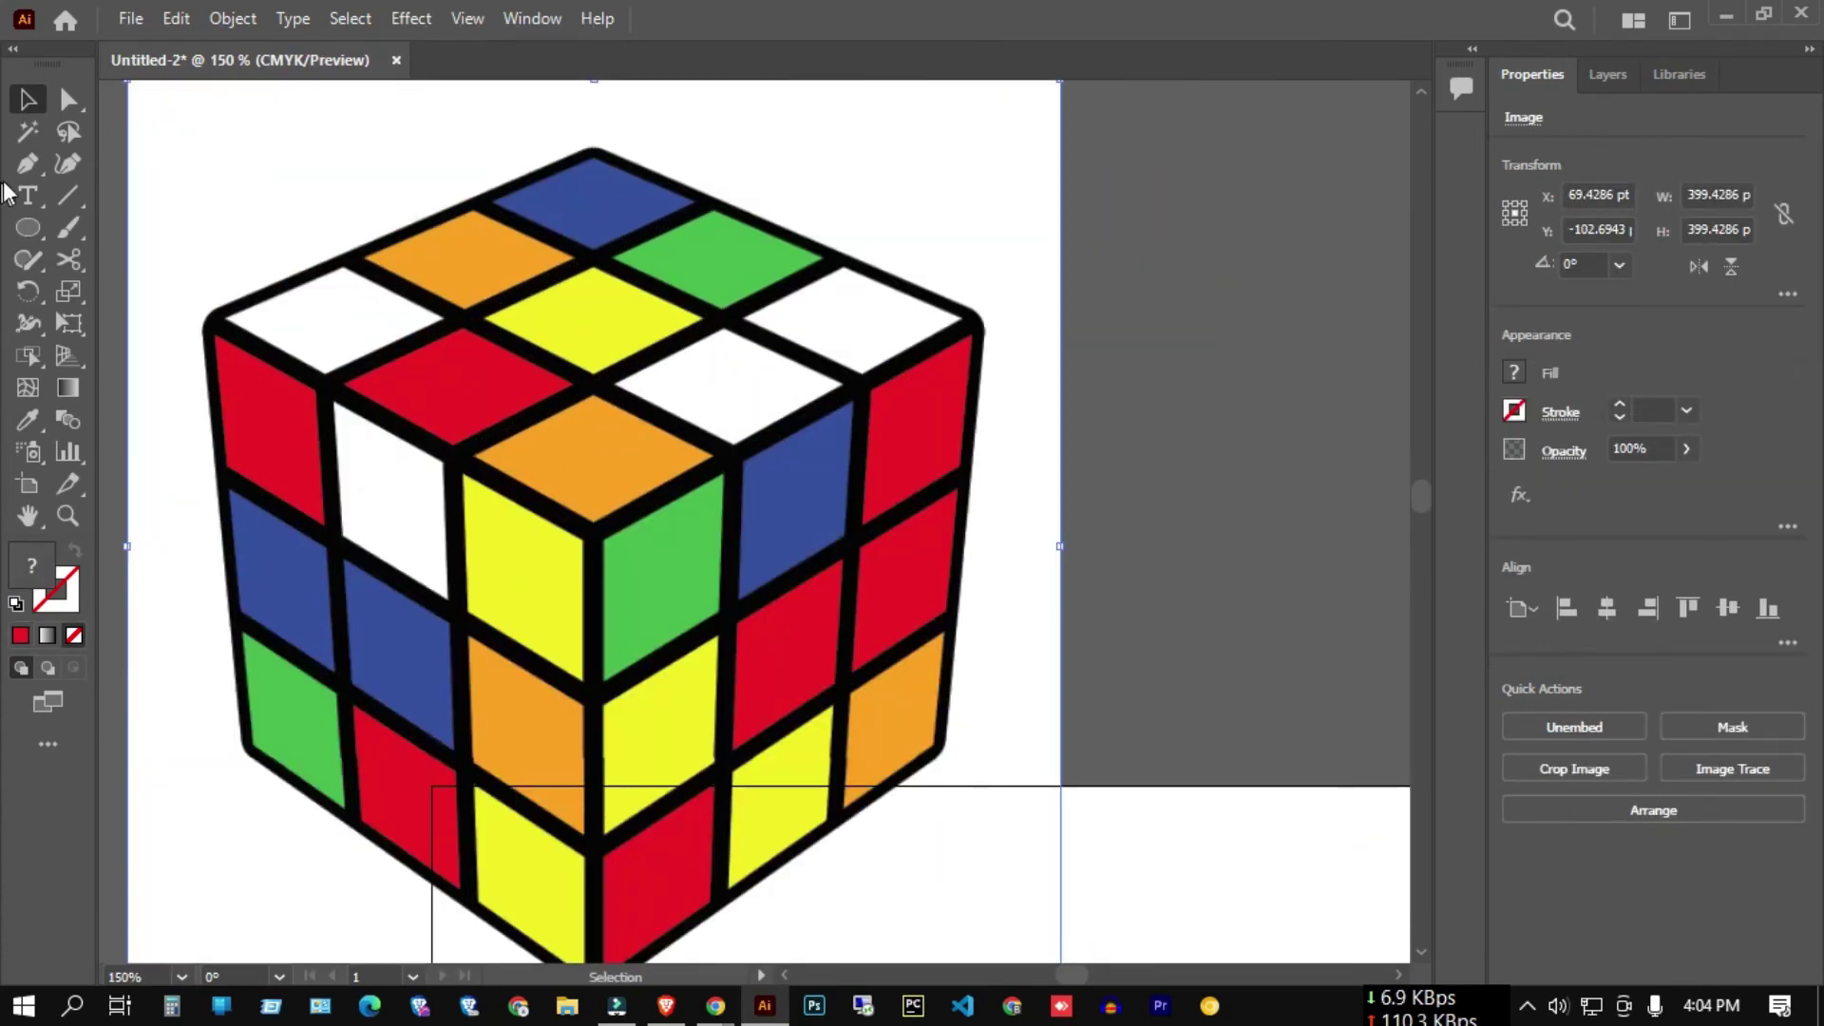
- Trace a closed red shape along the cube's four top-face corners with the Pen tool
left_click_drag(28, 165, 99, 168)
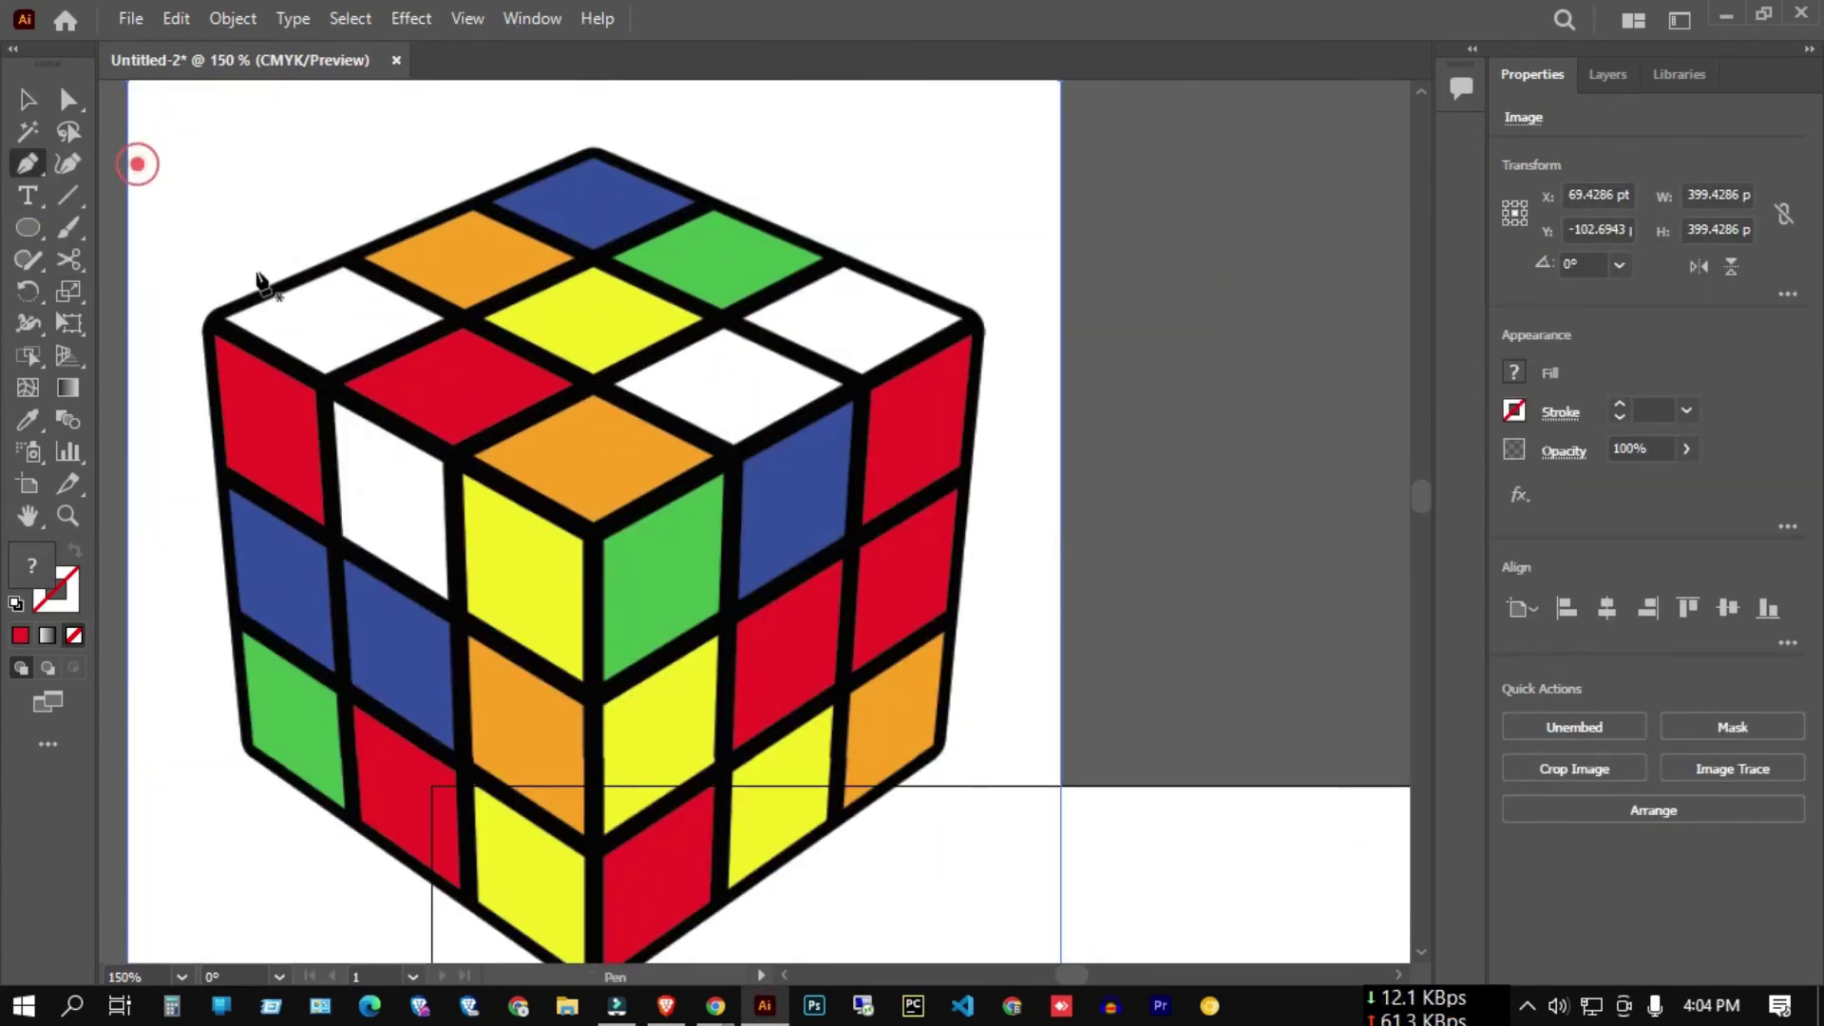
left_click(217, 325)
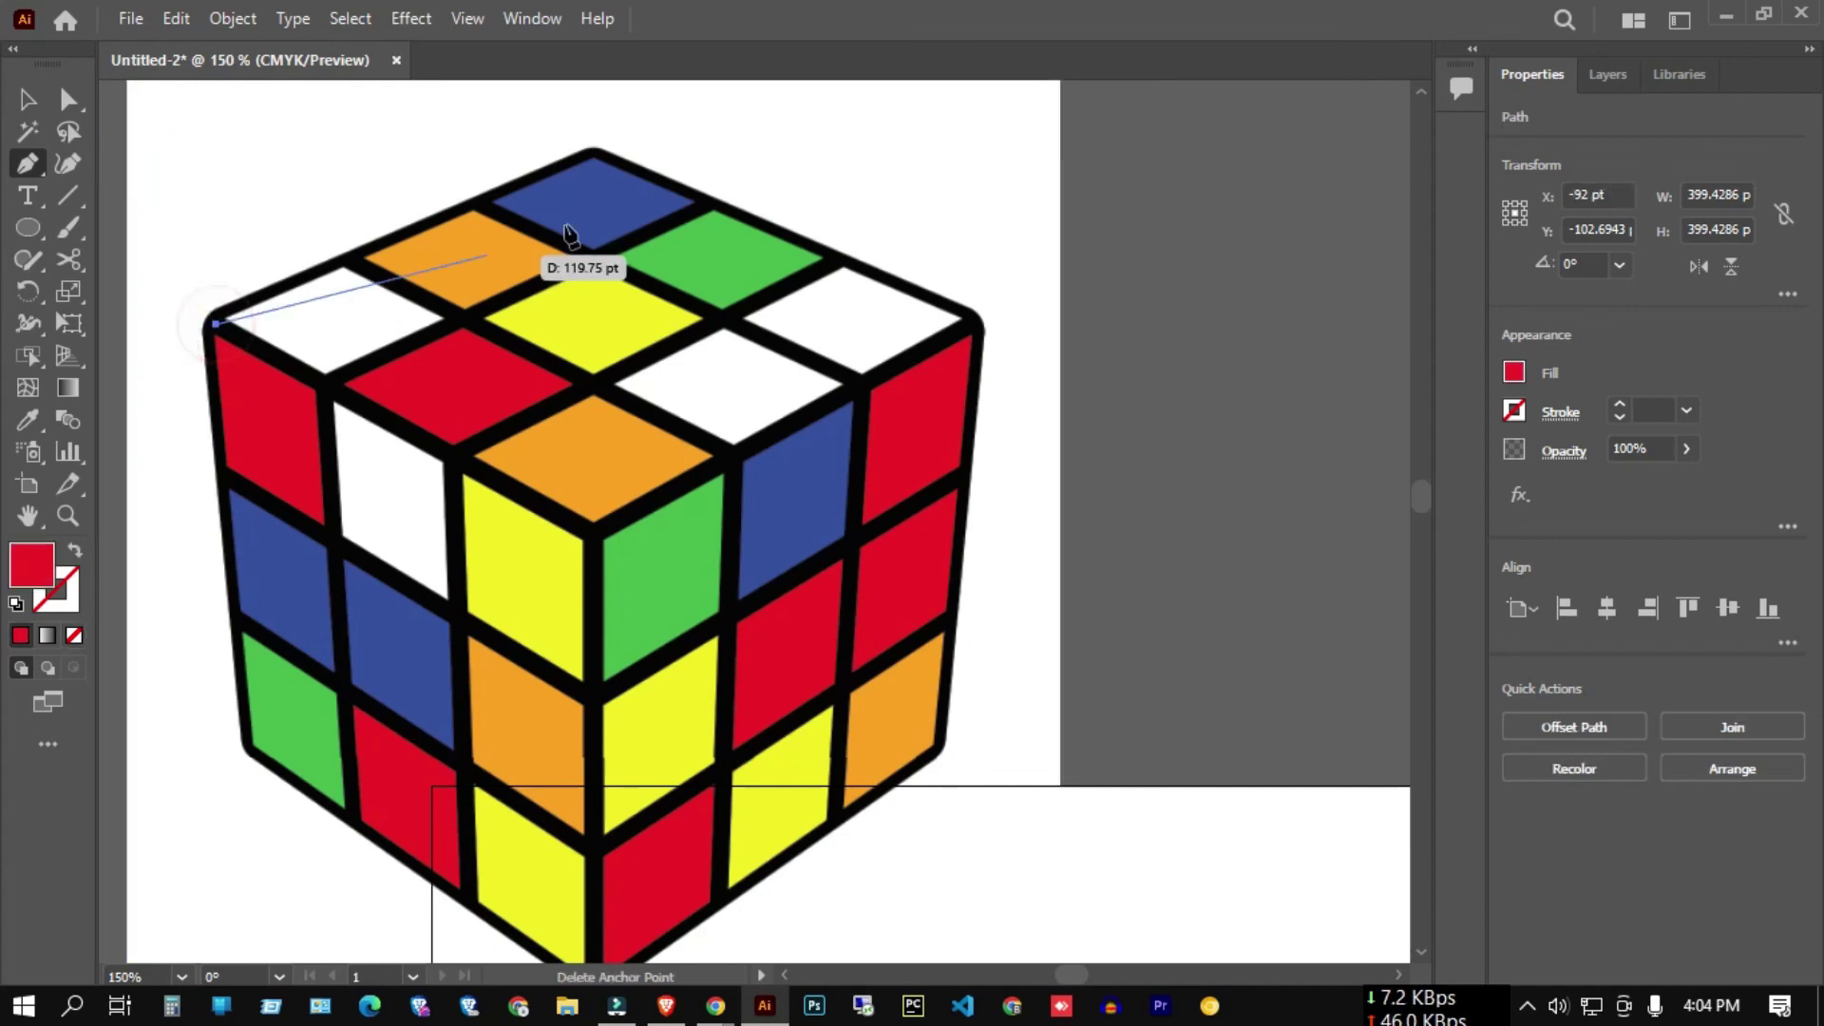
left_click(591, 152)
left_click(978, 324)
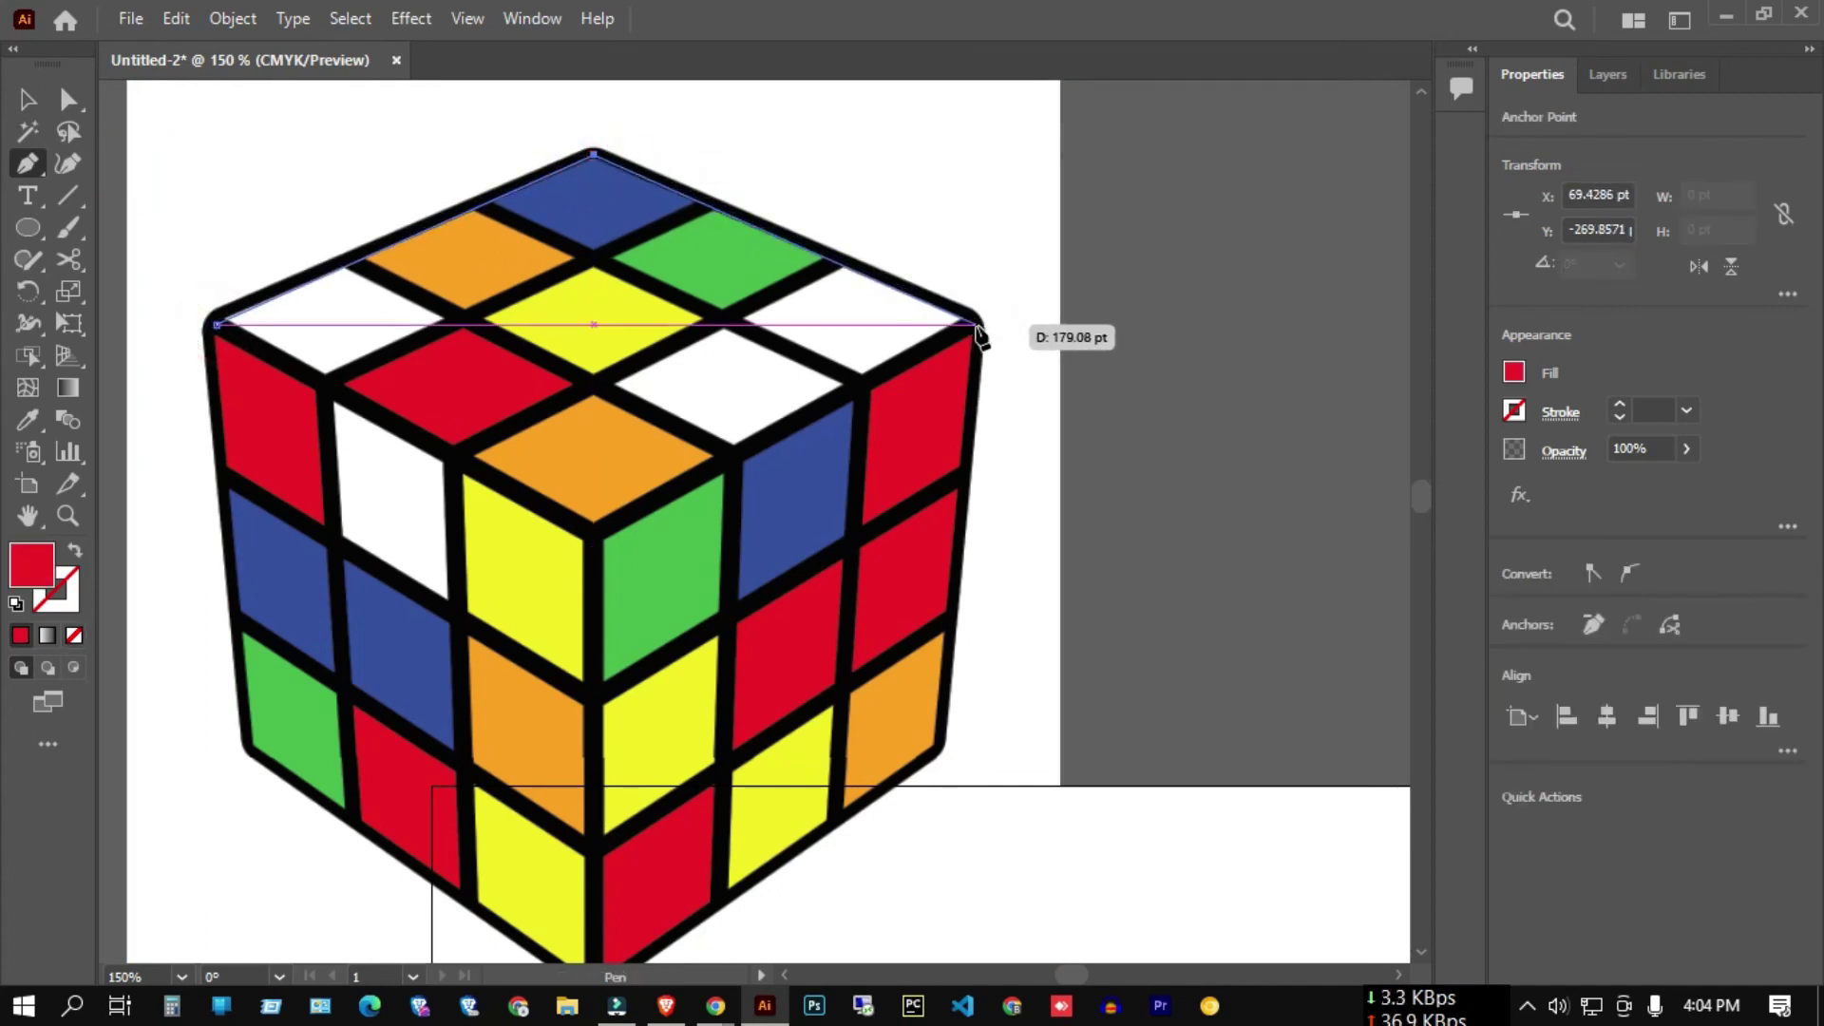
left_click(977, 325)
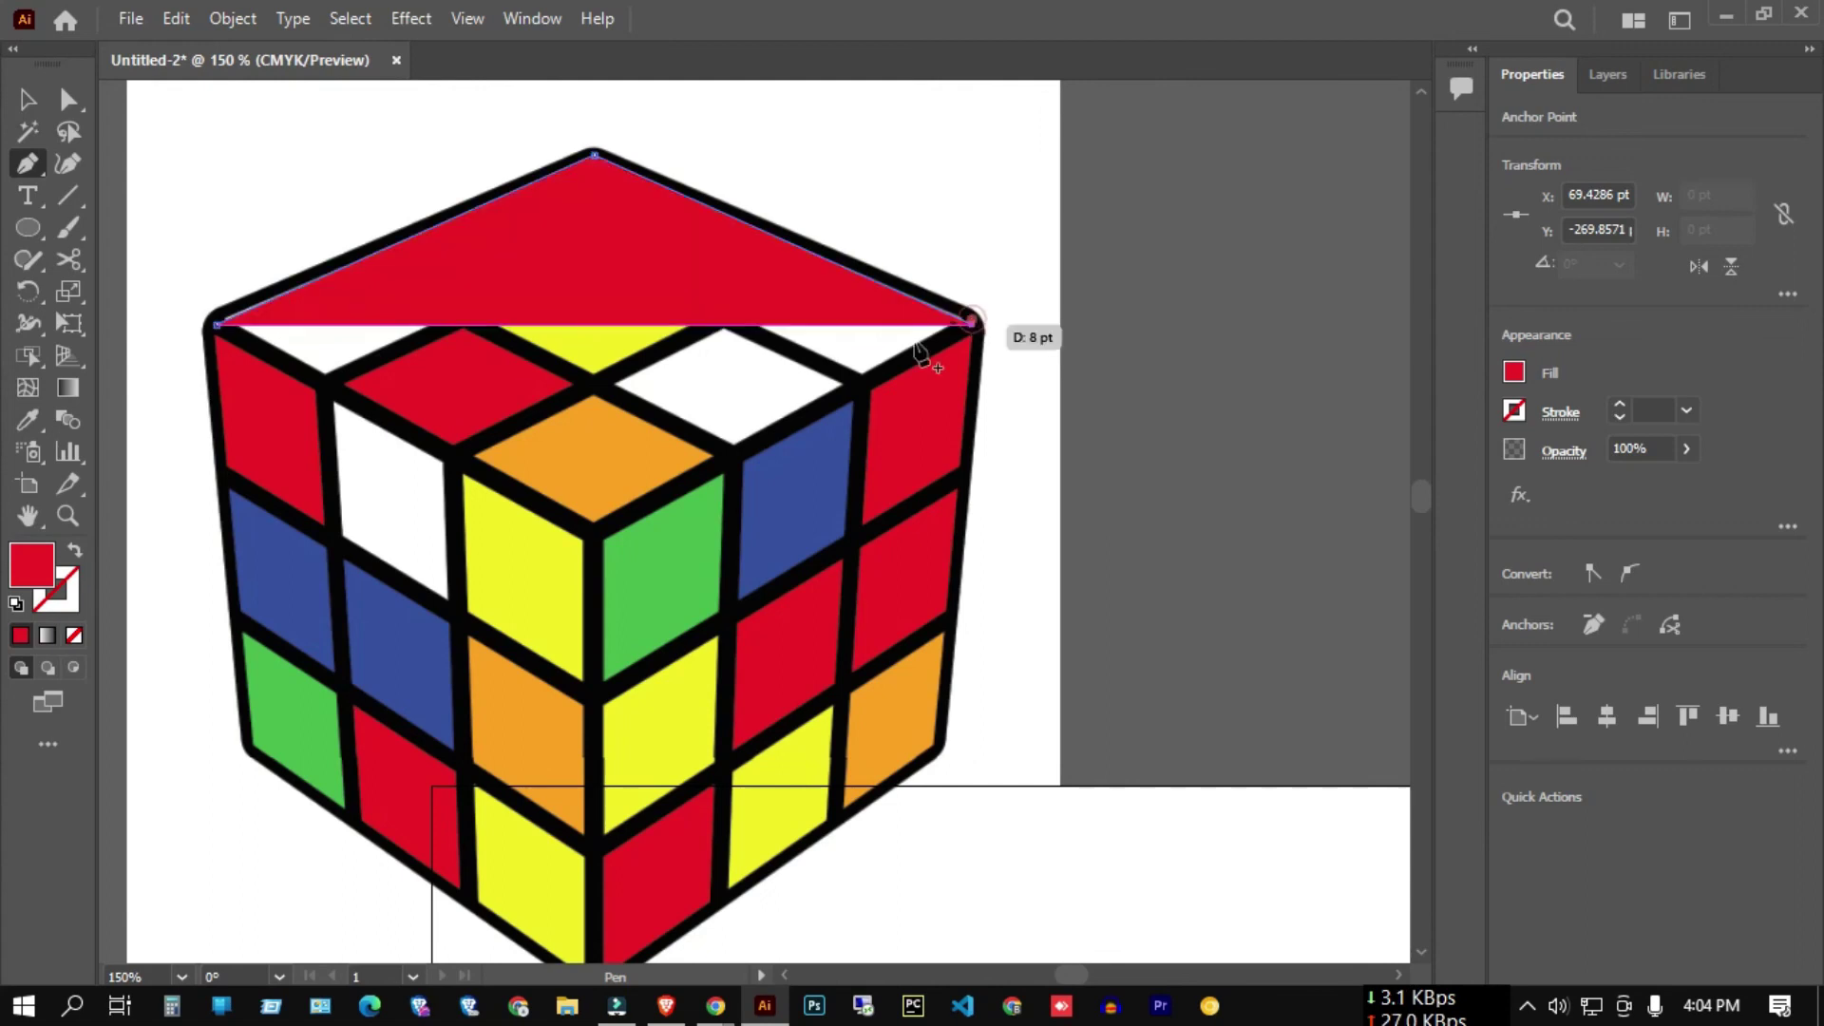
left_click(593, 534)
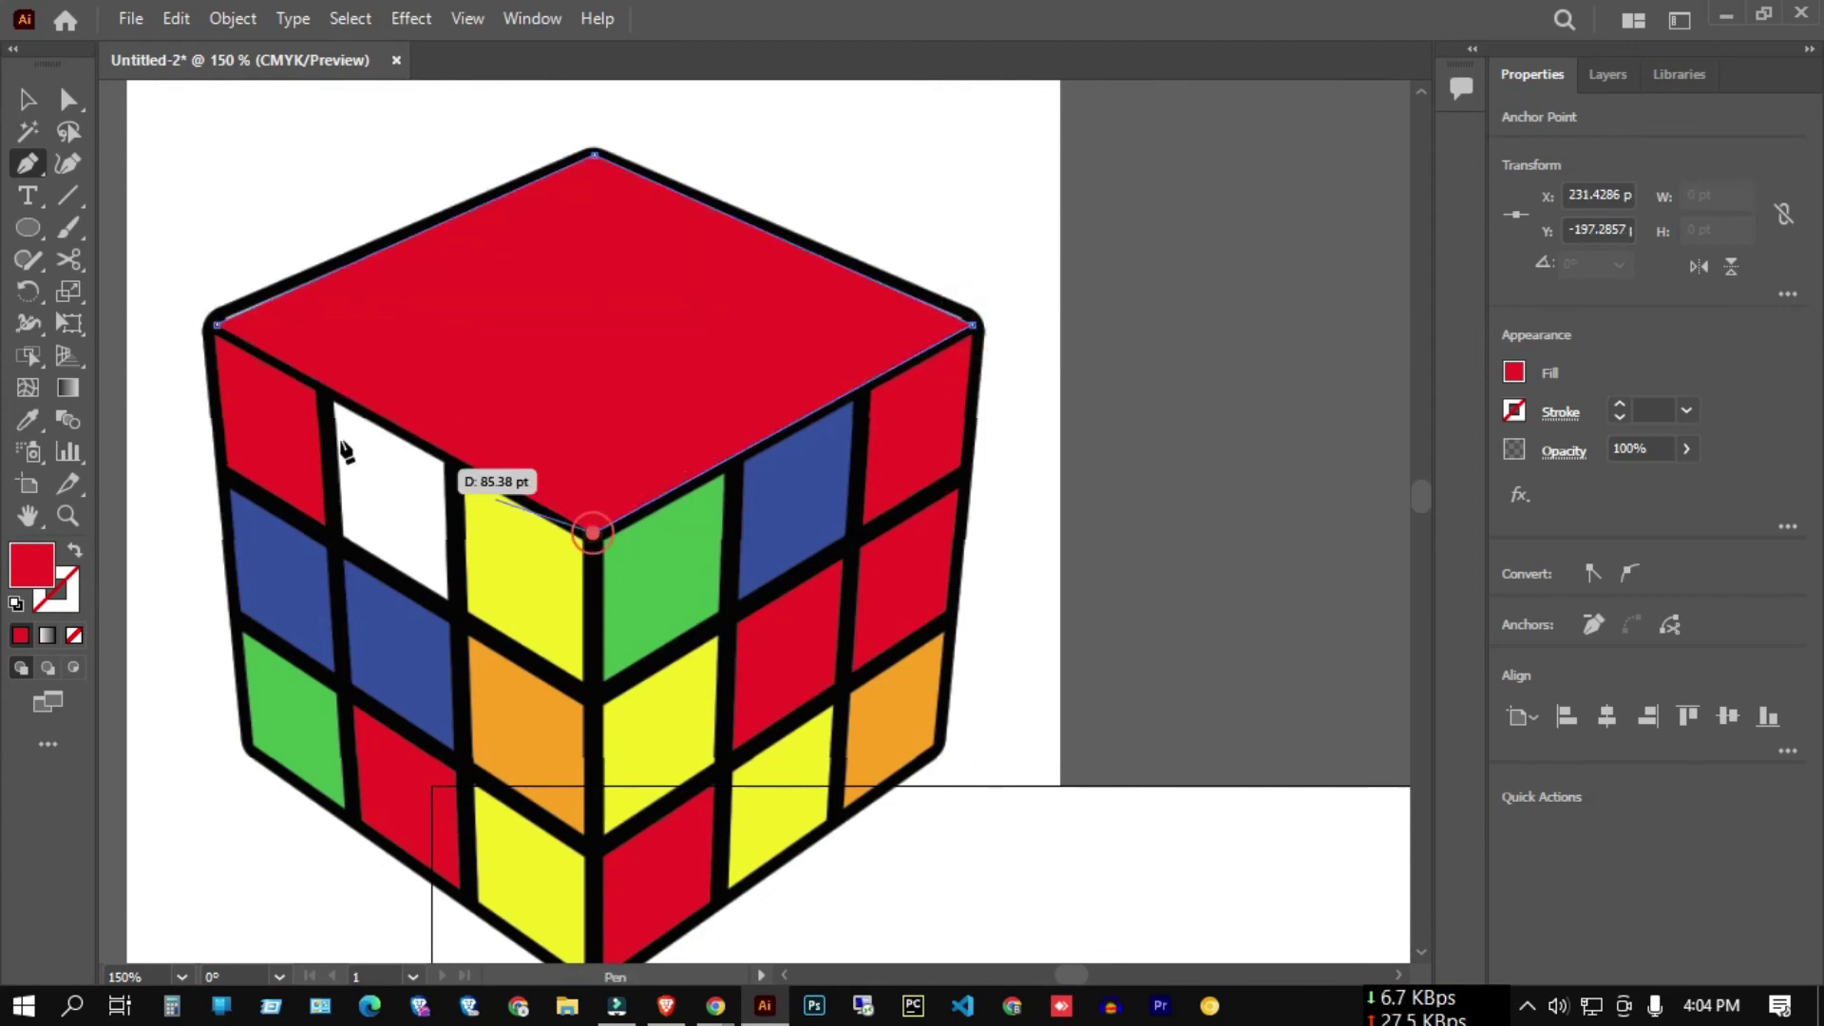
left_click(218, 325)
- Zoom out and select the new red top-face shape
key("ctrl+minus")
key("ctrl+minus")
left_click(27, 99)
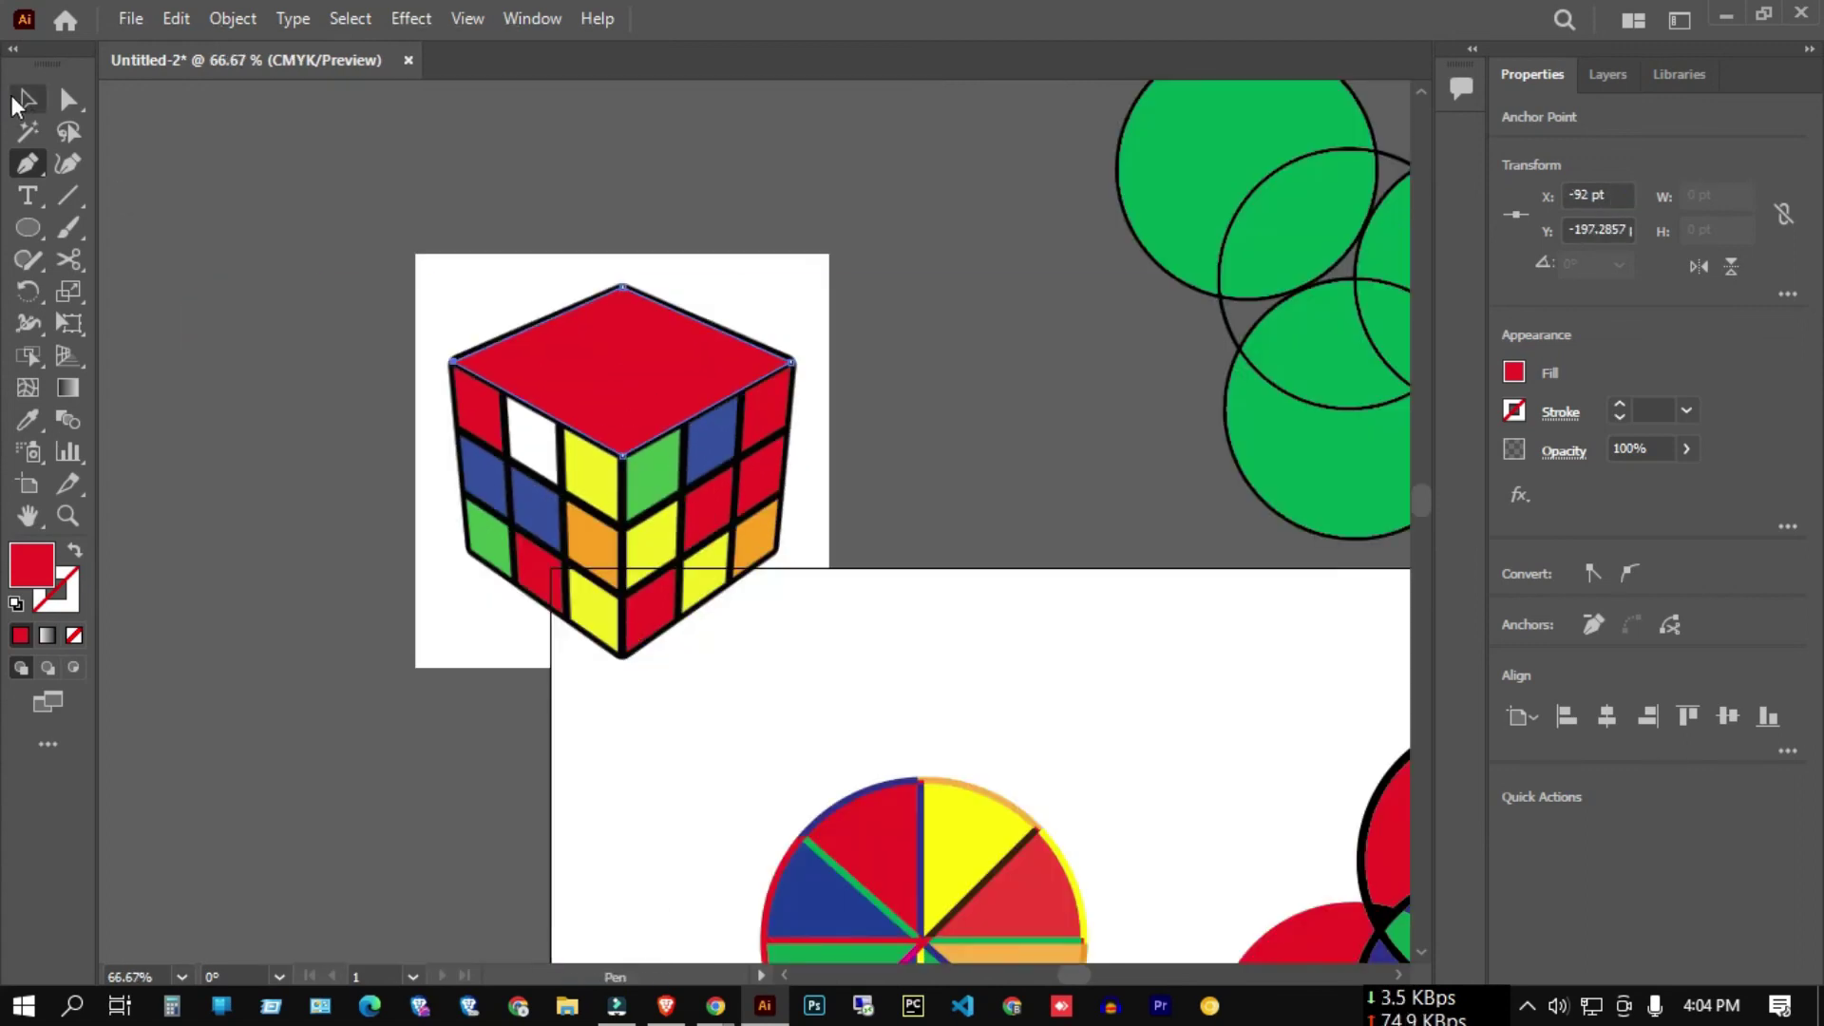
left_click(560, 388)
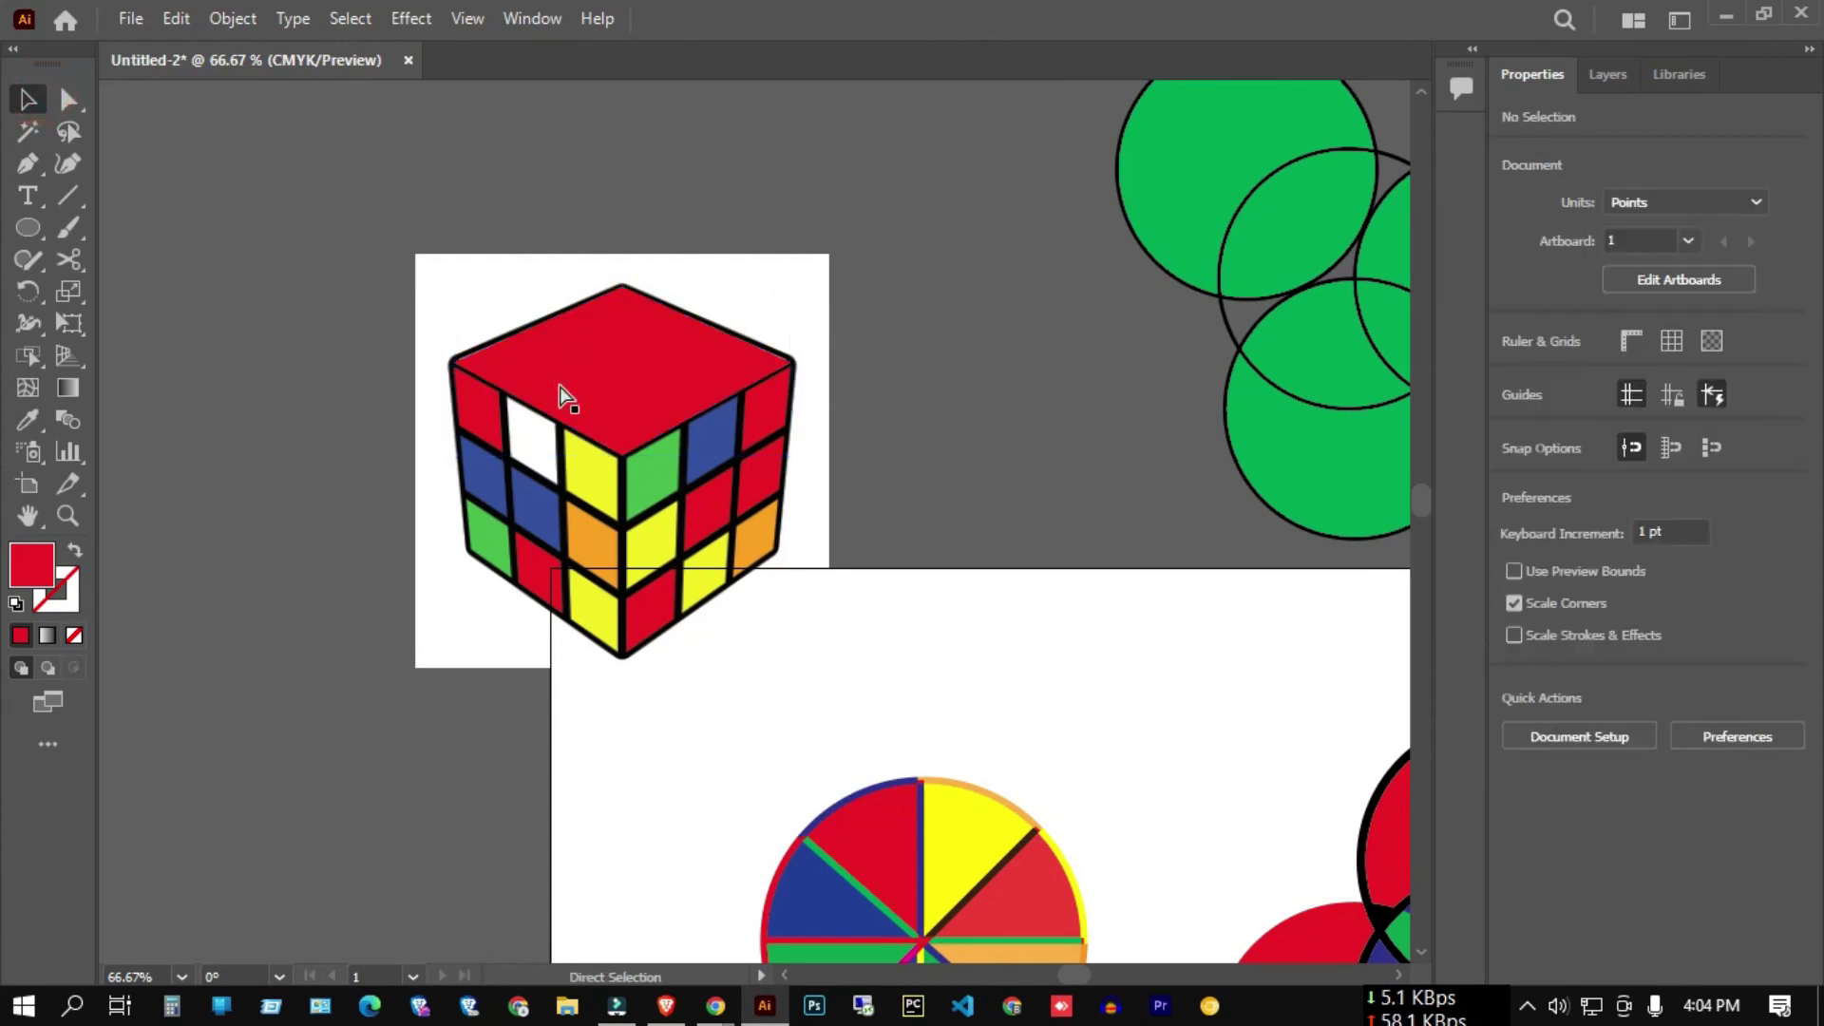
- Delete the red top-face shape, revealing the cube's original coloured top squares
scroll(560, 386, "up", 2)
left_click(577, 388)
key("Delete")
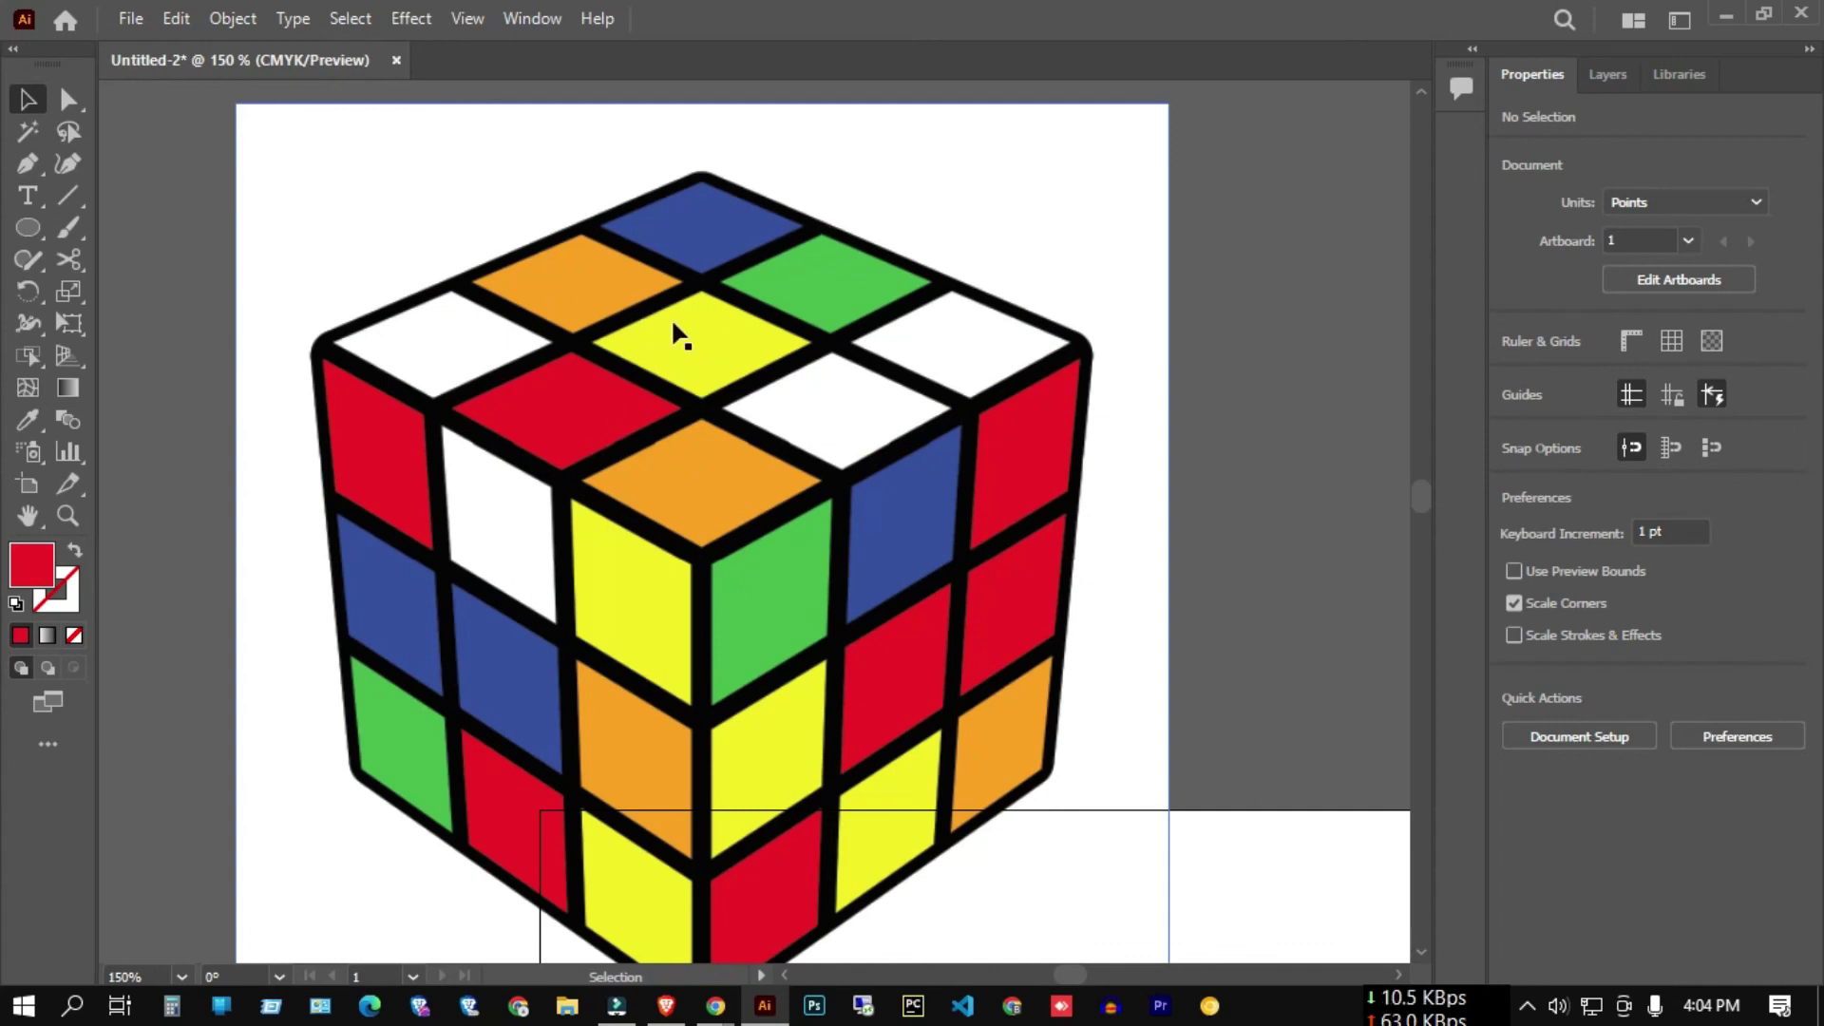
scroll(670, 414, "down", 3)
key("ctrl+z")
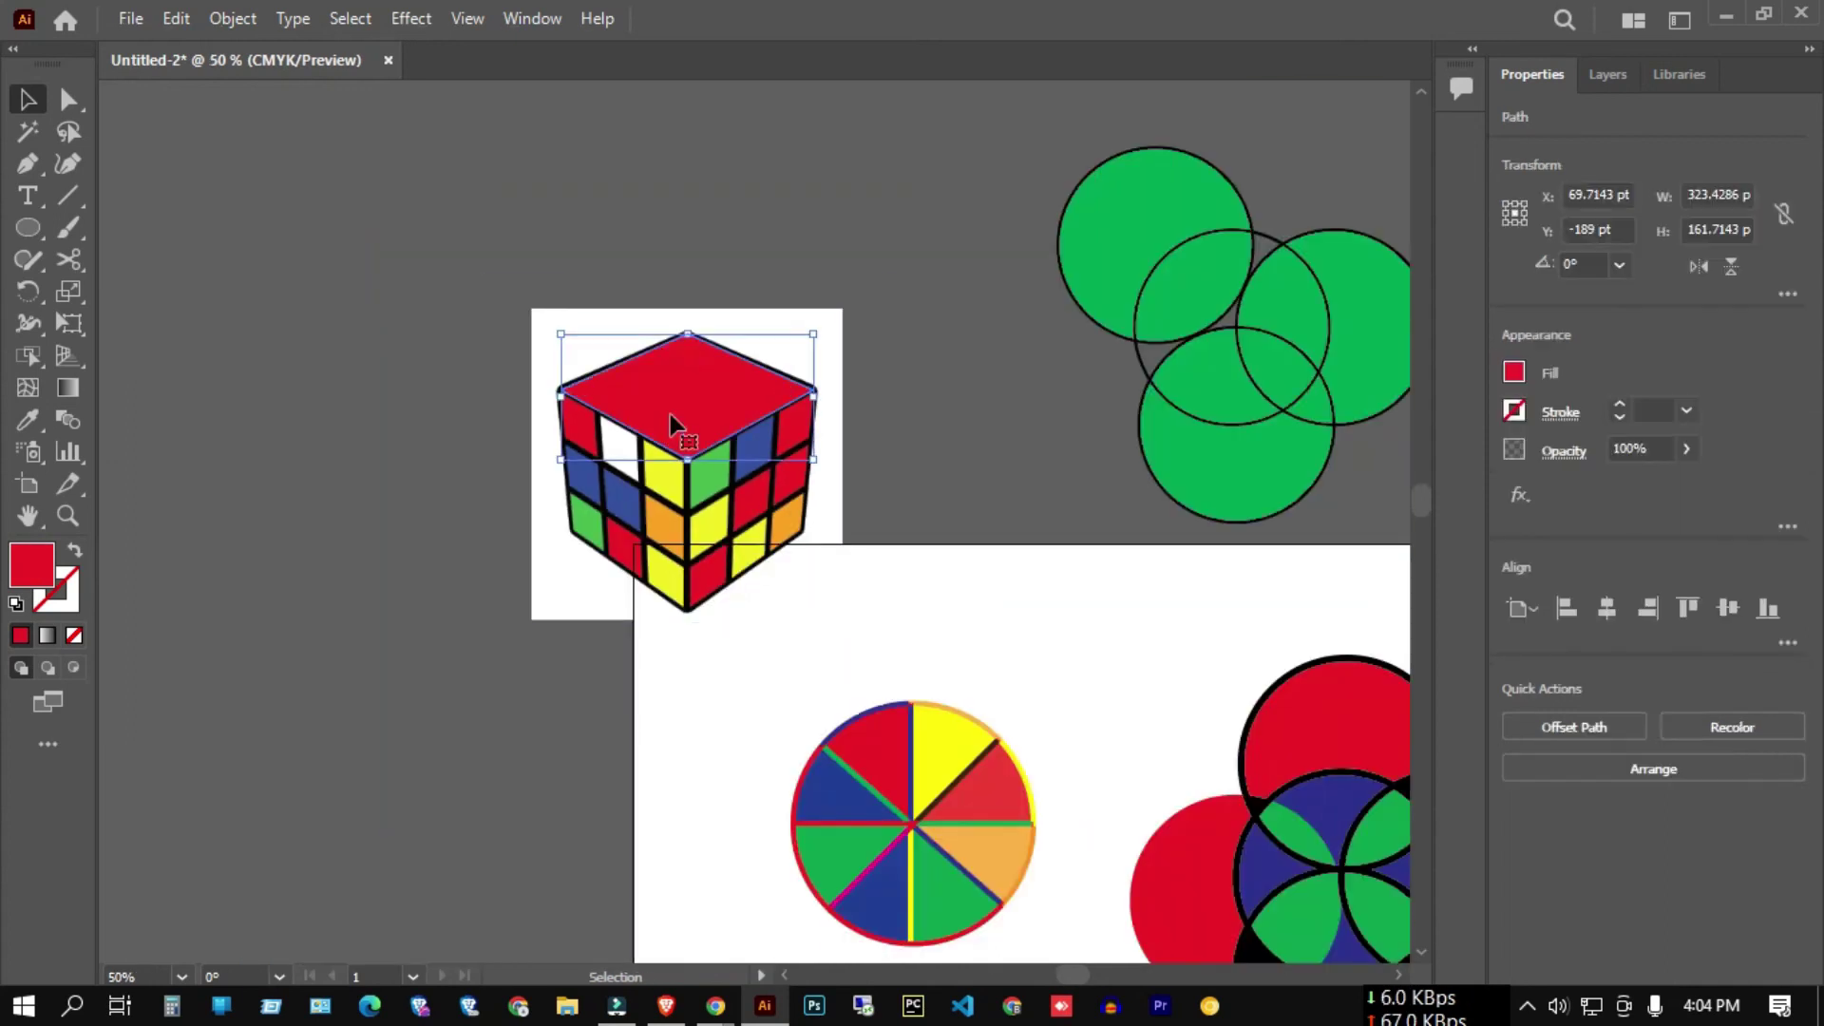
key("Delete")
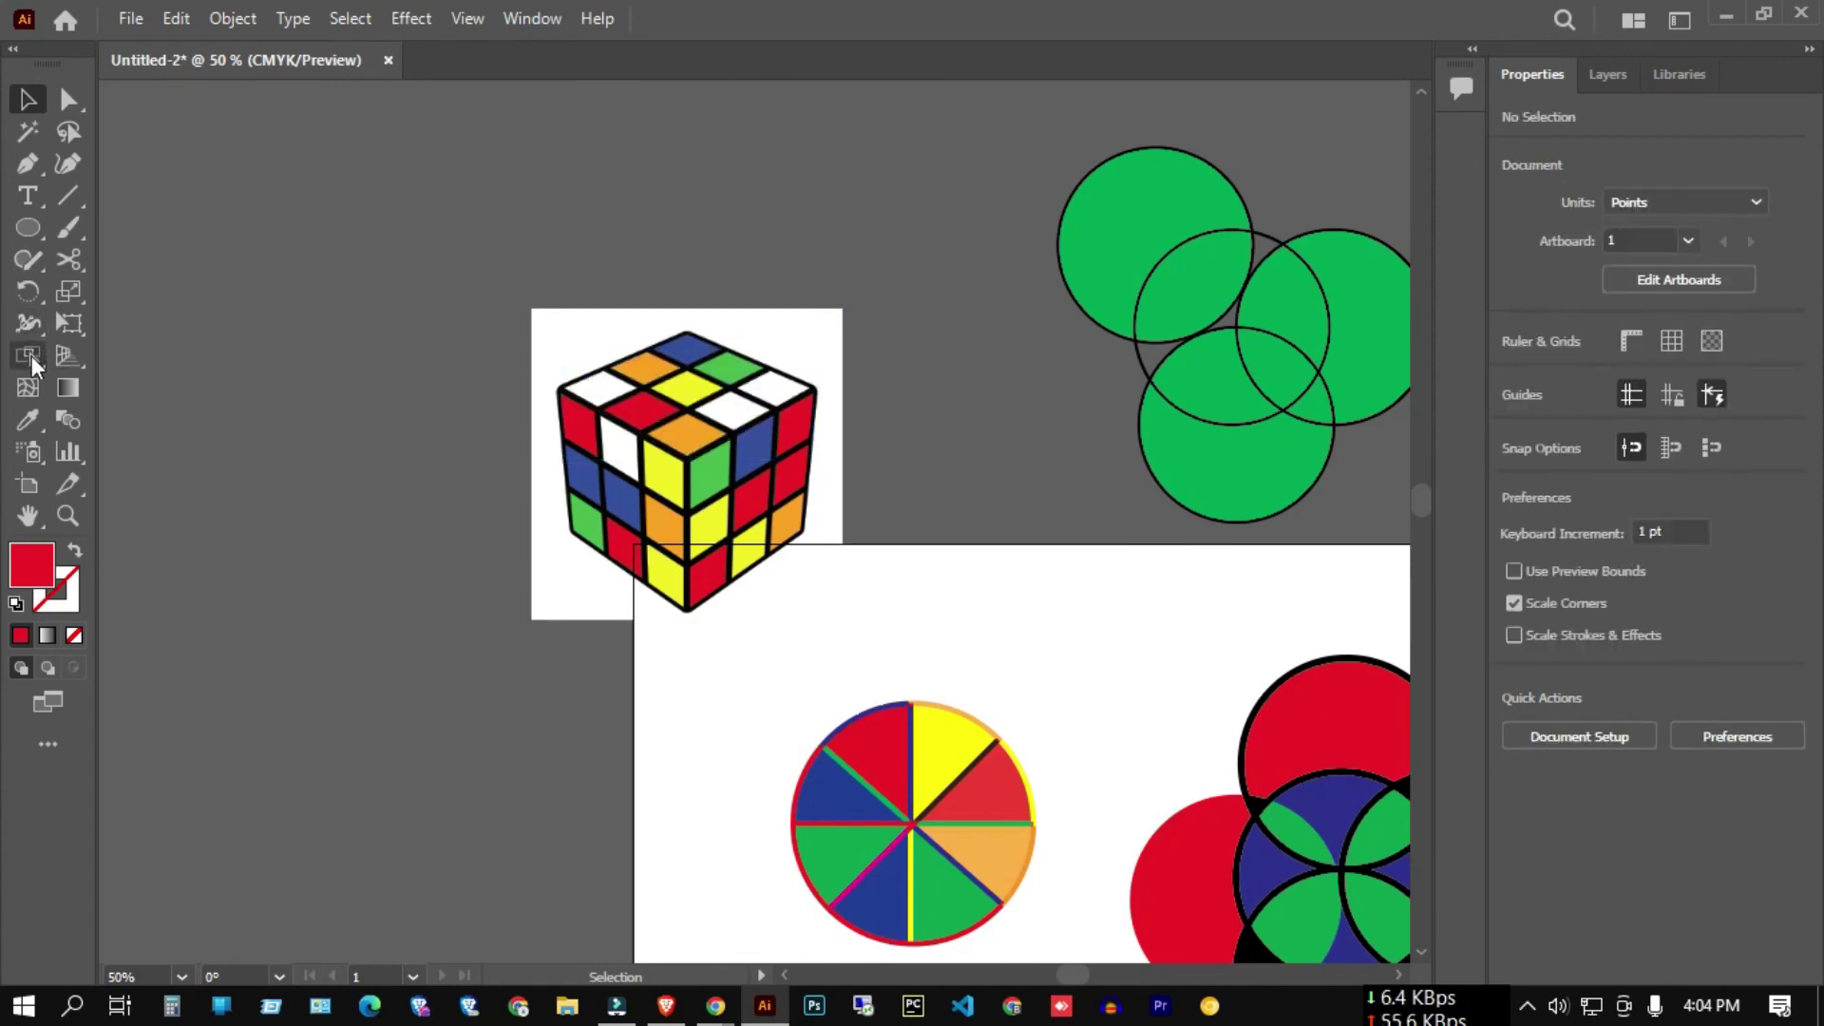
left_click(31, 355)
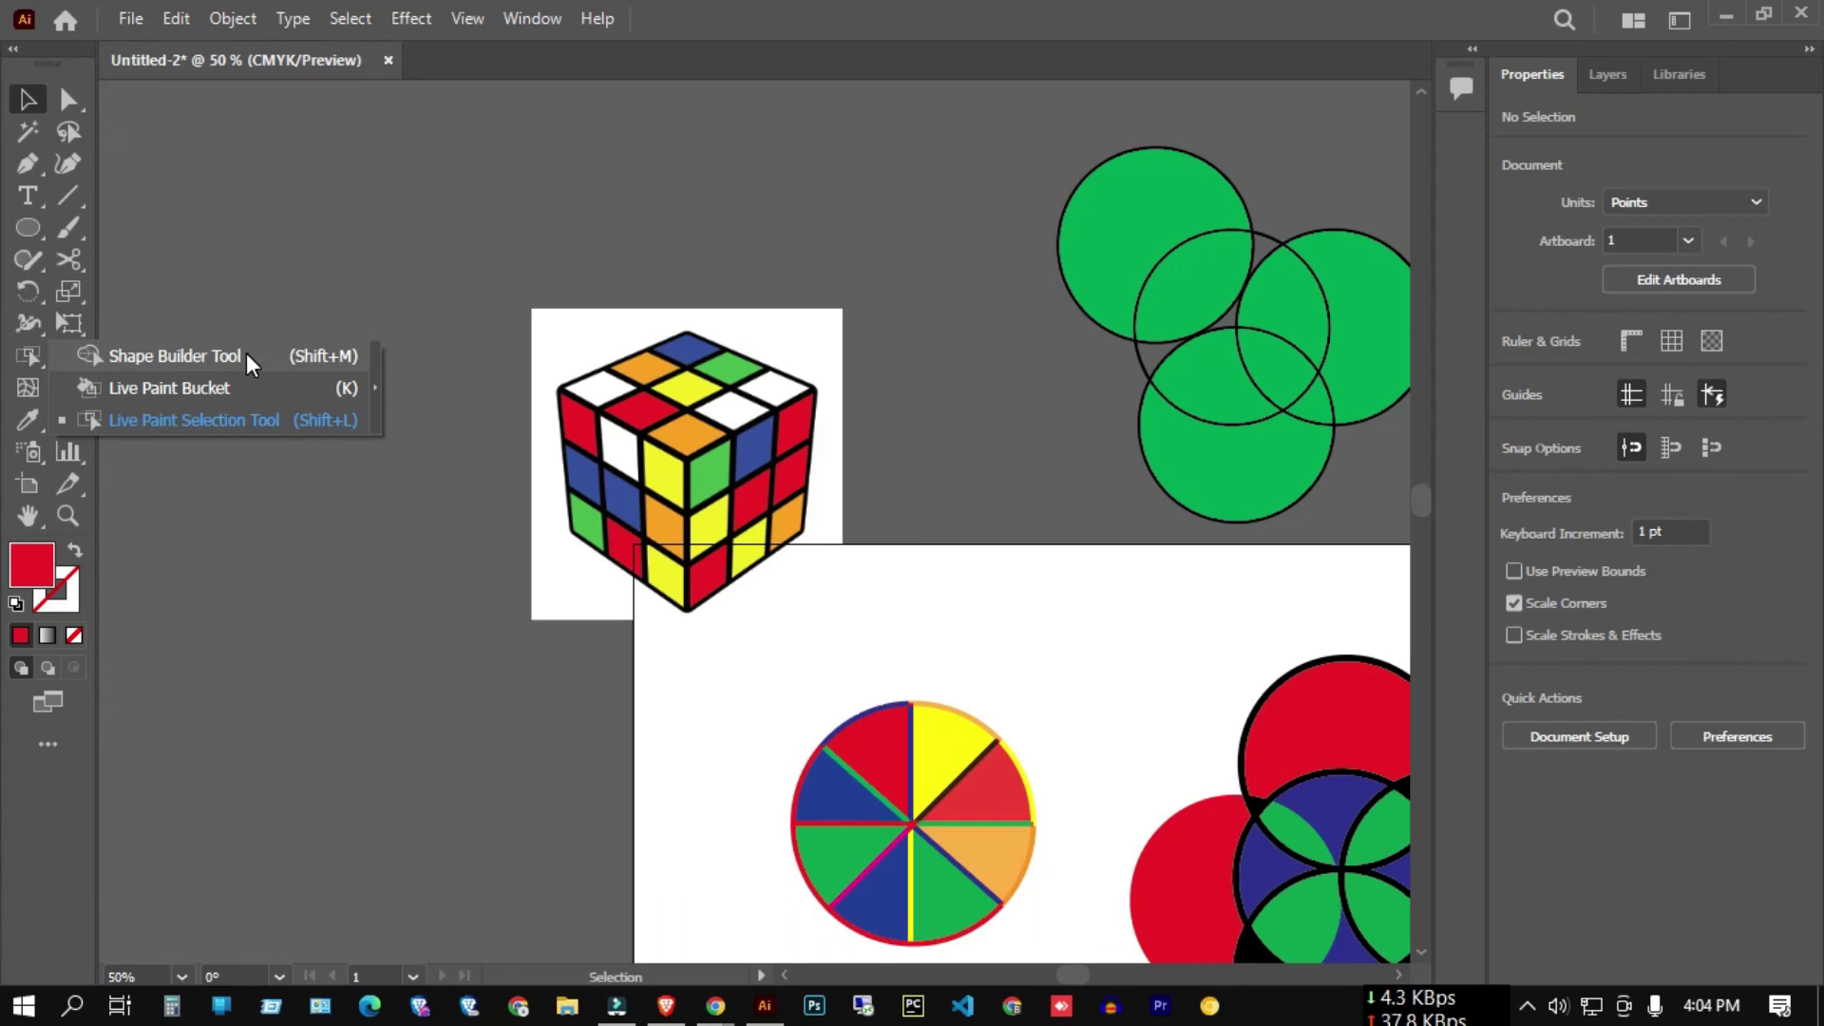